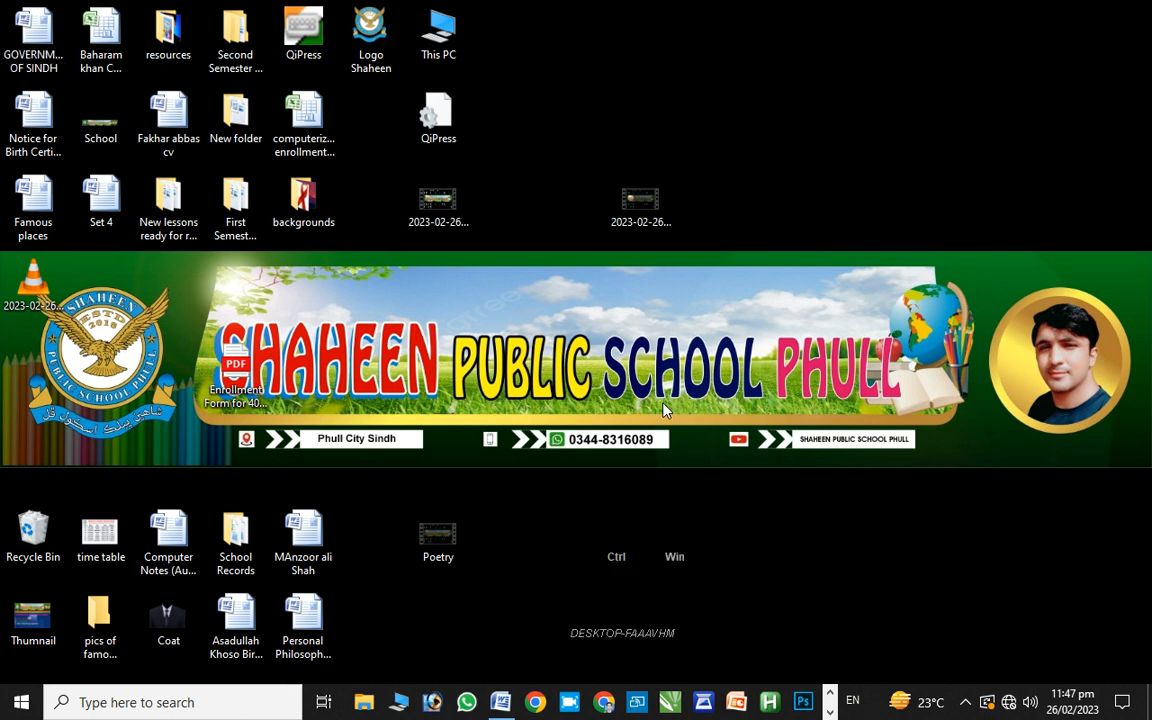
# Launch Word by running winword from the Run dialog, opening blank Document2
pyautogui.press('super+ctrl+r')
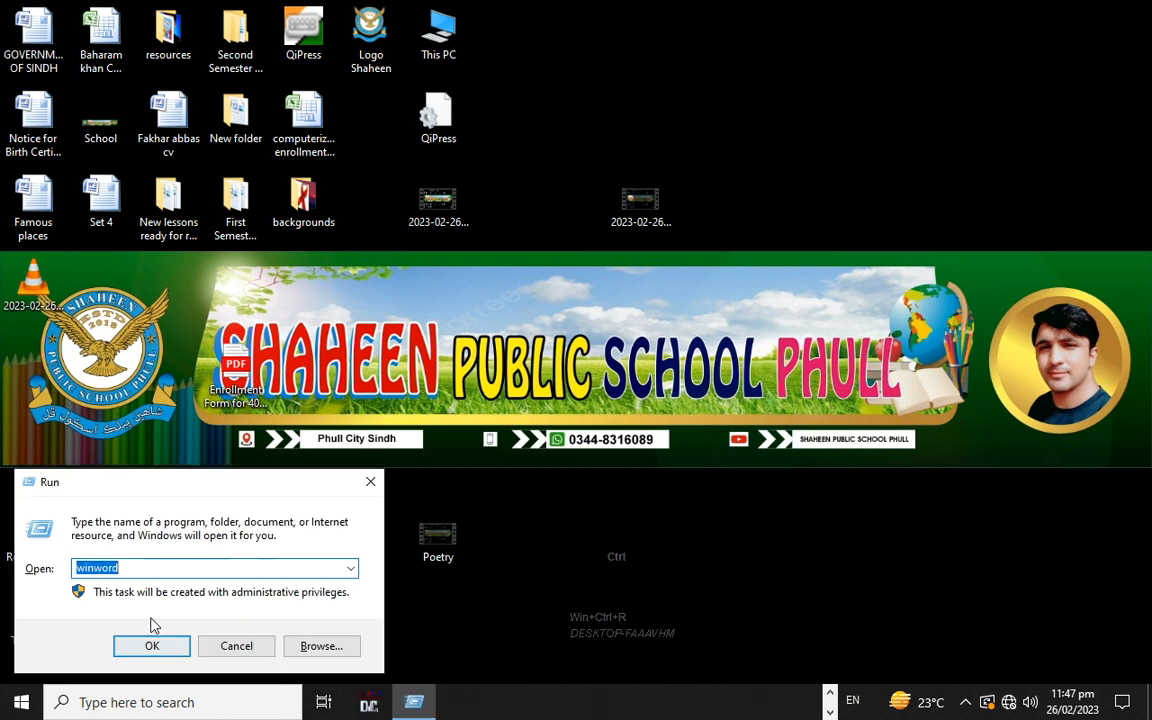
pyautogui.hotkey('ctrl', 'BackSpace')
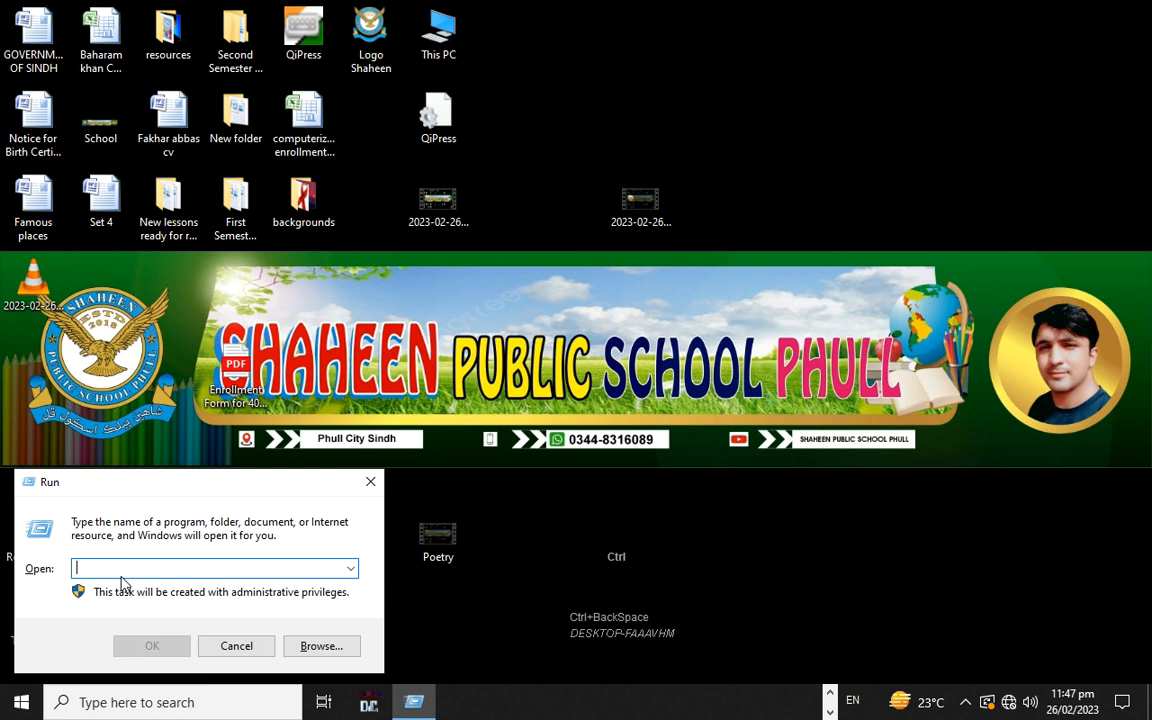
pyautogui.write('winword')
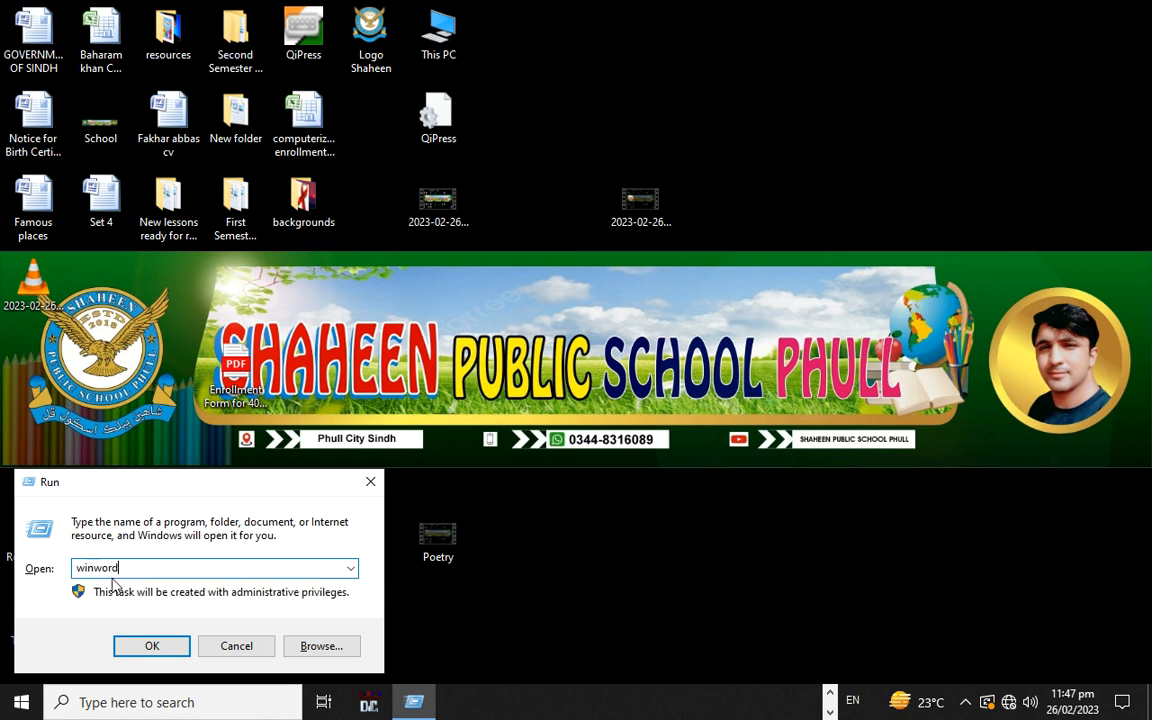
pyautogui.hotkey('ctrl', 'alt', '4')
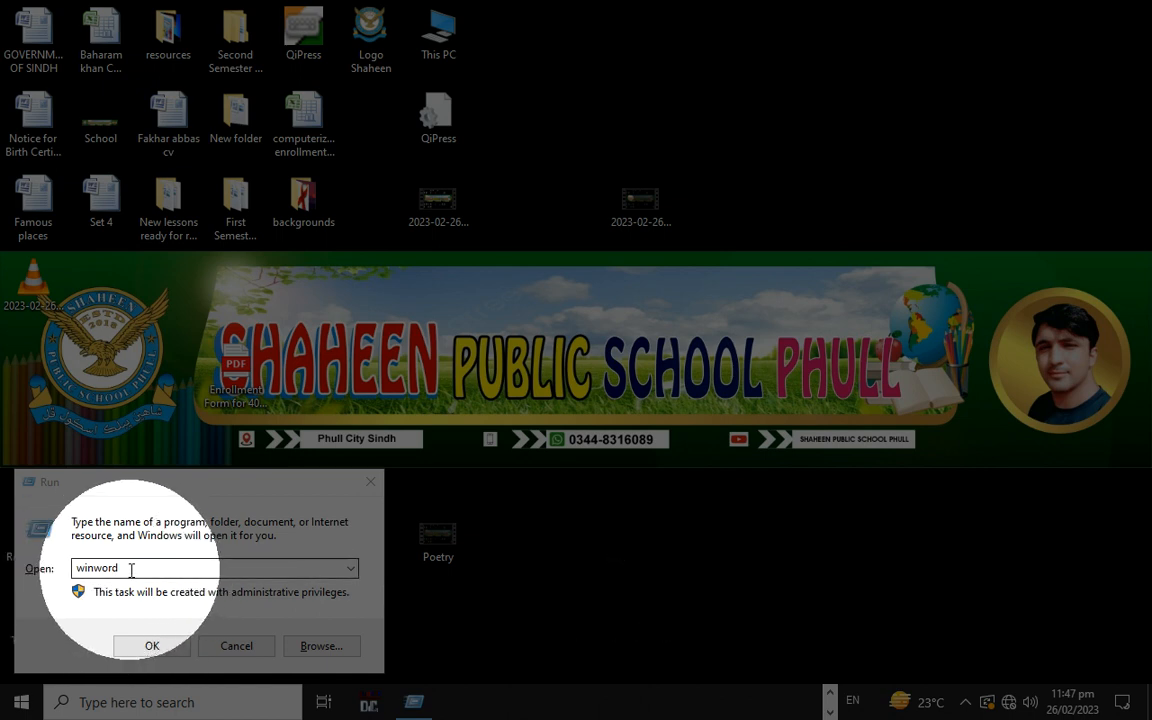
pyautogui.keyDown('ctrl'); pyautogui.click(150, 645); pyautogui.keyUp('ctrl')
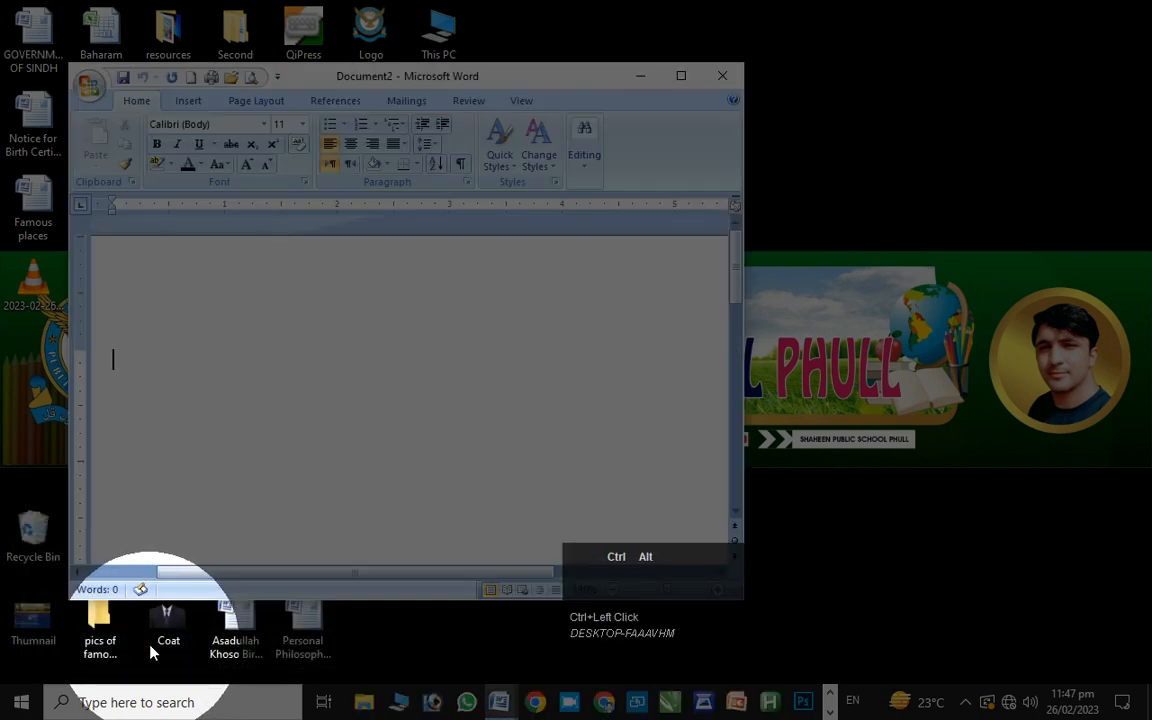
# Bring the Word window into focus and maximize it
pyautogui.hotkey('ctrl', 'alt', '1')
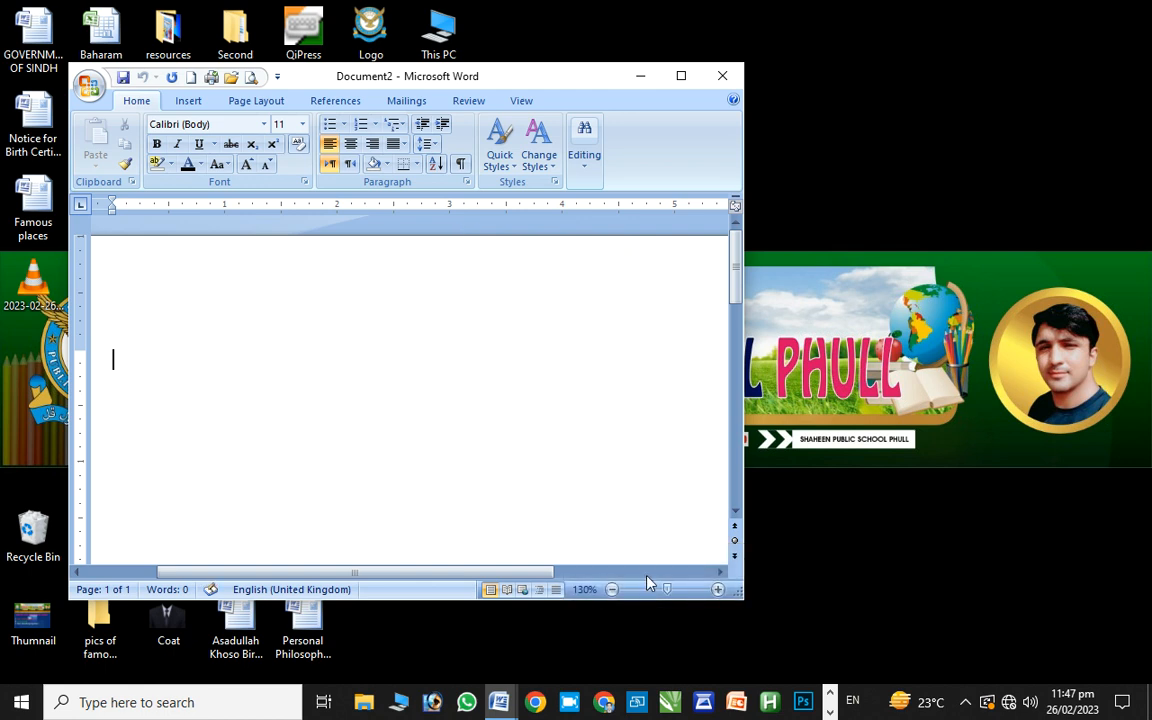
pyautogui.keyDown('ctrl'); pyautogui.click(788, 598); pyautogui.keyUp('ctrl')
pyautogui.moveTo(712, 607); pyautogui.dragTo(1018, 429)
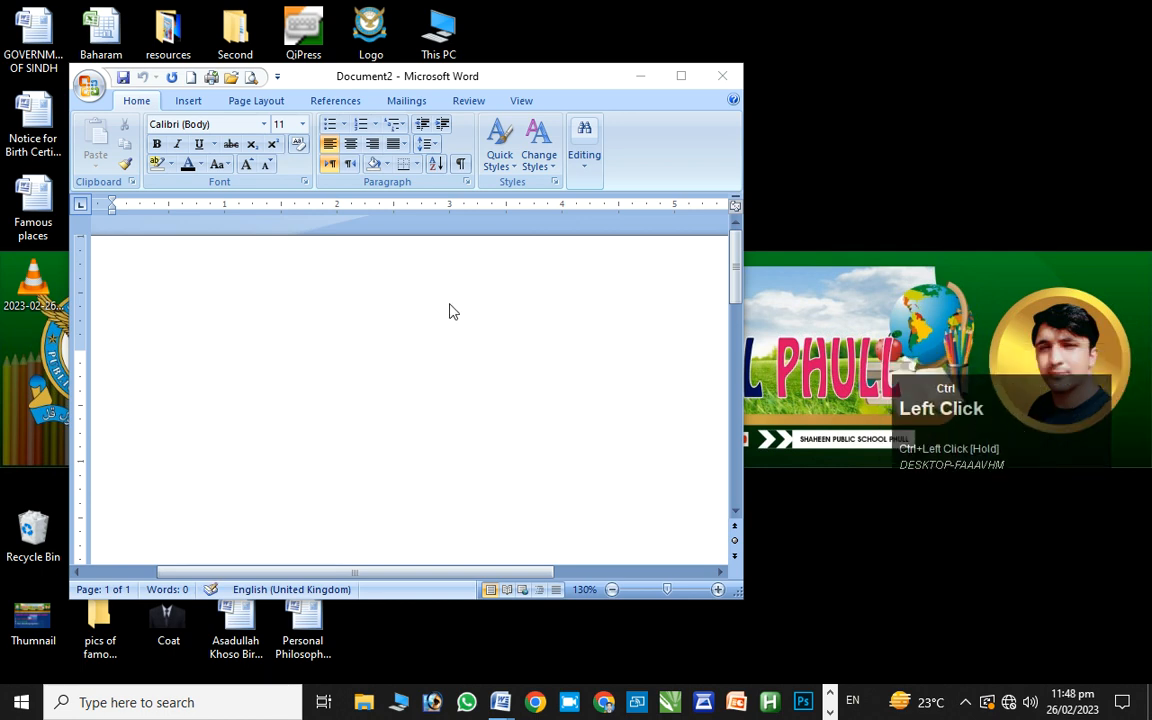
pyautogui.click(396, 308)
pyautogui.press('ctrl+super')
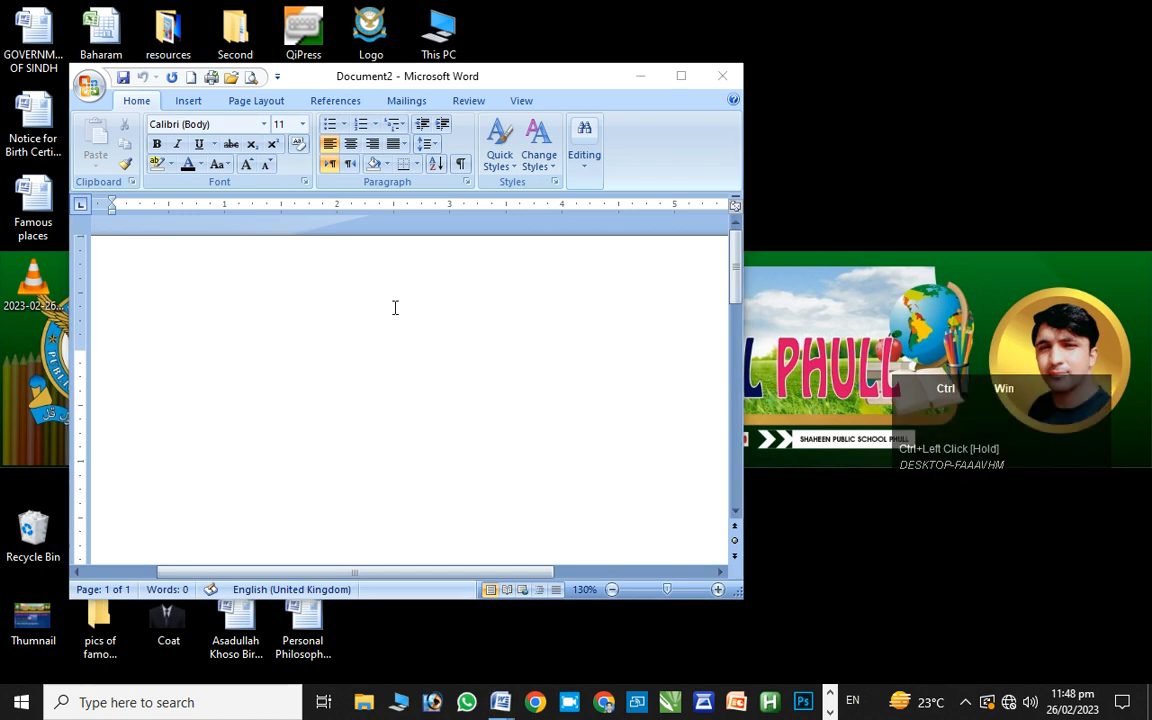
pyautogui.press('ctrl+super+Up')
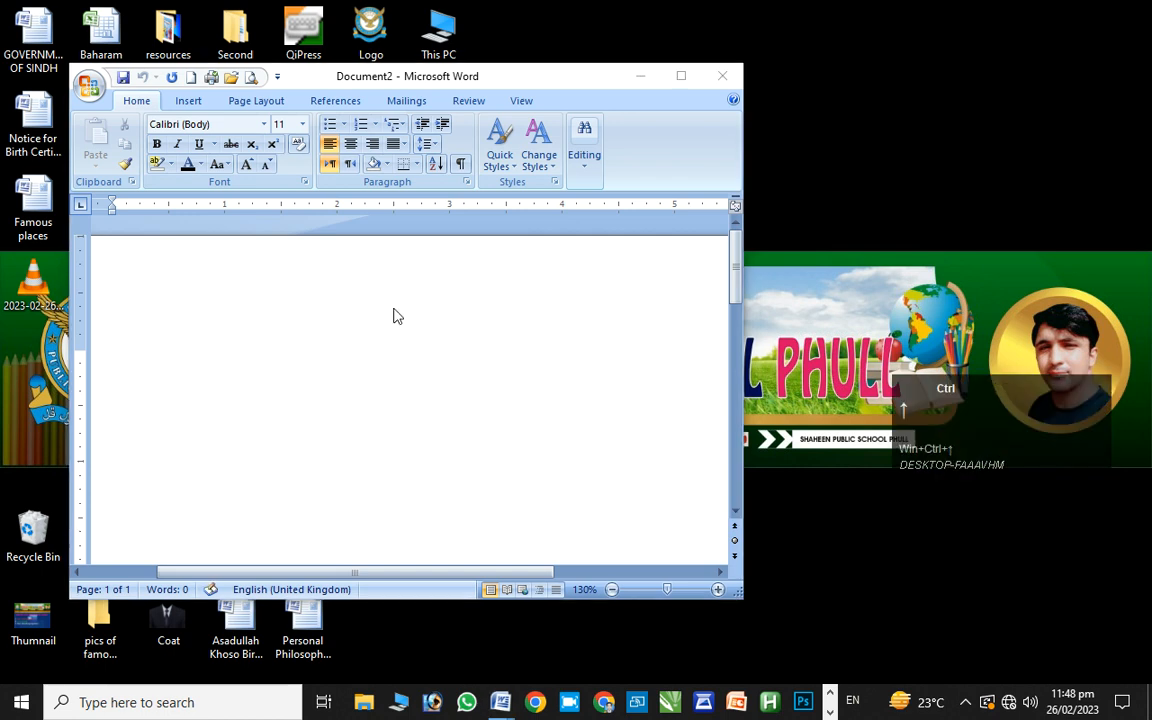
pyautogui.click(672, 78)
pyautogui.press('ctrl+super+Up')
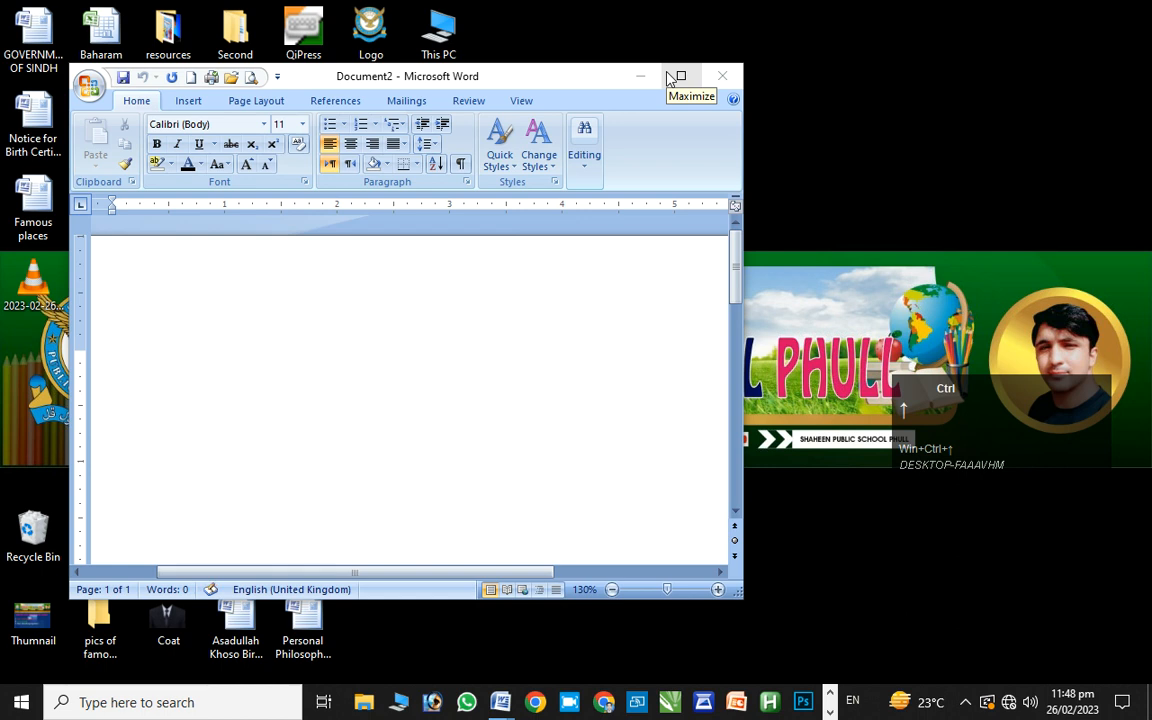
pyautogui.keyDown('ctrl'); pyautogui.click(672, 78); pyautogui.keyUp('ctrl')
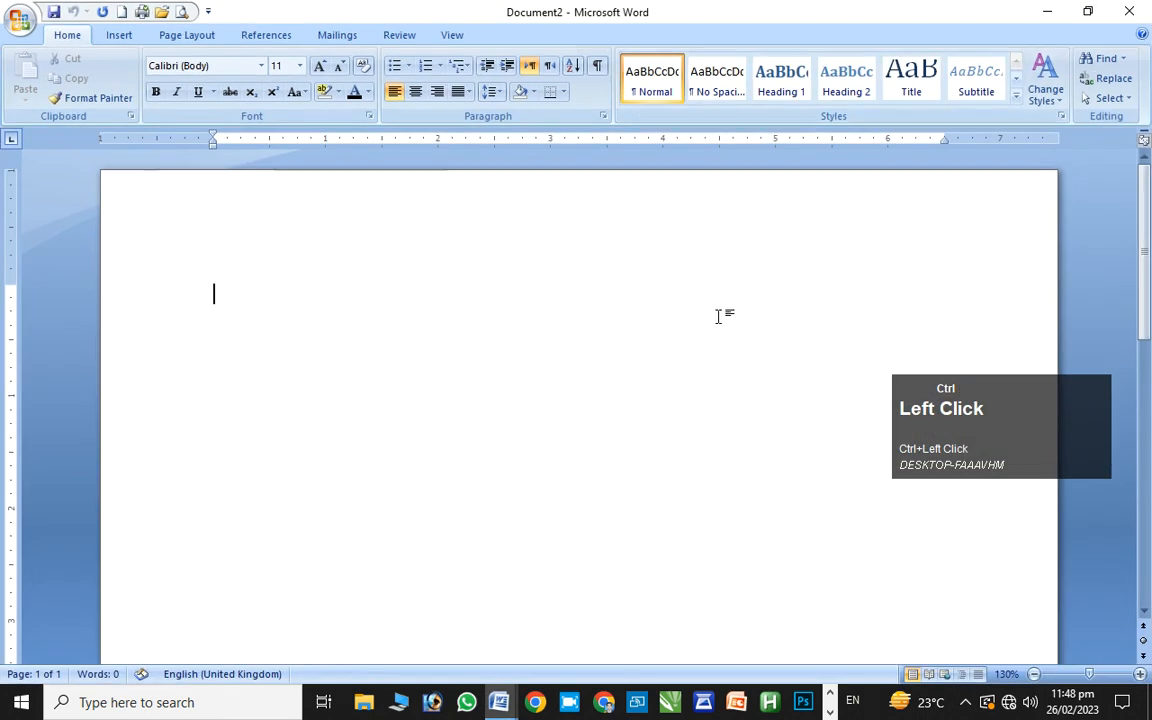
# Snap Word to the left half, right half and top-right quarter, then maximize it
pyautogui.press('ctrl+super+Left')
pyautogui.press('ctrl+super+Right')
pyautogui.press('ctrl+super+Left')
pyautogui.press('ctrl+super+Up')
pyautogui.press('ctrl+super+Right')
pyautogui.press('ctrl+super+Left')
pyautogui.press('ctrl+super+Left')
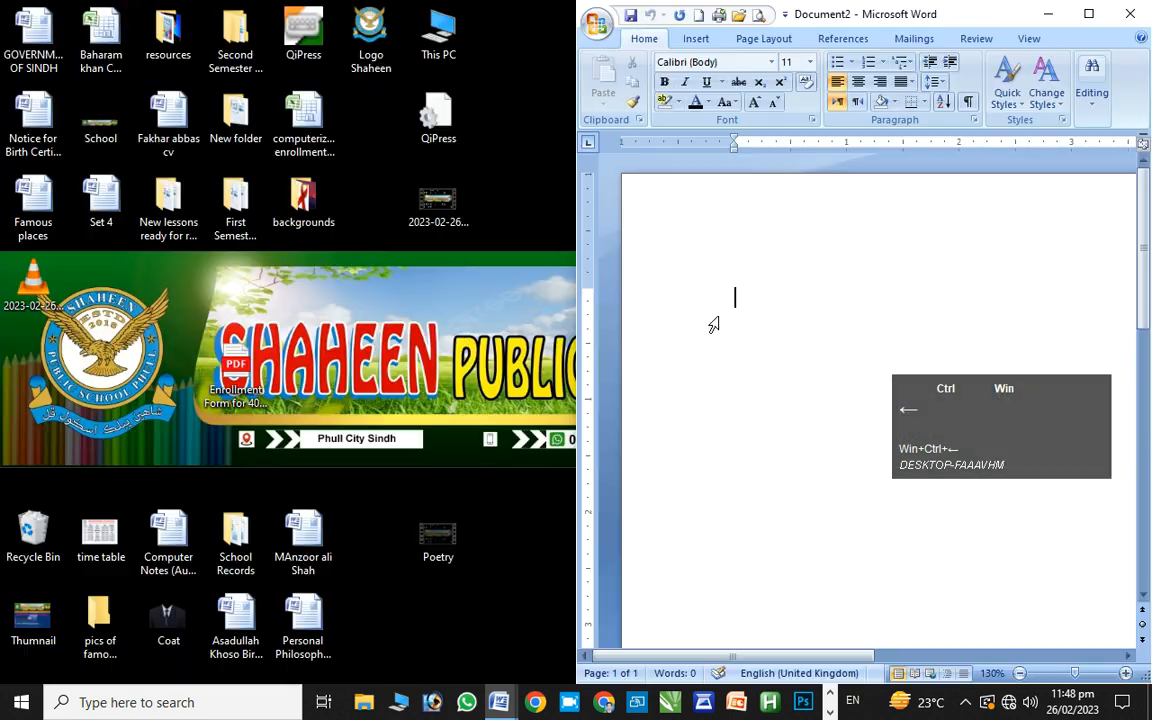
pyautogui.press('ctrl+super+Up')
pyautogui.press('ctrl+super+Down')
# Snap Word through both halves and top quarters, finishing with the window maximized
pyautogui.press('ctrl+super+Down')
pyautogui.press('ctrl+super+Up')
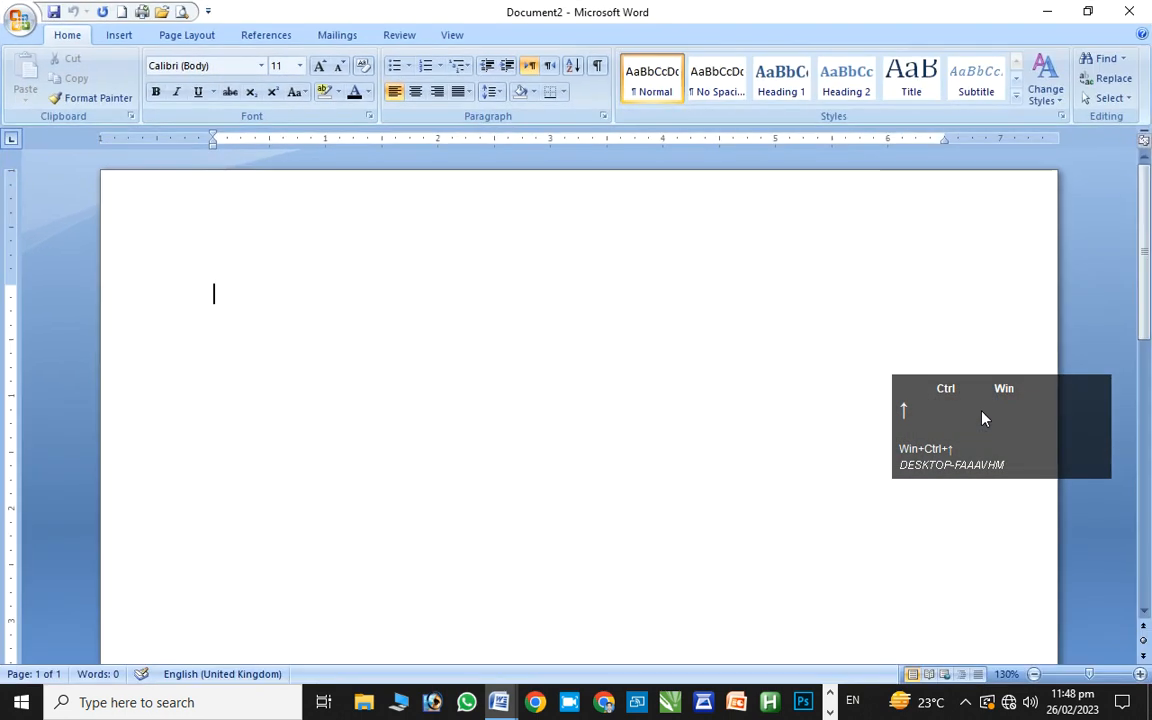
pyautogui.press('ctrl+super+Right')
pyautogui.press('ctrl+super+Left')
pyautogui.press('ctrl+super+Up')
pyautogui.press('ctrl+super+Down')
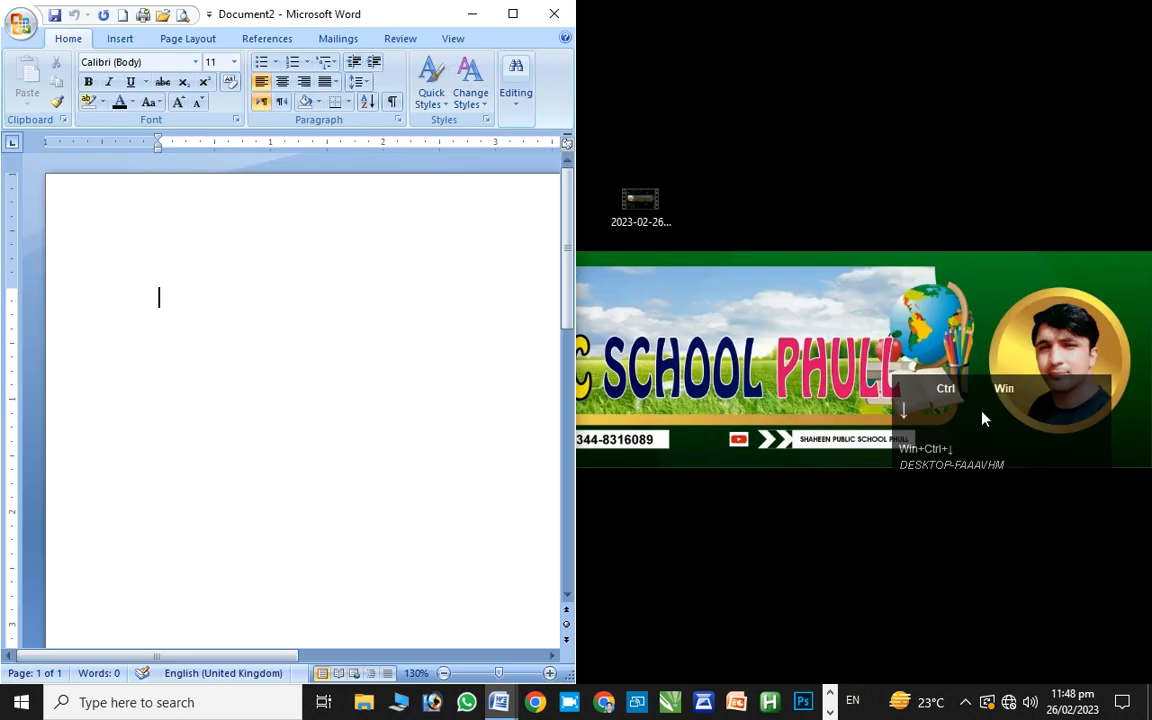
pyautogui.press('ctrl+super+Down')
pyautogui.press('ctrl+super+Right')
pyautogui.press('ctrl+super+Up')
pyautogui.press('ctrl+super+Down')
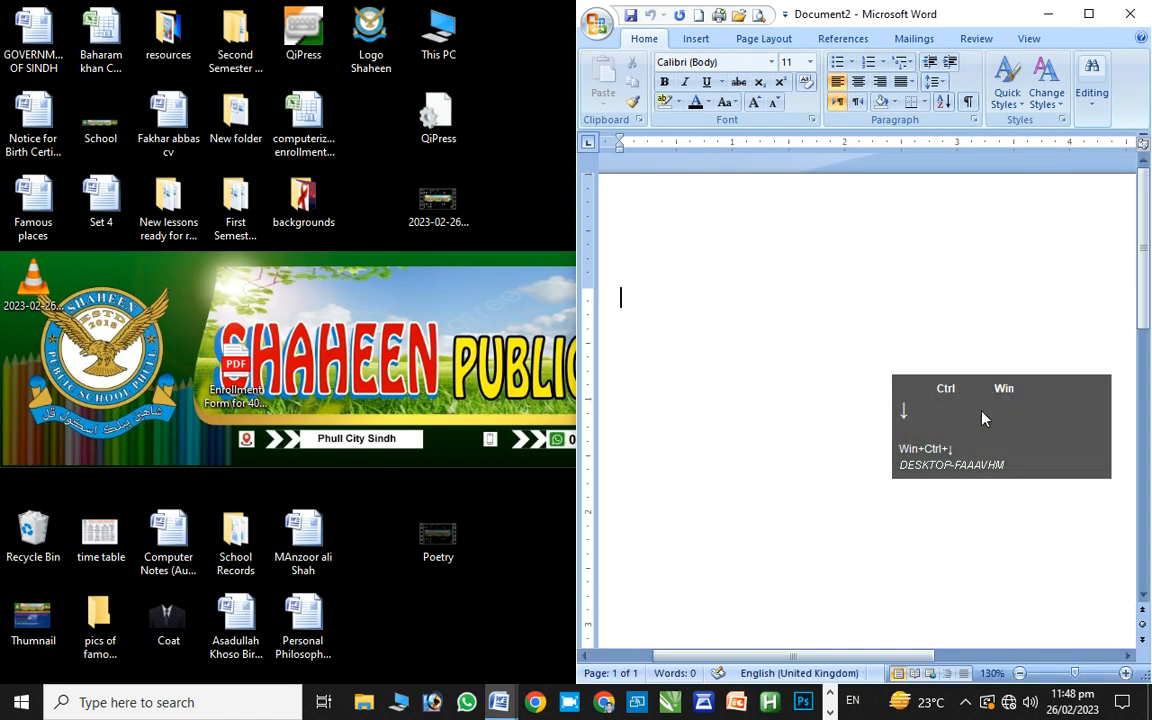
pyautogui.press('ctrl+super+Down')
pyautogui.press('ctrl+super+Up')
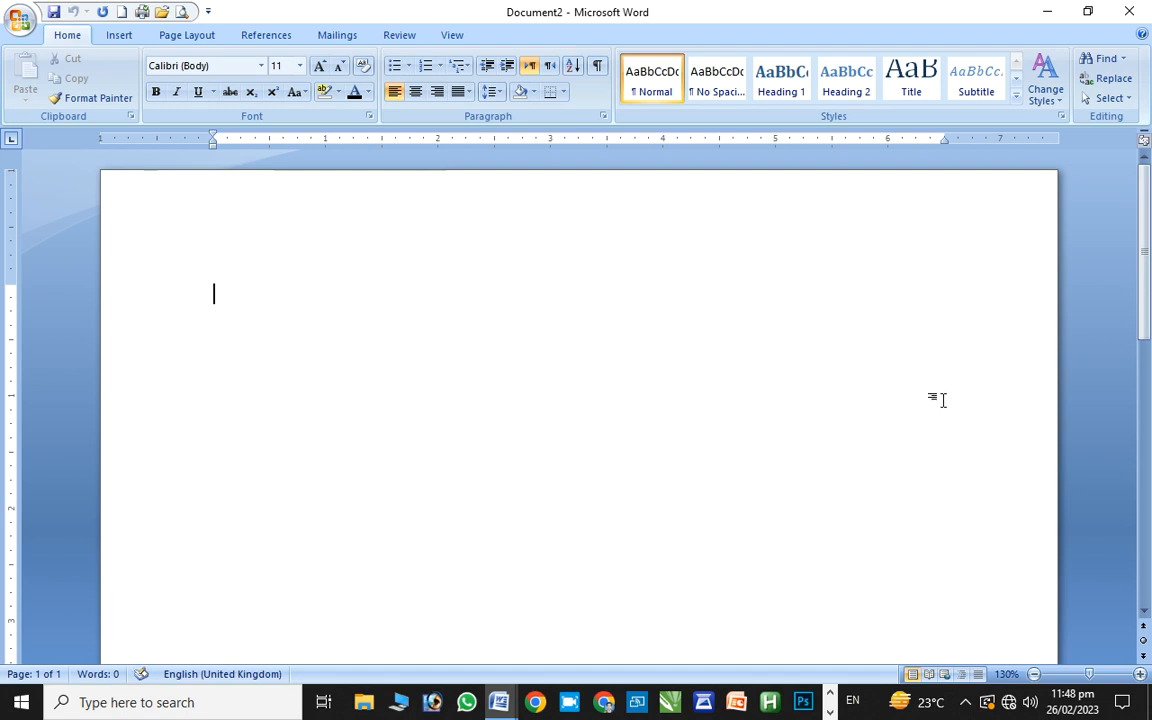
# Insert three paragraphs of built-in sample text (185 words) using =rand()
pyautogui.write('=rand()')
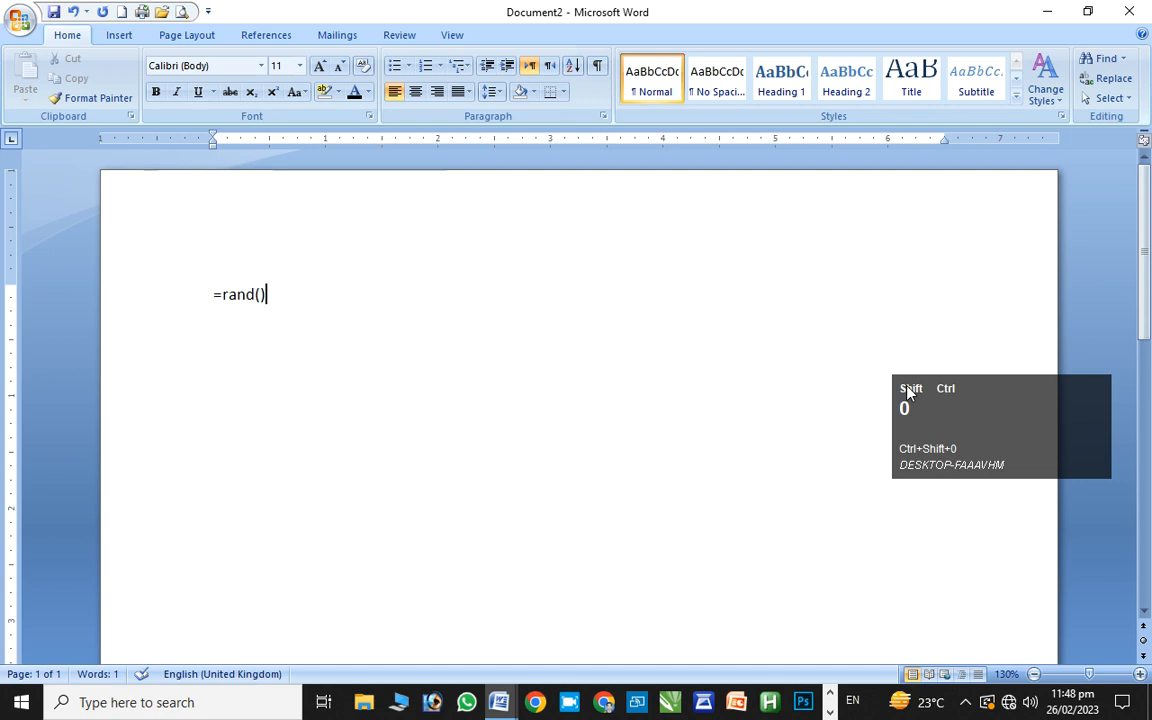
pyautogui.press('Return')
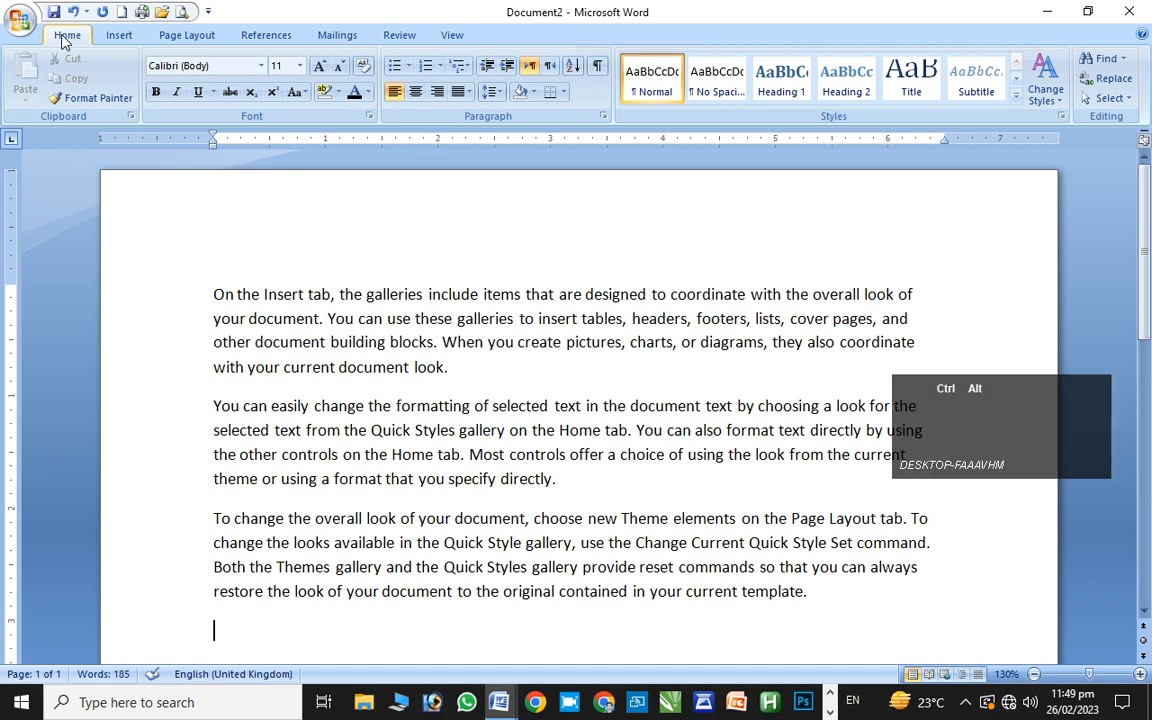
pyautogui.hotkey('ctrl', 'alt', '4')
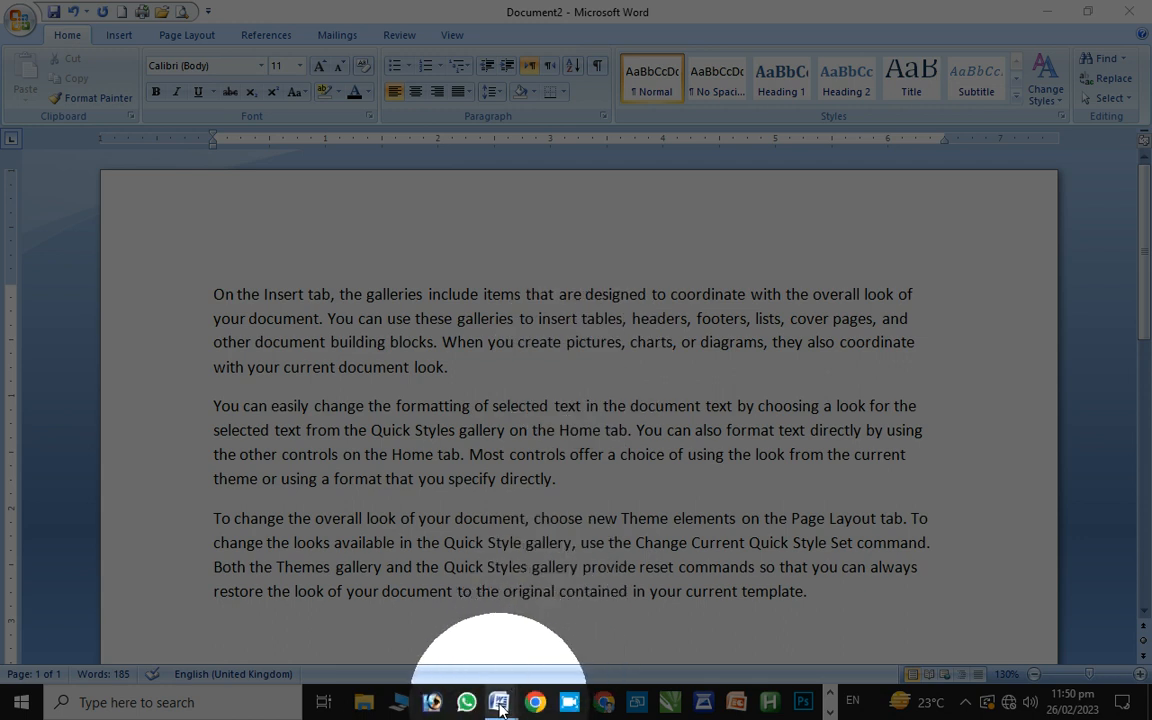
pyautogui.moveTo(498, 703)
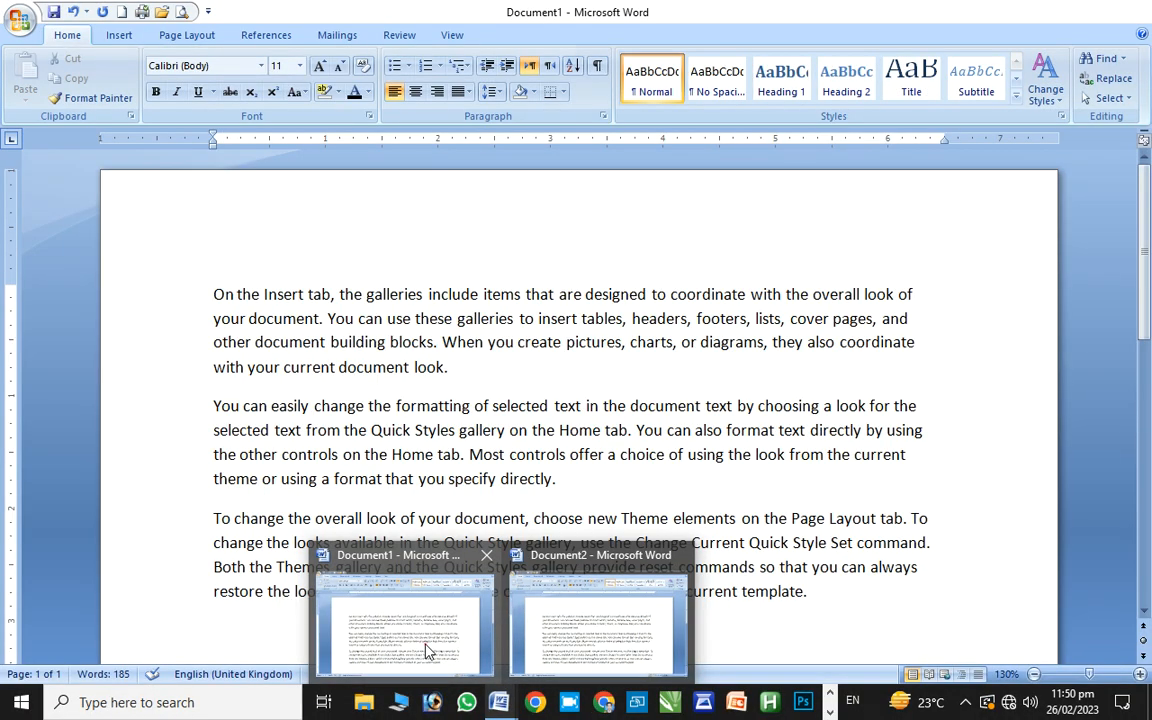
pyautogui.keyDown('ctrl'); pyautogui.click(426, 648); pyautogui.keyUp('ctrl')
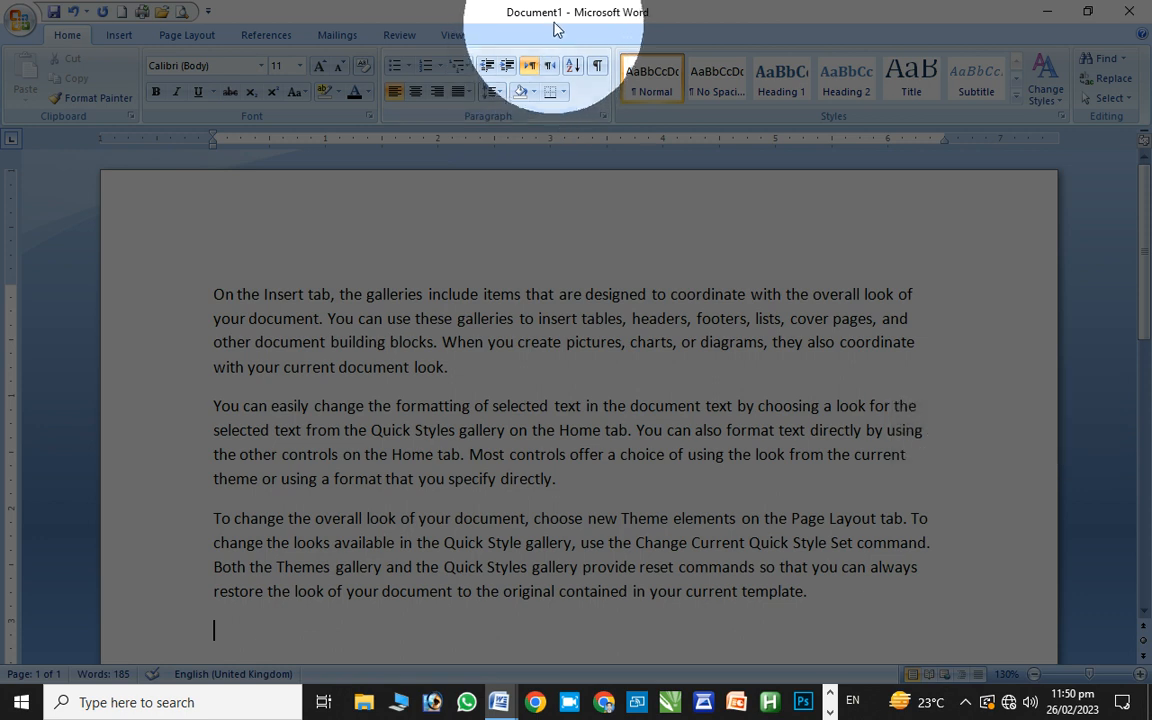
pyautogui.moveTo(507, 705)
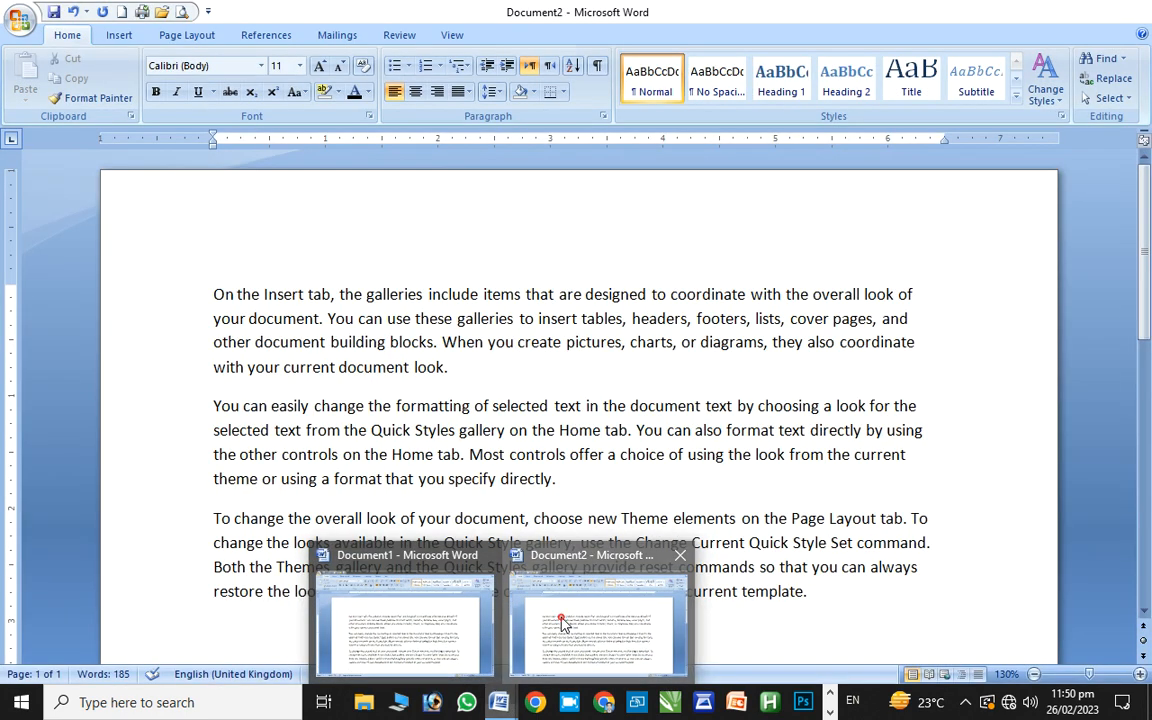
pyautogui.keyDown('ctrl'); pyautogui.click(560, 625); pyautogui.keyUp('ctrl')
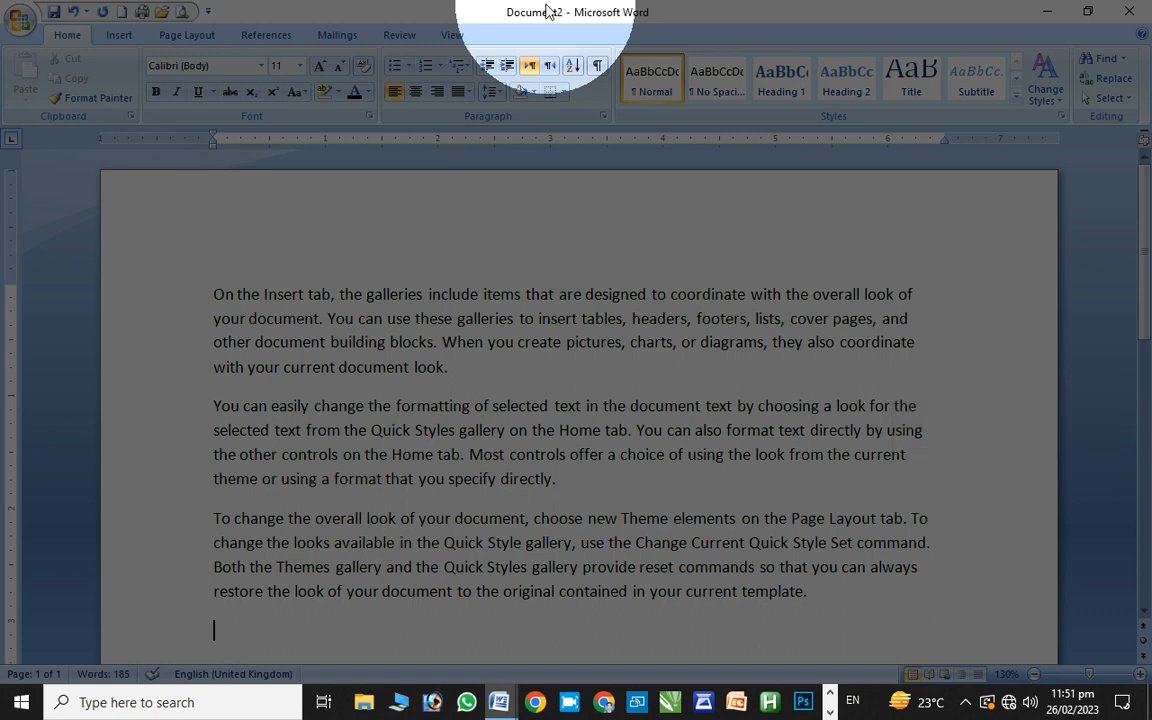
pyautogui.press('ctrl+super')
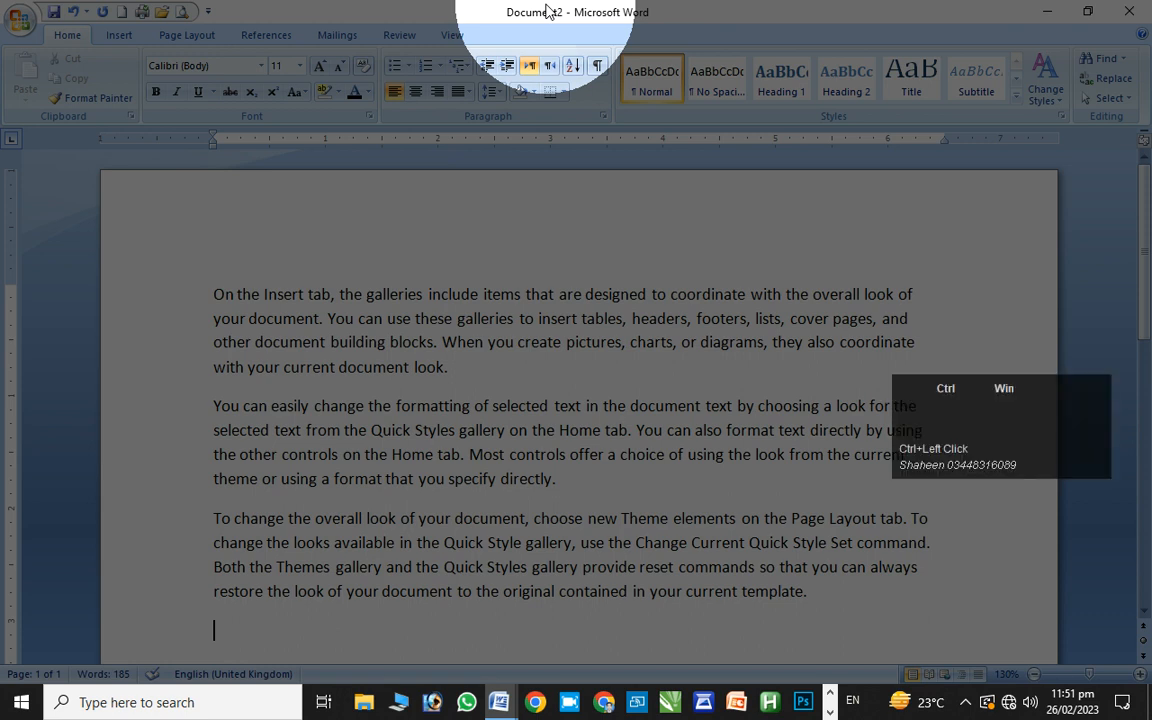
pyautogui.press('ctrl+super+F6')
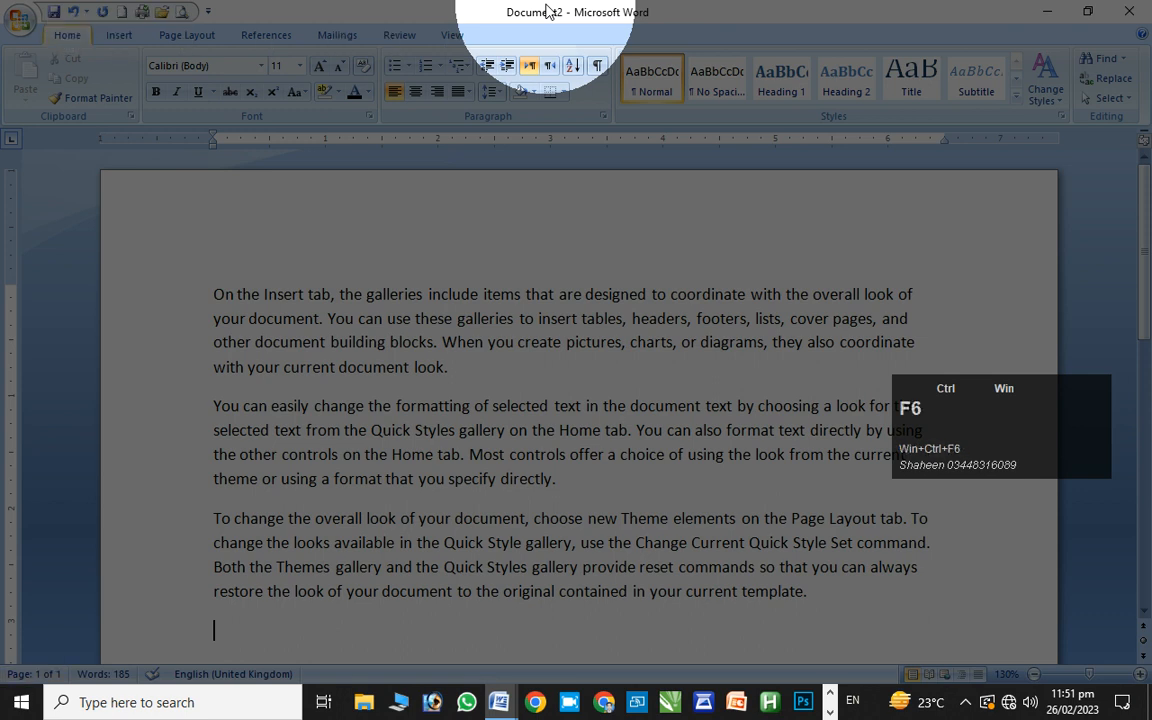
pyautogui.keyDown('ctrl'); pyautogui.click(548, 11); pyautogui.keyUp('ctrl')
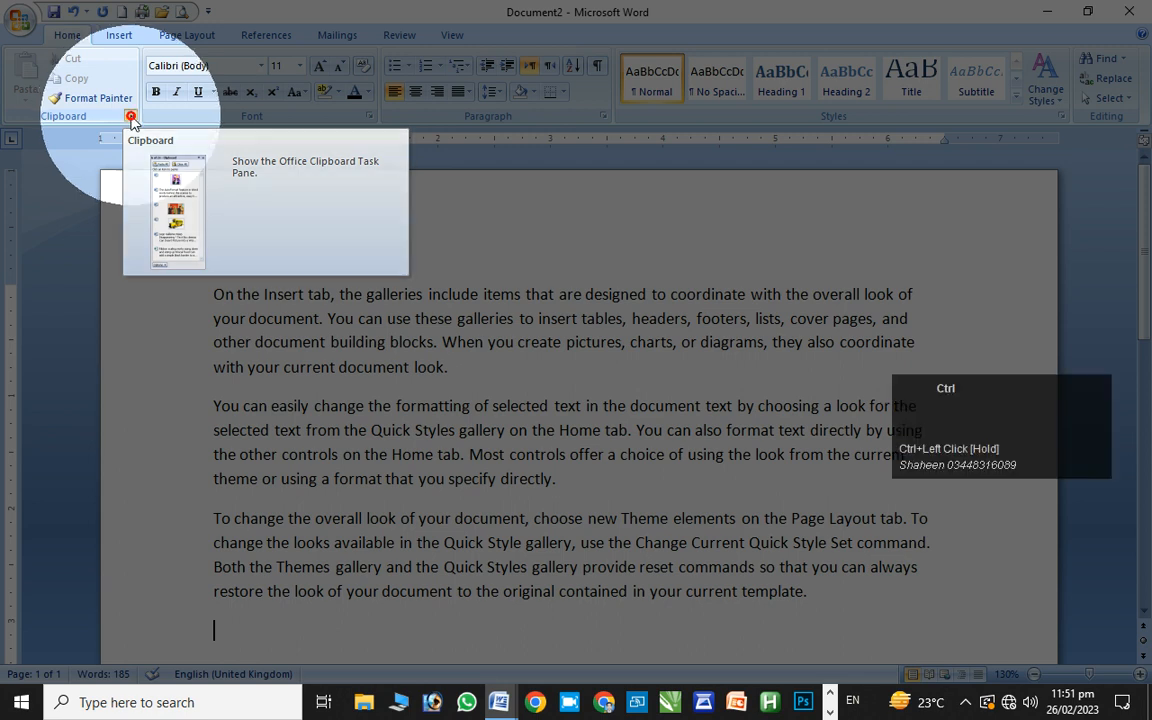
# Show and hide the Clipboard pane, then open and cancel the Paragraph dialog
pyautogui.keyDown('ctrl'); pyautogui.click(130, 118); pyautogui.keyUp('ctrl')
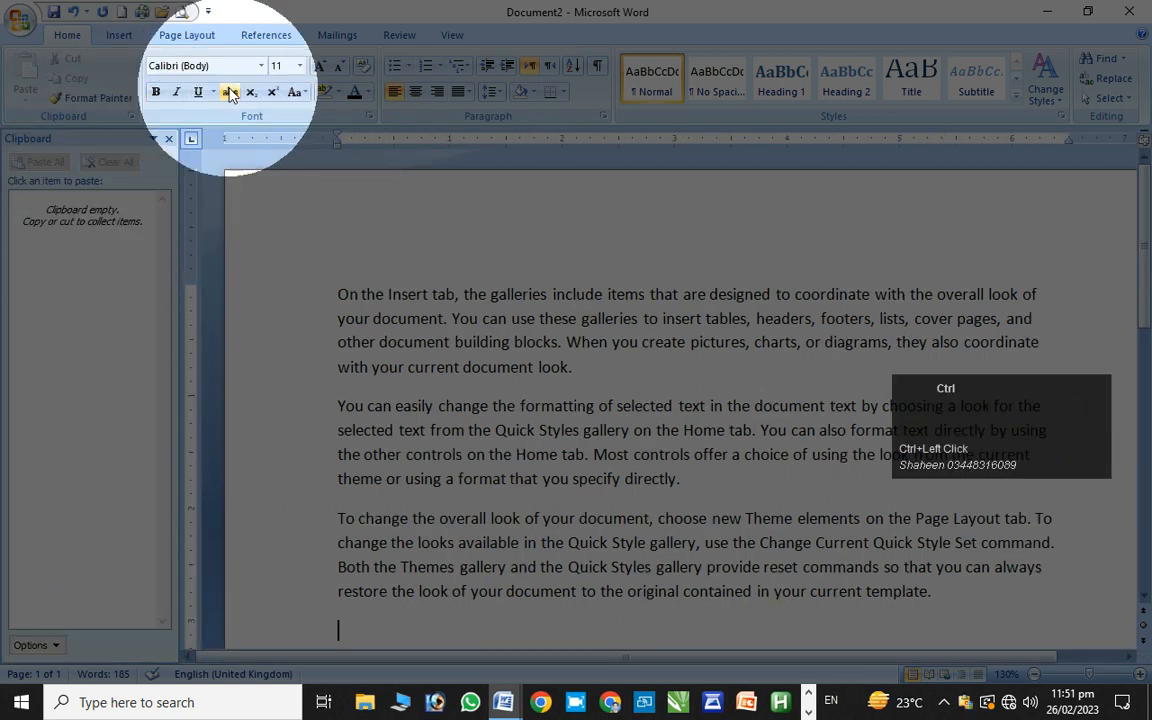
pyautogui.keyDown('ctrl'); pyautogui.click(131, 116); pyautogui.keyUp('ctrl')
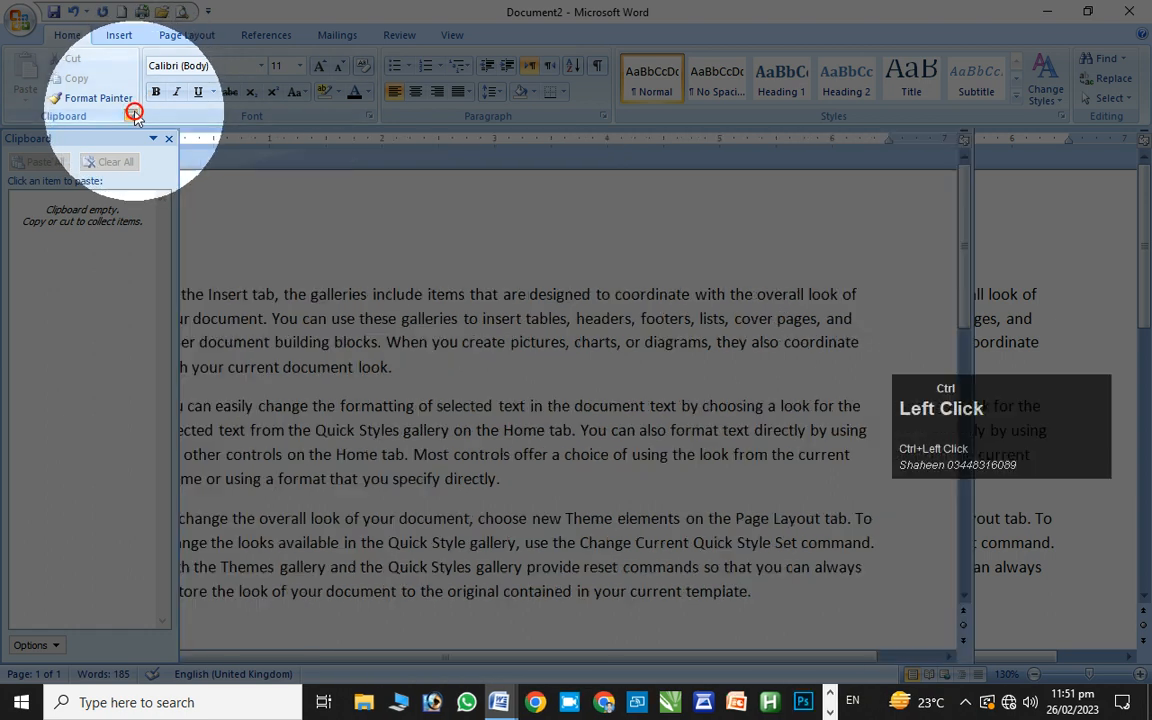
pyautogui.keyDown('ctrl'); pyautogui.click(604, 118); pyautogui.keyUp('ctrl')
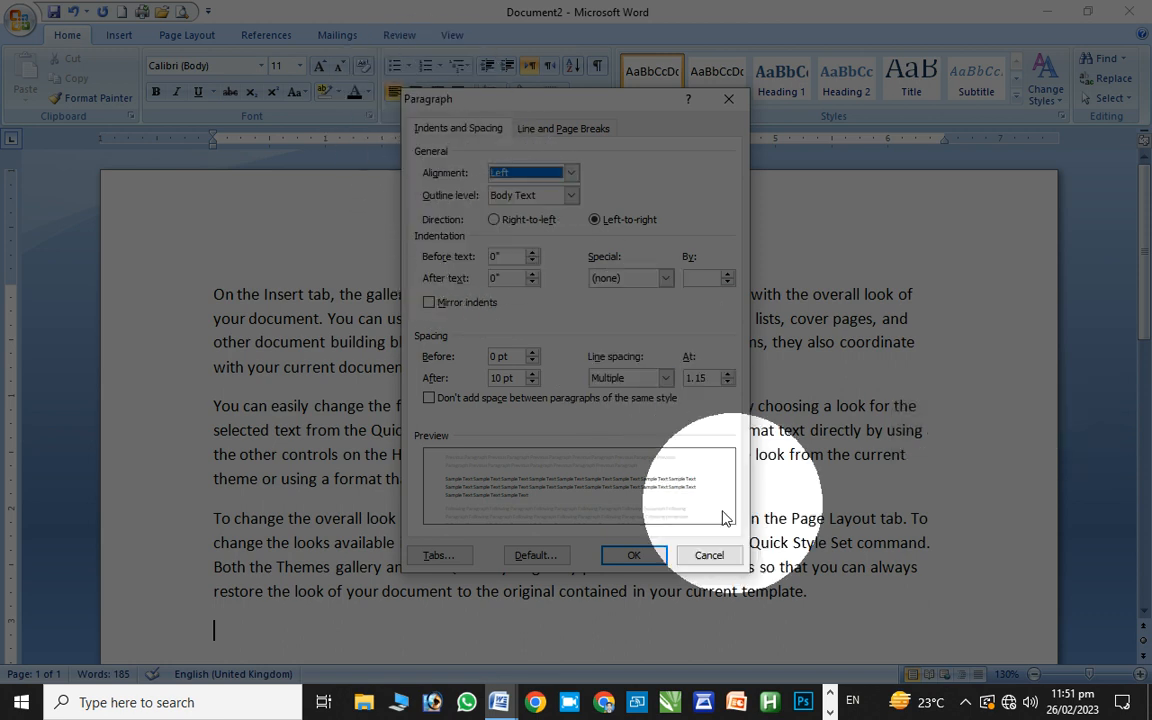
pyautogui.keyDown('ctrl'); pyautogui.click(729, 99); pyautogui.keyUp('ctrl')
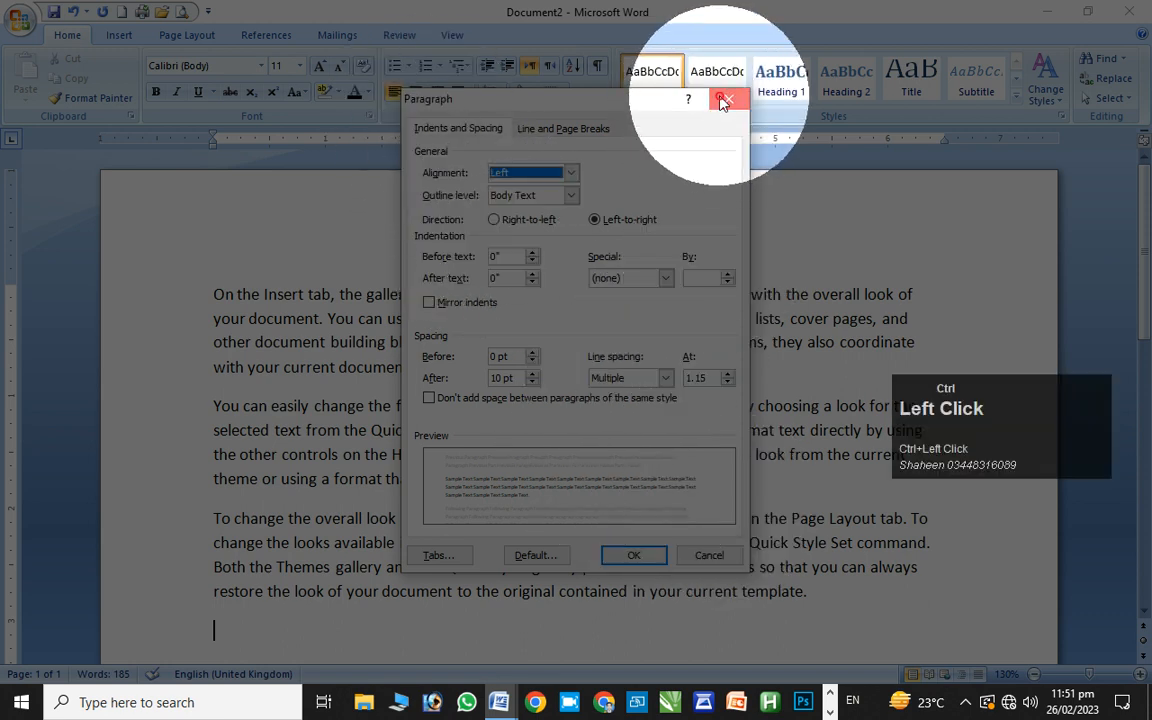
pyautogui.hotkey('ctrl', 'alt', '1')
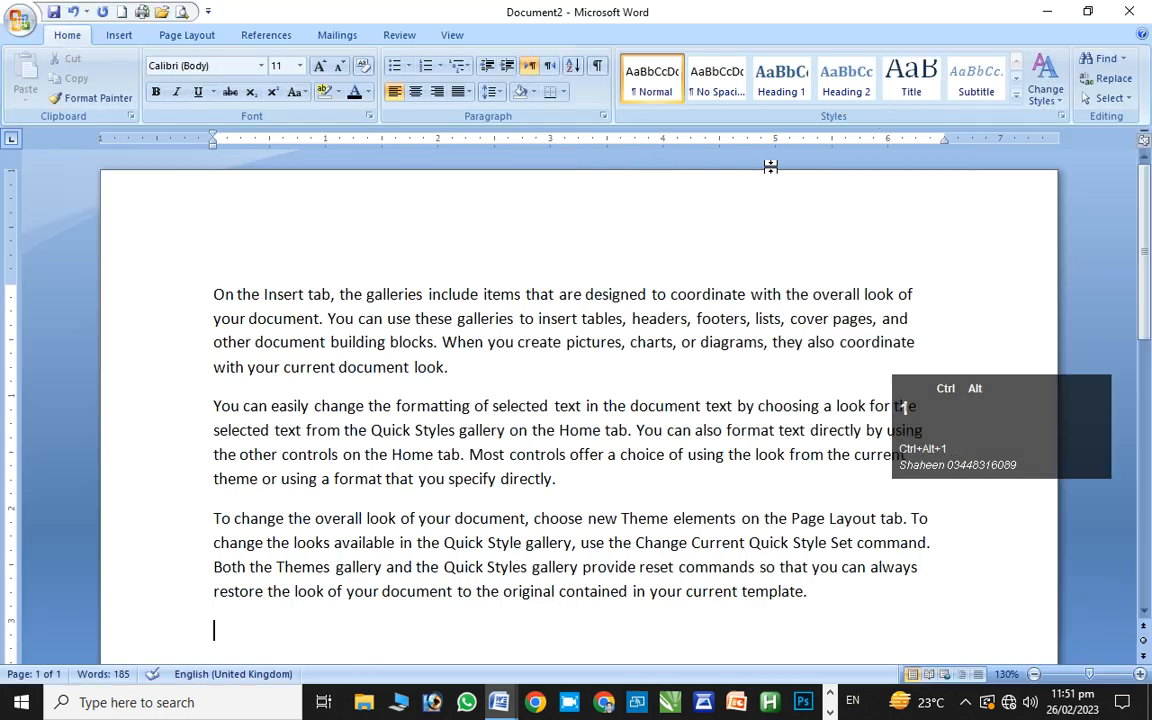
# Show and hide the Styles pane, then switch to Document1
pyautogui.keyDown('ctrl'); pyautogui.click(1061, 117); pyautogui.keyUp('ctrl')
pyautogui.click(1062, 118)
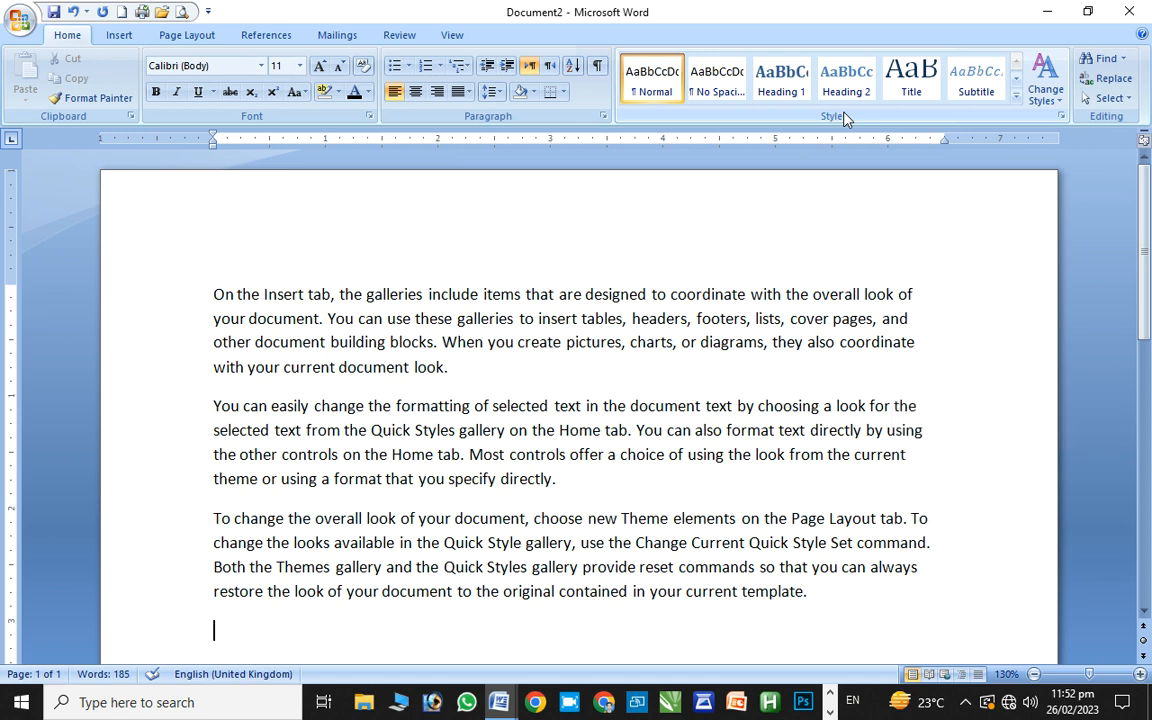
pyautogui.keyDown('ctrl'); pyautogui.click(1046, 14); pyautogui.keyUp('ctrl')
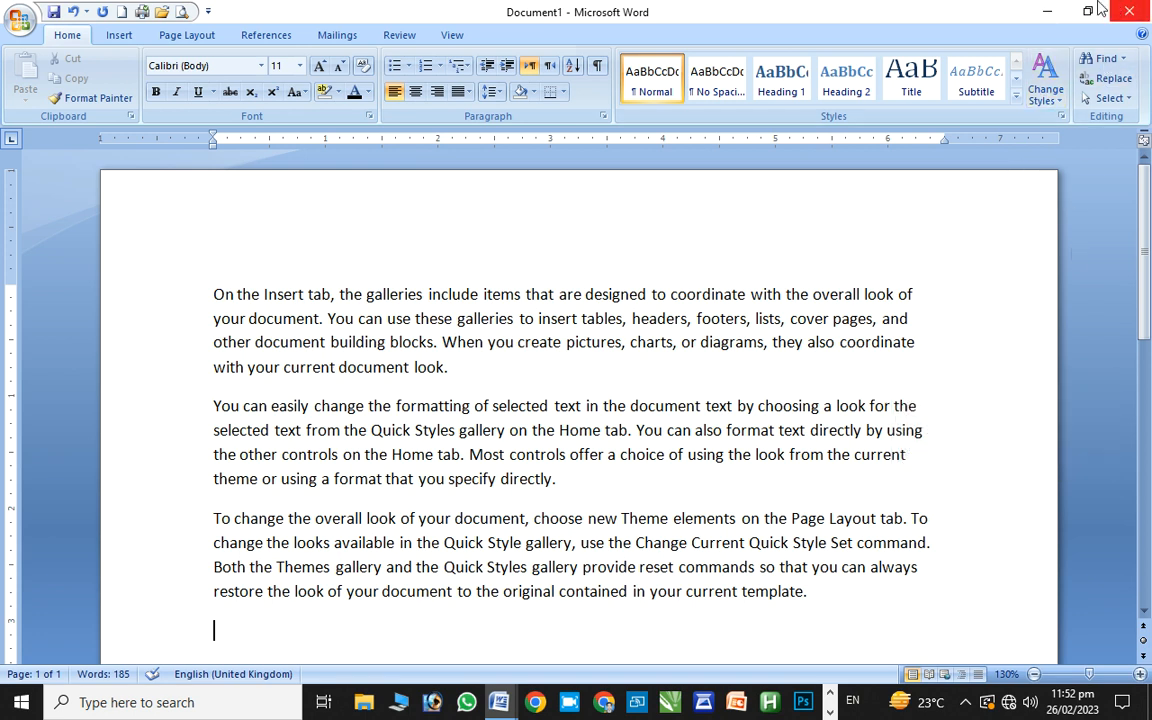
# Close the Document2 window from its taskbar preview
pyautogui.keyDown('ctrl'); pyautogui.click(1040, 8); pyautogui.keyUp('ctrl')
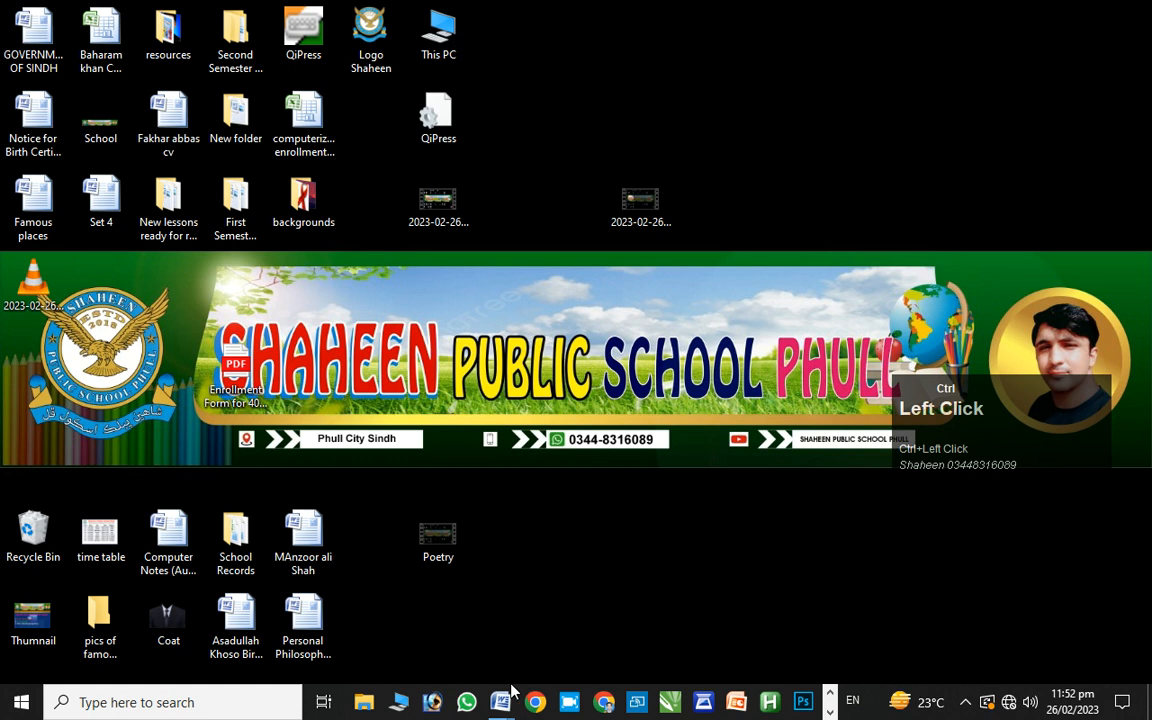
pyautogui.moveTo(500, 700)
pyautogui.click(600, 615)
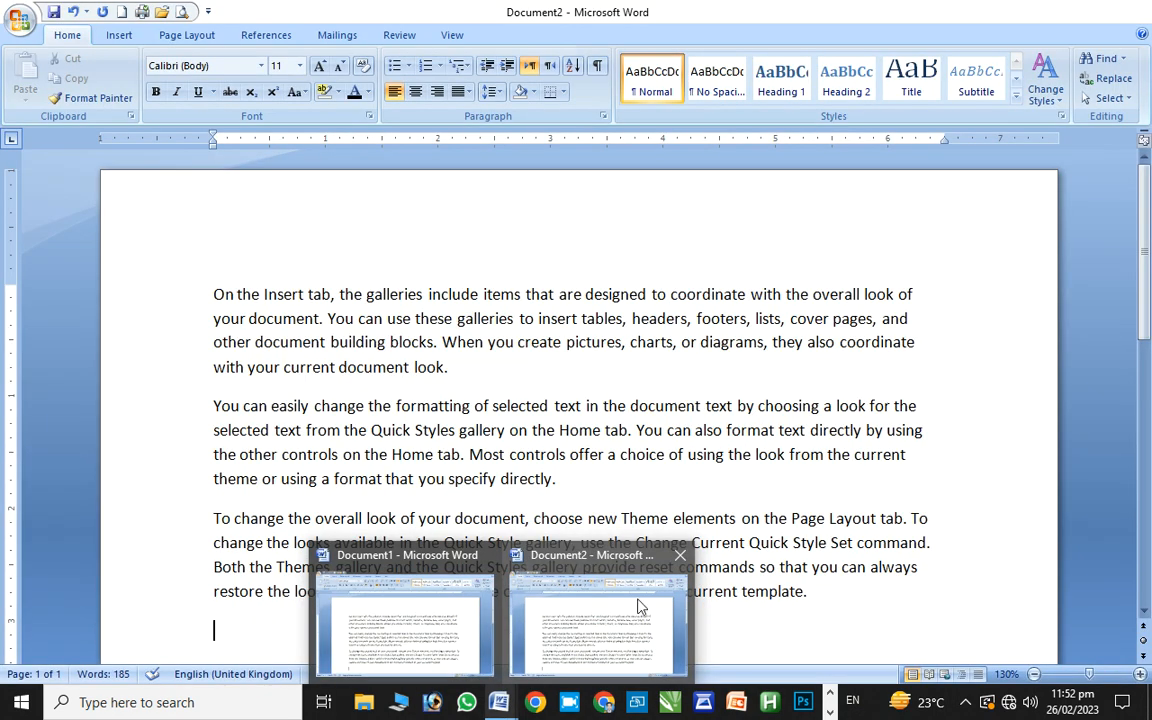
pyautogui.keyDown('ctrl'); pyautogui.click(680, 555); pyautogui.keyUp('ctrl')
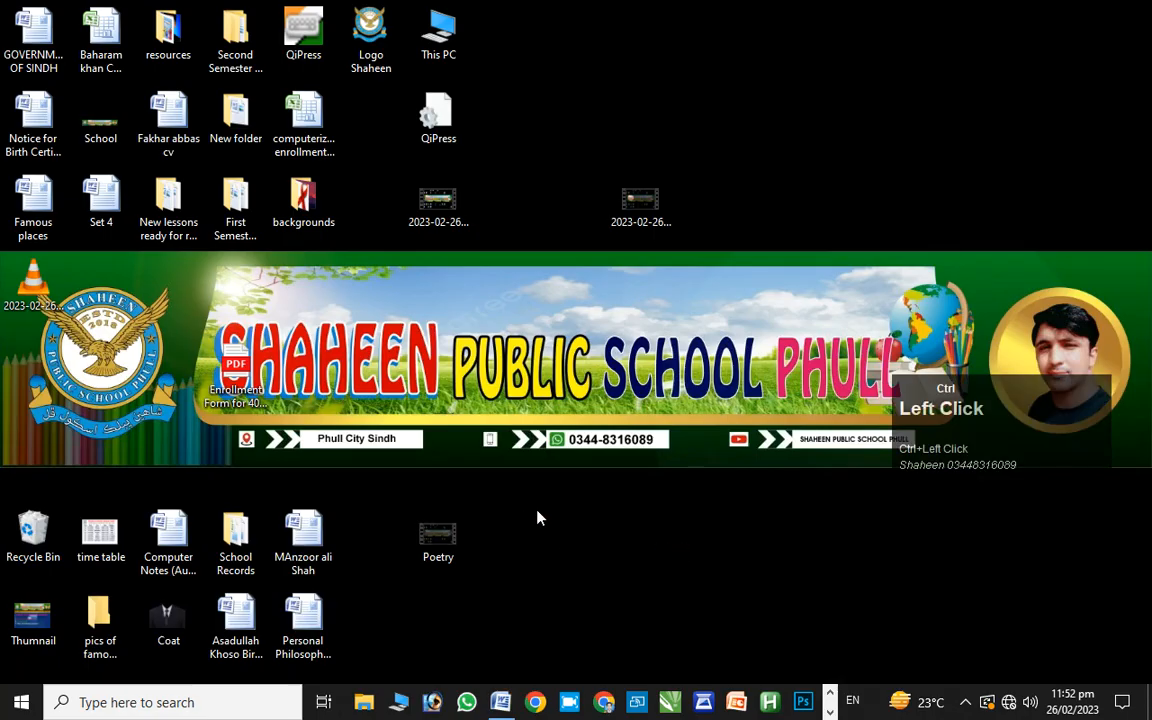
# Bring the Document1 window back to the front
pyautogui.keyDown('ctrl'); pyautogui.click(501, 702); pyautogui.keyUp('ctrl')
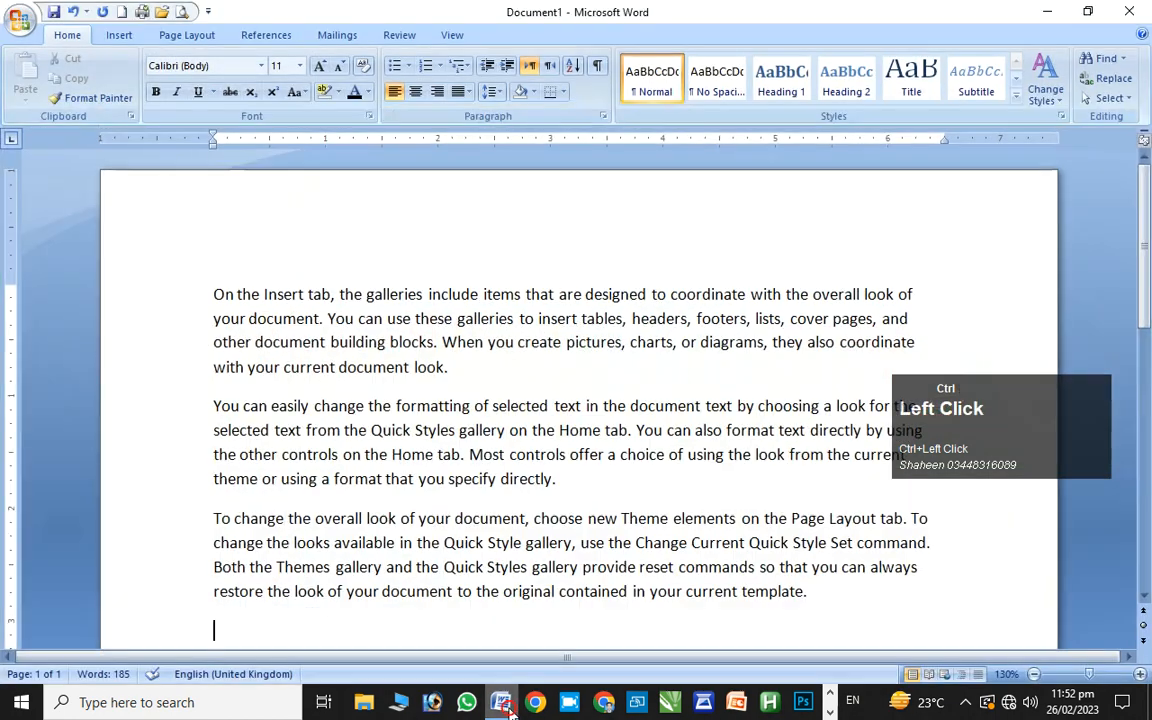
pyautogui.click(1046, 13)
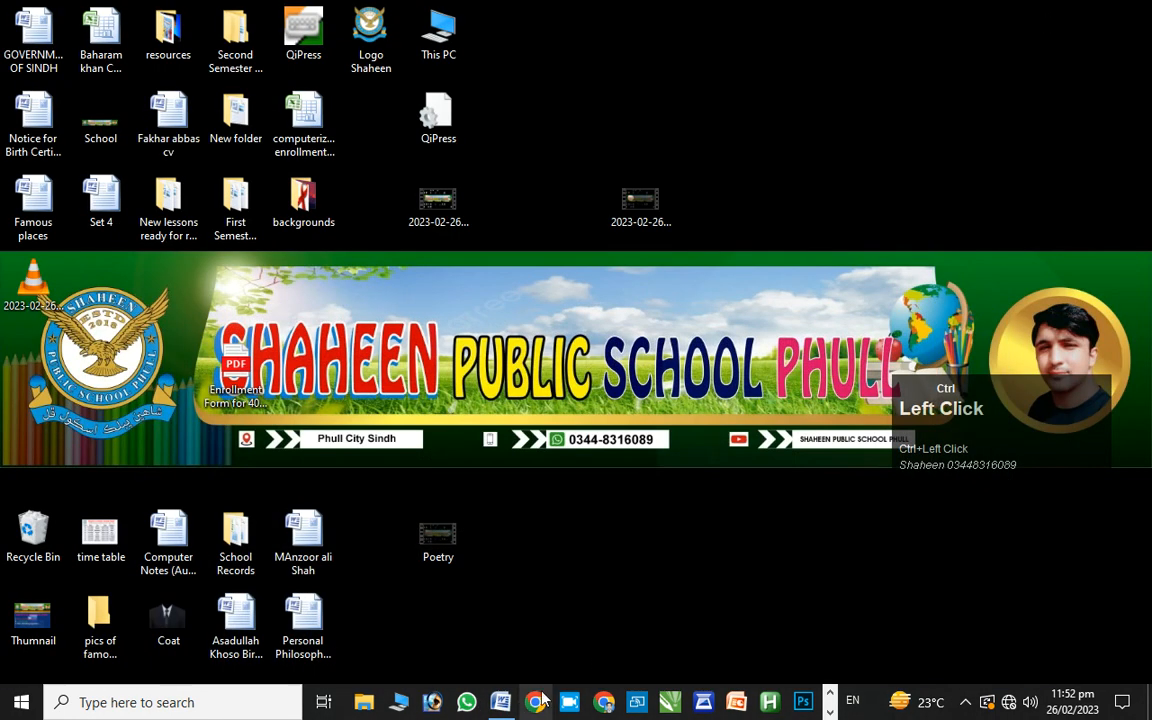
pyautogui.click(501, 702)
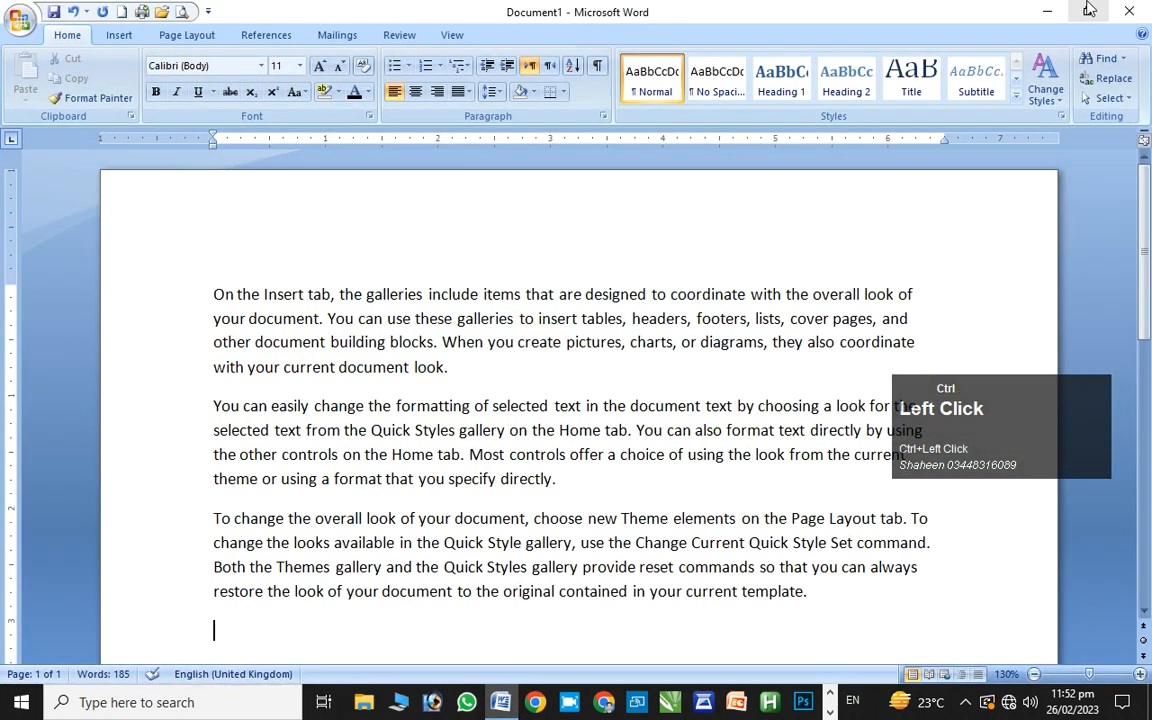
pyautogui.click(1089, 10)
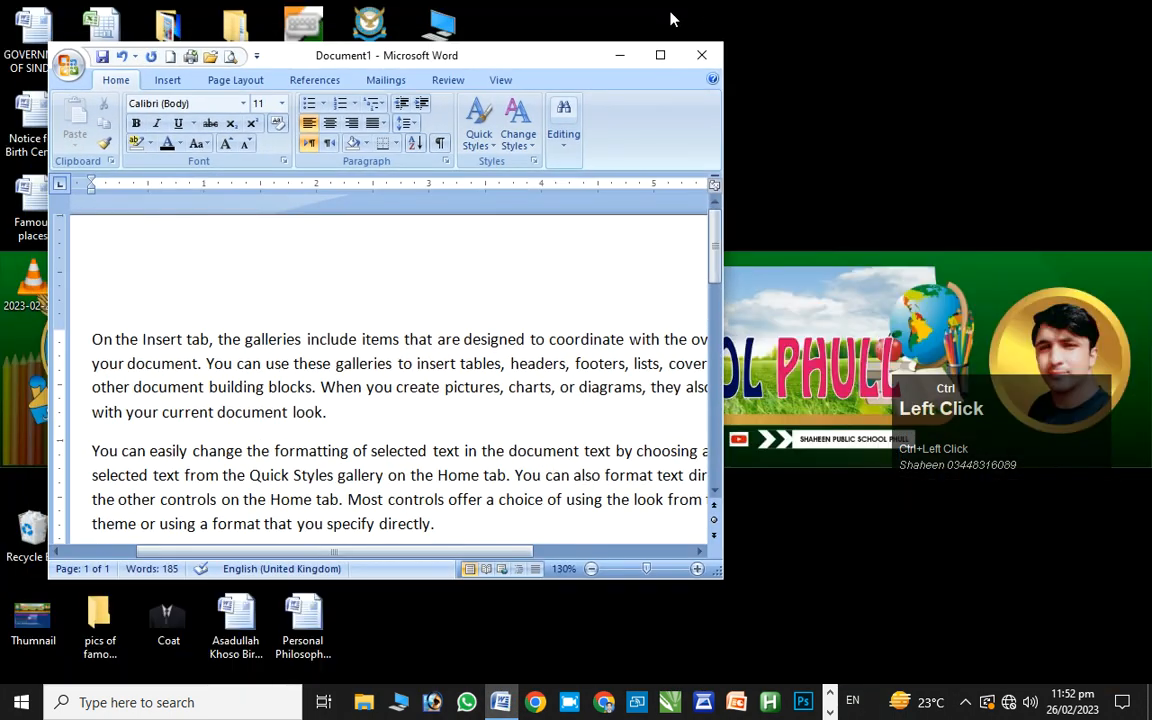
pyautogui.click(660, 55)
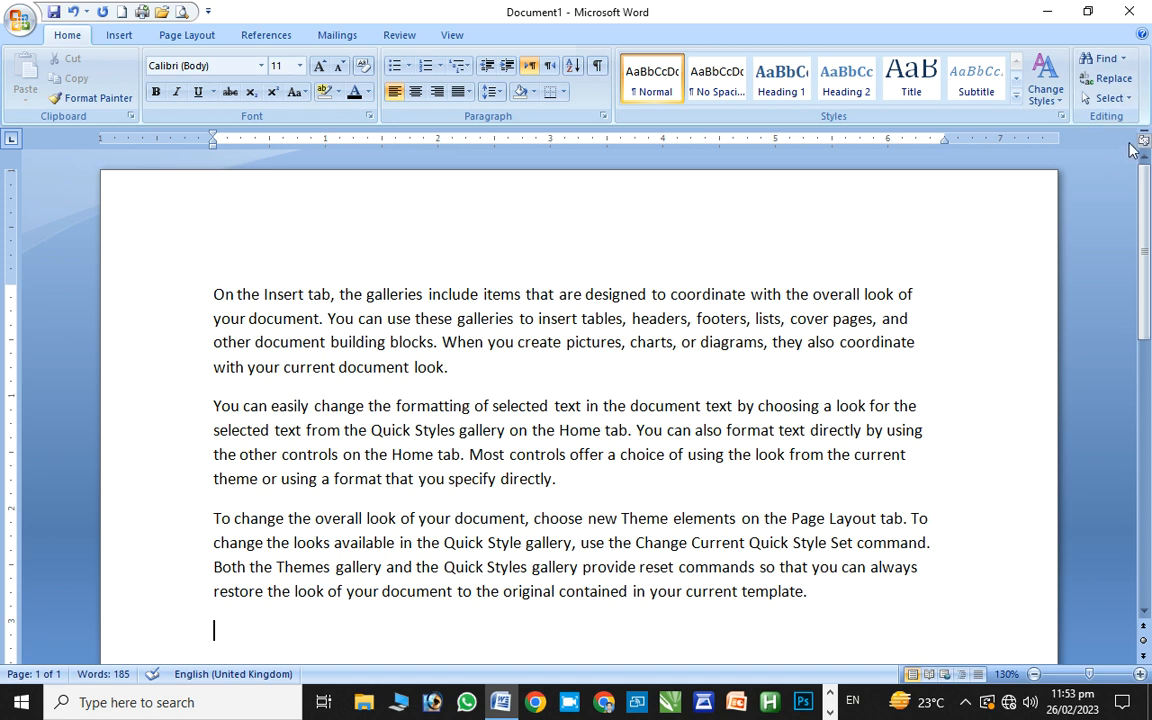
pyautogui.keyDown('ctrl'); pyautogui.click(1143, 35); pyautogui.keyUp('ctrl')
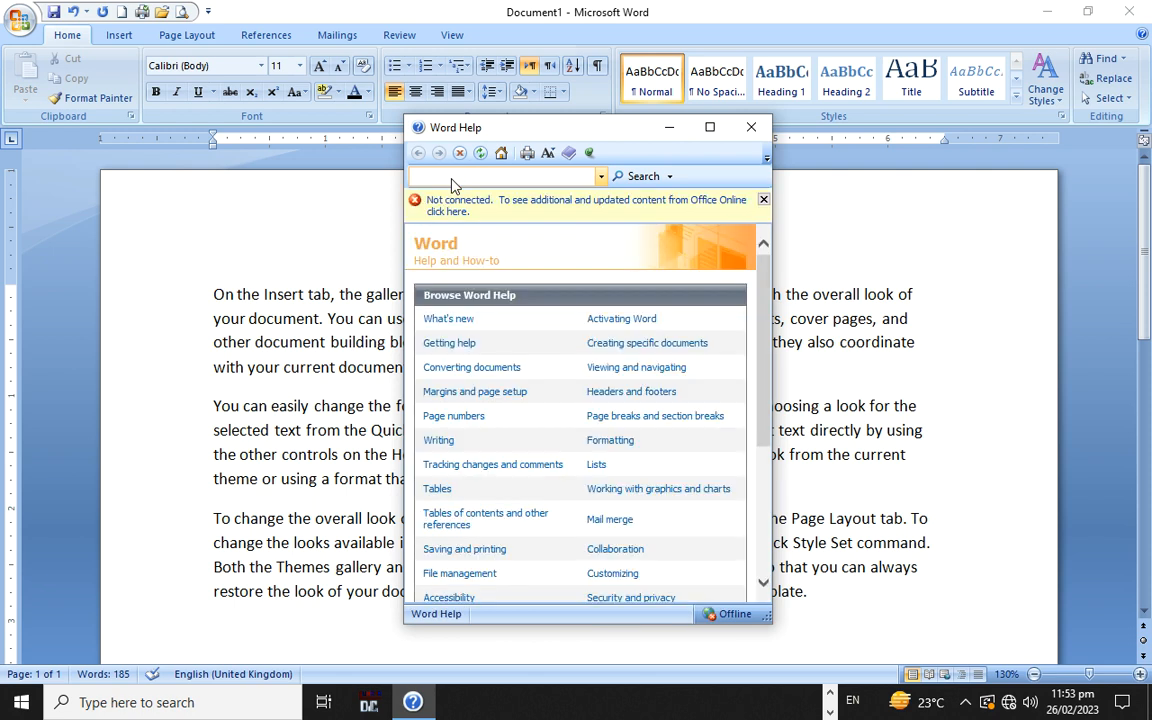
pyautogui.click(751, 128)
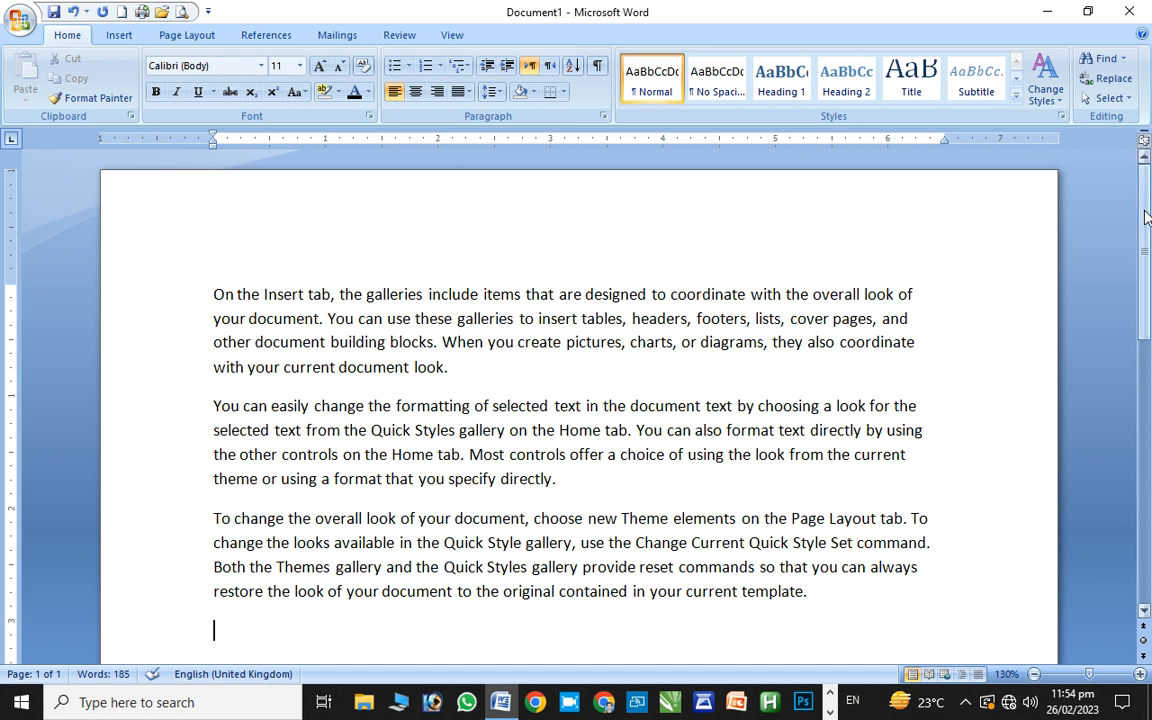
pyautogui.moveTo(1146, 218); pyautogui.dragTo(1148, 395)
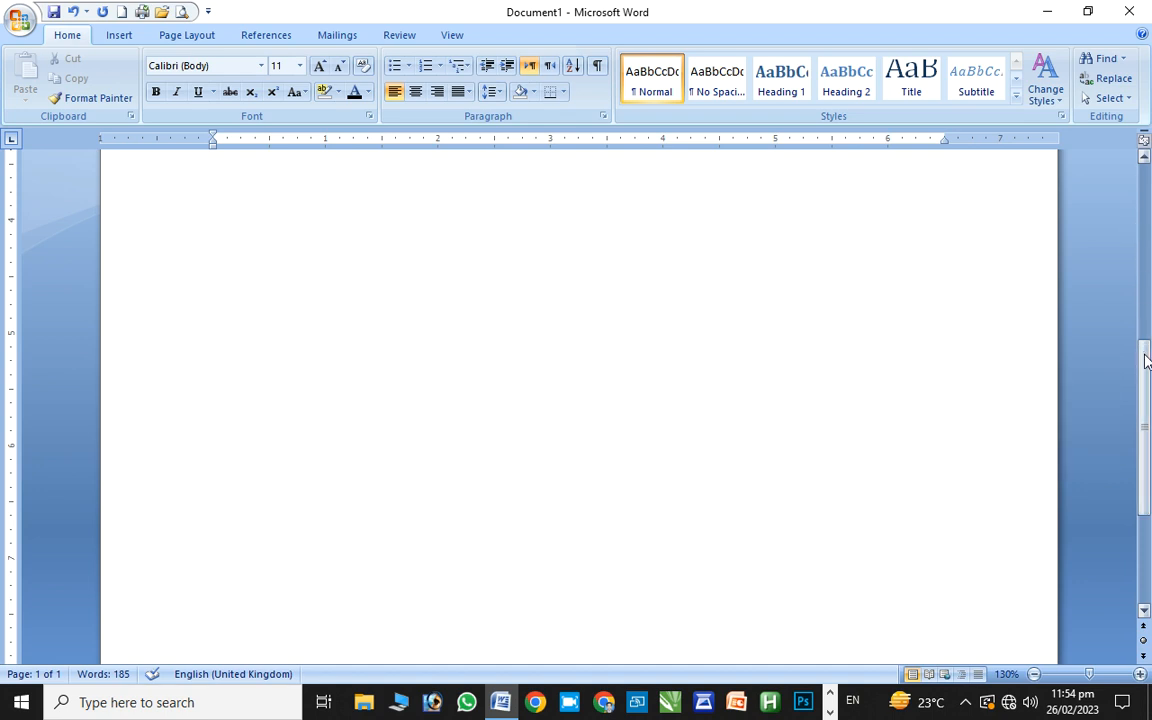
pyautogui.moveTo(1147, 368); pyautogui.dragTo(1149, 220)
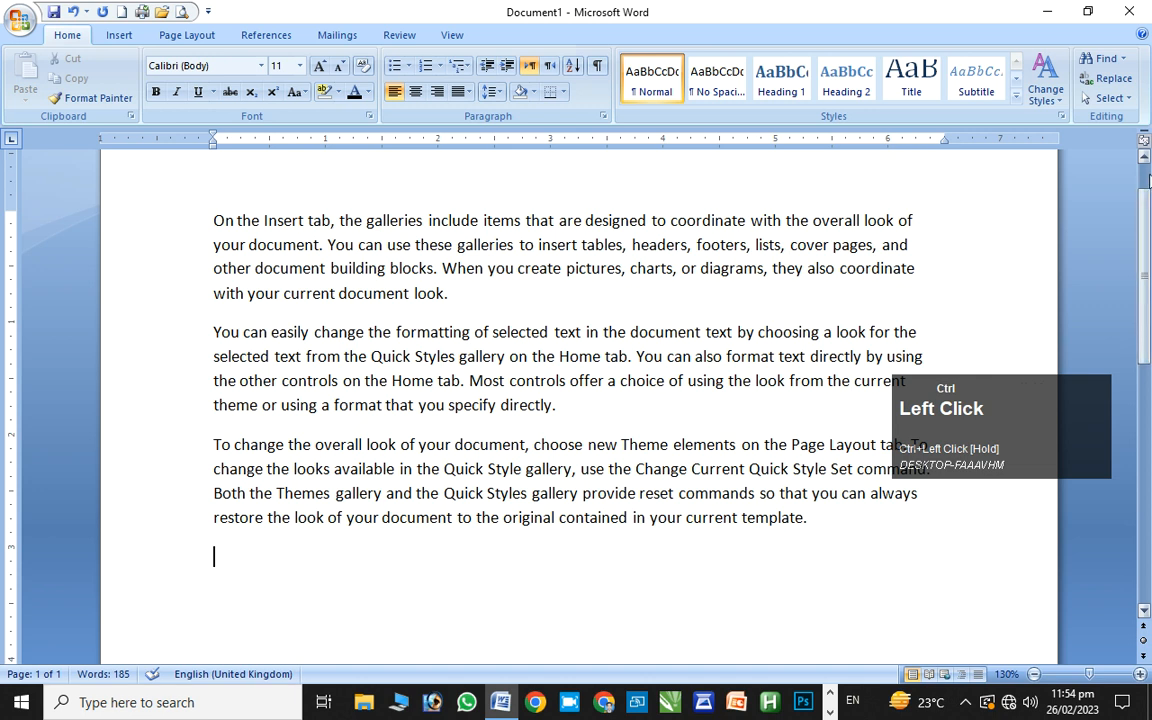
pyautogui.click(1148, 206)
pyautogui.moveTo(1148, 206); pyautogui.dragTo(1137, 177)
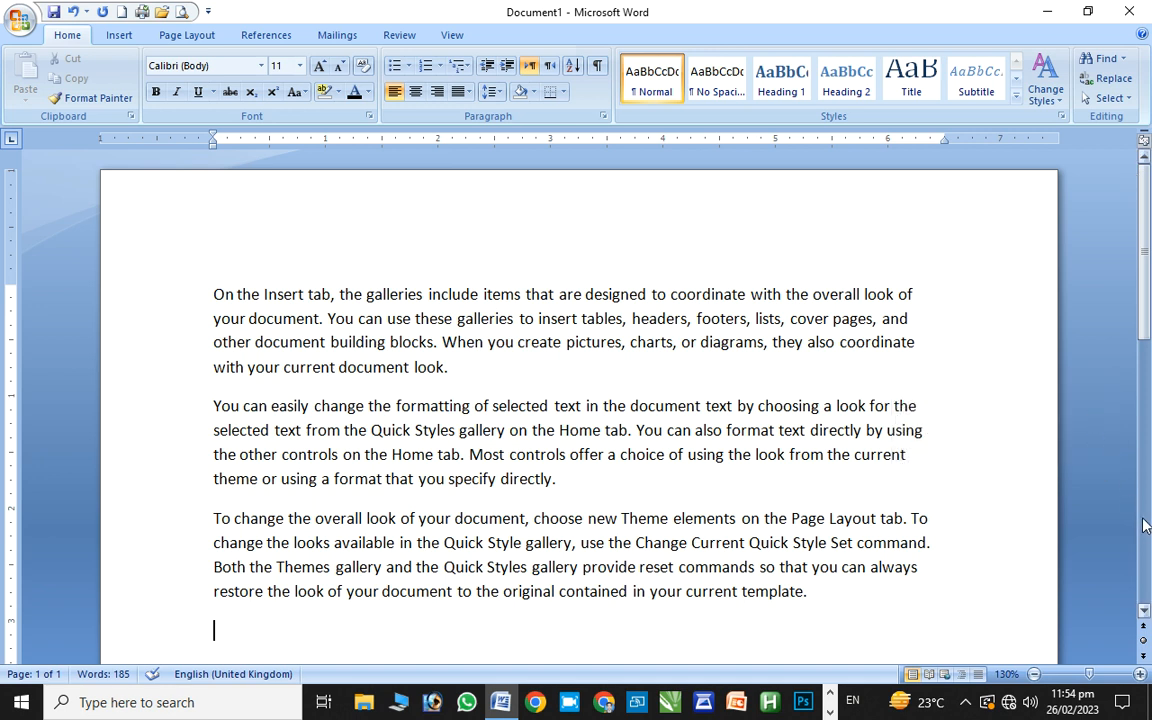
pyautogui.keyDown('ctrl'); pyautogui.click(1146, 628); pyautogui.keyUp('ctrl')
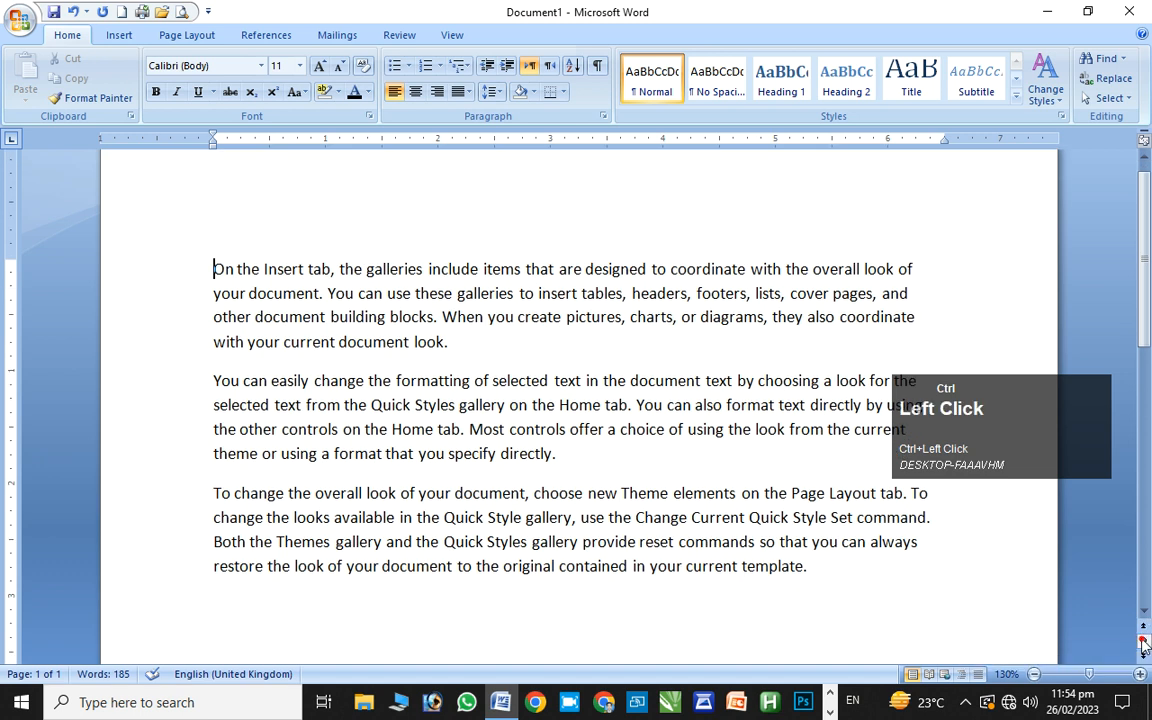
pyautogui.click(1145, 640)
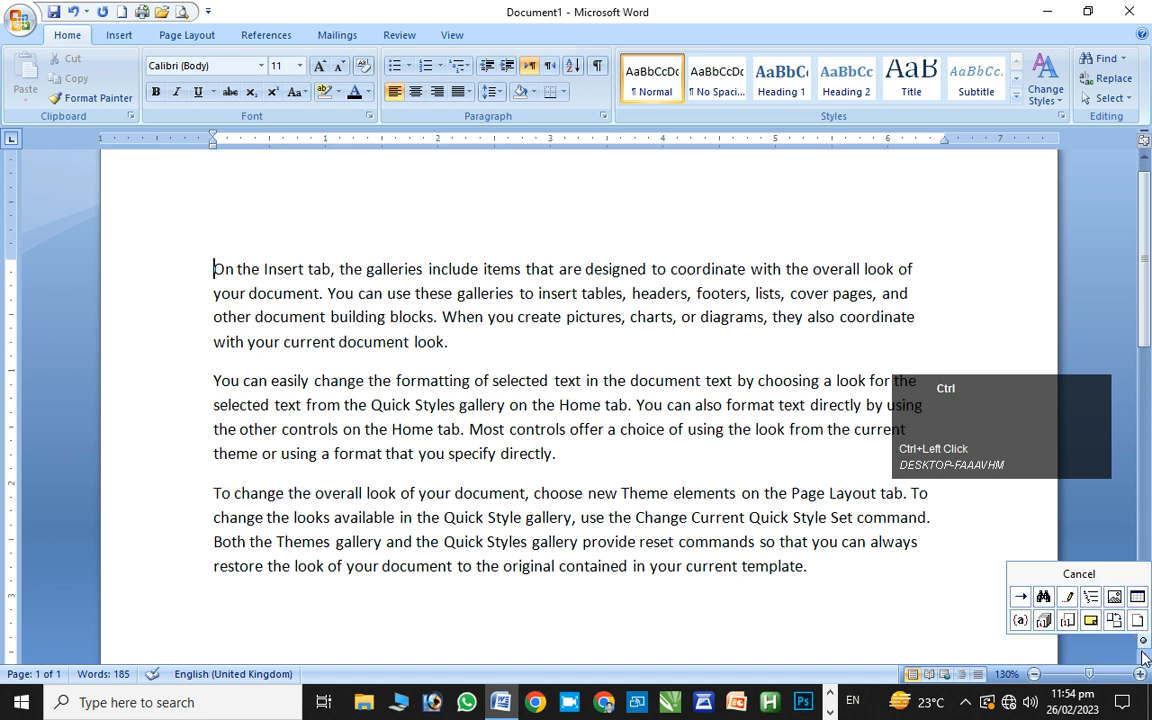
pyautogui.click(1143, 643)
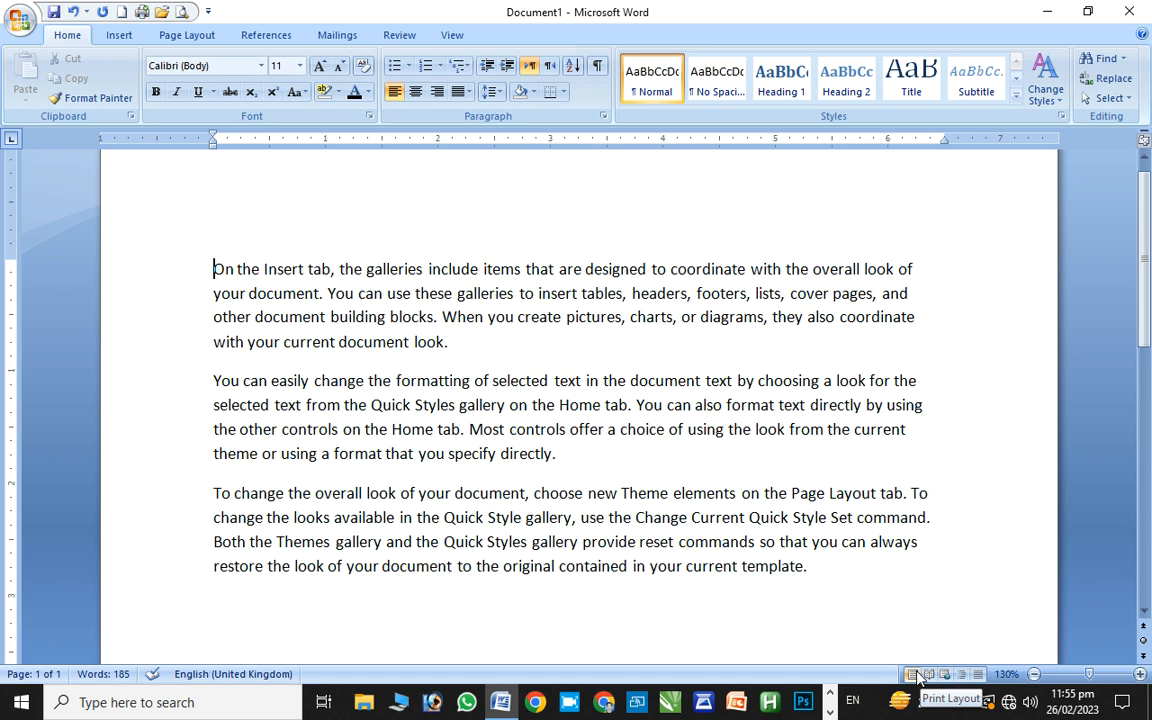
pyautogui.press('ctrl+super')
pyautogui.press('ctrl+super+o')
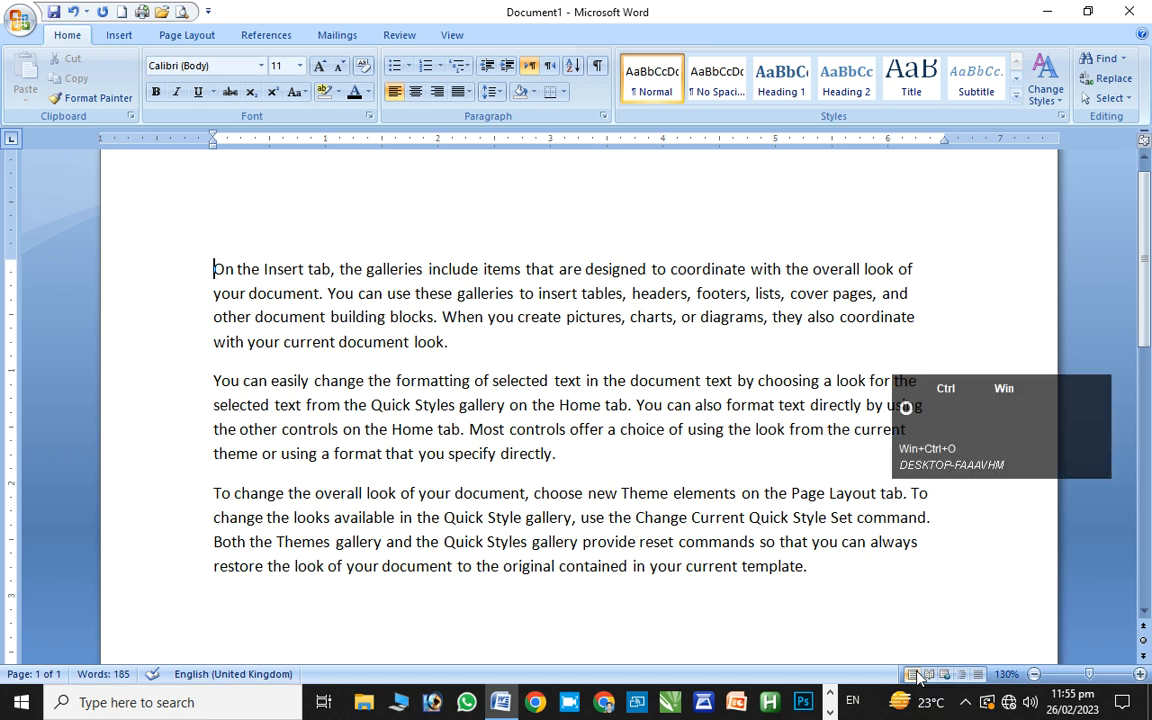
pyautogui.press('ctrl+super+o')
pyautogui.press('ctrl+super+p')
pyautogui.press('ctrl+super+o')
pyautogui.press('super+p')
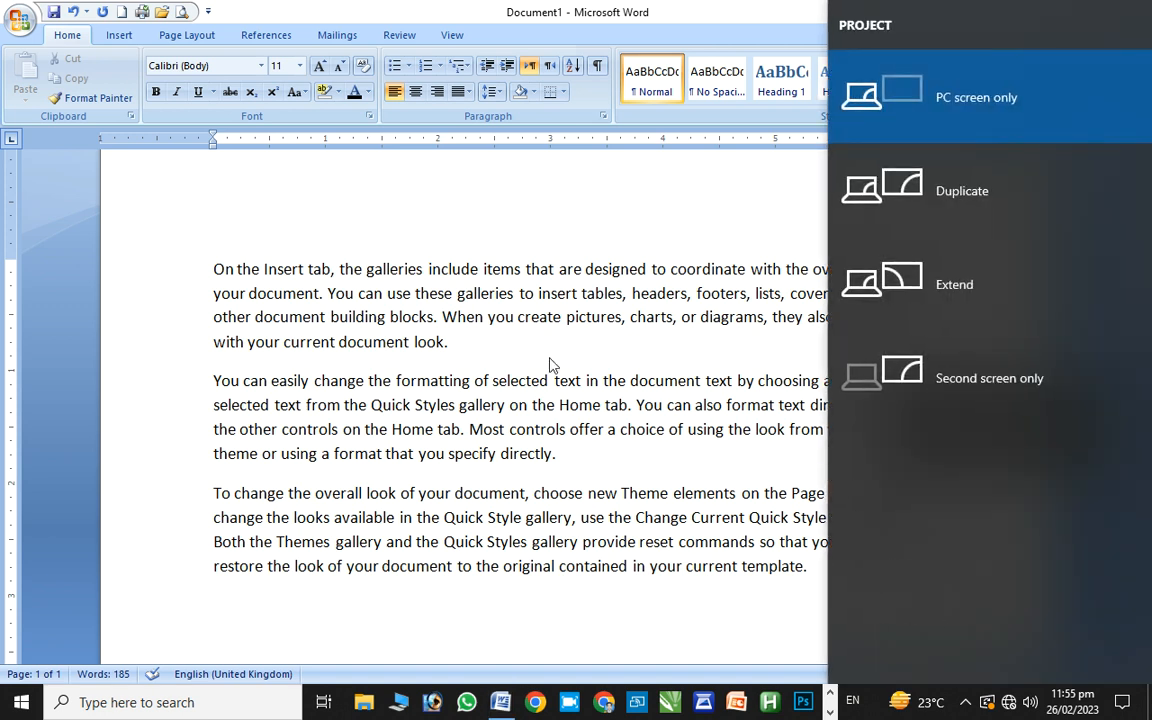
pyautogui.keyDown('ctrl'); pyautogui.click(643, 233); pyautogui.keyUp('ctrl')
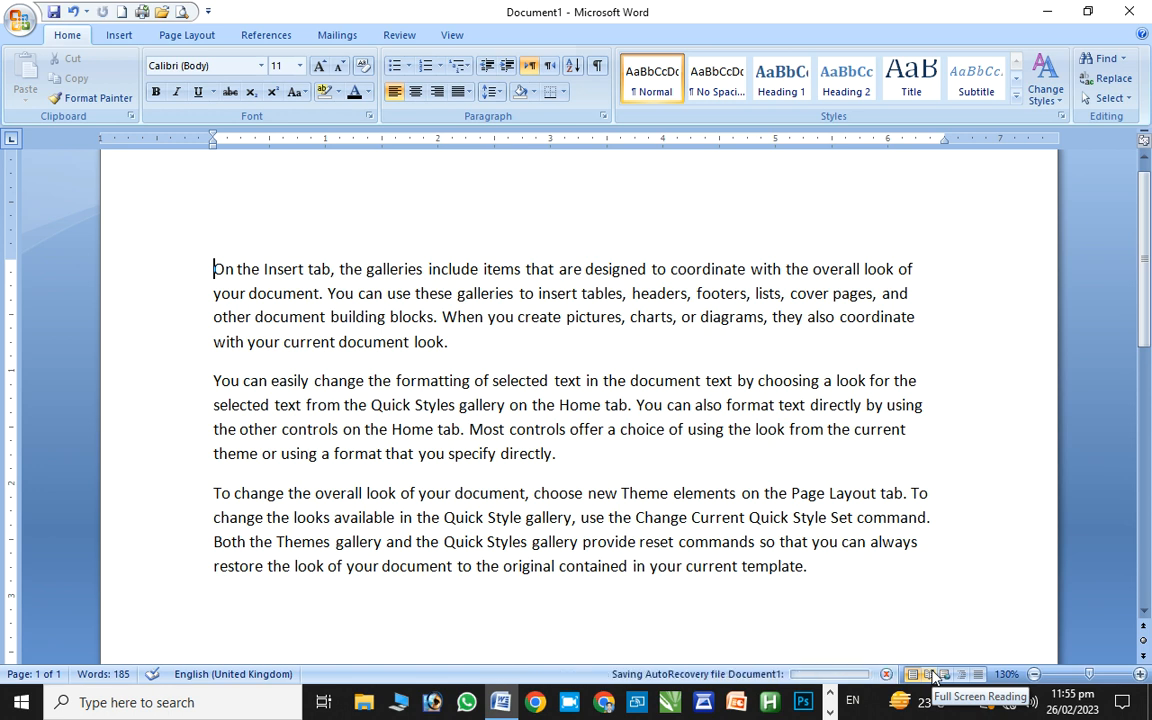
pyautogui.keyDown('ctrl'); pyautogui.click(933, 676); pyautogui.keyUp('ctrl')
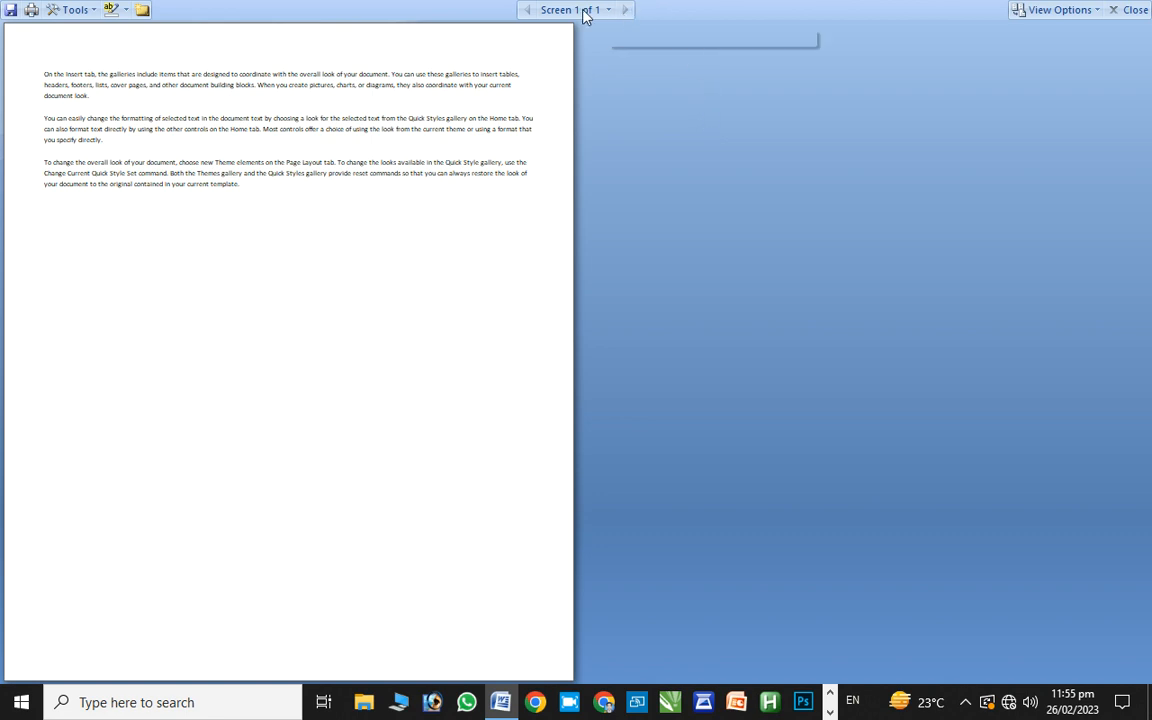
pyautogui.keyDown('ctrl'); pyautogui.click(626, 9); pyautogui.keyUp('ctrl')
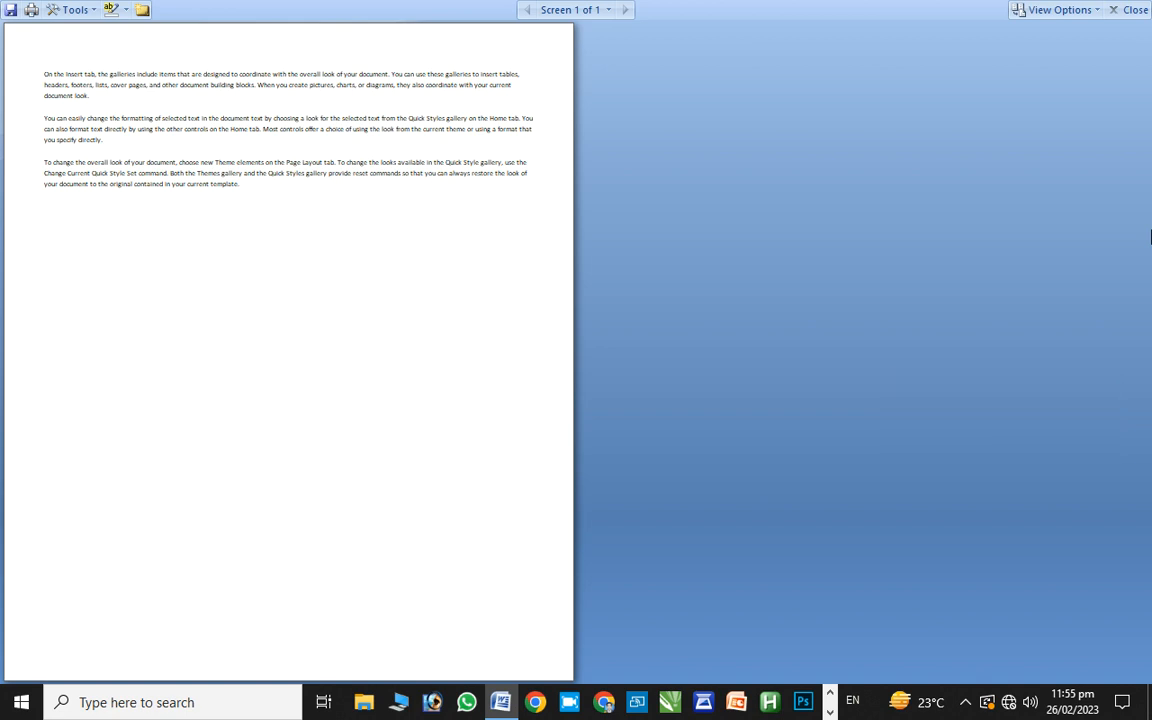
pyautogui.hotkey('ctrl', 'alt')
pyautogui.hotkey('ctrl', 'alt', 'F4')
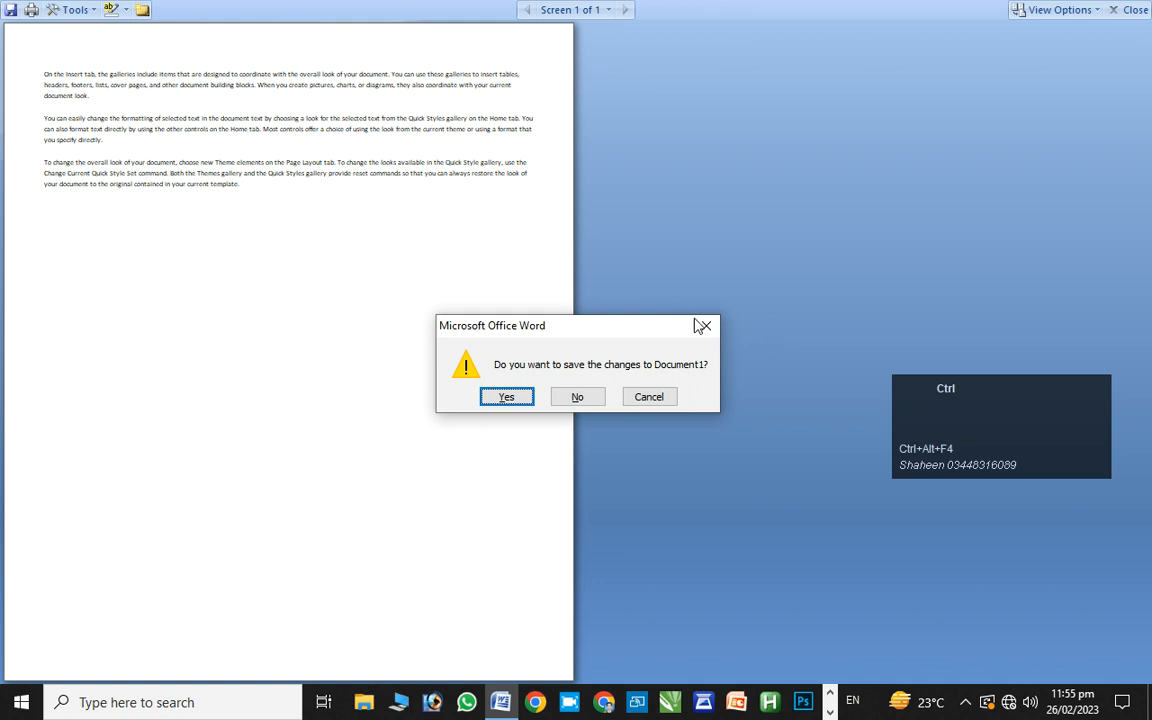
pyautogui.click(666, 398)
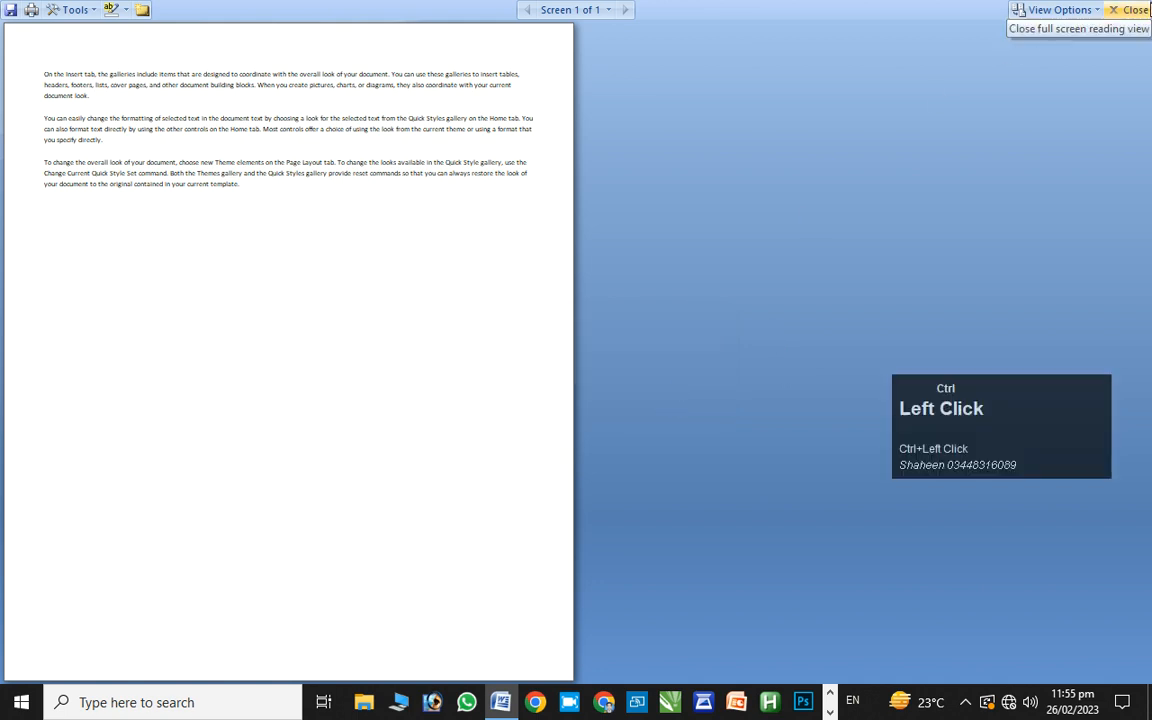
pyautogui.click(1140, 10)
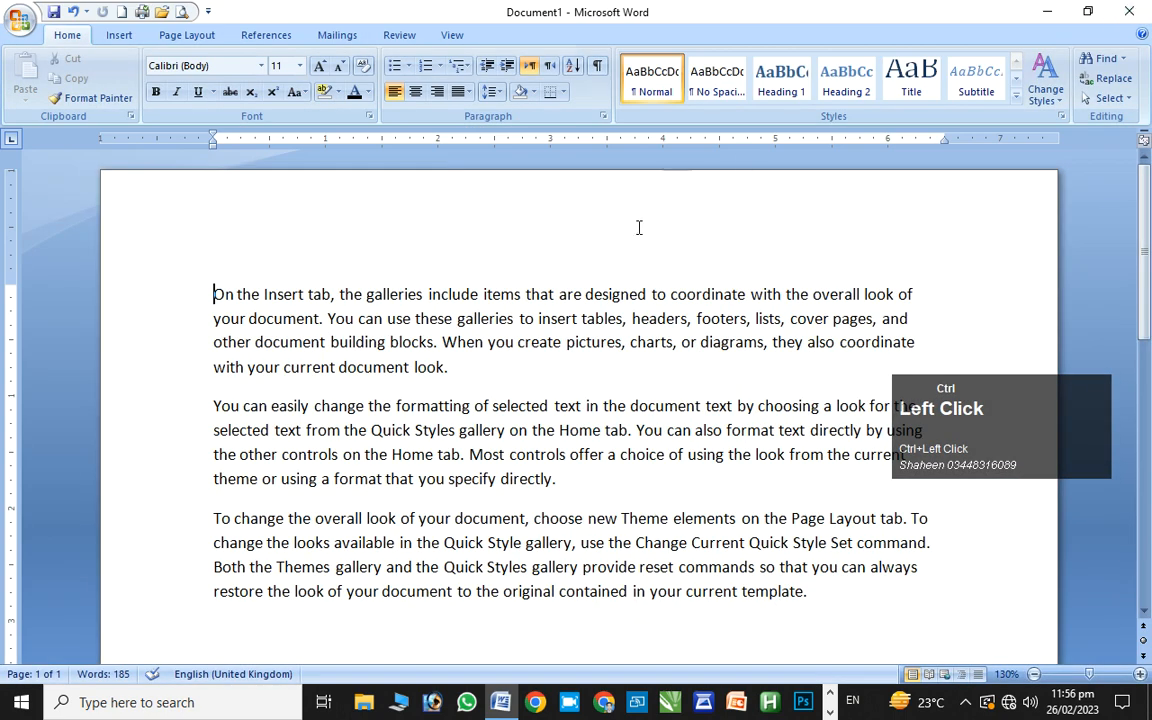
# Switch through Web Layout and Outline views, ending back in Print Layout
pyautogui.keyDown('ctrl'); pyautogui.click(944, 674); pyautogui.keyUp('ctrl')
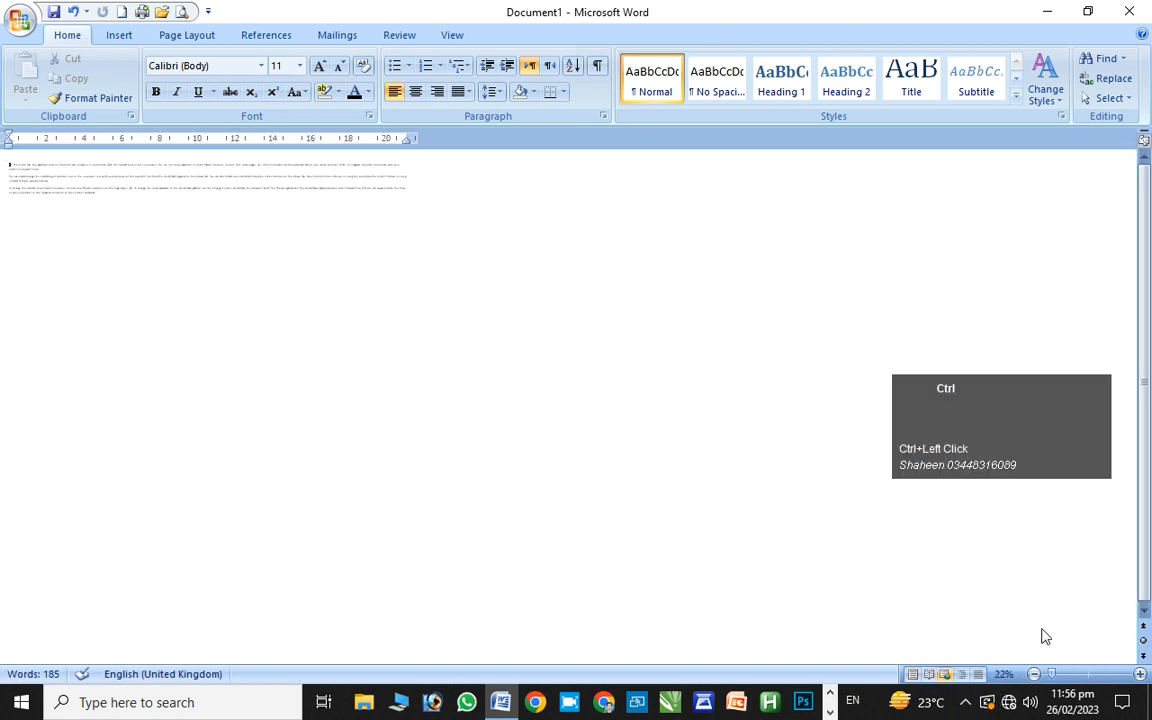
pyautogui.keyDown('ctrl'); pyautogui.click(965, 674); pyautogui.keyUp('ctrl')
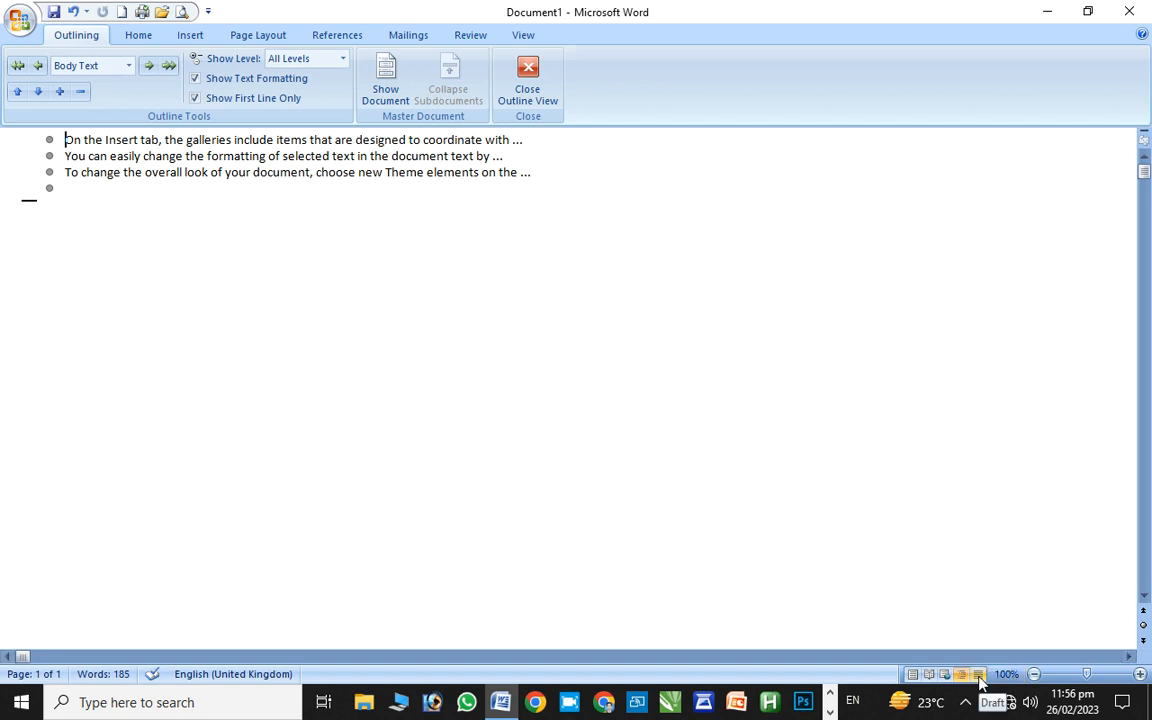
pyautogui.click(912, 673)
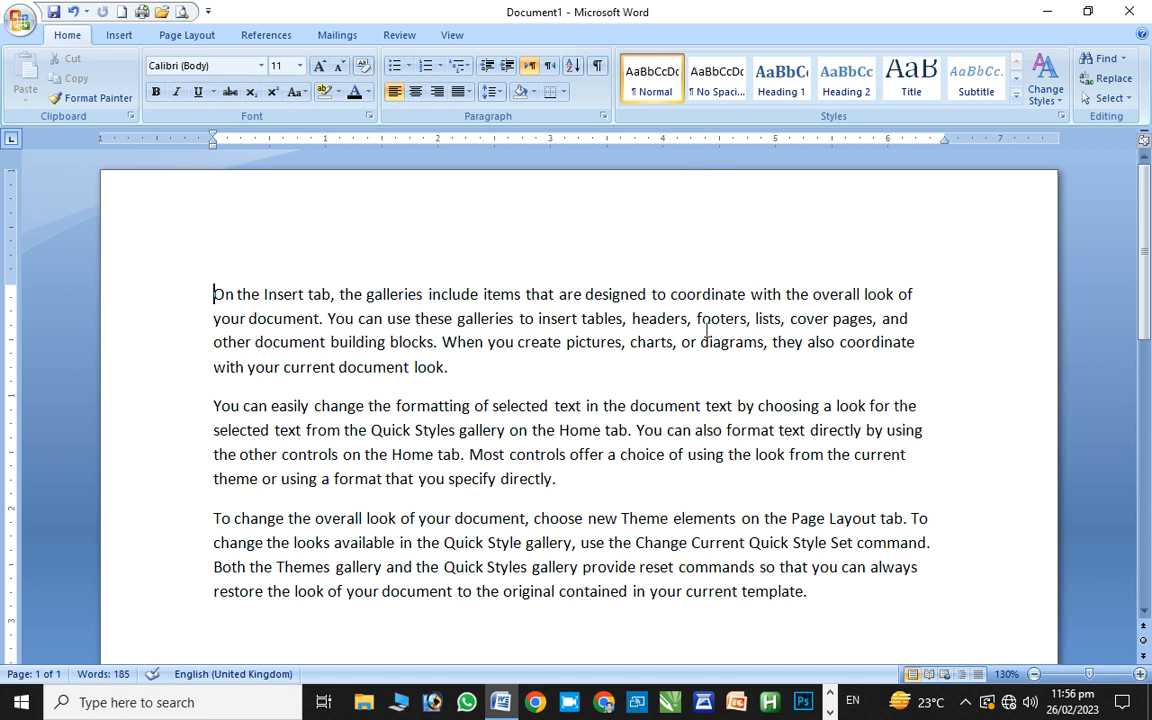
# Step the zoom between 120% and 180%, settle at 140%, then sweep the slider
pyautogui.click(1140, 676)
pyautogui.click(1140, 676)
pyautogui.click(1140, 676)
pyautogui.click(1140, 676)
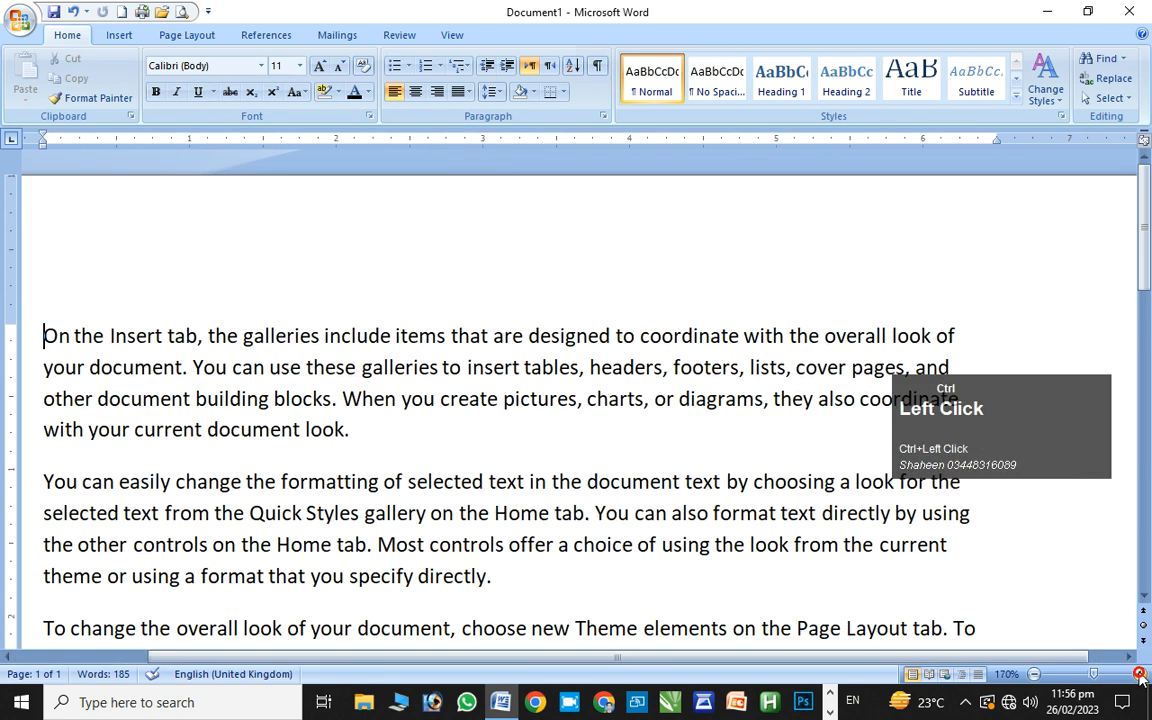
pyautogui.click(1034, 676)
pyautogui.click(1034, 676)
pyautogui.click(1034, 676)
pyautogui.click(1034, 676)
pyautogui.click(1034, 676)
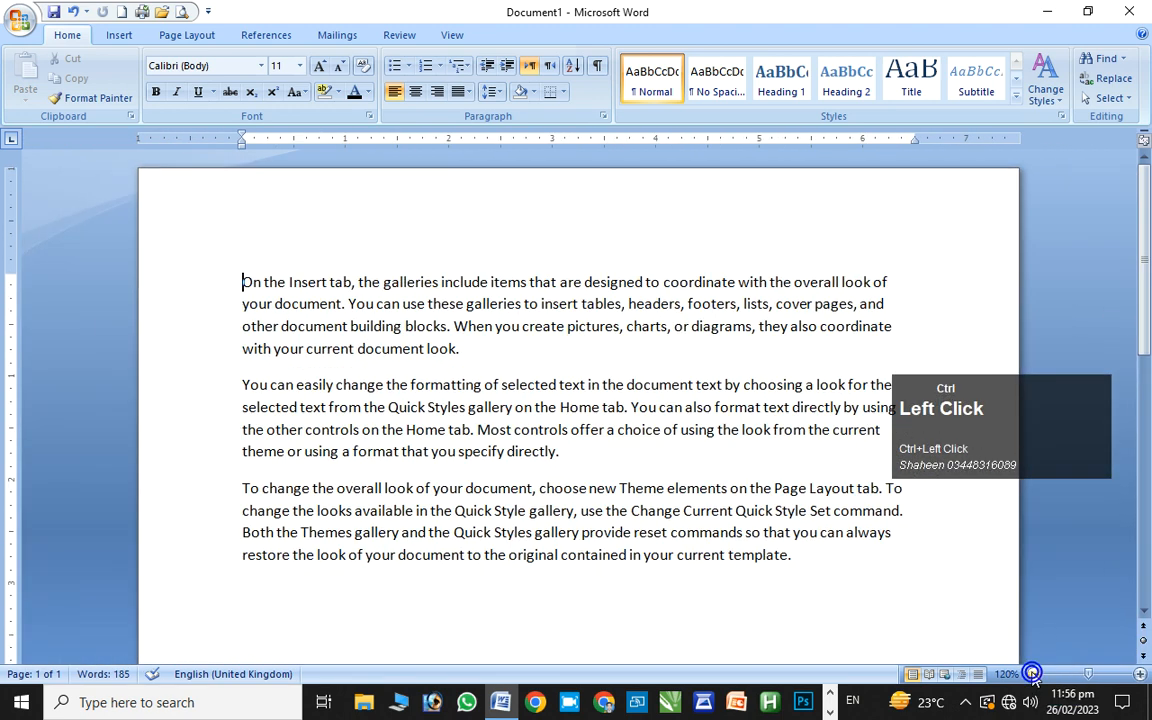
pyautogui.click(1140, 676)
pyautogui.click(1140, 676)
pyautogui.click(1140, 676)
pyautogui.click(1140, 676)
pyautogui.click(1140, 676)
pyautogui.click(1140, 676)
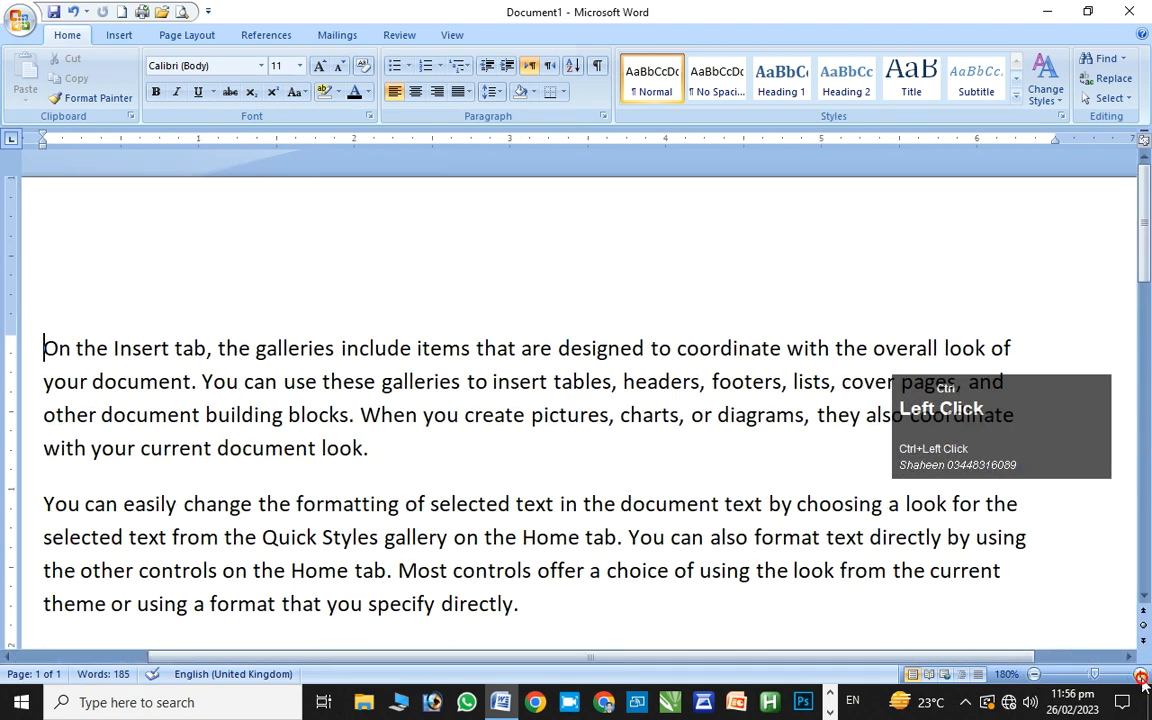
pyautogui.click(1034, 676)
pyautogui.click(1034, 676)
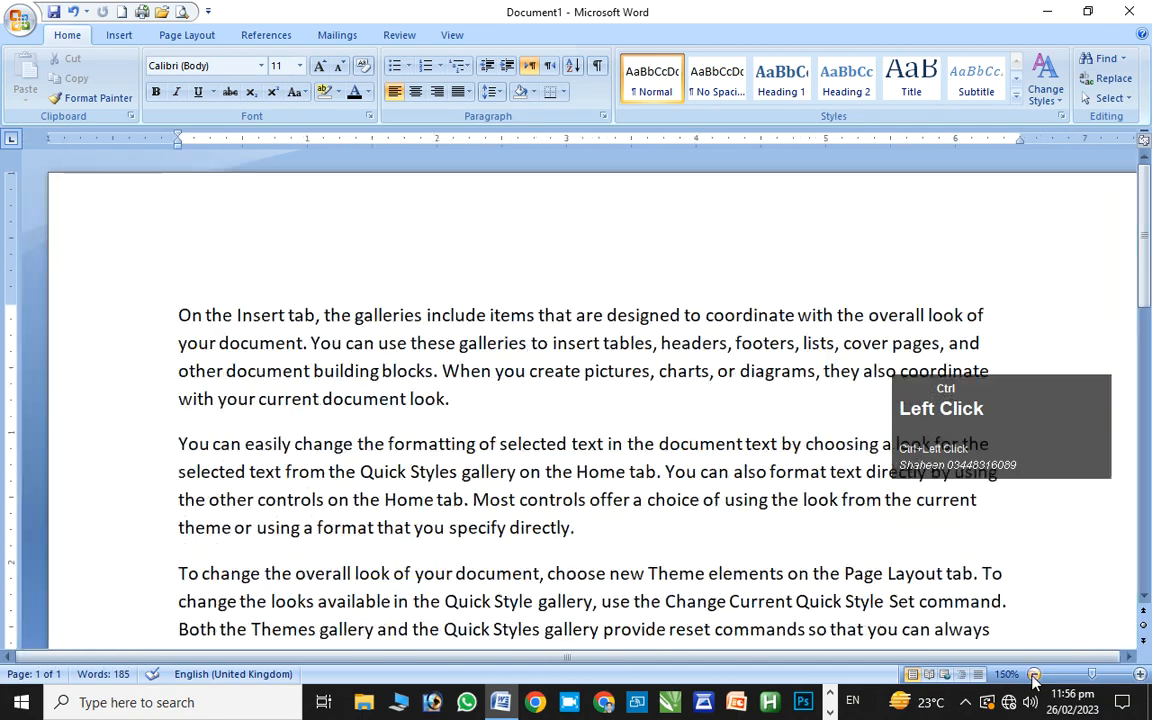
pyautogui.click(1034, 676)
pyautogui.click(1034, 676)
pyautogui.moveTo(1090, 676)
pyautogui.mouseDown()
pyautogui.moveTo(1126, 679)
pyautogui.moveTo(1050, 681)
pyautogui.moveTo(1120, 678)
pyautogui.moveTo(1084, 674)
pyautogui.mouseUp()
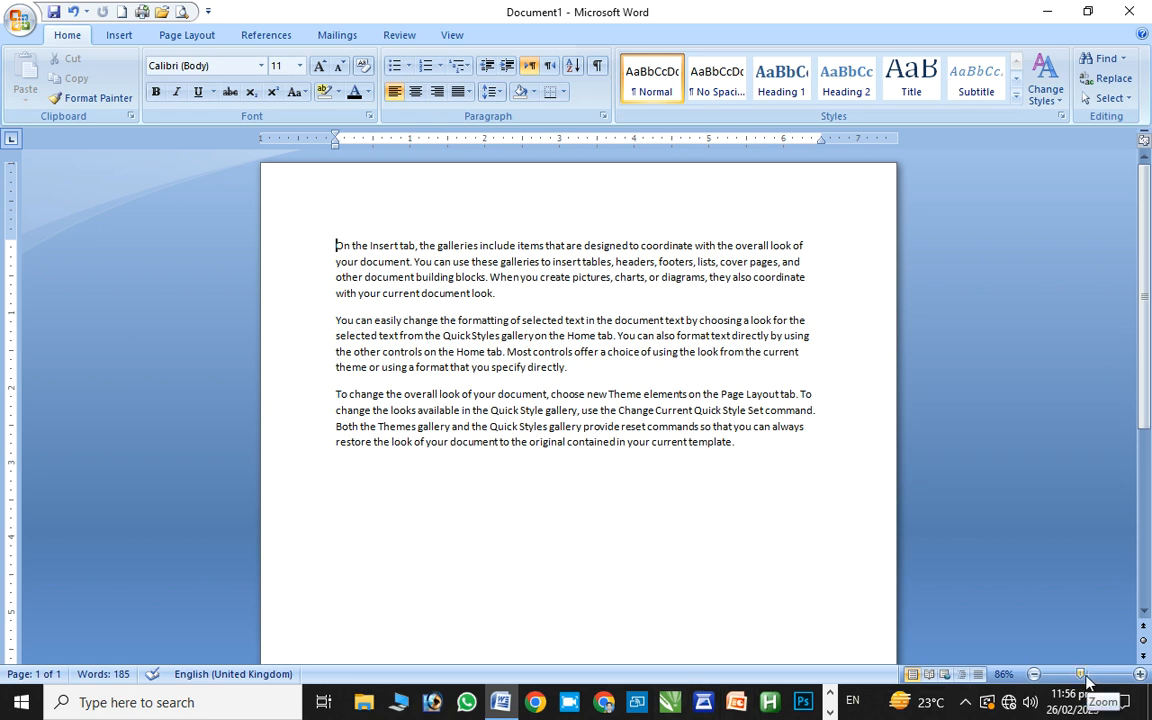
# Zoom in to 190%, scroll around the page, then zoom back out to 140%
pyautogui.keyDown('ctrl'); pyautogui.click(1140, 674); pyautogui.keyUp('ctrl')
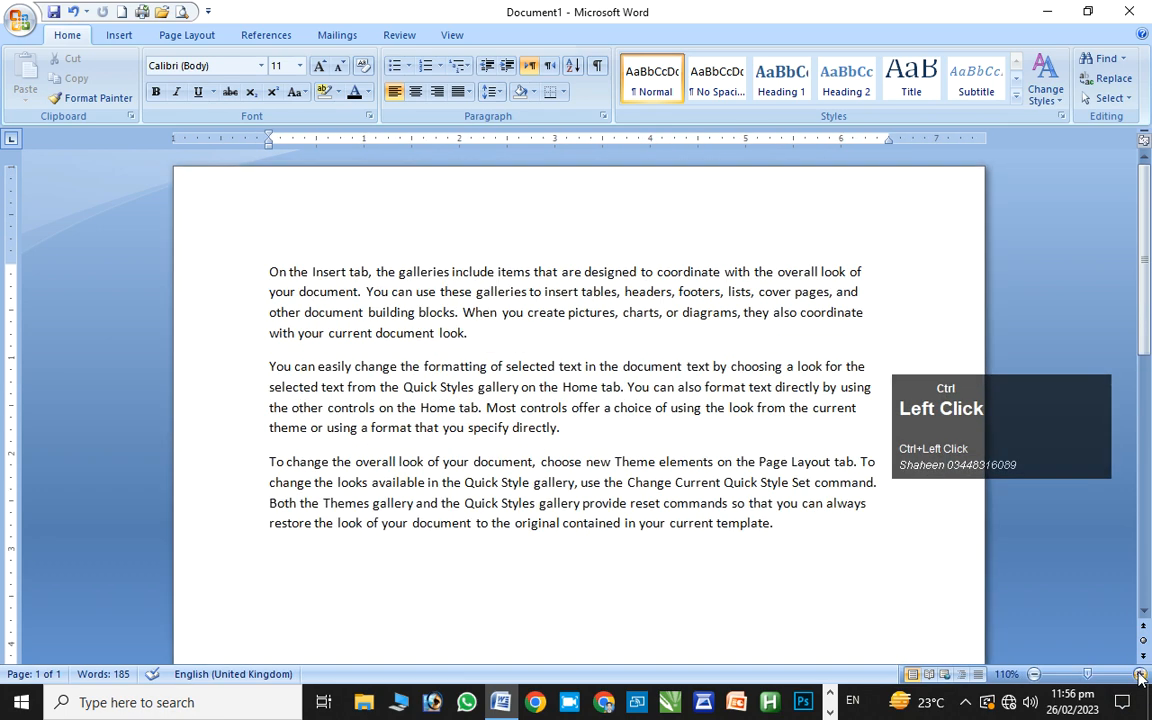
pyautogui.keyDown('ctrl'); pyautogui.click(1140, 674); pyautogui.keyUp('ctrl')
pyautogui.keyDown('ctrl'); pyautogui.click(1140, 674); pyautogui.keyUp('ctrl')
pyautogui.keyDown('ctrl'); pyautogui.click(1140, 674); pyautogui.keyUp('ctrl')
pyautogui.keyDown('ctrl'); pyautogui.click(1140, 674); pyautogui.keyUp('ctrl')
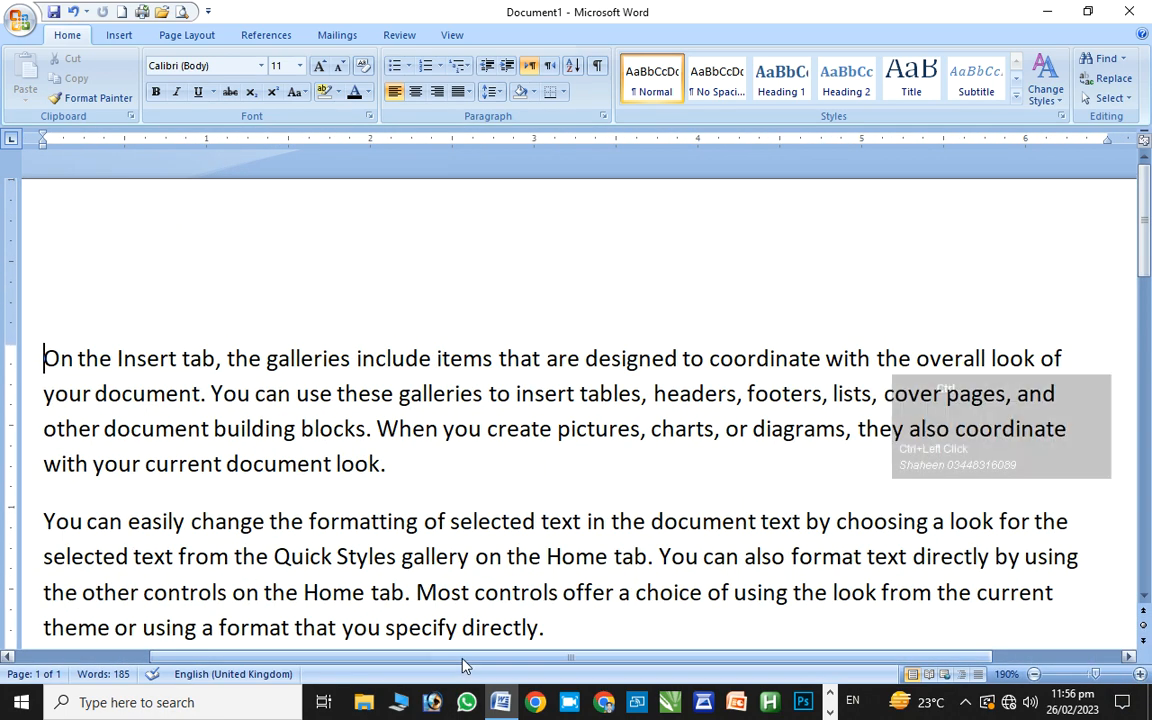
pyautogui.moveTo(463, 660); pyautogui.dragTo(419, 676)
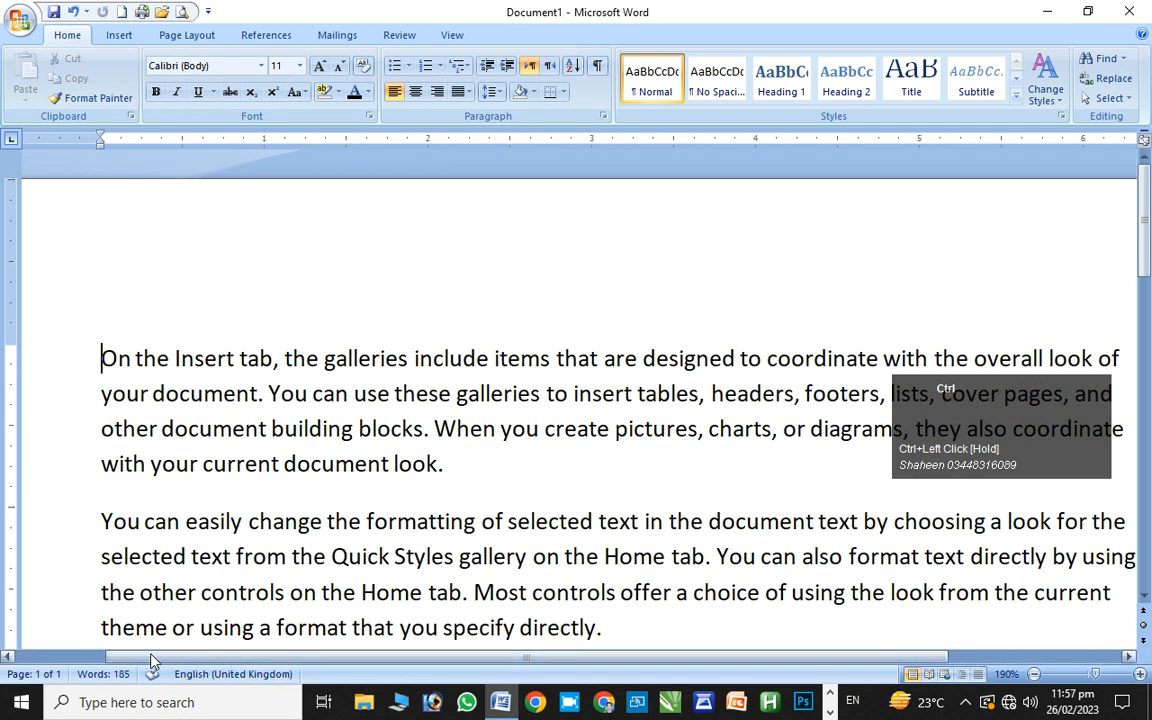
pyautogui.moveTo(149, 661); pyautogui.dragTo(0, 705)
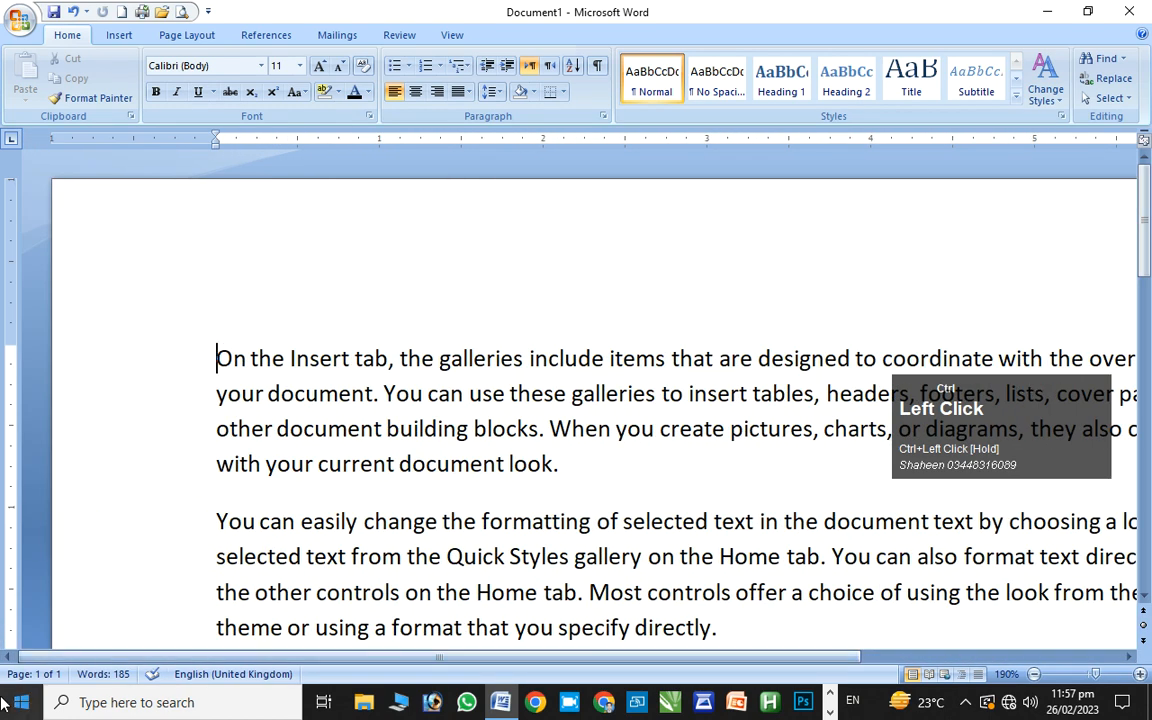
pyautogui.moveTo(139, 660); pyautogui.dragTo(43, 660)
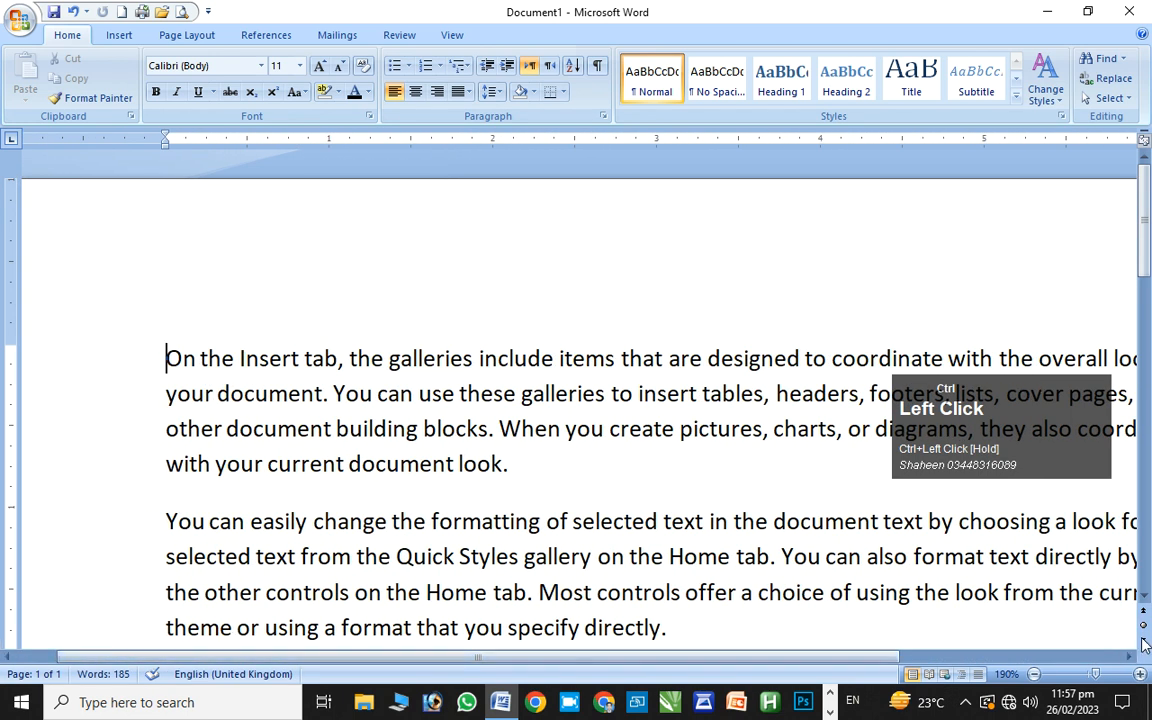
pyautogui.click(1033, 674)
pyautogui.click(1033, 674)
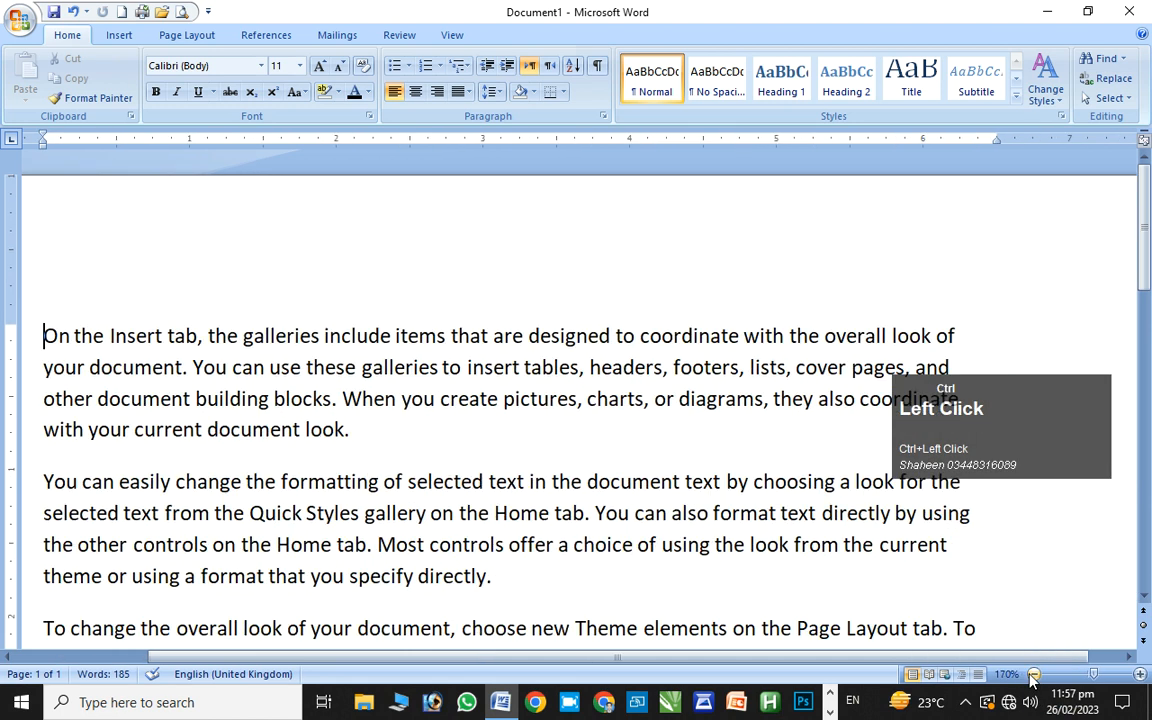
pyautogui.click(1033, 674)
pyautogui.click(1033, 674)
pyautogui.click(1033, 674)
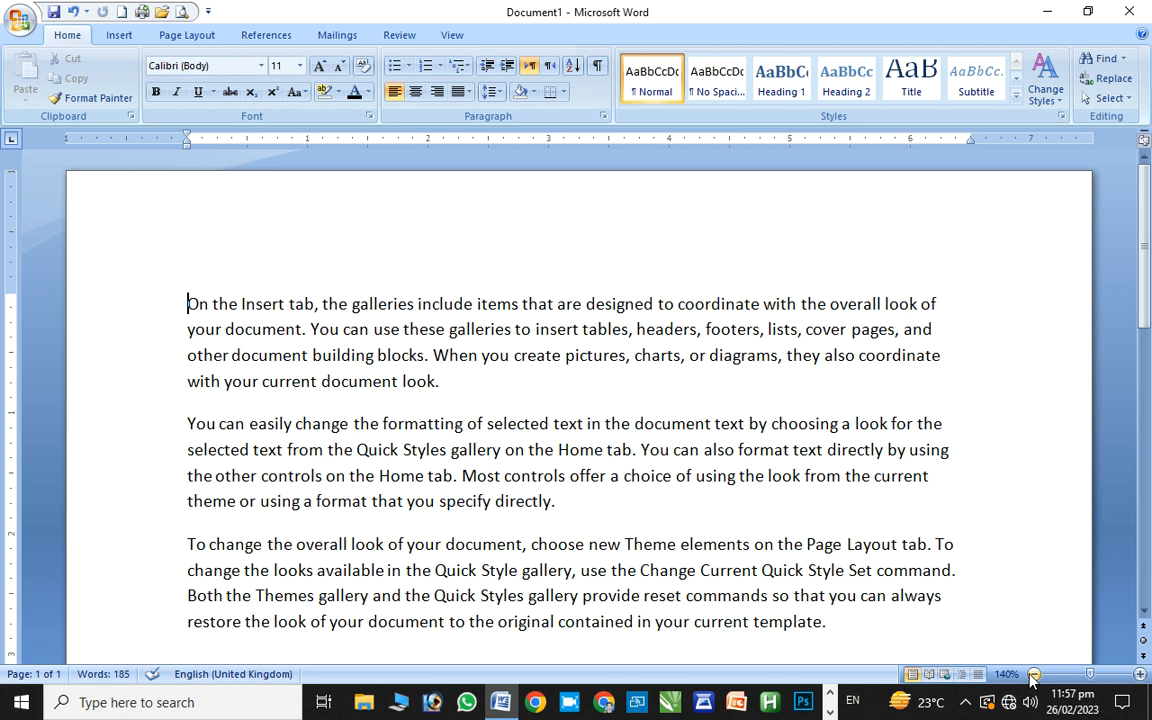
pyautogui.moveTo(1144, 258); pyautogui.dragTo(1082, 580)
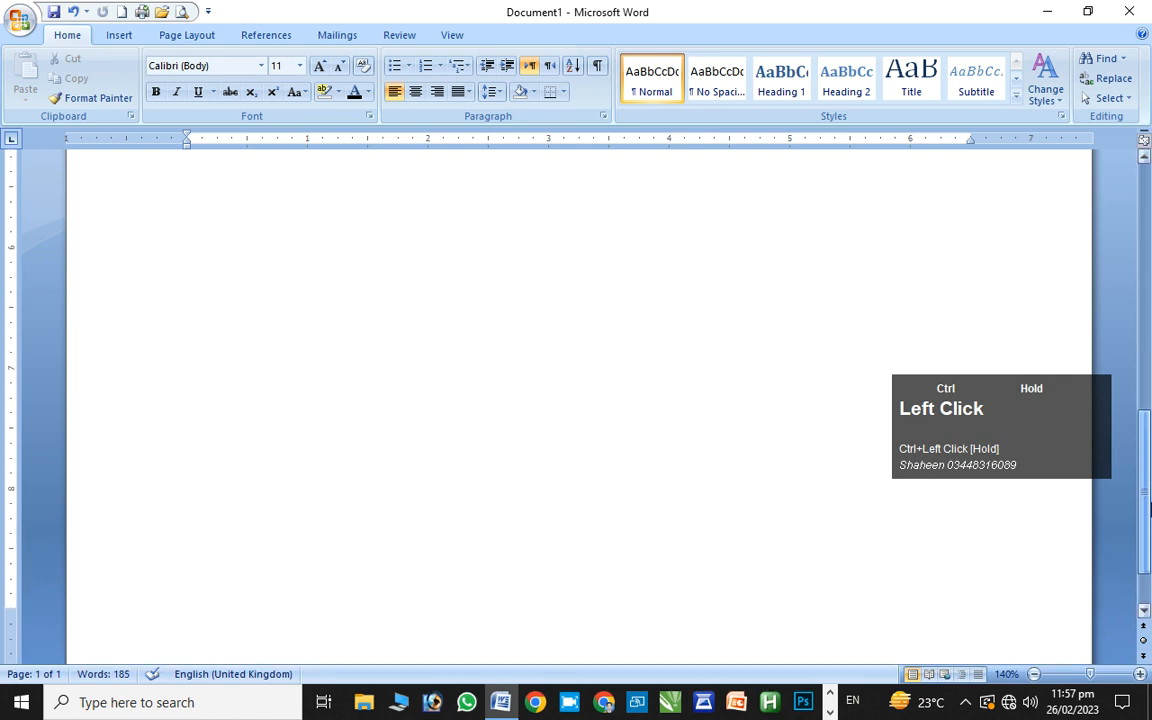
# At 180% zoom, add empty paragraphs after 'directly.' at the end of paragraph two
pyautogui.moveTo(1143, 532); pyautogui.dragTo(1143, 477)
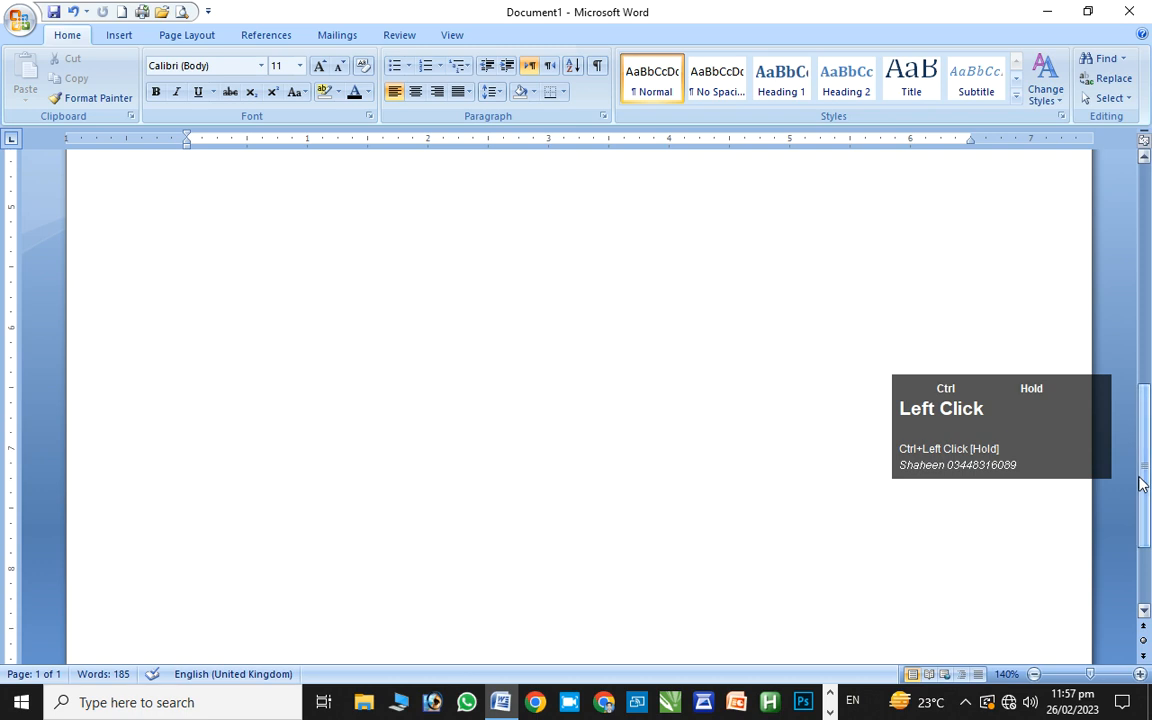
pyautogui.keyDown('ctrl'); pyautogui.click(1141, 674); pyautogui.keyUp('ctrl')
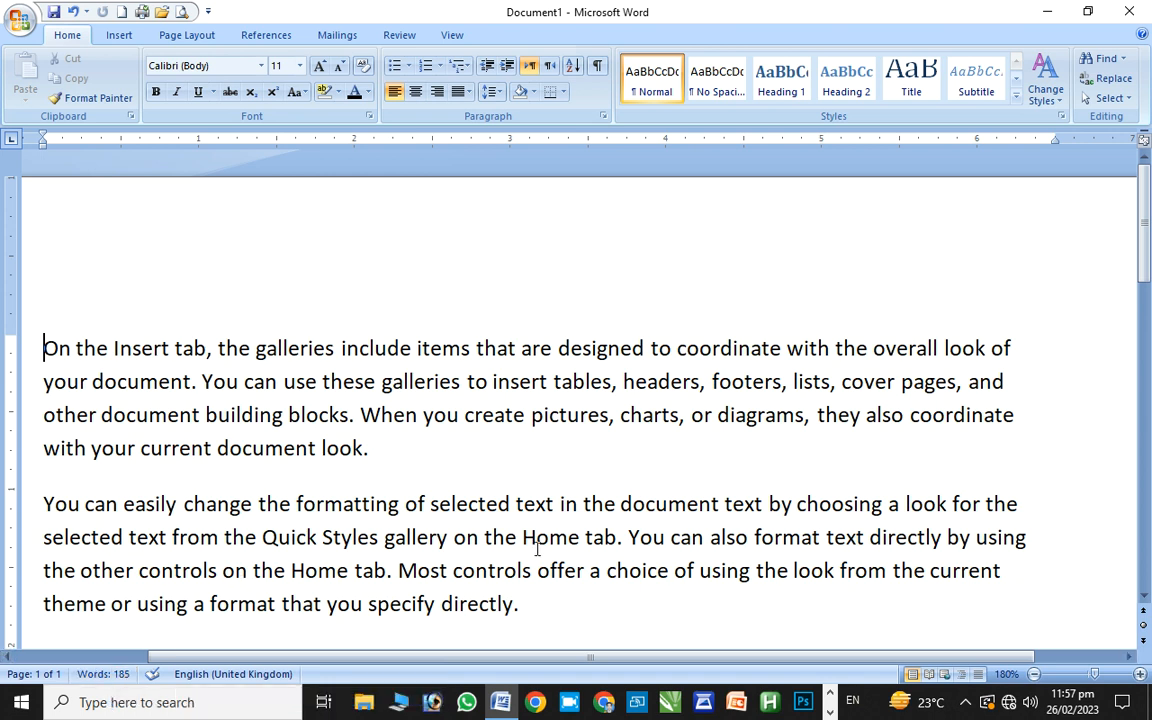
pyautogui.keyDown('ctrl'); pyautogui.click(852, 502); pyautogui.keyUp('ctrl')
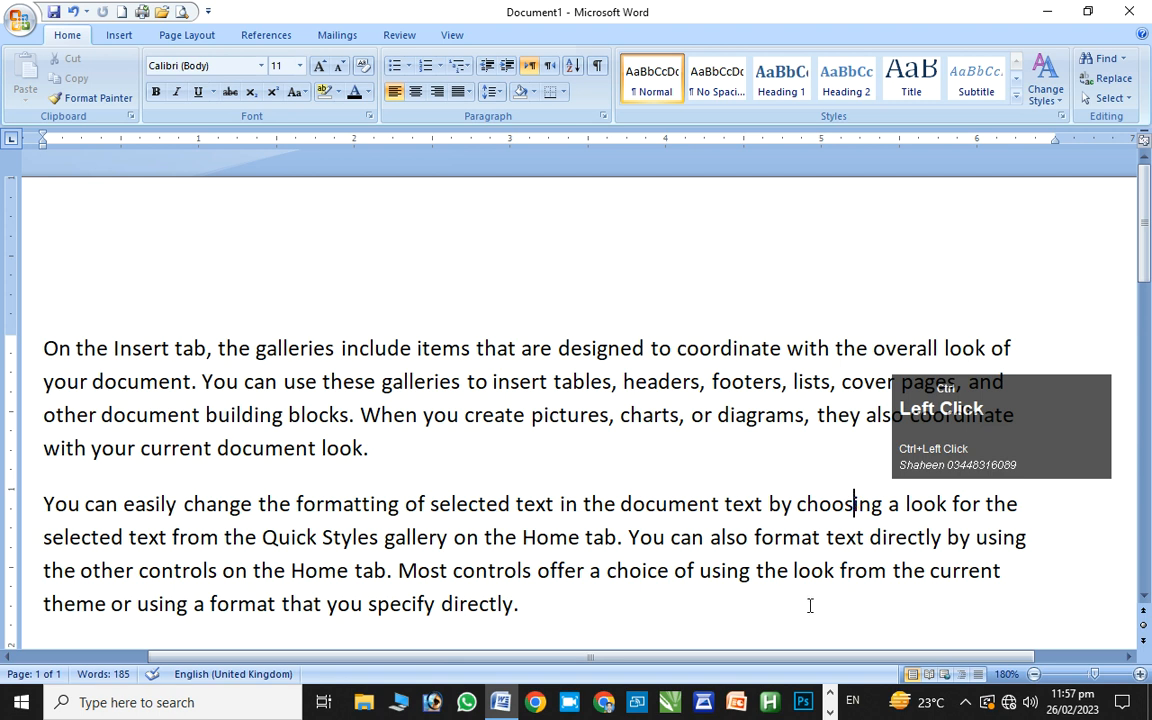
pyautogui.click(774, 604)
pyautogui.press('Return')
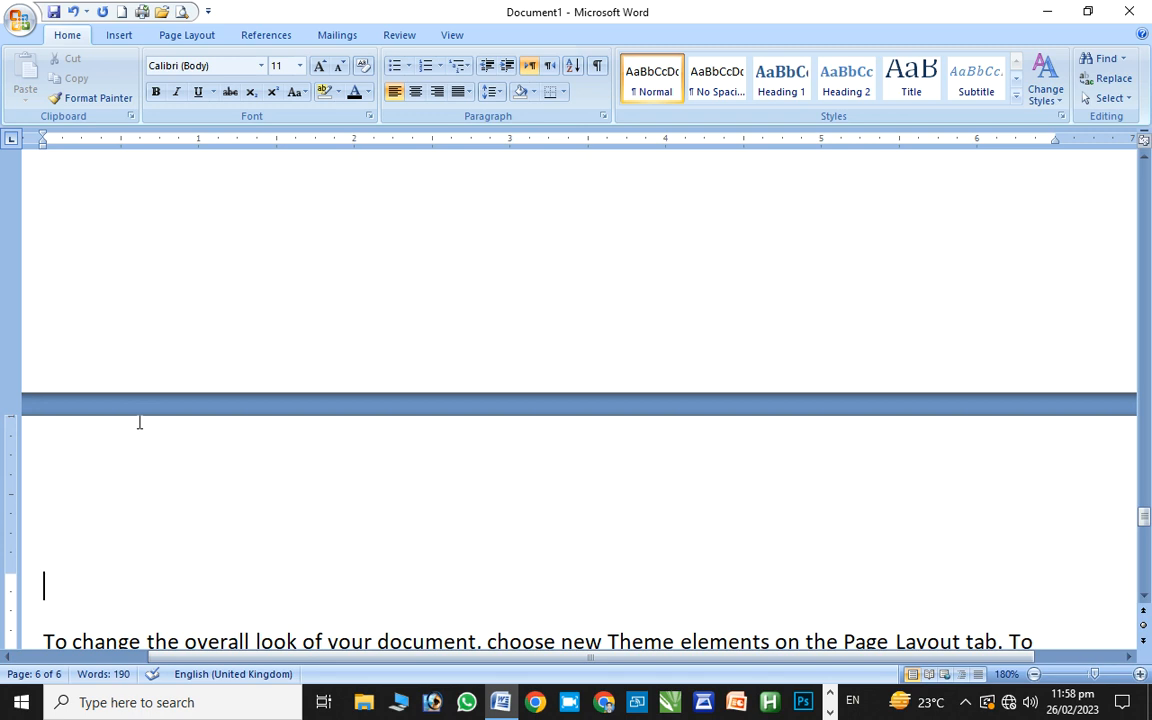
# Undo and redo edits until the third paragraph starts on page 2 (186 words)
pyautogui.press('ctrl')
pyautogui.hotkey('ctrl', 'z')
pyautogui.hotkey('ctrl', 'z')
pyautogui.hotkey('ctrl', 'z')
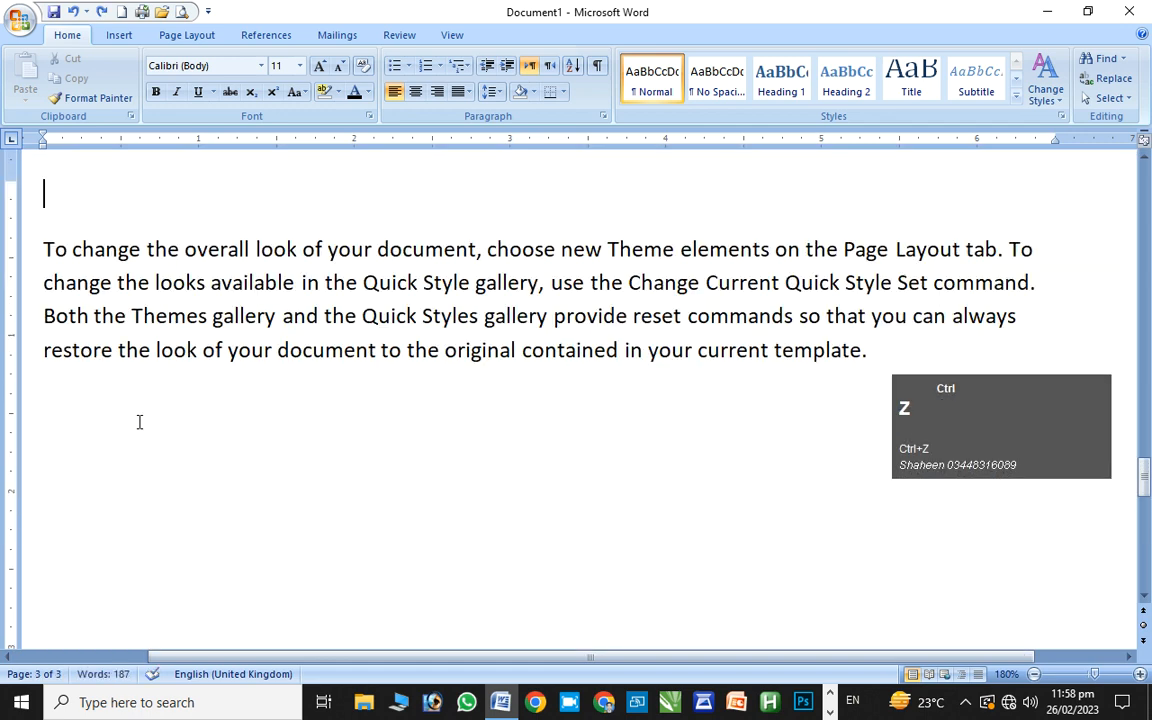
pyautogui.hotkey('ctrl', 'z')
pyautogui.hotkey('ctrl', 'z')
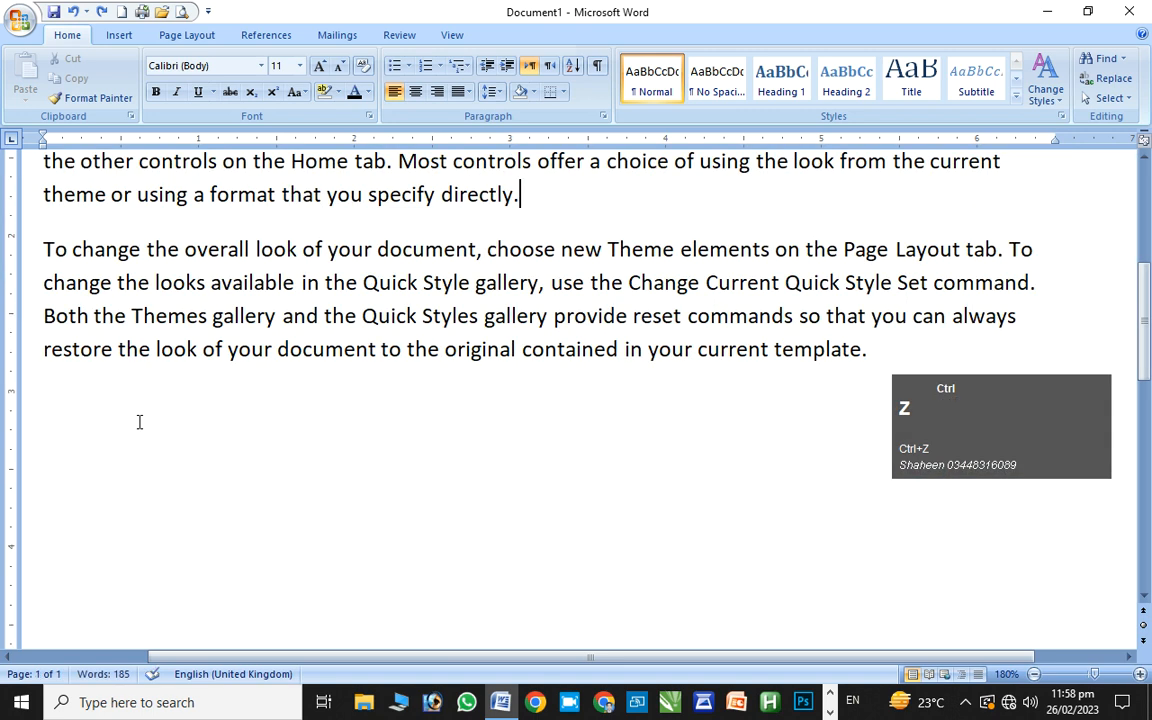
pyautogui.keyDown('ctrl'); pyautogui.click(310, 466); pyautogui.keyUp('ctrl')
pyautogui.hotkey('ctrl', 'y')
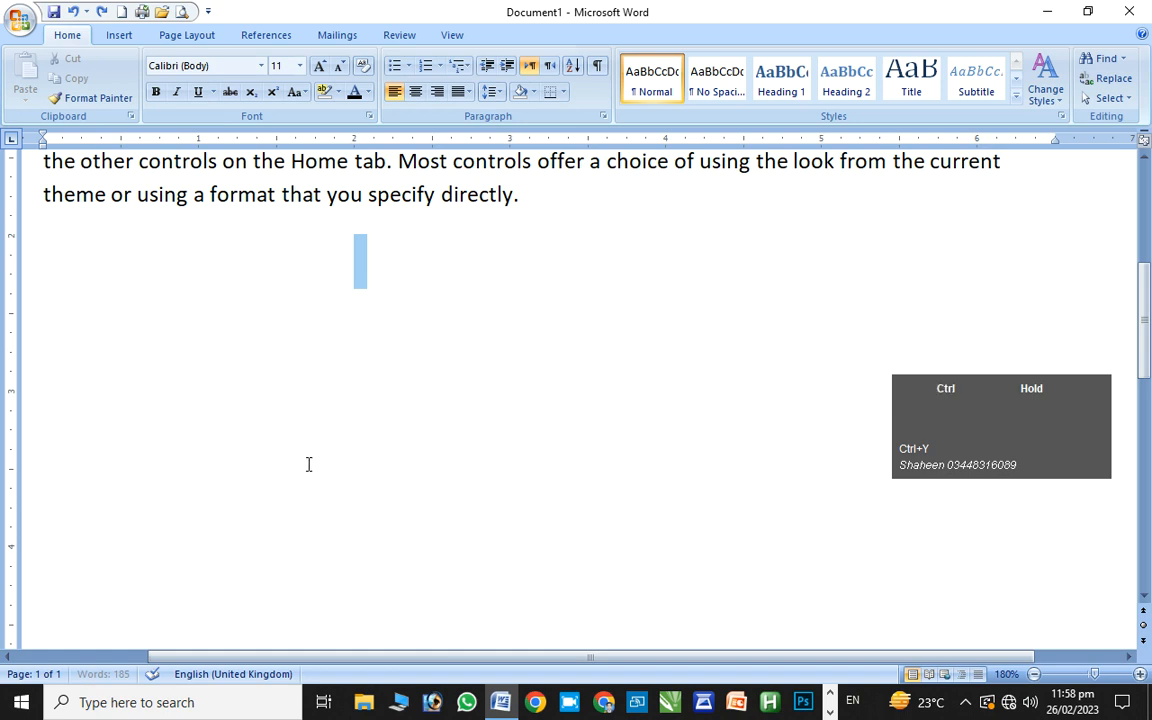
pyautogui.click(307, 463)
pyautogui.hotkey('ctrl', 'z')
pyautogui.hotkey('ctrl', 'z')
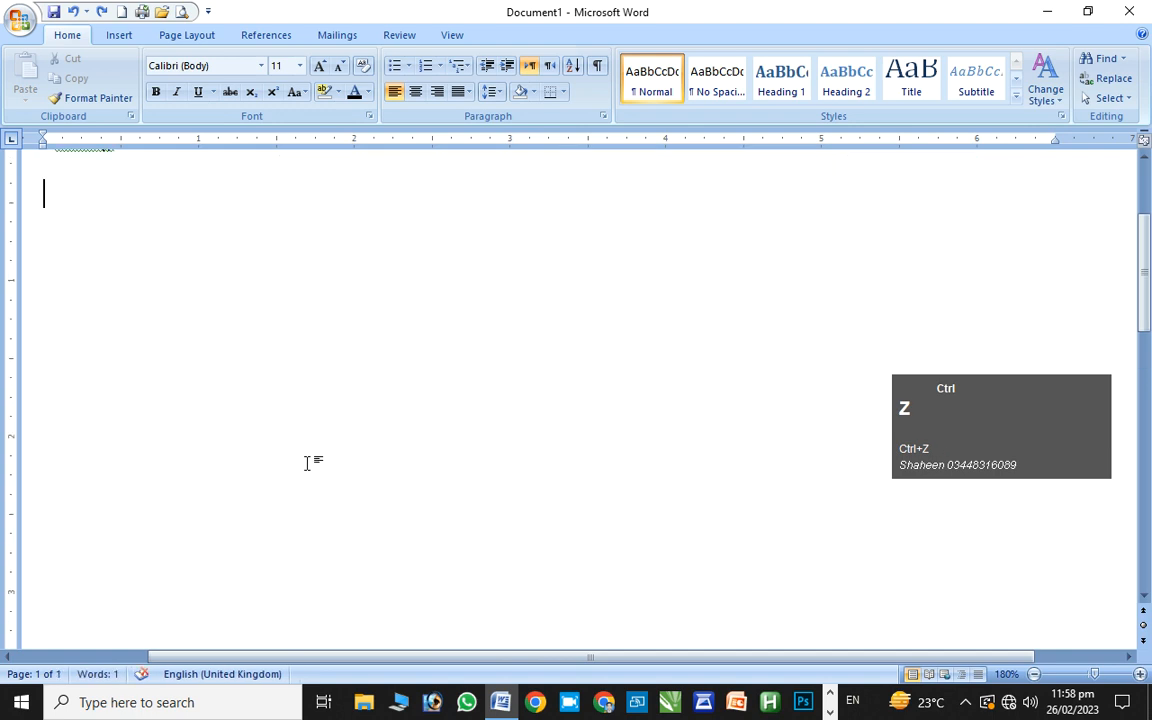
pyautogui.hotkey('ctrl', 'y')
pyautogui.hotkey('ctrl', 'y')
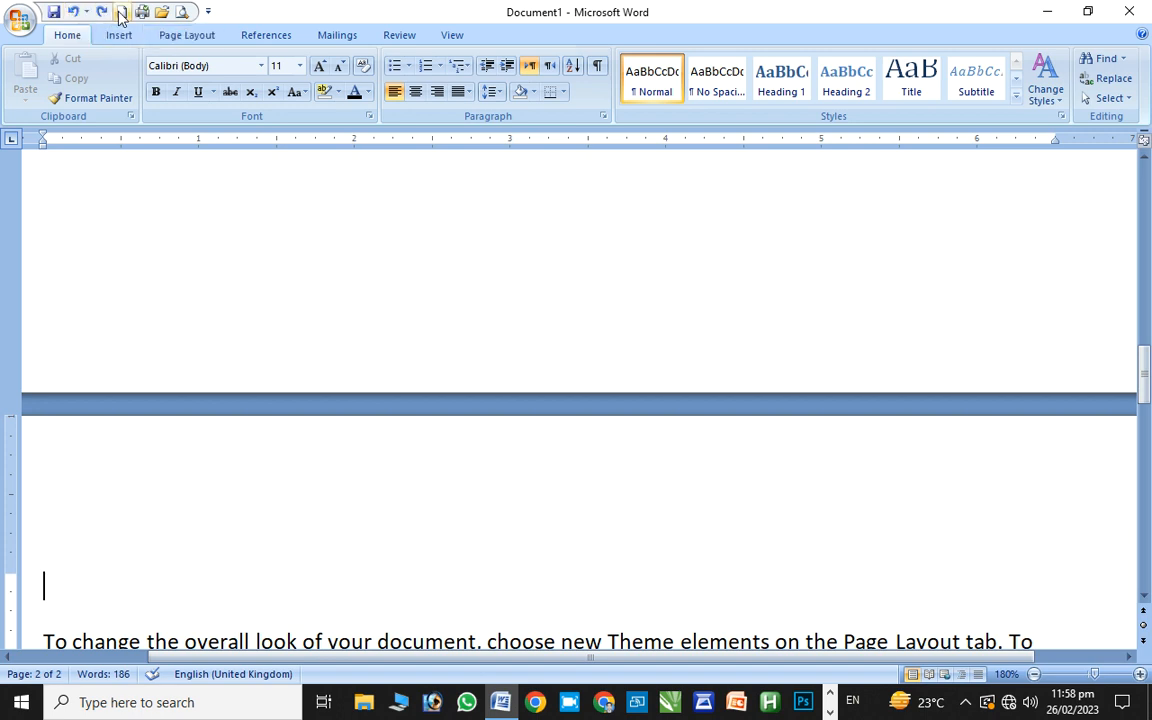
# Move the Quick Access Toolbar below then above the ribbon, and minimize the ribbon
pyautogui.click(208, 11)
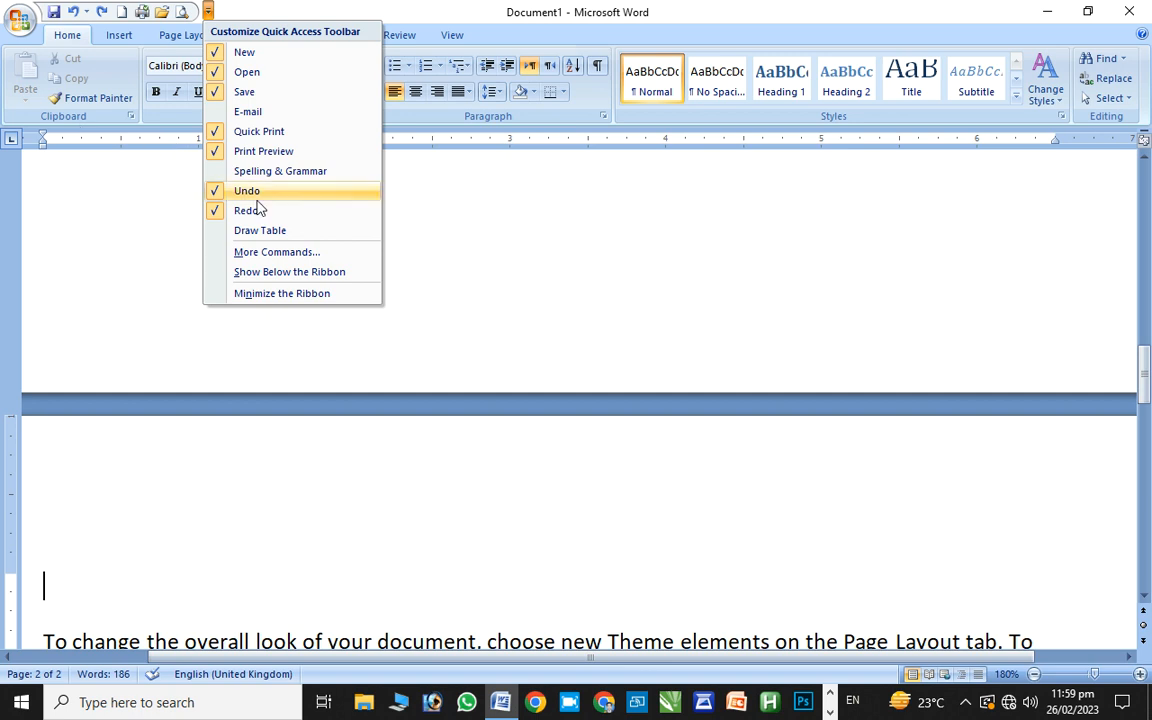
pyautogui.click(254, 274)
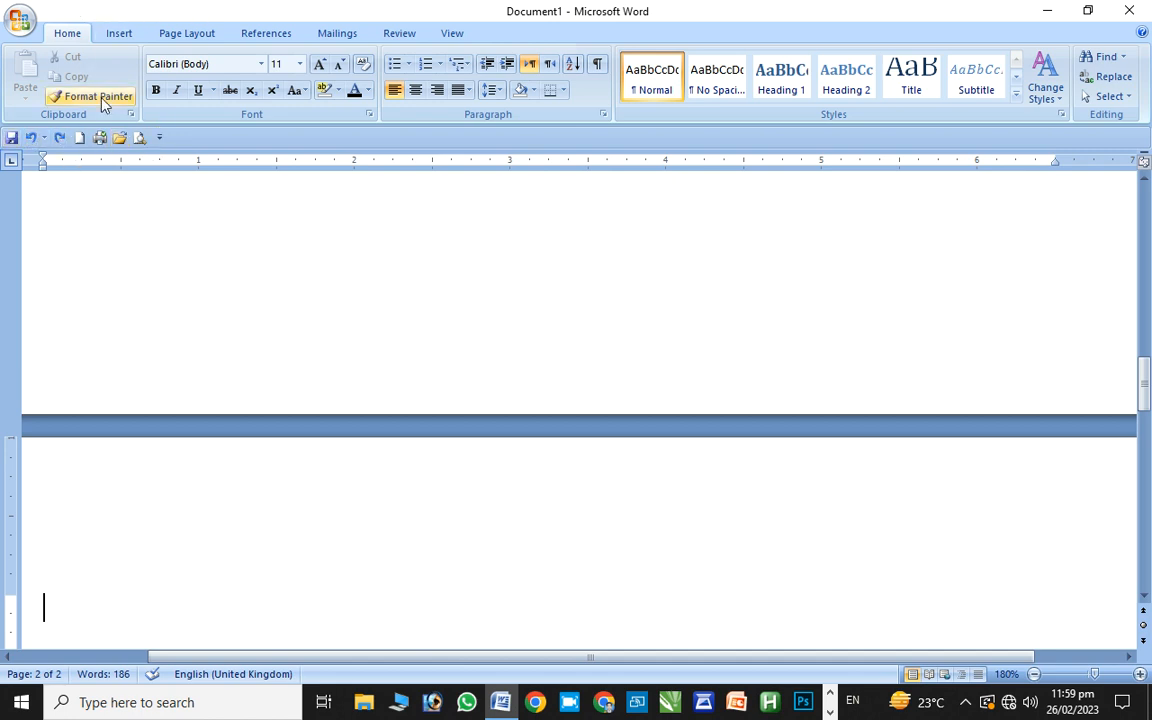
pyautogui.click(159, 137)
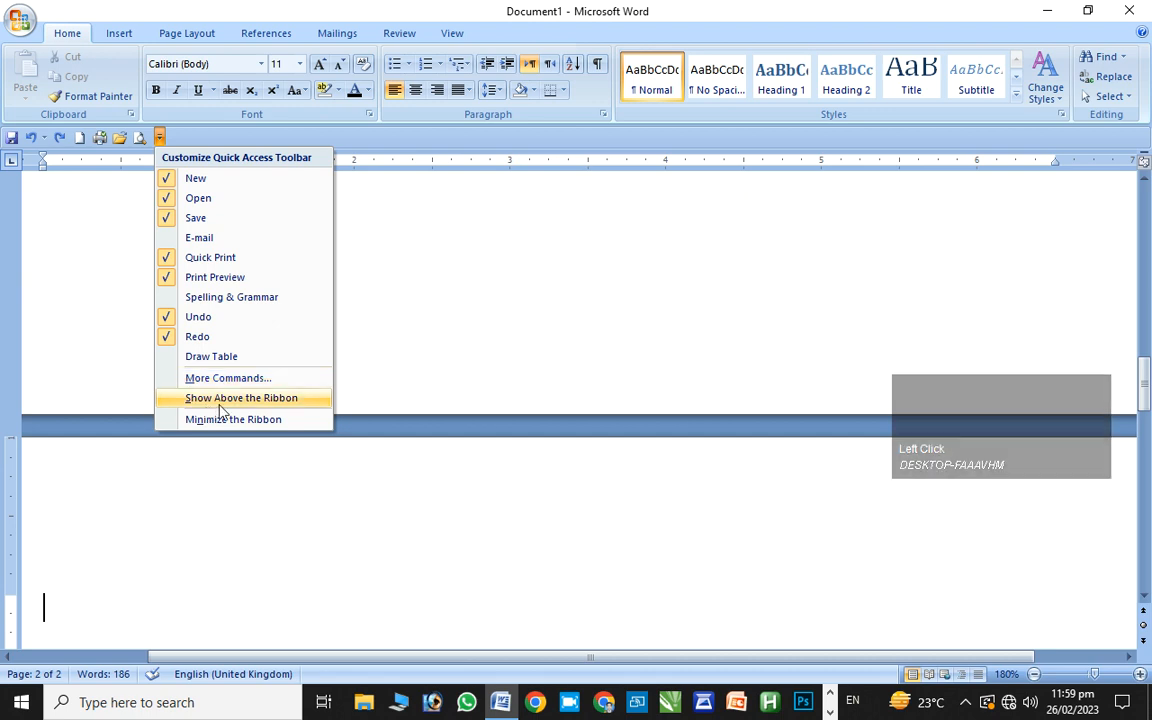
pyautogui.click(250, 398)
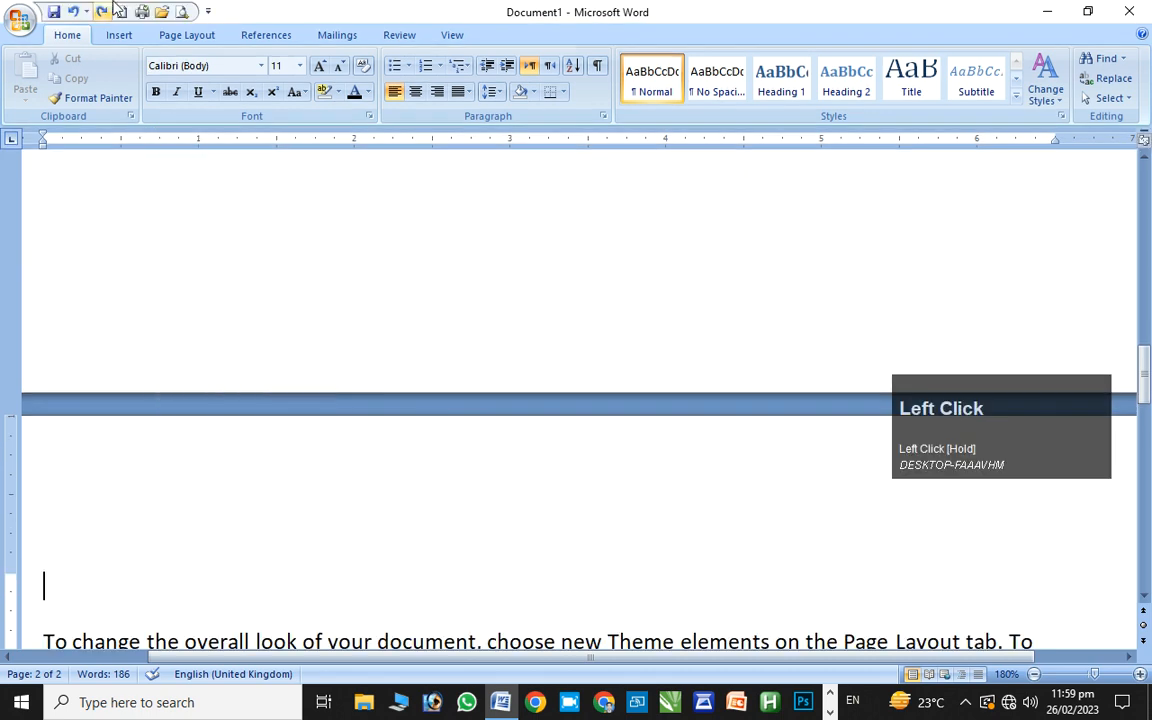
pyautogui.click(208, 11)
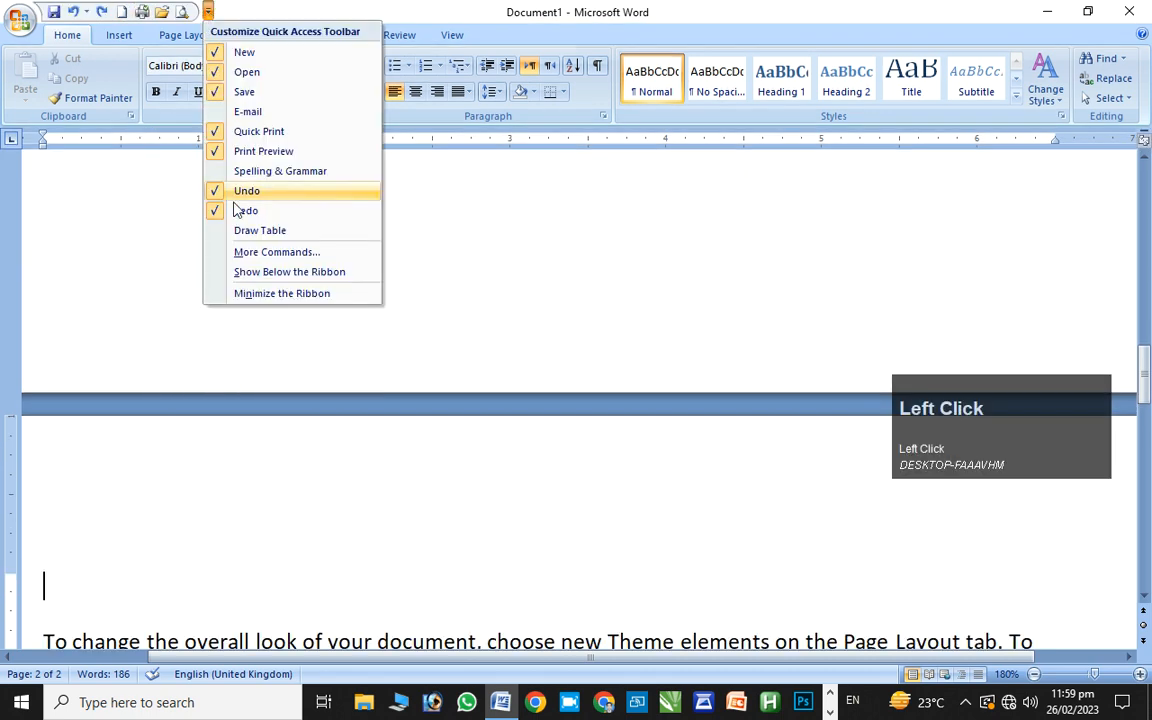
pyautogui.click(266, 295)
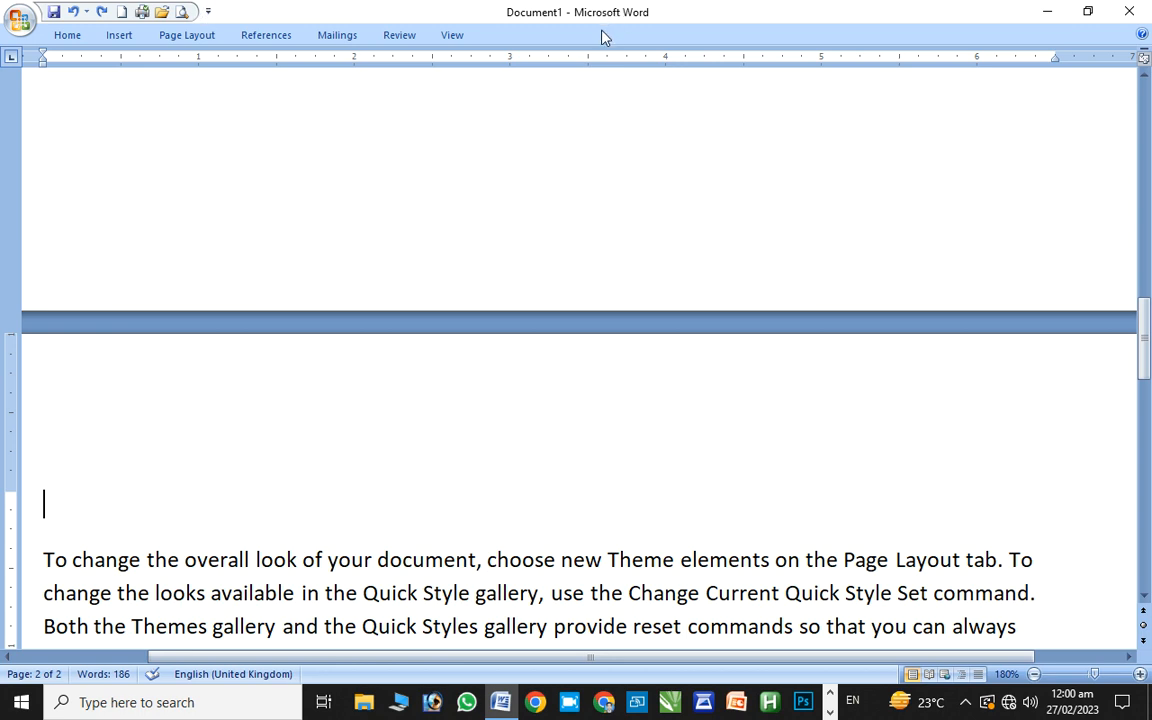
# Toggle the ribbon with Ctrl+F1 leaving it expanded, then undo the page break
pyautogui.press('ctrl')
pyautogui.hotkey('ctrl', 'F1')
pyautogui.hotkey('ctrl', 'F1')
pyautogui.hotkey('ctrl', 'F1')
pyautogui.hotkey('ctrl', 'F1')
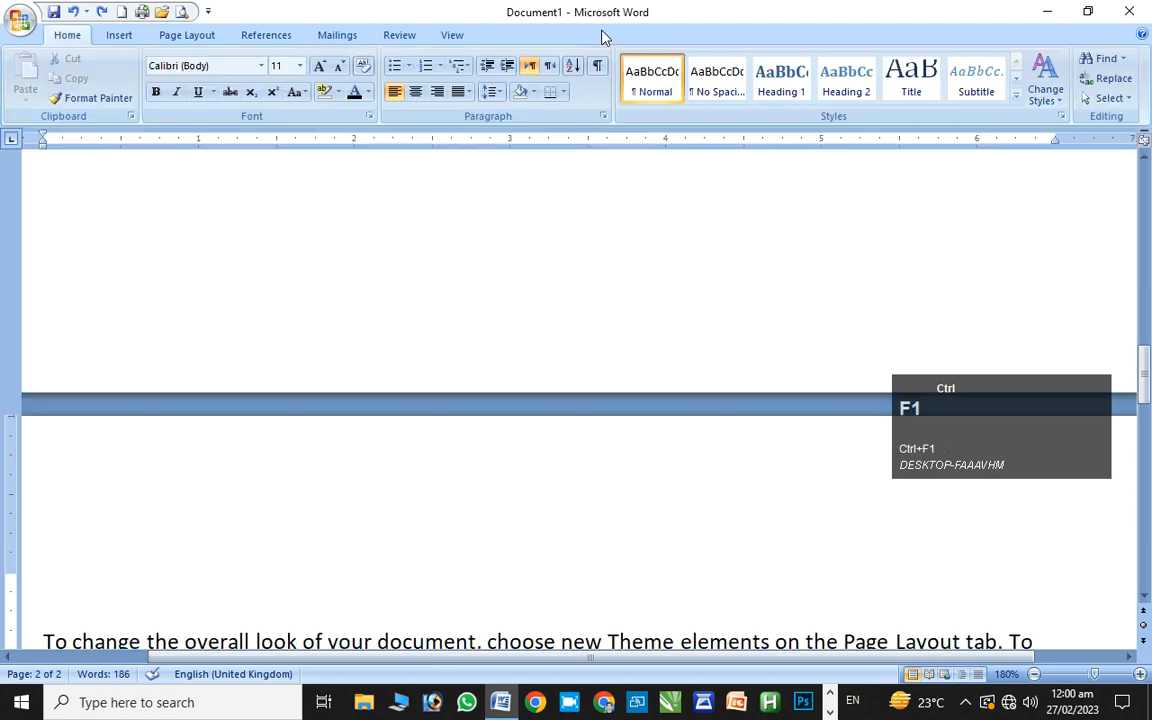
pyautogui.hotkey('ctrl', 'F1')
pyautogui.hotkey('ctrl', 'F1')
pyautogui.hotkey('ctrl', 'F1')
pyautogui.hotkey('ctrl', 'F1')
pyautogui.hotkey('ctrl', 'F1')
pyautogui.hotkey('ctrl', 'F1')
pyautogui.hotkey('ctrl', 'F1')
pyautogui.hotkey('ctrl', 'F1')
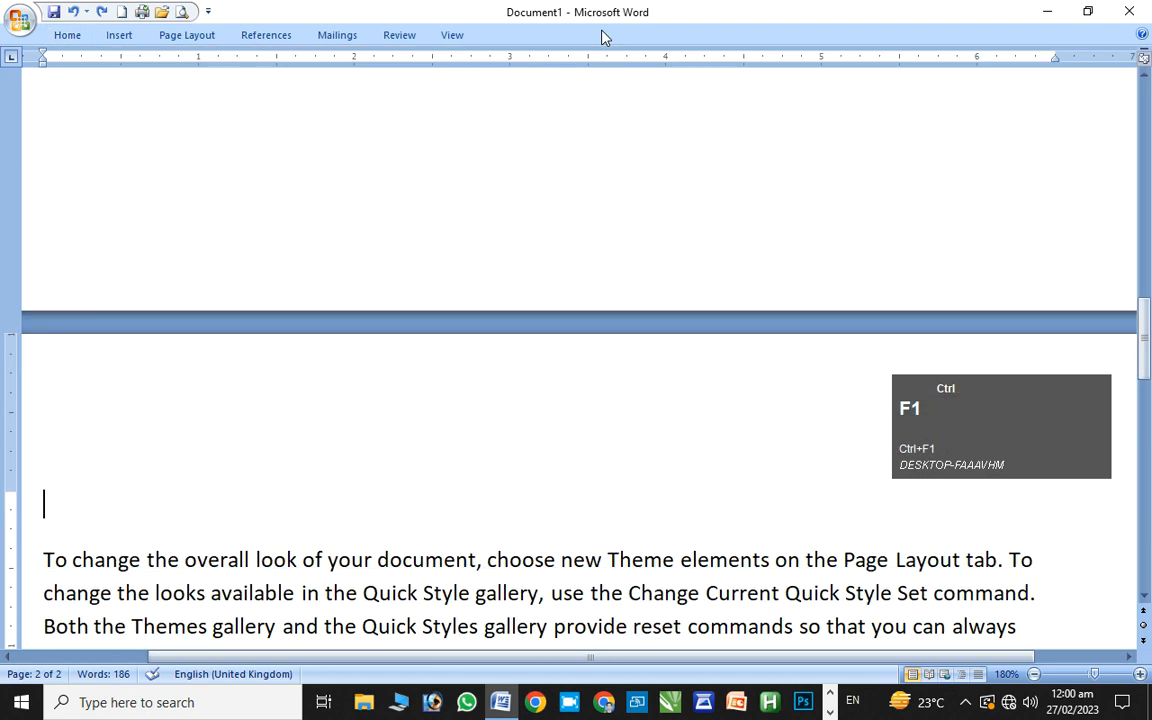
pyautogui.hotkey('ctrl', 'F1')
pyautogui.hotkey('ctrl', 'F1')
pyautogui.hotkey('ctrl', 'F1')
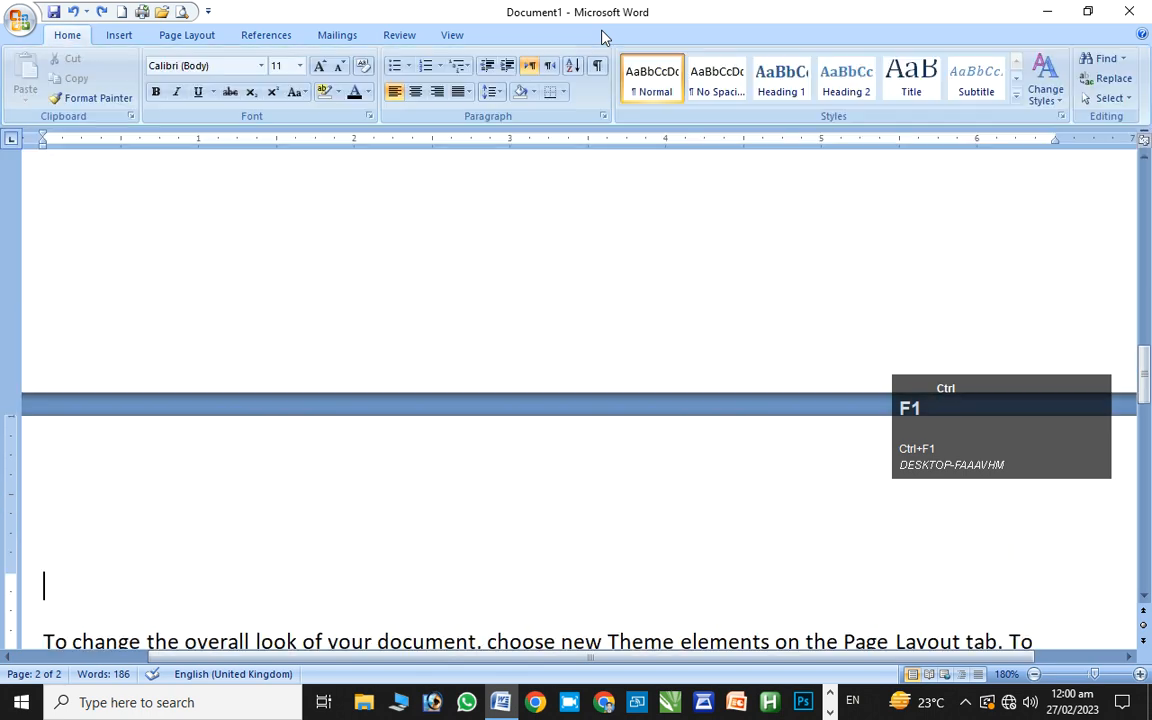
pyautogui.hotkey('ctrl', 'F1')
pyautogui.hotkey('ctrl', 'F1')
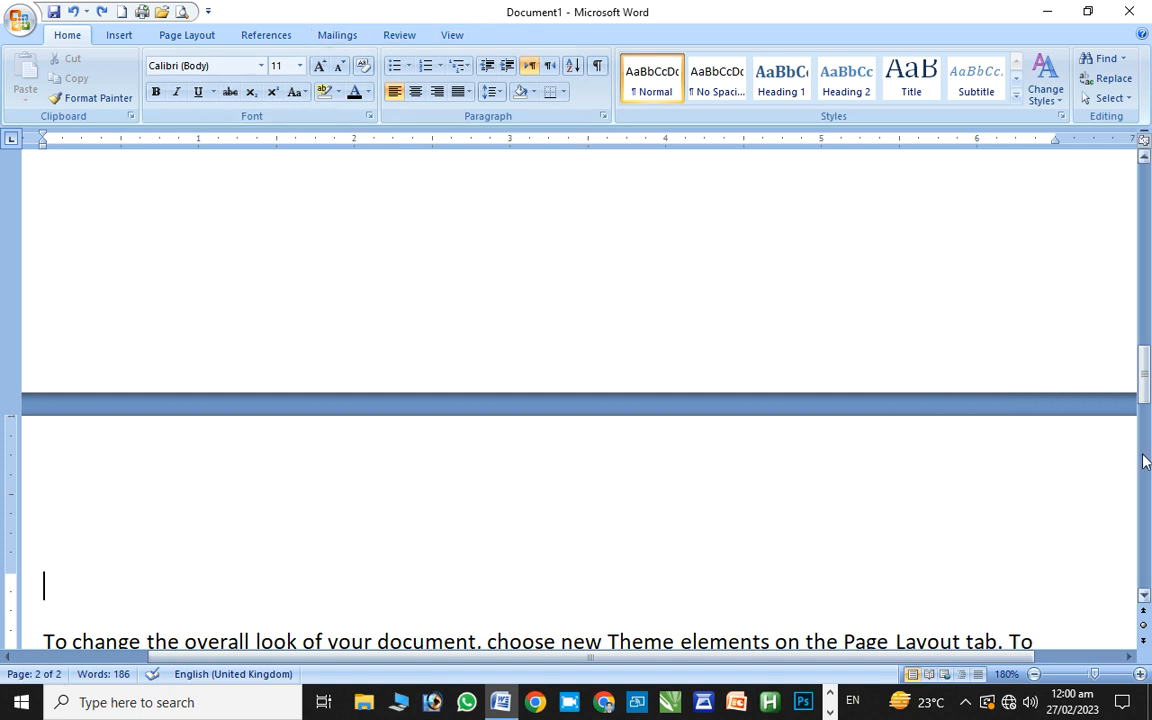
pyautogui.hotkey('ctrl', 'z')
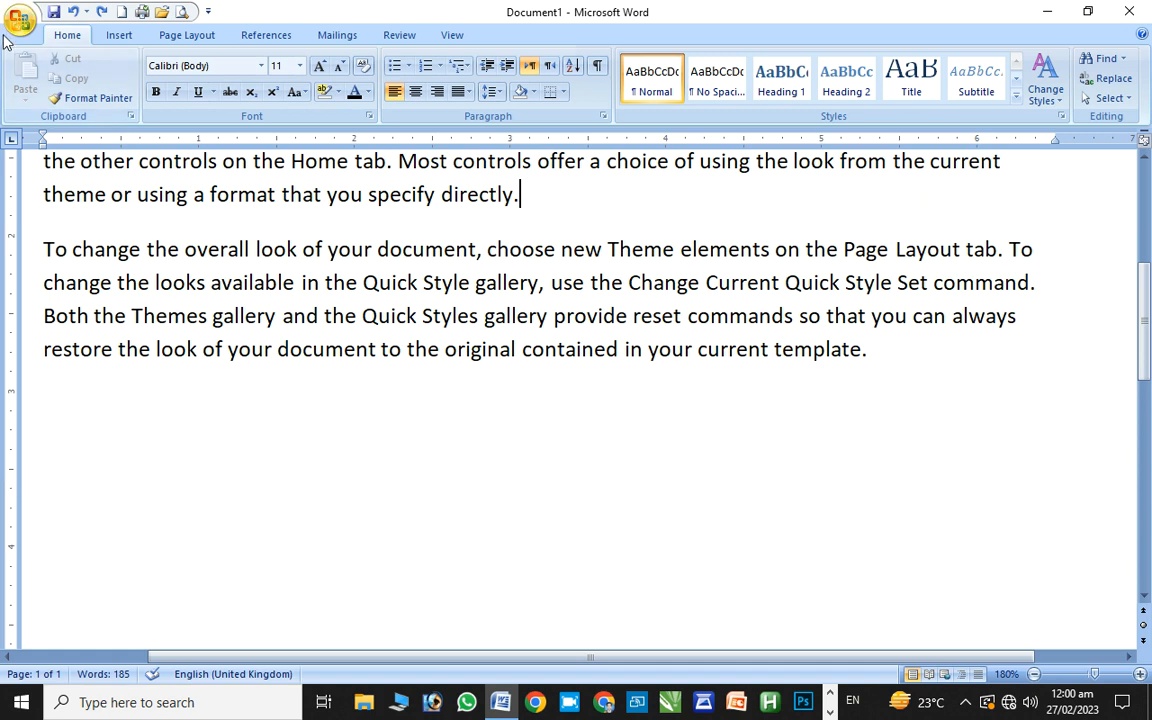
# Restore the Word window to a smaller size, then maximize it again
pyautogui.click(1089, 11)
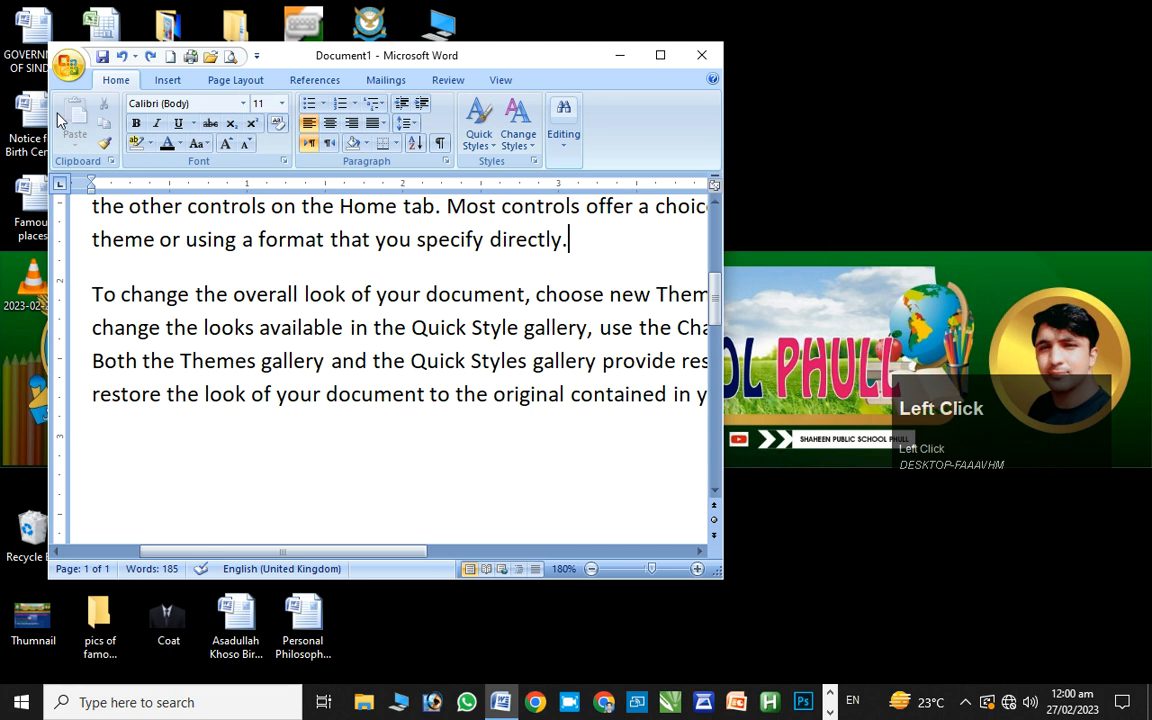
pyautogui.press('alt')
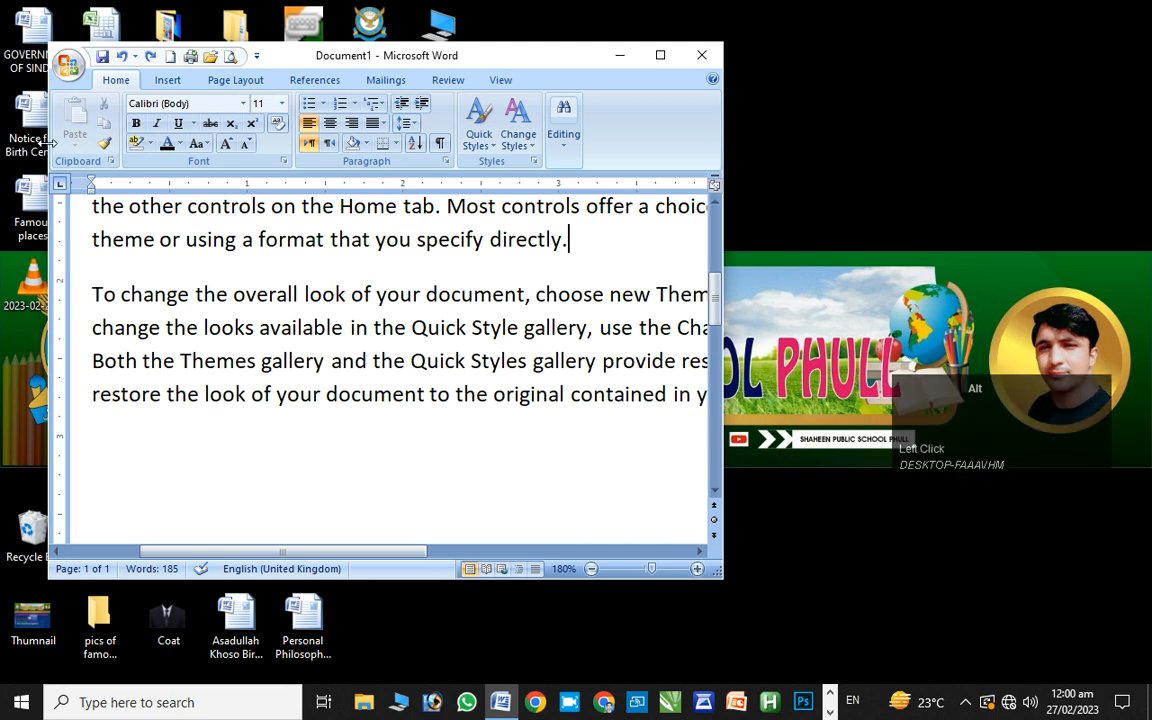
pyautogui.hotkey('alt', '4')
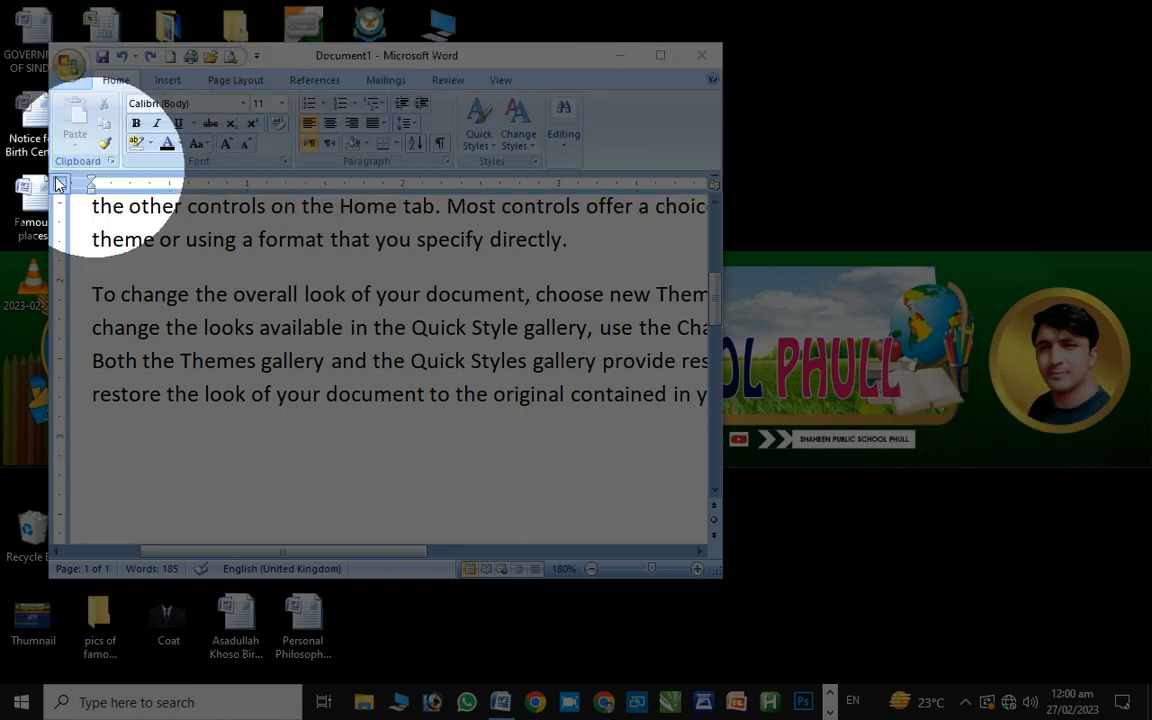
pyautogui.click(660, 55)
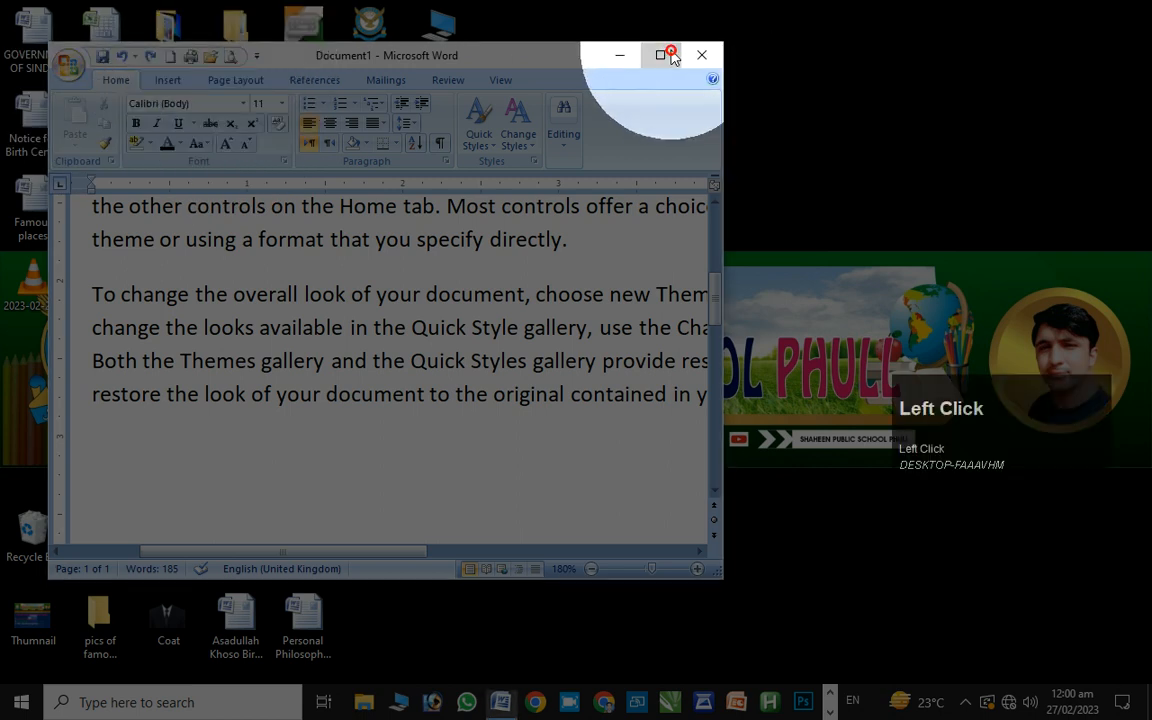
pyautogui.press('alt')
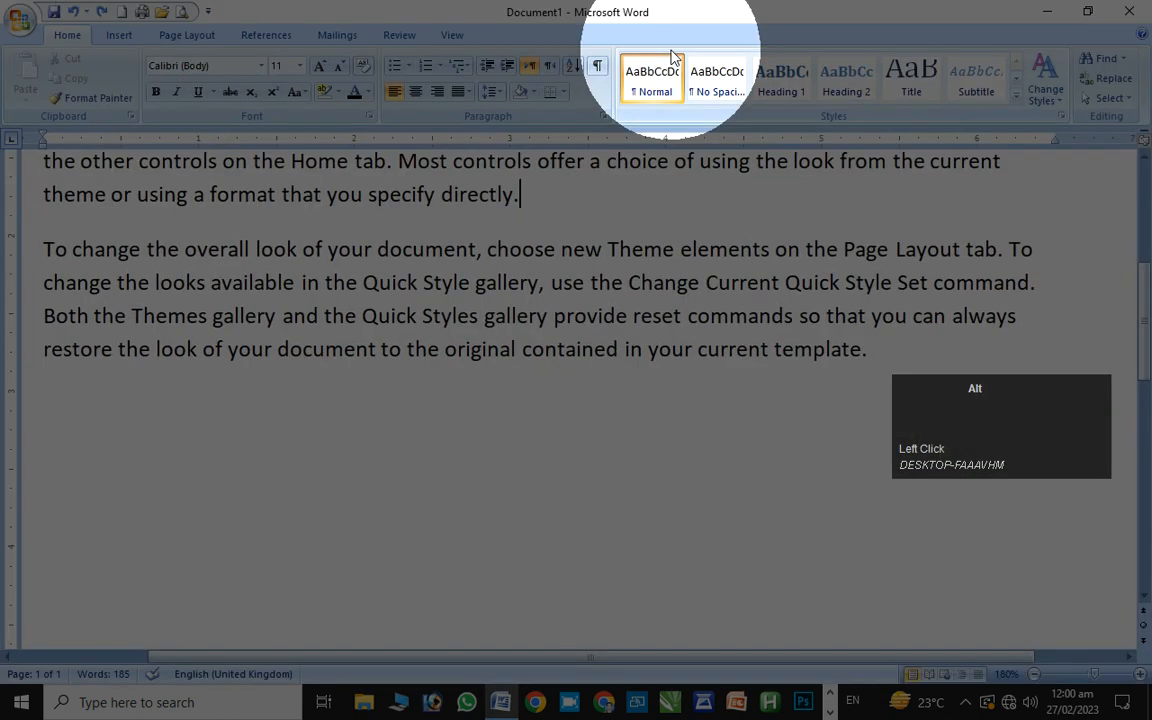
pyautogui.hotkey('alt', '1')
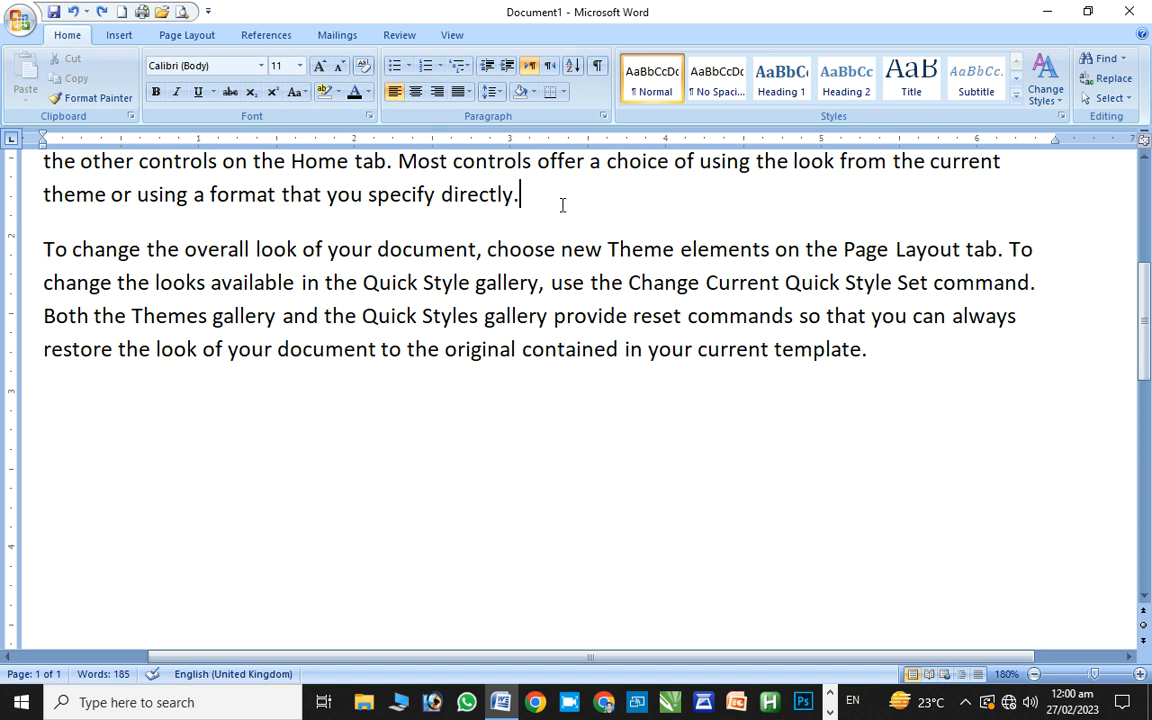
# Add an empty paragraph after the one ending with 'current template.'
pyautogui.click(928, 362)
pyautogui.press('Return')
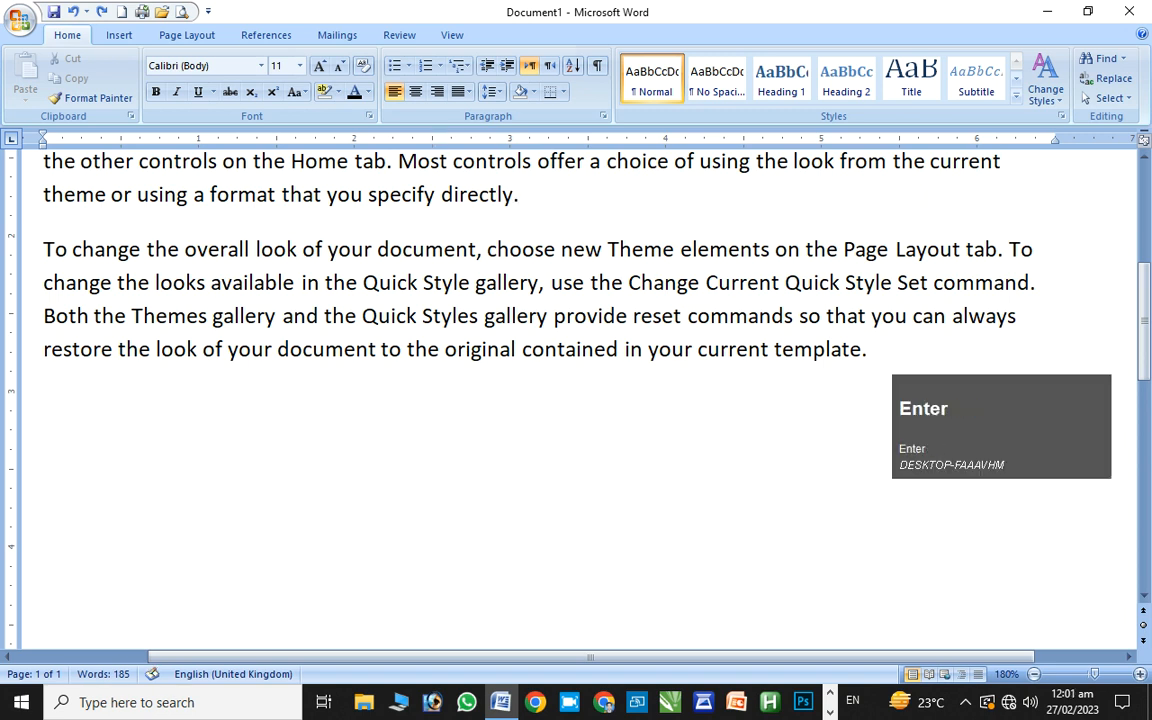
pyautogui.press('alt')
pyautogui.hotkey('alt', '4')
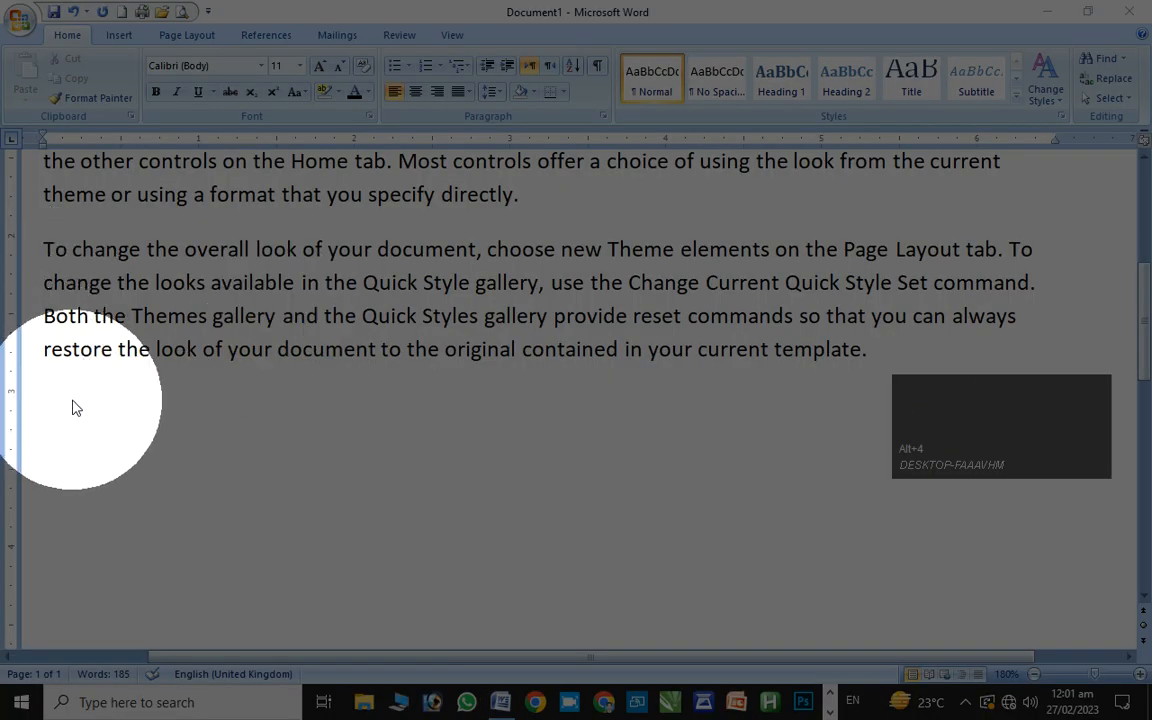
# On the empty line, type 'Shaheen Public school Phull' followed by the filler 'fdfgjdfgjdg'
pyautogui.click(114, 406)
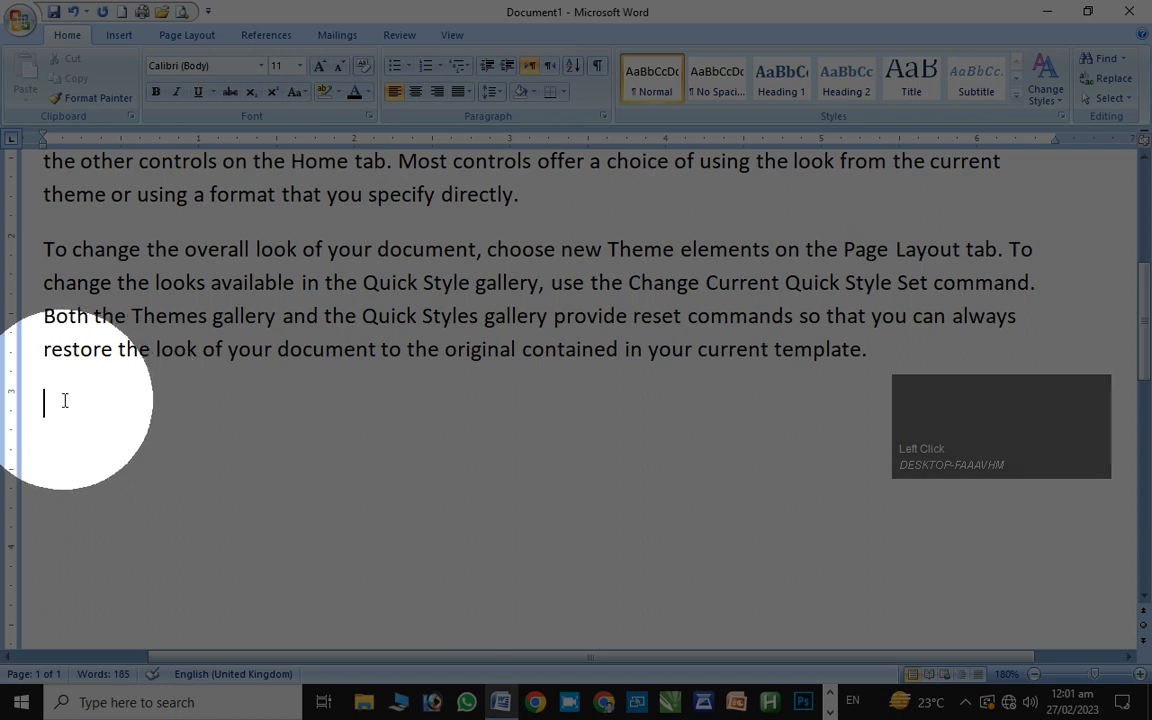
pyautogui.write('fsdf')
pyautogui.press('BackSpace')
pyautogui.press('BackSpace')
pyautogui.press('BackSpace')
pyautogui.press('BackSpace')
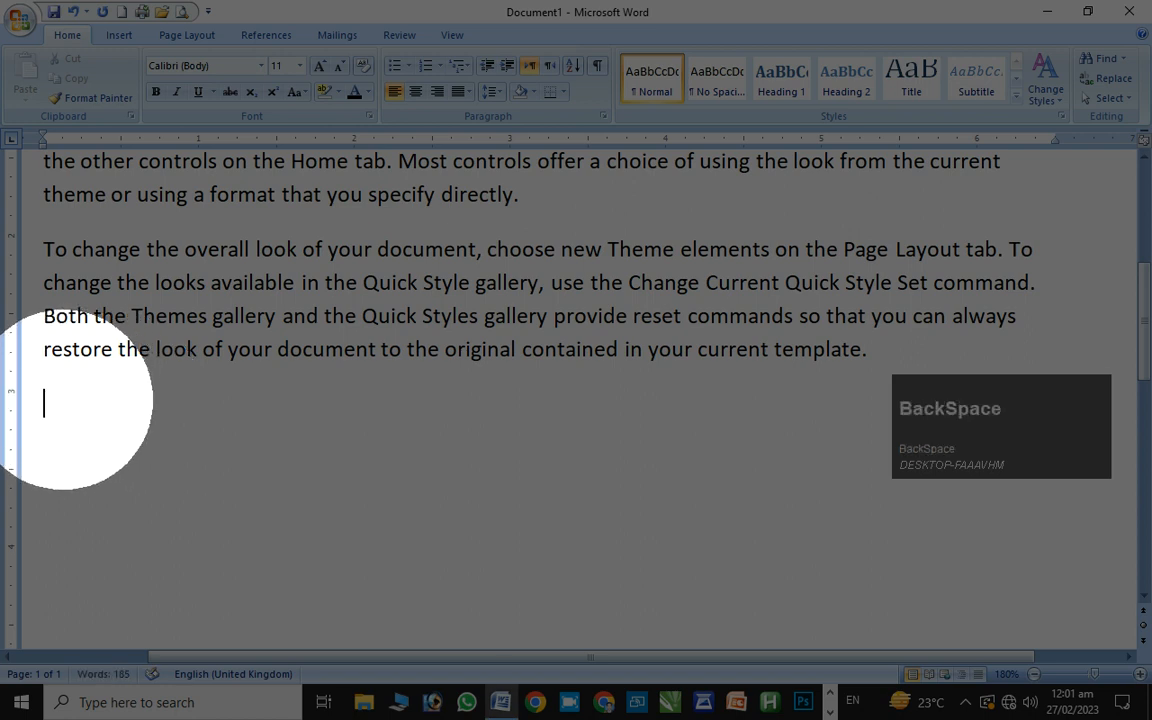
pyautogui.write('Shaheen')
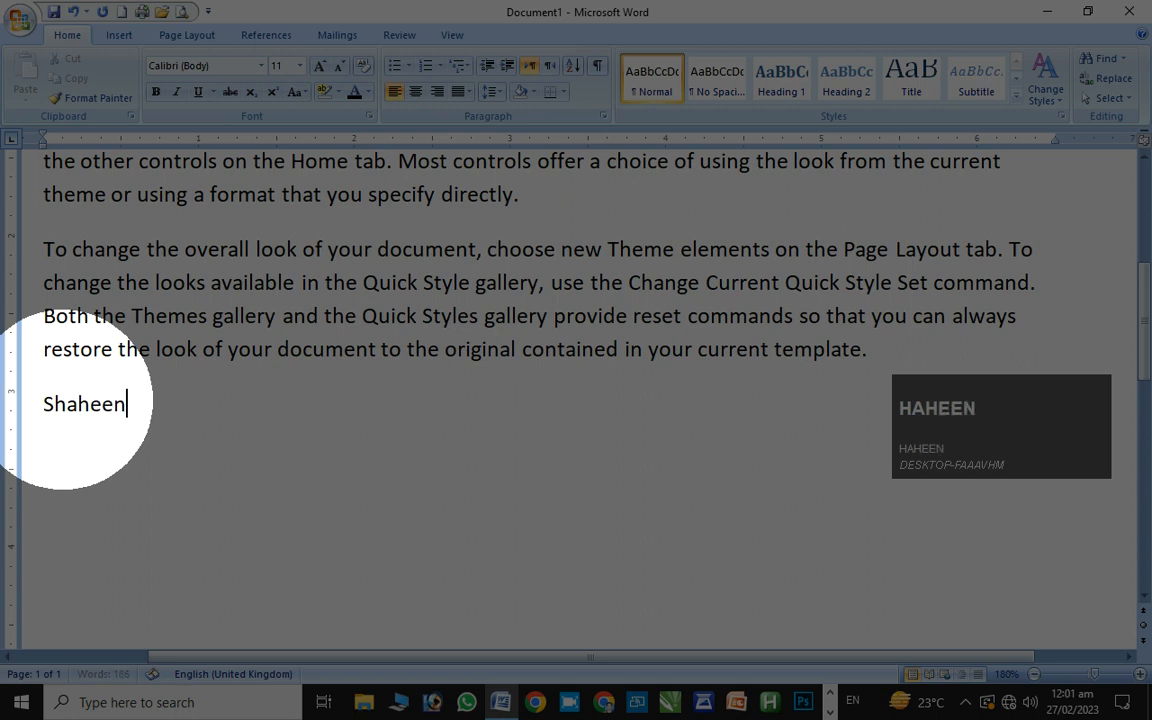
pyautogui.write(' Pub')
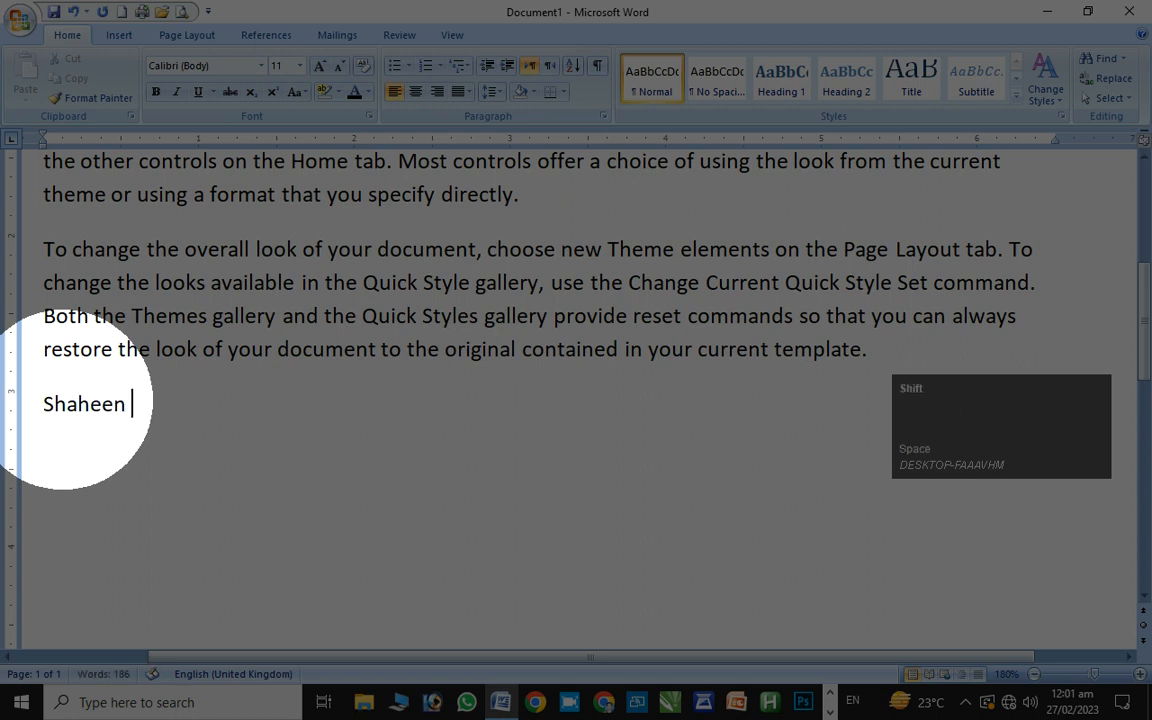
pyautogui.write('lic s')
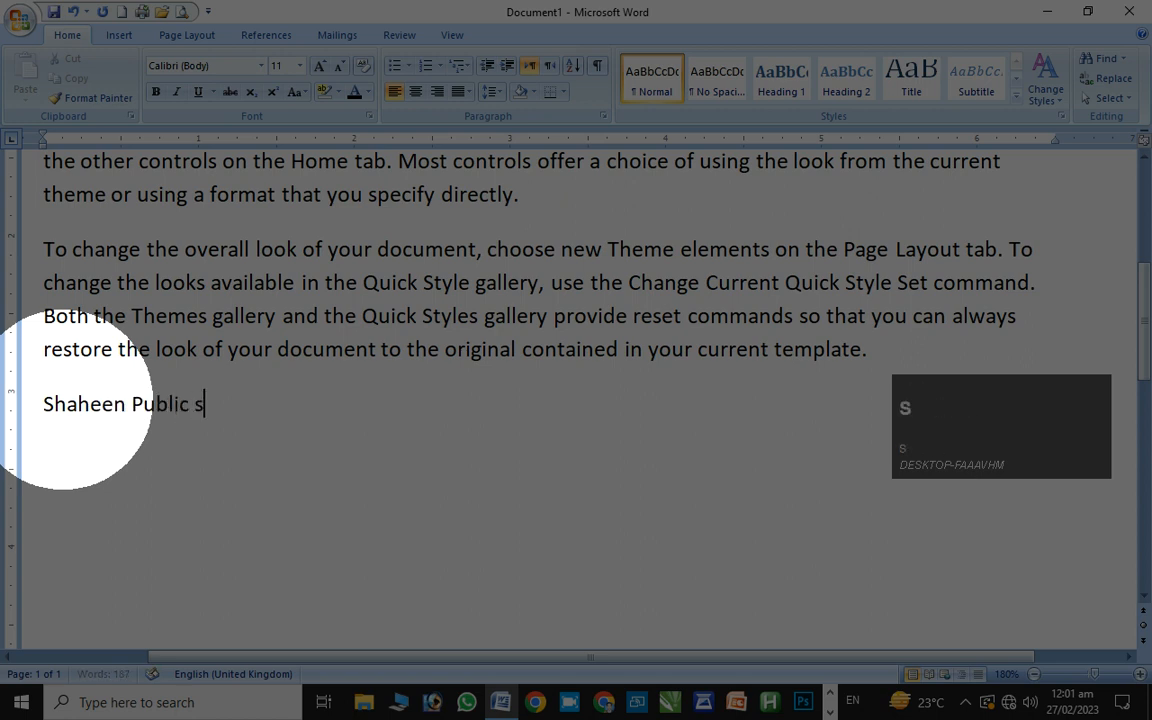
pyautogui.write('chool Phull')
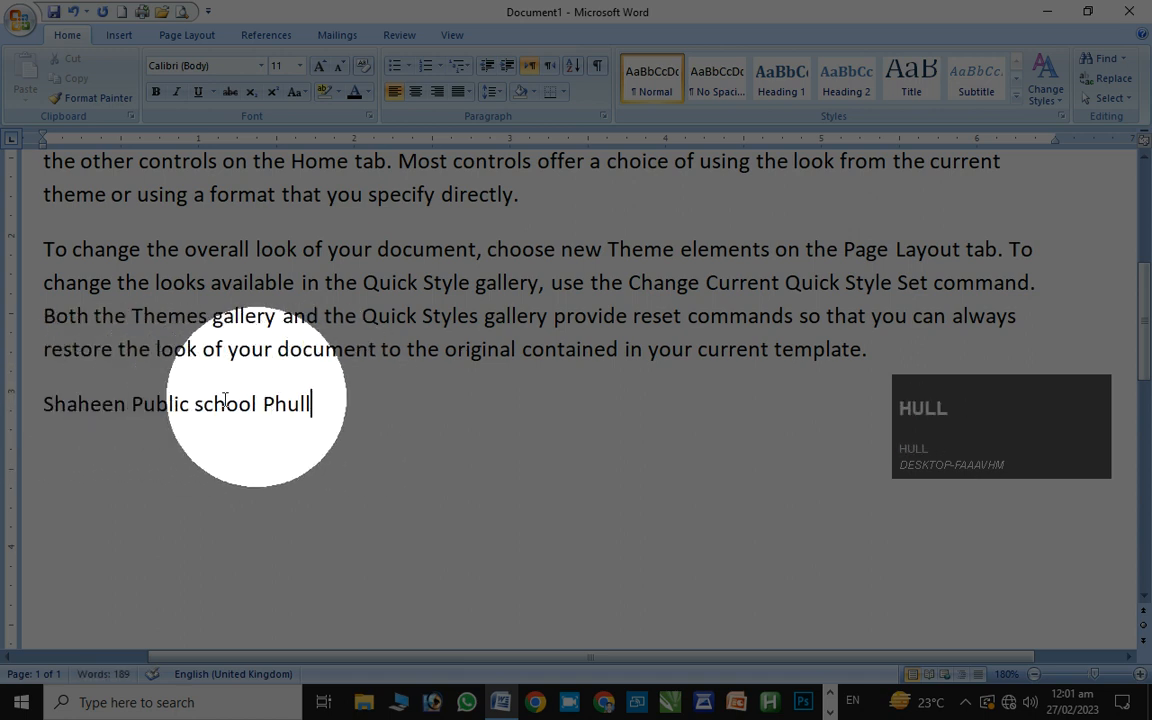
pyautogui.click(311, 405)
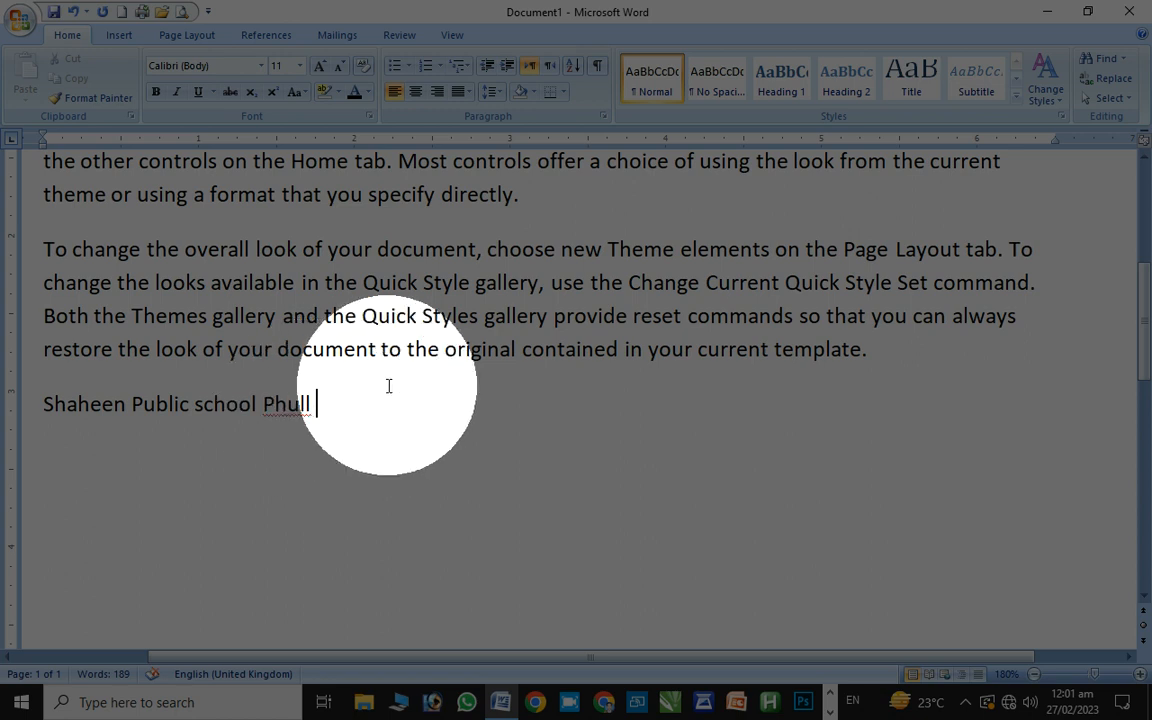
pyautogui.write('fdfgjdfgjdg')
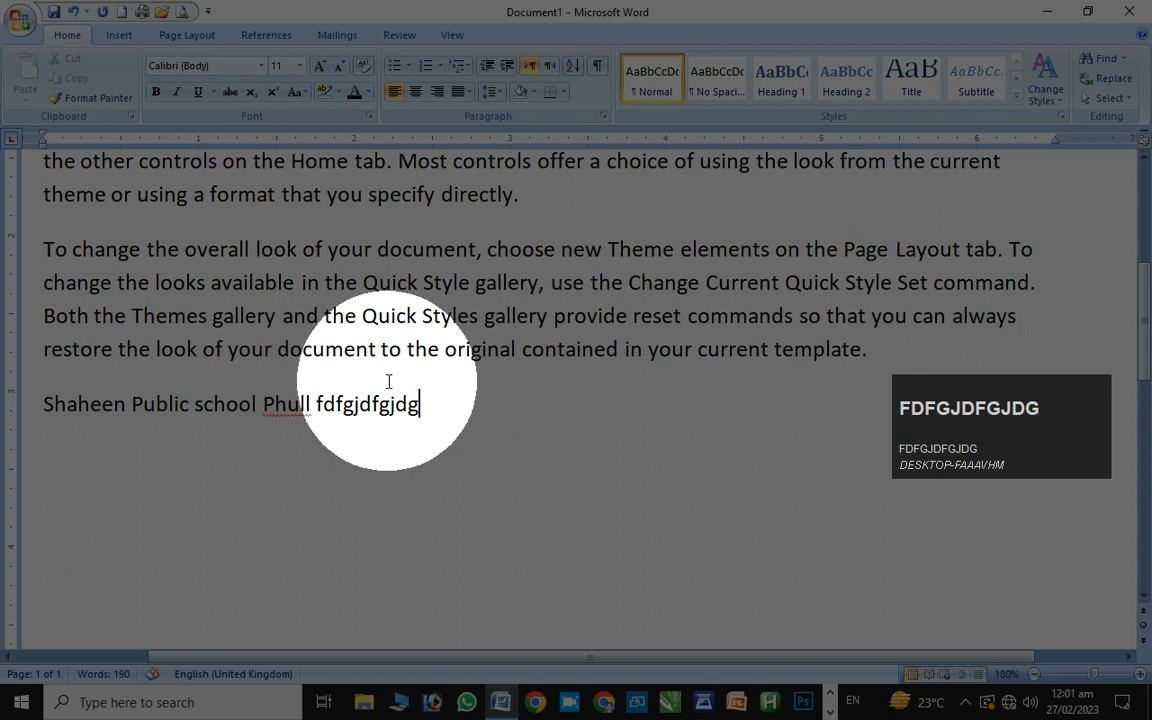
# Add a new line below it containing the filler text 'dsfusdjfsdsfjshsdf'
pyautogui.press('Return')
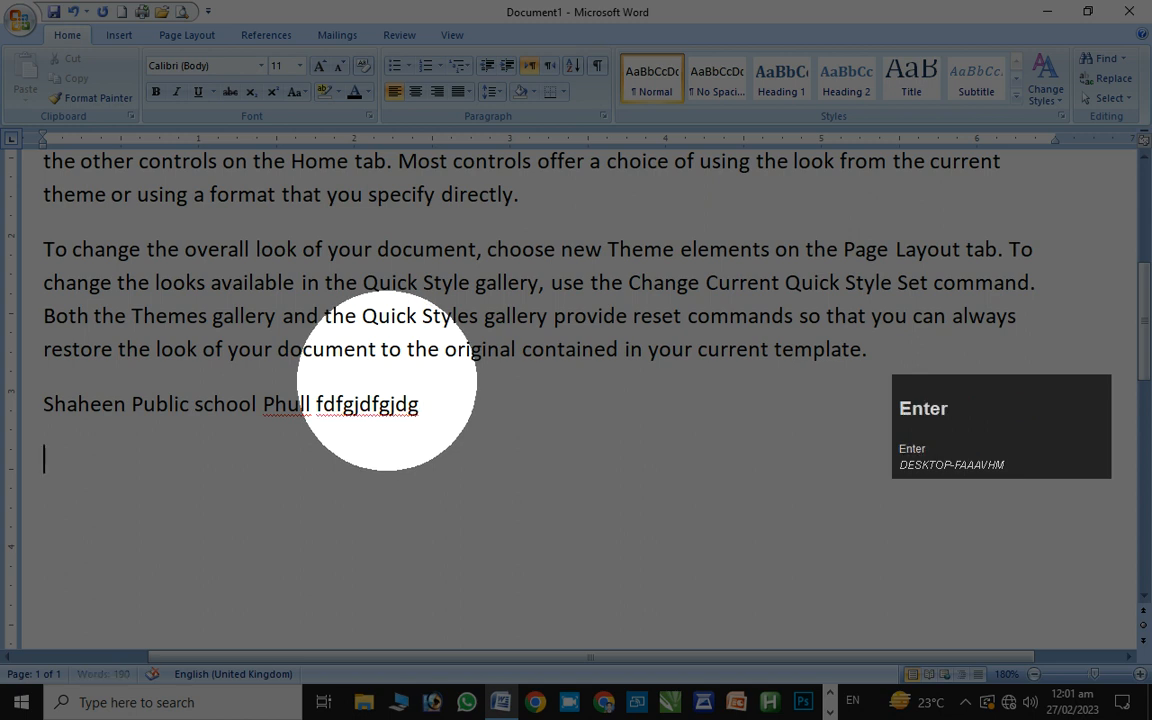
pyautogui.press('alt')
pyautogui.hotkey('alt', '1')
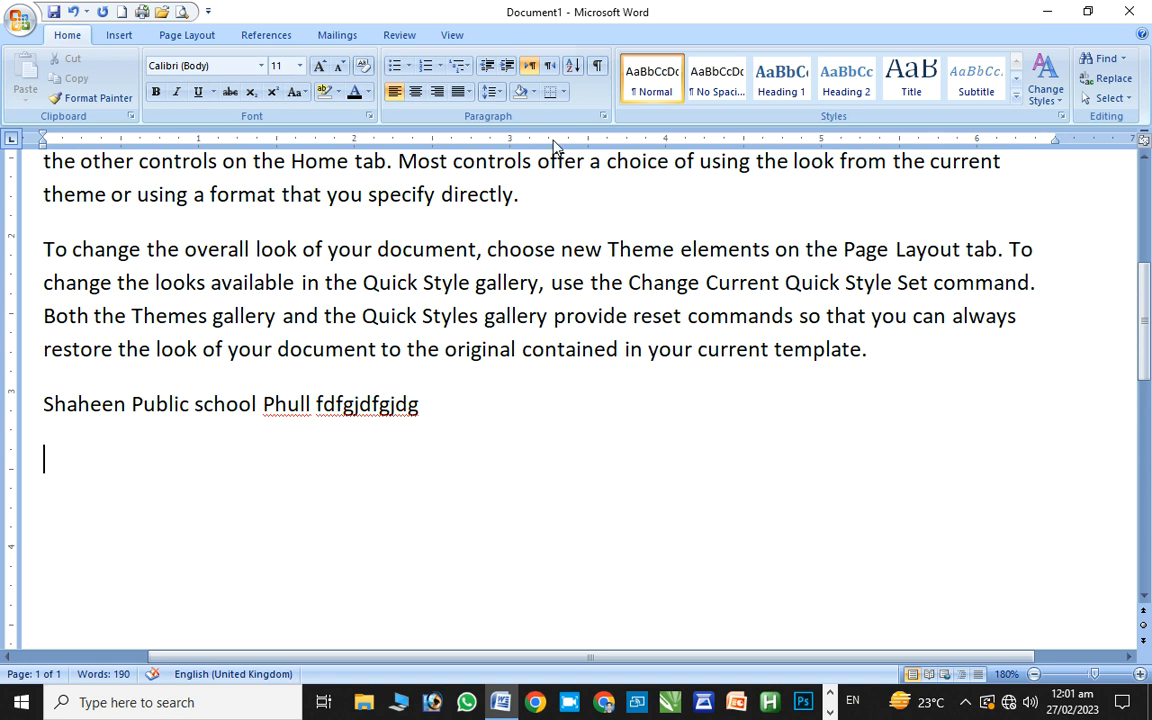
pyautogui.write('dsfusdjfsdsfjshsdf')
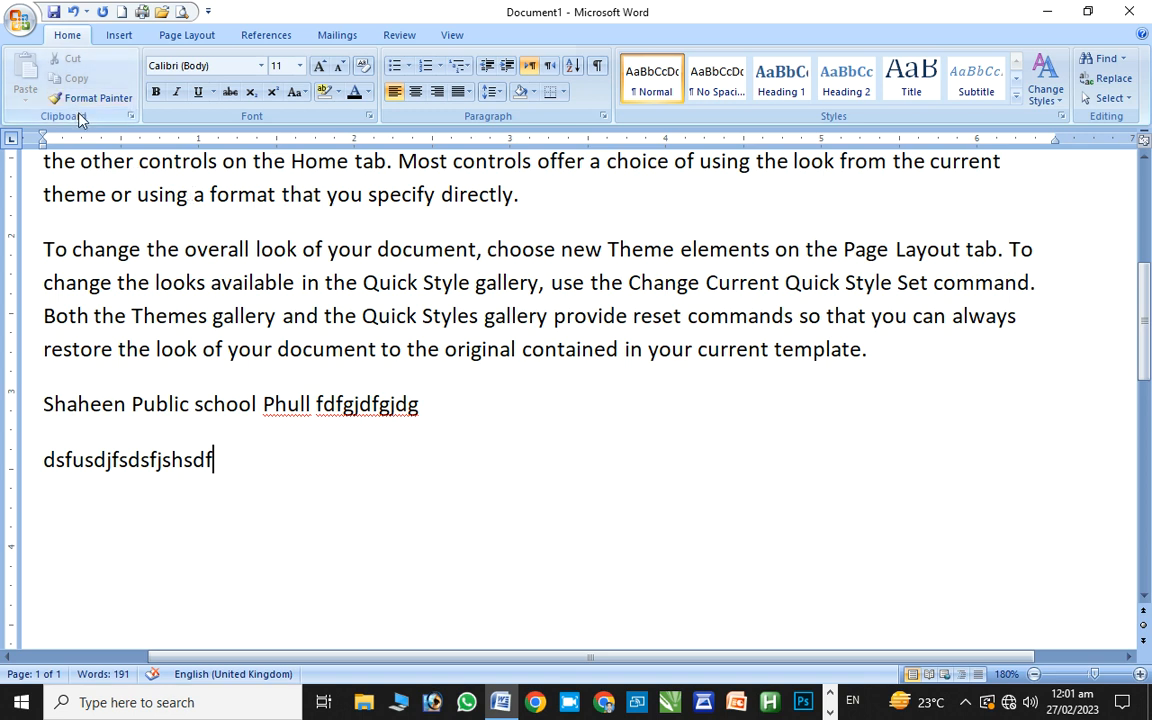
pyautogui.hotkey('alt', '1')
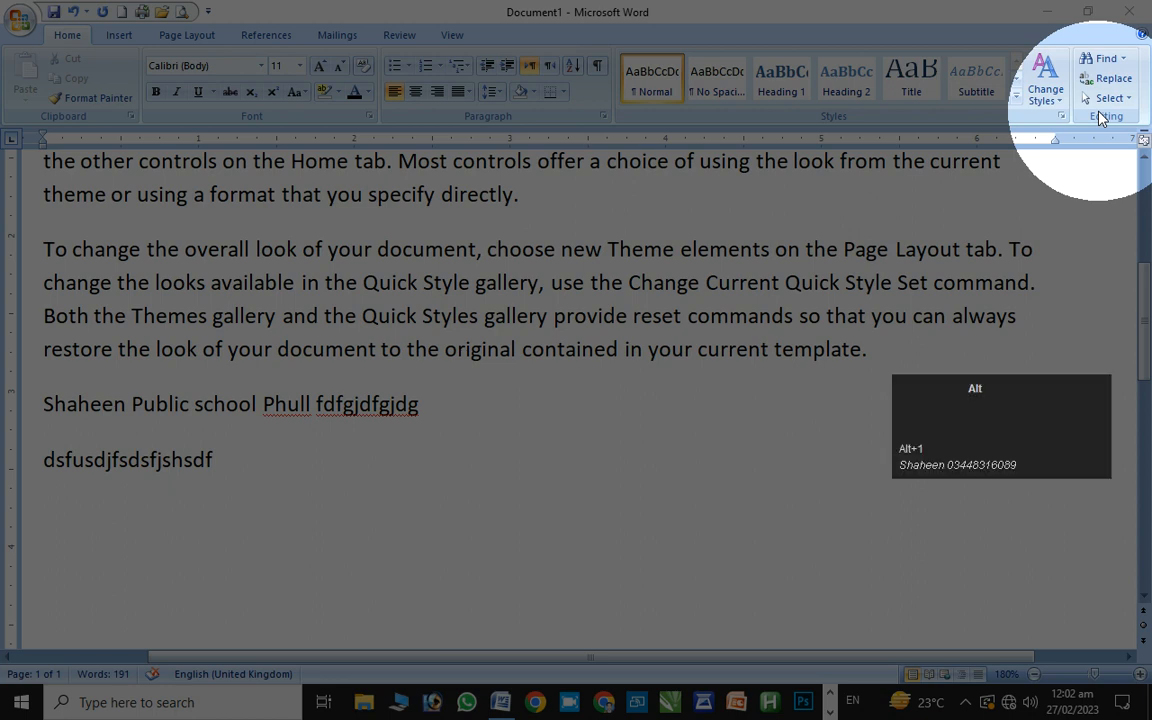
# Make the 'dsfusdjfsdsfjshsdf' filler line start with a capital D
pyautogui.hotkey('alt', '1')
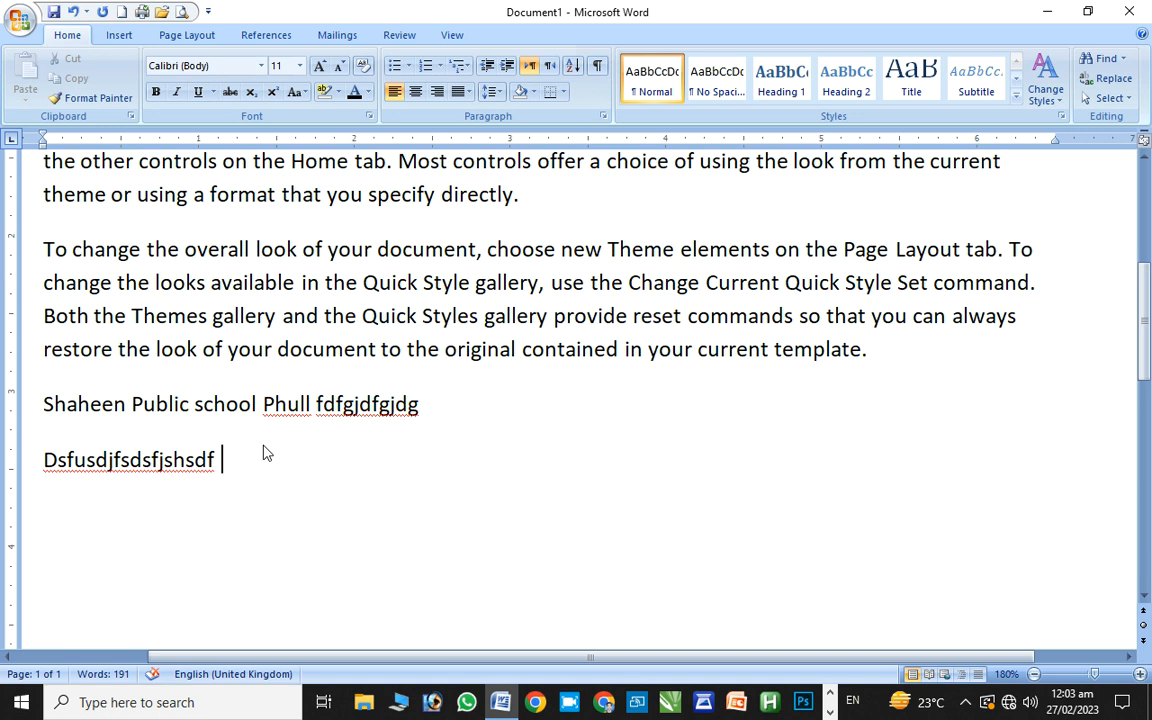
pyautogui.click(263, 446)
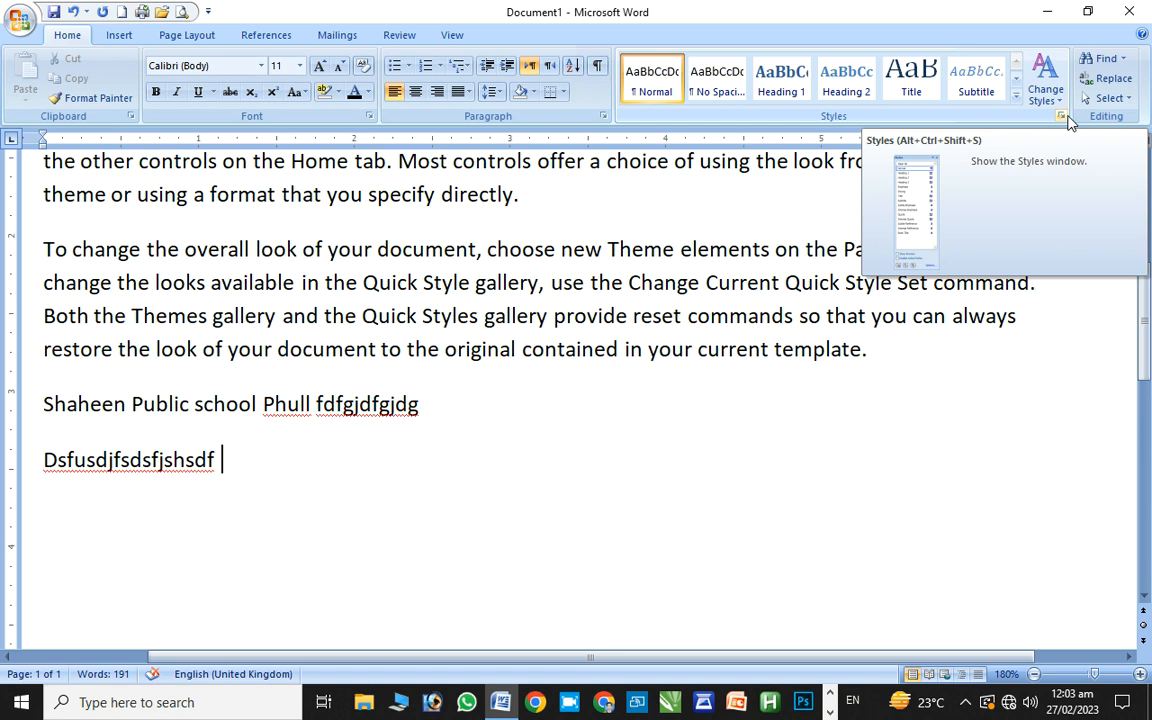
pyautogui.click(20, 18)
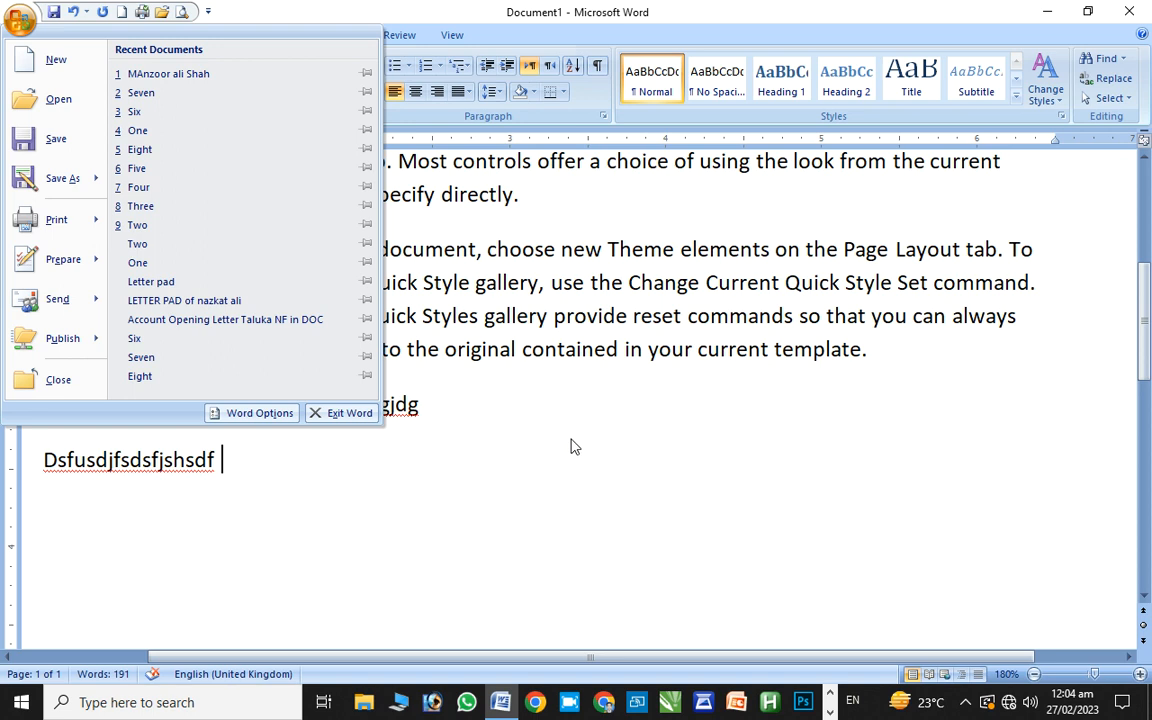
pyautogui.press('Escape')
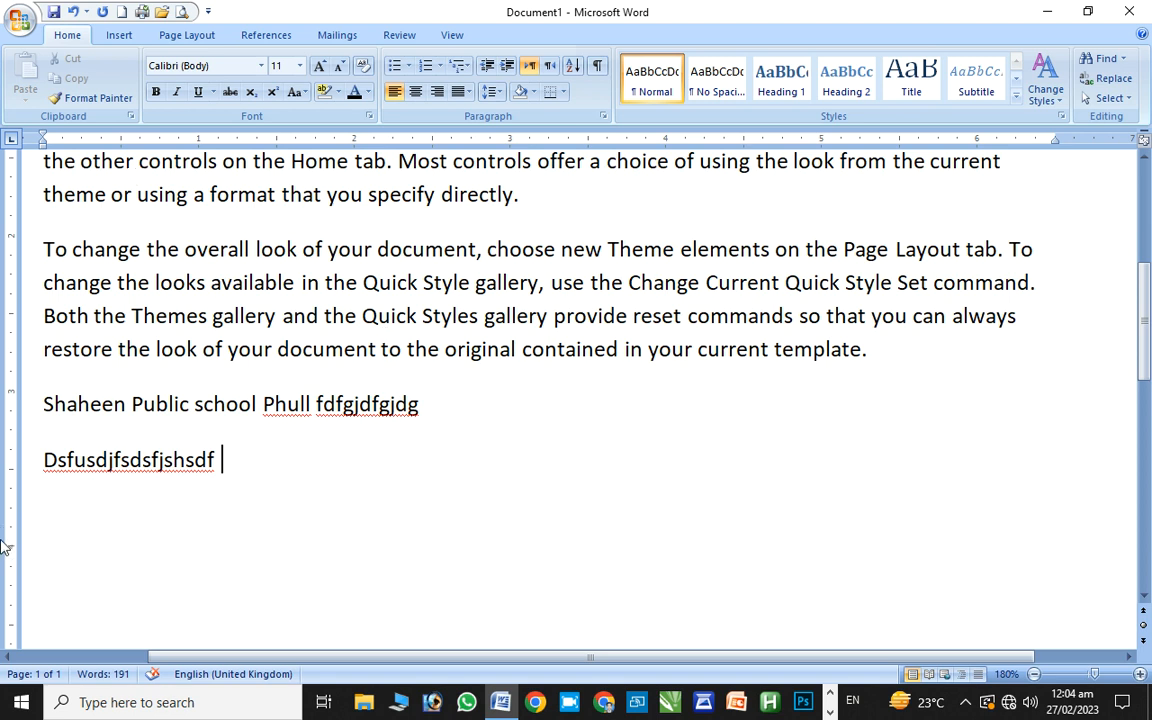
# Create a new blank document, Document3, with Ctrl+N while Document1 stays open
pyautogui.click(38, 706)
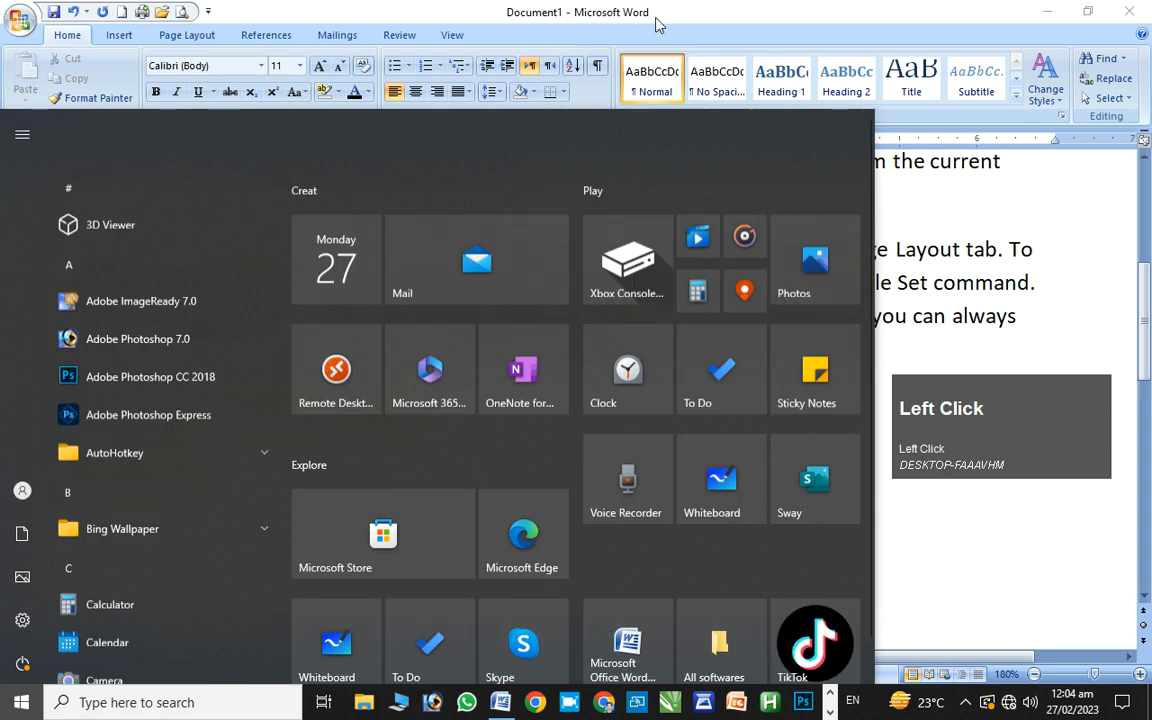
pyautogui.press('Escape')
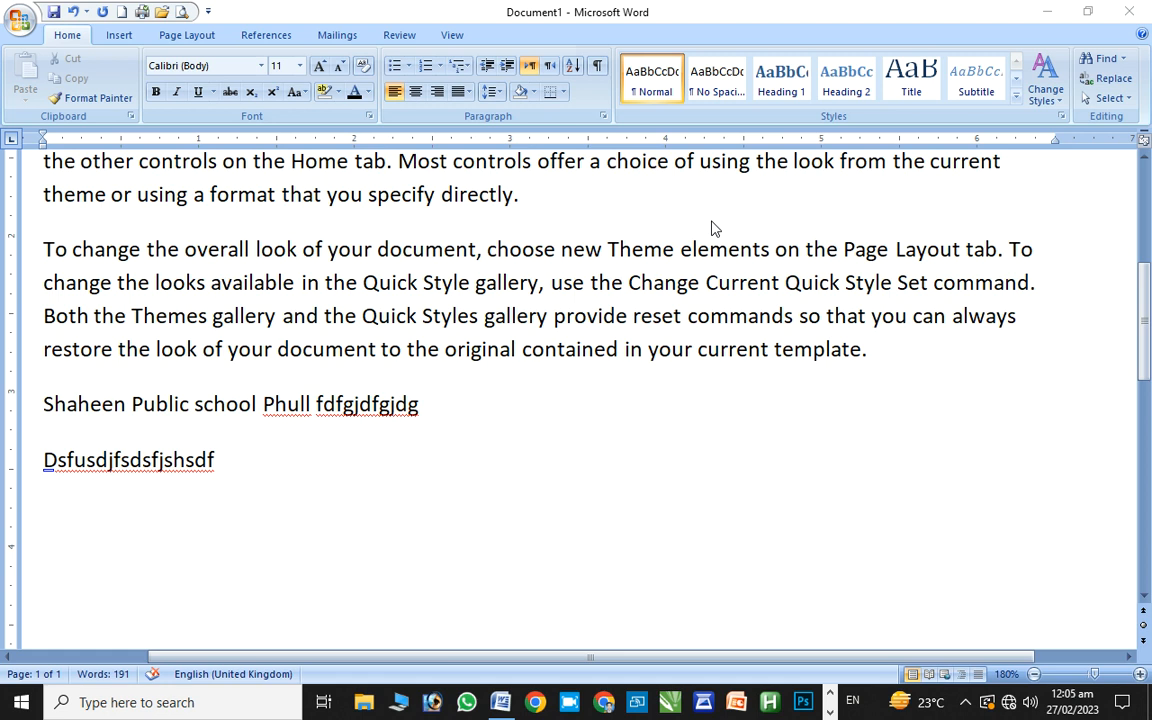
pyautogui.hotkey('ctrl', 'n')
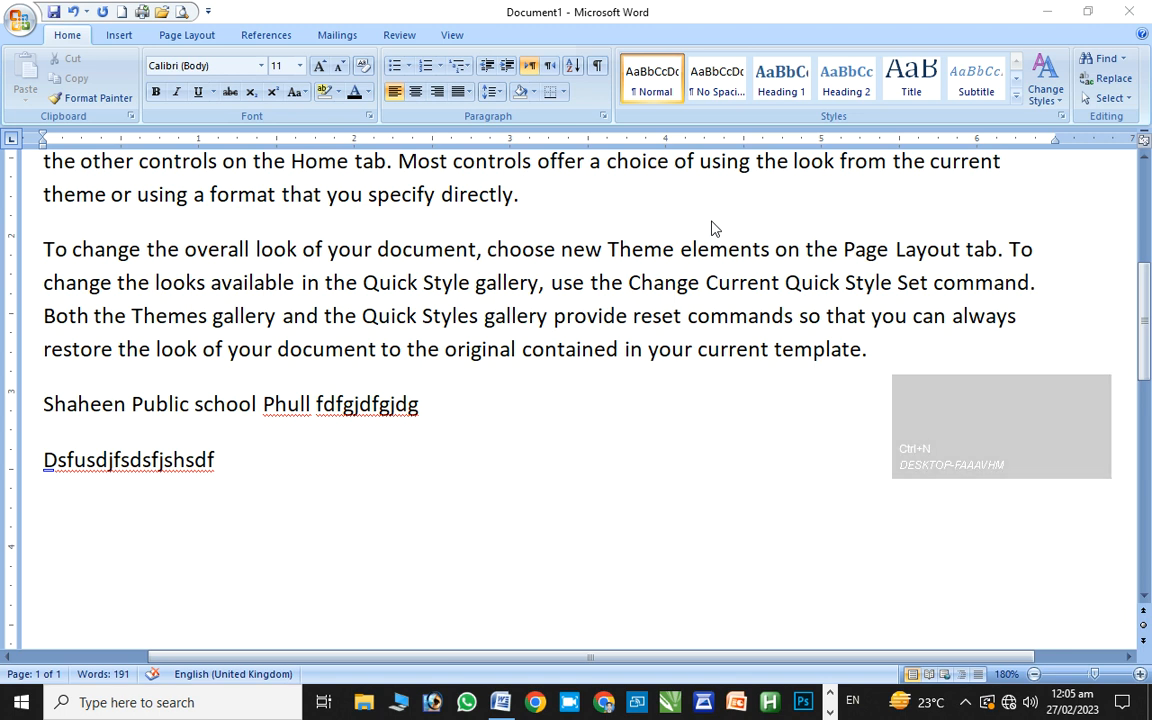
pyautogui.click(431, 389)
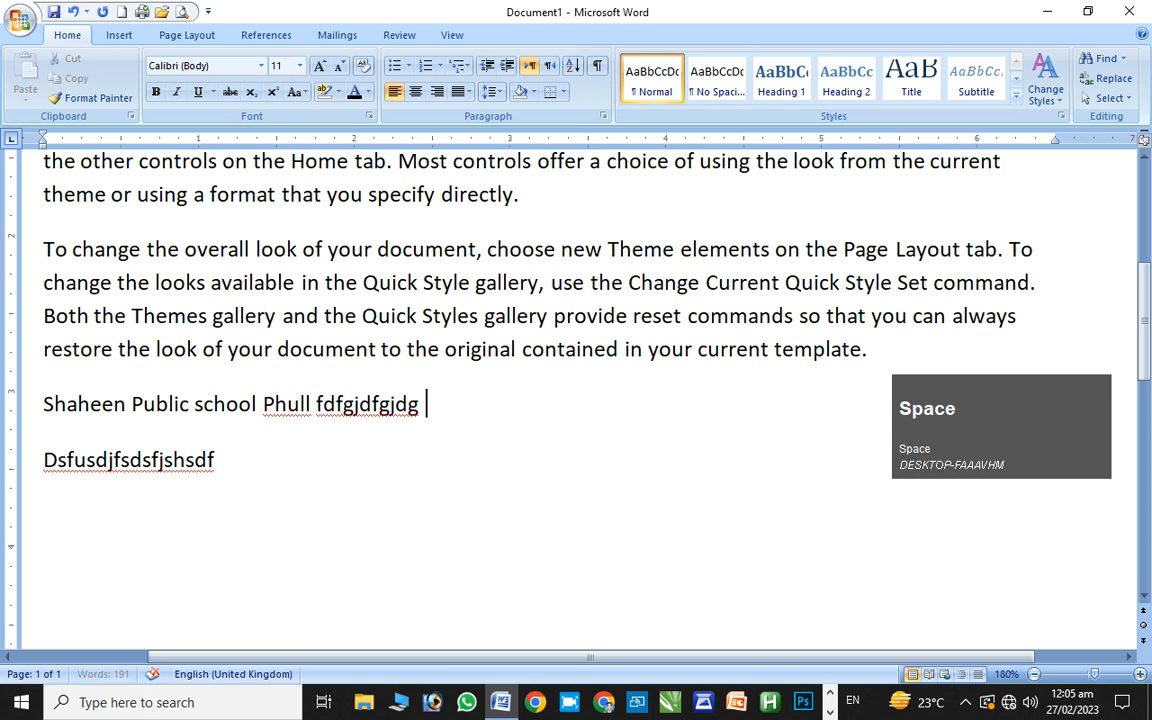
pyautogui.hotkey('ctrl', 'n')
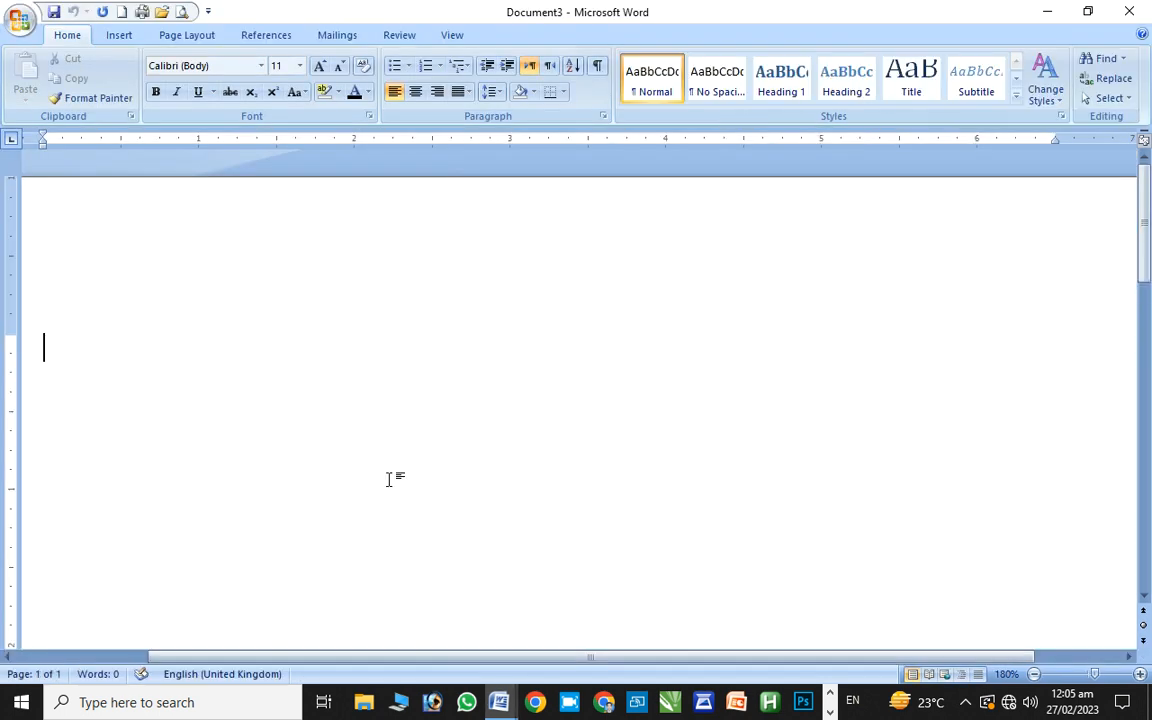
# Cycle back and forth between Document1 and Document3 with Ctrl+F6
pyautogui.press('super')
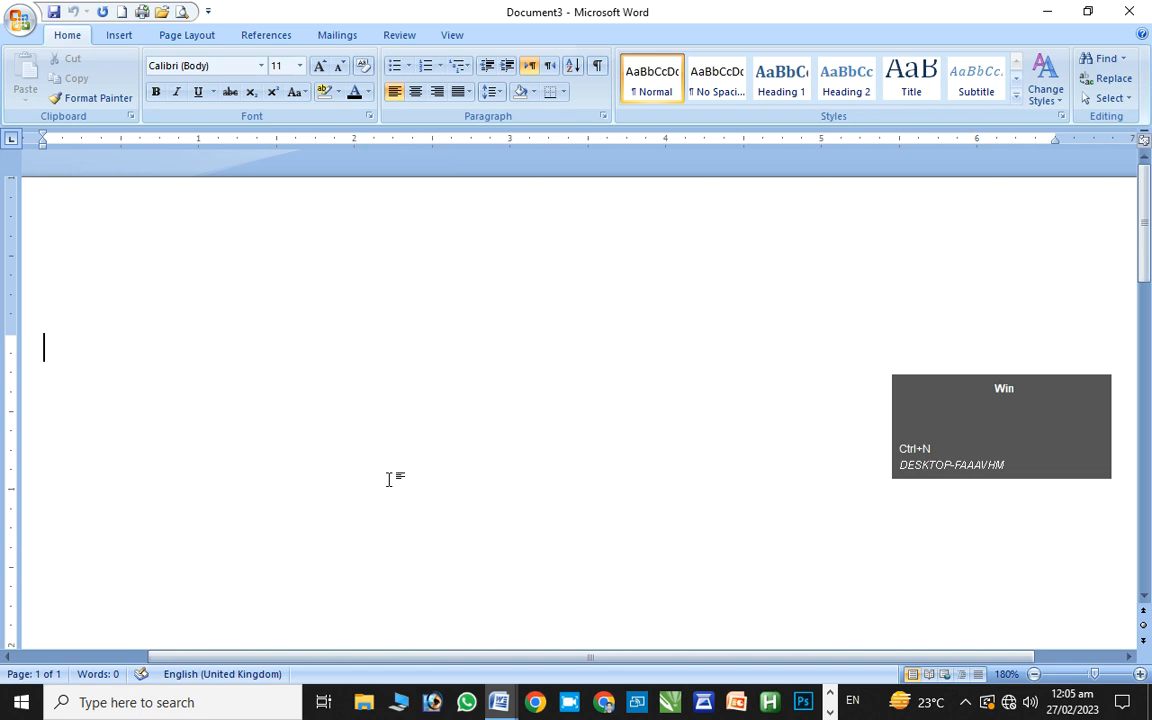
pyautogui.press('super+F6')
pyautogui.hotkey('ctrl', 'F6')
pyautogui.hotkey('ctrl', 'F6')
pyautogui.hotkey('ctrl', 'F6')
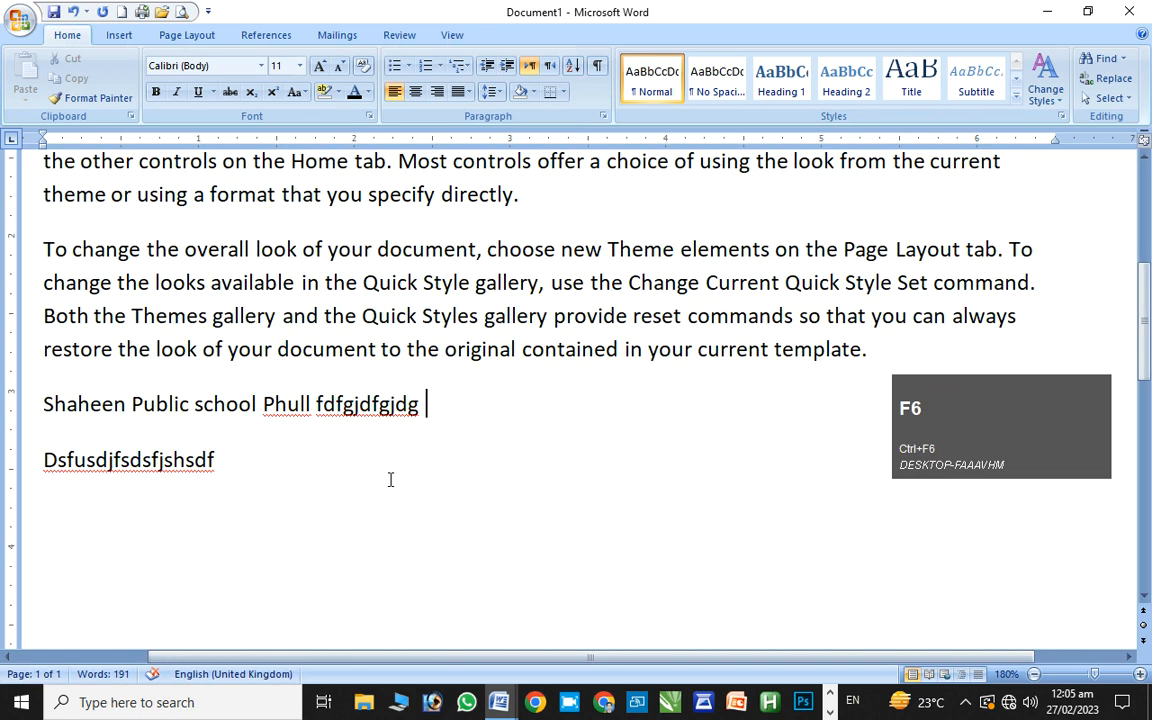
pyautogui.click(390, 480)
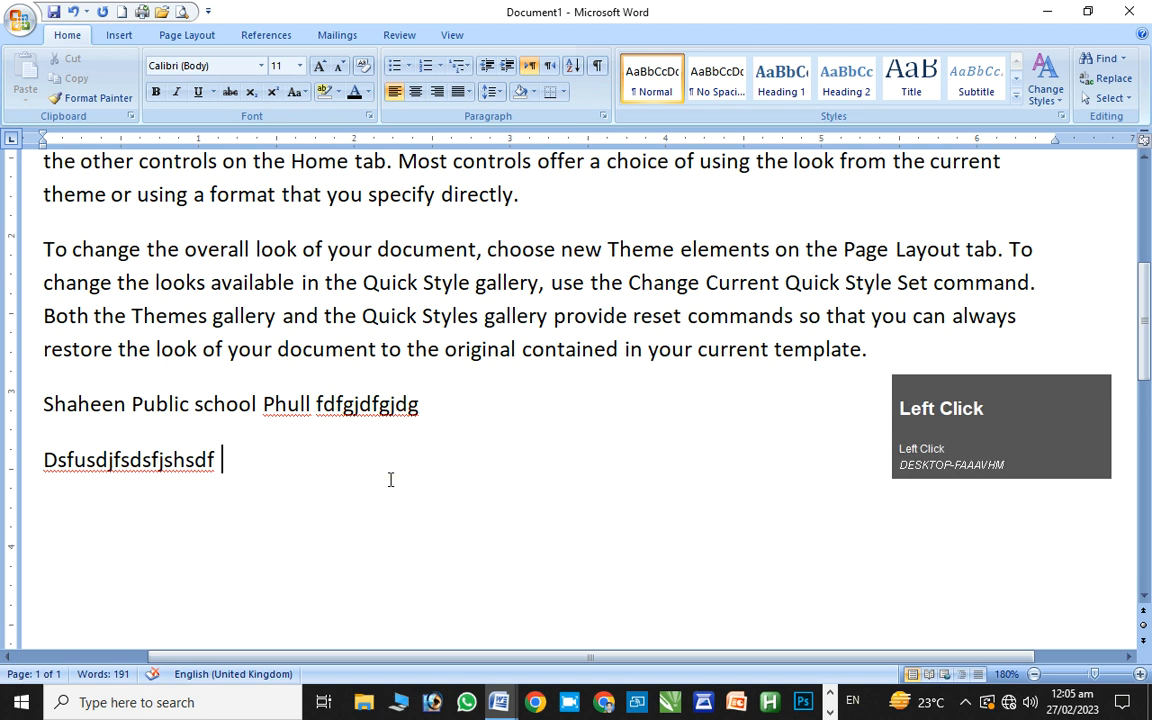
pyautogui.hotkey('ctrl', 'F6')
pyautogui.hotkey('ctrl', 'F6')
pyautogui.hotkey('ctrl', 'F6')
pyautogui.hotkey('ctrl', 'F6')
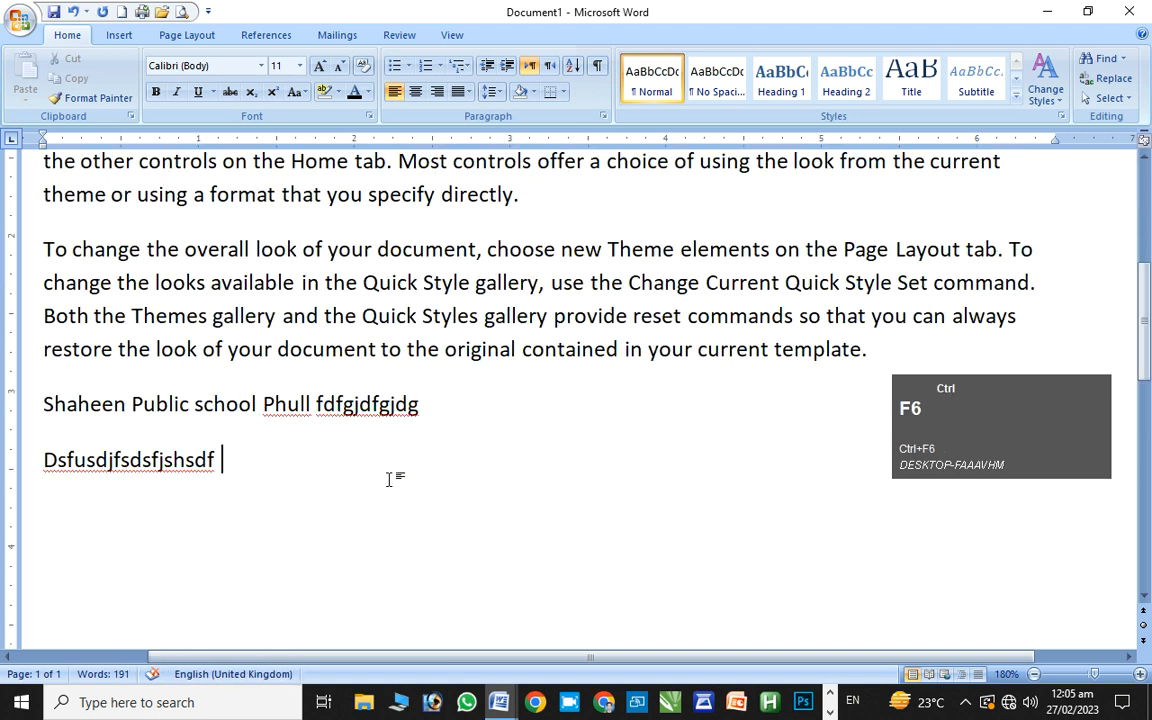
pyautogui.hotkey('ctrl', 'F6')
pyautogui.hotkey('ctrl', 'F6')
# Use Alt+Tab to bring Document3 forward, then return to Document1
pyautogui.hotkey('alt', 'Tab')
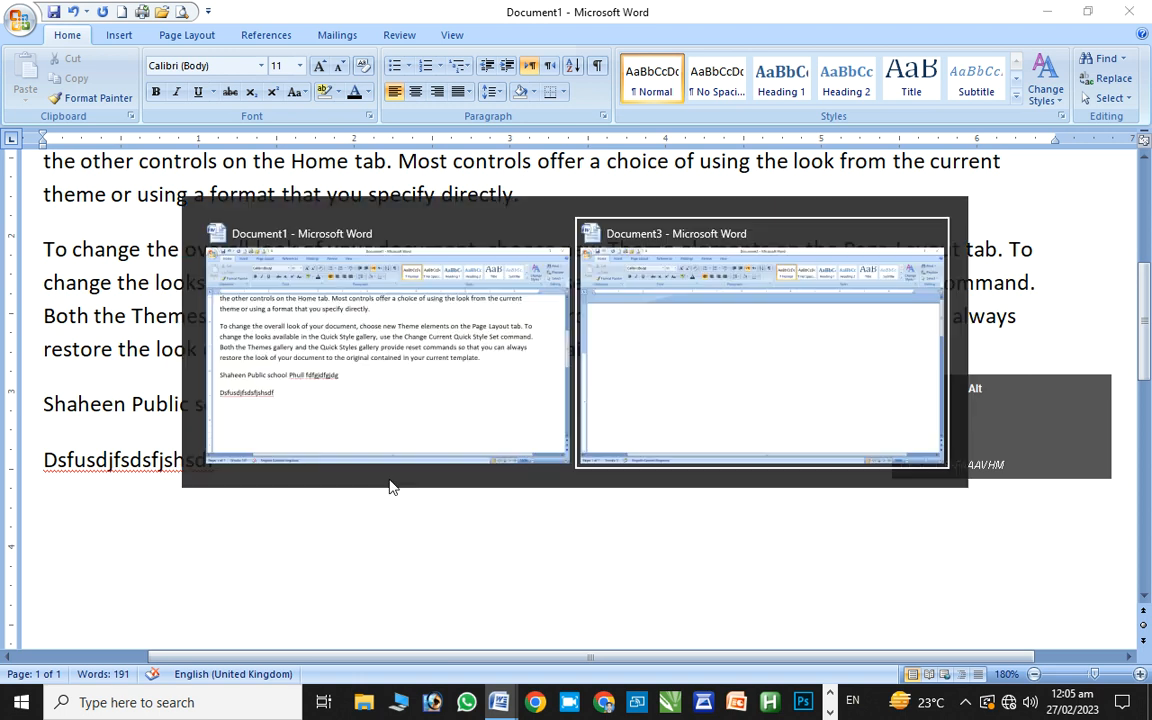
pyautogui.hotkey('alt', 'Tab')
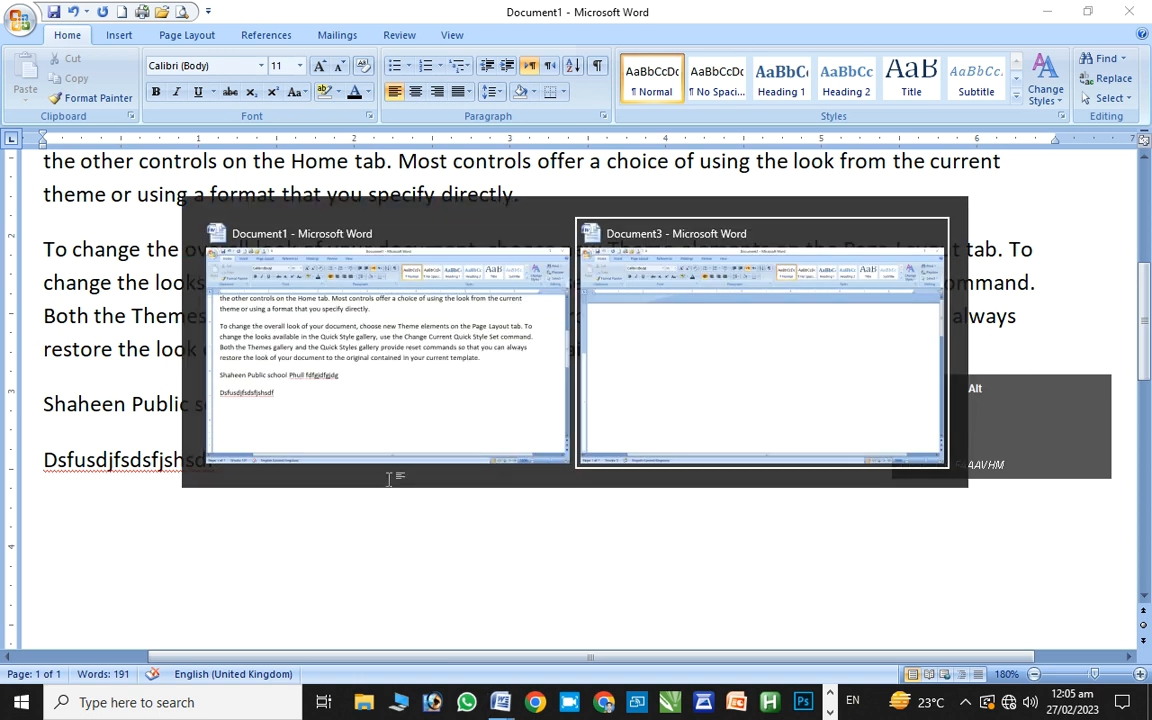
pyautogui.hotkey('alt', 'Tab')
pyautogui.hotkey('alt', 'Tab')
pyautogui.hotkey('alt', 'Tab')
pyautogui.hotkey('alt', 'Tab')
pyautogui.hotkey('alt', 'Tab')
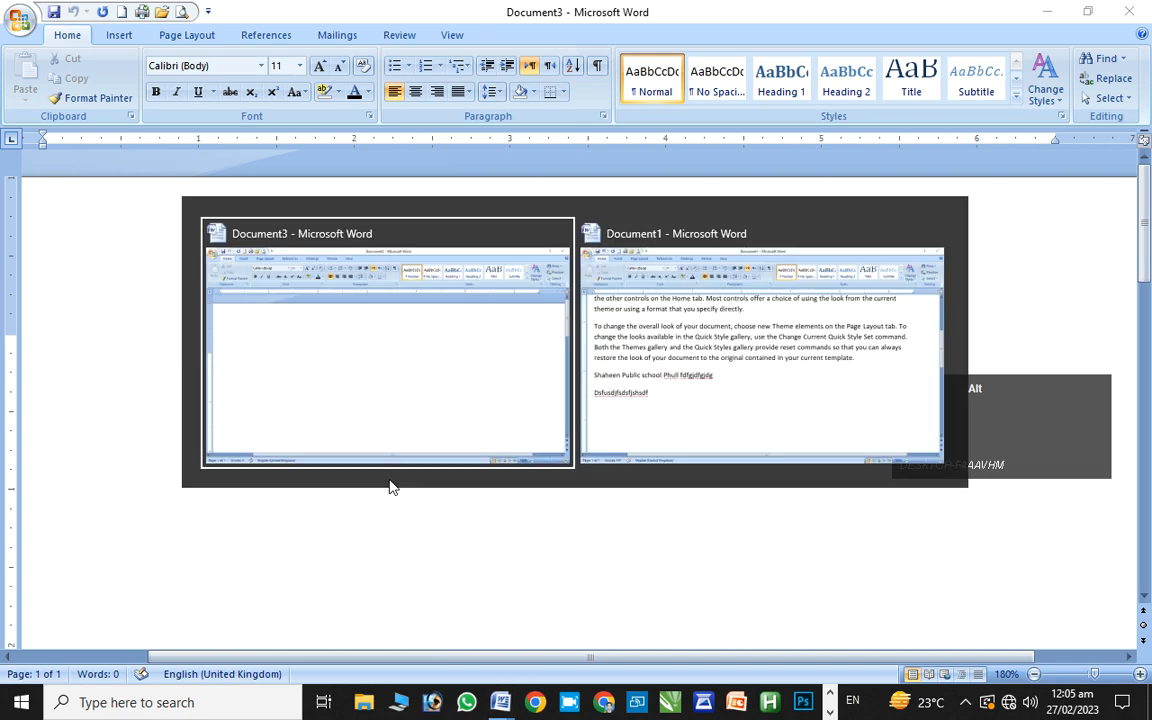
pyautogui.hotkey('alt', 'Tab')
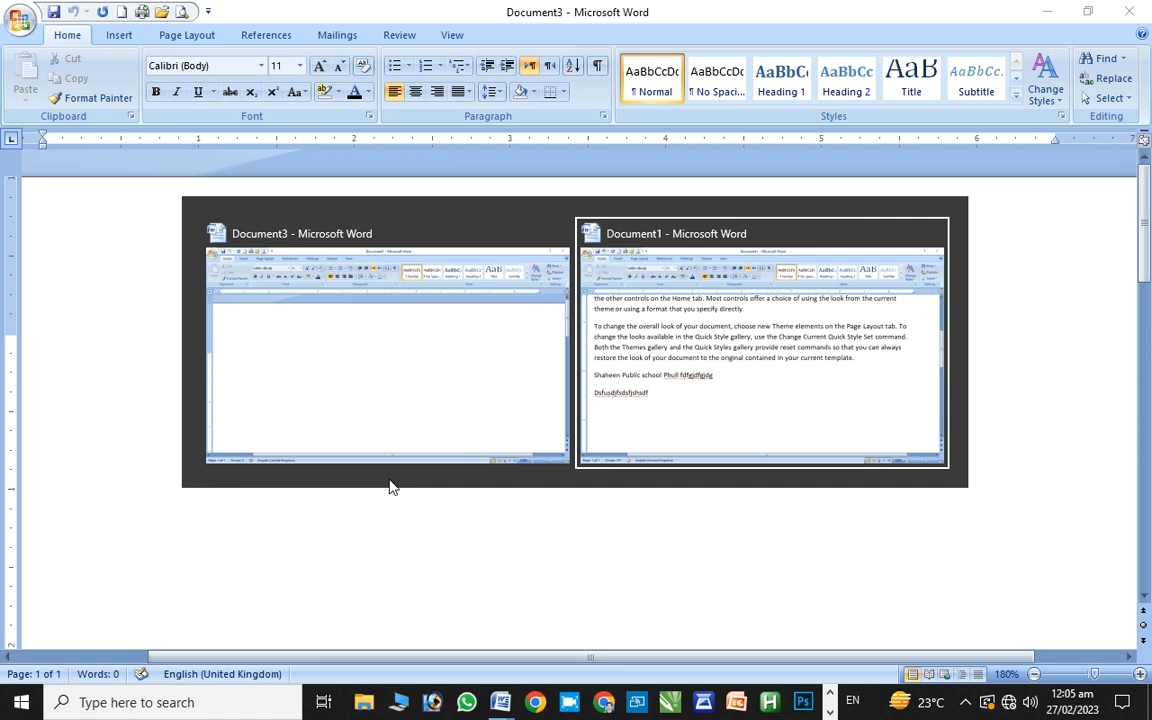
pyautogui.hotkey('alt', 'Tab')
pyautogui.hotkey('alt', 'Tab')
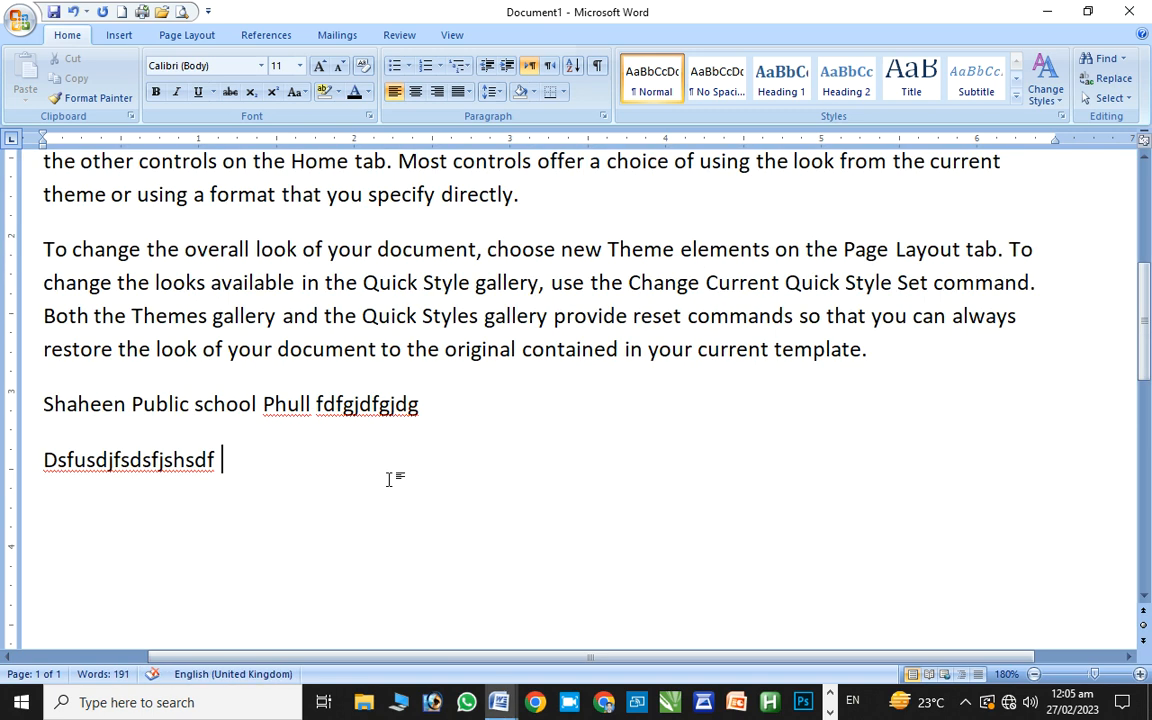
pyautogui.hotkey('alt', 'Tab')
pyautogui.hotkey('alt', 'Tab')
pyautogui.hotkey('alt', 'Tab')
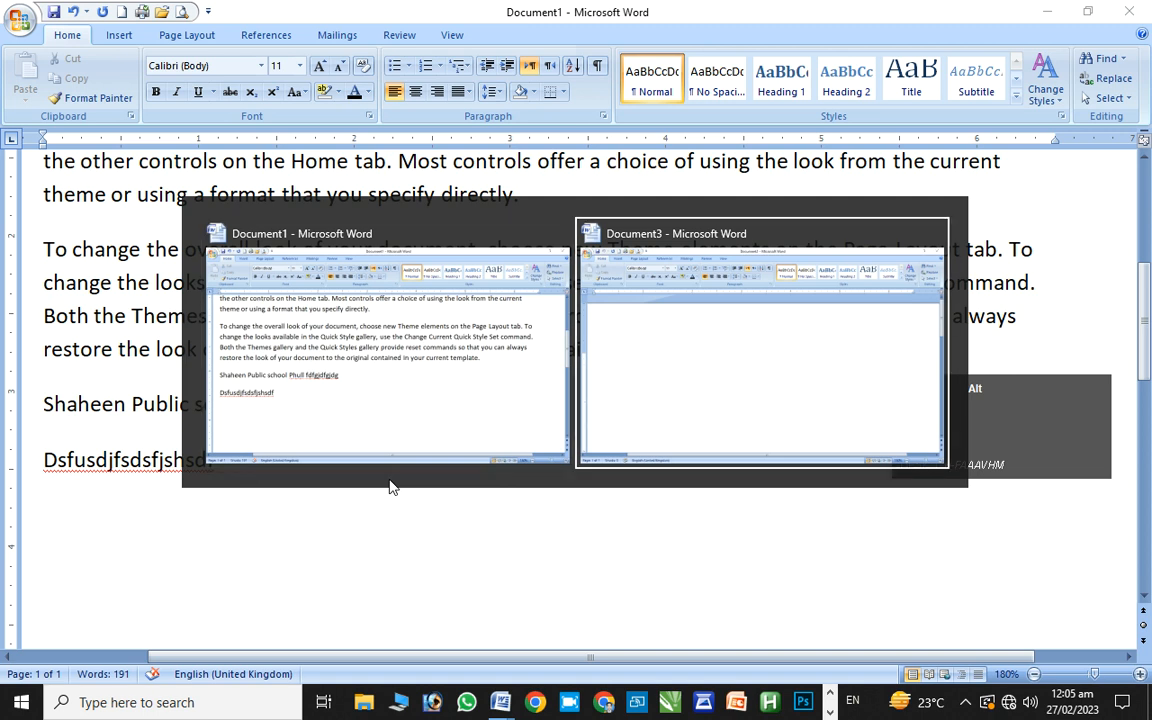
pyautogui.hotkey('alt', 'Tab')
pyautogui.press('ctrl')
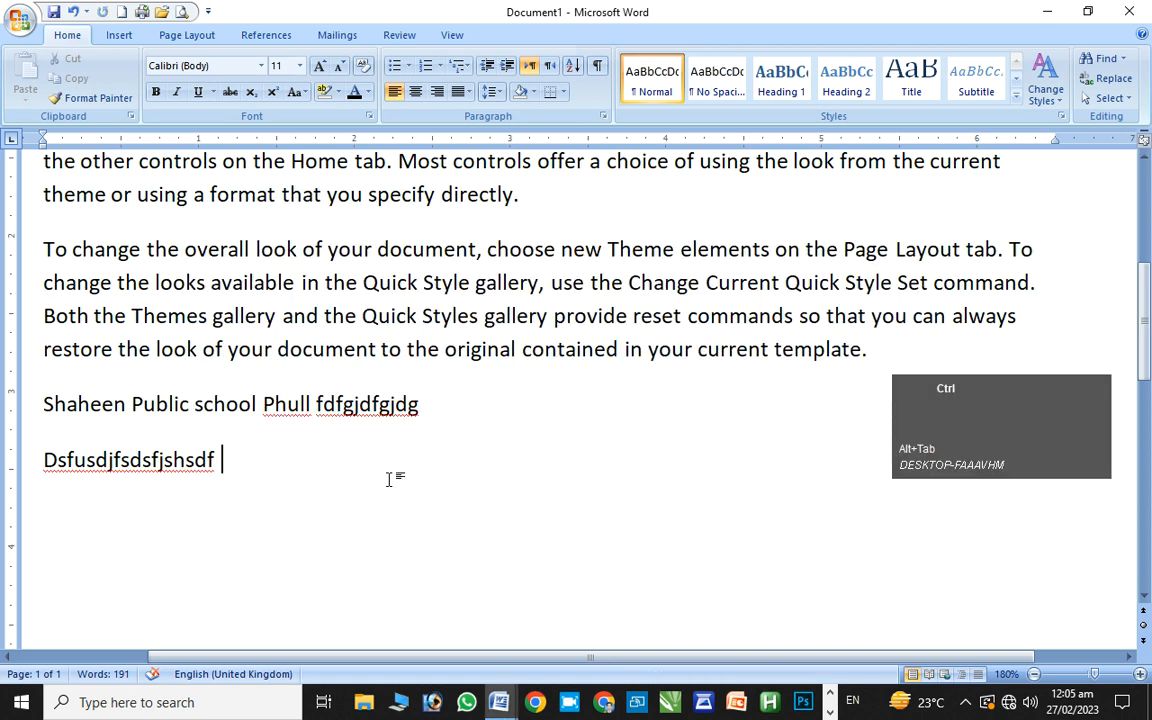
pyautogui.hotkey('ctrl', 'F6')
pyautogui.hotkey('ctrl', 'F6')
pyautogui.hotkey('ctrl', 'F6')
pyautogui.hotkey('ctrl', 'F6')
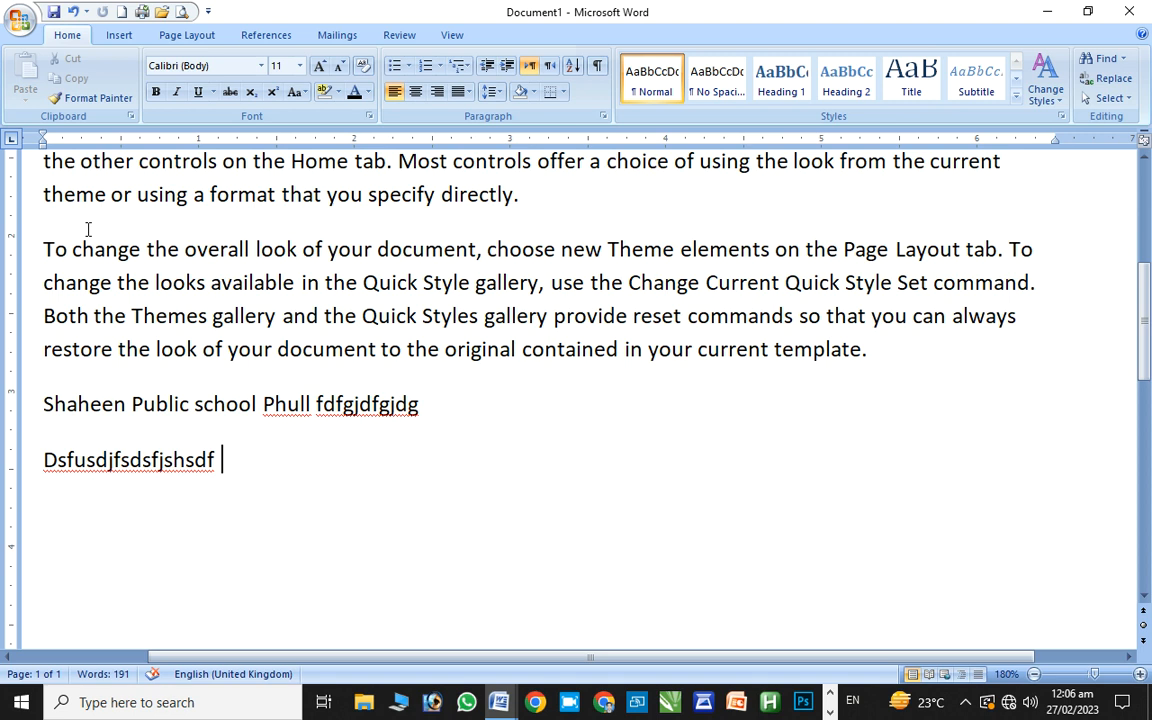
pyautogui.click(16, 18)
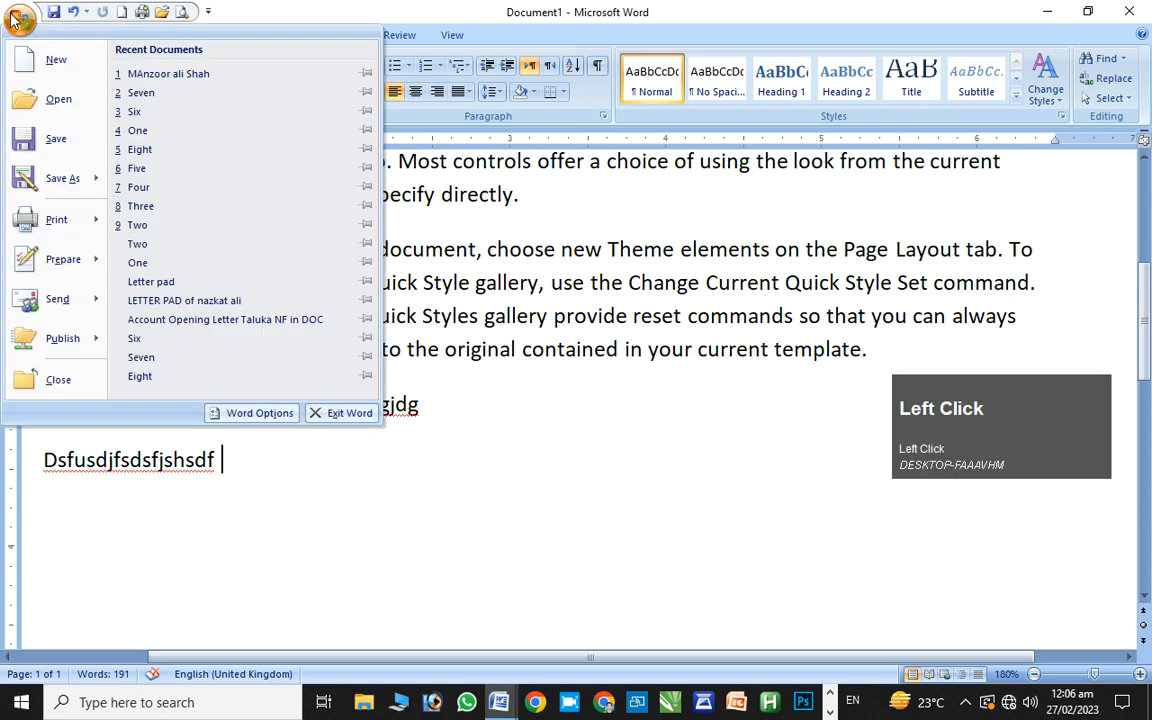
pyautogui.click(44, 99)
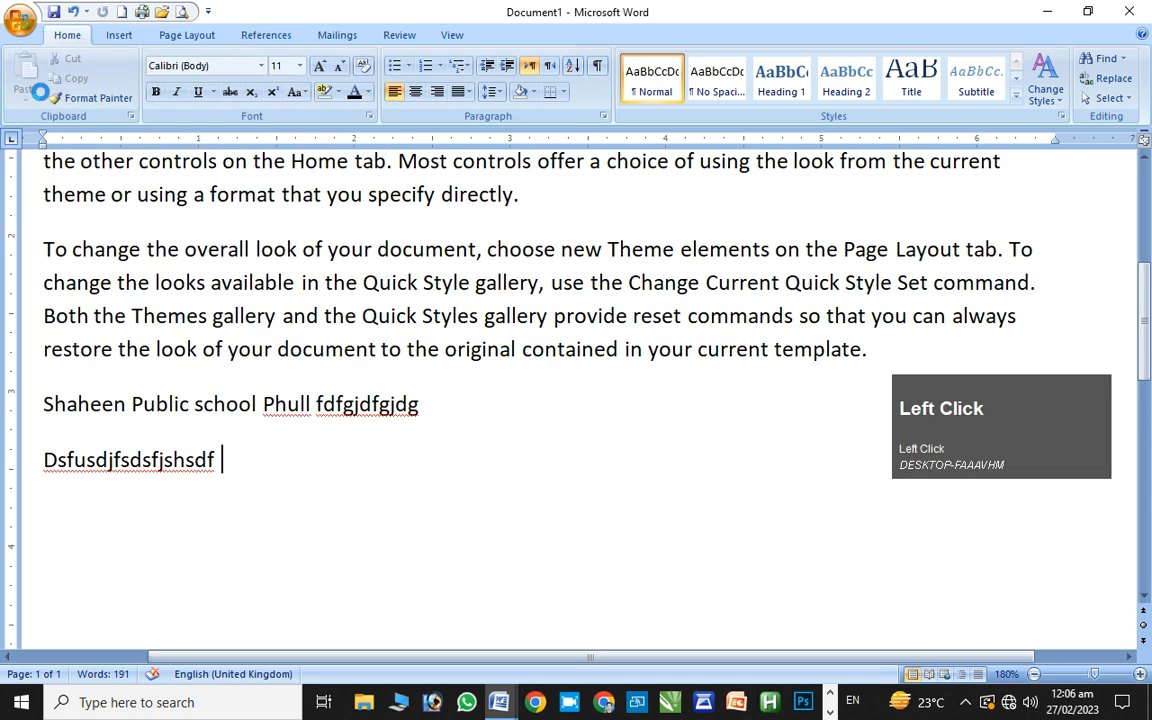
# Browse the Documents folder and open the Class KG English Notes file
pyautogui.click(18, 24)
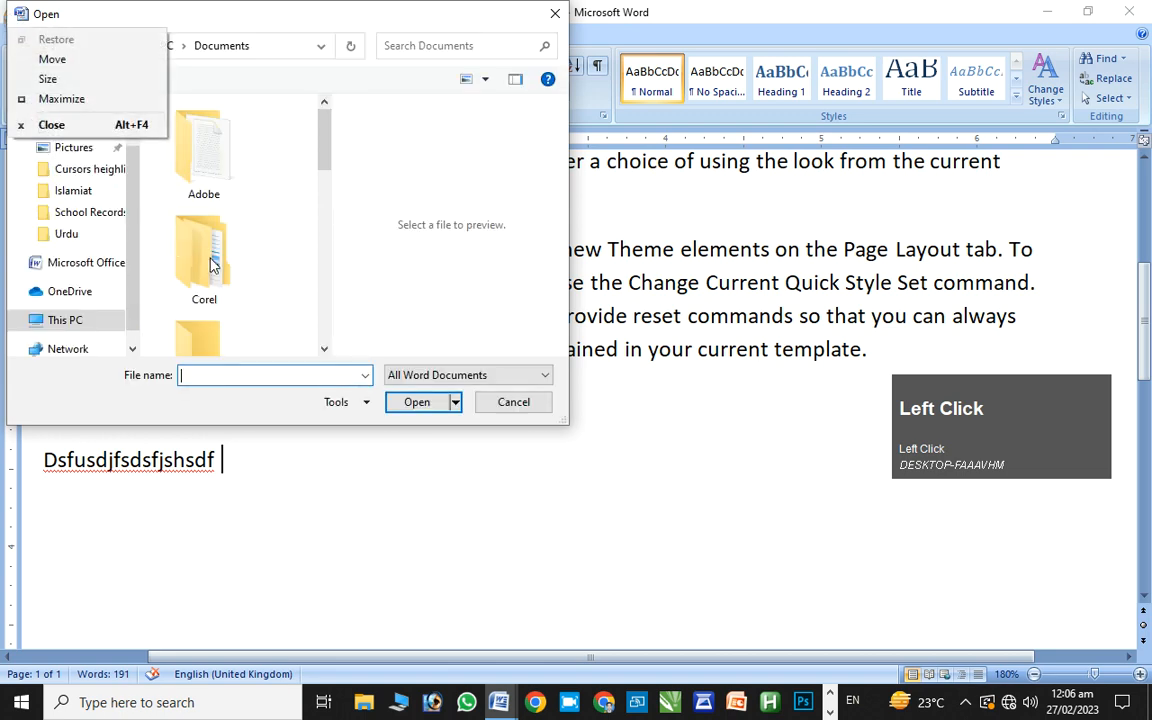
pyautogui.scroll(-3, 118, 150)
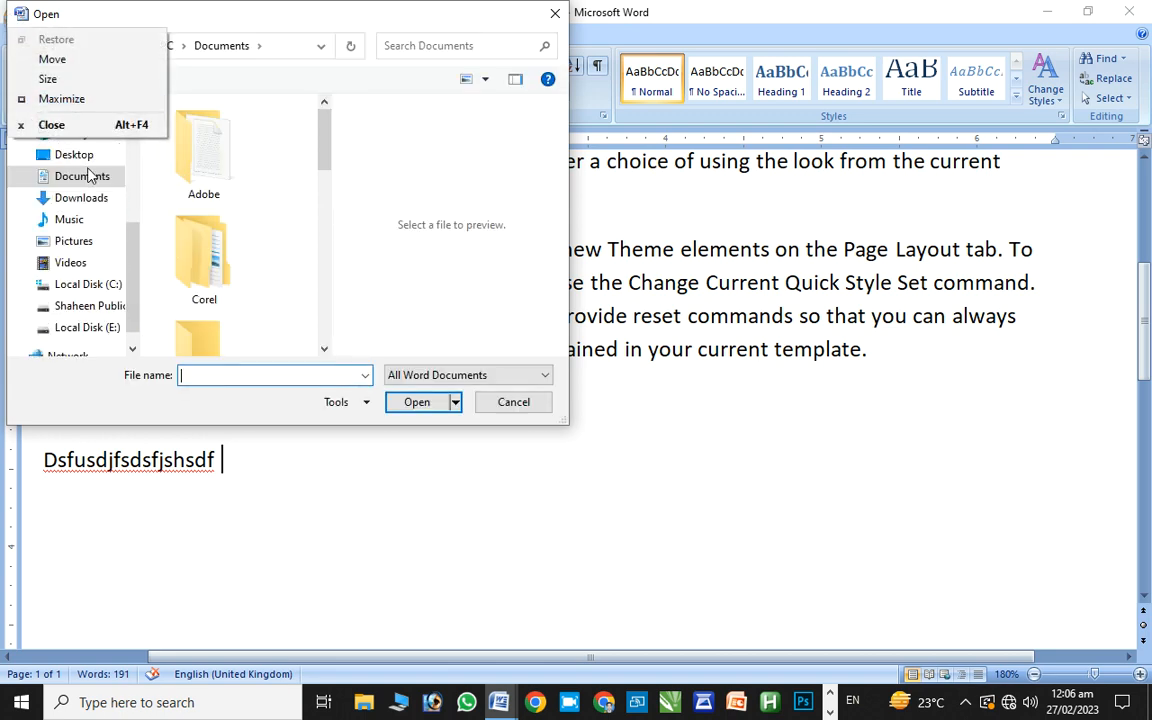
pyautogui.moveTo(326, 175); pyautogui.dragTo(322, 316)
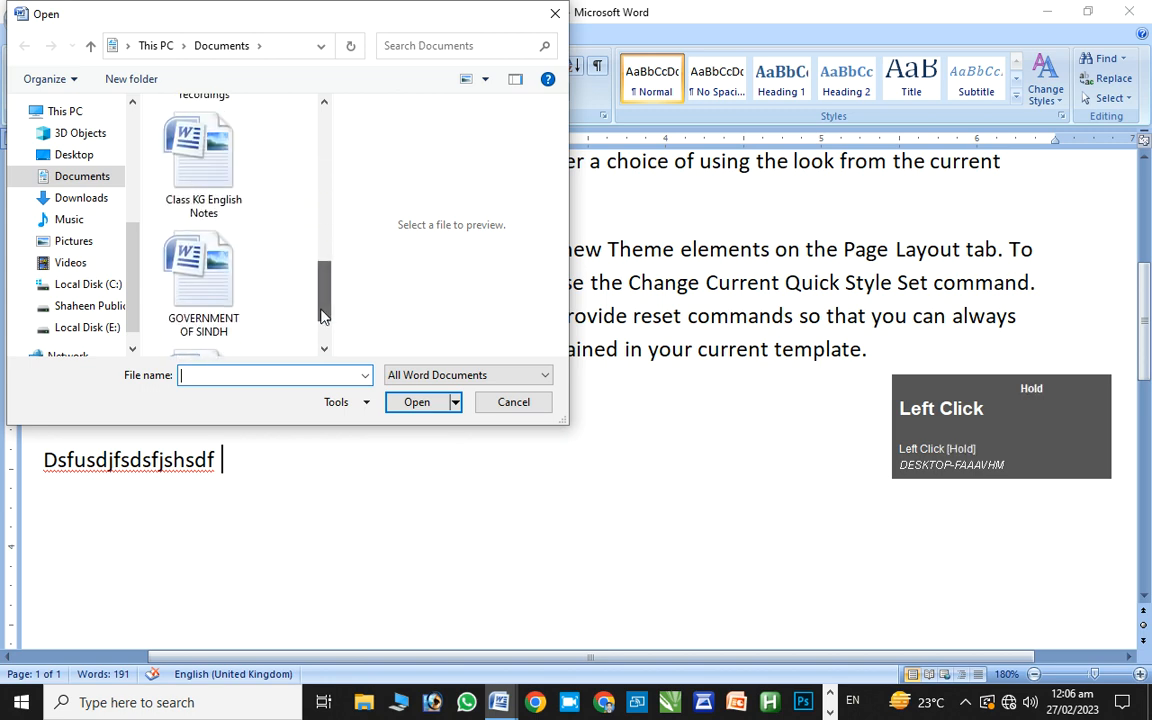
pyautogui.click(213, 192)
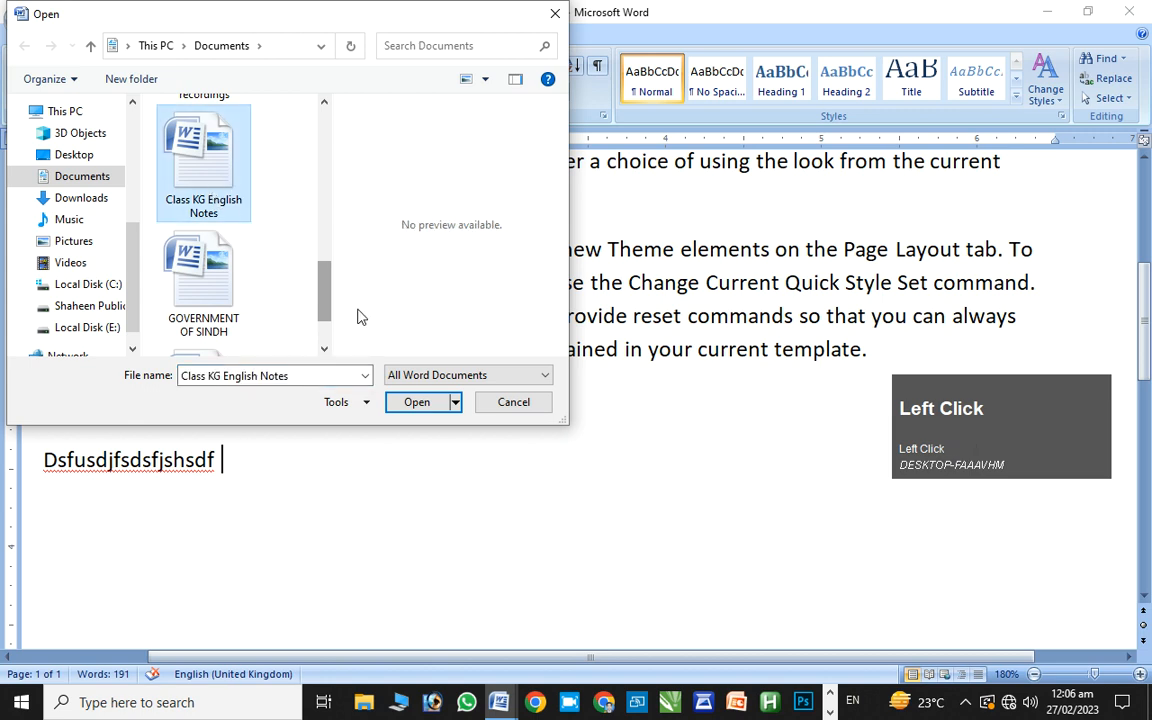
pyautogui.click(411, 401)
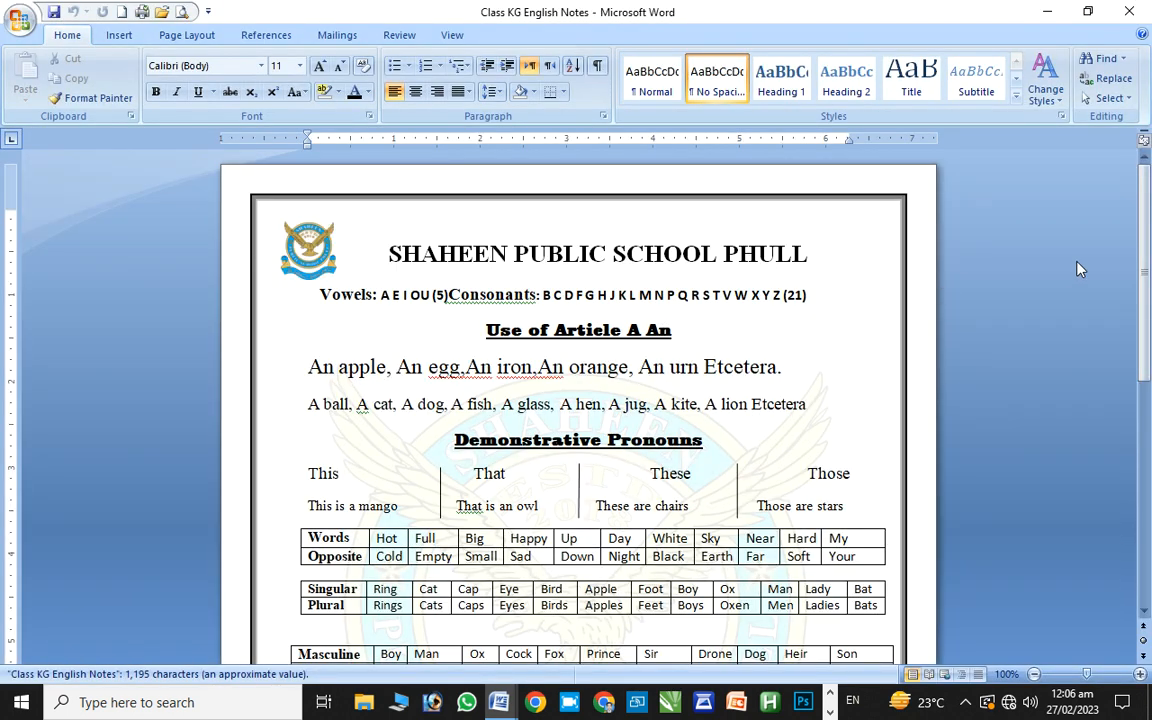
# Look over the Class KG English Notes worksheet, then switch to Document1 with Ctrl+F6
pyautogui.moveTo(1148, 252); pyautogui.dragTo(1143, 7)
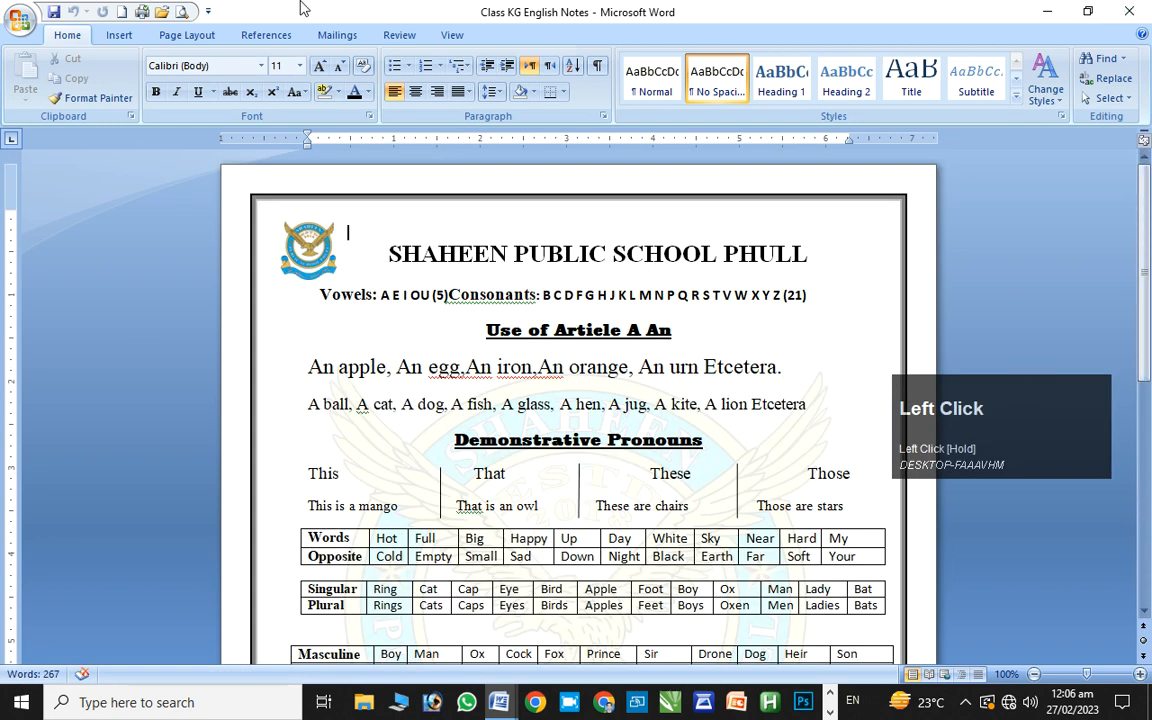
pyautogui.click(5, 8)
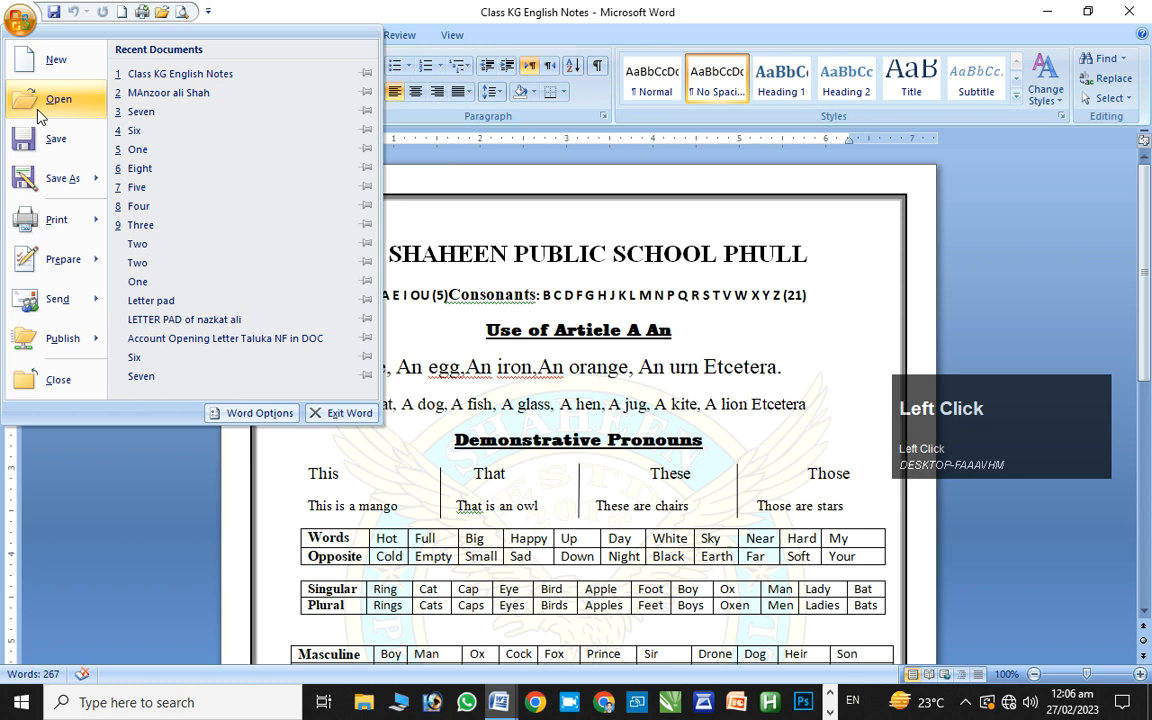
pyautogui.click(392, 14)
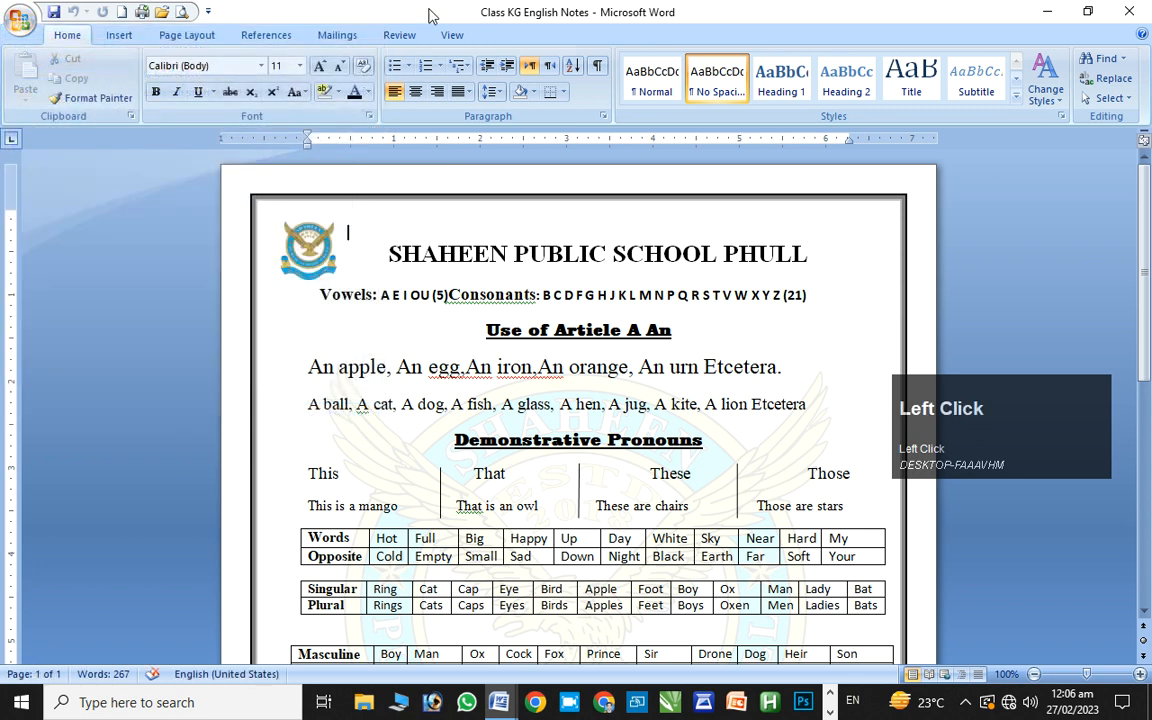
pyautogui.click(430, 15)
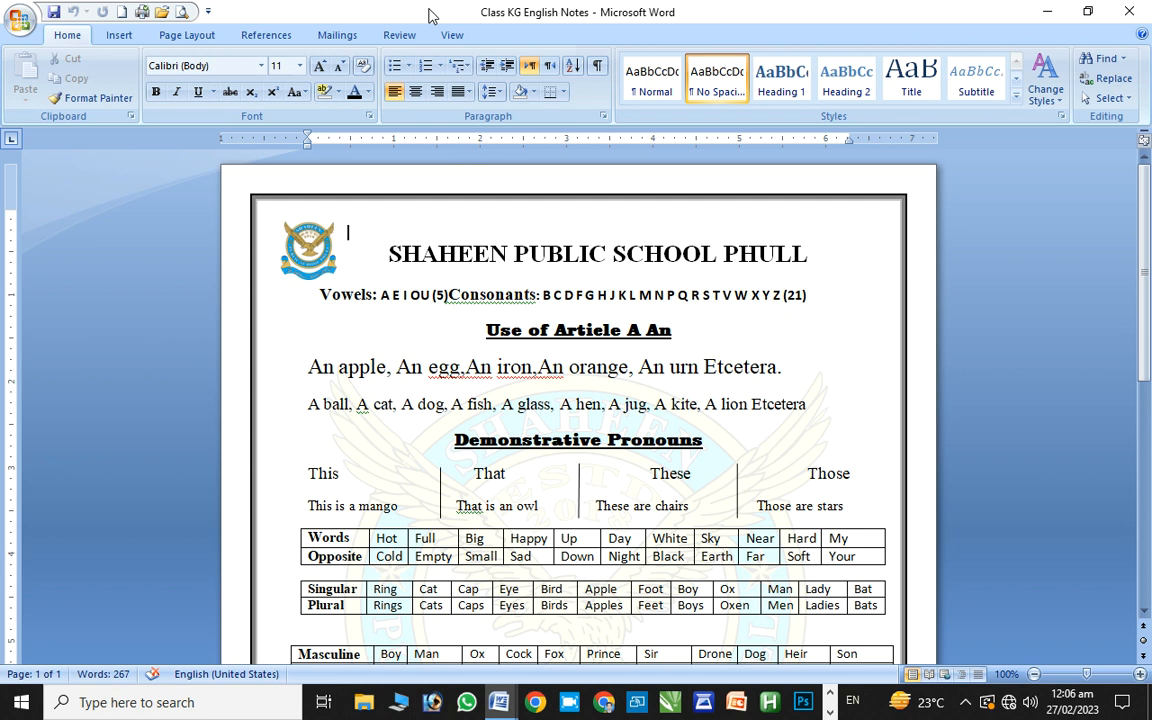
pyautogui.keyDown('ctrl'); pyautogui.click(352, 312); pyautogui.keyUp('ctrl')
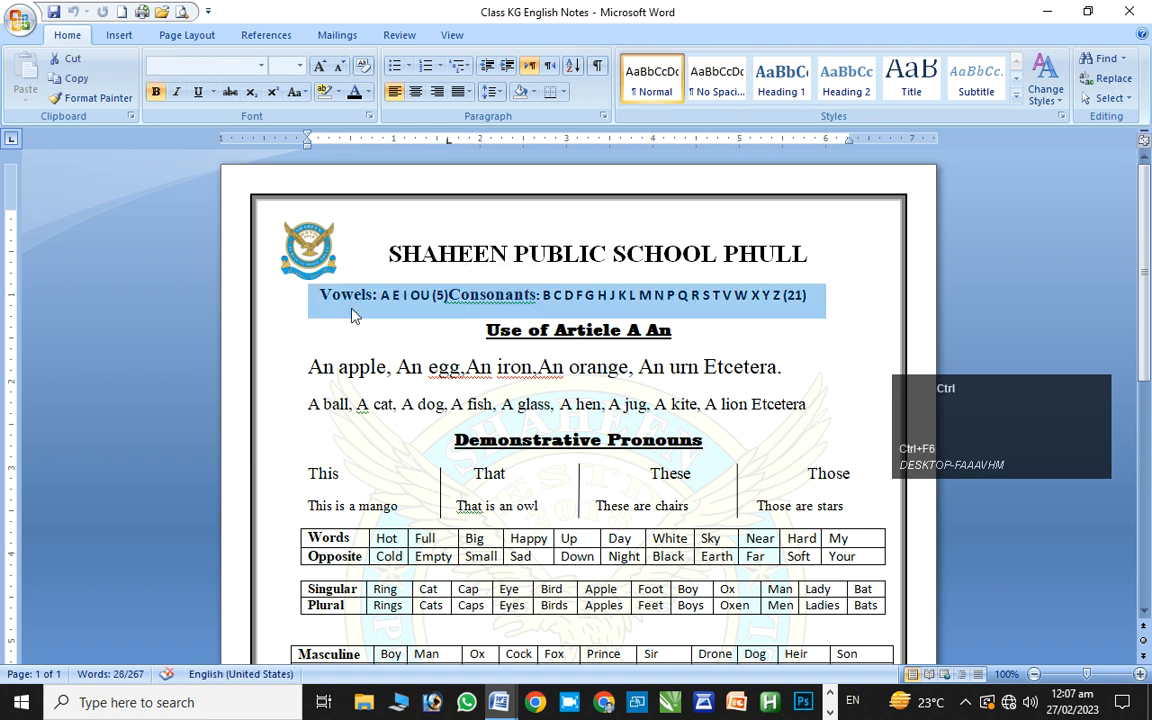
pyautogui.hotkey('ctrl', 'F6')
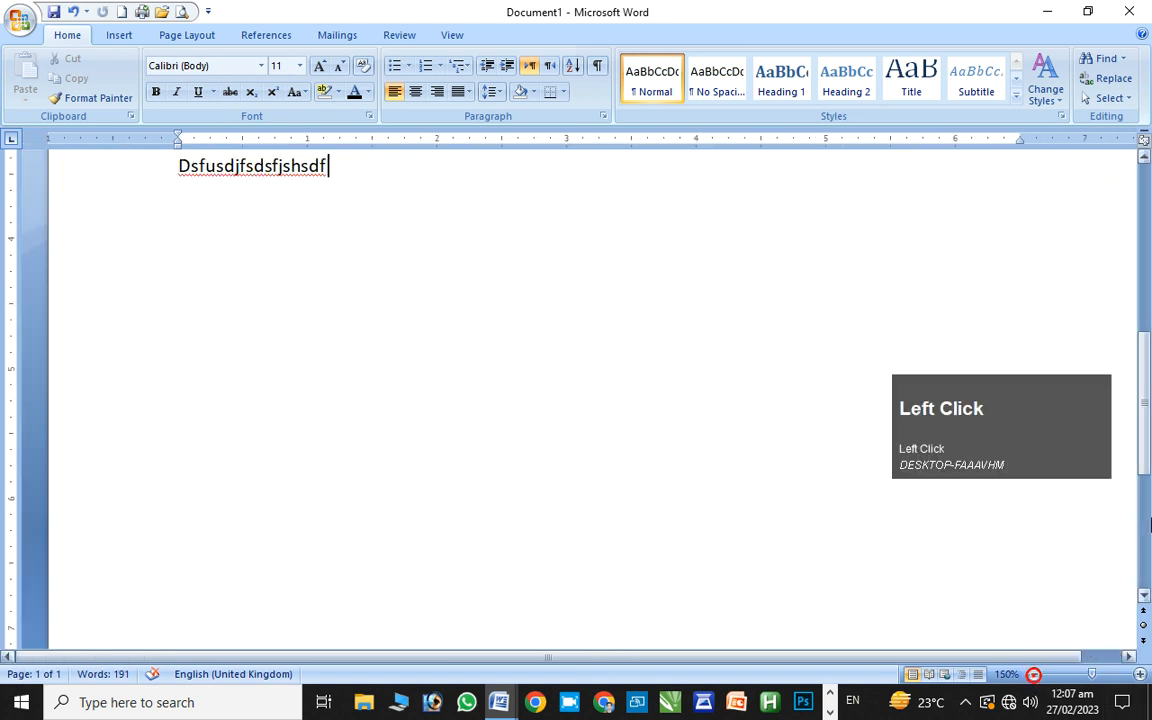
# Delete the overall-look paragraph, the 'Shaheen Public school Phull' line and the Dsfusdjfsdsfjshsdf line
pyautogui.moveTo(1146, 420); pyautogui.dragTo(1146, 275)
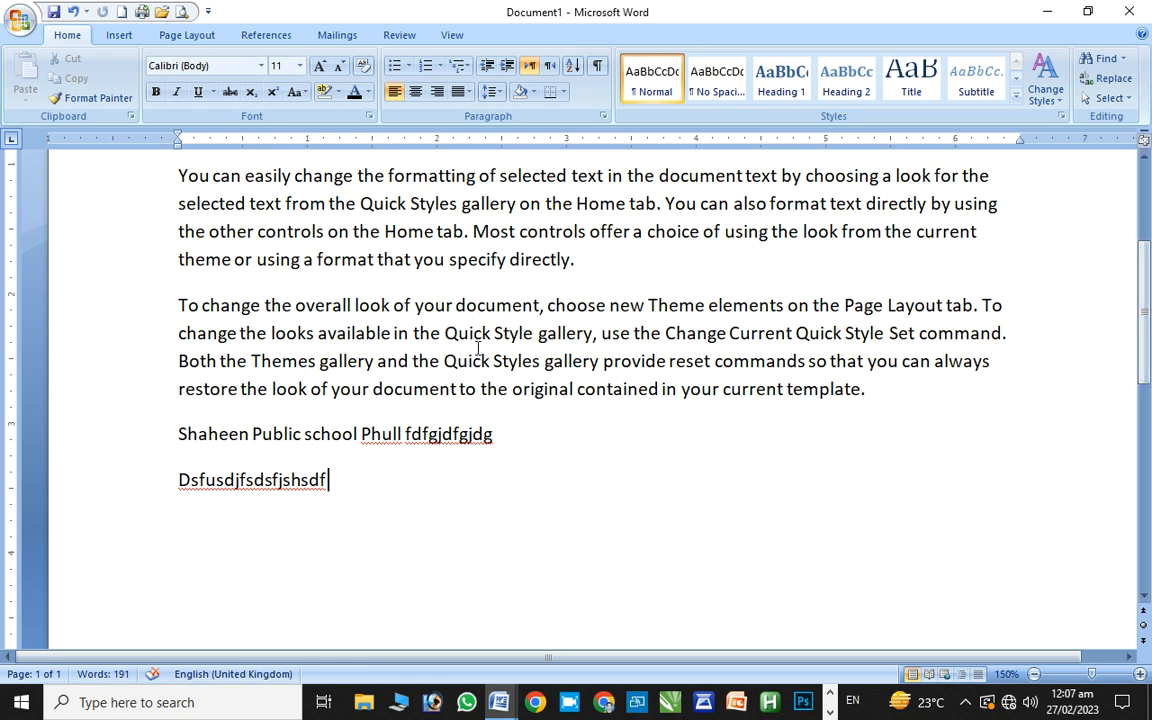
pyautogui.tripleClick(478, 348)
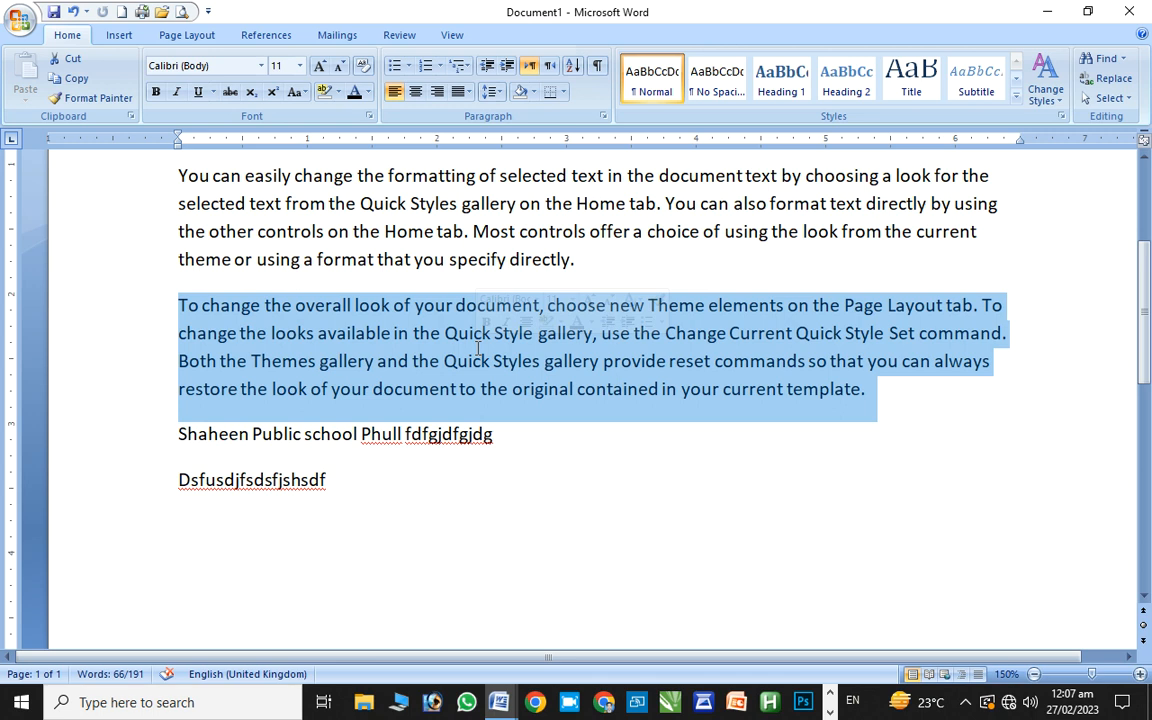
pyautogui.press('BackSpace')
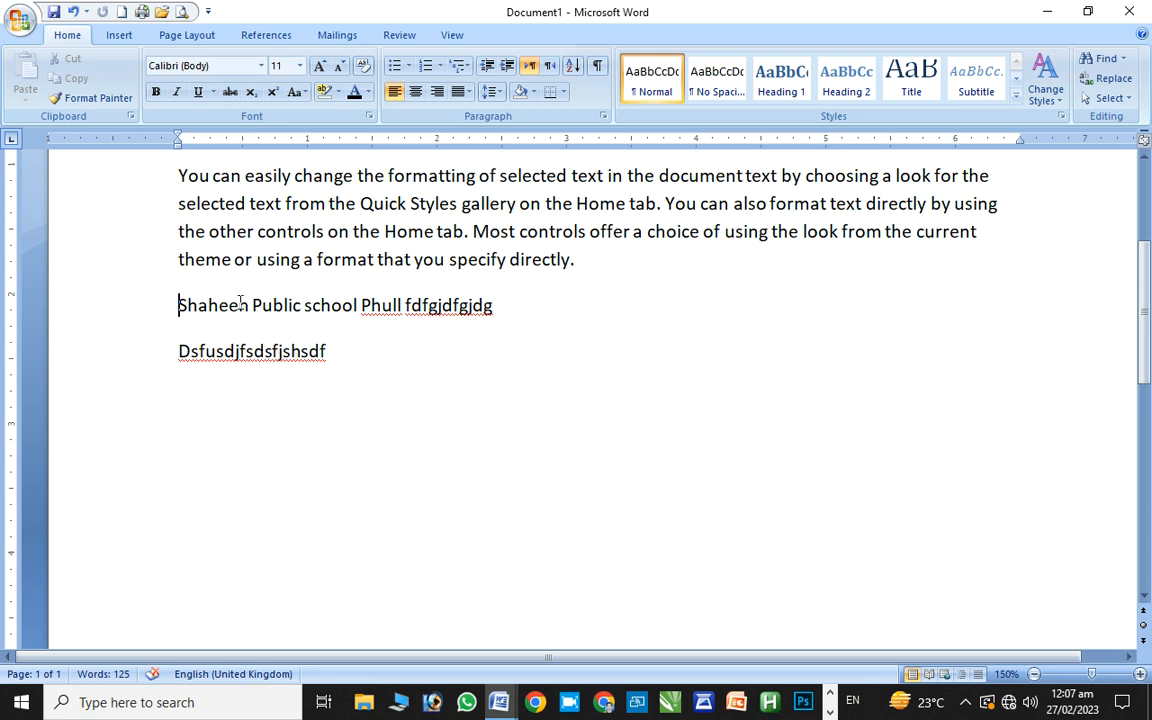
pyautogui.tripleClick(240, 305)
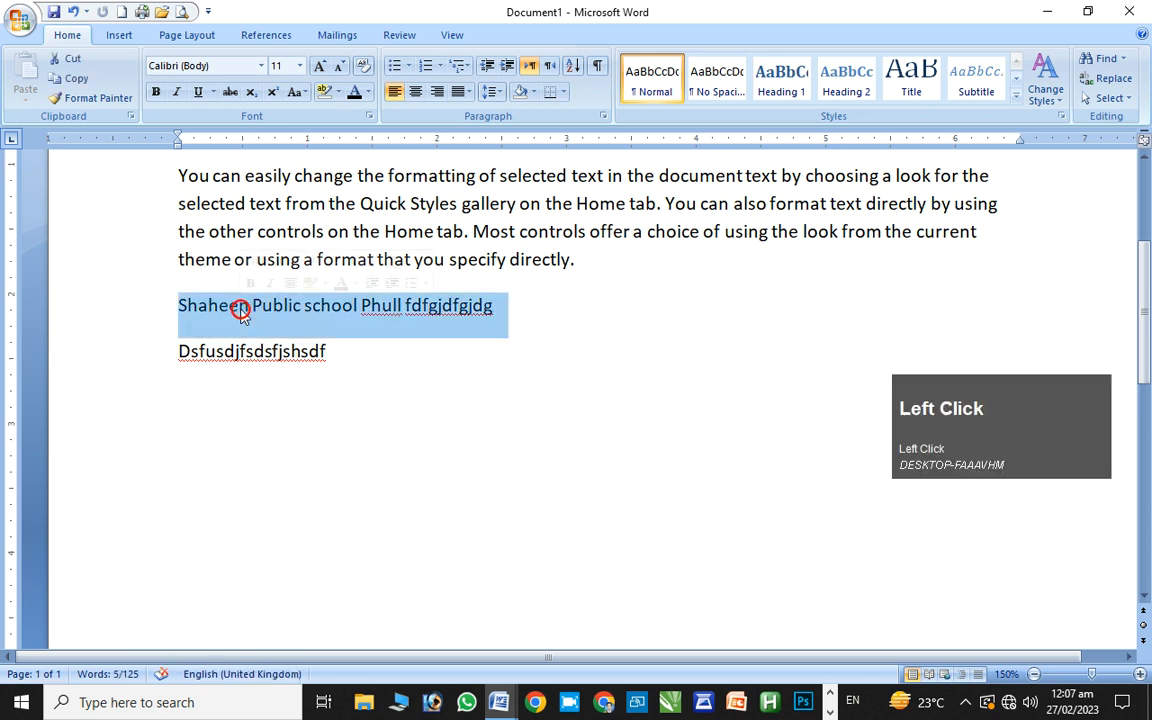
pyautogui.press('BackSpace')
pyautogui.tripleClick(245, 310)
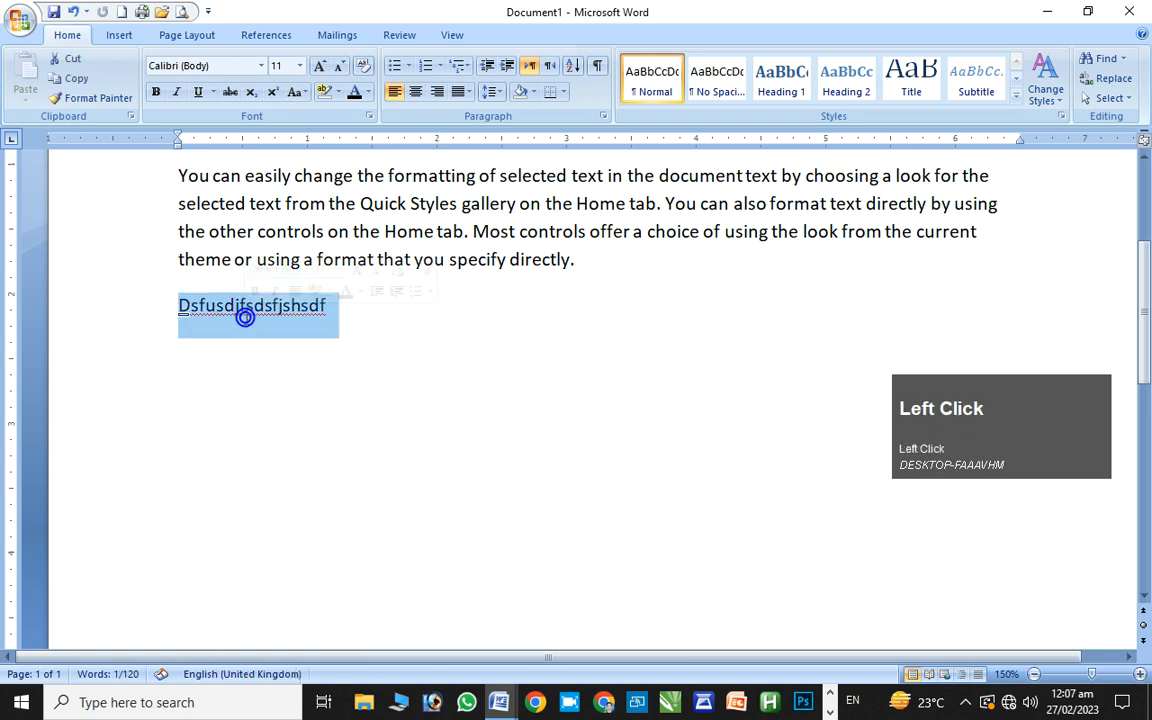
pyautogui.press('BackSpace')
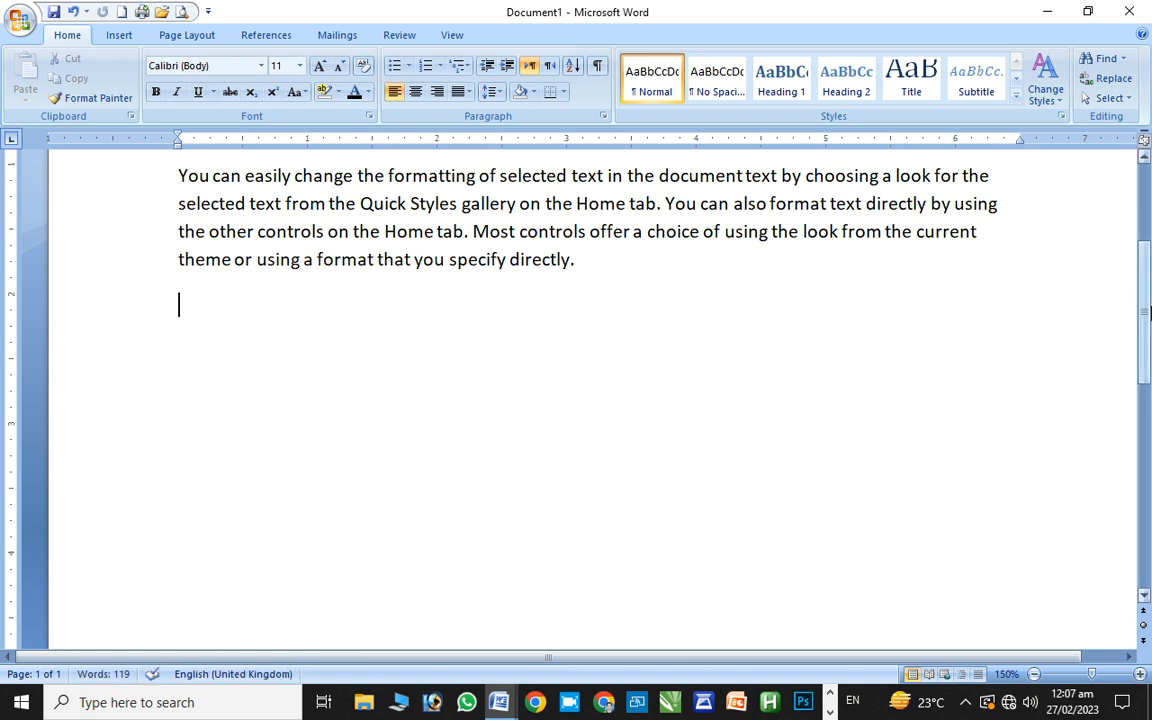
# Insert an empty line above the first paragraph of Document1
pyautogui.moveTo(1144, 304); pyautogui.dragTo(1144, 211)
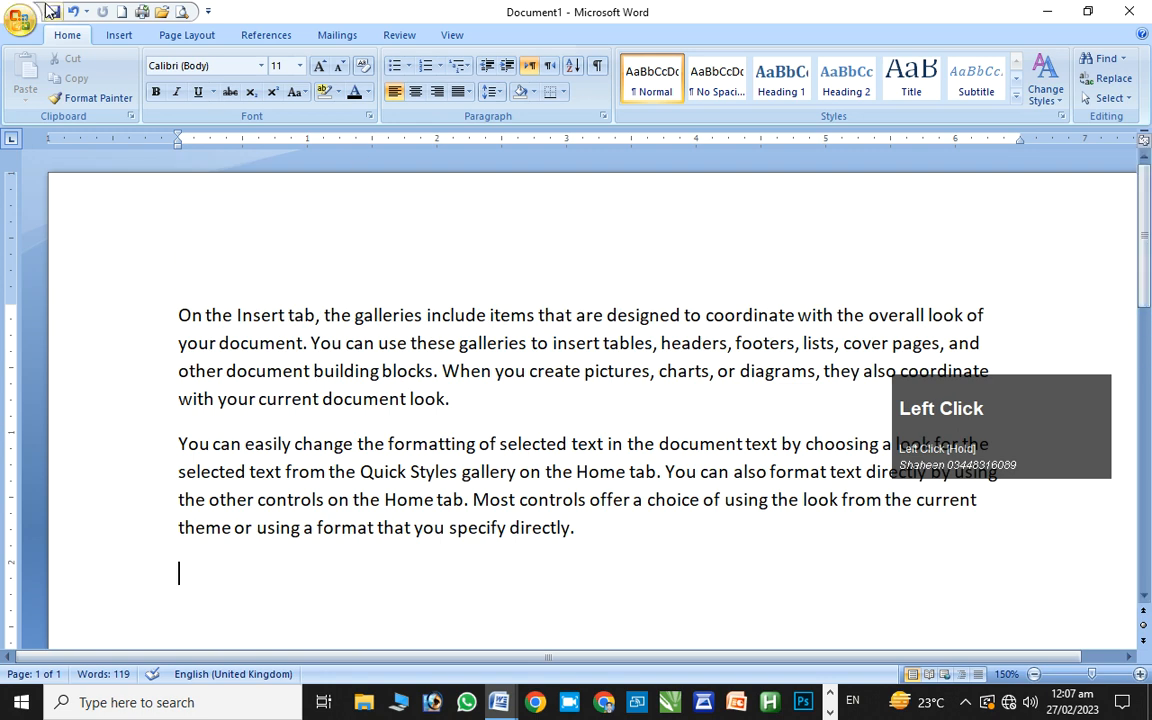
pyautogui.click(20, 20)
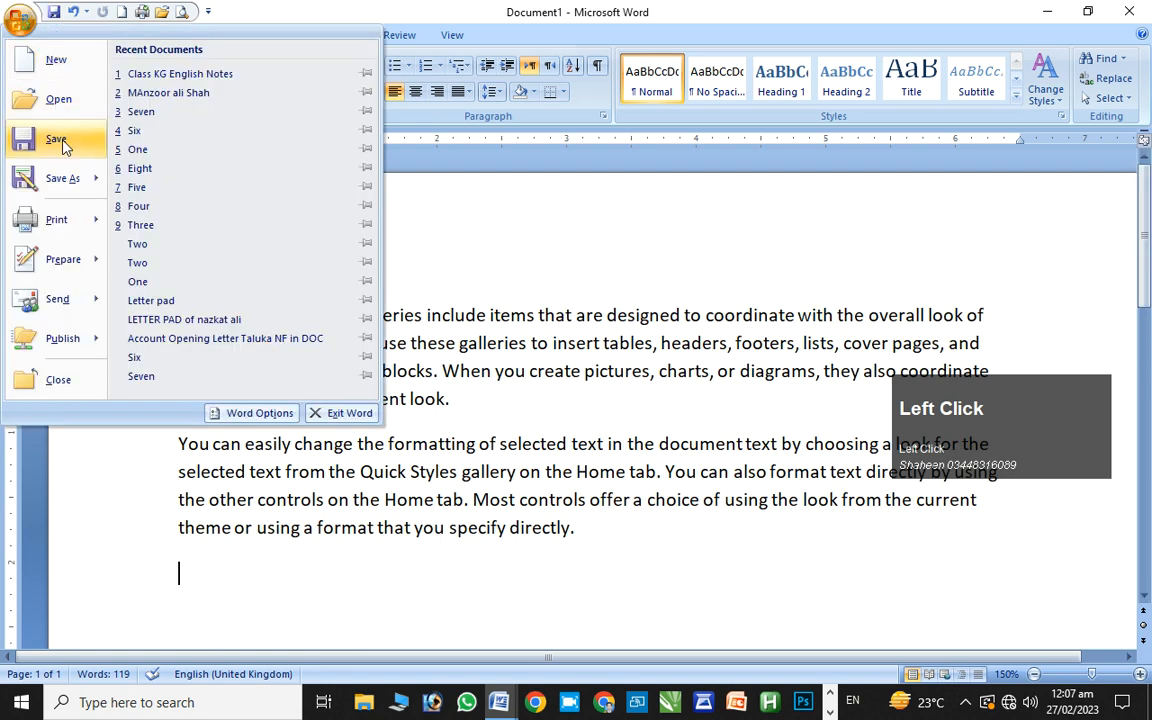
pyautogui.click(427, 205)
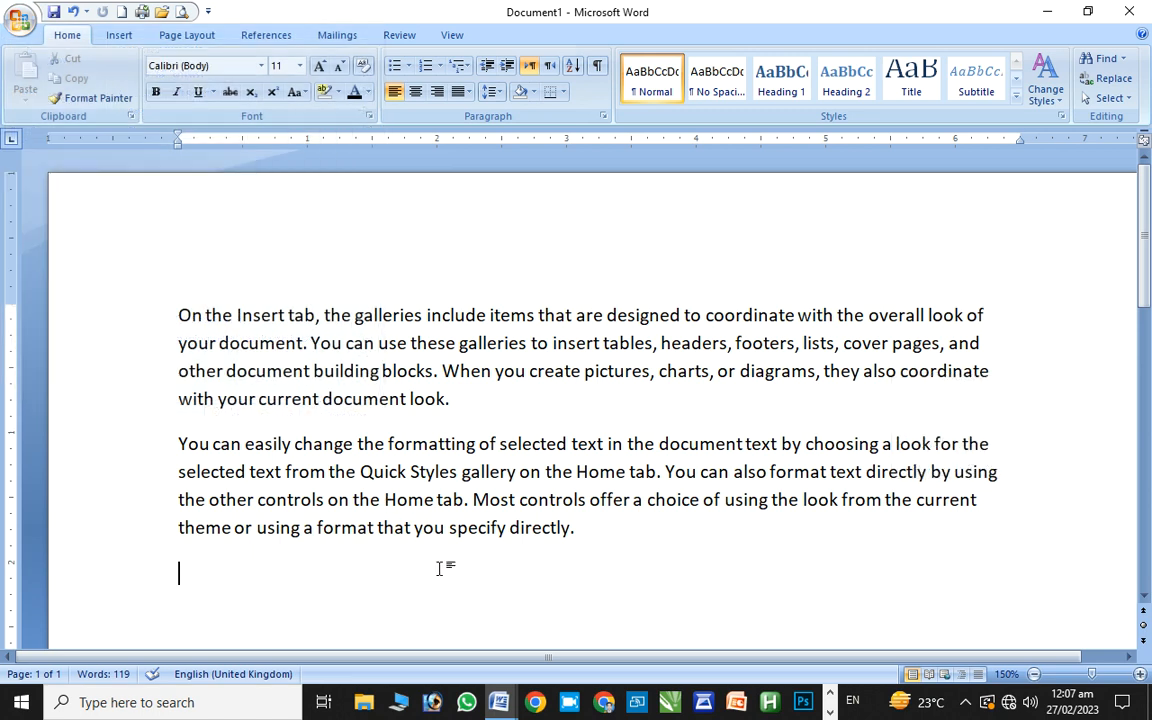
pyautogui.click(405, 305)
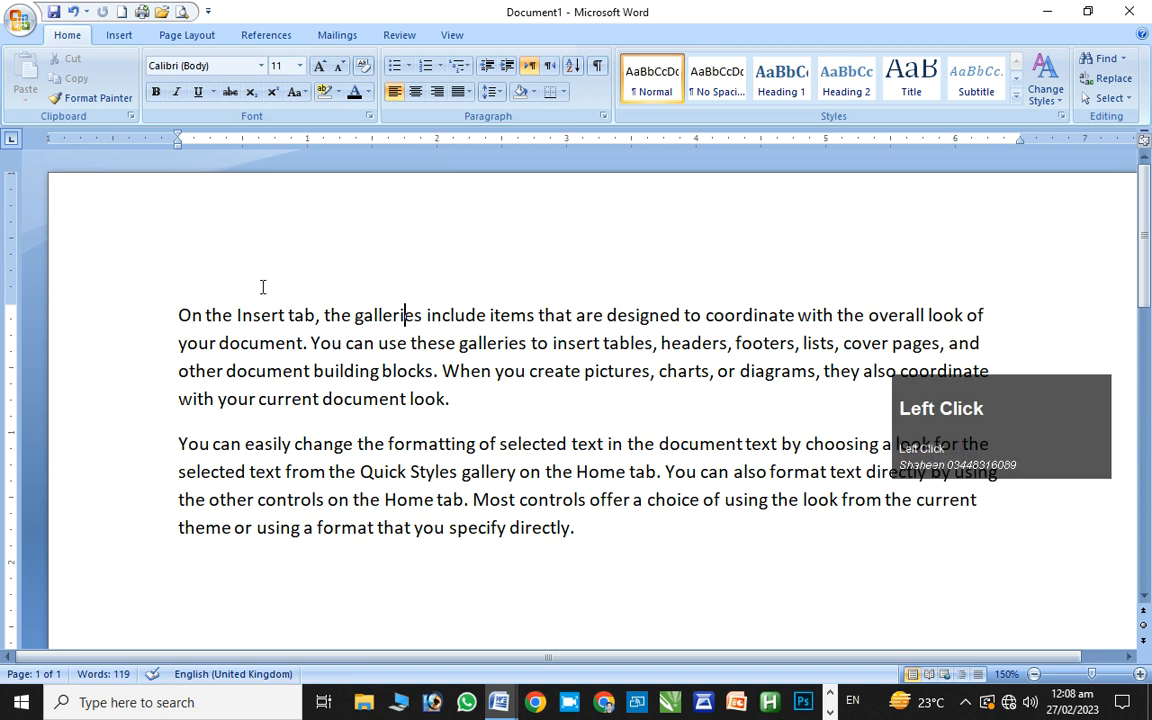
pyautogui.click(178, 305)
pyautogui.press('Up')
pyautogui.press('Return')
pyautogui.press('Up')
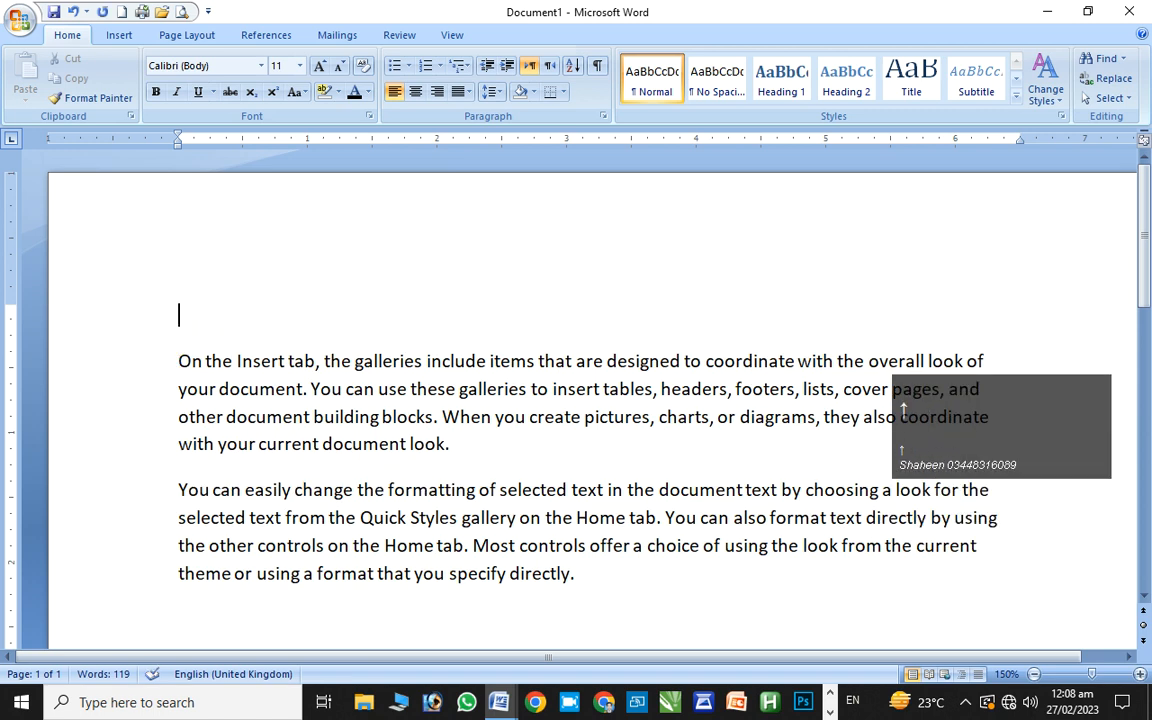
# Type the title 'Shaheen 1' on the new line and centre it
pyautogui.write('Shaheehn')
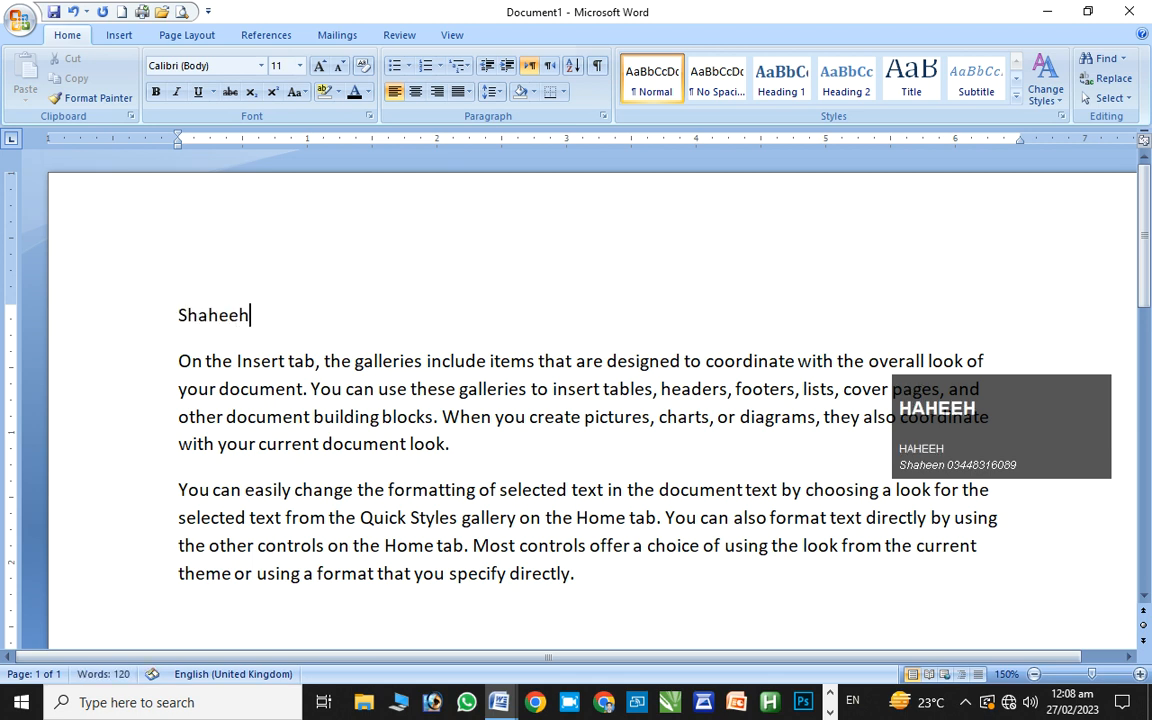
pyautogui.press('BackSpace')
pyautogui.press('BackSpace')
pyautogui.write('m')
pyautogui.press('BackSpace')
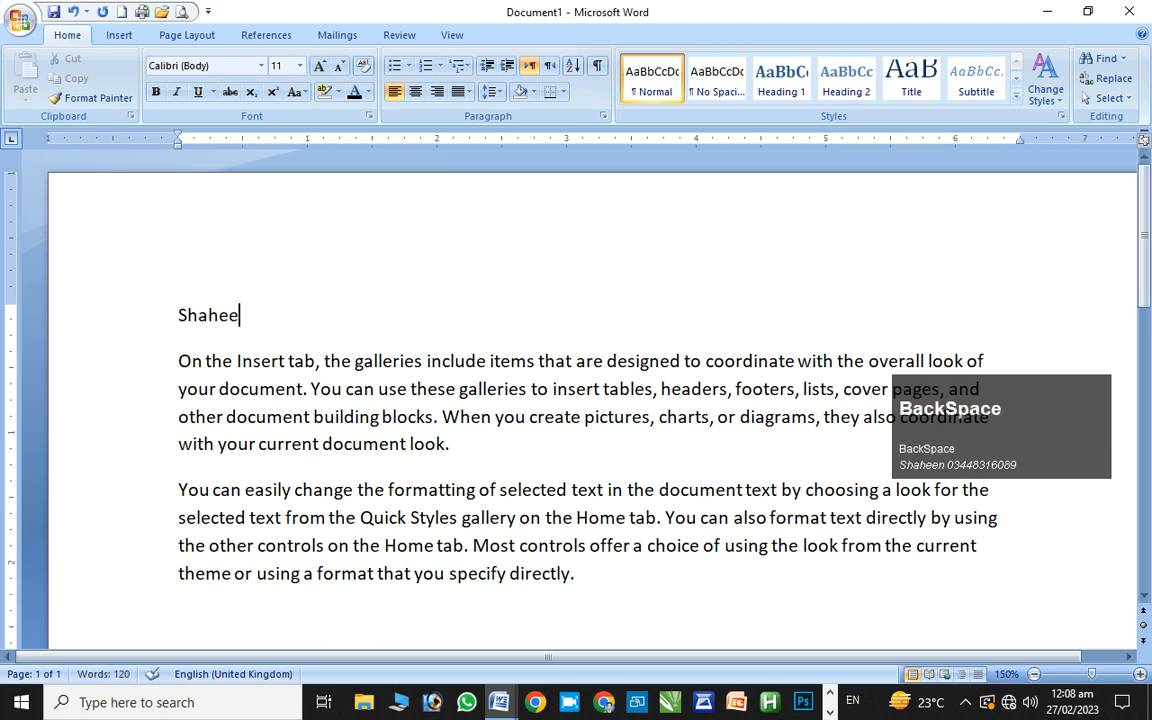
pyautogui.write('n 1')
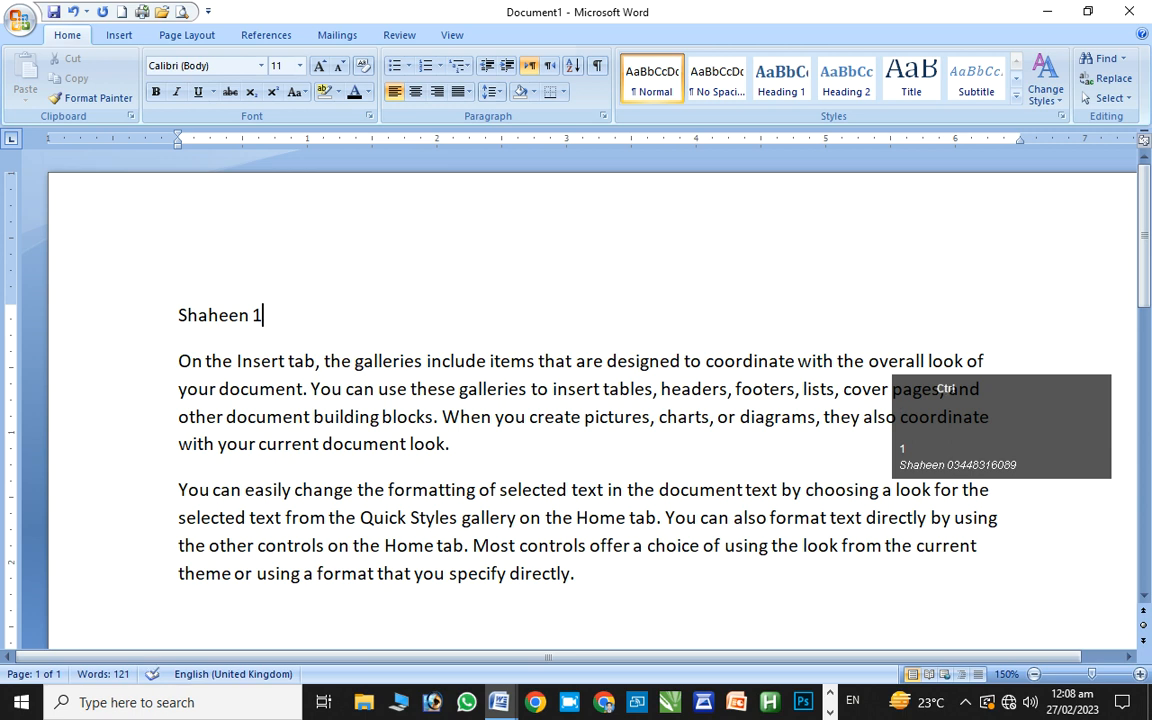
pyautogui.hotkey('ctrl', 'e')
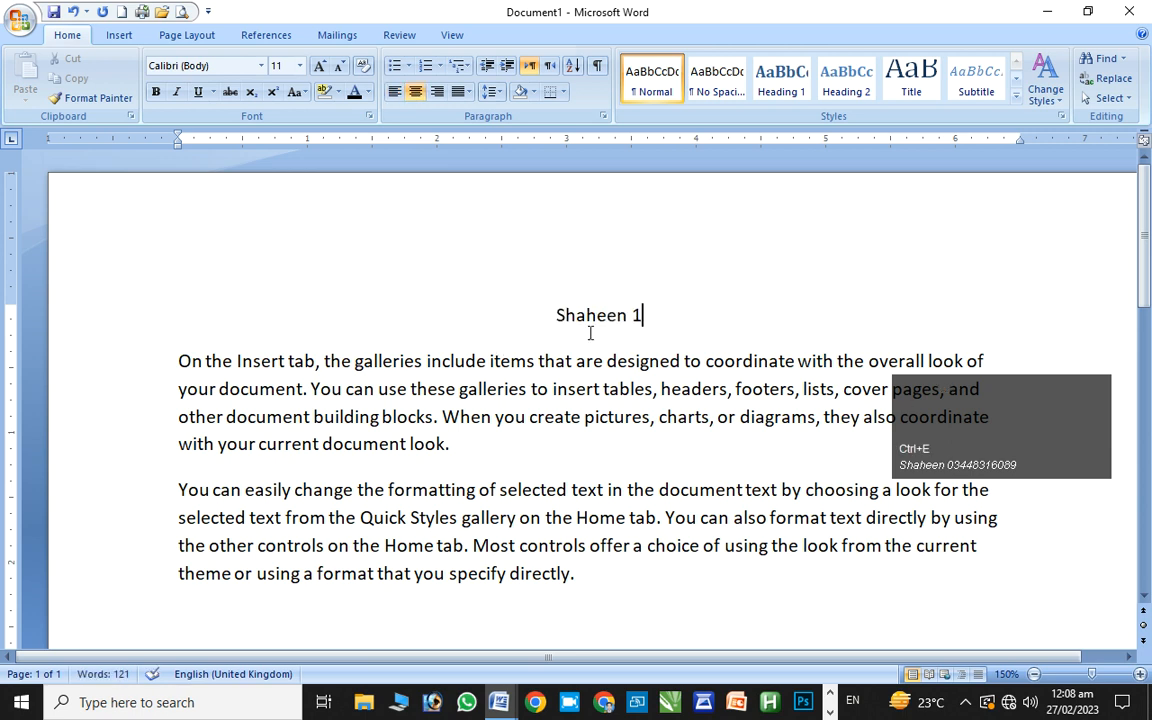
pyautogui.click(20, 21)
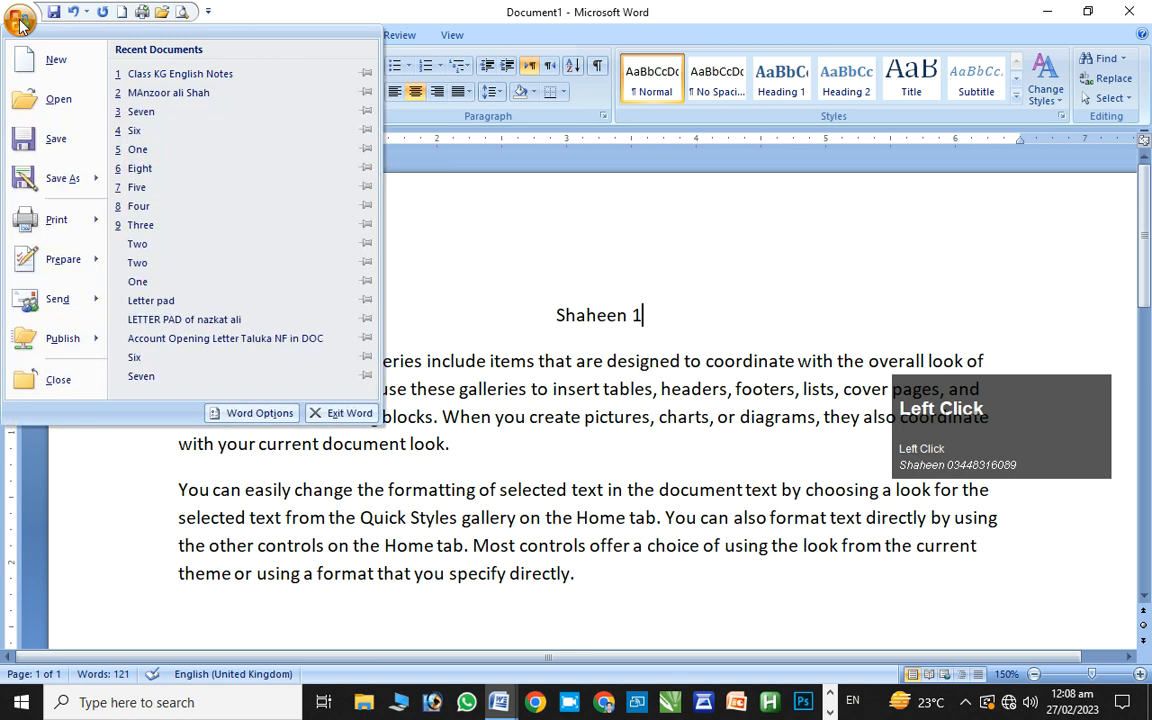
pyautogui.click(46, 134)
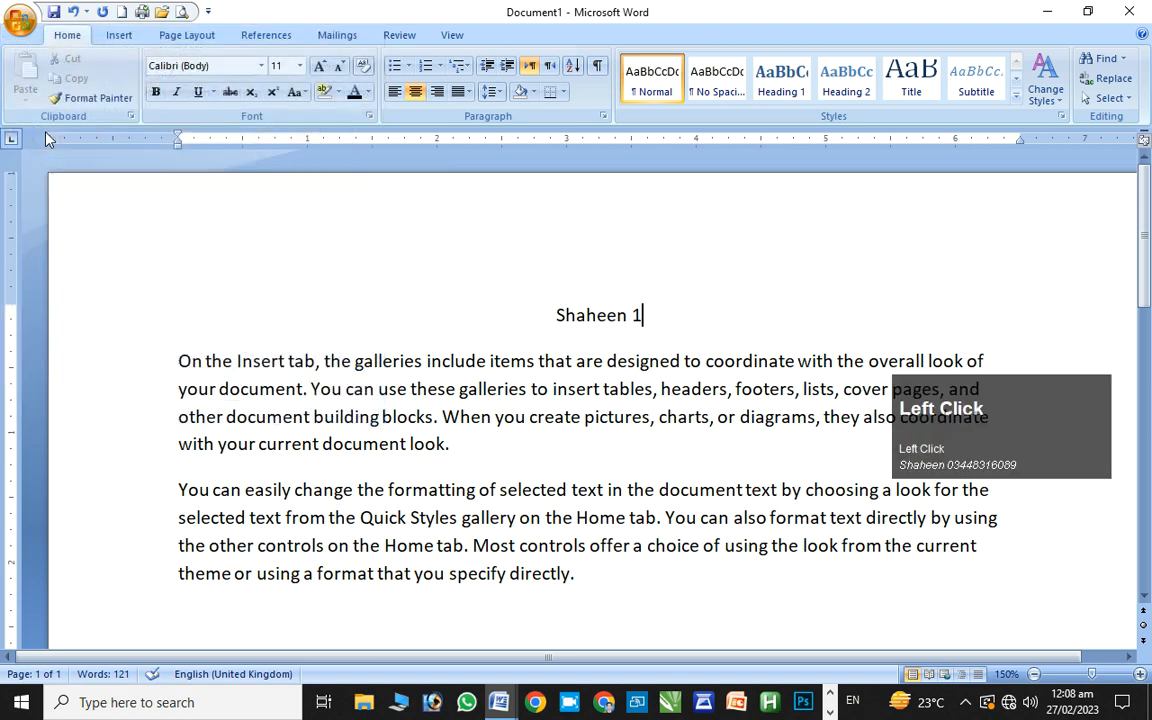
pyautogui.click(260, 421)
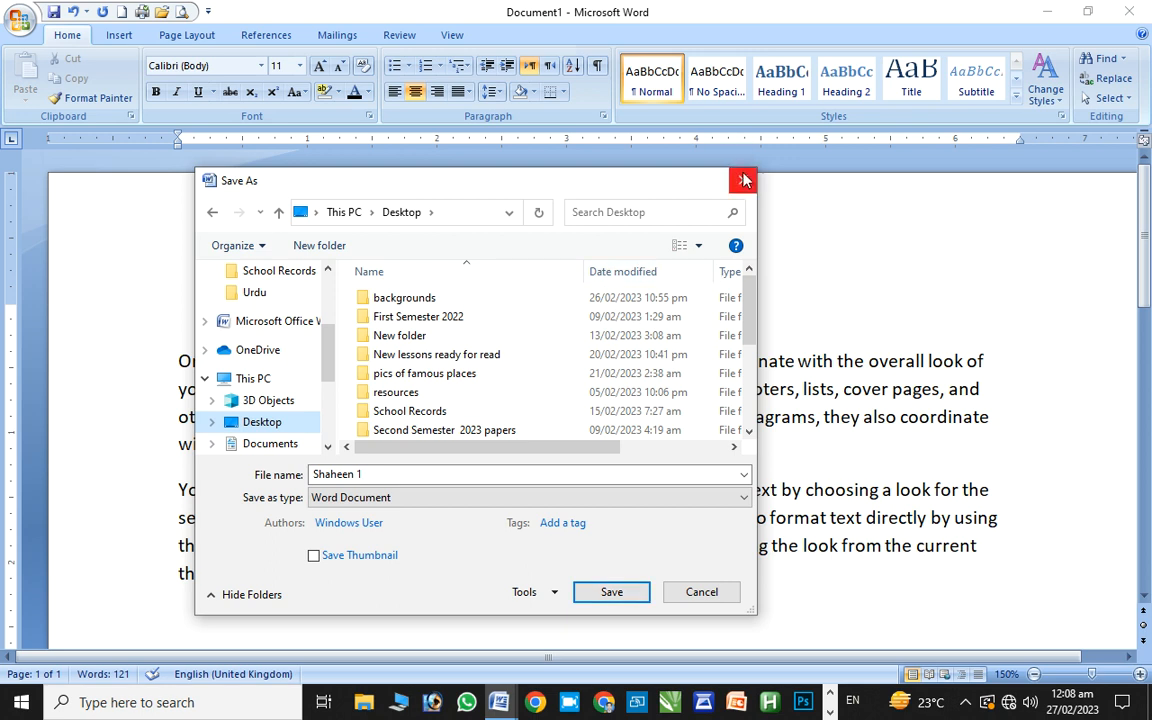
pyautogui.press('Escape')
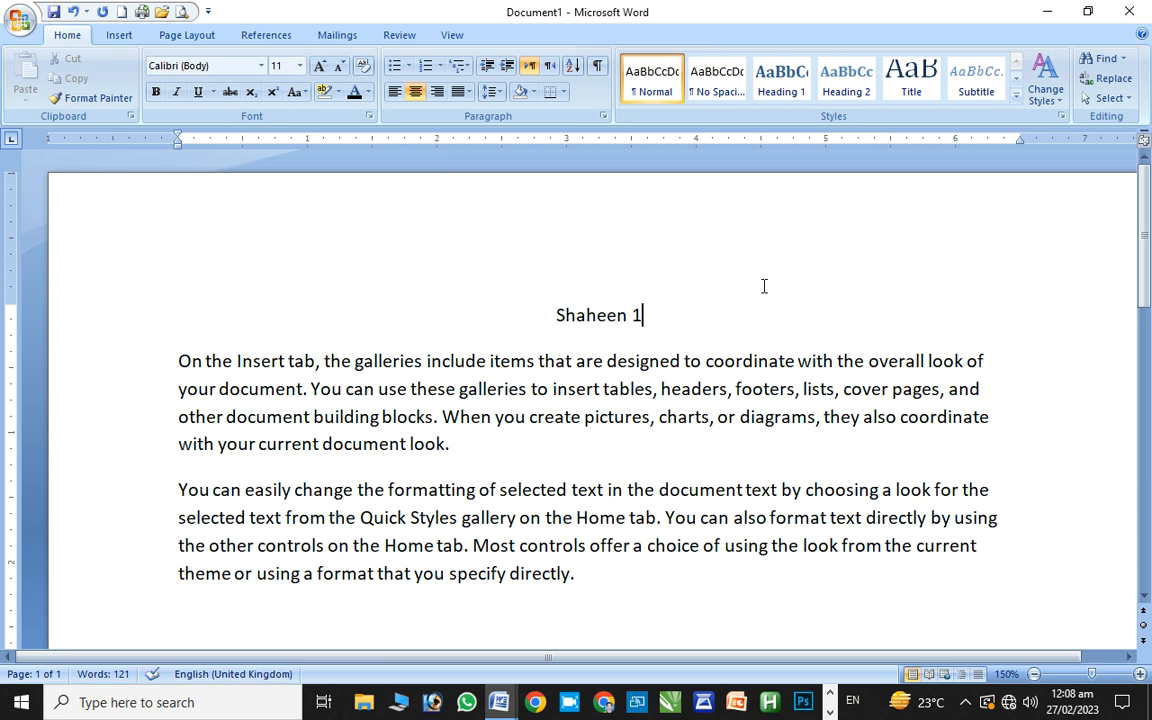
# Save Document1 to the Desktop as the Word document 'Shaheen 1'
pyautogui.press('ctrl')
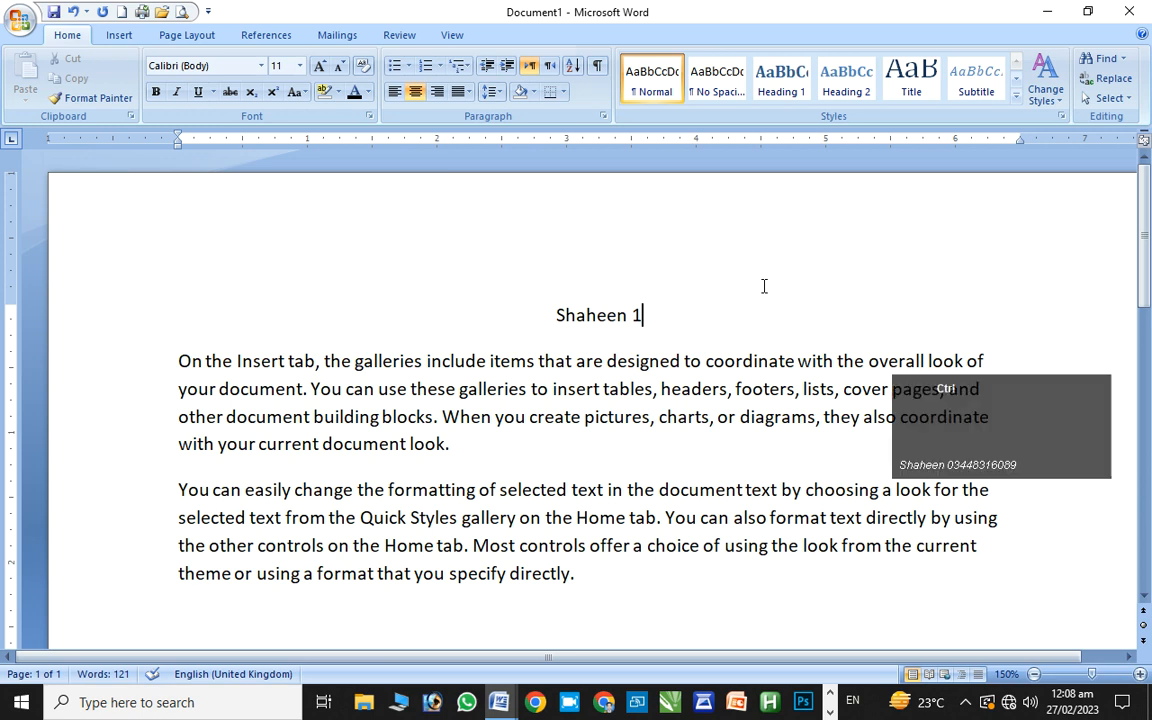
pyautogui.hotkey('ctrl', 's')
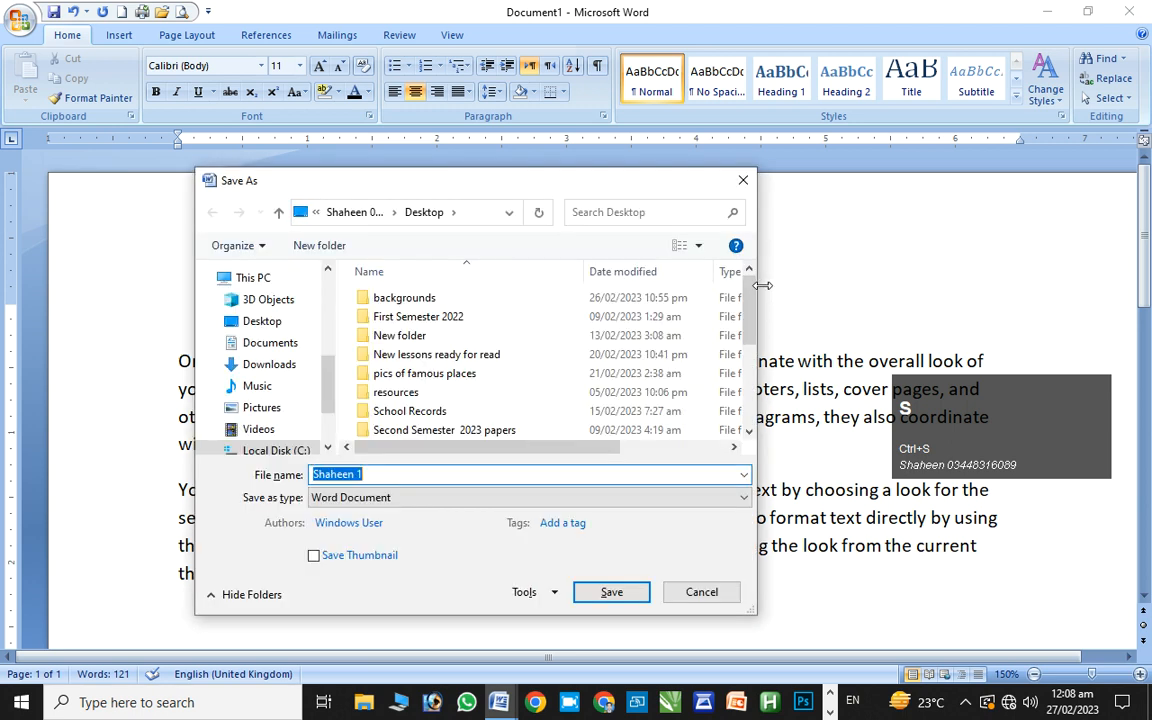
pyautogui.click(931, 430)
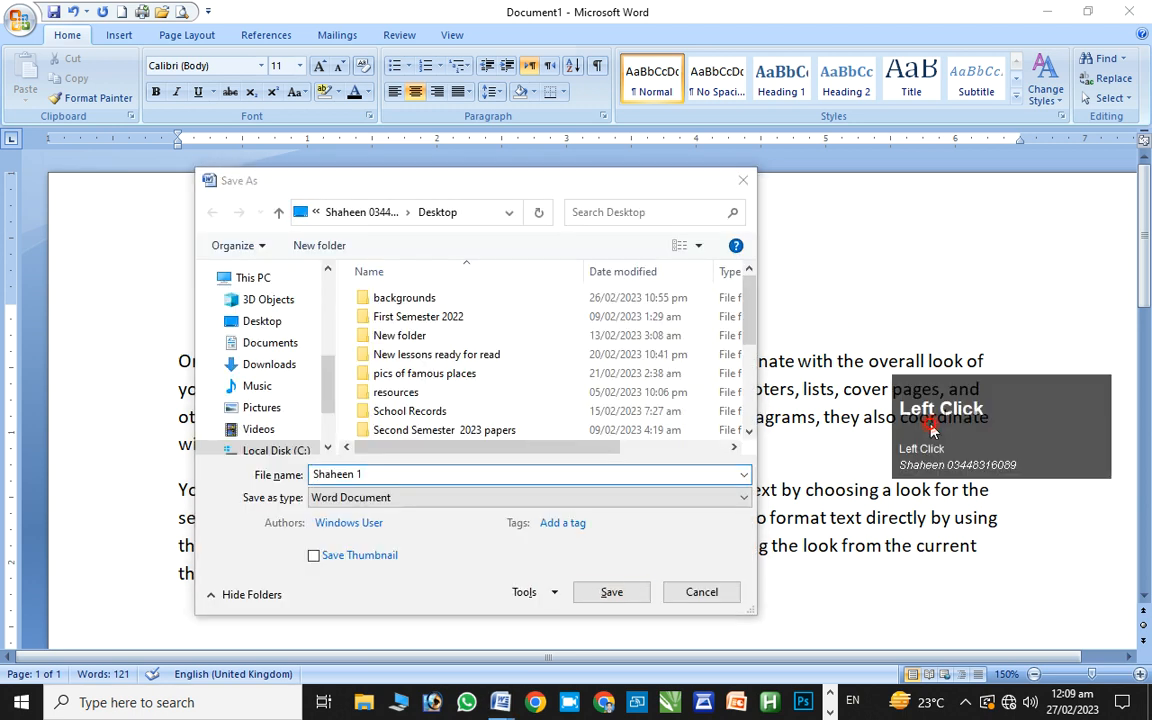
pyautogui.moveTo(988, 446); pyautogui.dragTo(980, 300)
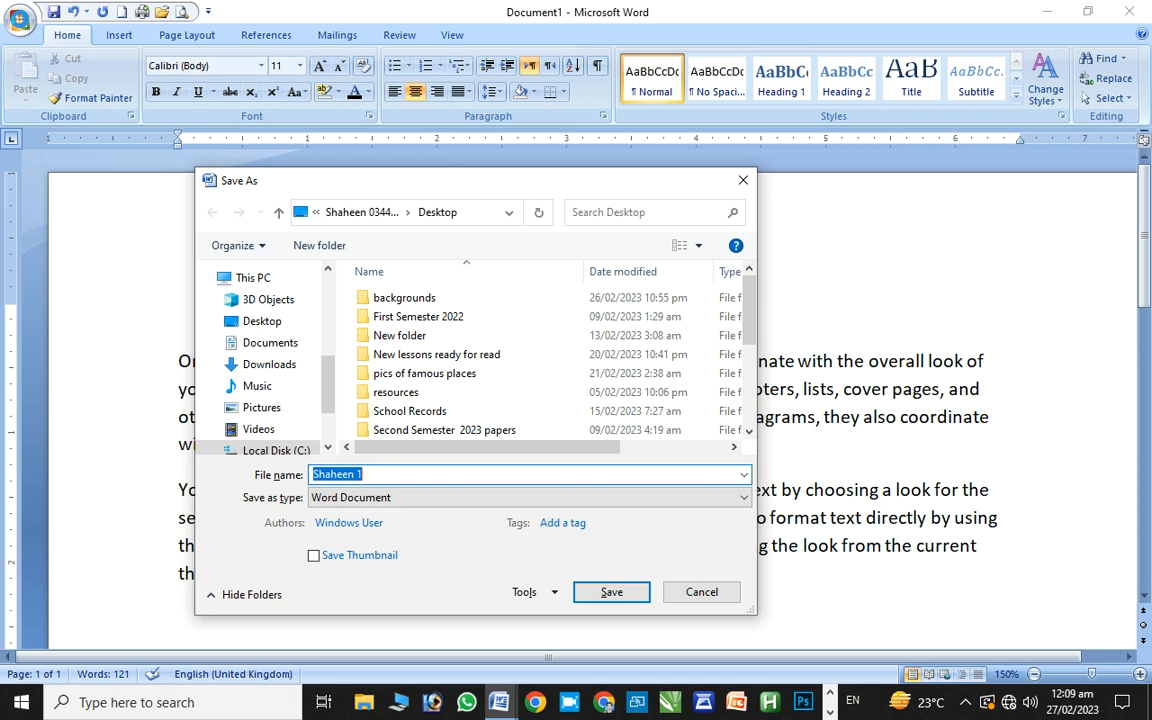
pyautogui.click(262, 322)
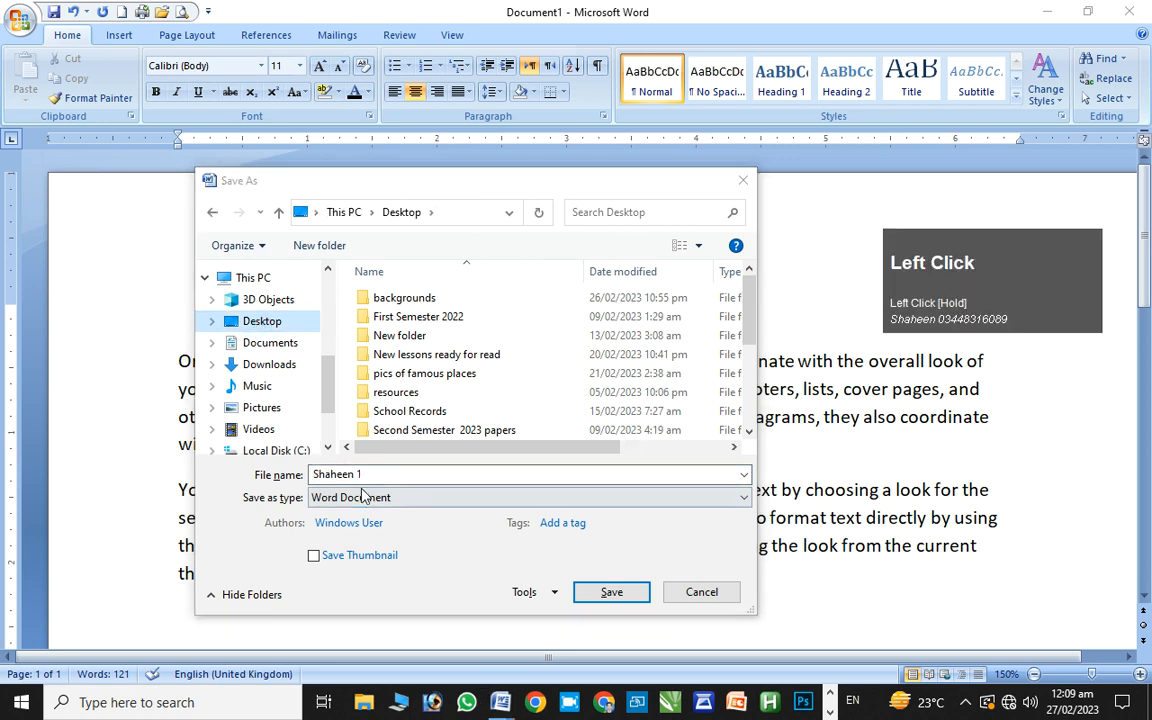
pyautogui.click(609, 592)
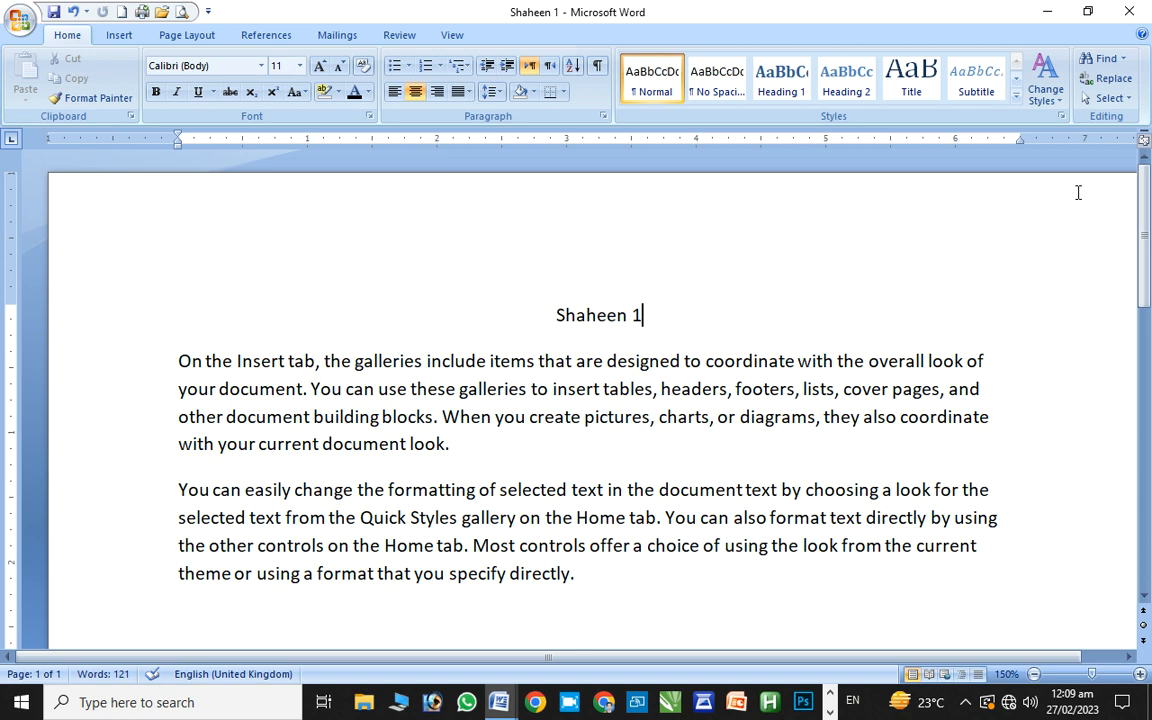
# Close the Shaheen 1 document and the remaining Word windows with Alt+F4
pyautogui.hotkey('alt', 'F4')
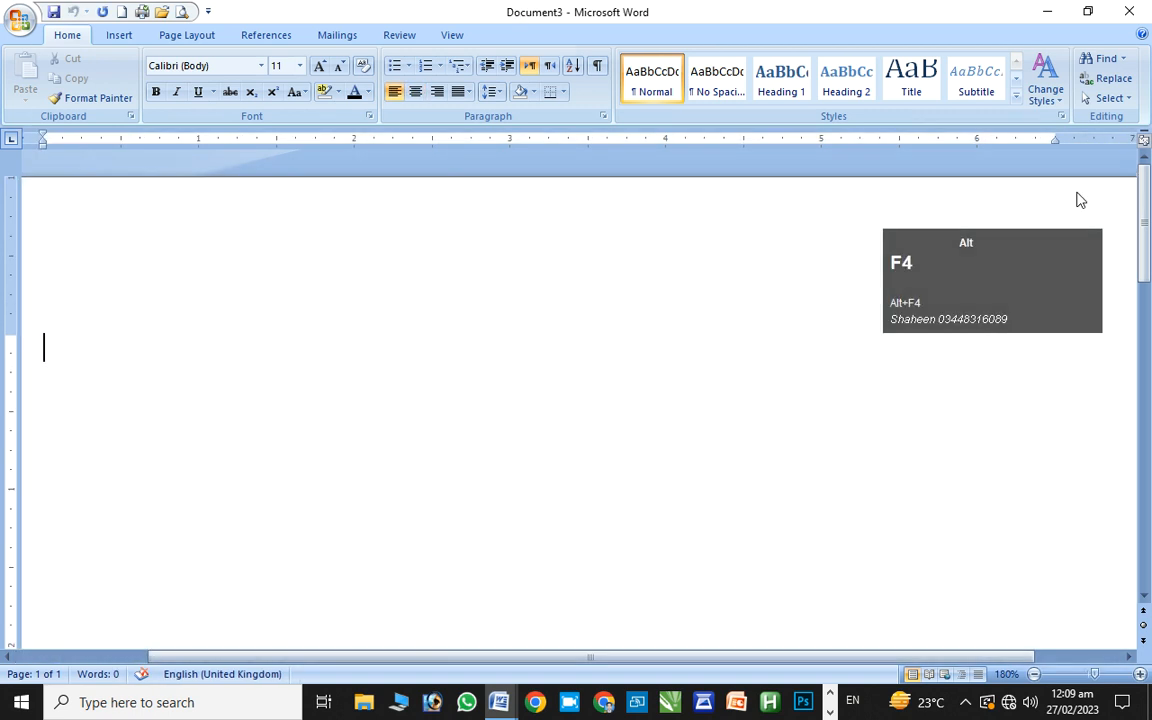
pyautogui.hotkey('alt', 'F4')
pyautogui.hotkey('alt', 'F4')
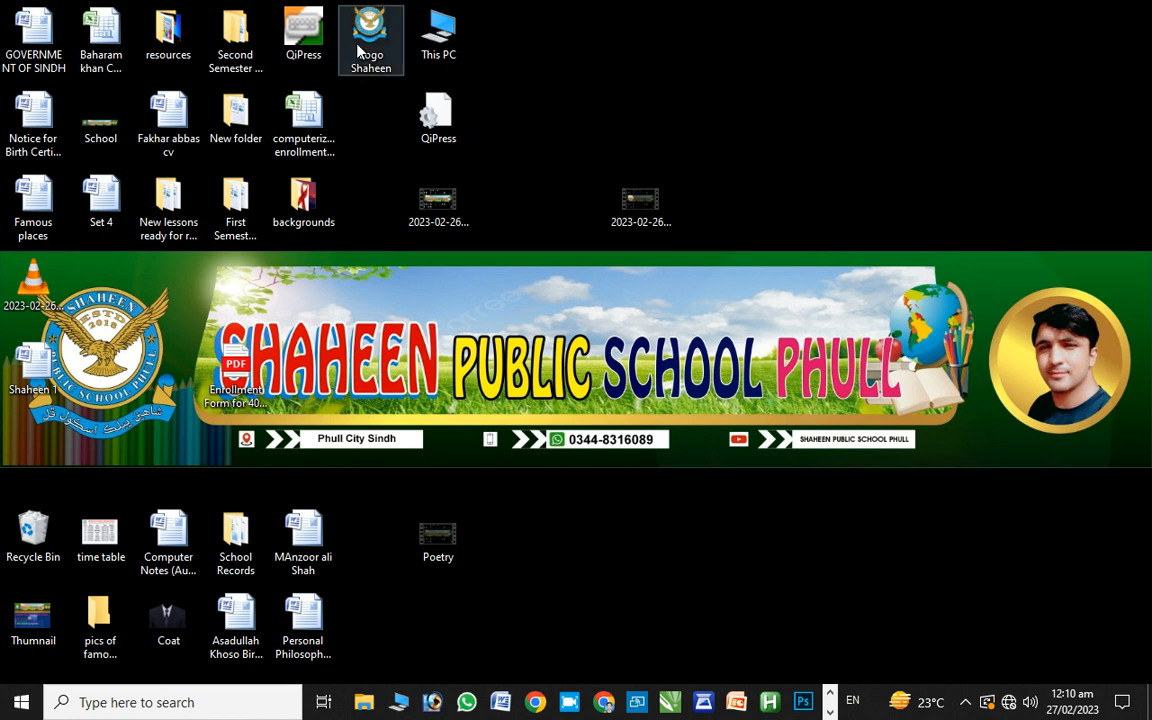
# Open the Second Semester 2023 papers folder on the desktop, then close it
pyautogui.click(222, 55)
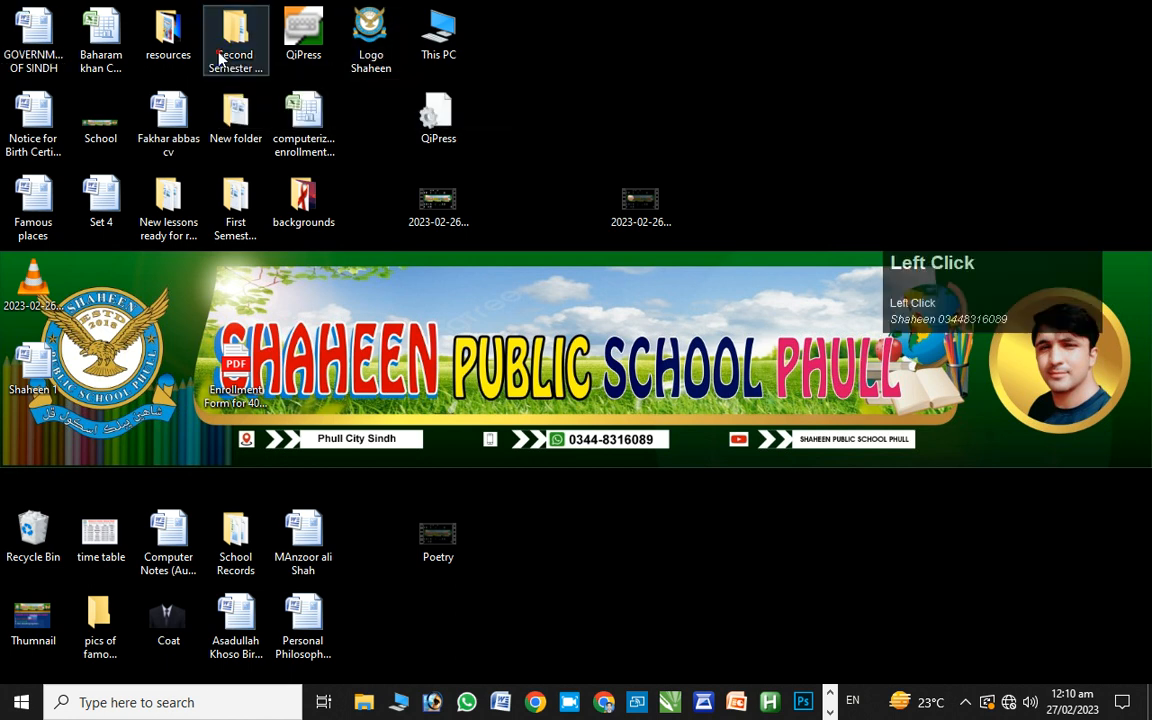
pyautogui.doubleClick(221, 56)
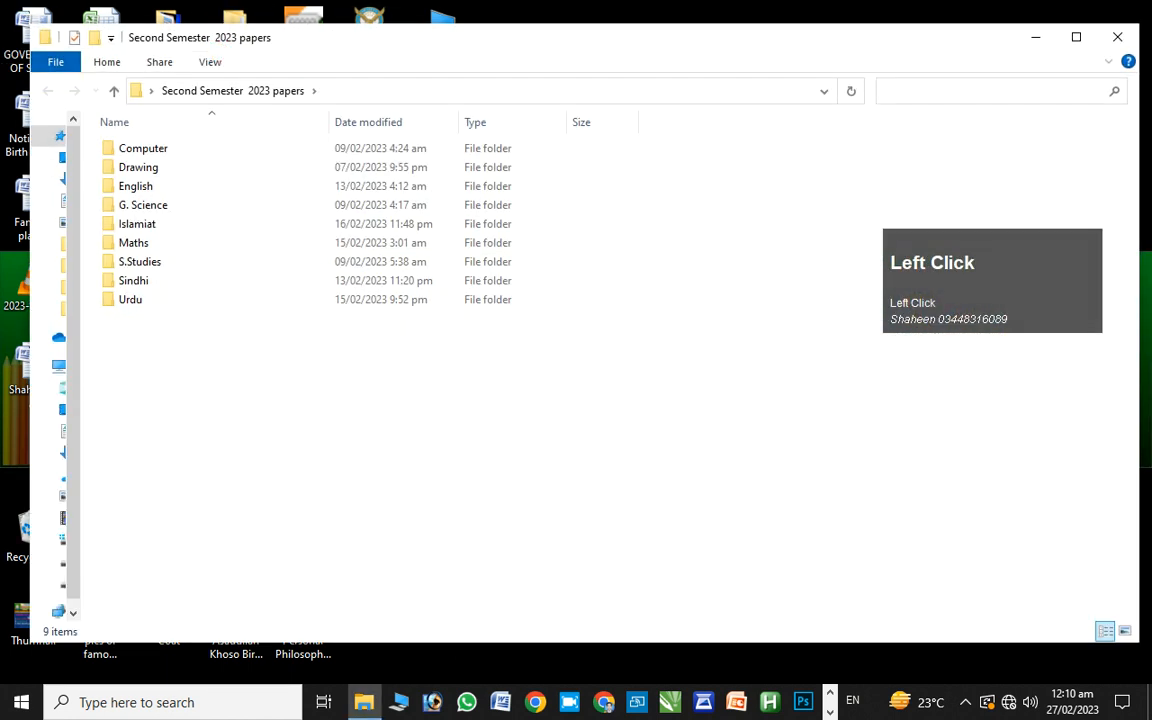
pyautogui.click(1111, 37)
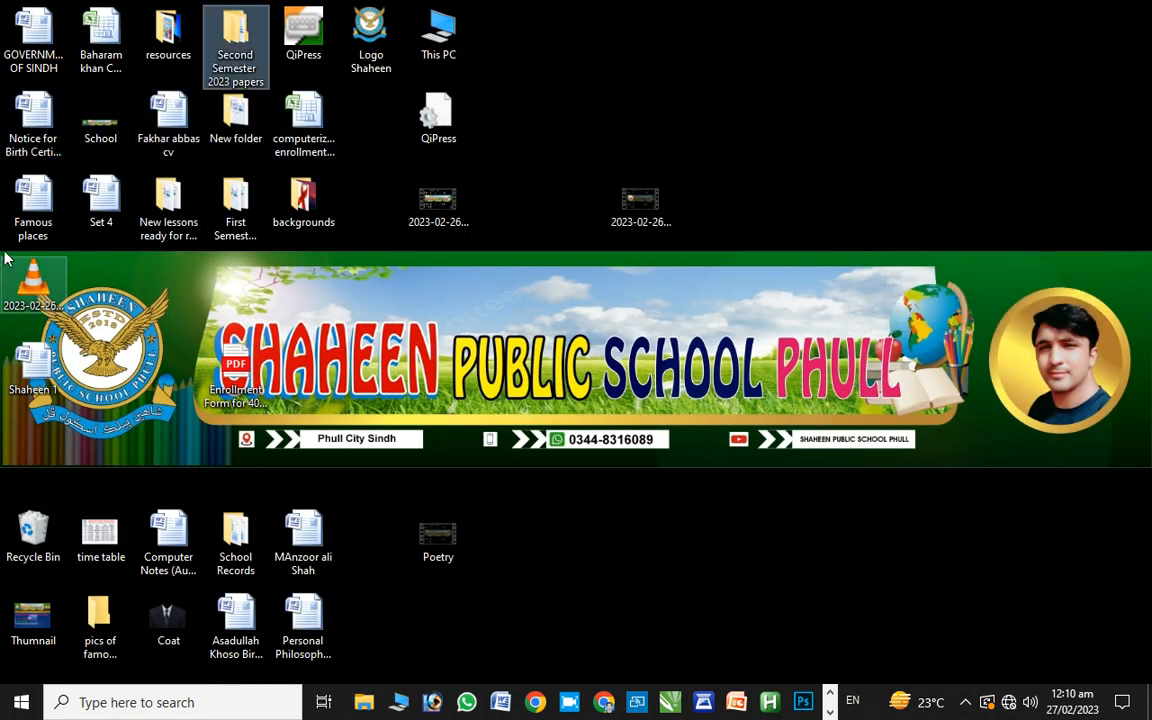
# Move the Shaheen 1 icon to the empty upper desktop area and open it in Word
pyautogui.click(42, 371)
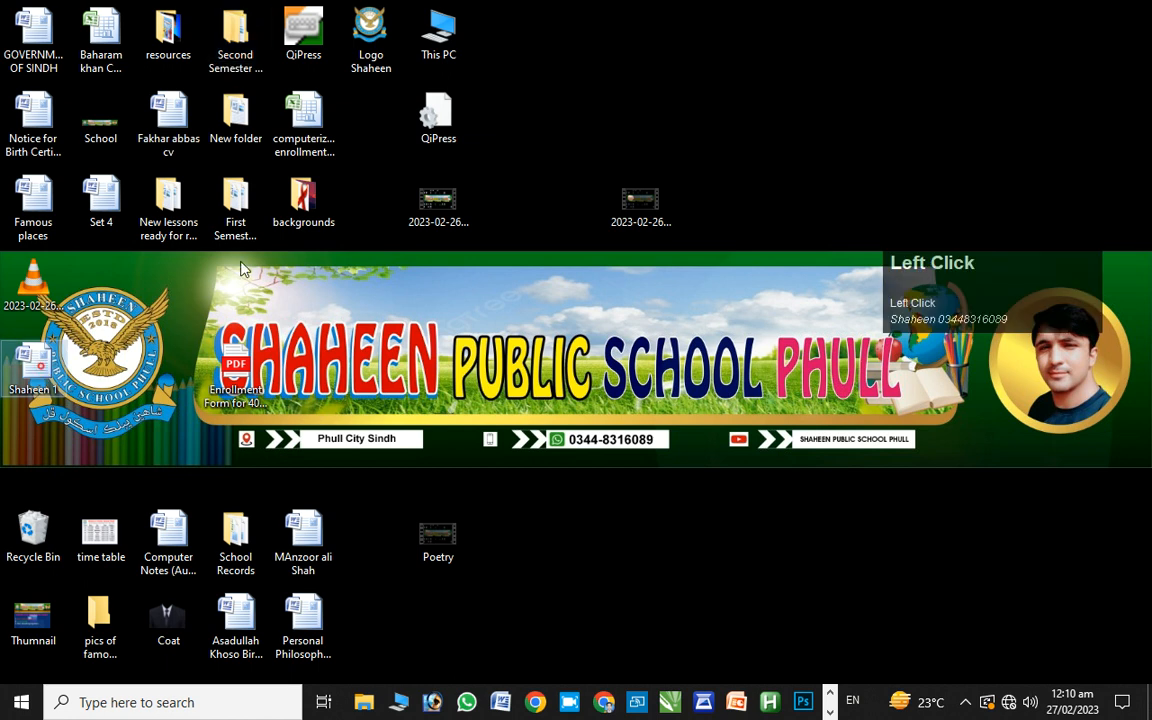
pyautogui.moveTo(70, 362); pyautogui.dragTo(600, 108)
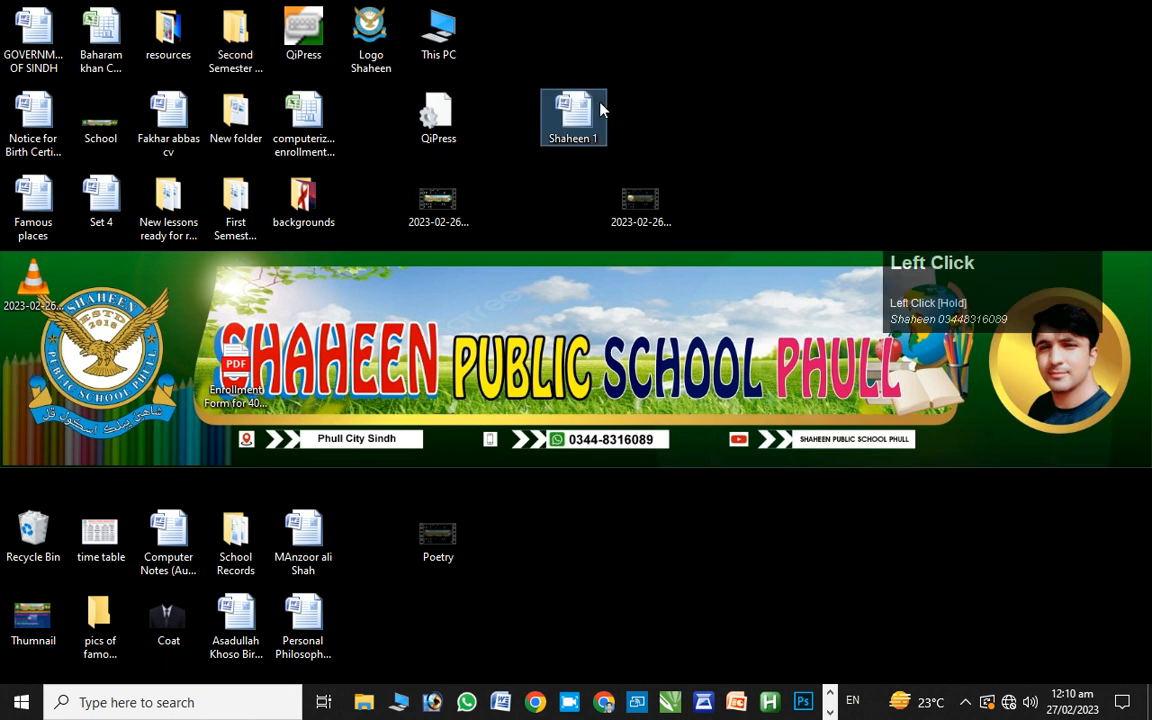
pyautogui.hotkey('alt', 'F4')
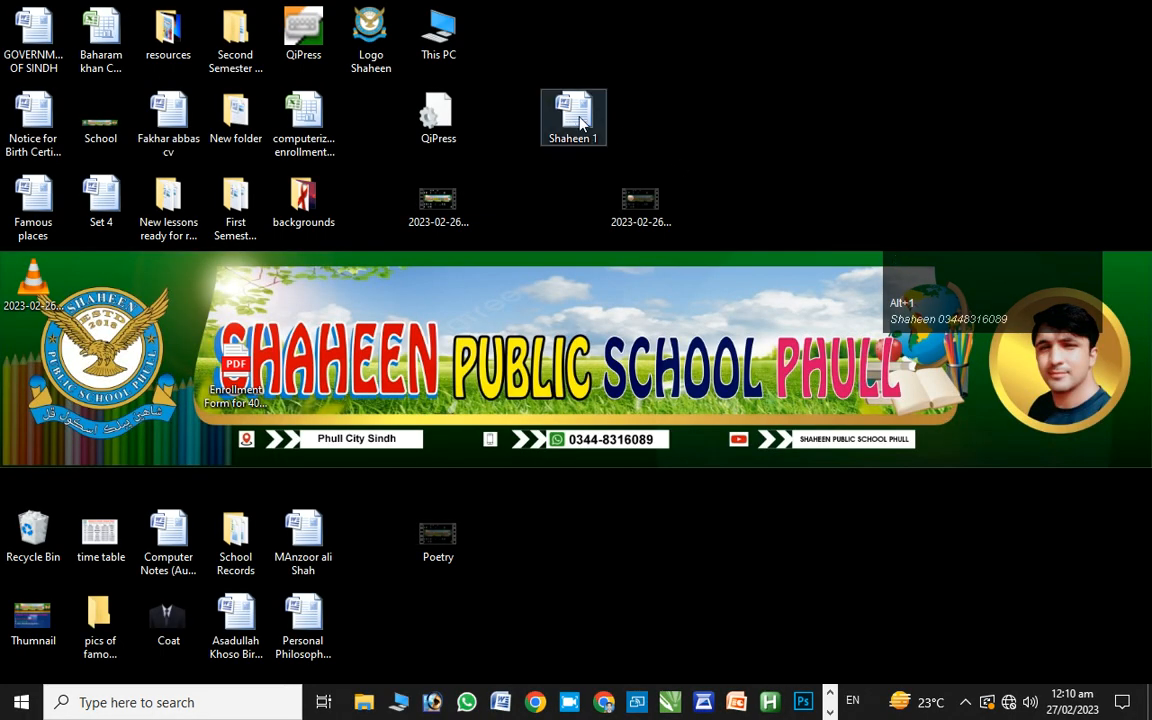
pyautogui.doubleClick(580, 120)
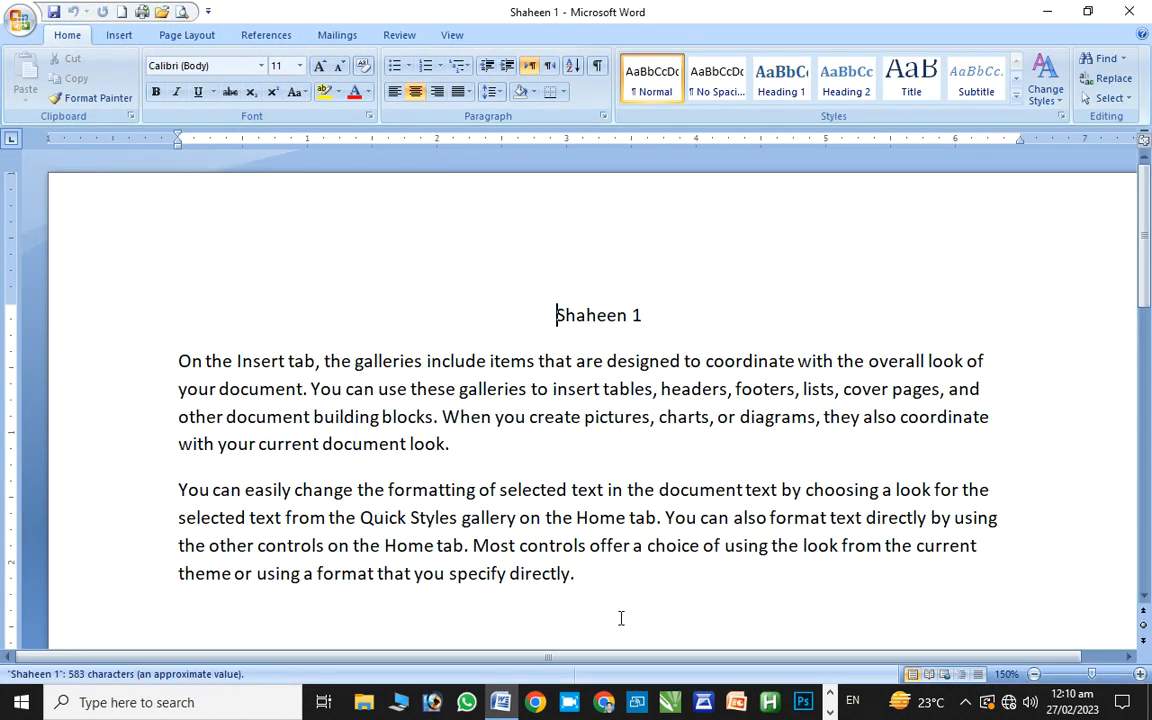
# Type 'Shaheen 2' on a new line after the second paragraph
pyautogui.click(598, 574)
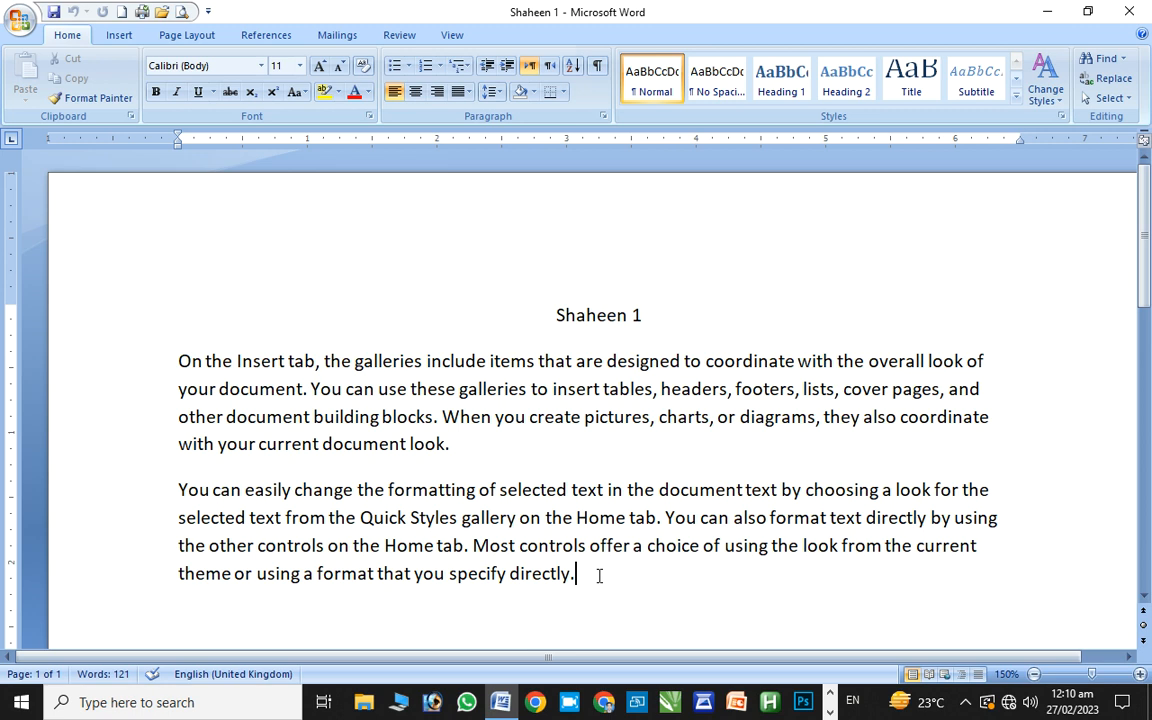
pyautogui.press('Return')
pyautogui.moveTo(1145, 242); pyautogui.dragTo(1145, 287)
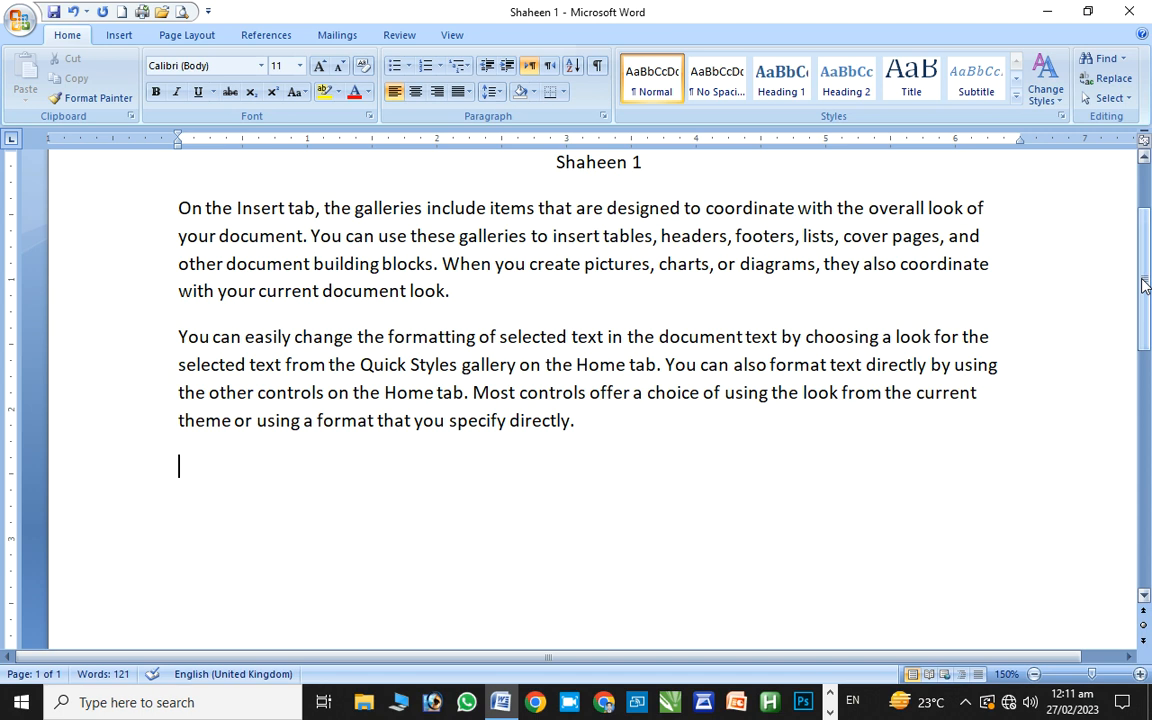
pyautogui.write('Shaheen 2')
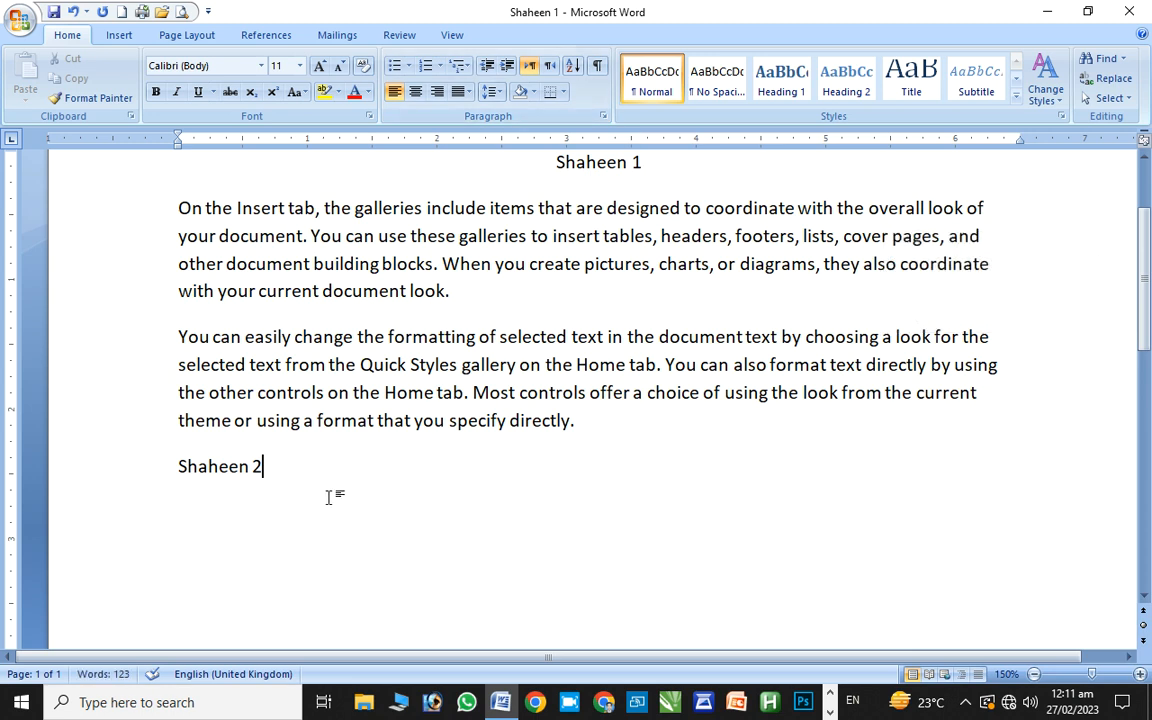
# Start saving a Word Document copy to the Desktop, then cancel the dialog
pyautogui.click(18, 20)
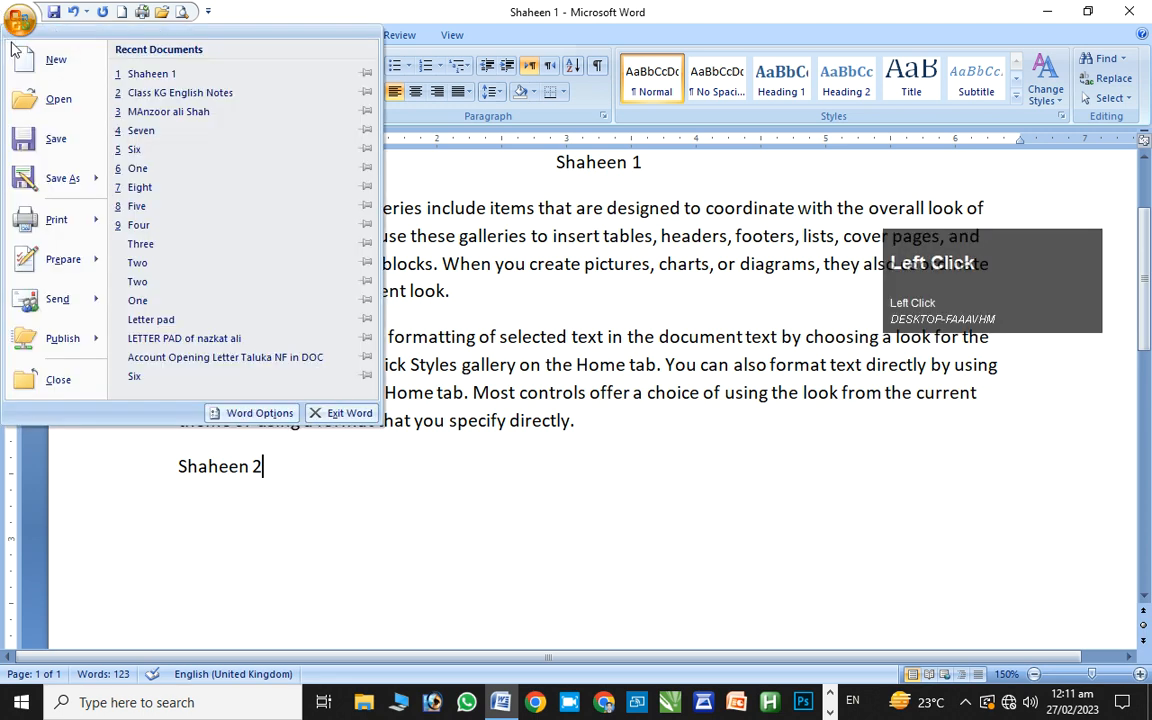
pyautogui.moveTo(60, 180)
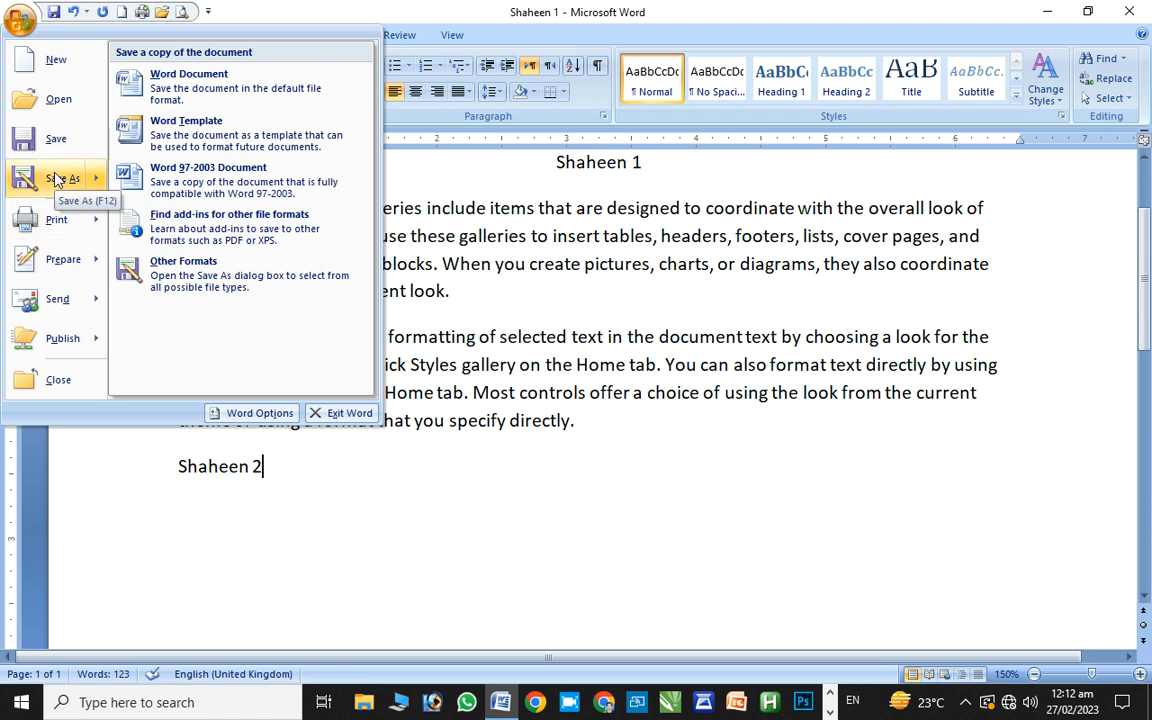
pyautogui.click(147, 90)
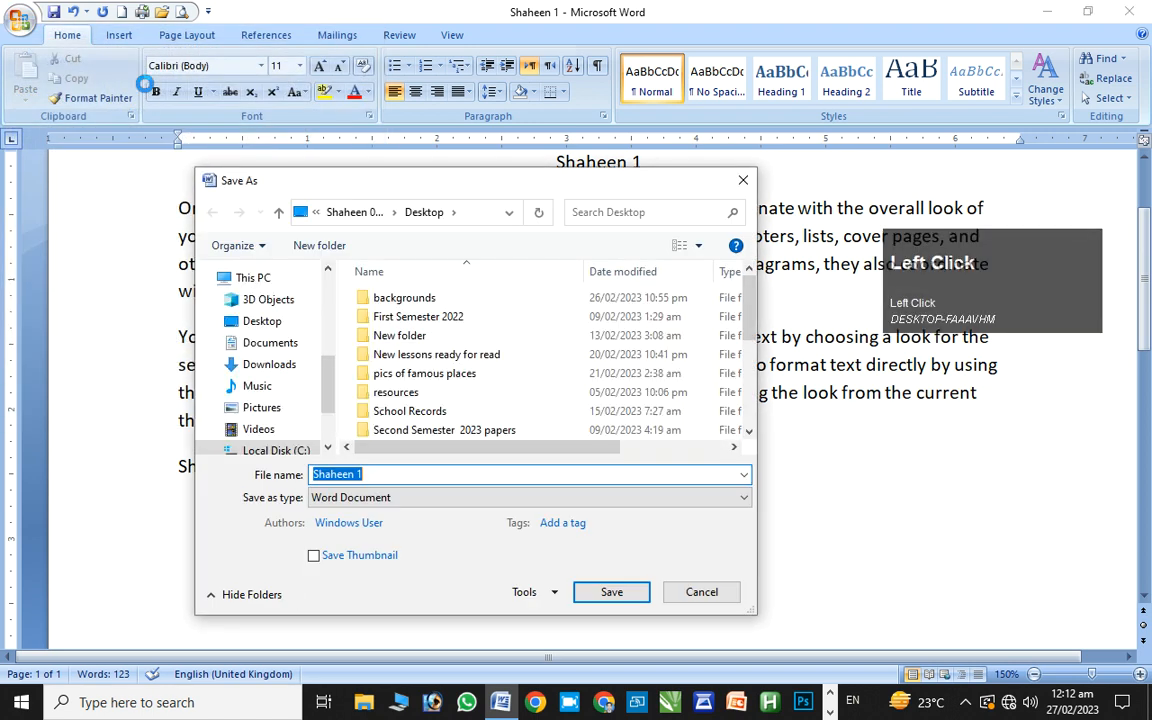
pyautogui.click(278, 327)
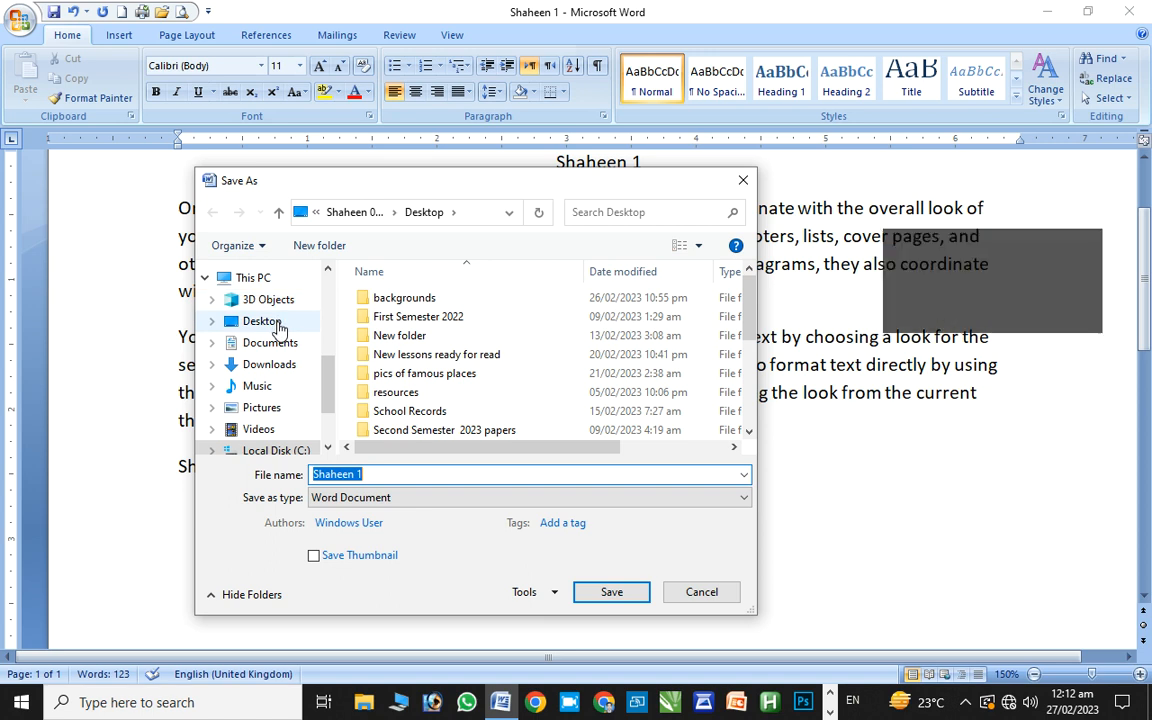
pyautogui.click(382, 479)
pyautogui.click(382, 477)
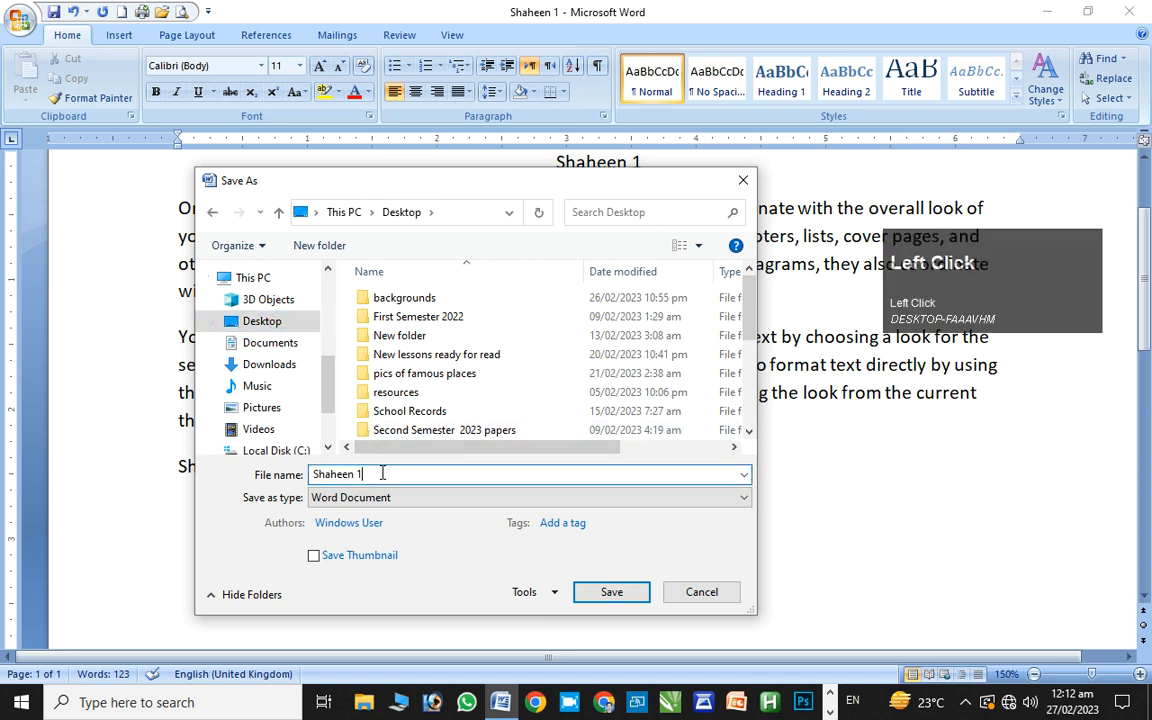
pyautogui.click(736, 181)
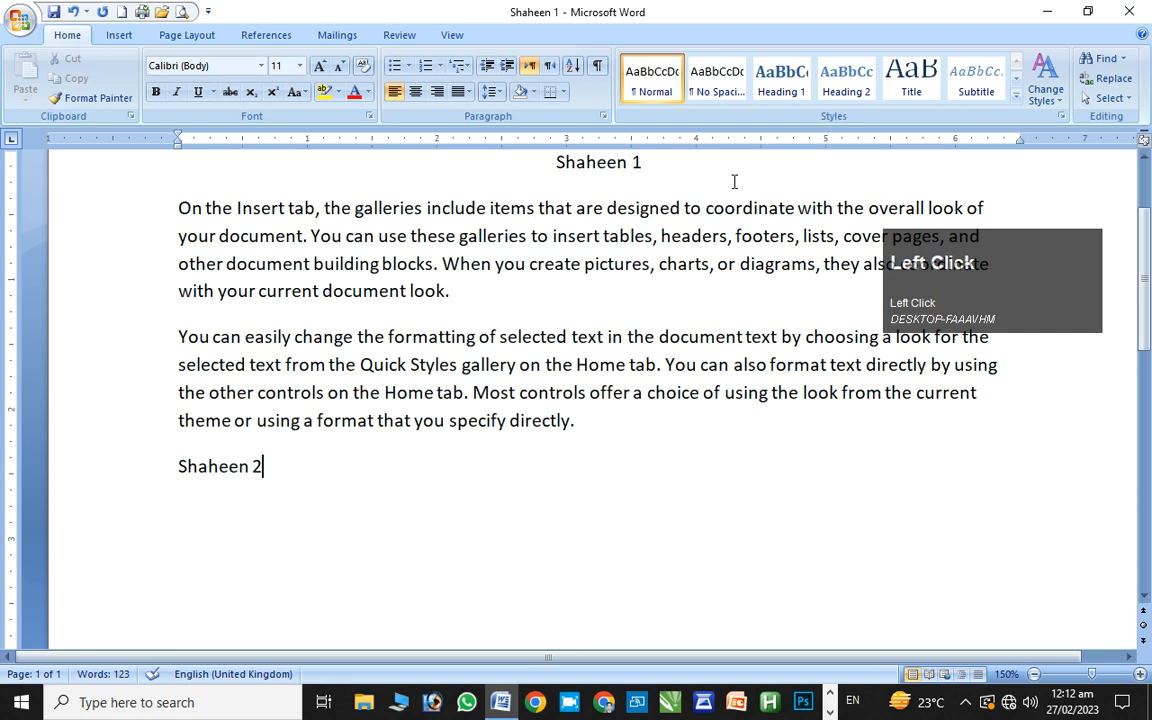
# Save the copy to the Desktop as 'Shaheen 2' and minimize Word
pyautogui.press('F12')
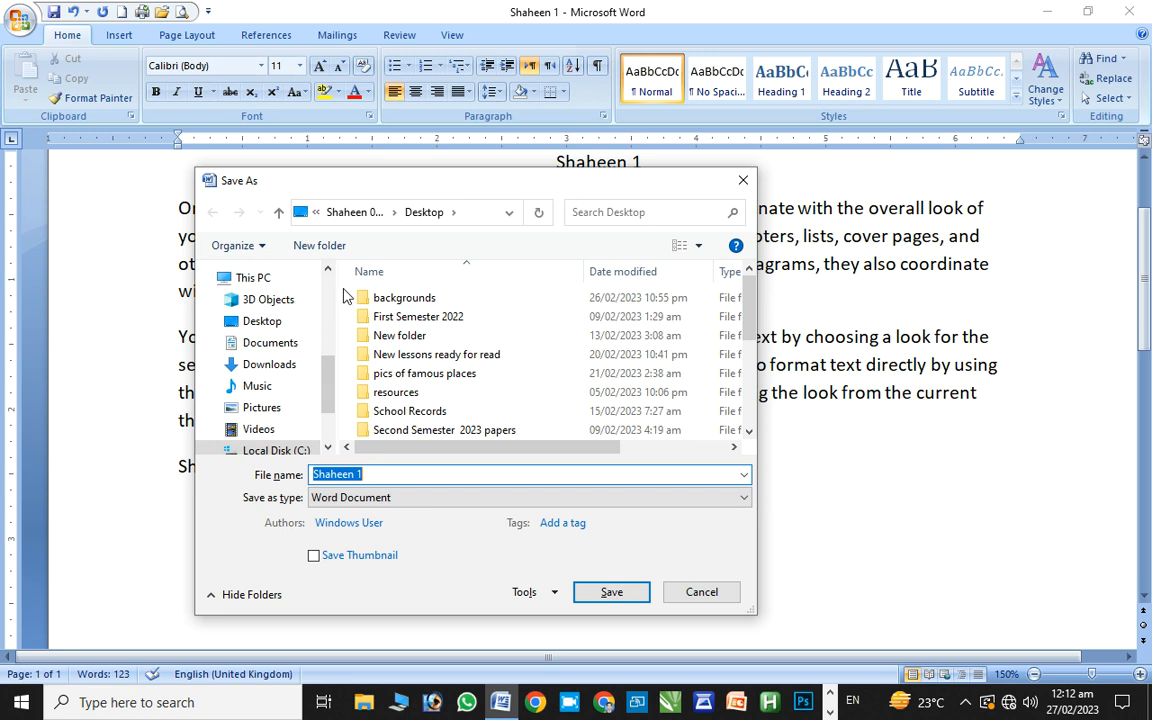
pyautogui.click(250, 321)
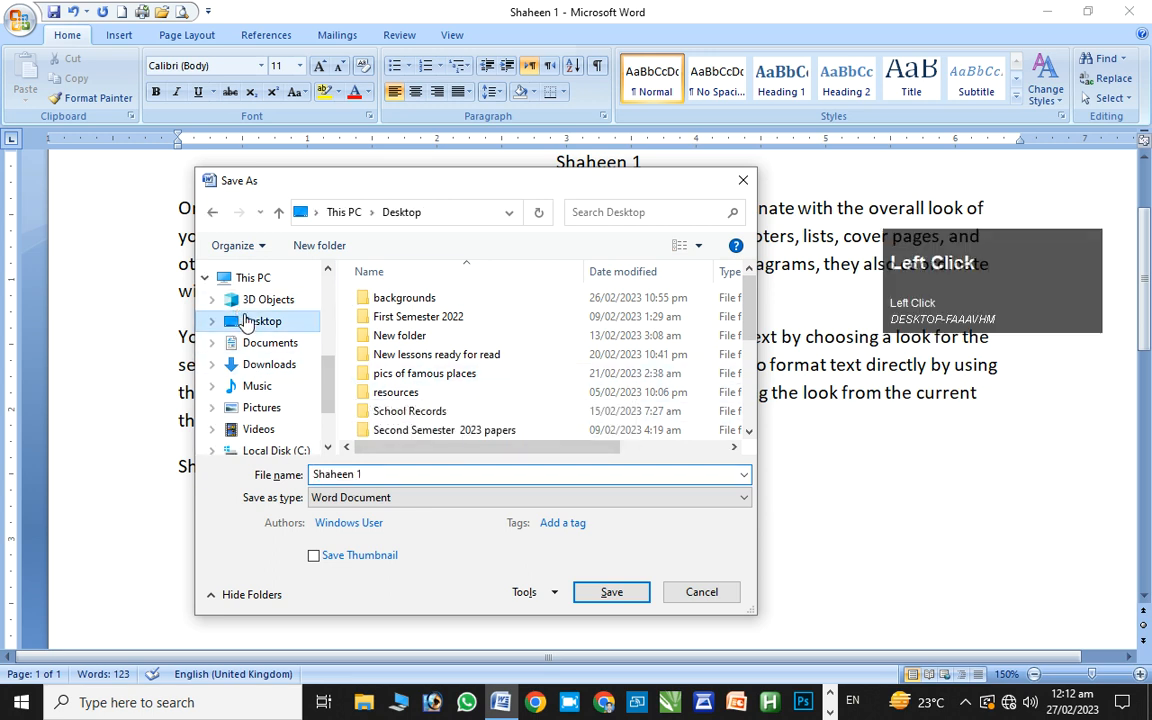
pyautogui.click(368, 476)
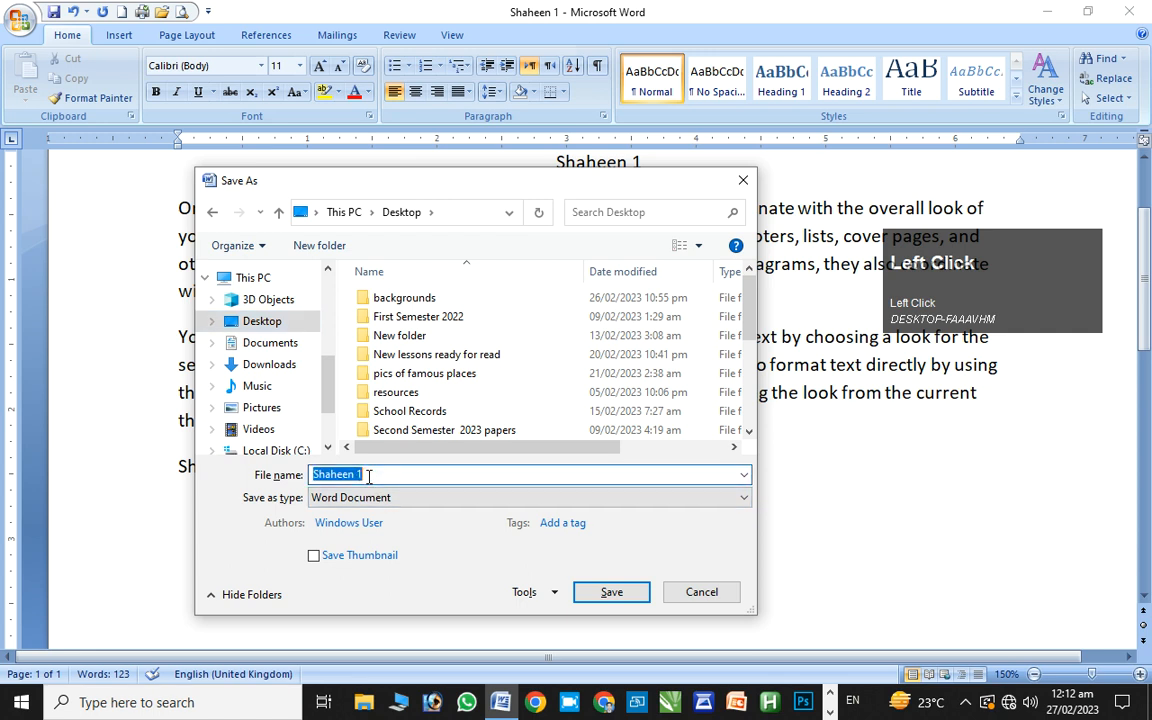
pyautogui.doubleClick(368, 476)
pyautogui.write('2')
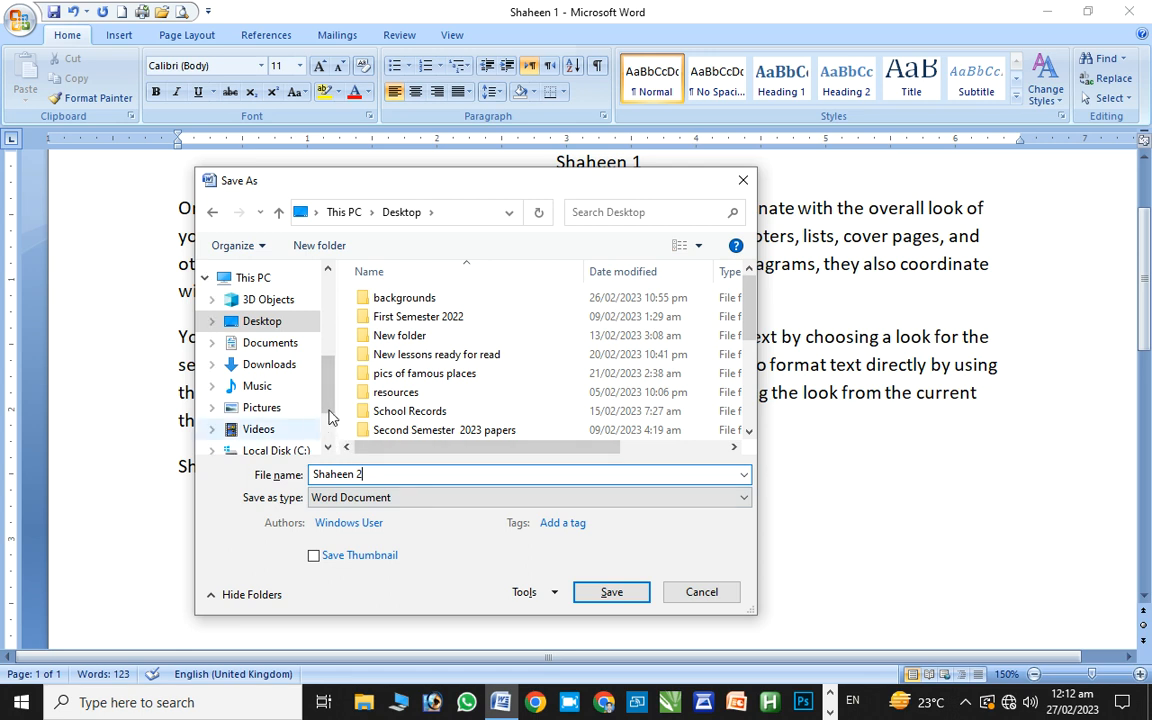
pyautogui.click(609, 592)
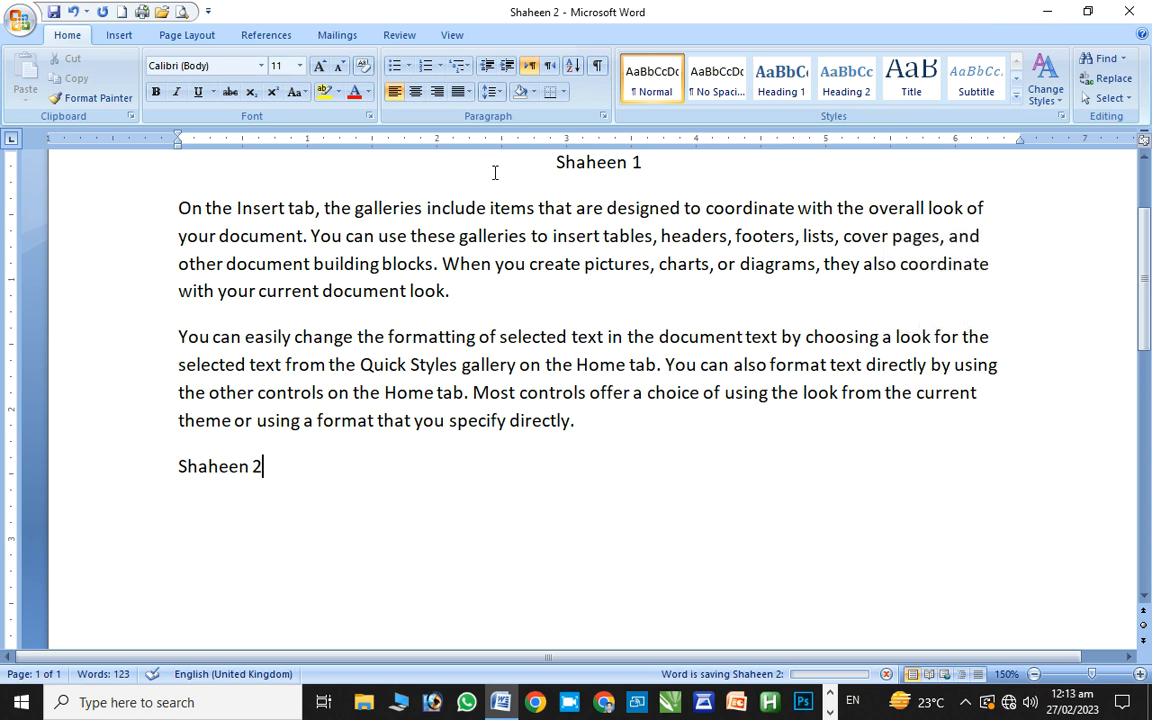
pyautogui.press('super+m')
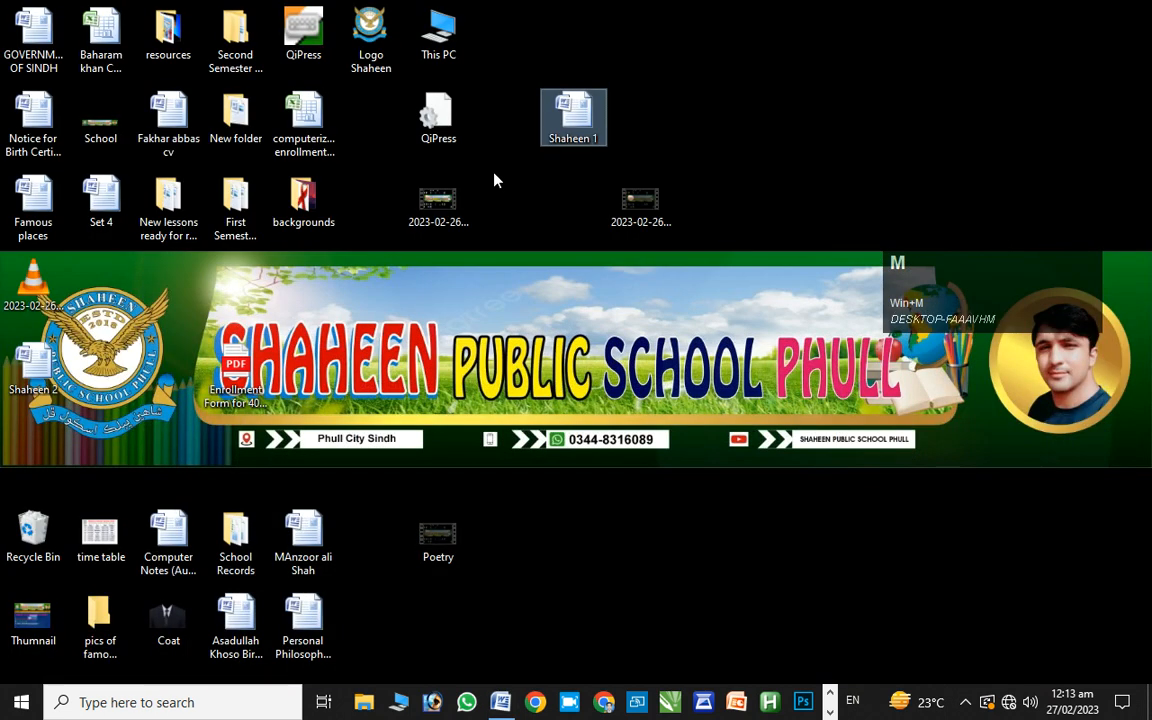
# Drag the Shaheen 2 icon next to Shaheen 1, then open Shaheen 2 in Word
pyautogui.moveTo(33, 362); pyautogui.dragTo(684, 100)
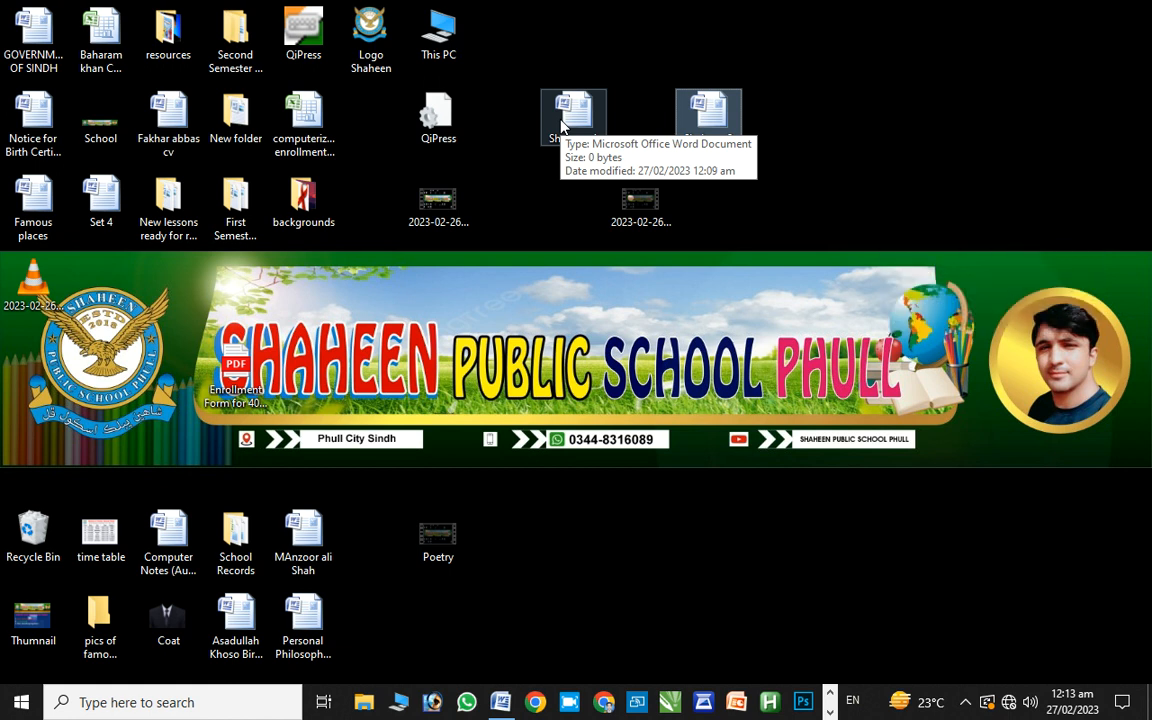
pyautogui.keyDown('ctrl'); pyautogui.click(600, 122); pyautogui.keyUp('ctrl')
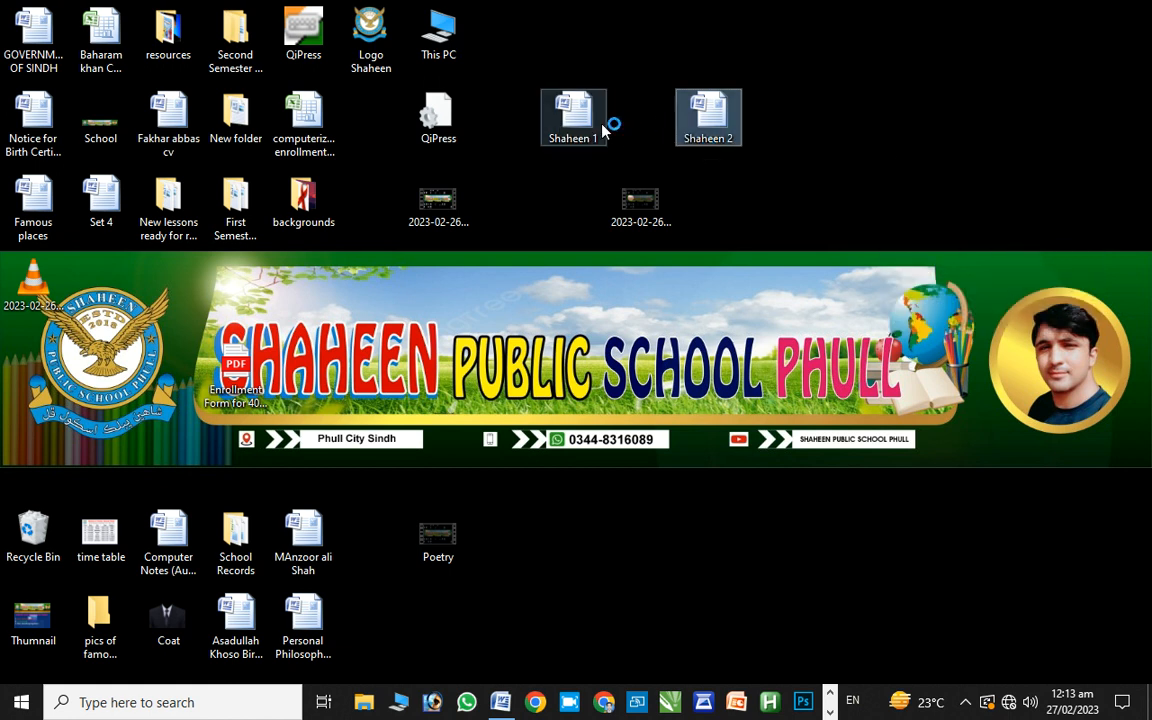
pyautogui.click(590, 118)
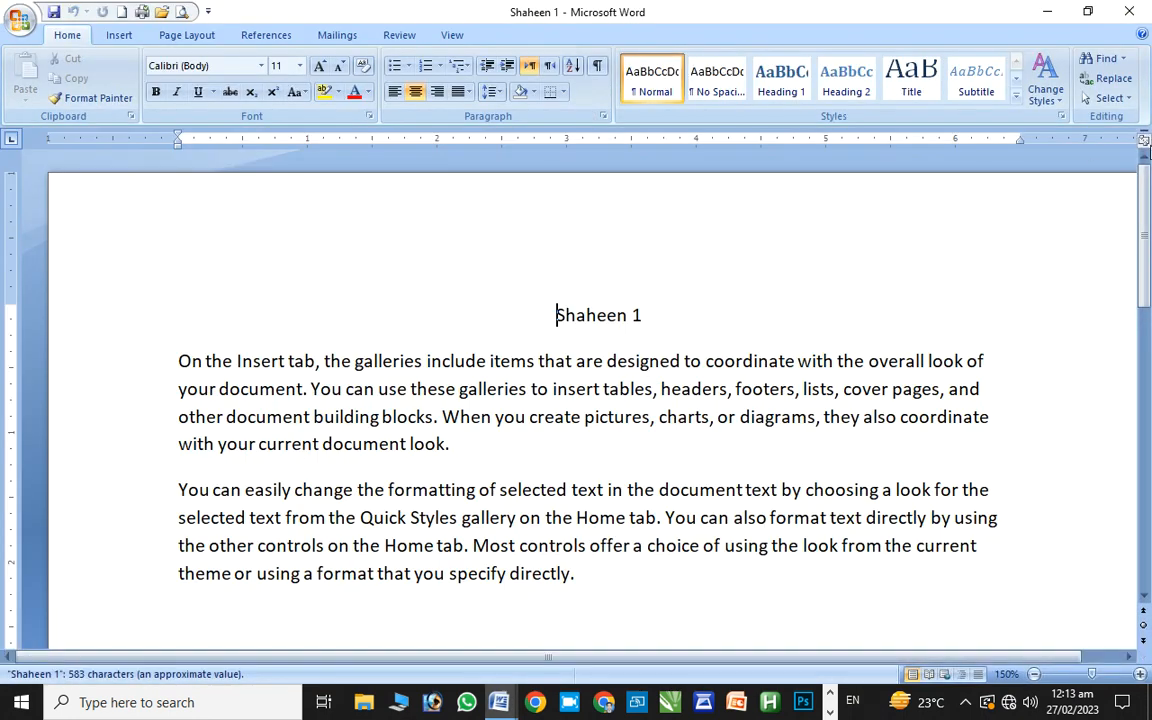
pyautogui.moveTo(1148, 188); pyautogui.dragTo(1092, 270)
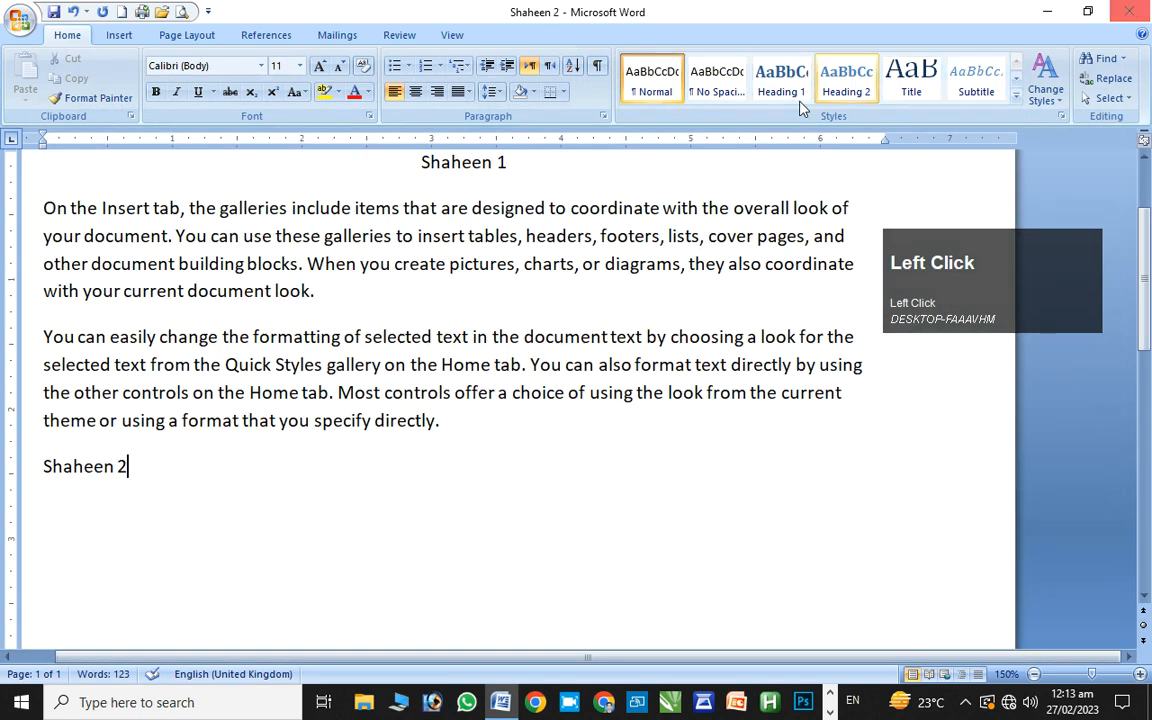
pyautogui.click(1047, 11)
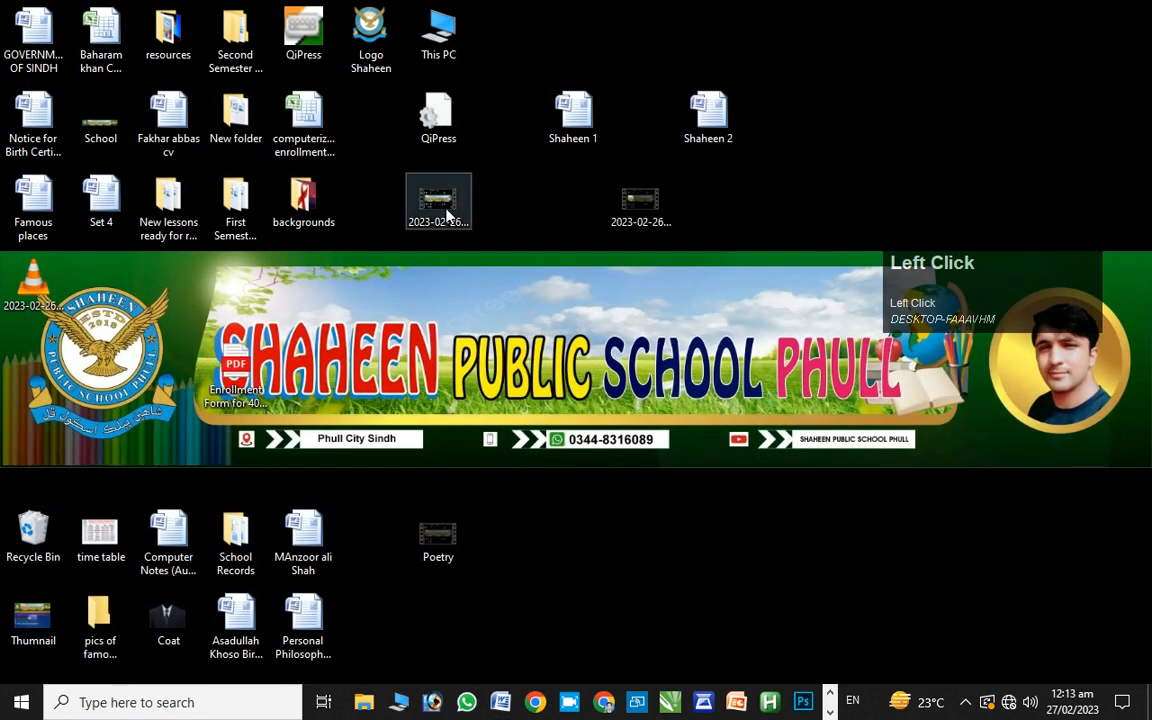
pyautogui.doubleClick(737, 133)
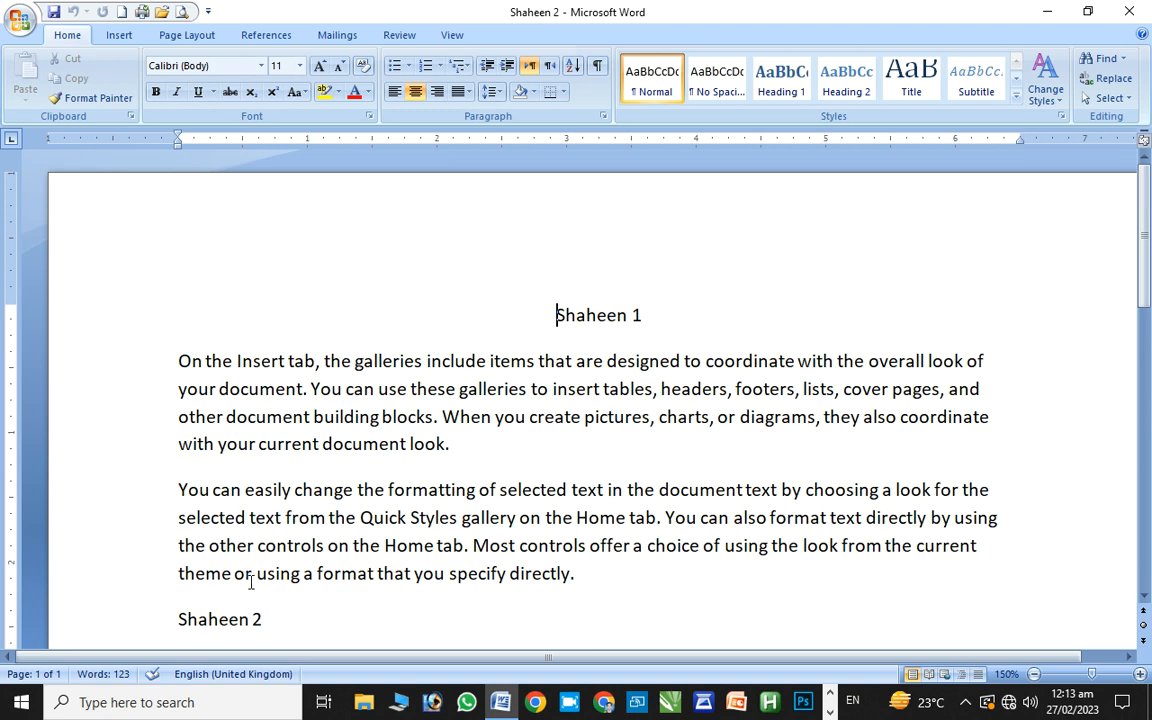
pyautogui.click(281, 623)
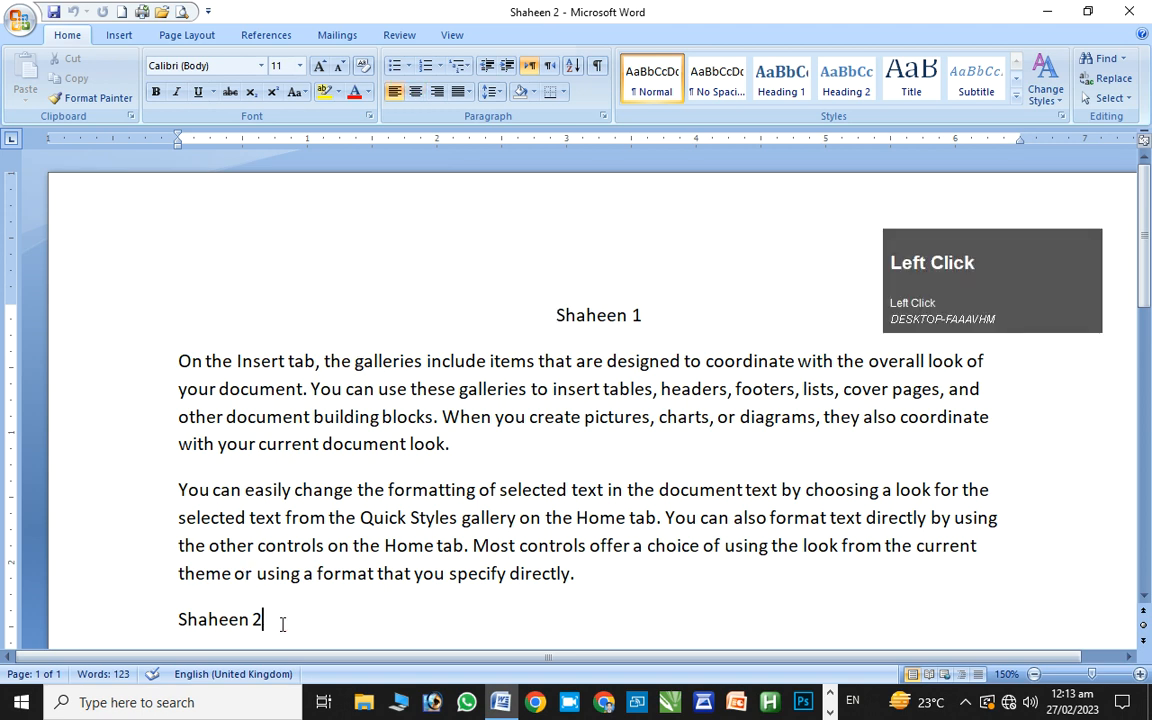
pyautogui.click(20, 27)
pyautogui.moveTo(52, 229)
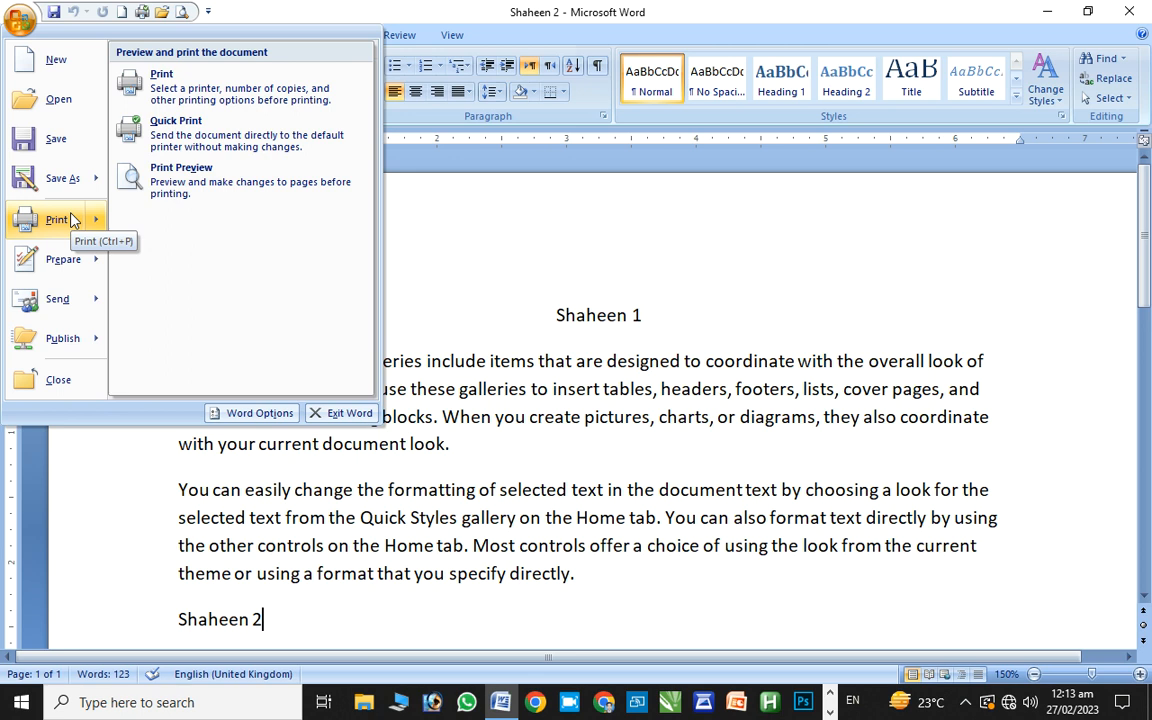
pyautogui.click(158, 104)
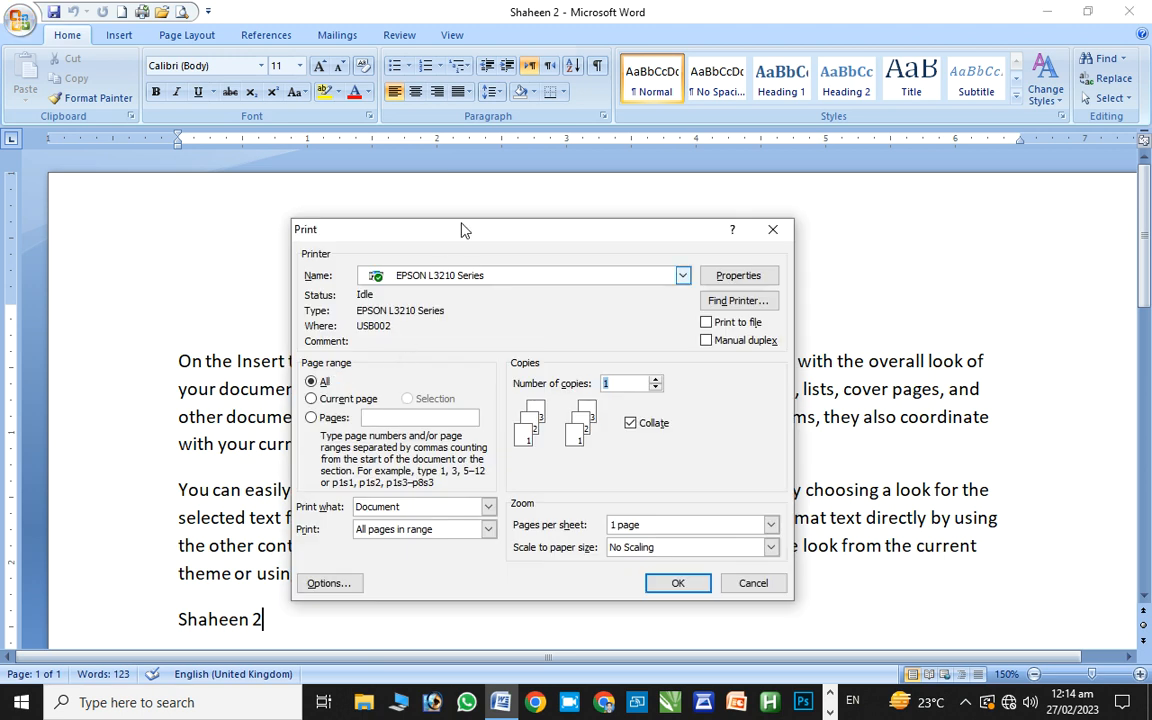
pyautogui.moveTo(465, 229); pyautogui.dragTo(405, 195)
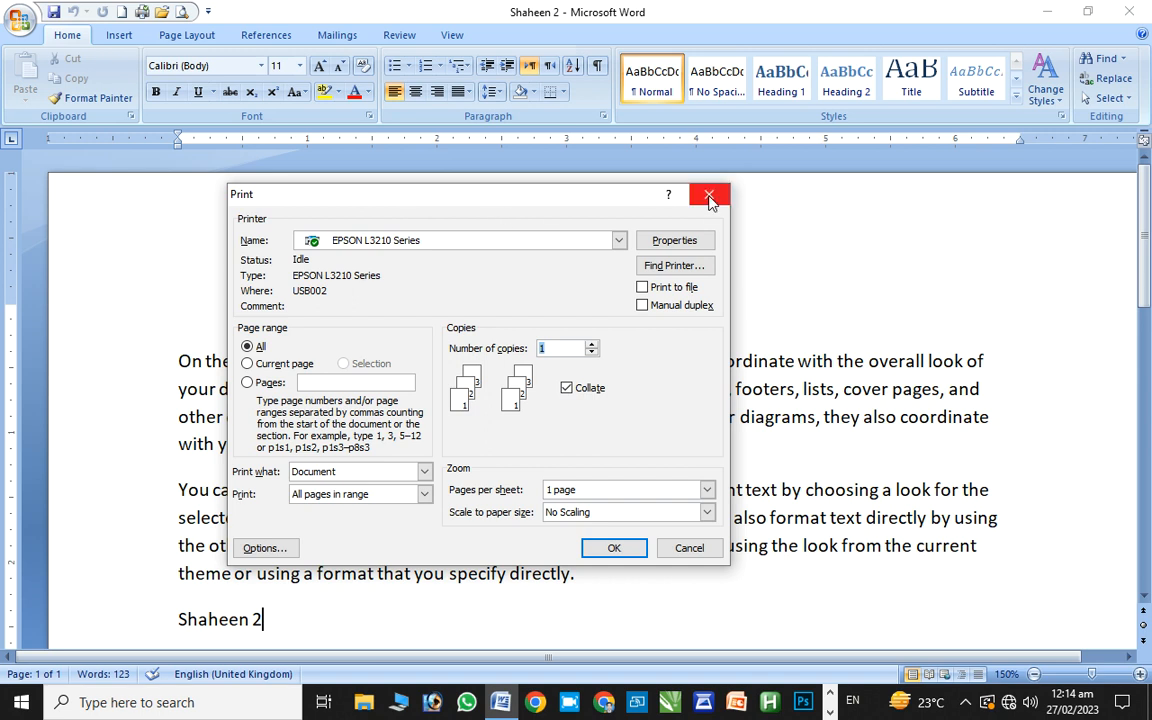
pyautogui.press('Escape')
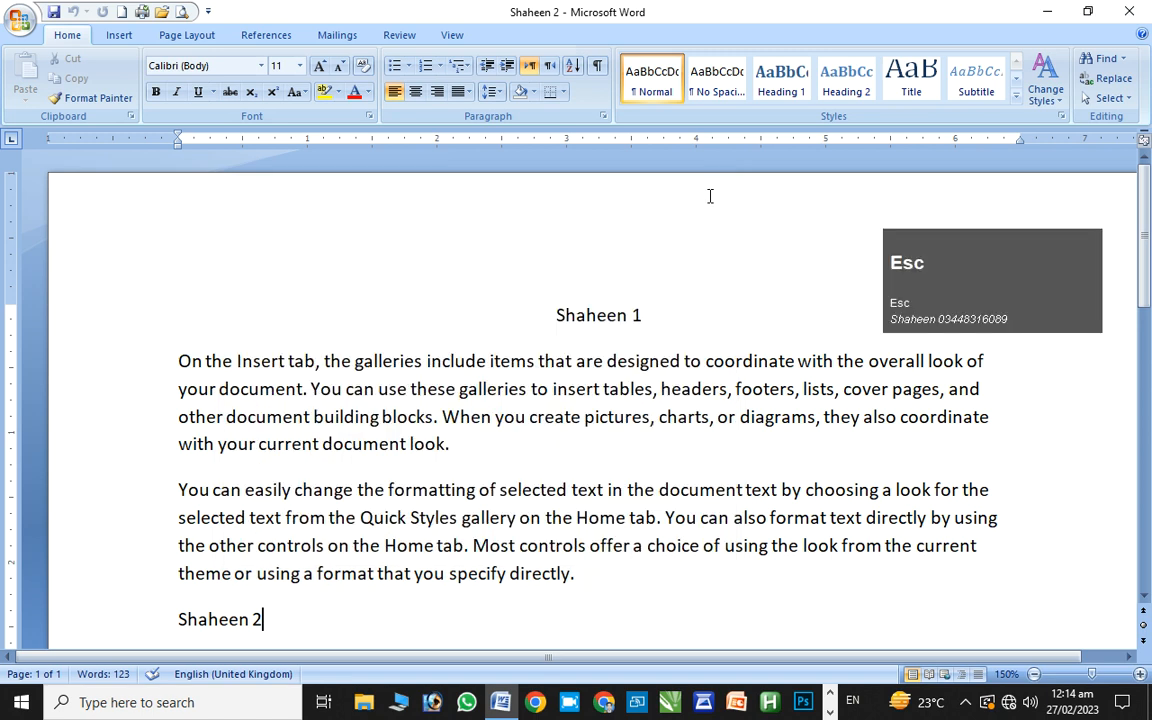
pyautogui.click(17, 25)
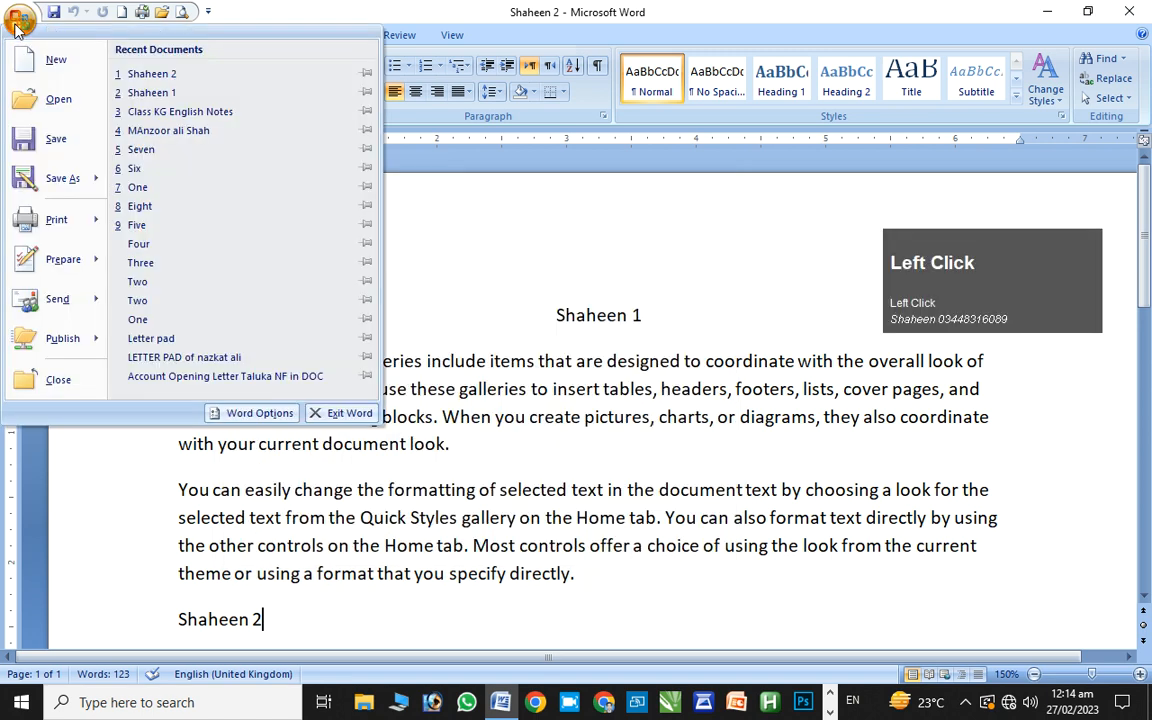
pyautogui.moveTo(58, 220)
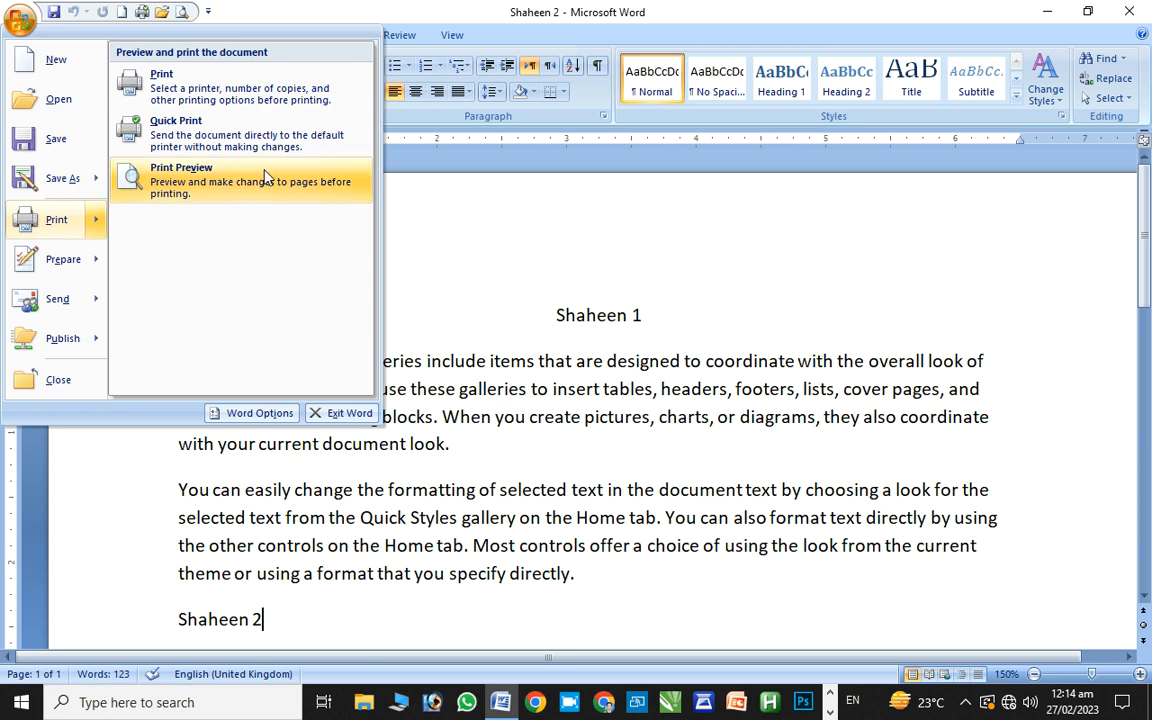
pyautogui.click(422, 222)
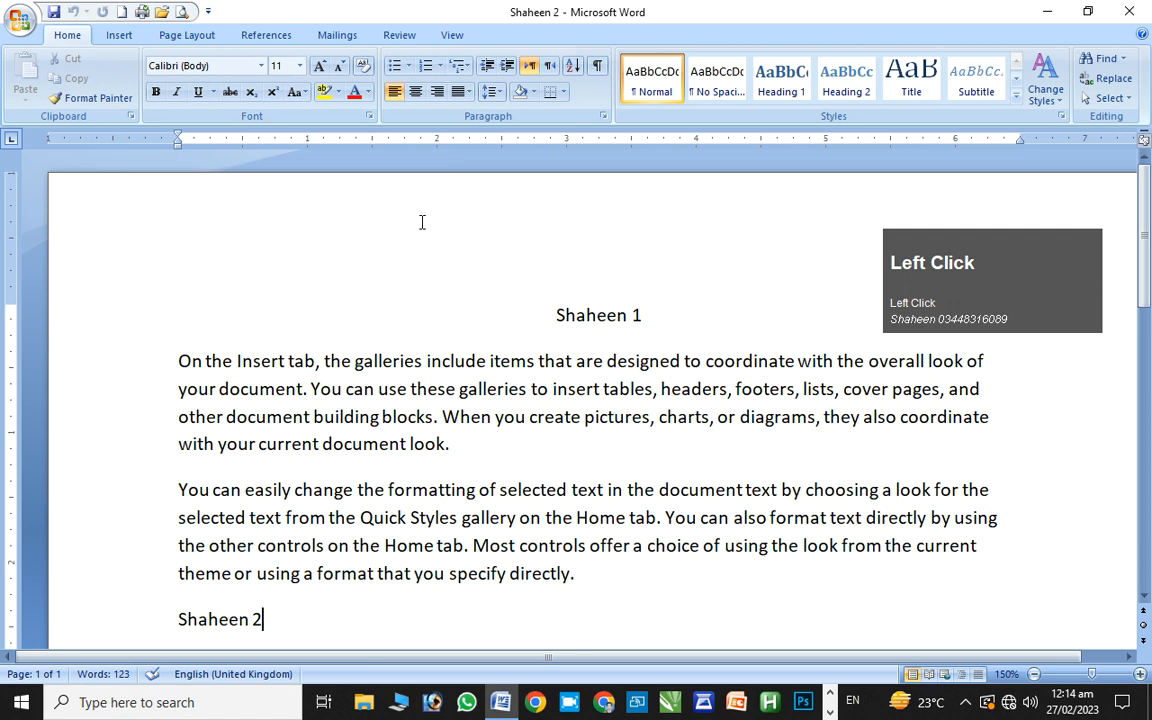
pyautogui.hotkey('ctrl', 'F2')
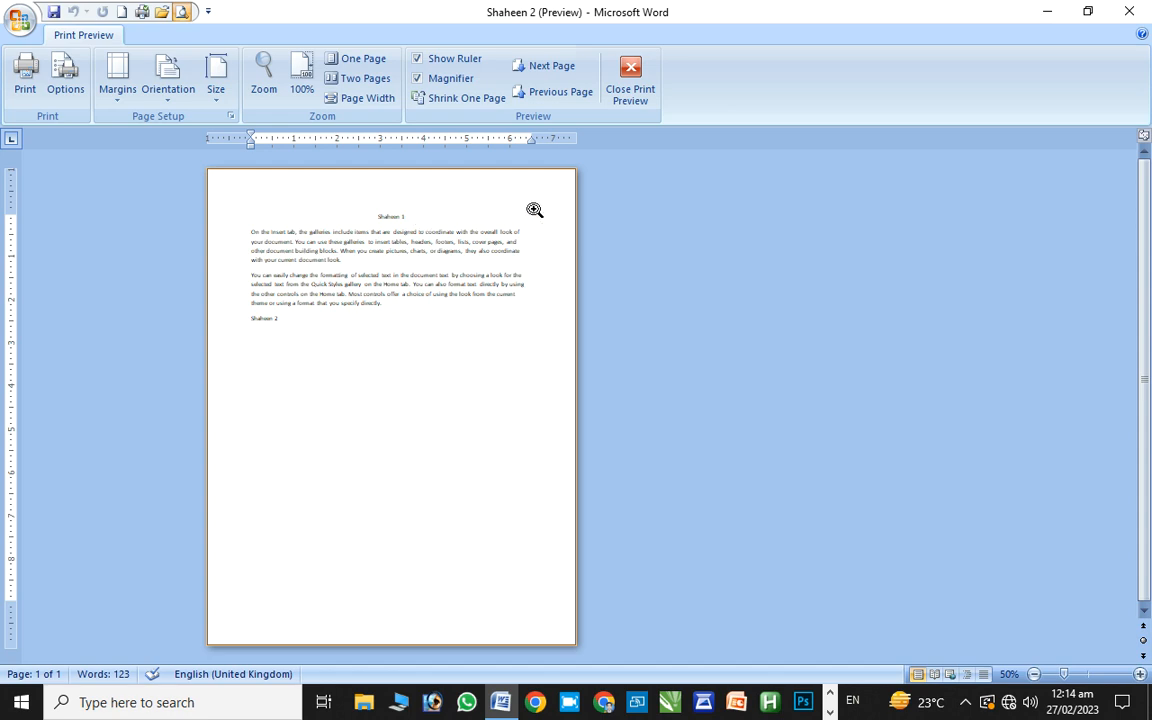
pyautogui.click(630, 72)
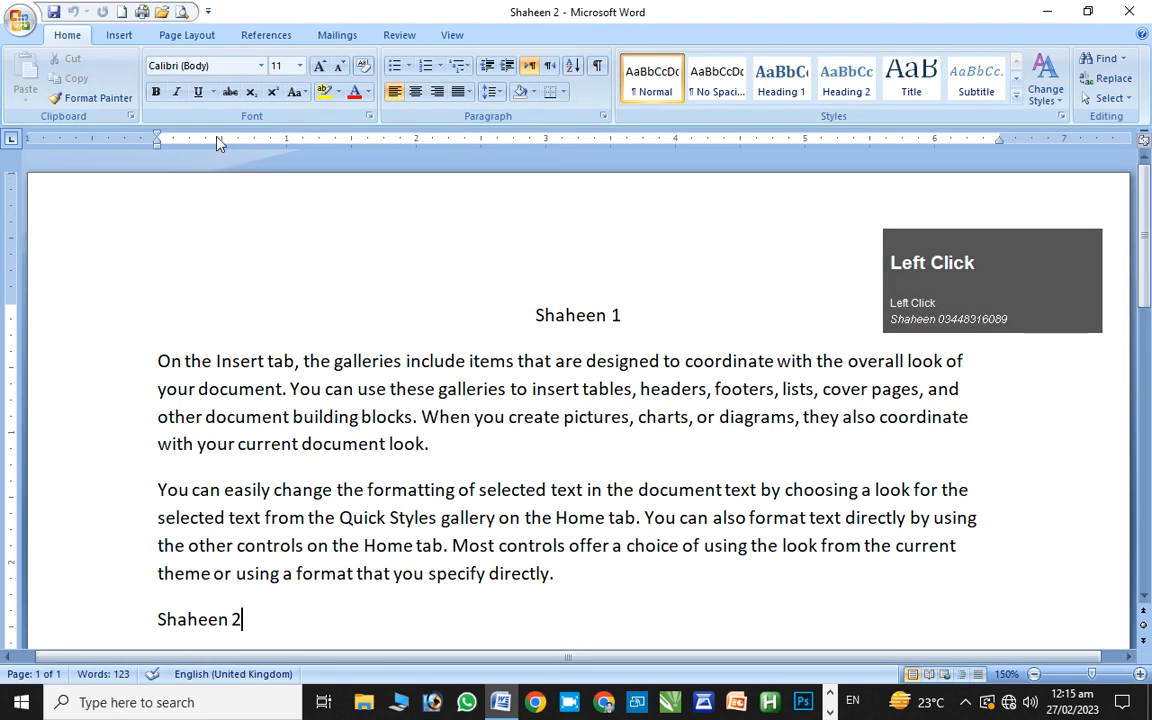
# Open the Print dialog, keep EPSON L3210 Series as the printer, and open Properties
pyautogui.click(20, 22)
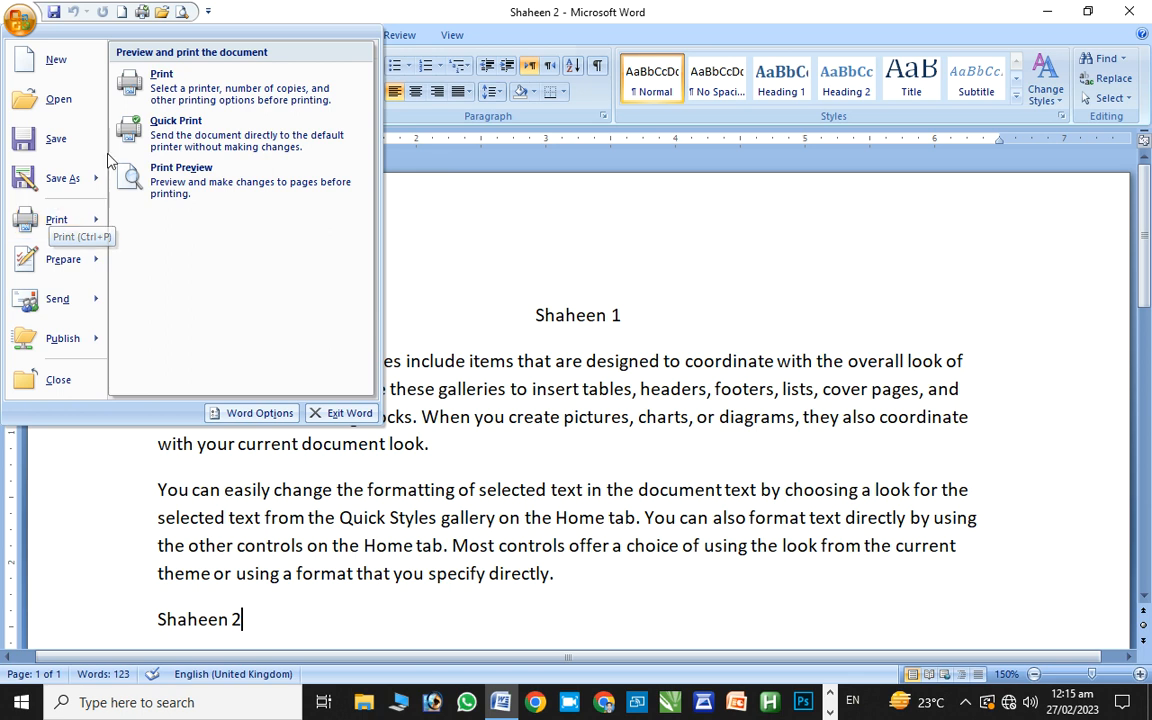
pyautogui.click(177, 90)
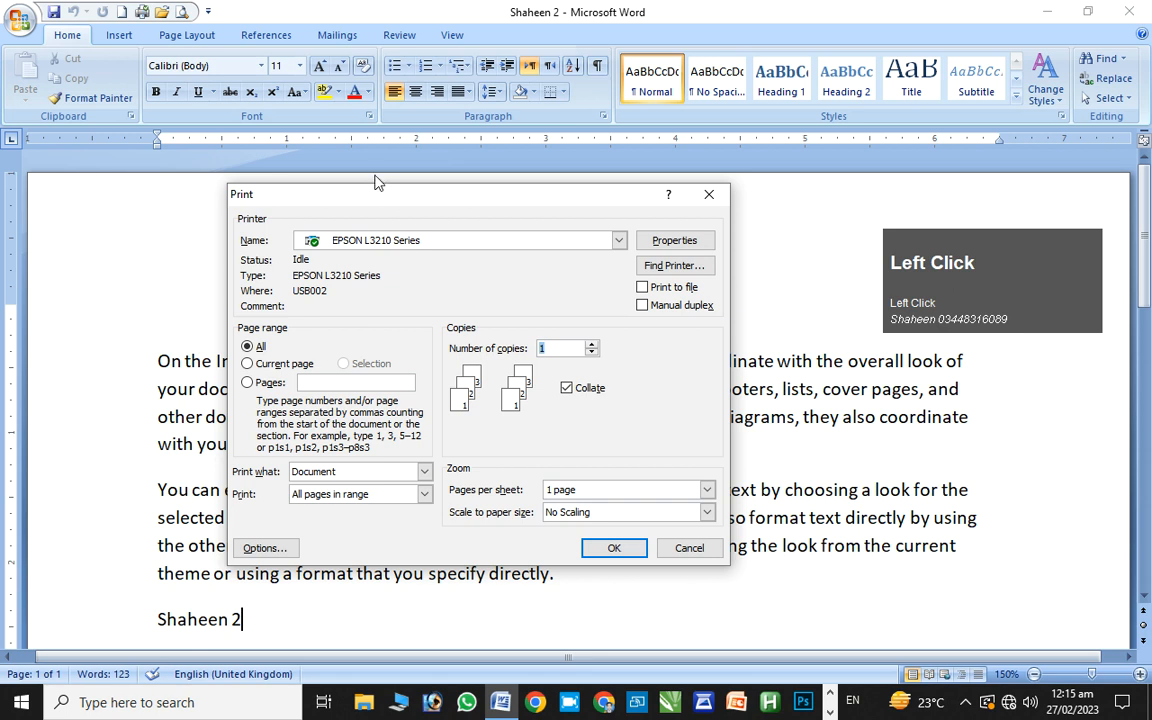
pyautogui.moveTo(380, 193)
pyautogui.mouseDown()
pyautogui.moveTo(357, 247)
pyautogui.moveTo(378, 211)
pyautogui.mouseUp()
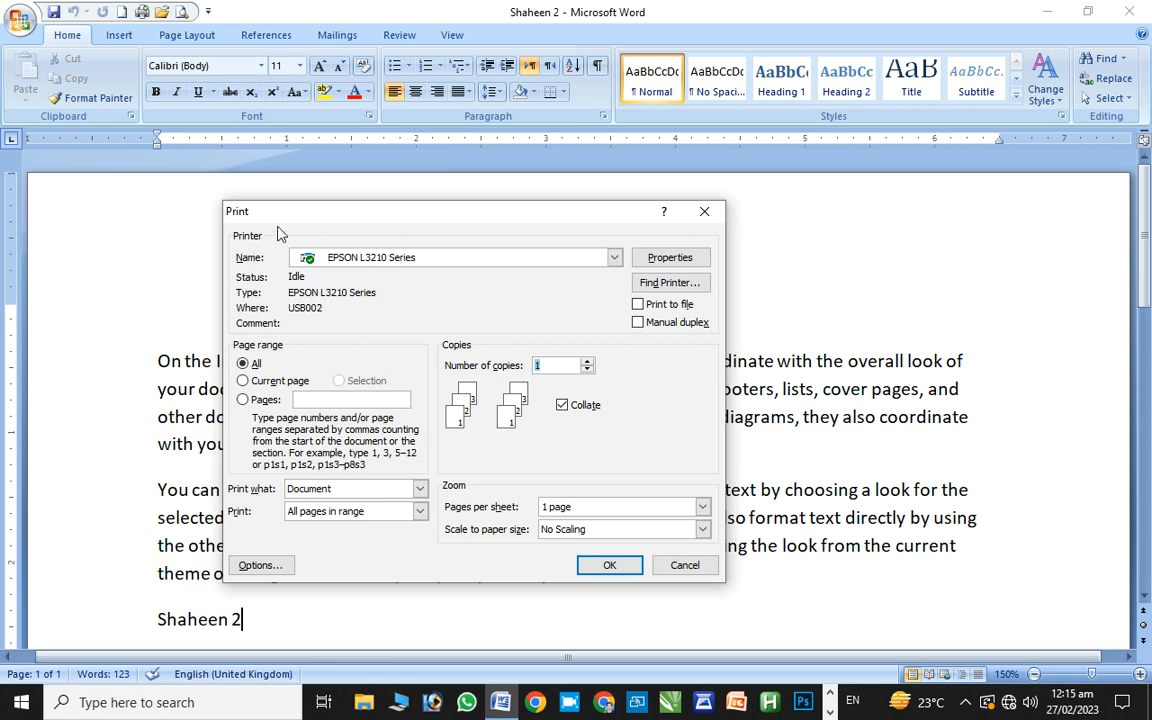
pyautogui.click(481, 259)
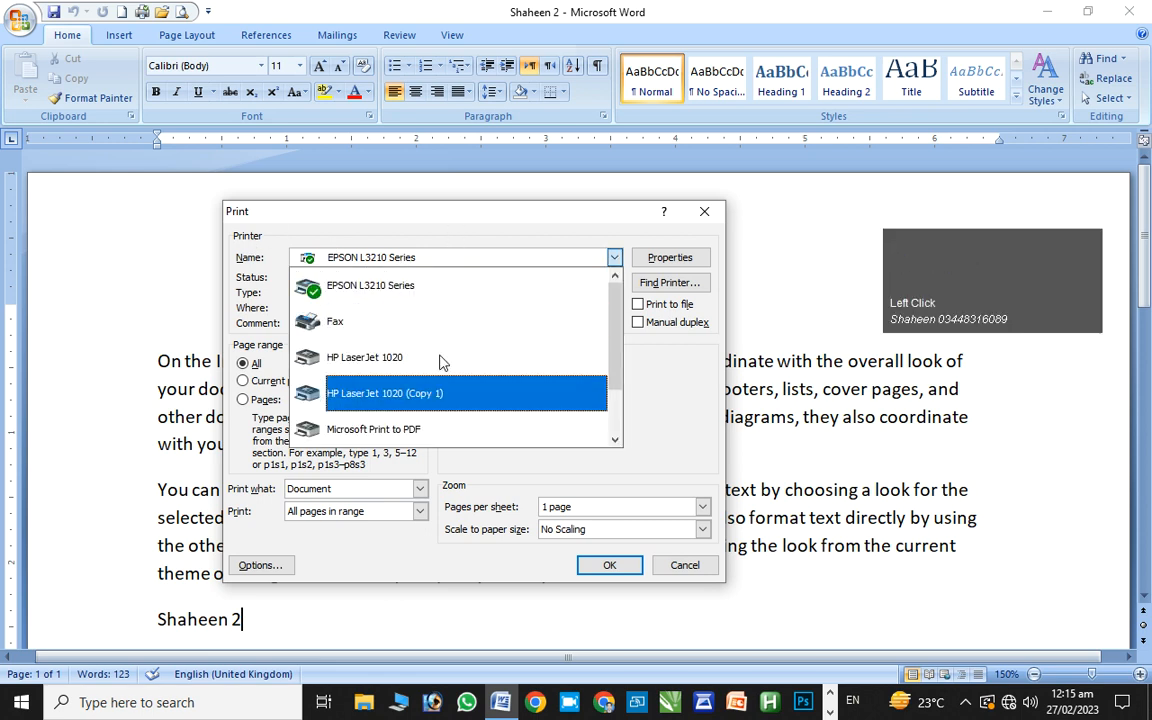
pyautogui.click(444, 289)
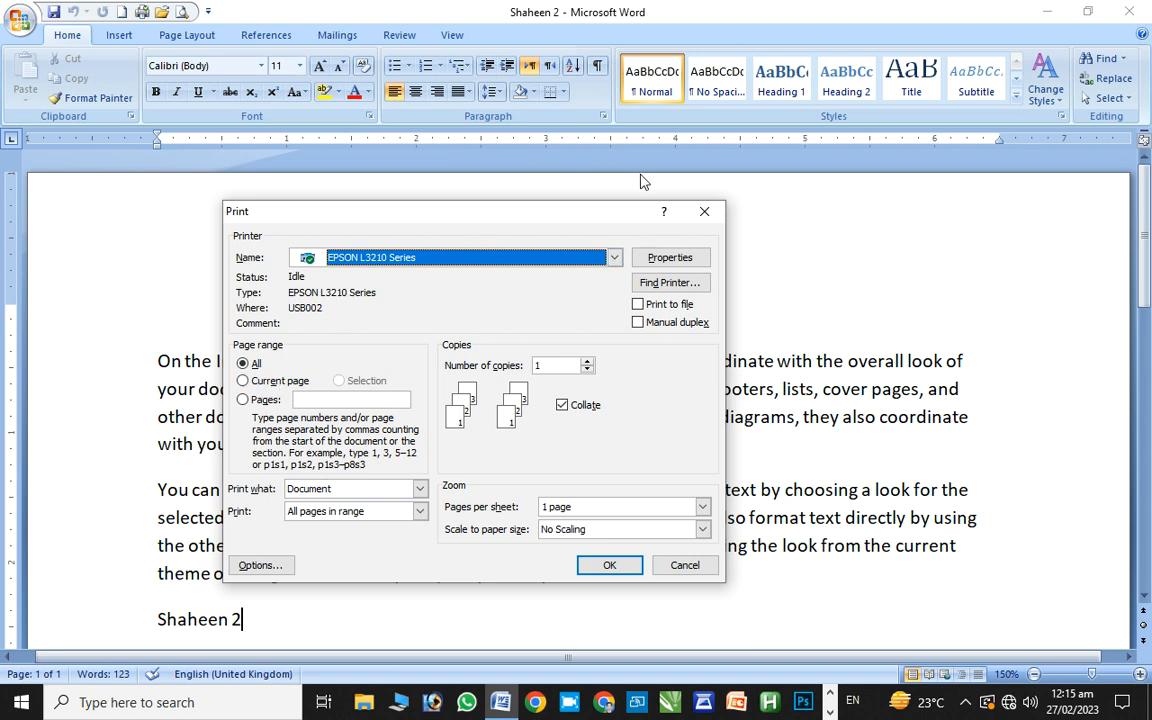
pyautogui.click(660, 257)
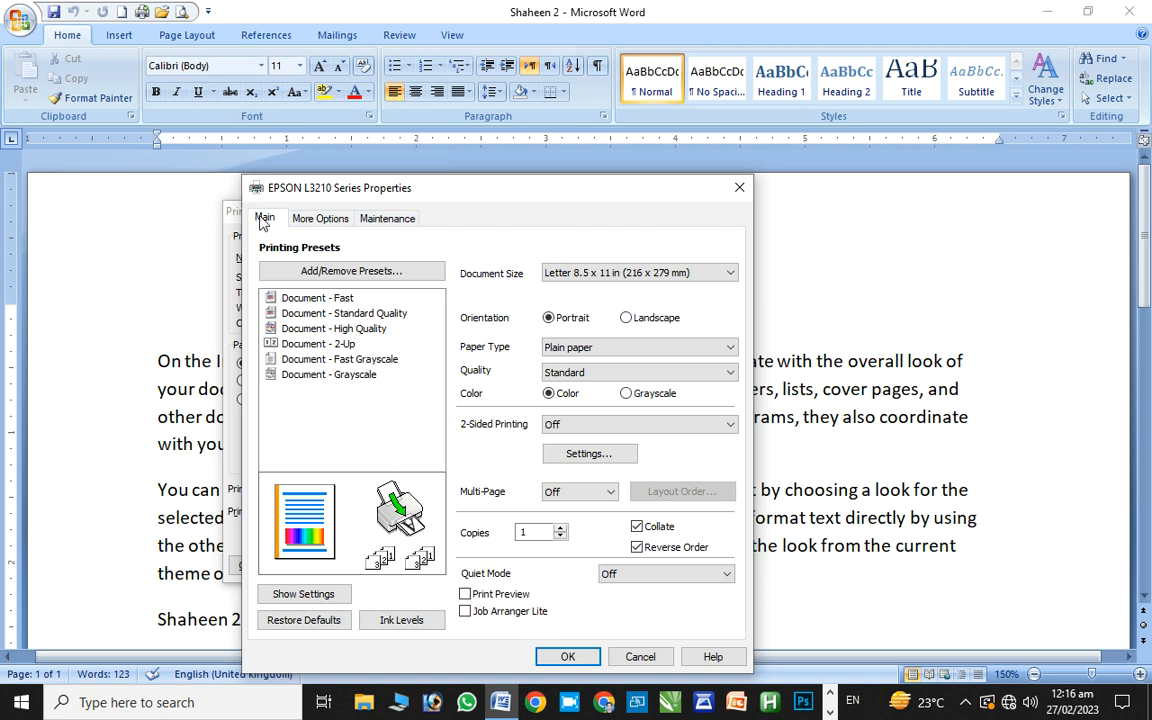
# Set the EPSON document size to A4 210 x 297 mm
pyautogui.click(568, 277)
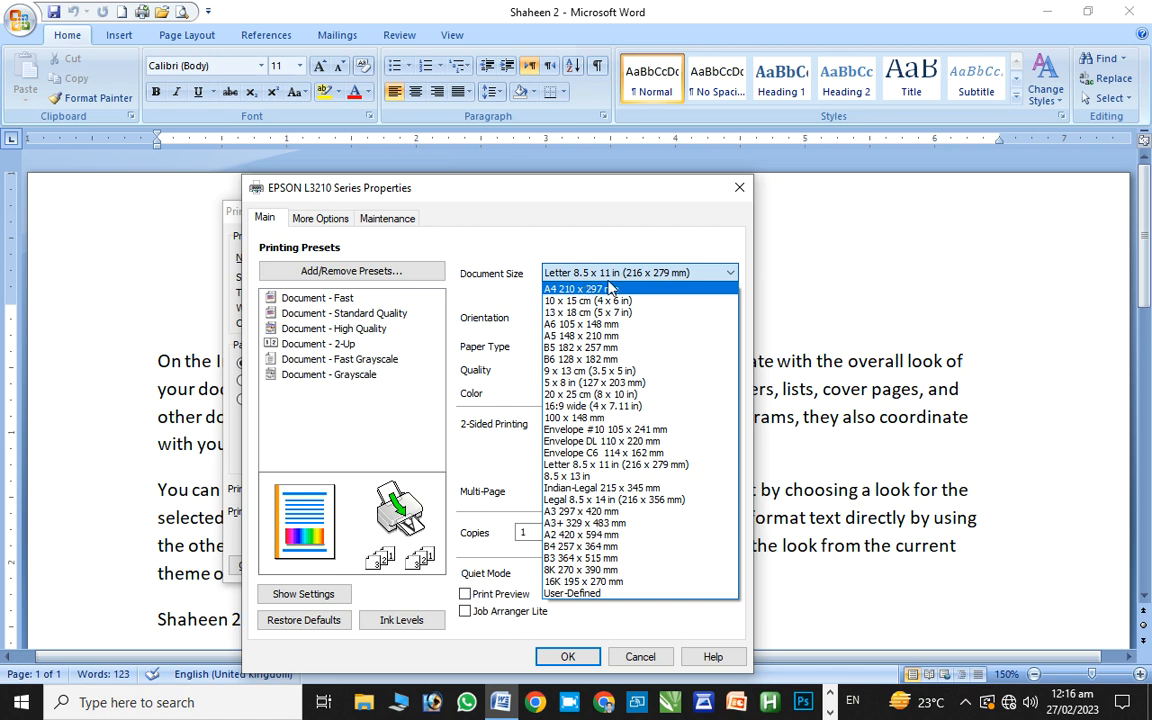
pyautogui.click(611, 288)
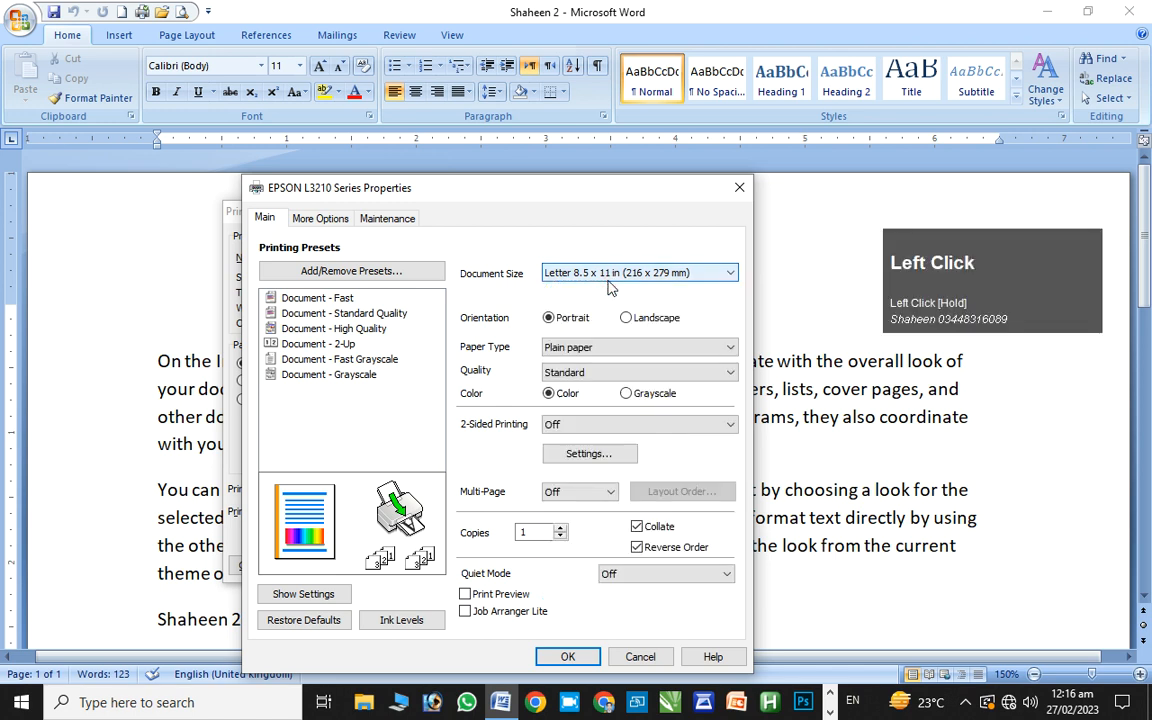
pyautogui.click(608, 281)
pyautogui.click(603, 286)
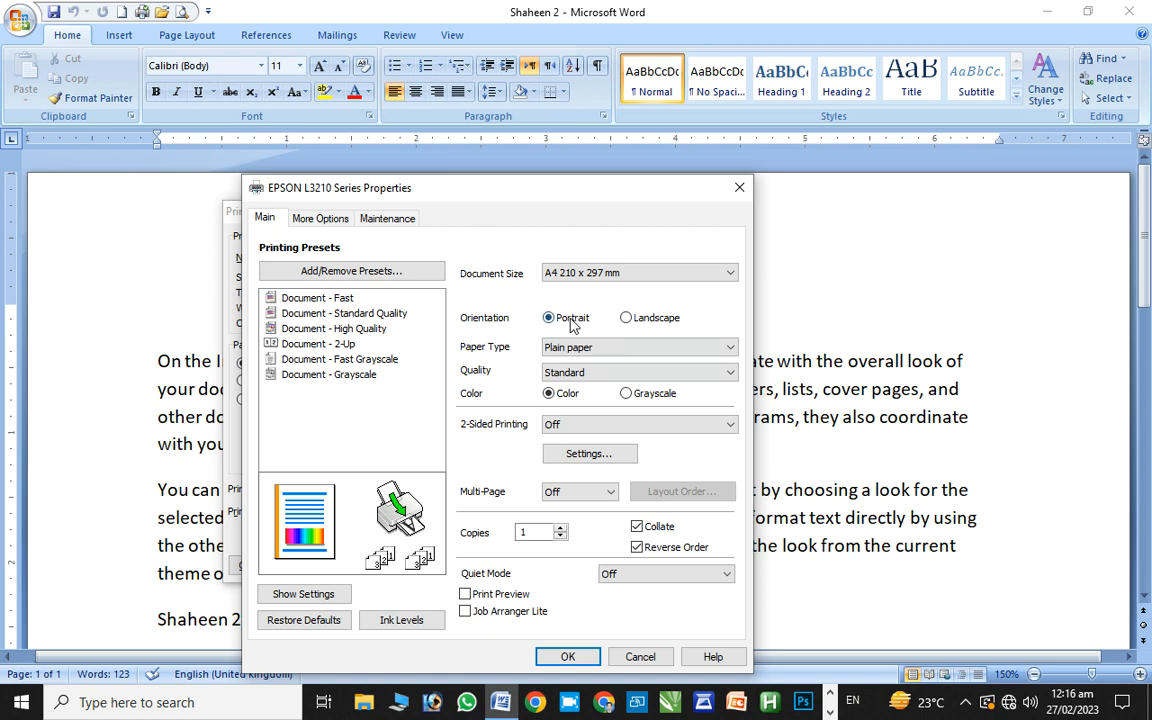
# Settle on Portrait orientation, then view the More Options and Maintenance tabs
pyautogui.click(626, 318)
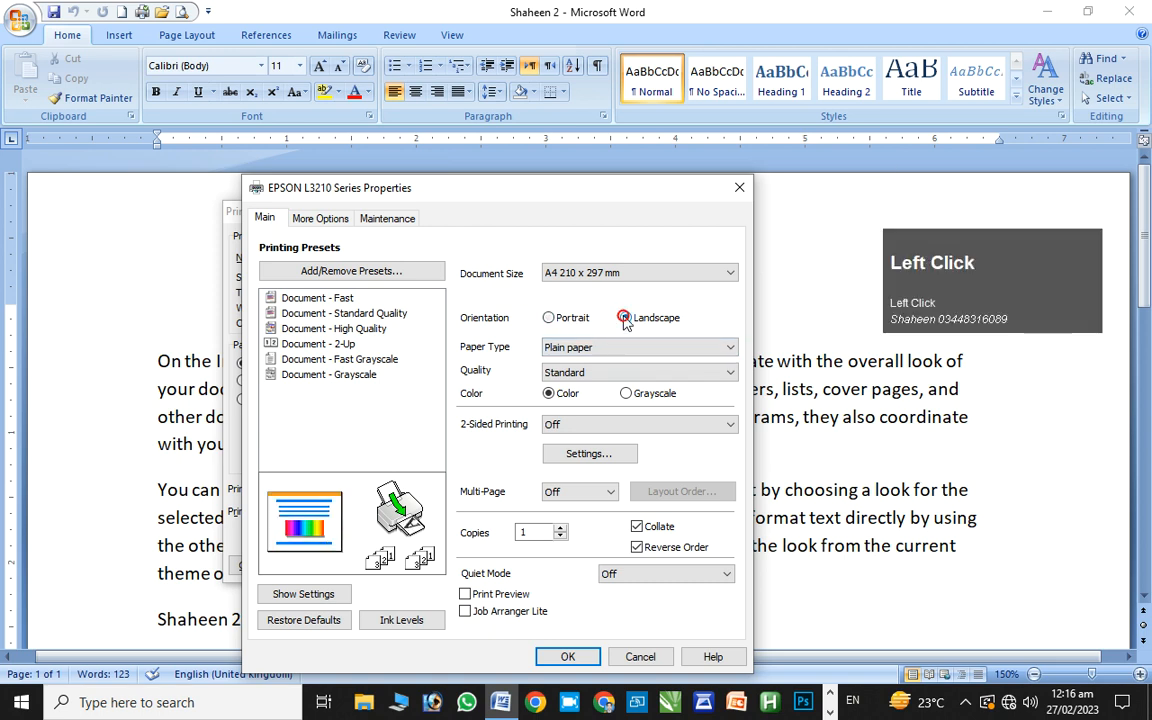
pyautogui.click(549, 318)
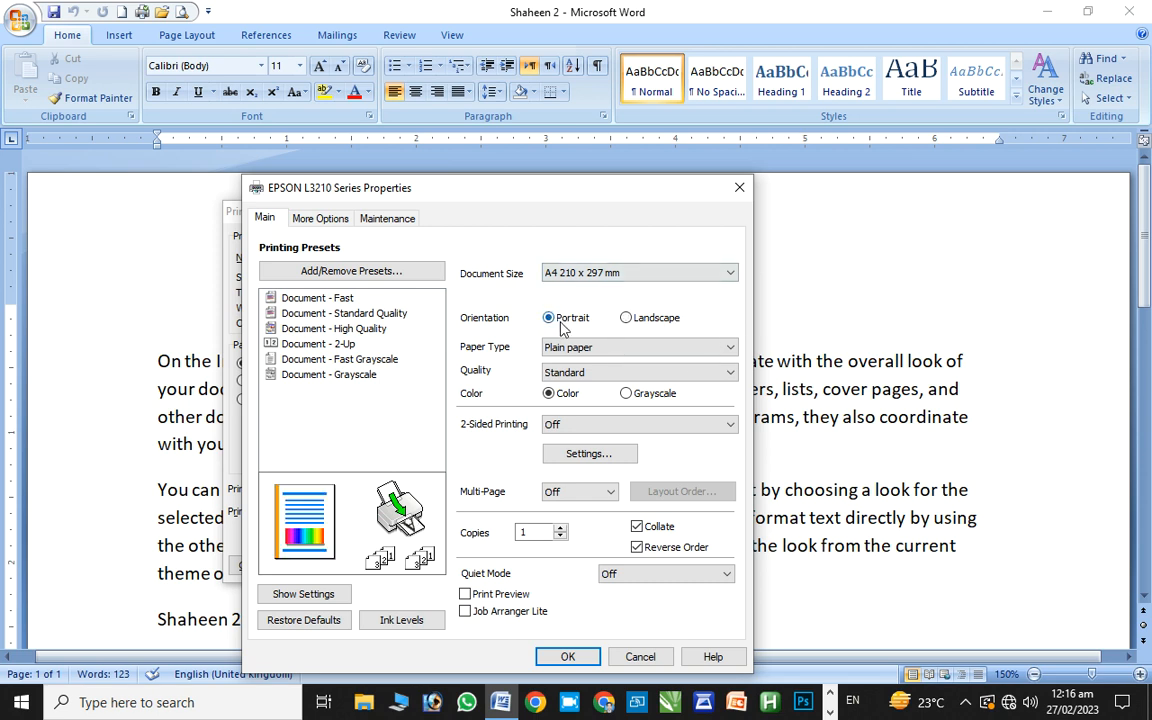
pyautogui.click(629, 317)
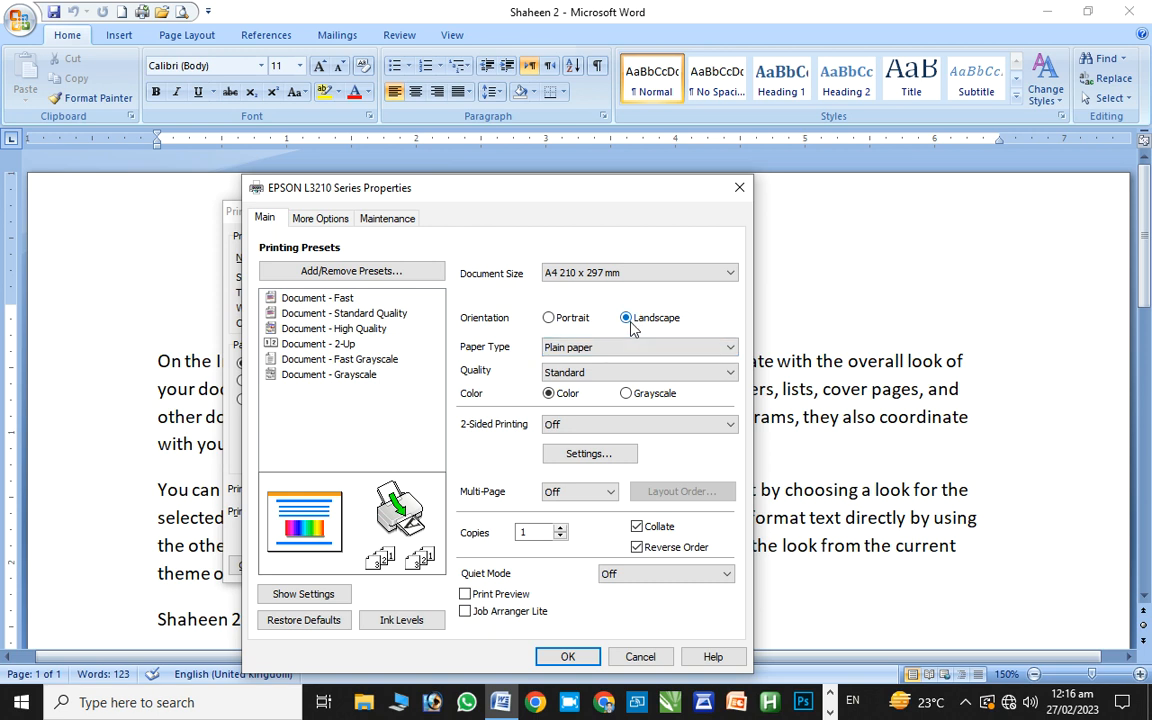
pyautogui.click(551, 317)
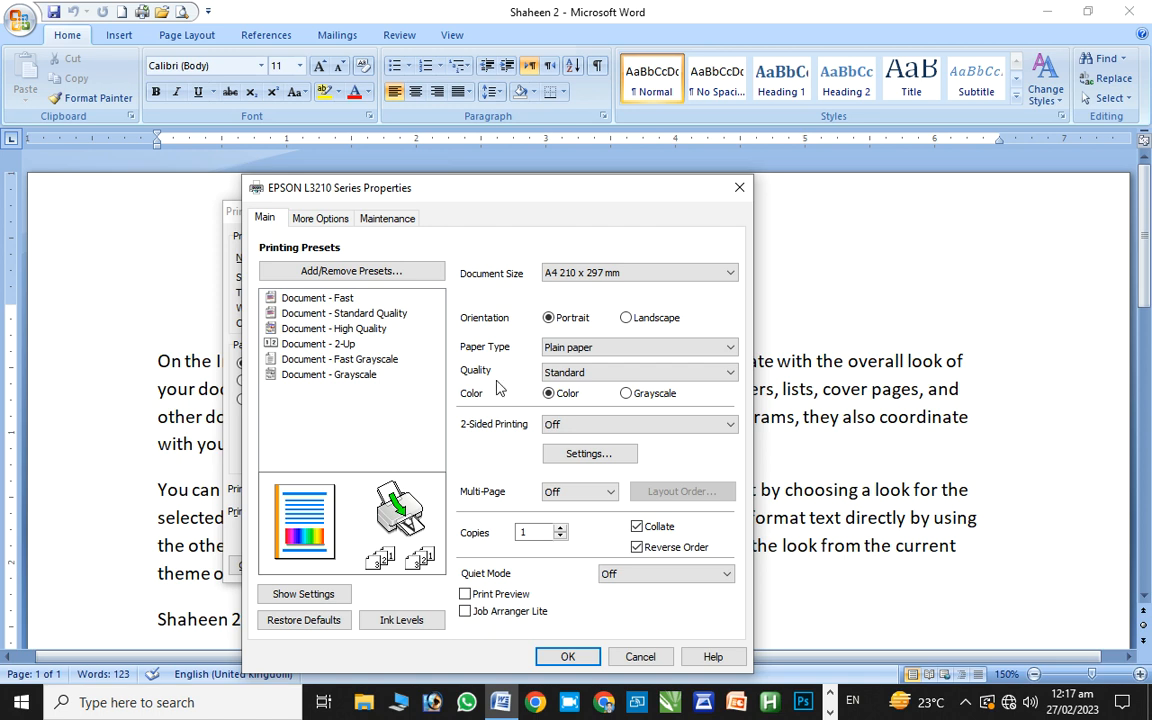
pyautogui.click(338, 218)
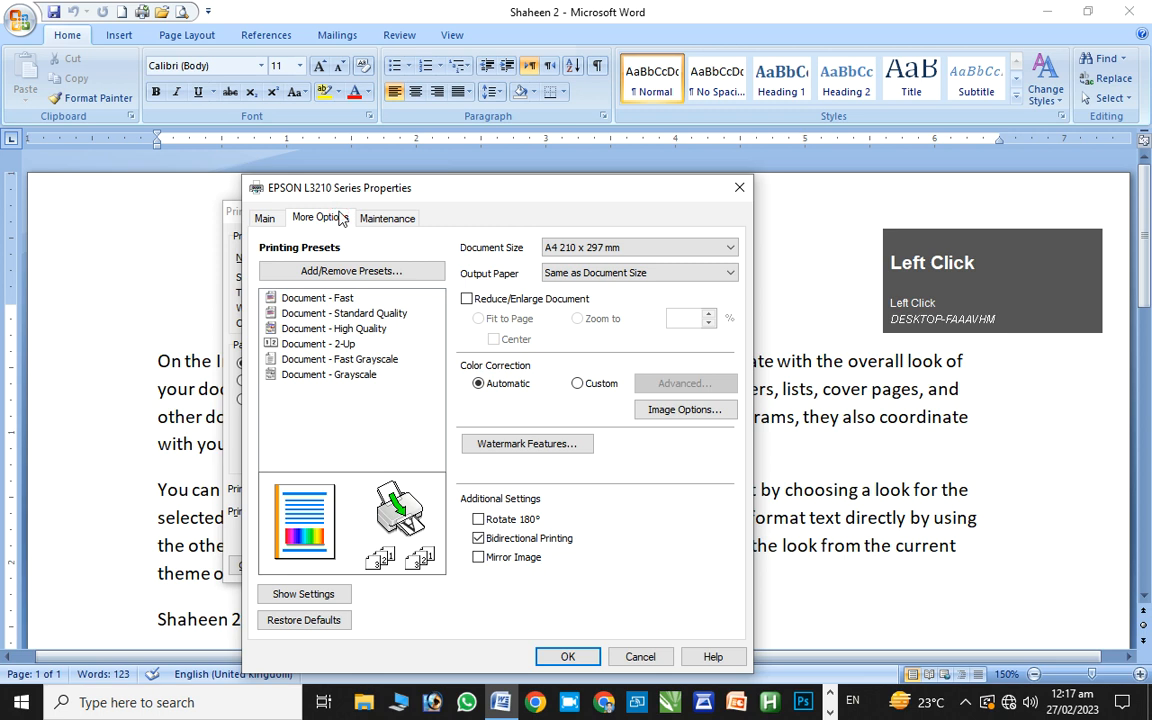
pyautogui.click(375, 218)
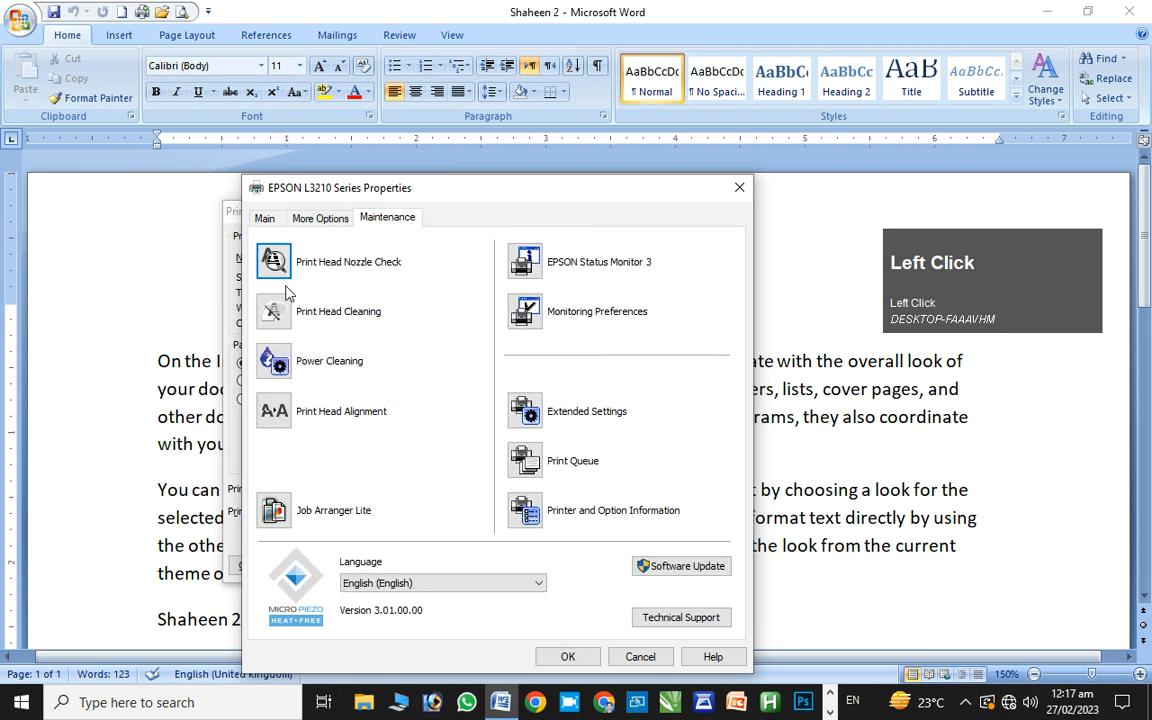
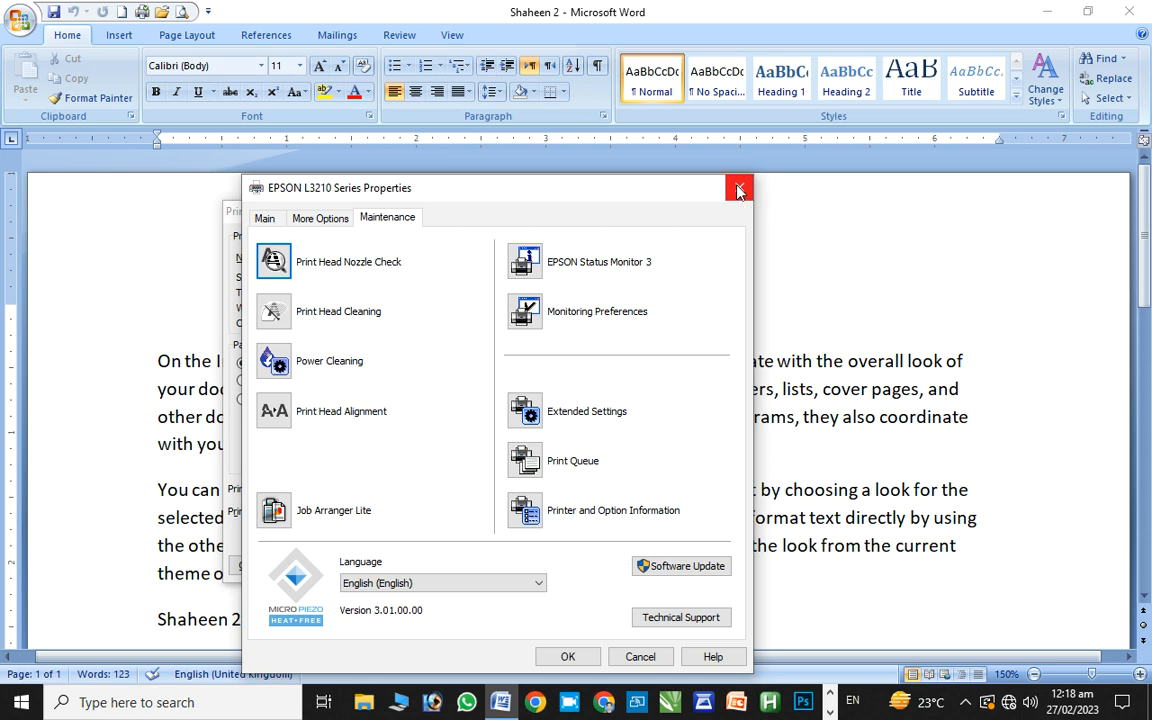
# Close the EPSON Properties window and then the Print dialog without printing
pyautogui.press('Escape')
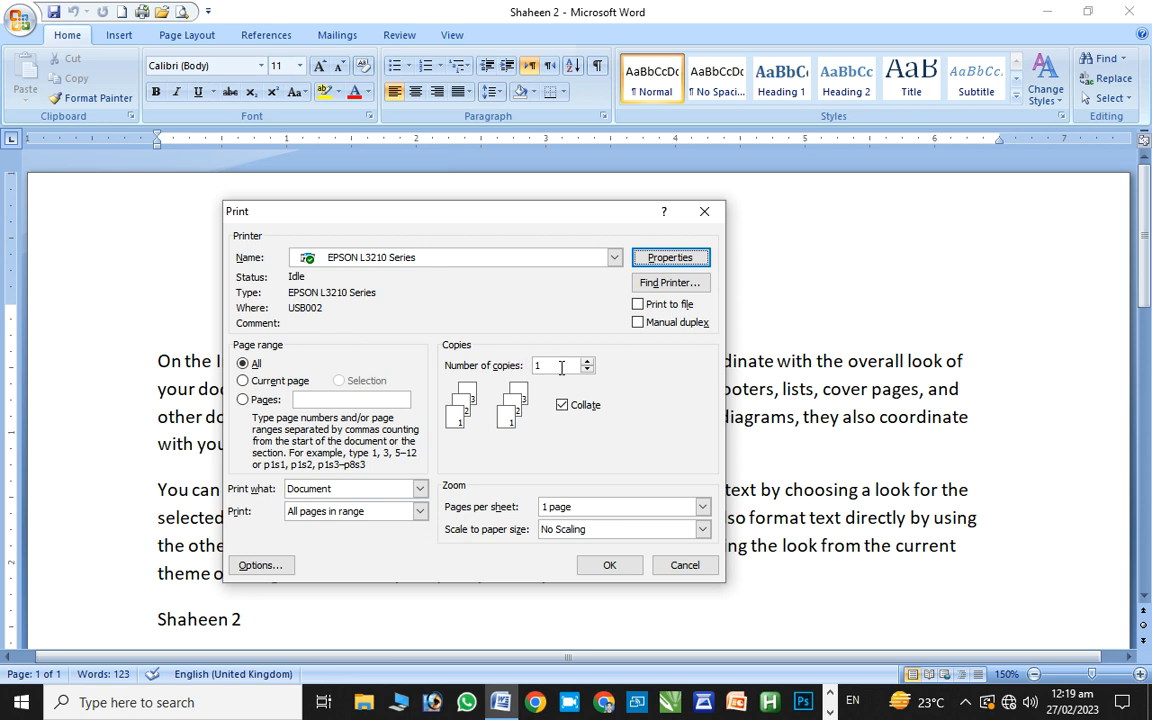
pyautogui.click(1147, 284)
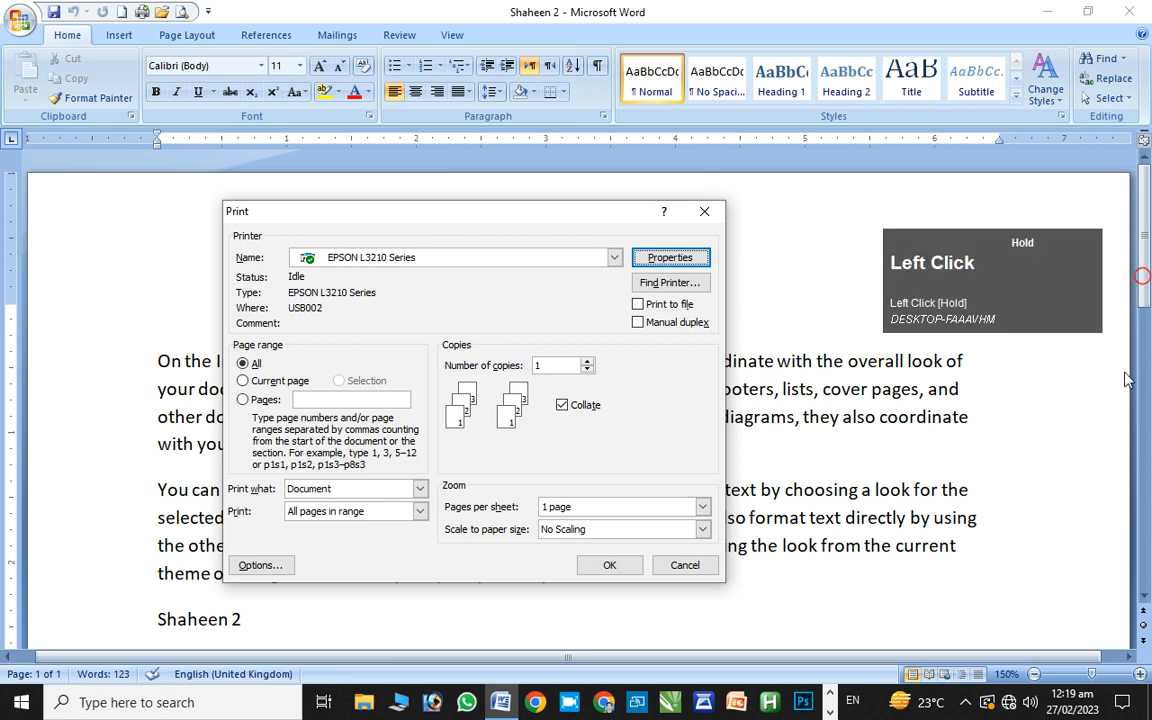
pyautogui.click(713, 206)
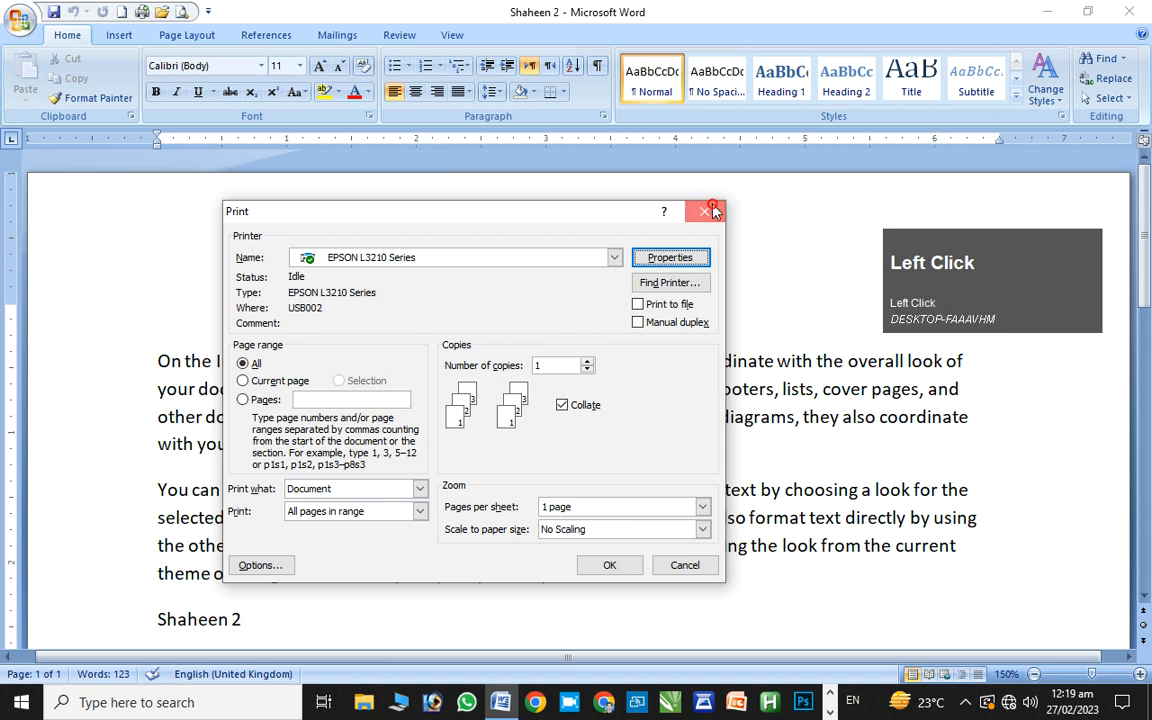
# Insert a page break after the Shaheen 2 line and return to the document's start
pyautogui.moveTo(1145, 240); pyautogui.dragTo(1093, 327)
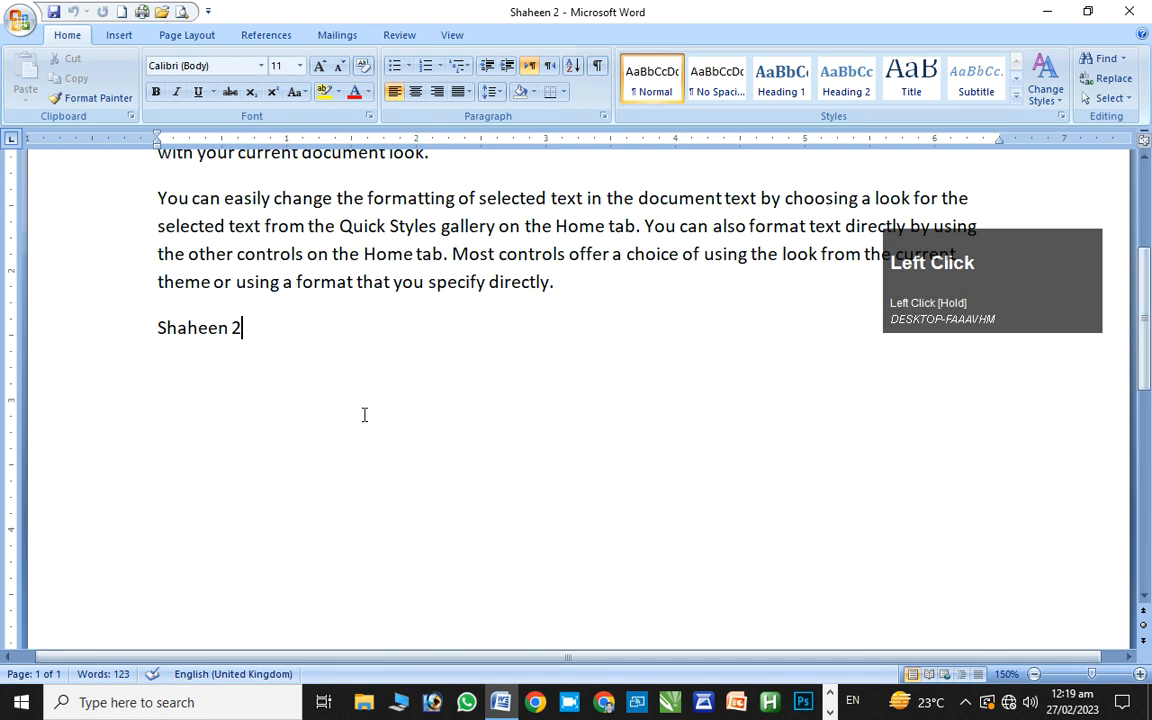
pyautogui.hotkey('ctrl', 'Return')
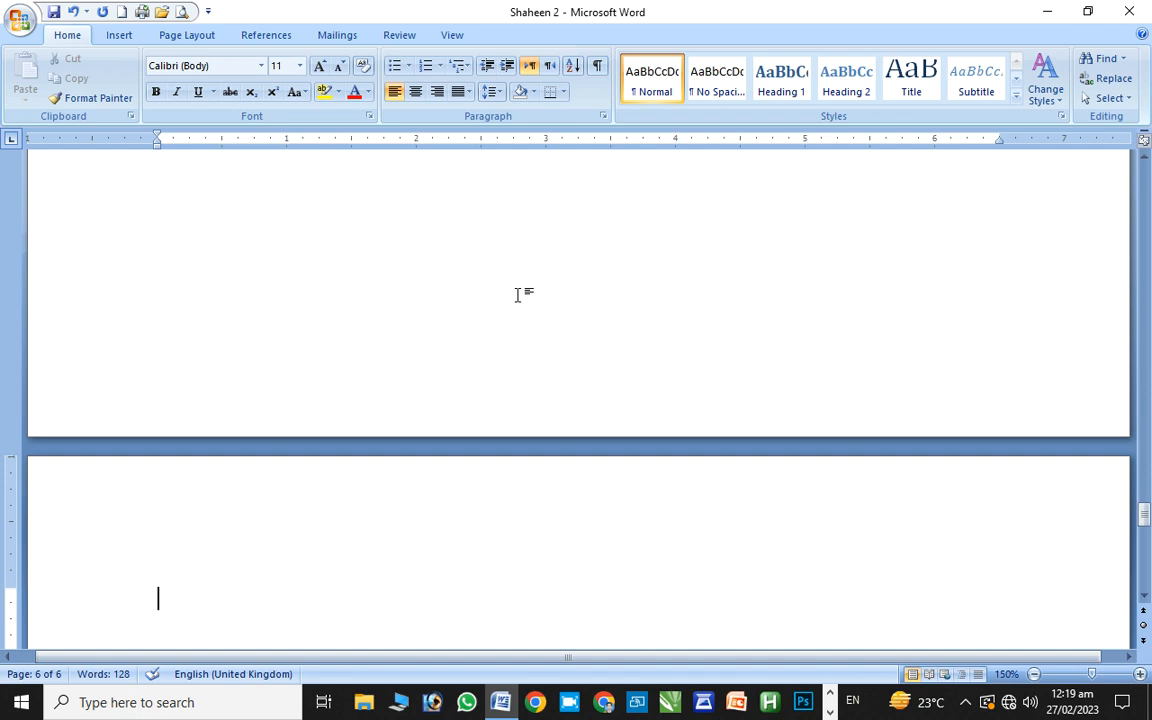
pyautogui.press('Home')
pyautogui.hotkey('ctrl', 'Home')
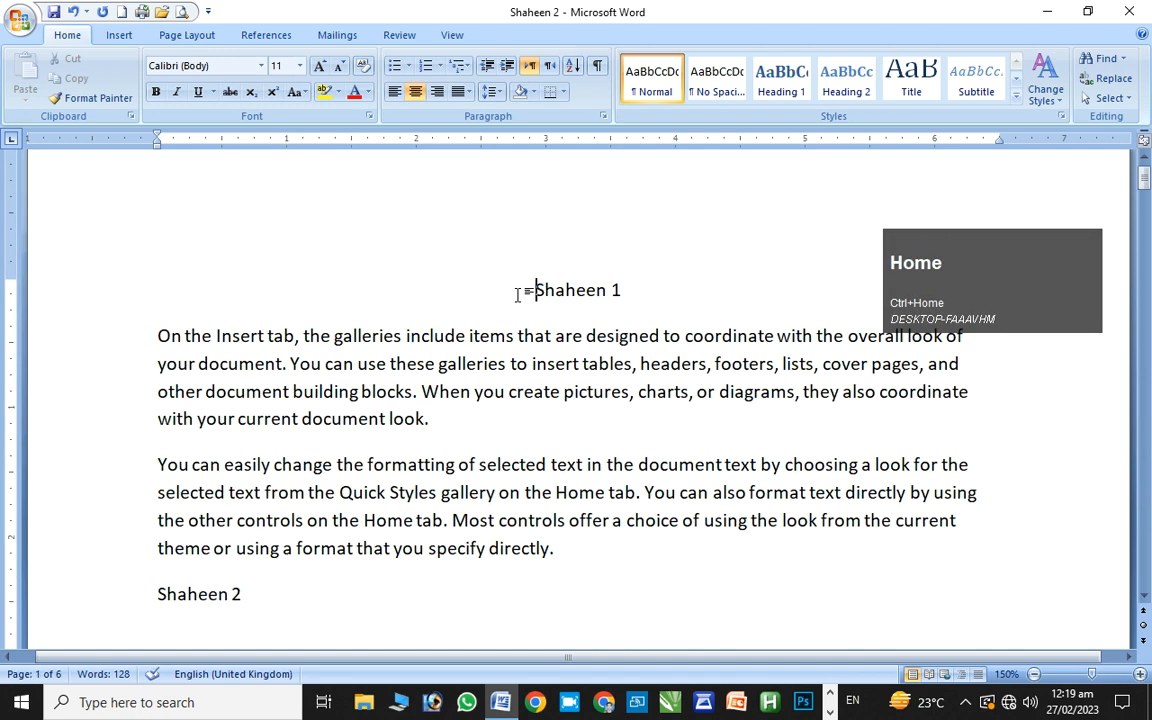
pyautogui.hotkey('ctrl', 'Home')
pyautogui.hotkey('ctrl', 'Home')
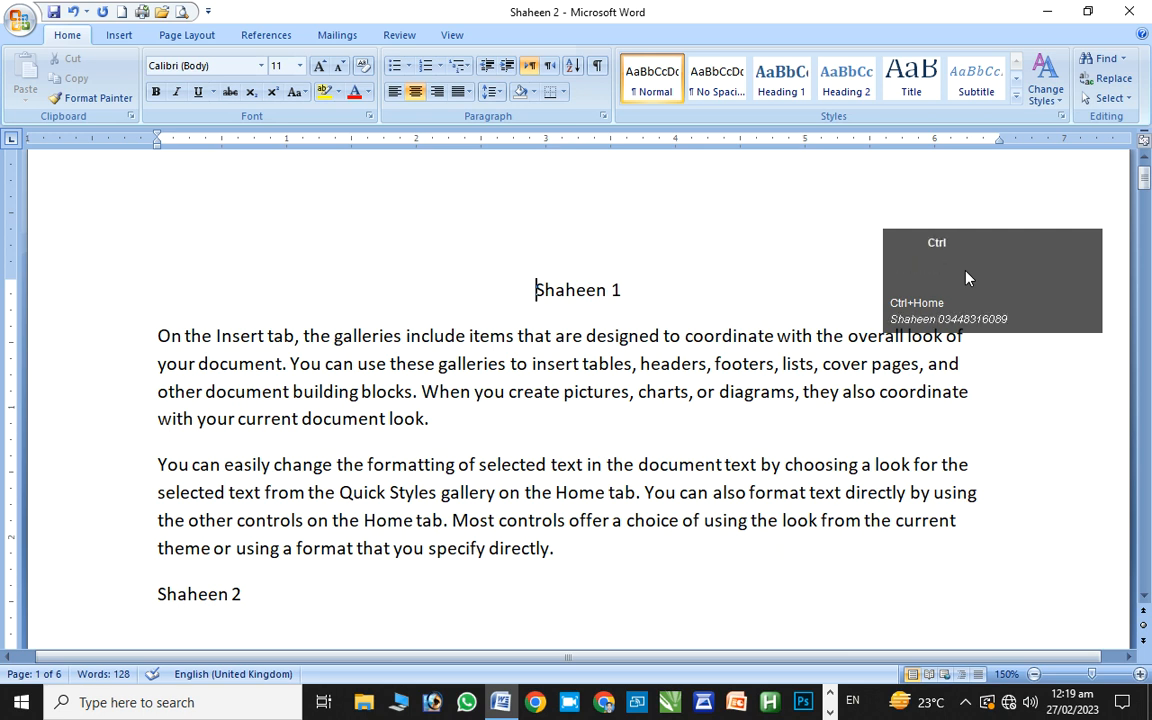
# Jump between the document's end and start, then reopen Print with the cursor after Shaheen 2
pyautogui.hotkey('ctrl', 'End')
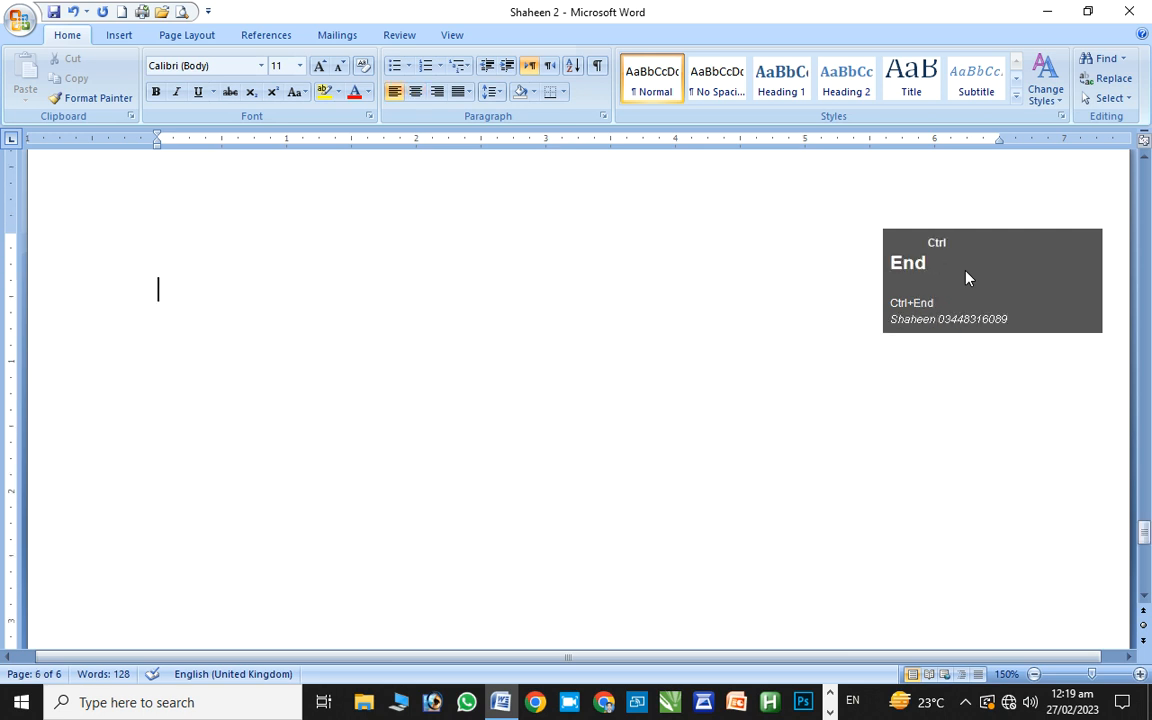
pyautogui.hotkey('ctrl', 'End')
pyautogui.hotkey('ctrl', 'Home')
pyautogui.hotkey('ctrl', 'End')
pyautogui.hotkey('ctrl', 'Home')
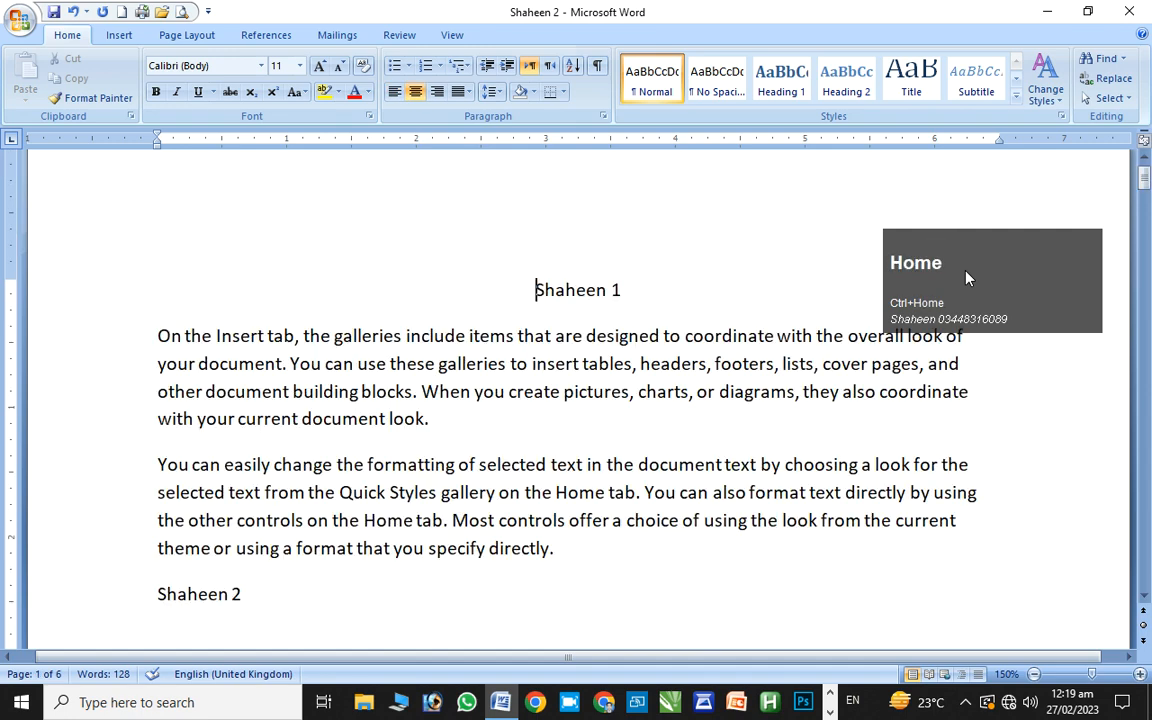
pyautogui.click(287, 614)
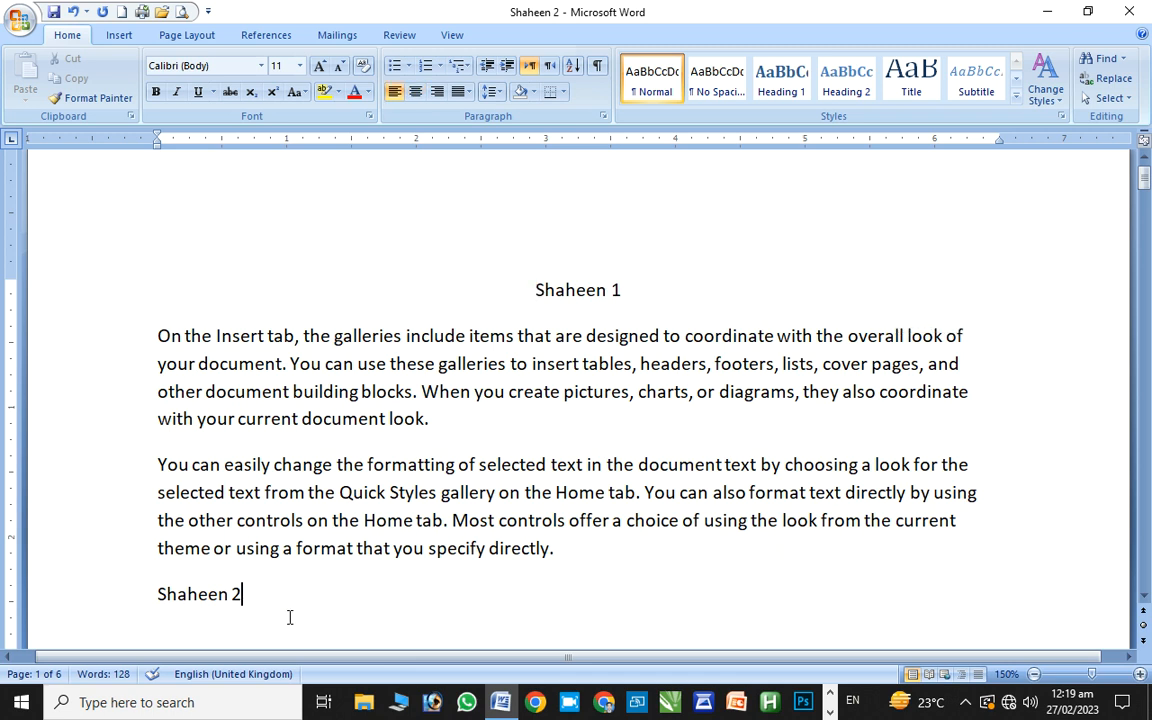
pyautogui.hotkey('ctrl', 'p')
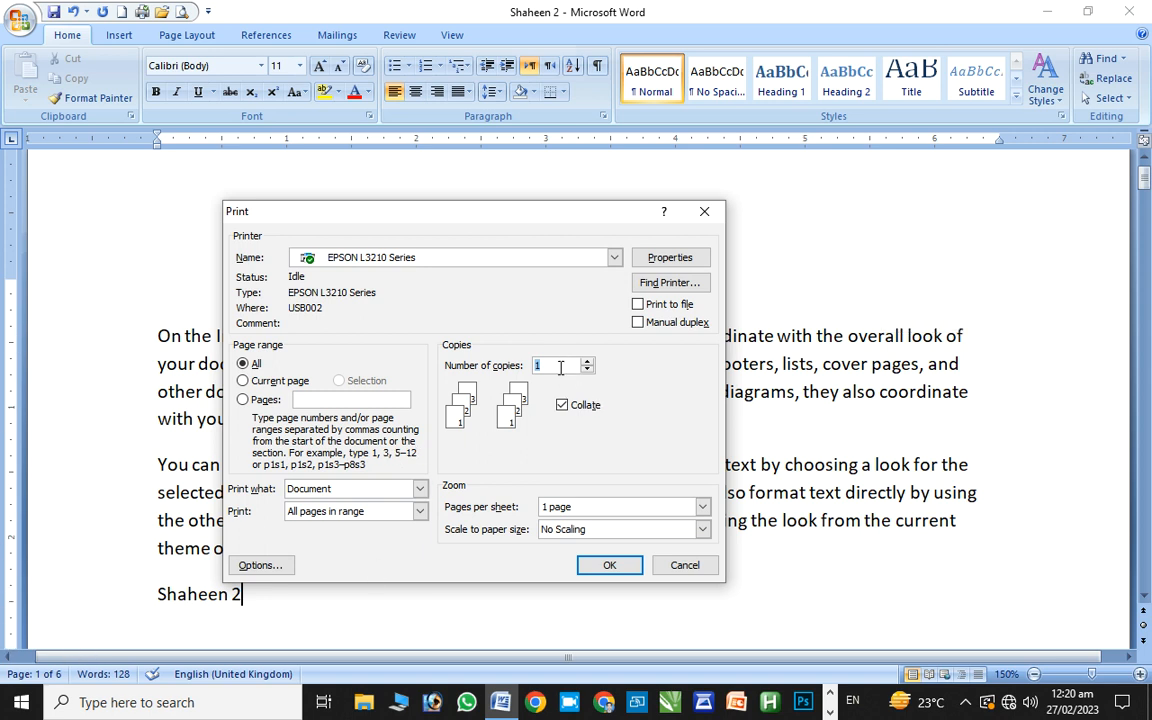
# Raise copies to 2 and back to 1, choose Current page, then close Print unprinted
pyautogui.click(615, 443)
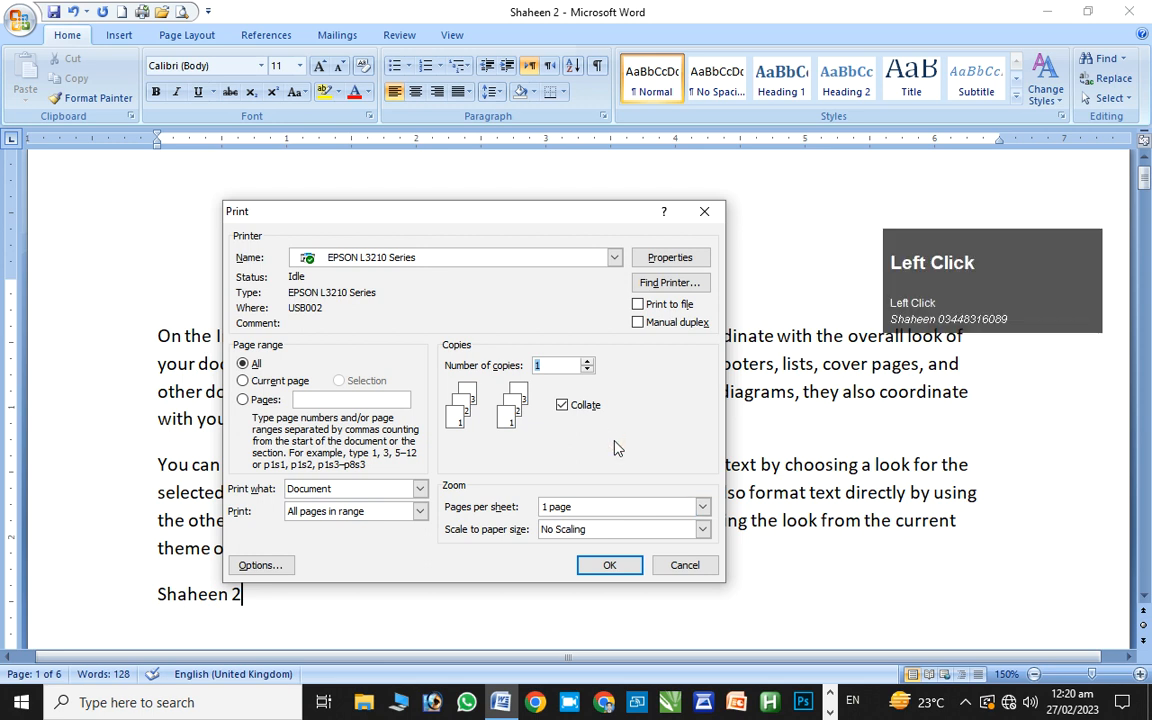
pyautogui.click(588, 361)
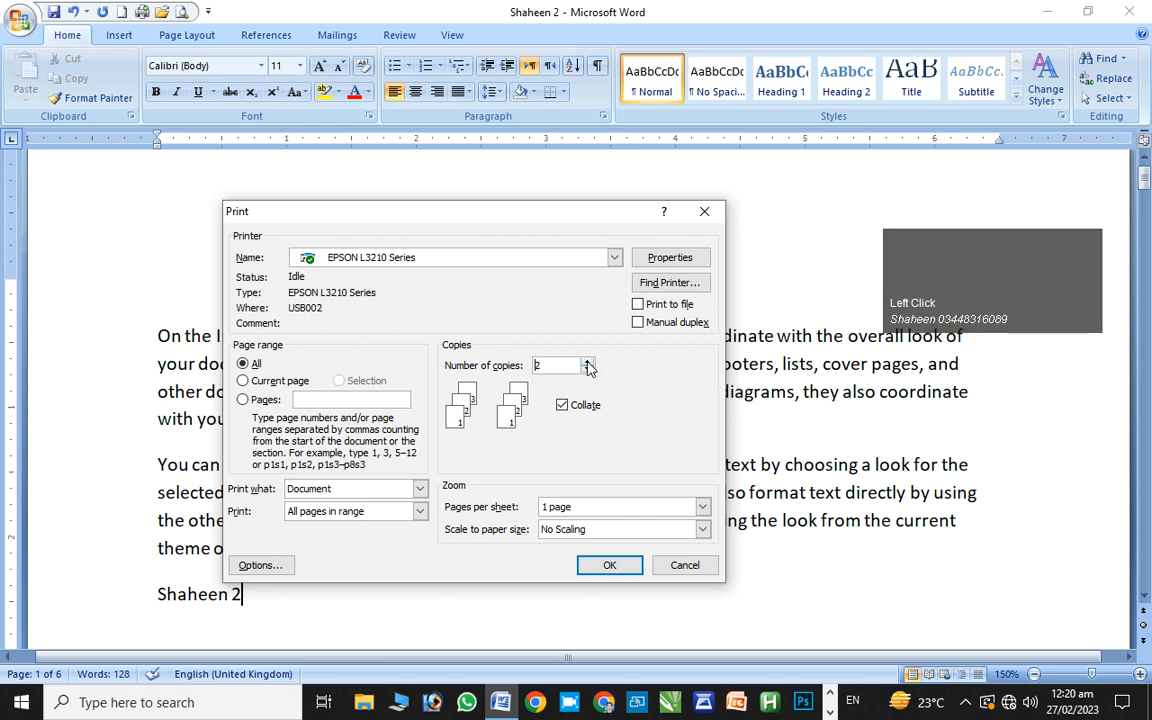
pyautogui.click(588, 370)
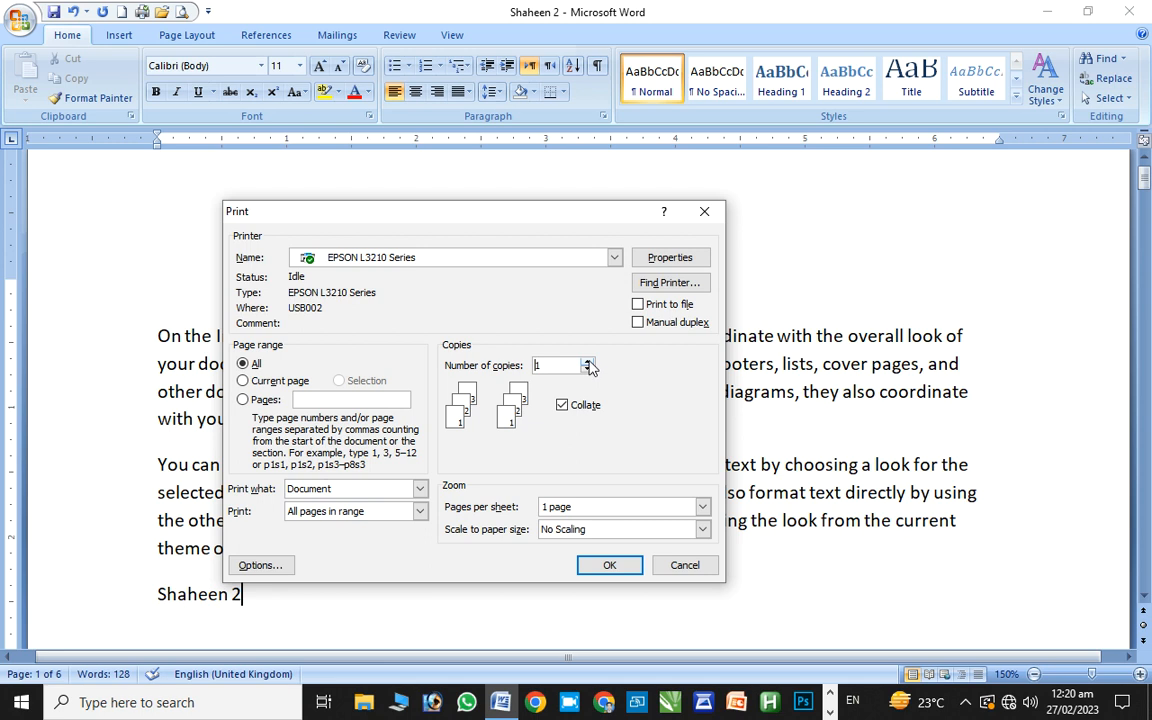
pyautogui.click(243, 382)
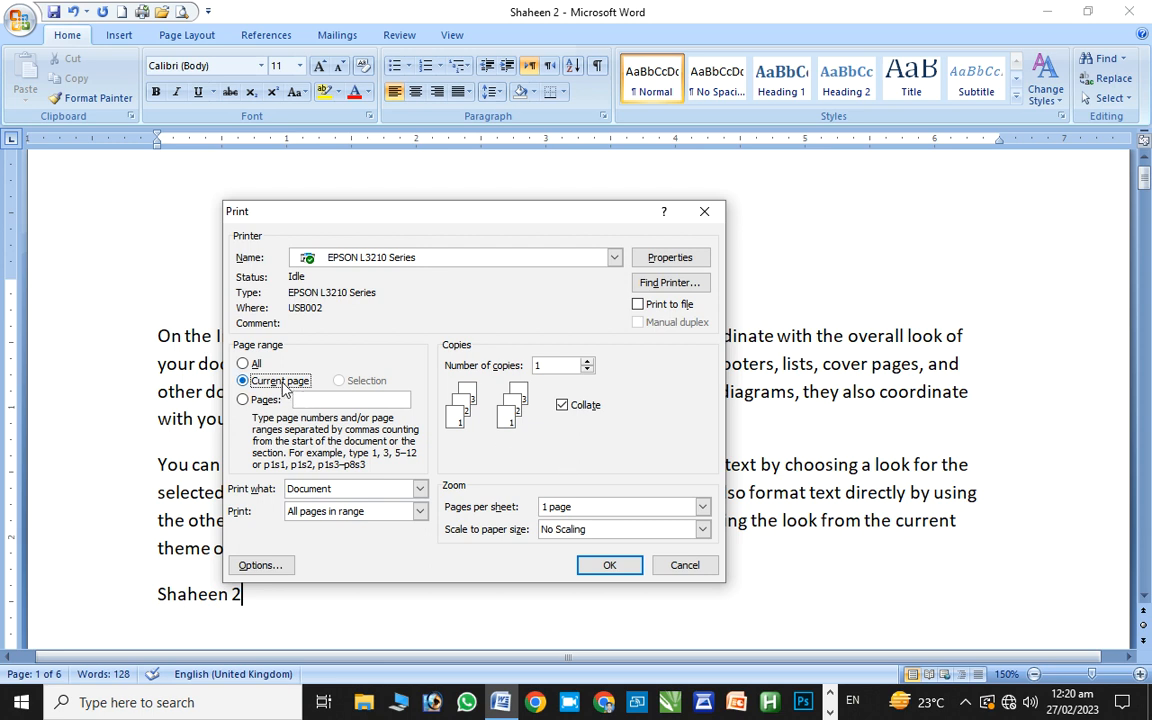
pyautogui.click(843, 512)
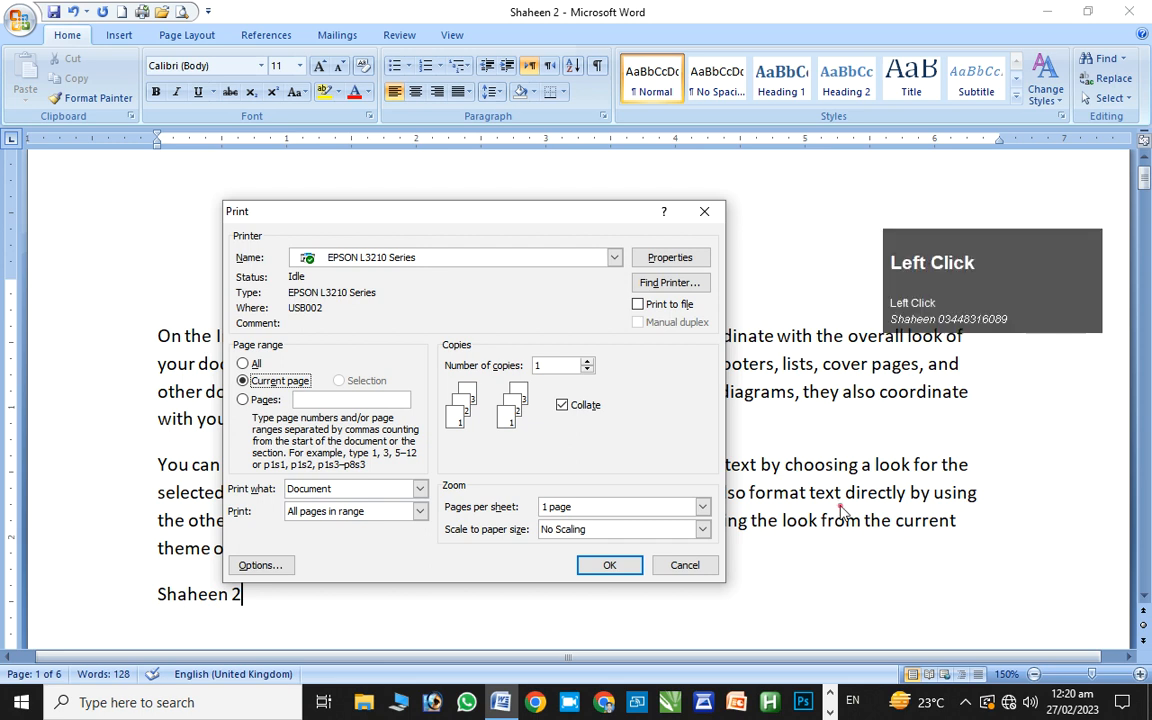
pyautogui.click(705, 213)
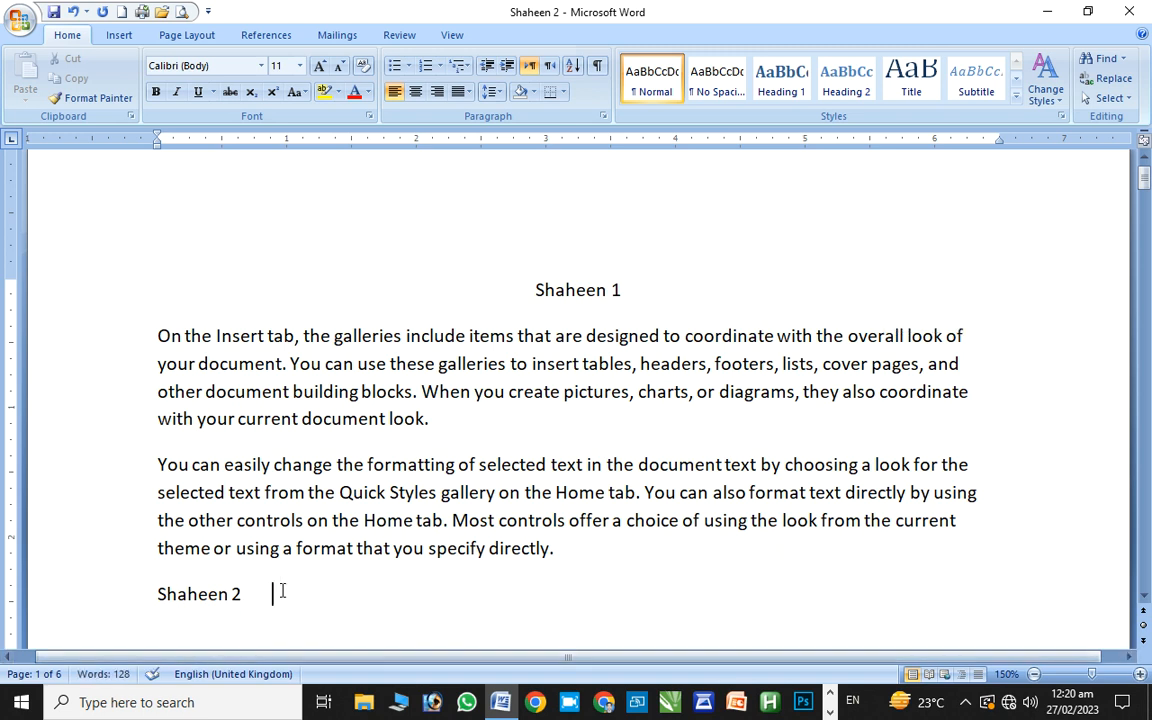
pyautogui.hotkey('ctrl', 'p')
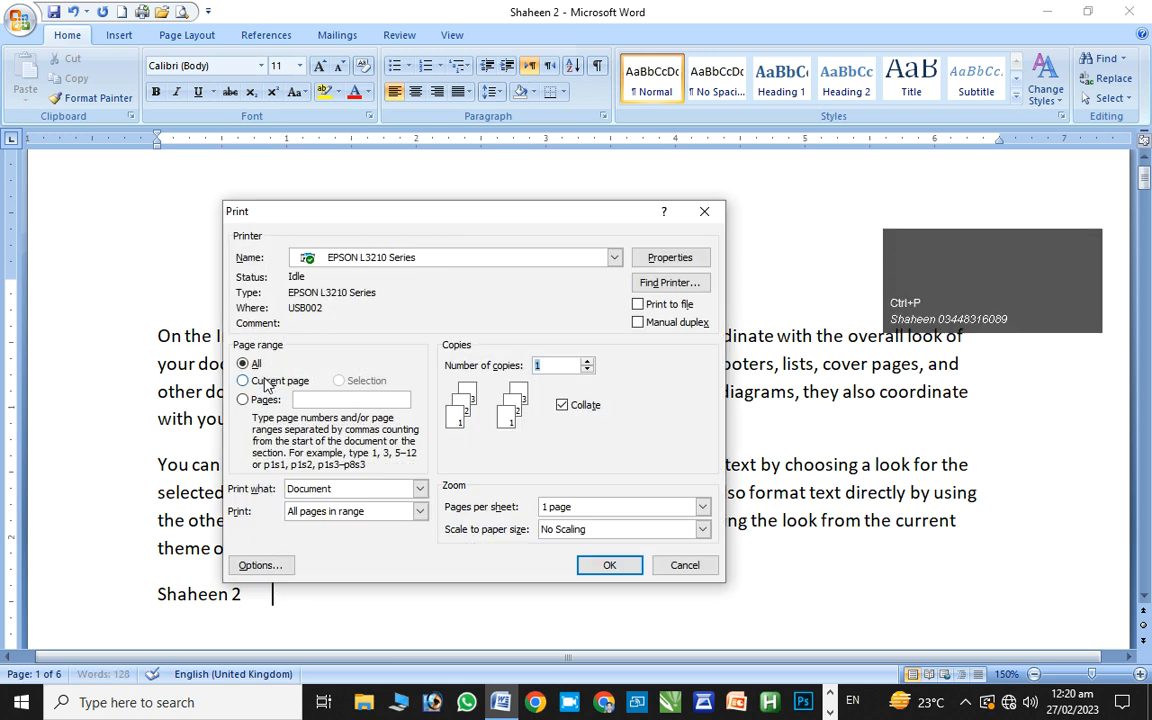
pyautogui.click(256, 399)
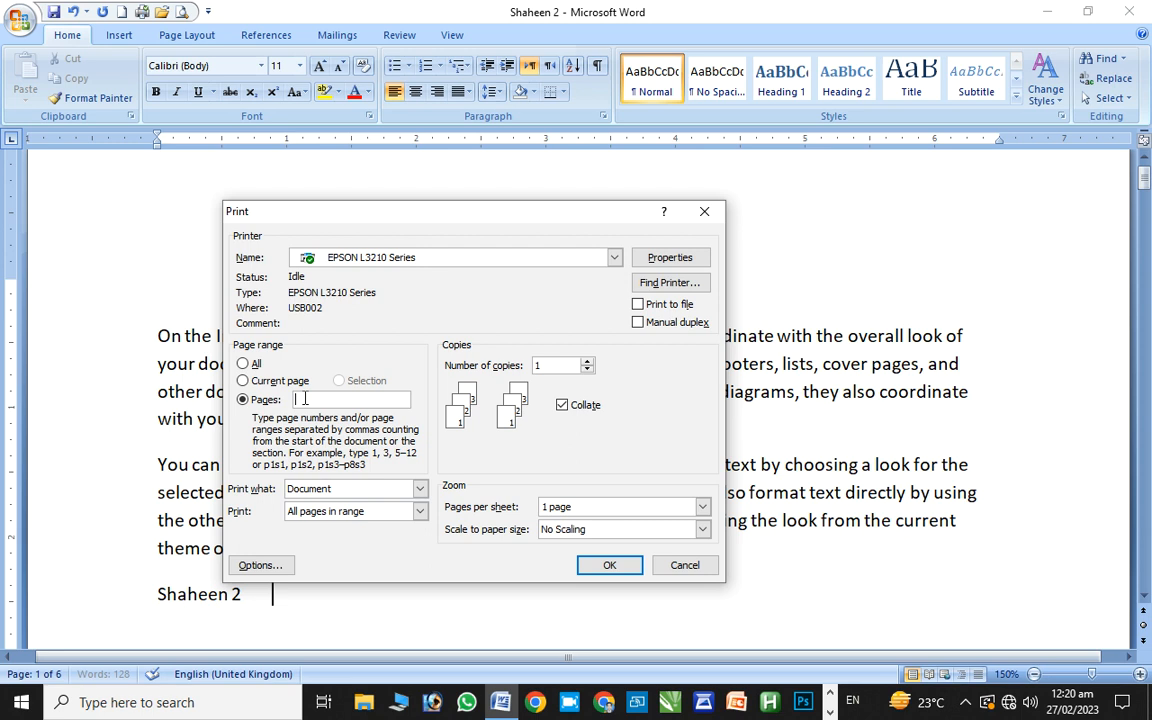
pyautogui.write('1,')
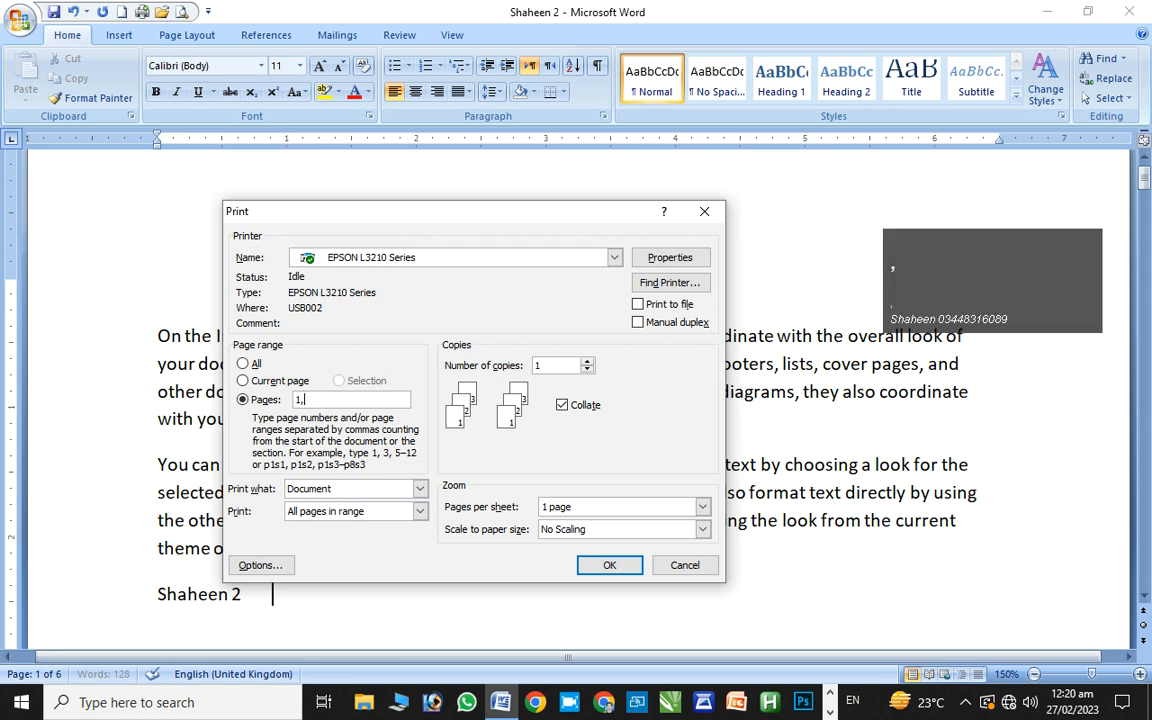
pyautogui.write('3,5')
pyautogui.press('BackSpace')
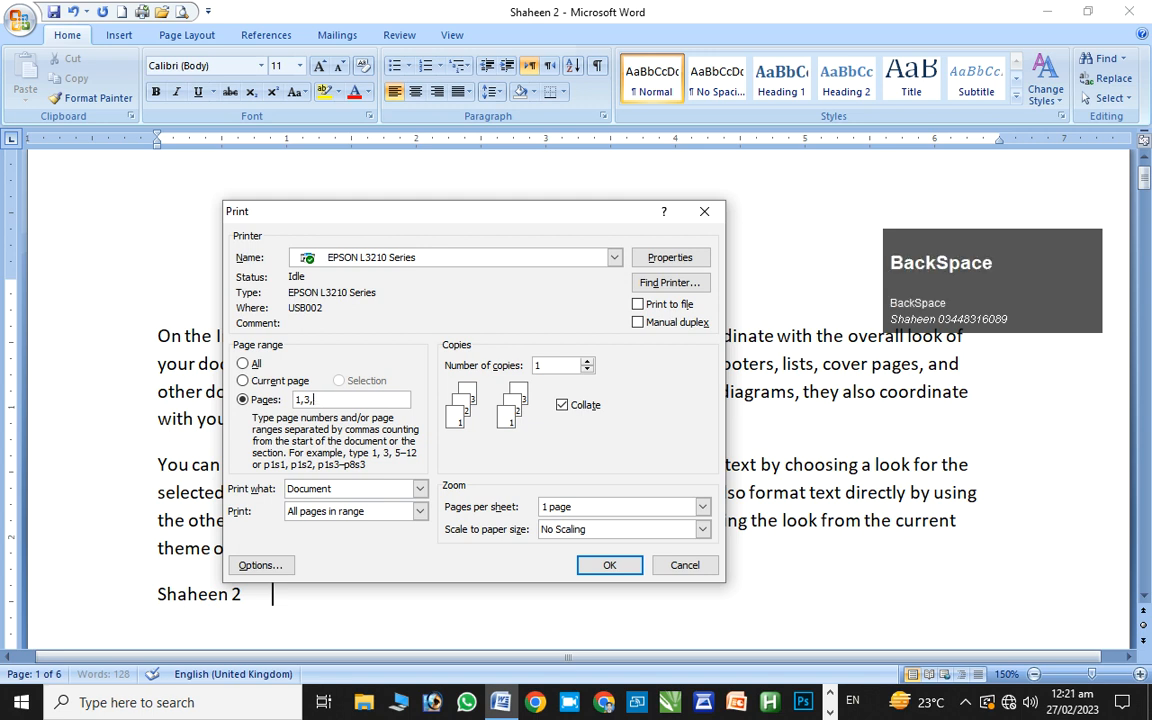
pyautogui.write('6')
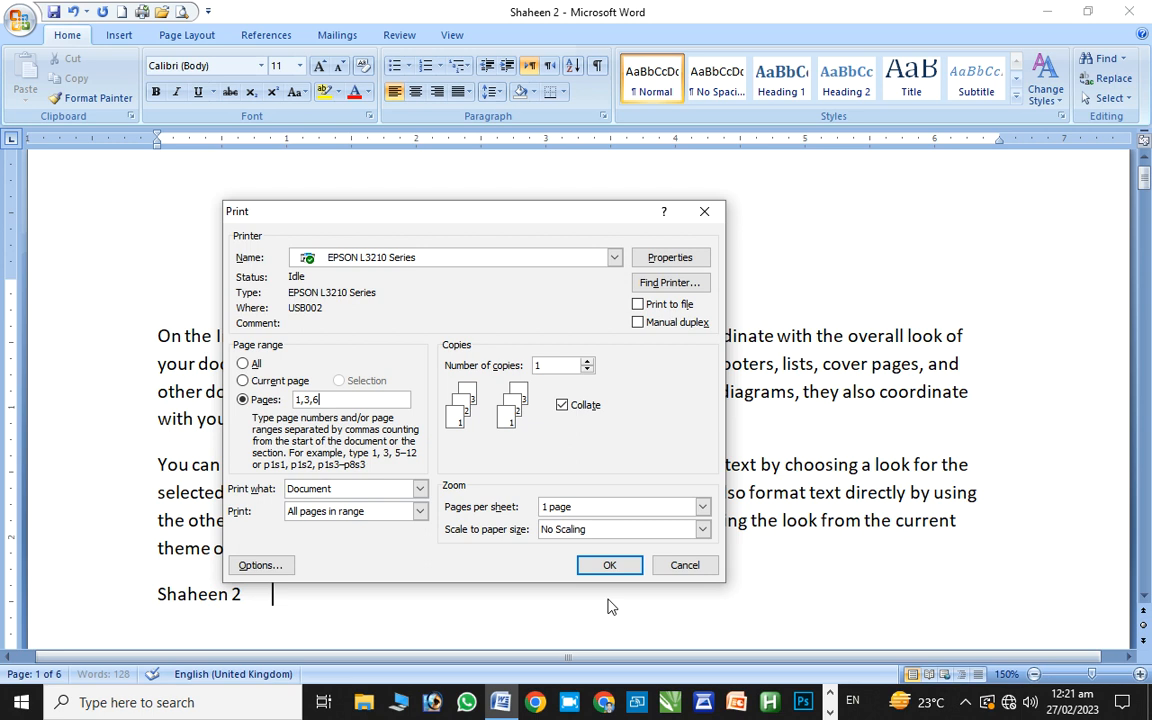
pyautogui.click(242, 366)
pyautogui.click(547, 364)
pyautogui.click(696, 216)
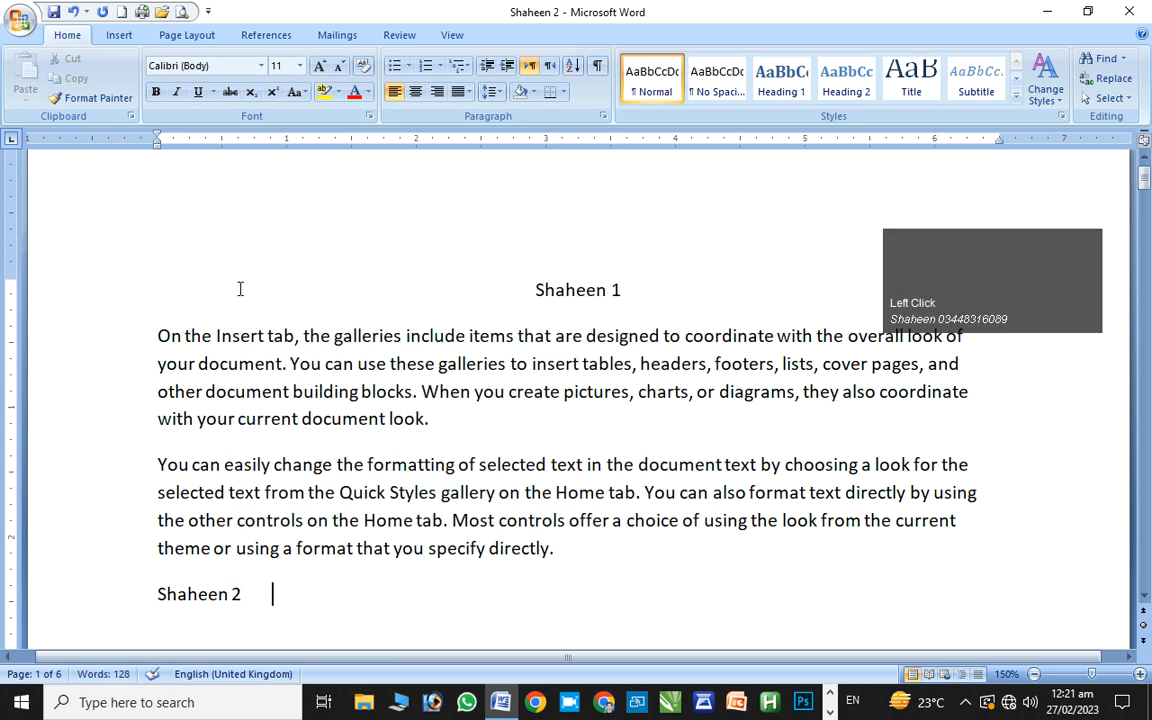
# Start encrypting Shaheen 2 from the Office menu's Prepare options
pyautogui.click(14, 18)
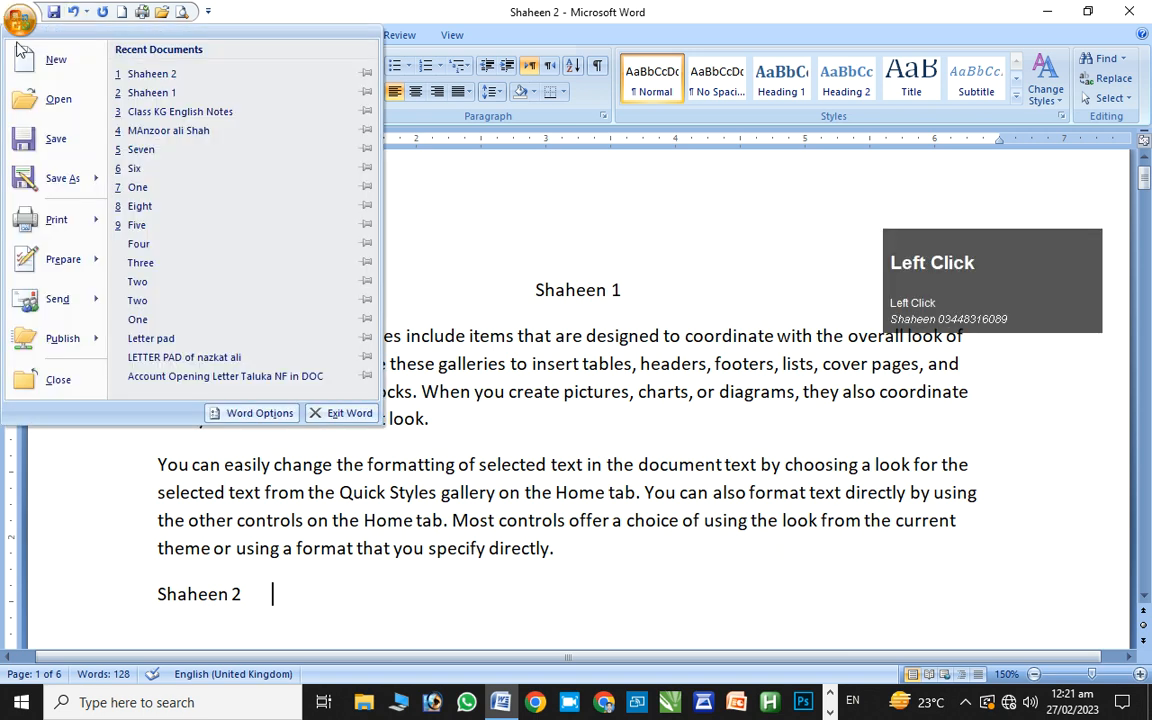
pyautogui.moveTo(50, 262)
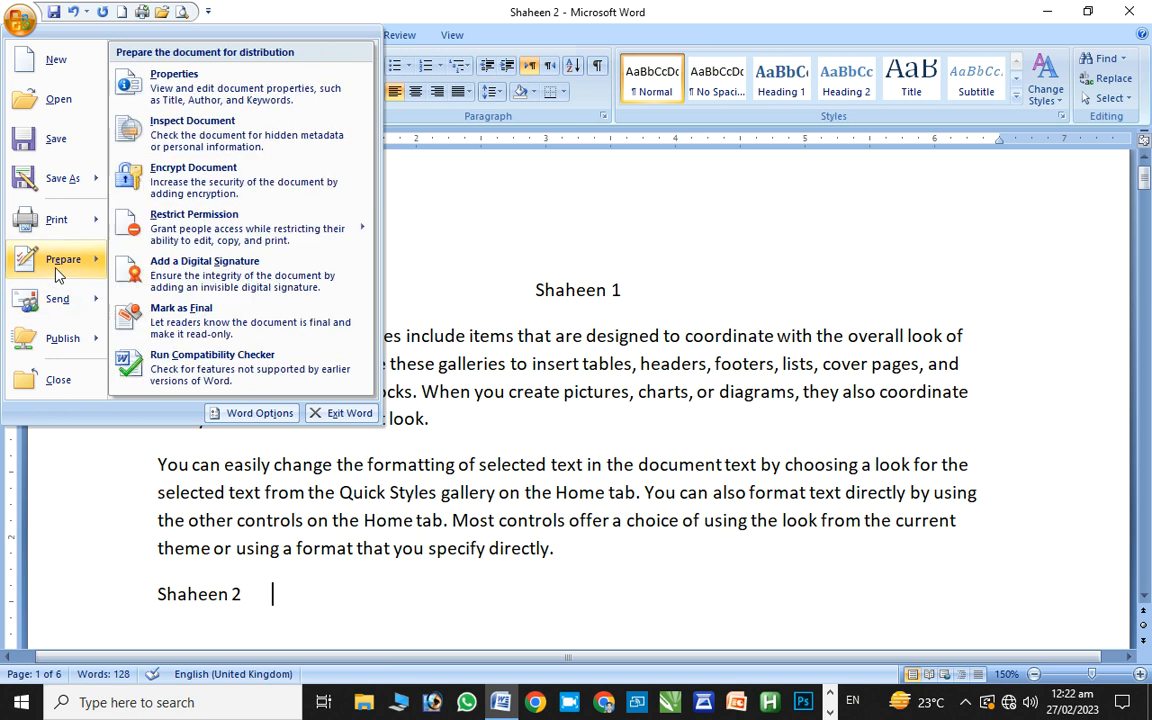
pyautogui.click(147, 190)
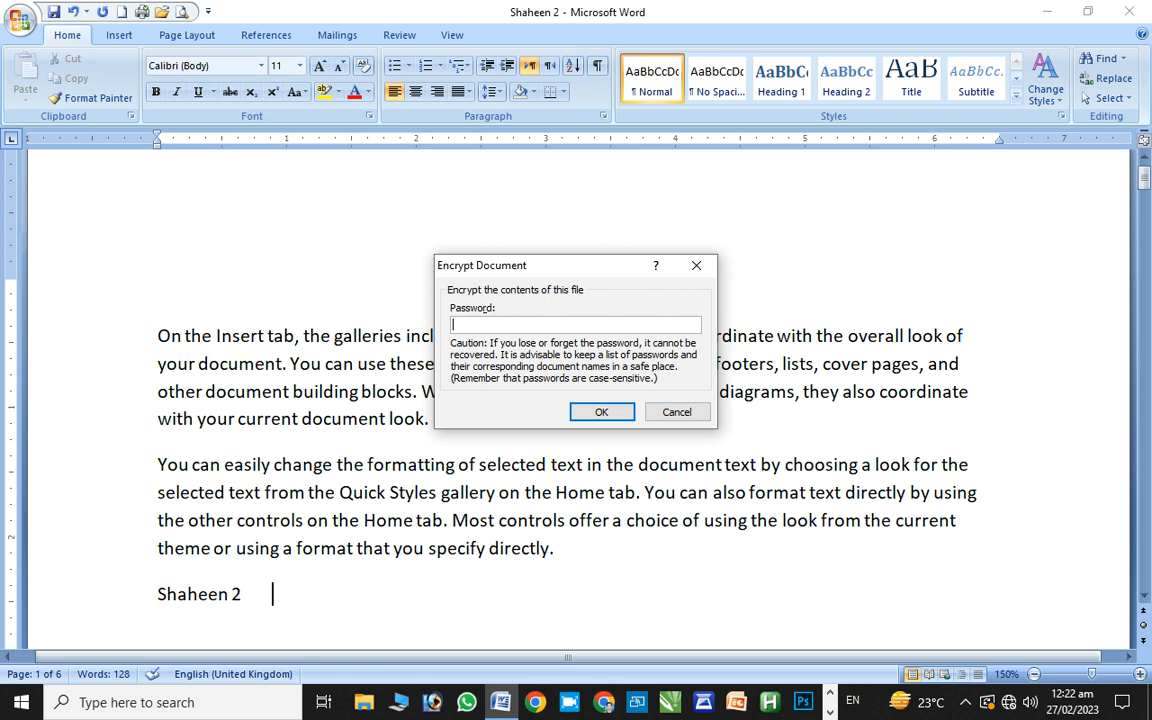
# Enter and confirm the document's open password, then close Word with Alt+F4
pyautogui.click(604, 412)
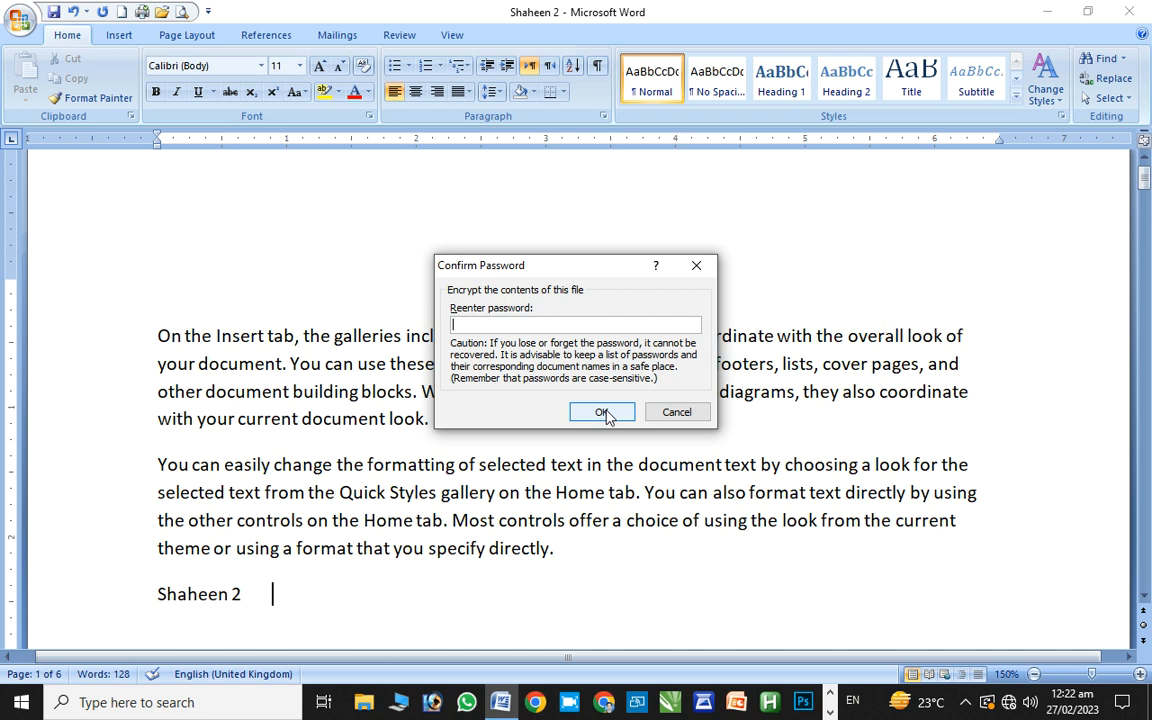
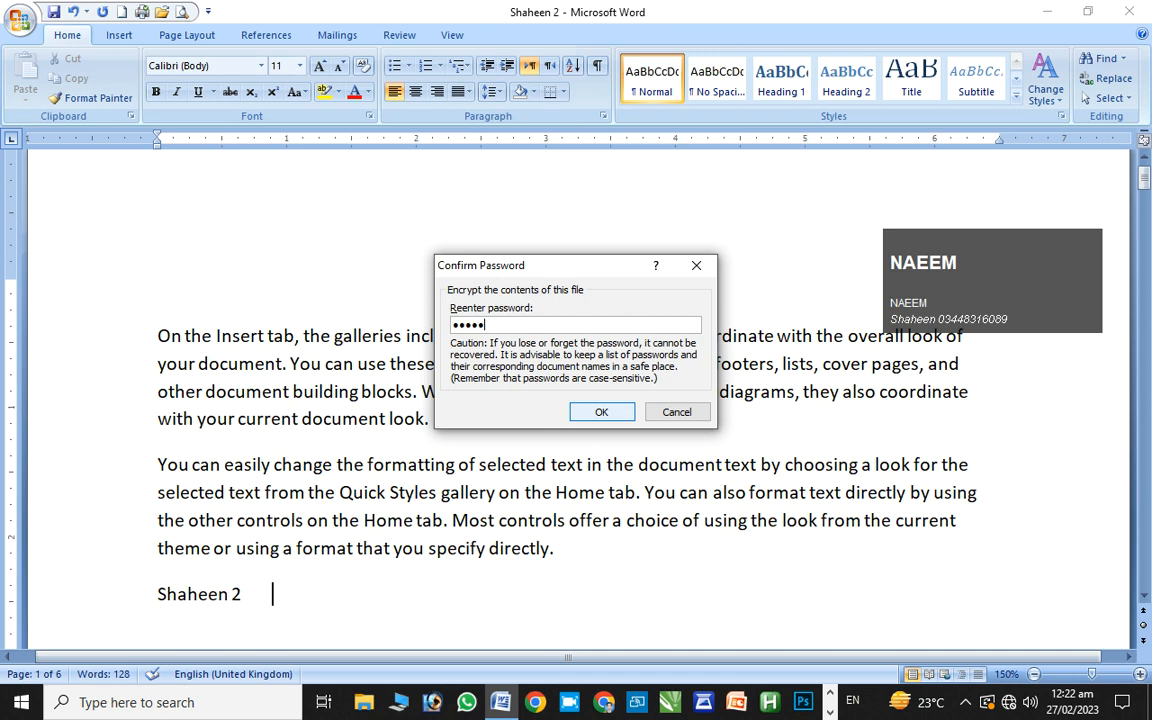
pyautogui.click(597, 412)
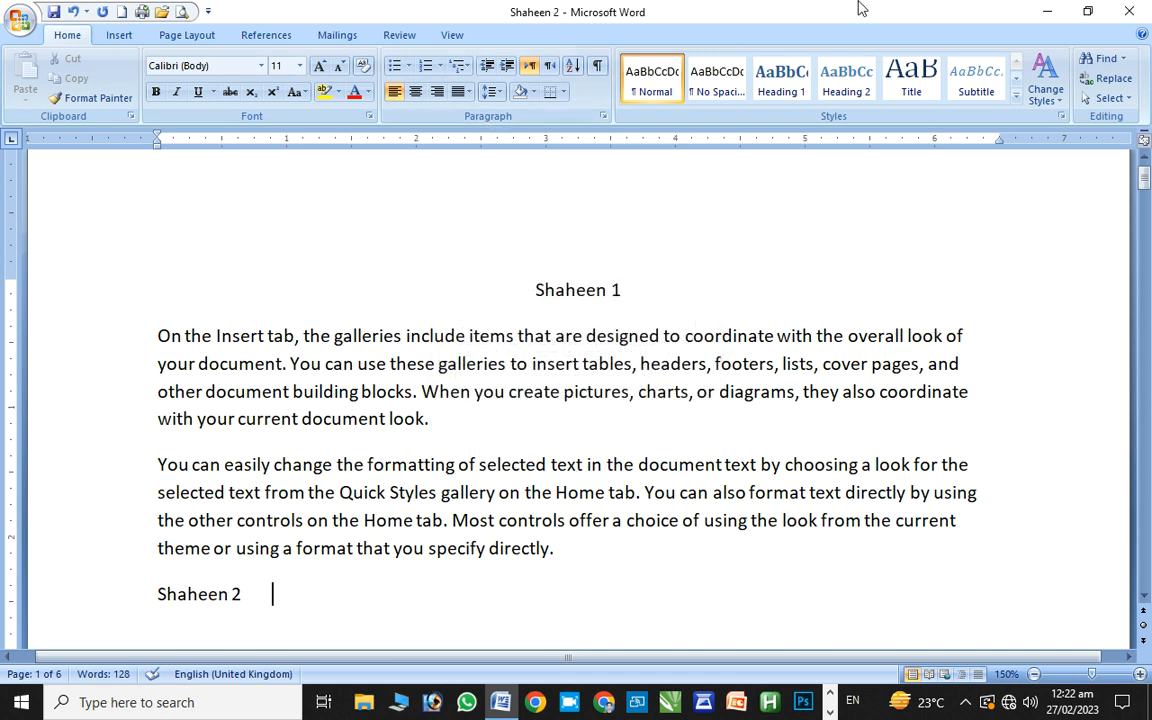
pyautogui.click(1117, 62)
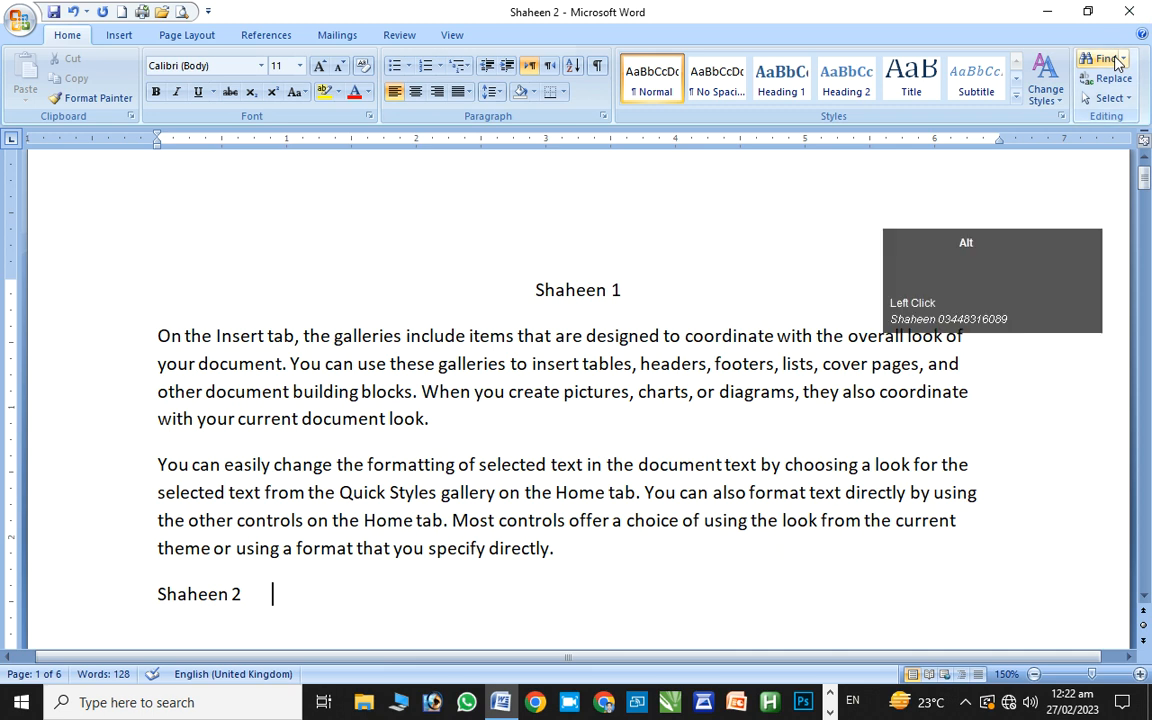
pyautogui.hotkey('alt', 'F4')
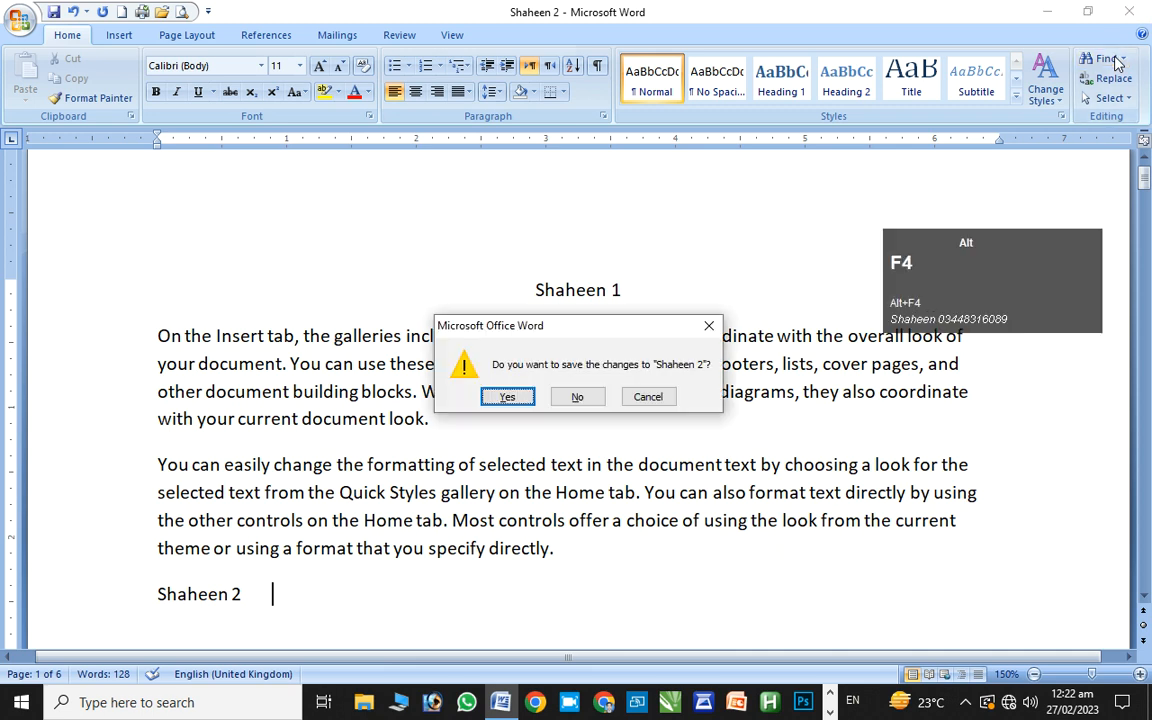
# Save changes on closing, then reopen Shaheen 2 from the desktop by entering its password
pyautogui.click(510, 397)
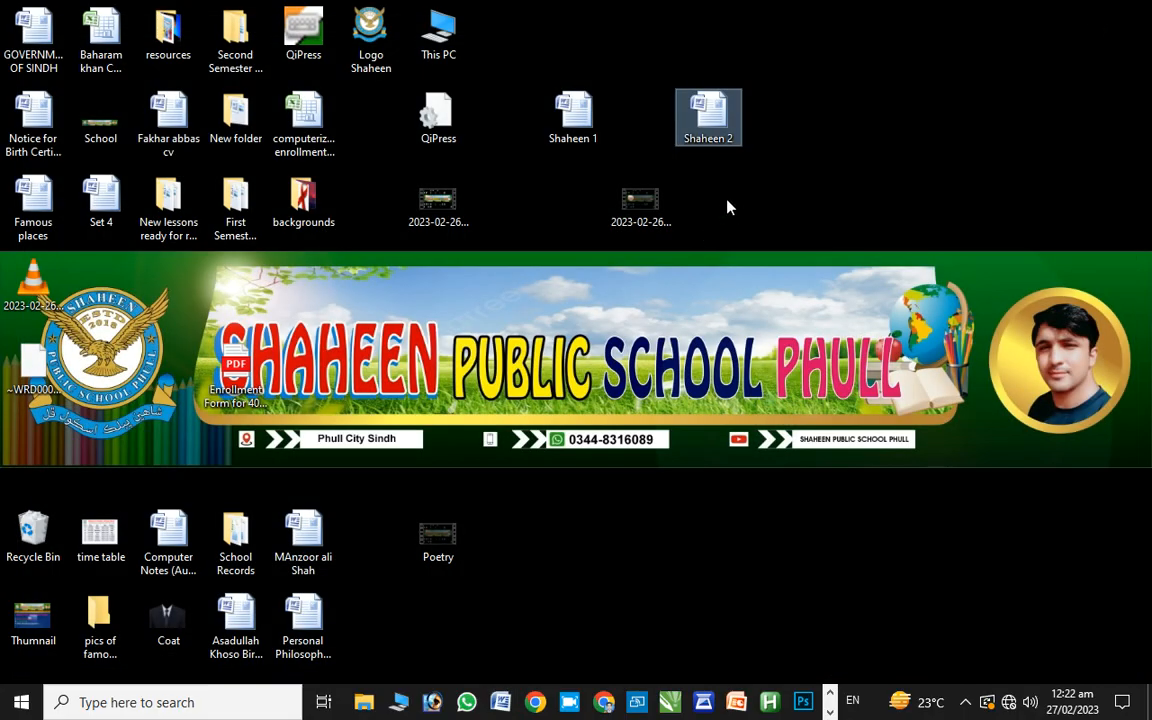
pyautogui.click(887, 140)
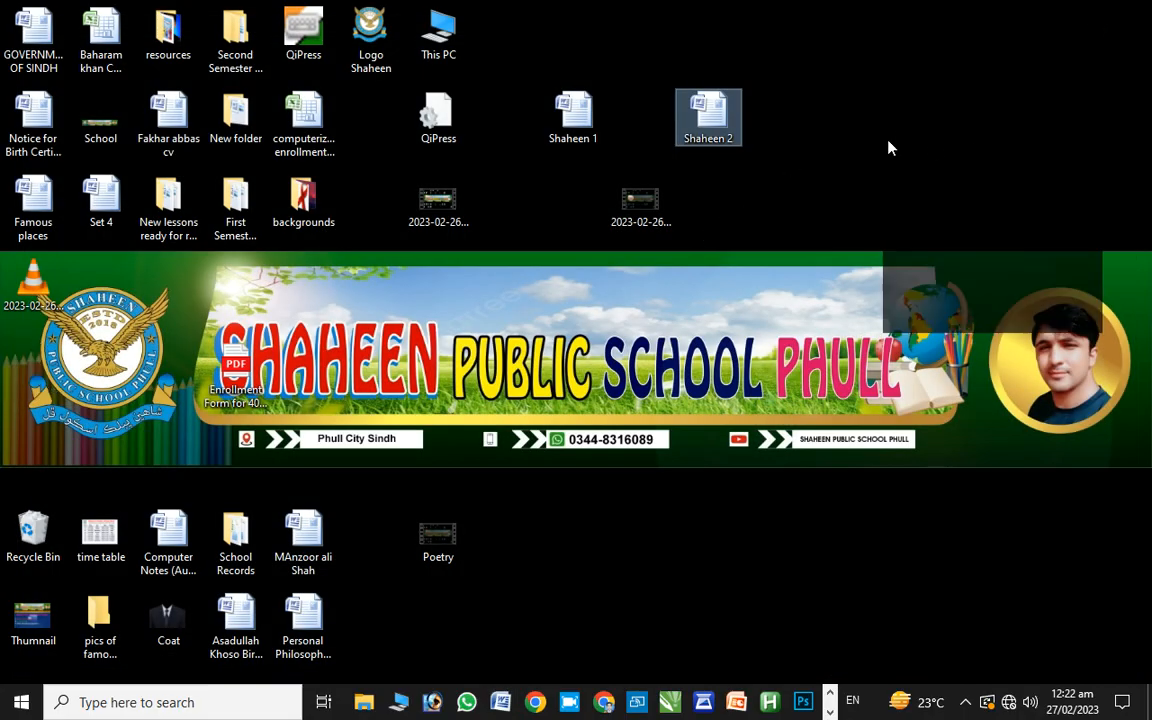
pyautogui.doubleClick(704, 124)
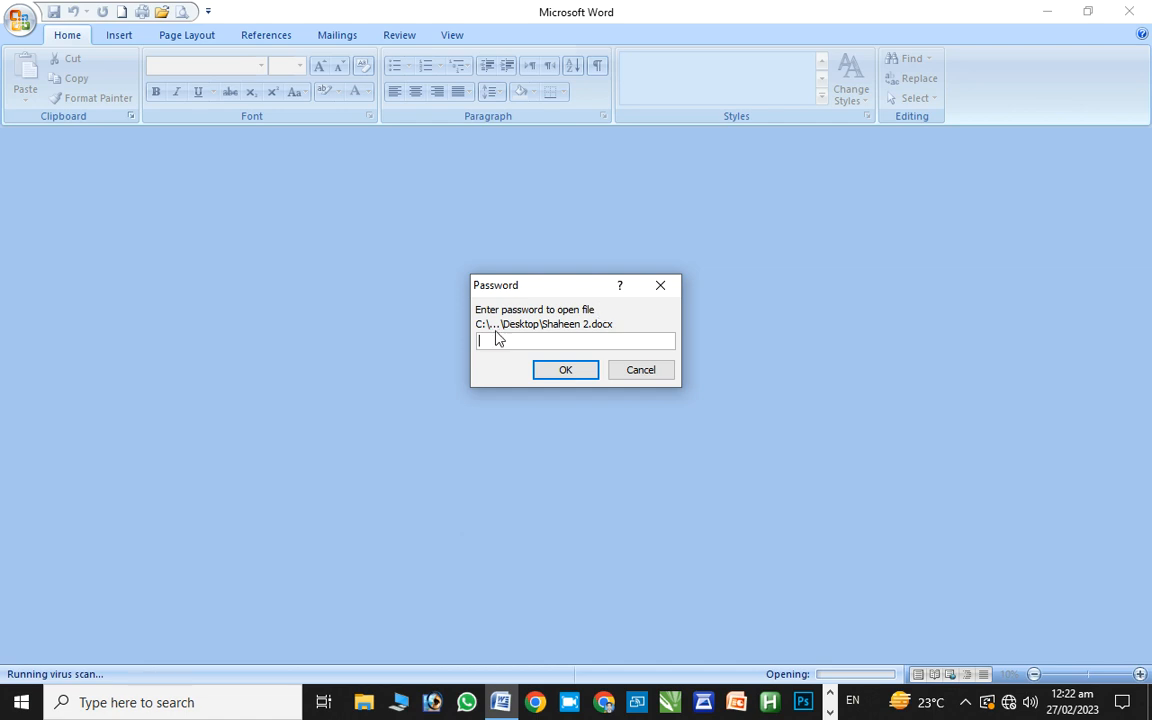
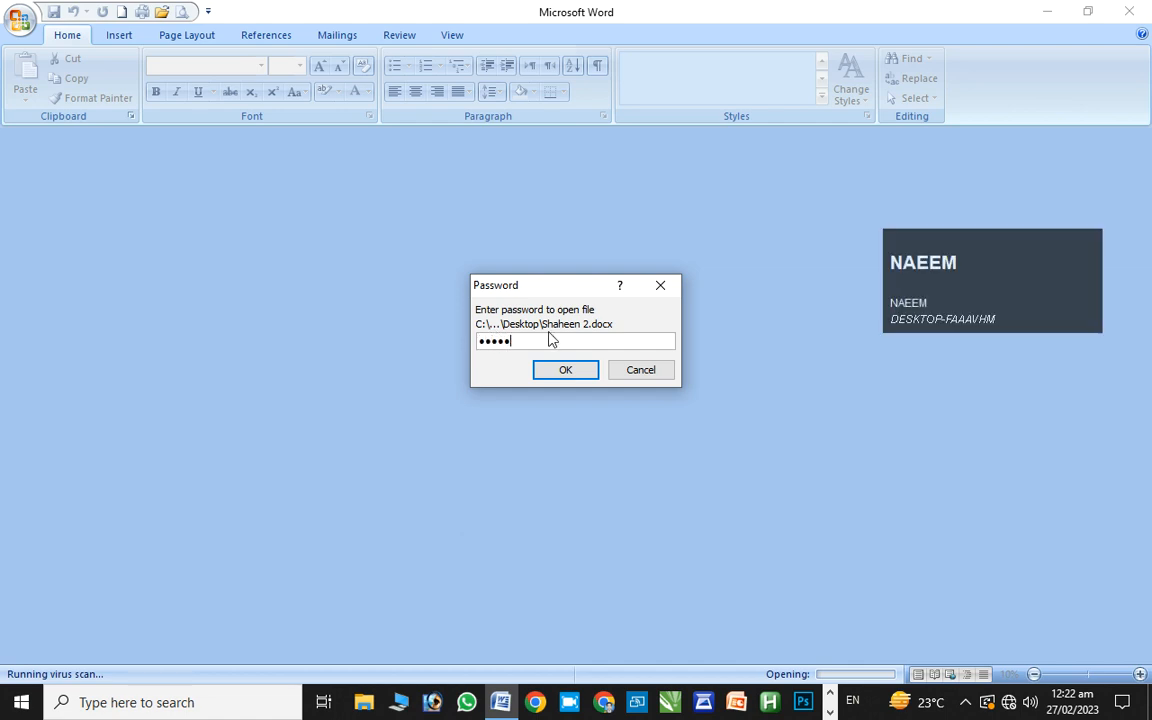
pyautogui.click(568, 368)
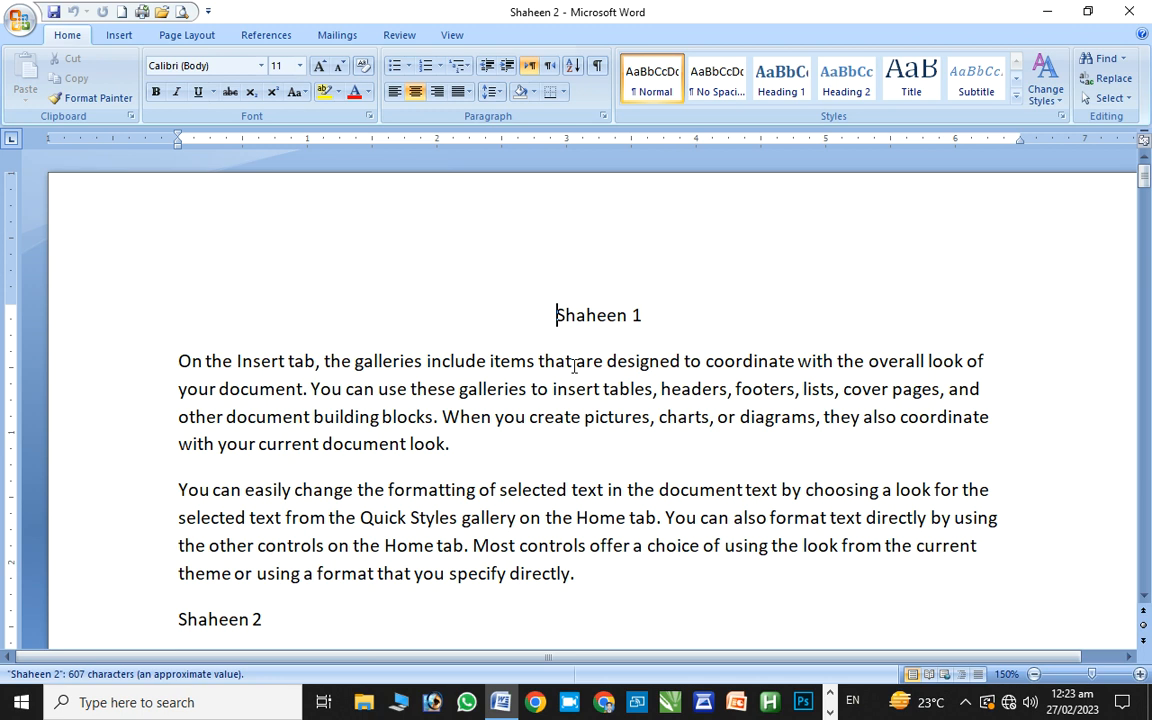
# Browse the Publish options, pick Document Management Server, cancel Save As, and reopen the Office menu
pyautogui.click(20, 22)
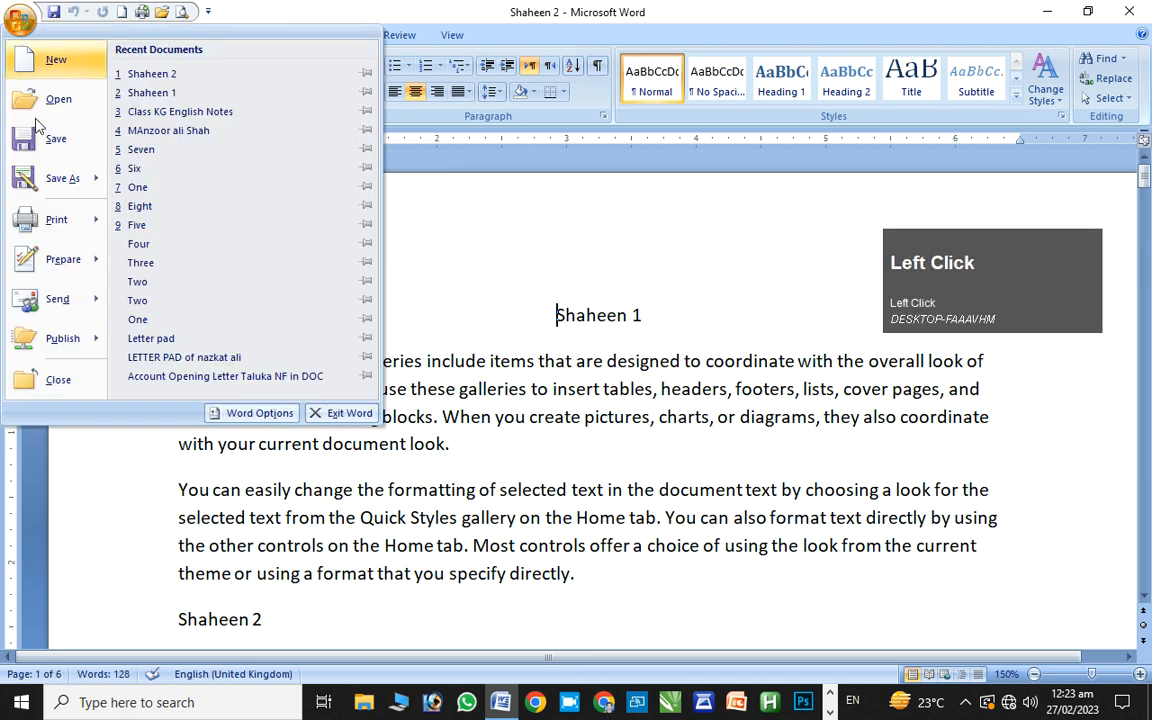
pyautogui.click(68, 304)
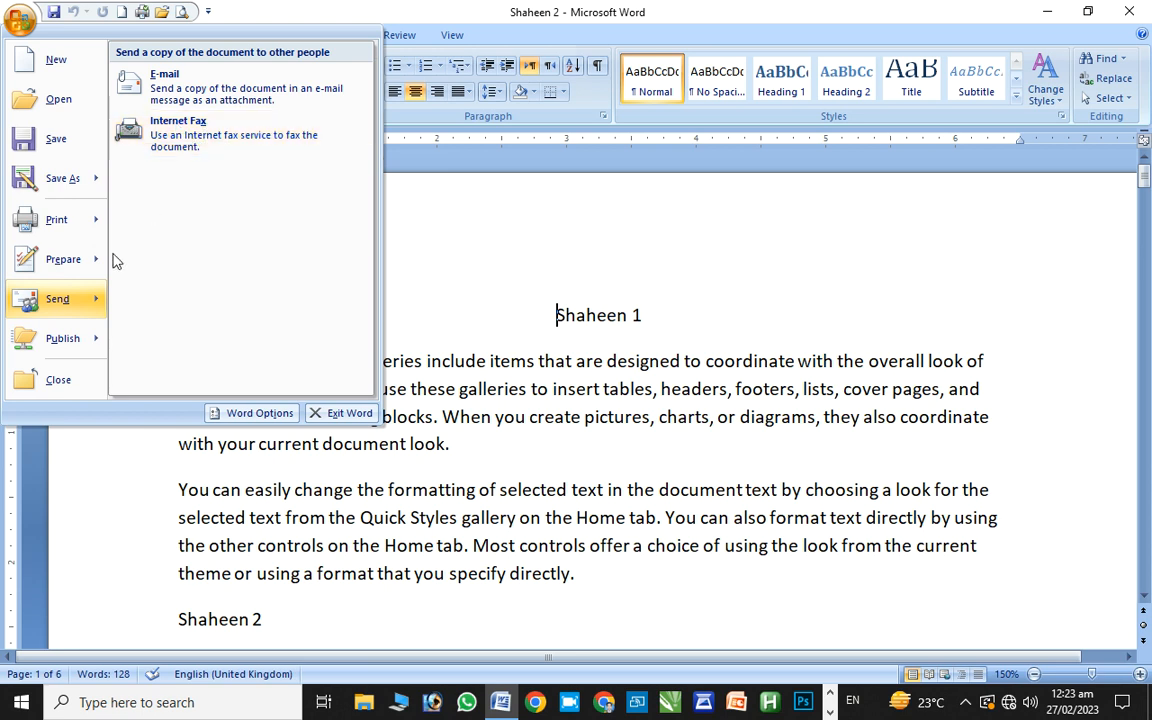
pyautogui.moveTo(92, 352)
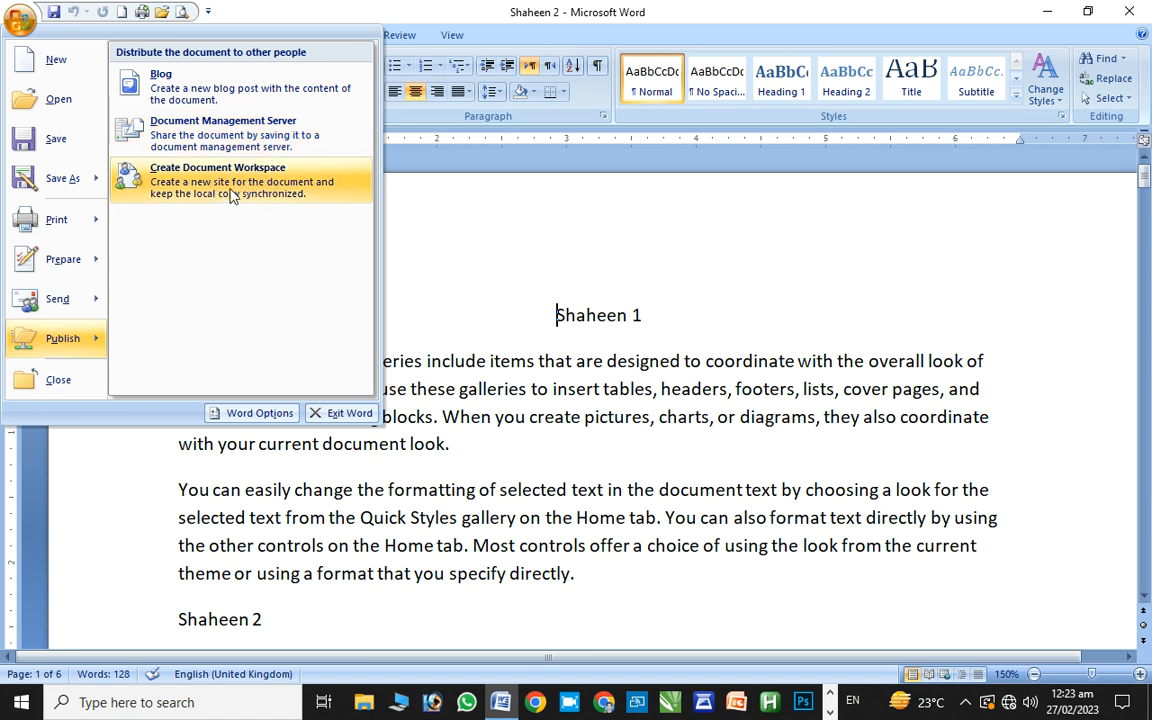
pyautogui.click(208, 132)
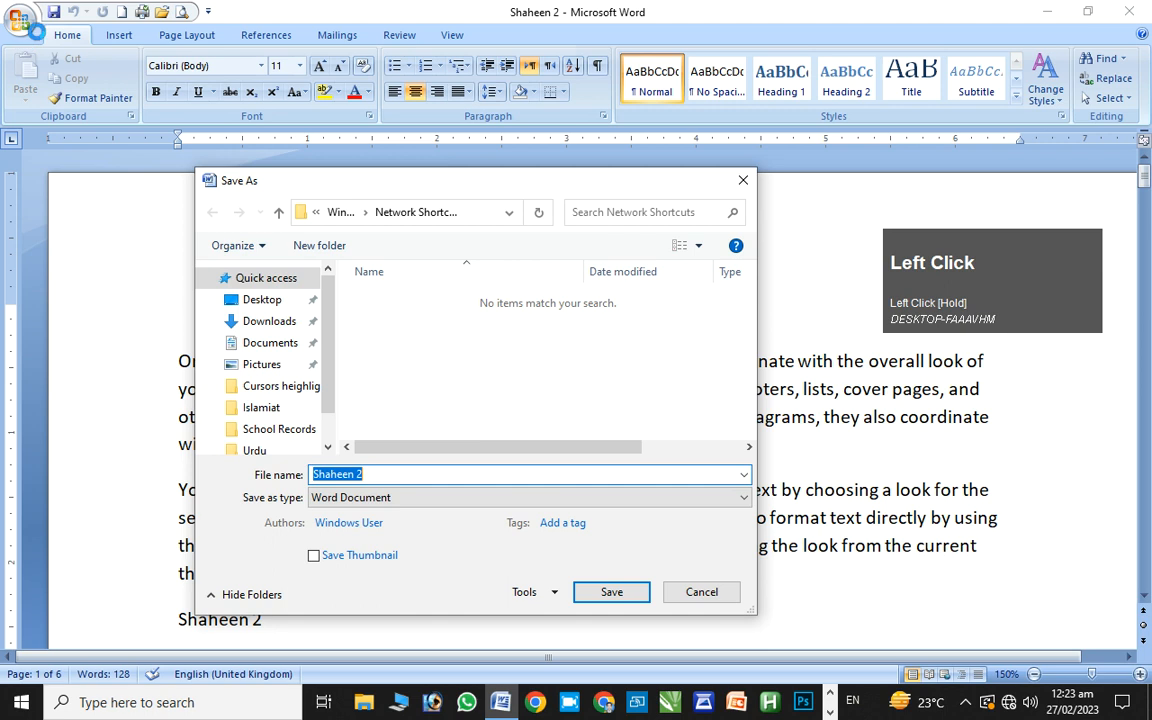
pyautogui.click(742, 183)
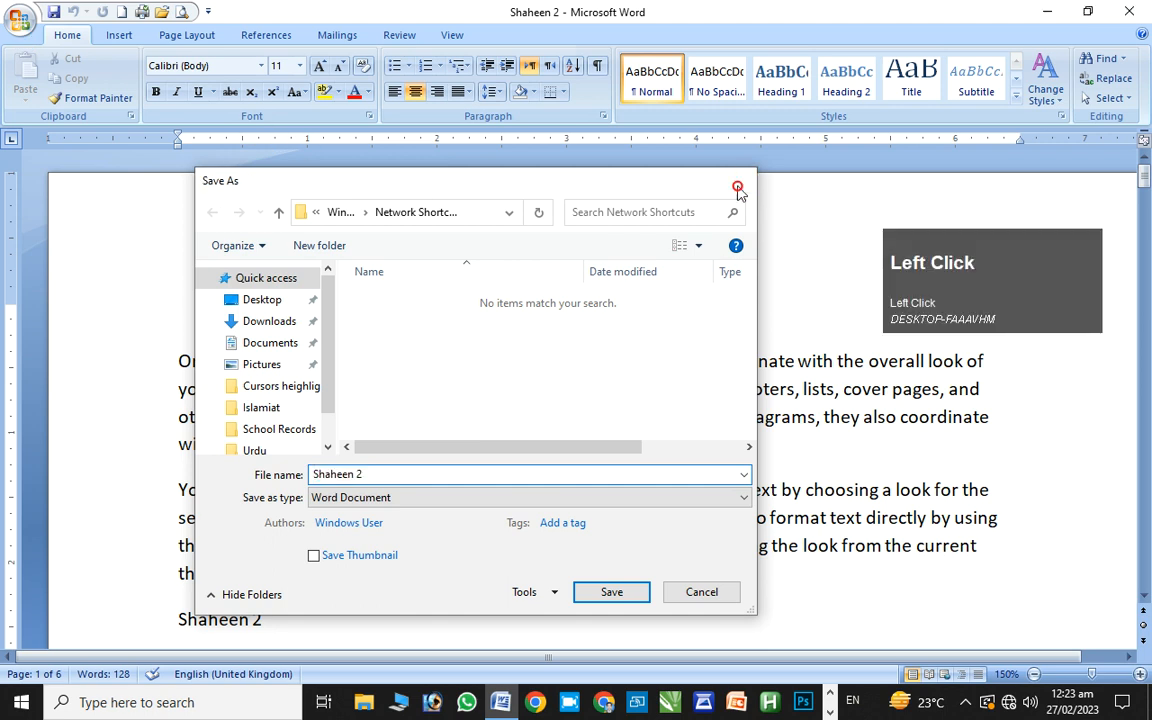
pyautogui.click(18, 17)
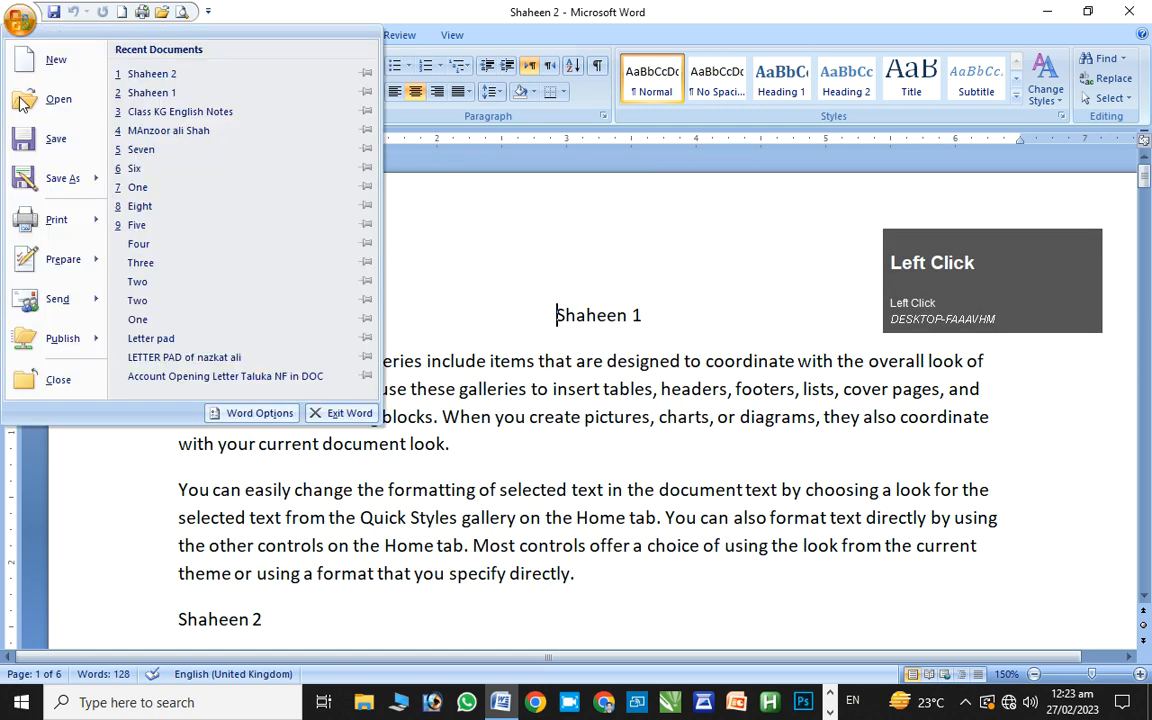
pyautogui.moveTo(48, 341)
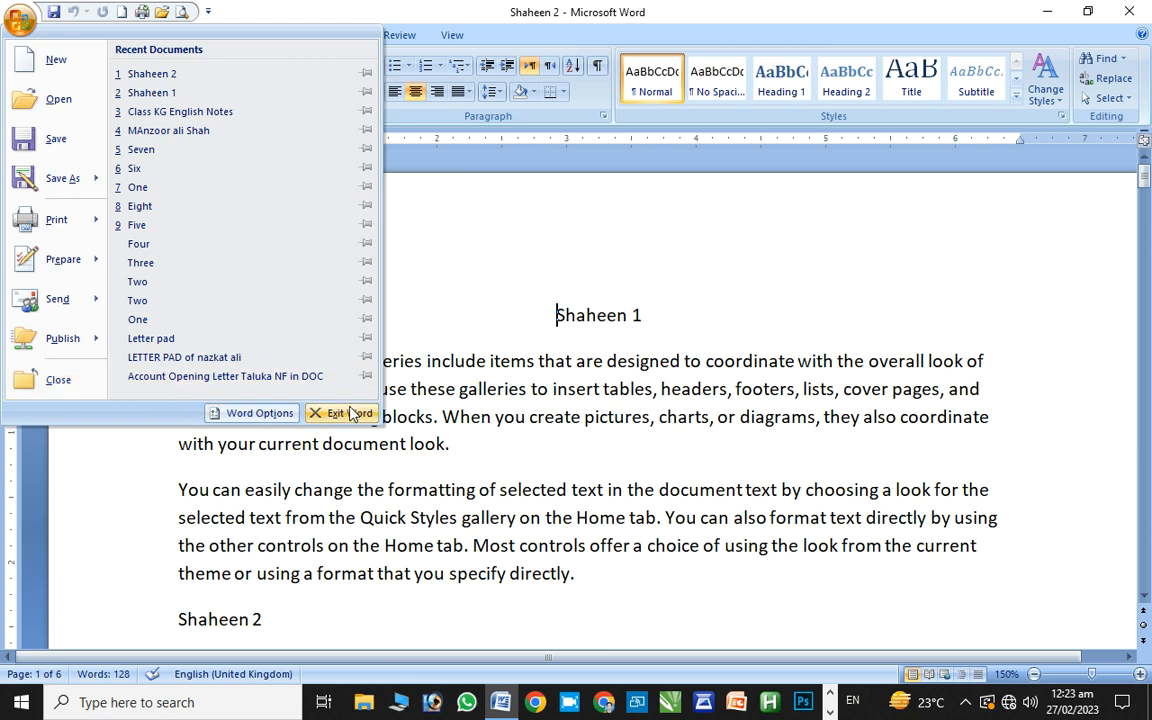
# Browse the Display, Proofing and Advanced pages of Word Options, then close it unchanged
pyautogui.click(258, 413)
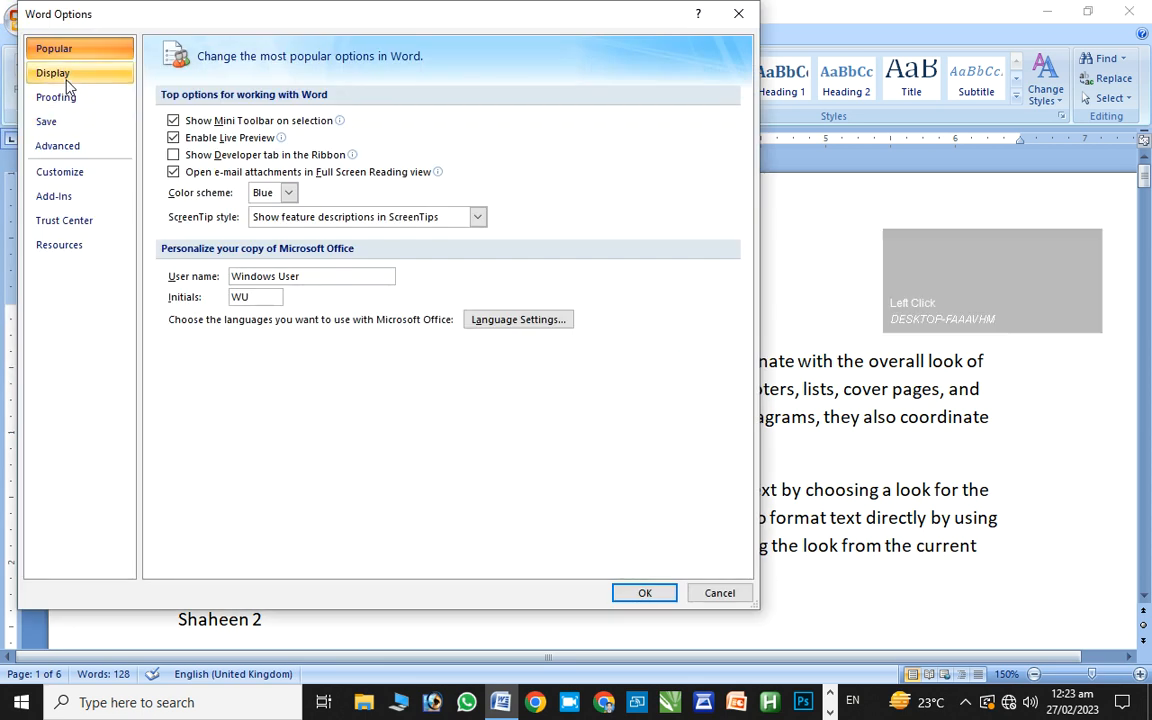
pyautogui.click(67, 80)
pyautogui.click(60, 97)
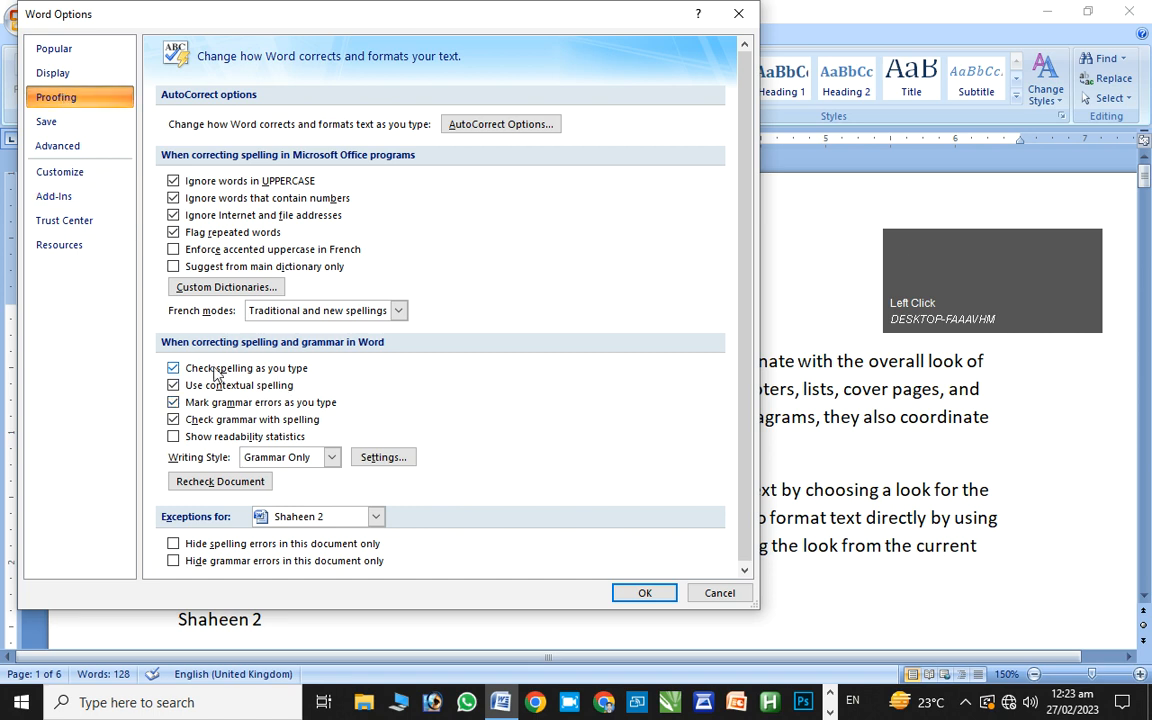
pyautogui.click(59, 149)
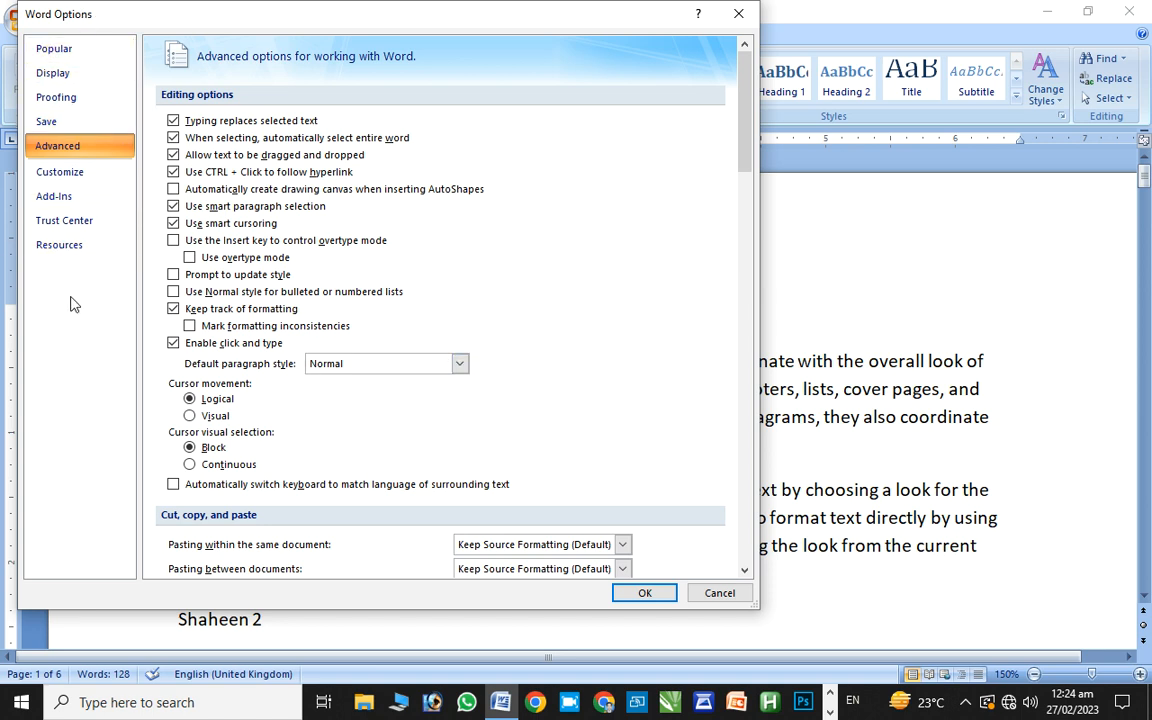
pyautogui.click(740, 15)
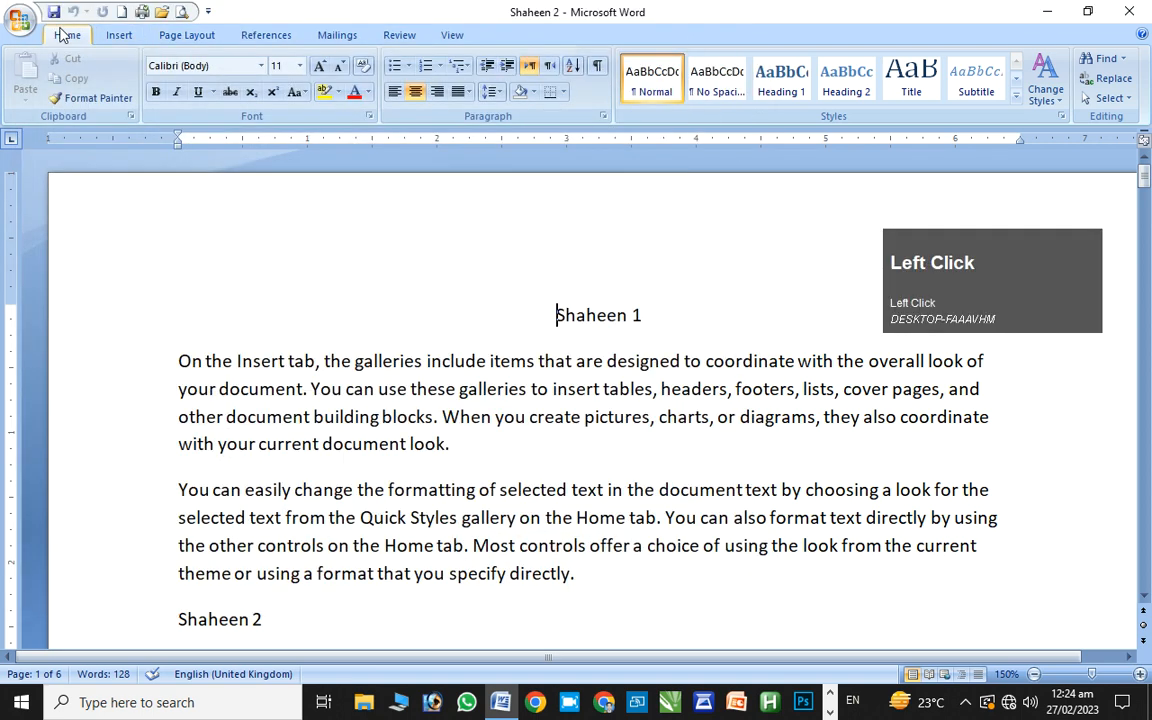
pyautogui.click(27, 18)
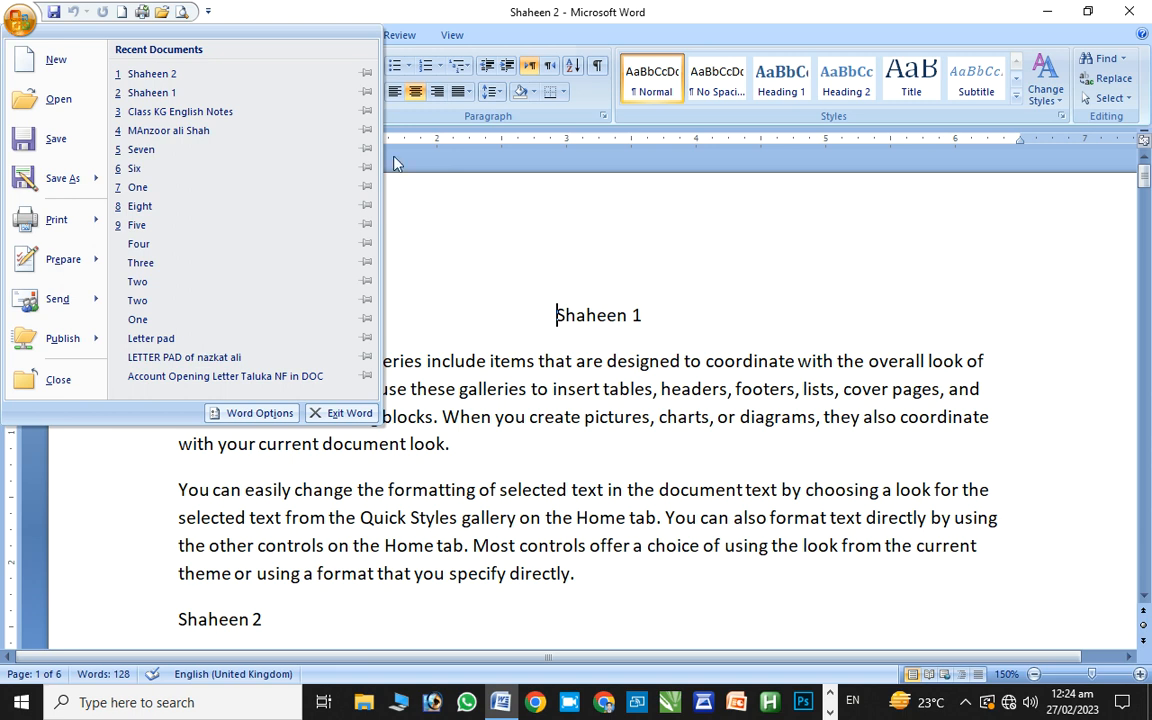
pyautogui.click(428, 229)
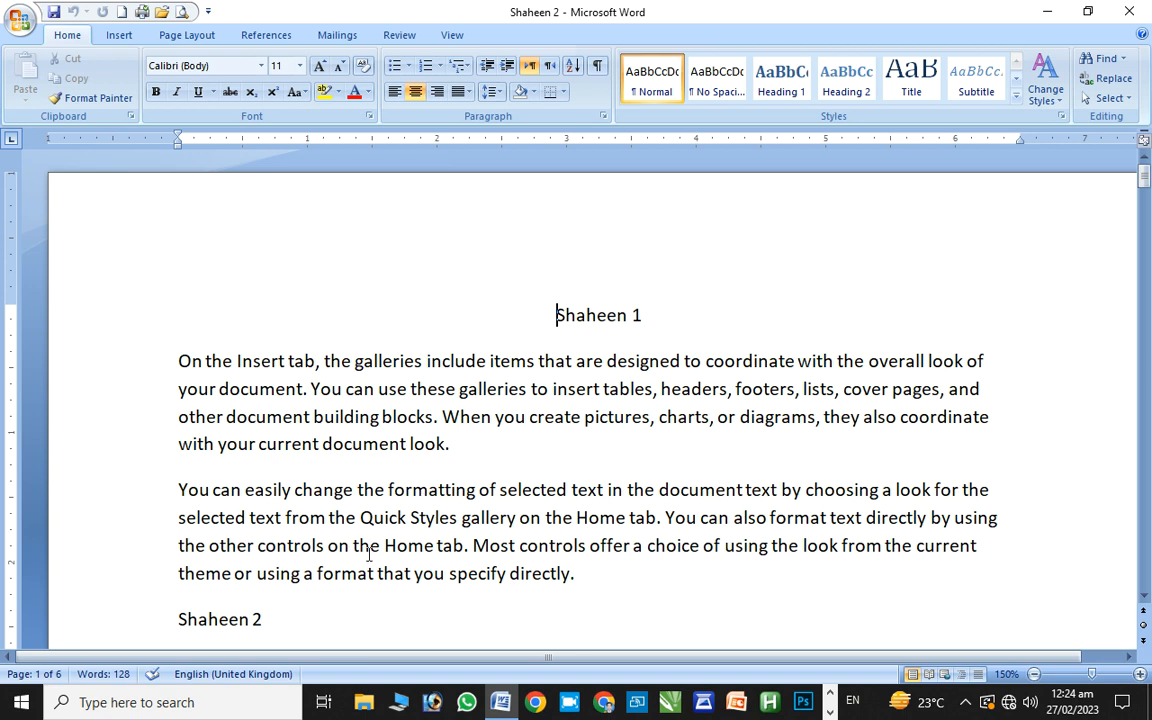
pyautogui.click(340, 590)
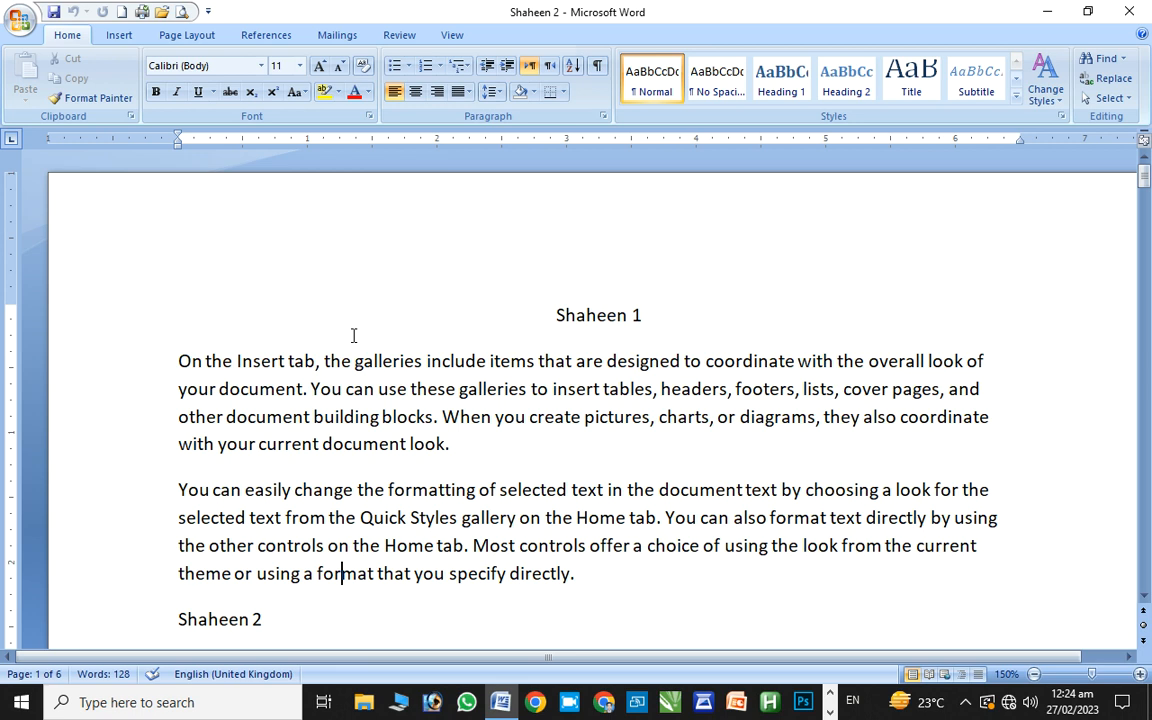
pyautogui.hotkey('alt', 'h')
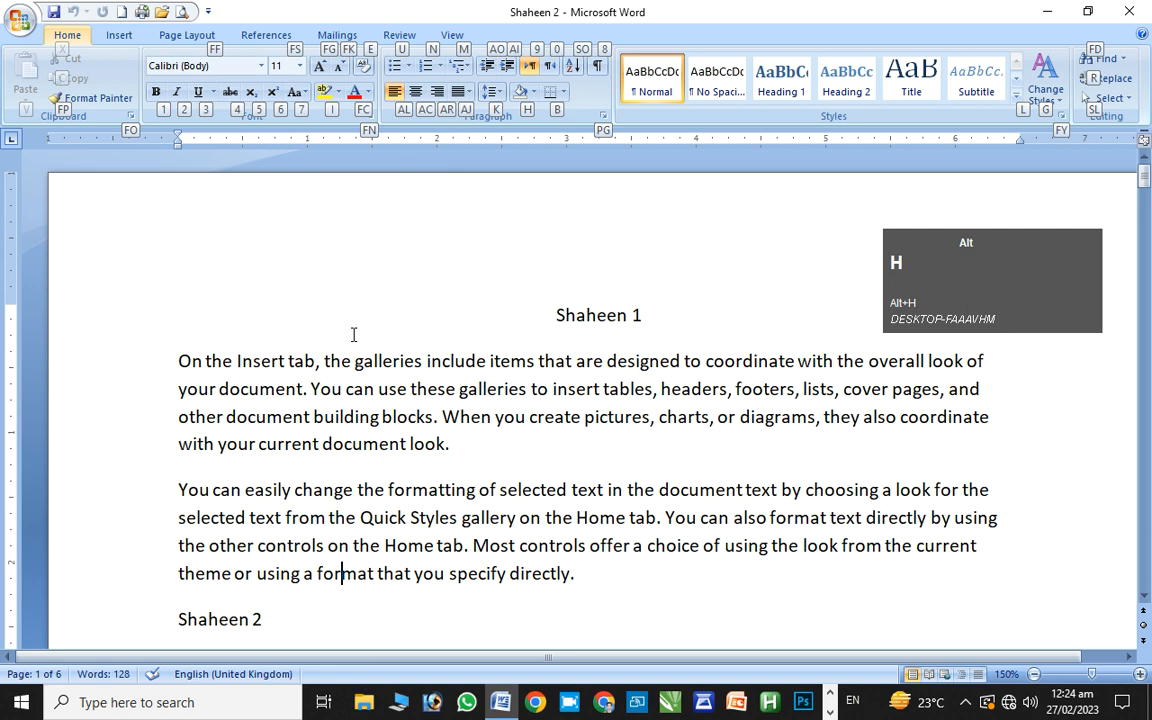
pyautogui.press('alt')
pyautogui.press('4')
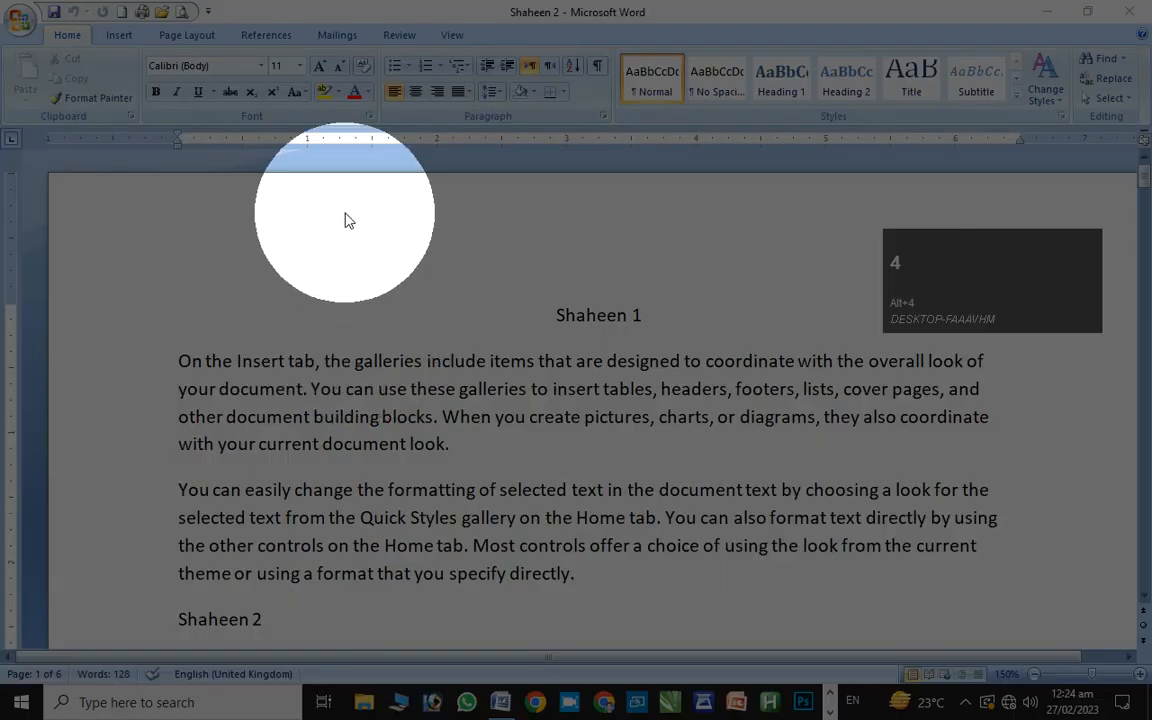
pyautogui.hotkey('alt', 'h')
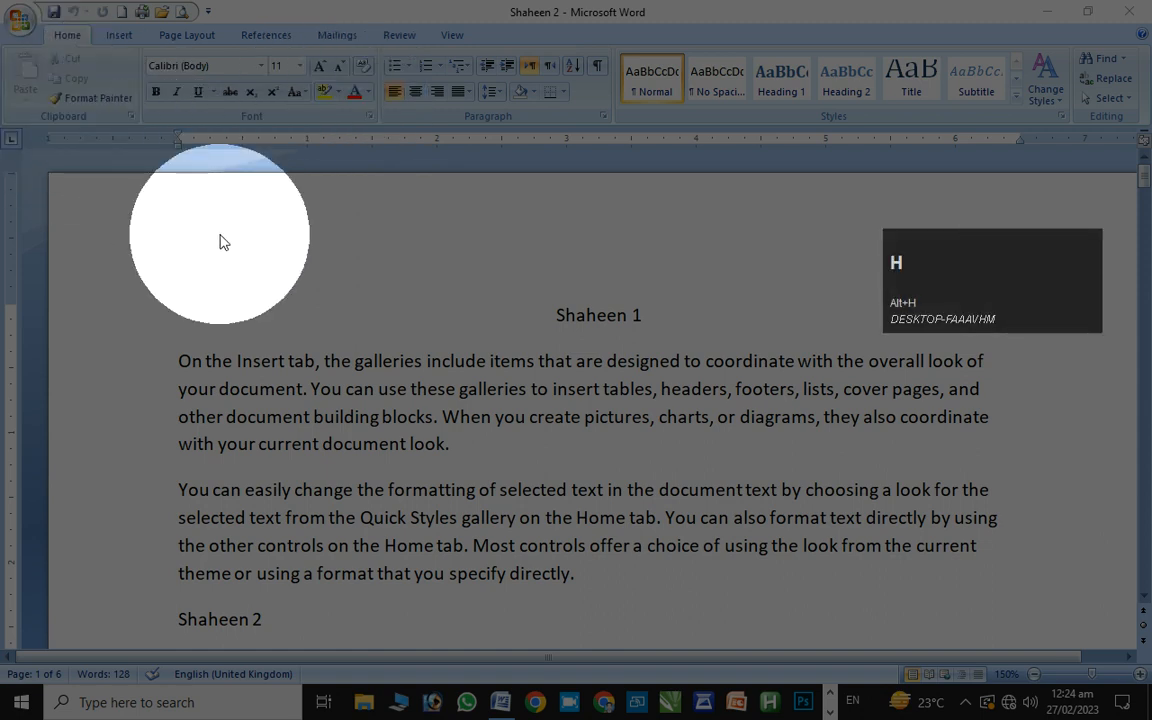
pyautogui.hotkey('alt', '1')
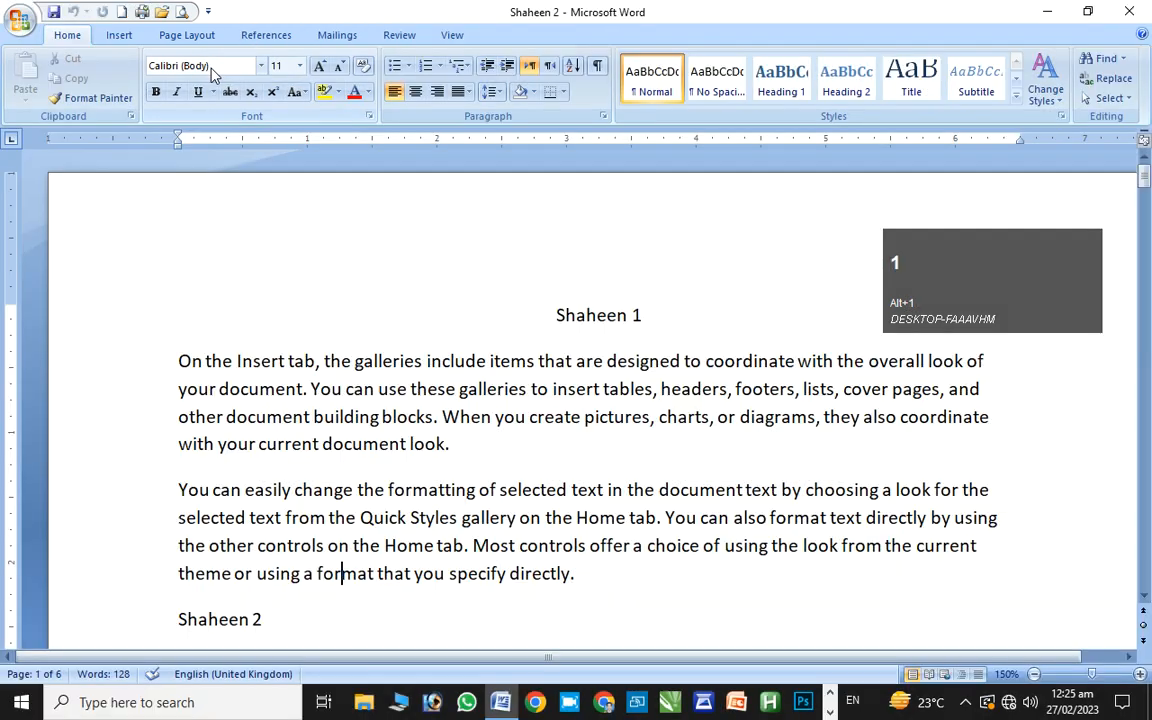
pyautogui.hotkey('alt', 'h')
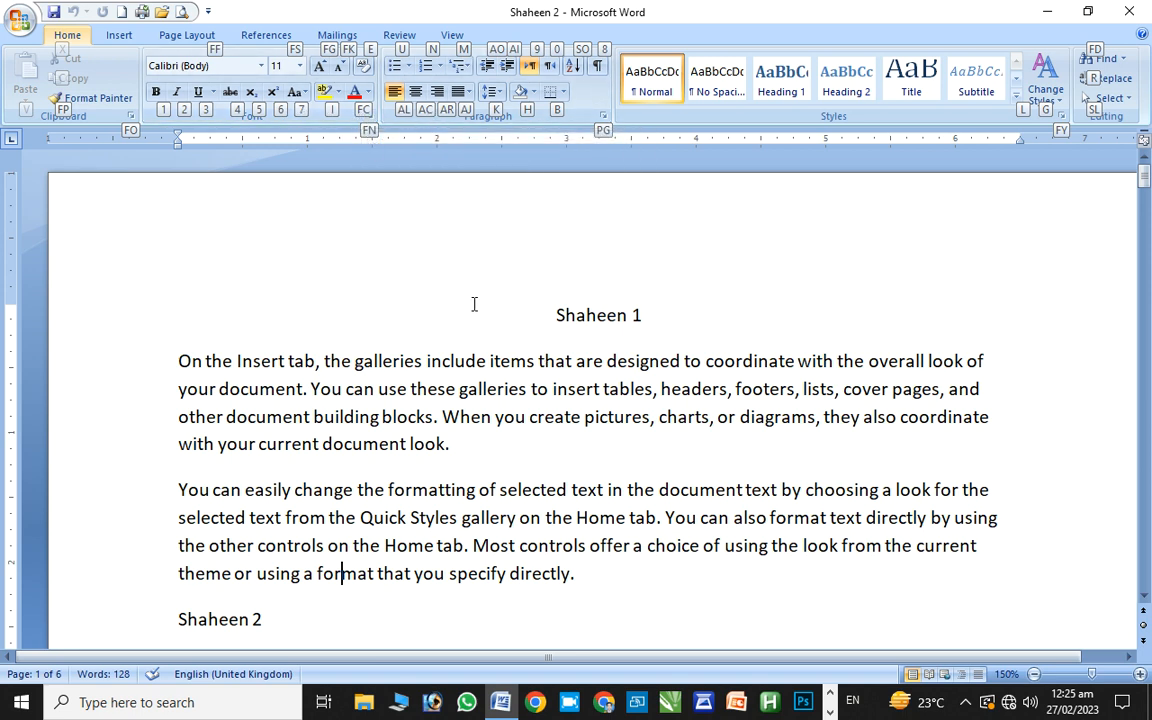
pyautogui.click(322, 326)
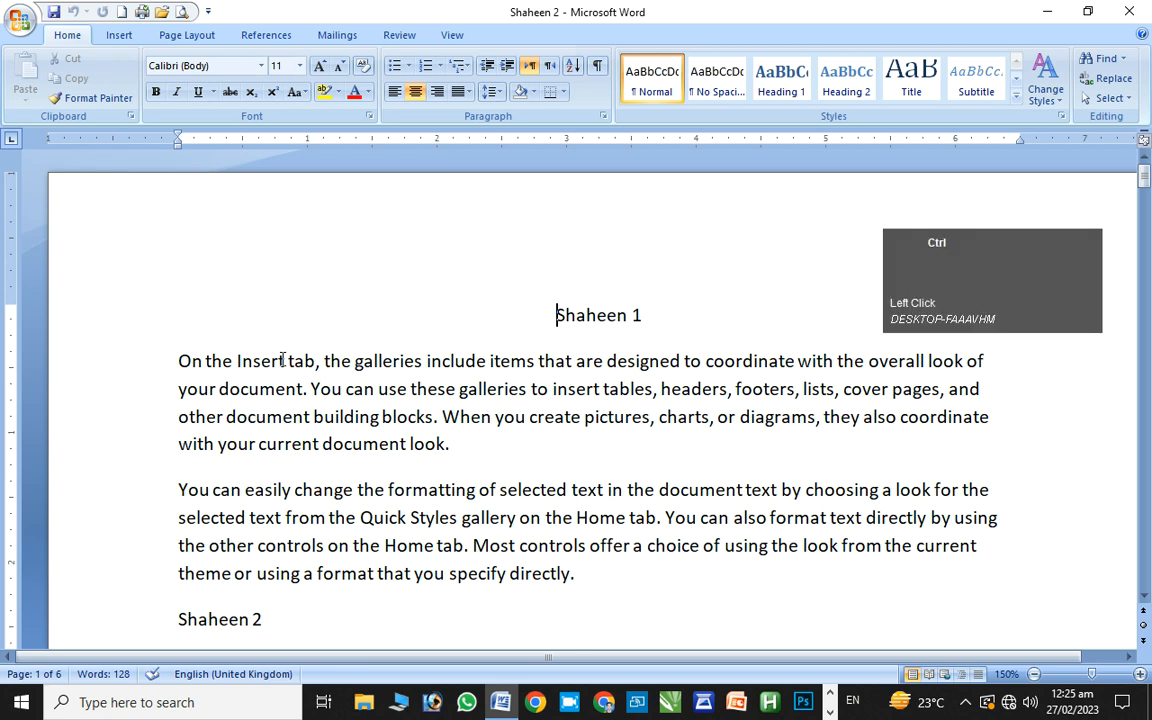
# Cut the first paragraph's opening sentence with Alt+H, X and jump to the document's end
pyautogui.keyDown('ctrl'); pyautogui.click(282, 362); pyautogui.keyUp('ctrl')
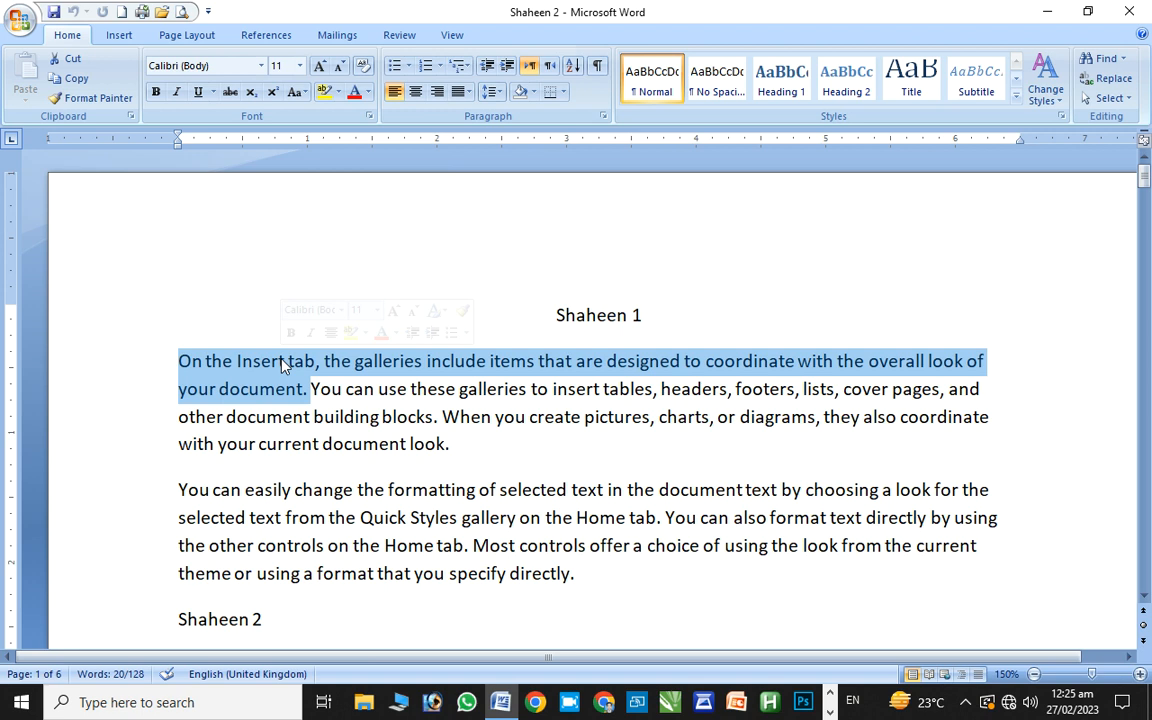
pyautogui.hotkey('alt', 'h')
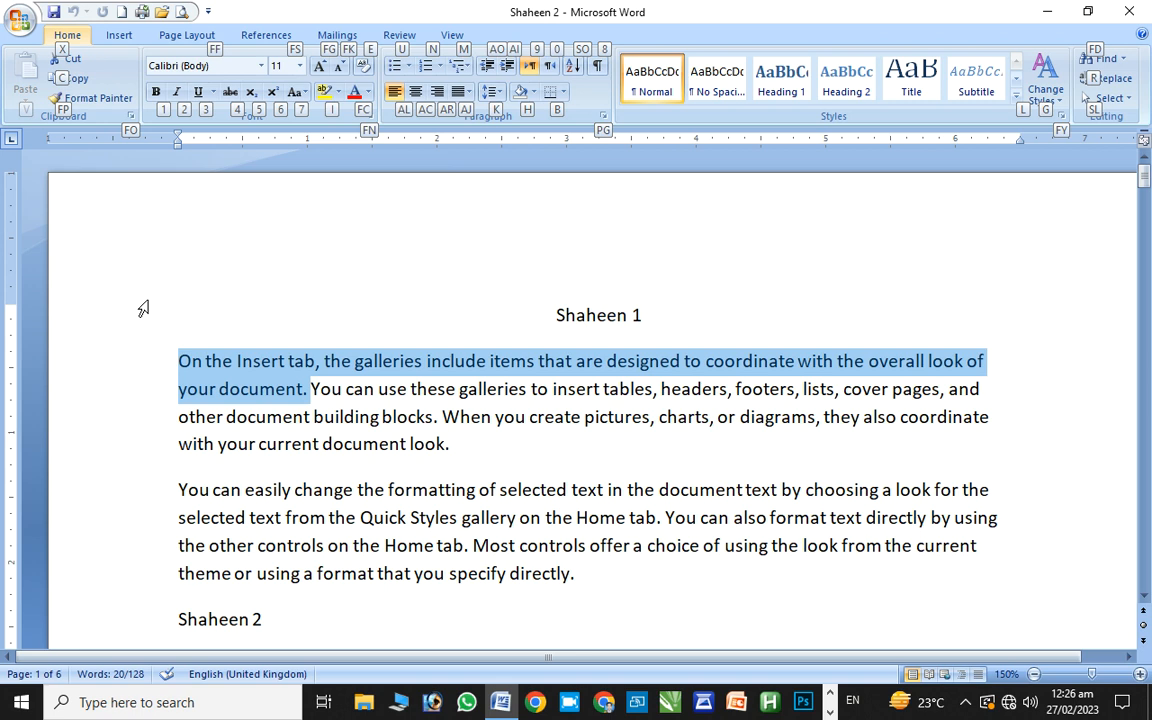
pyautogui.press('x')
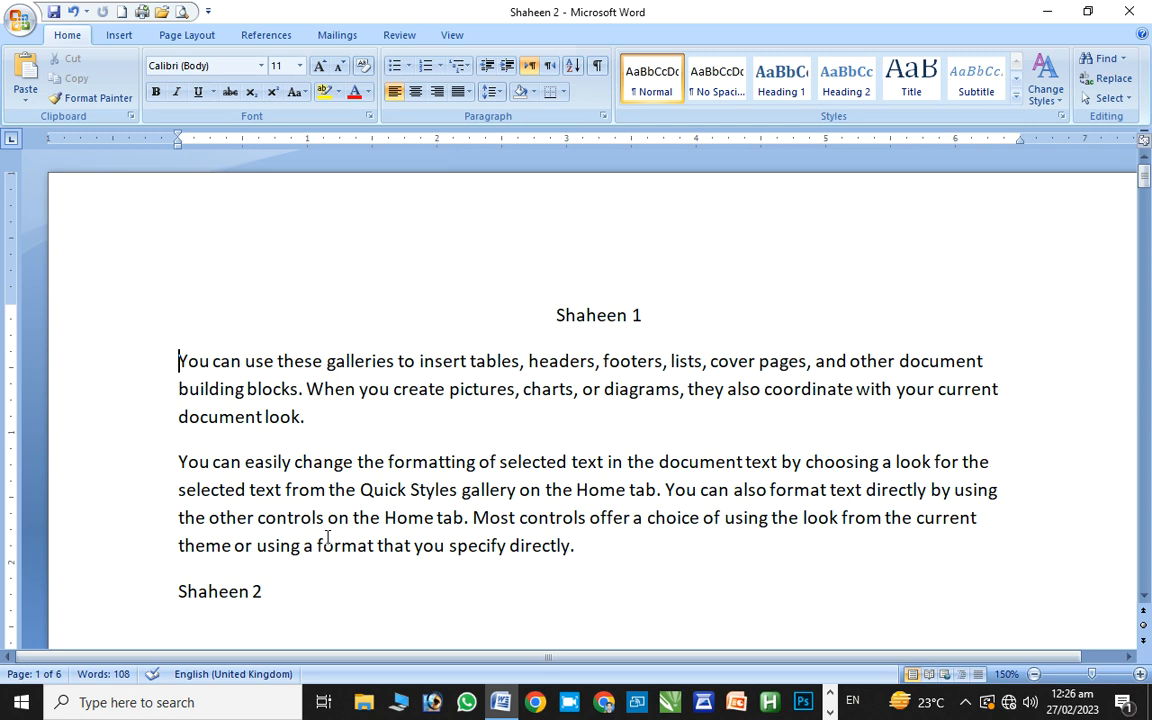
pyautogui.press('ctrl')
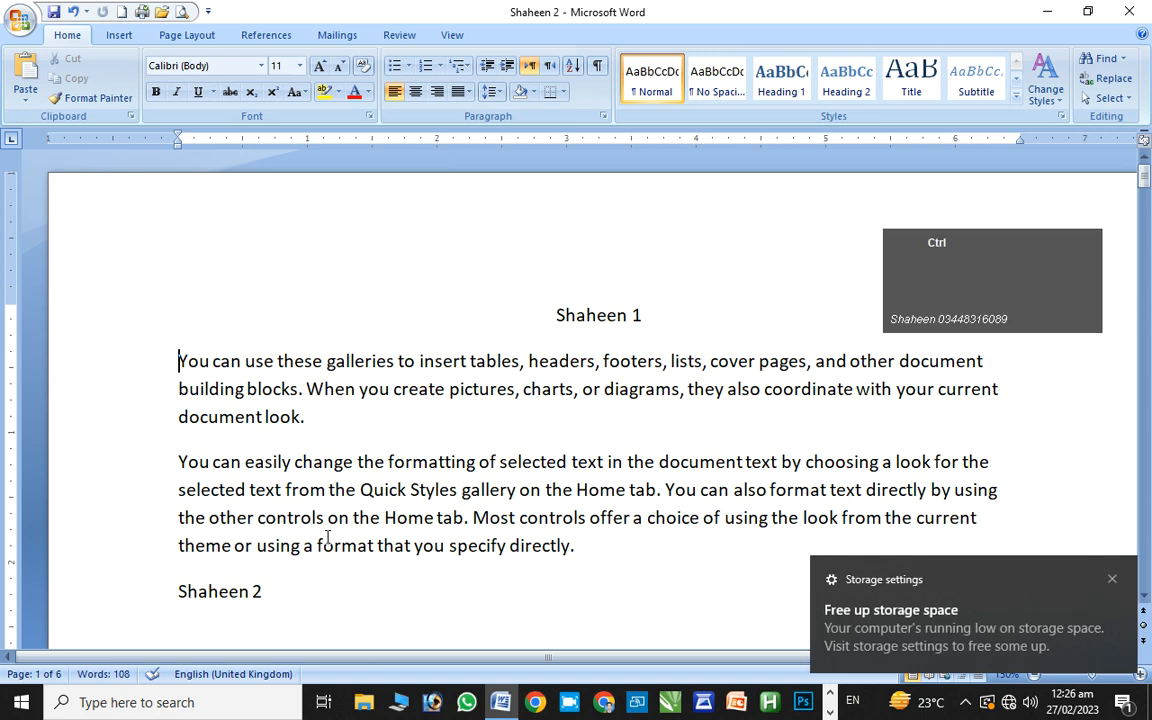
pyautogui.hotkey('ctrl', 'End')
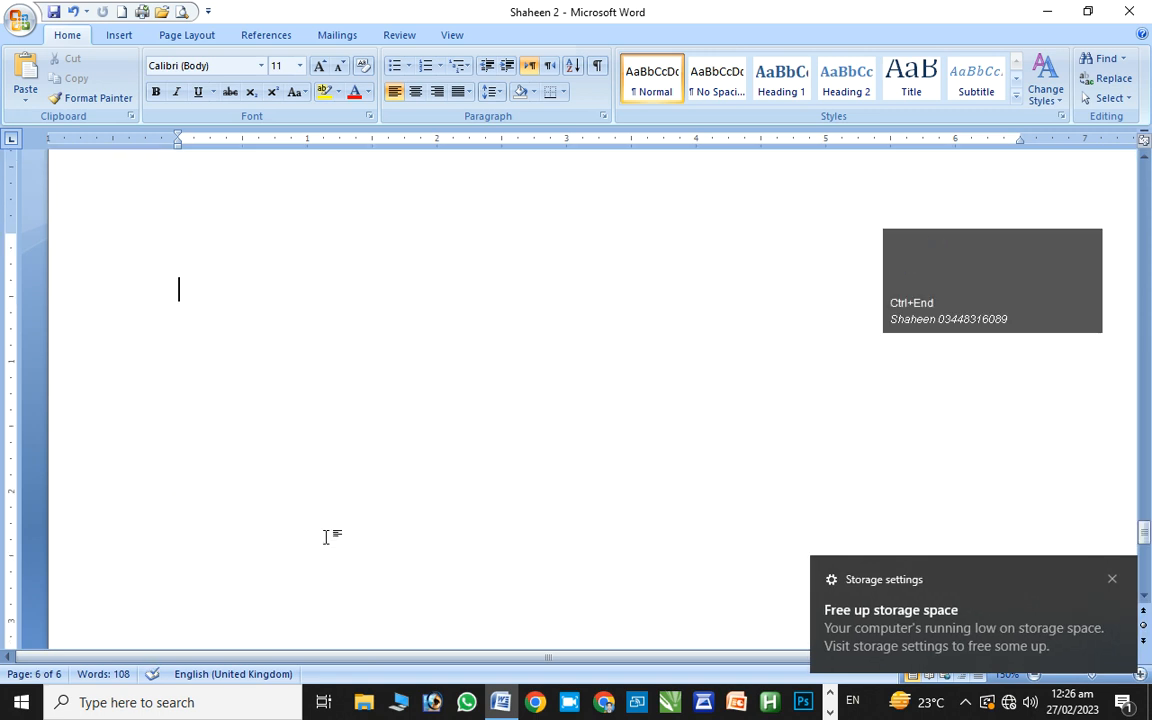
# Open and then close the Research lookup pane
pyautogui.press('alt')
pyautogui.keyDown('alt'); pyautogui.click(276, 444); pyautogui.keyUp('alt')
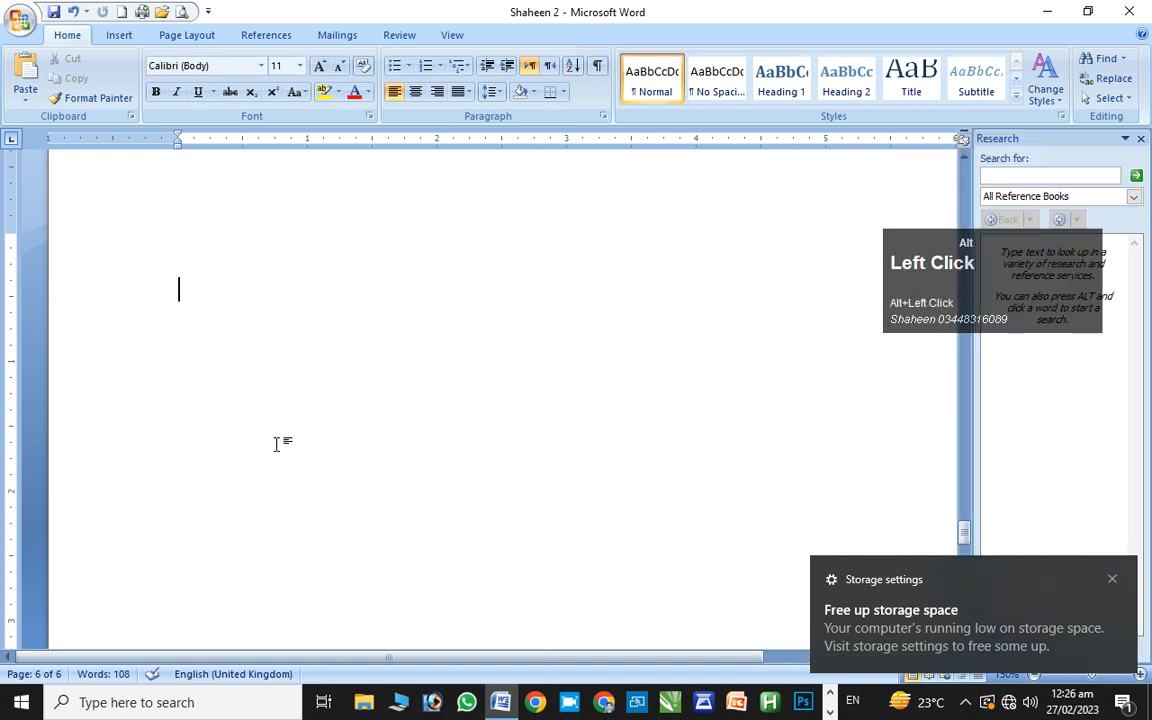
pyautogui.click(1140, 138)
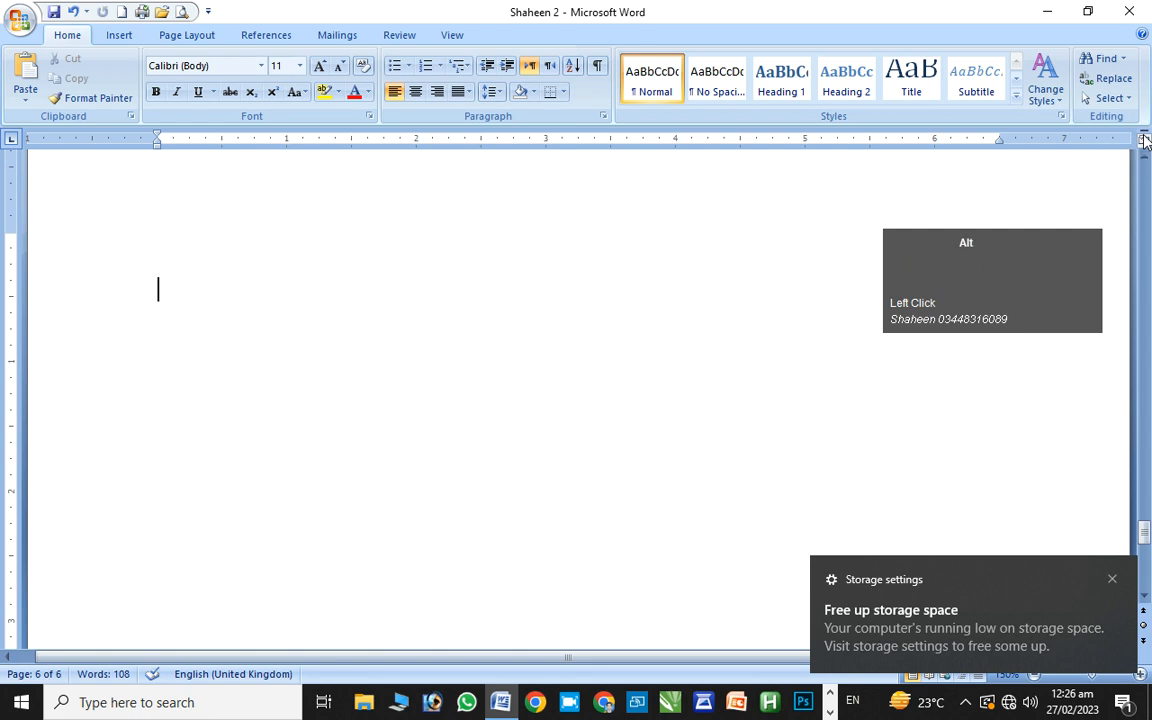
# Paste the cut sentence onto the blank page 6, then bring up Find and Replace
pyautogui.hotkey('alt', 'h')
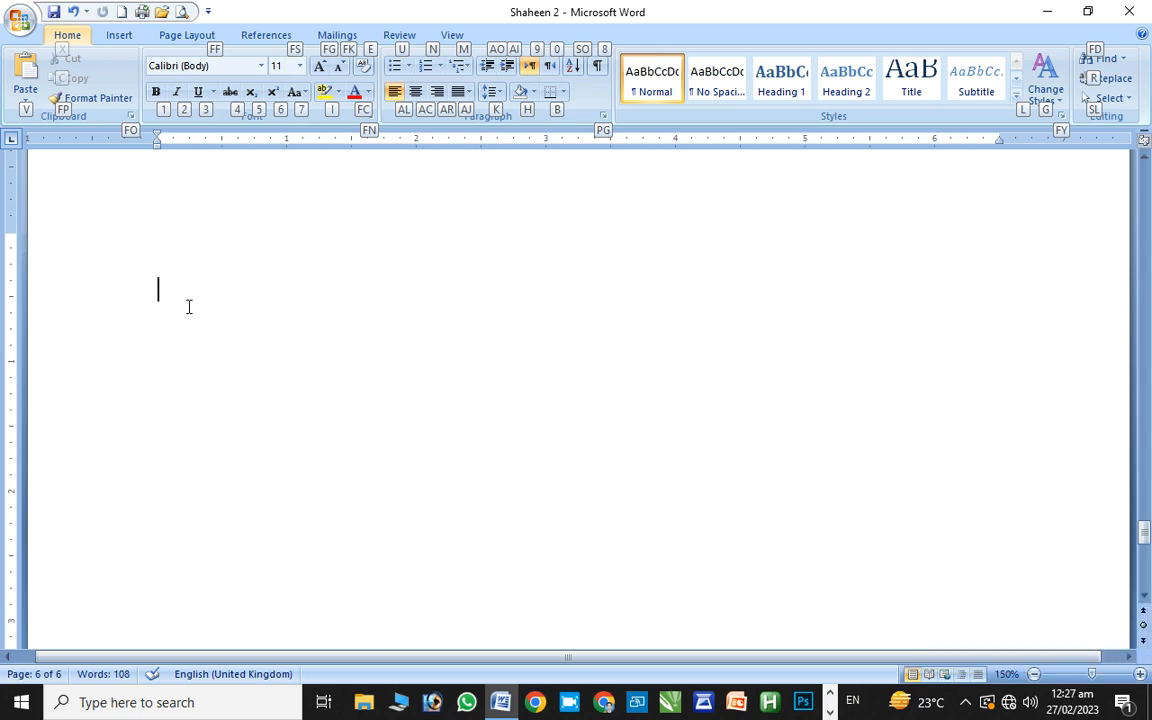
pyautogui.press('v')
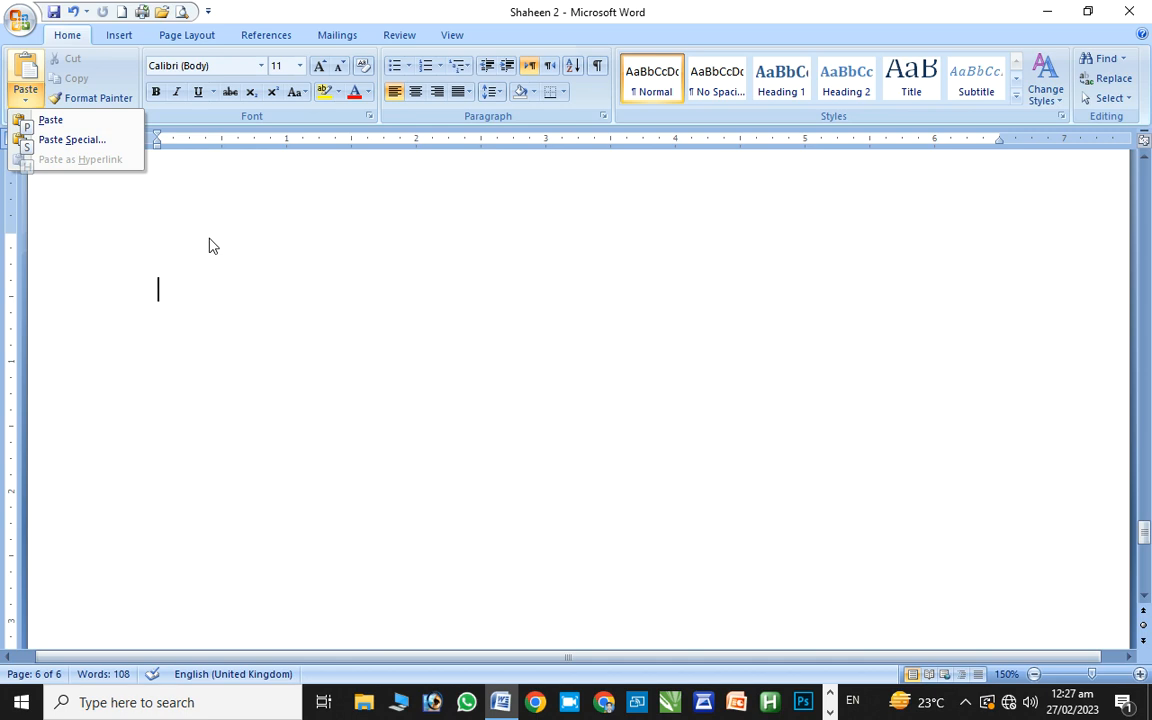
pyautogui.hotkey('ctrl', 'v')
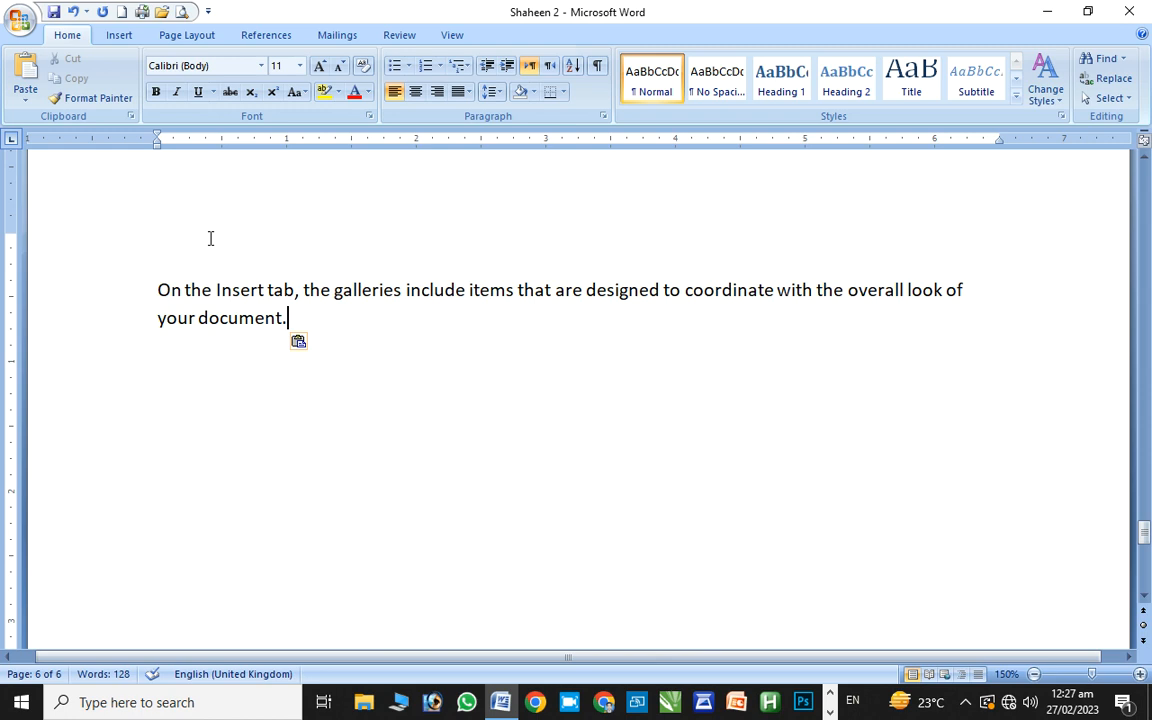
pyautogui.hotkey('ctrl', 'h')
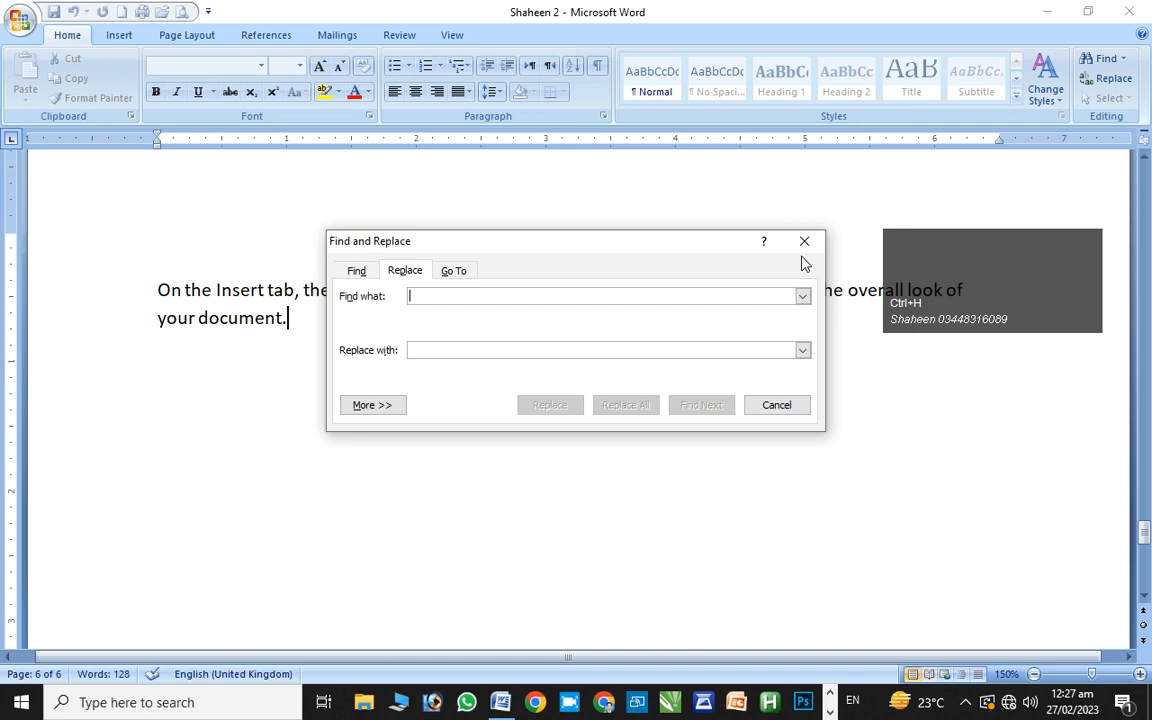
# Close Find and Replace and minimize Word to reveal the desktop's Shaheen 2 icon
pyautogui.click(804, 243)
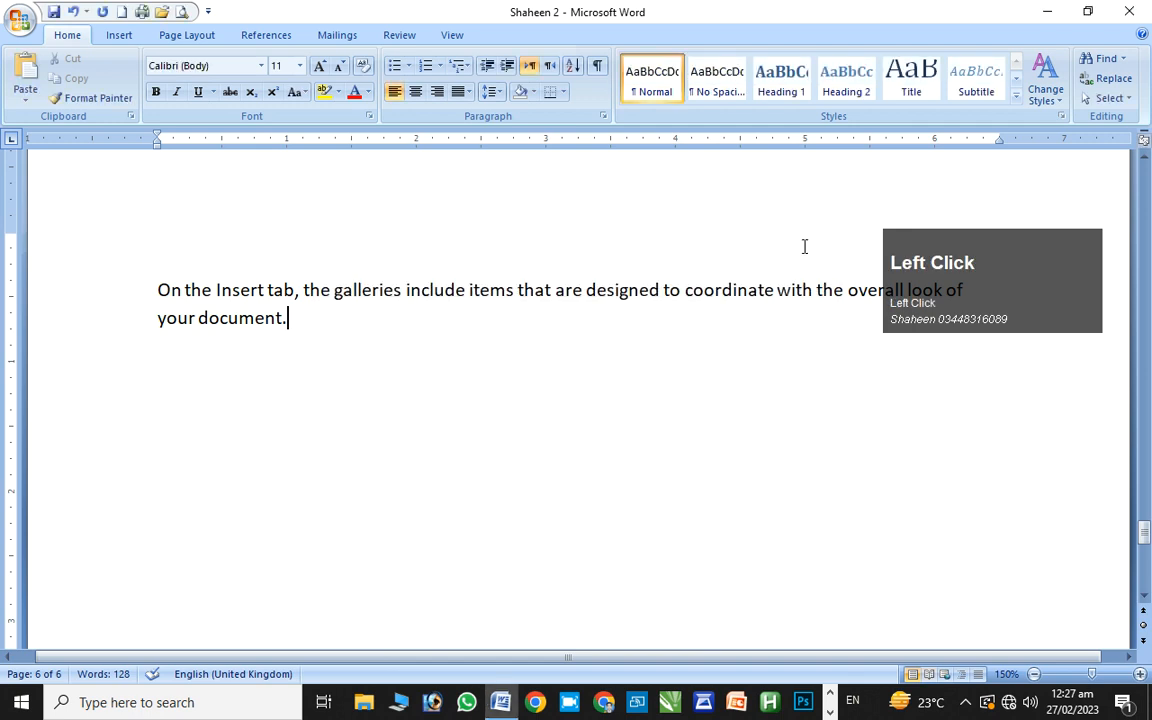
pyautogui.hotkey('alt', 'h')
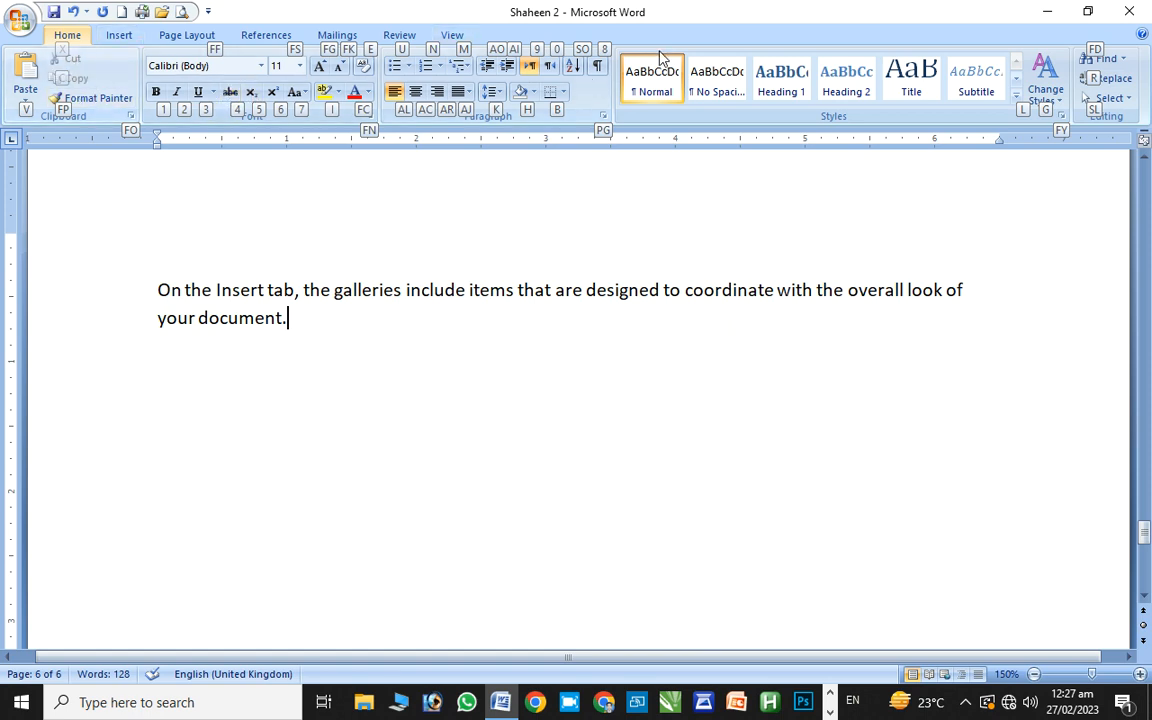
pyautogui.click(1053, 10)
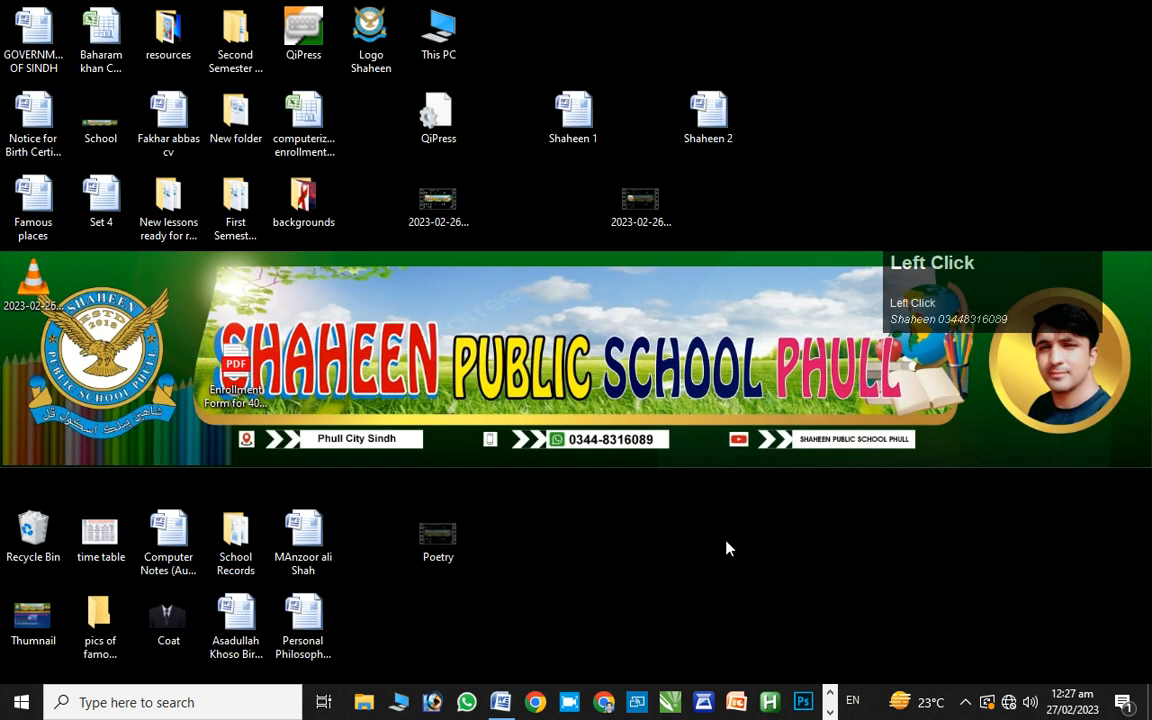
# Restore the minimized Shaheen 2 Word window from the taskbar
pyautogui.click(965, 708)
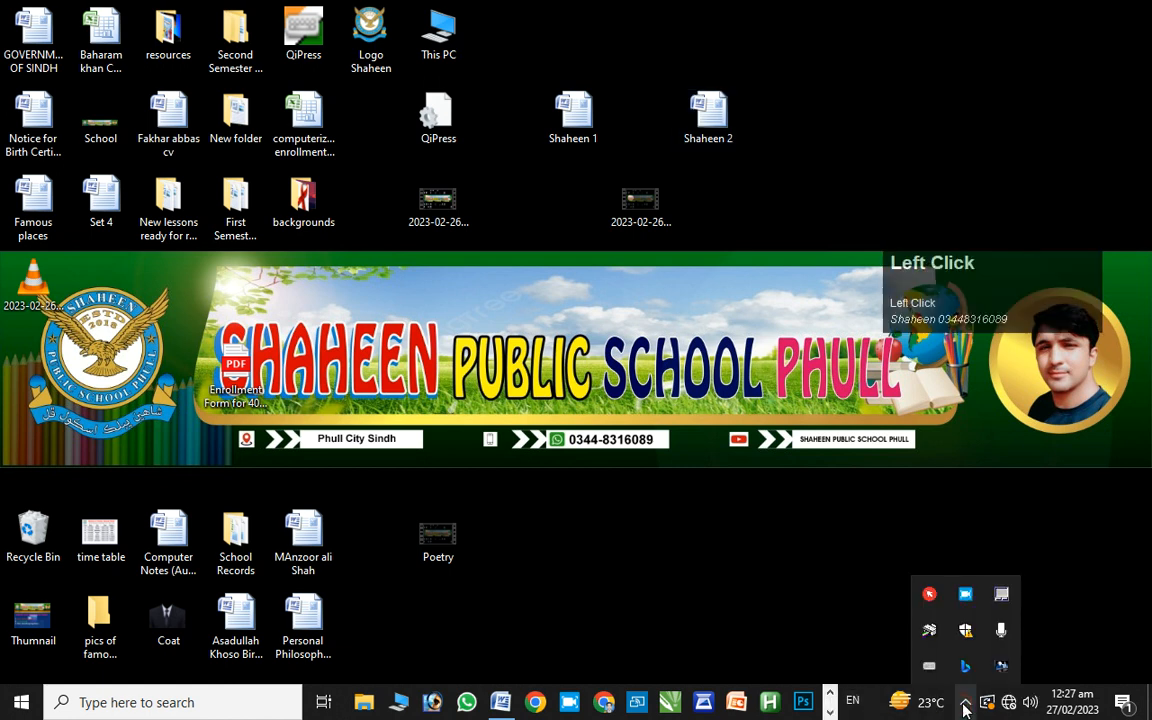
pyautogui.click(811, 565)
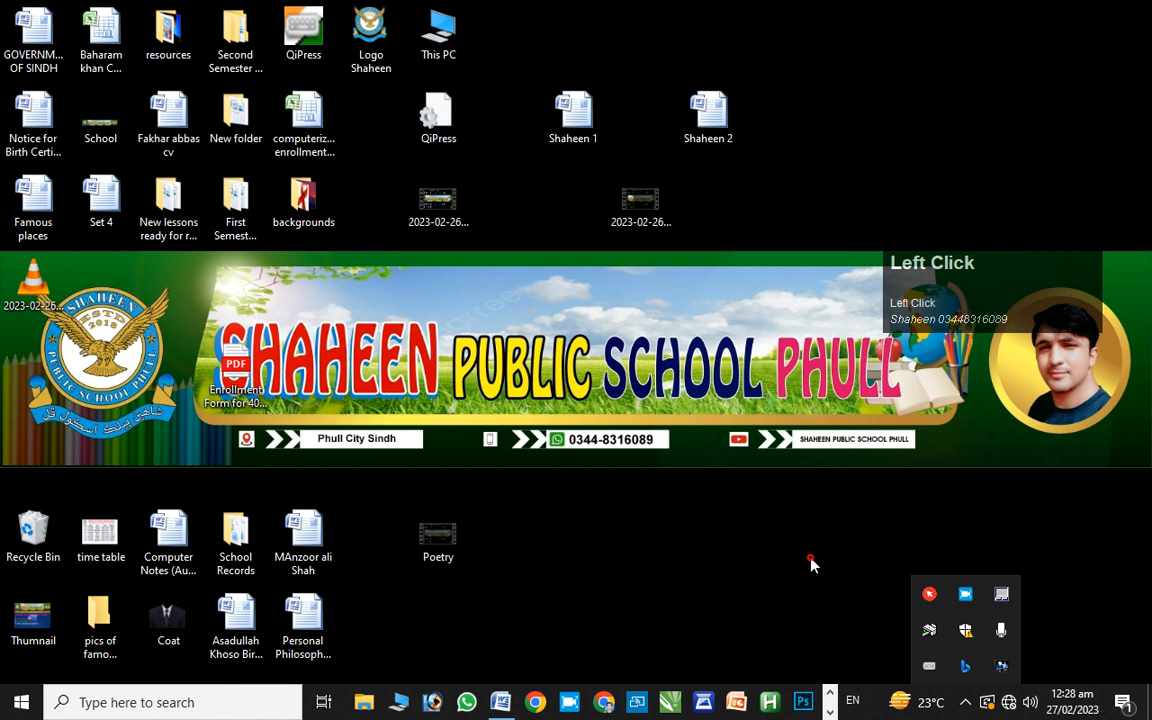
pyautogui.click(780, 567)
pyautogui.click(501, 702)
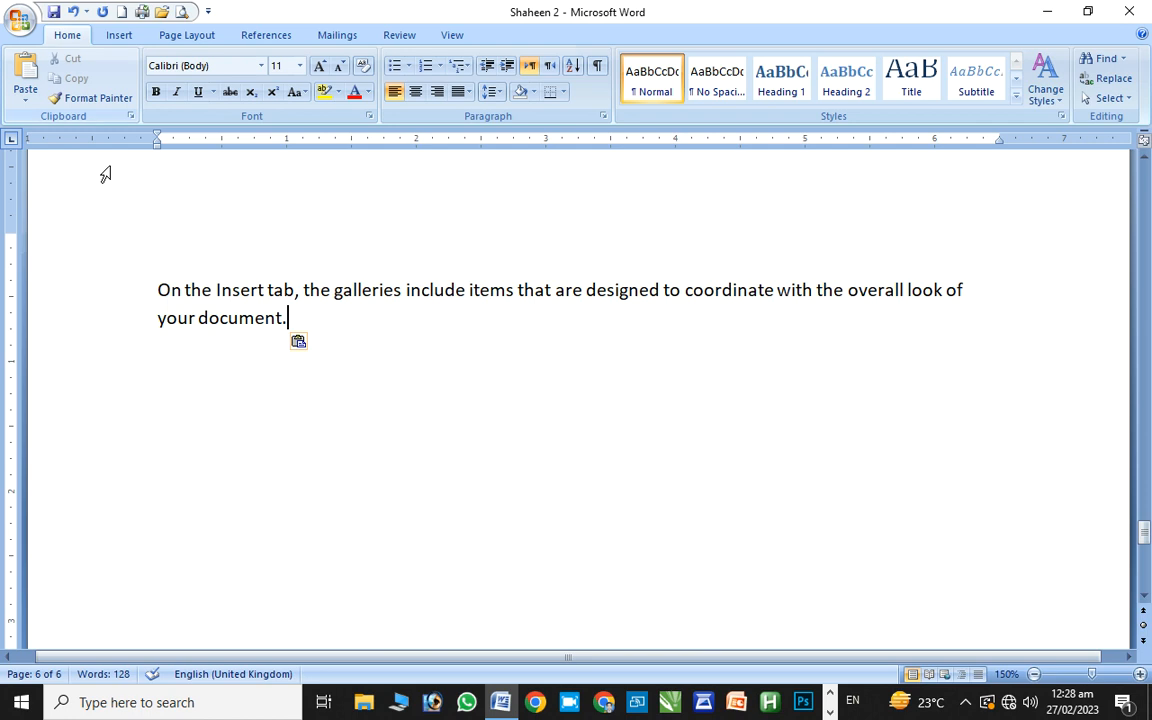
# Cut the last-page sentence with its empty line and paste it back in place
pyautogui.click(151, 288)
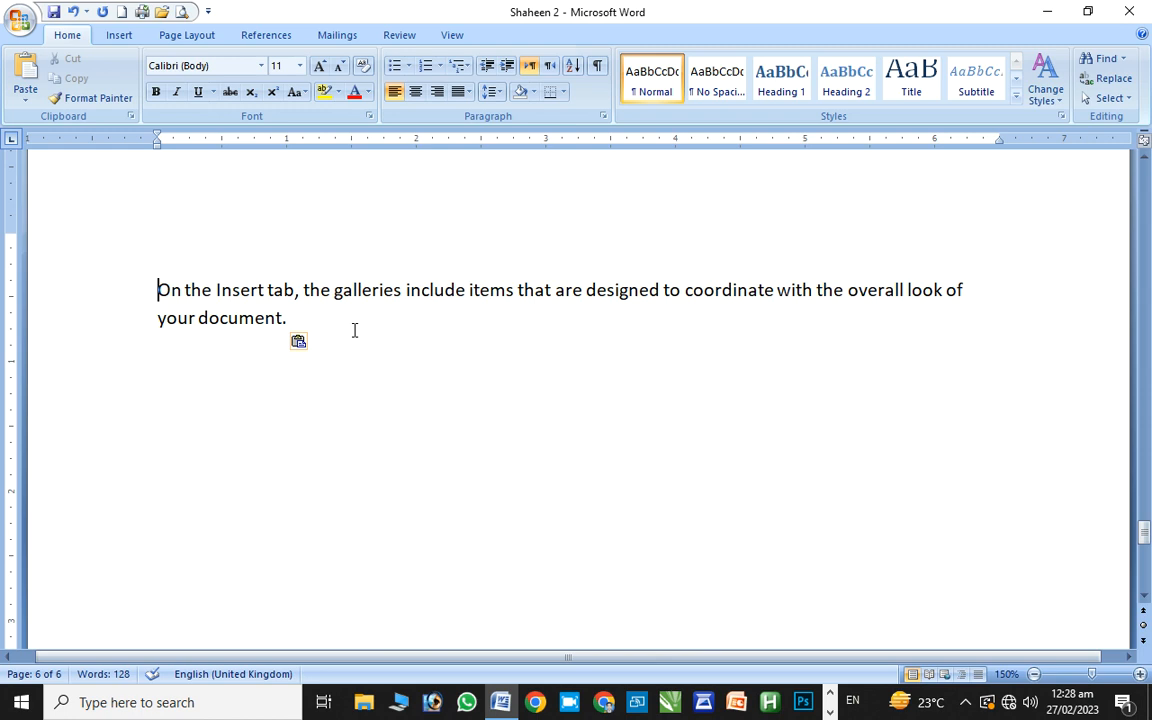
pyautogui.click(57, 50)
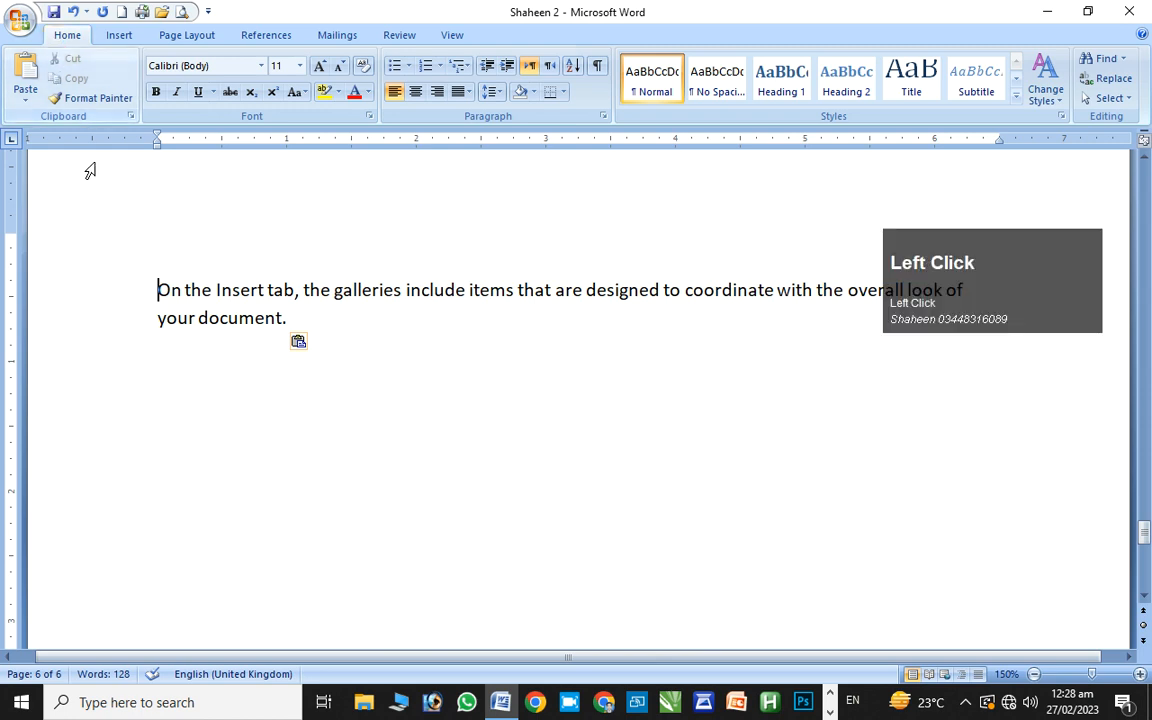
pyautogui.moveTo(142, 238); pyautogui.dragTo(395, 317)
pyautogui.hotkey('ctrl', 'x')
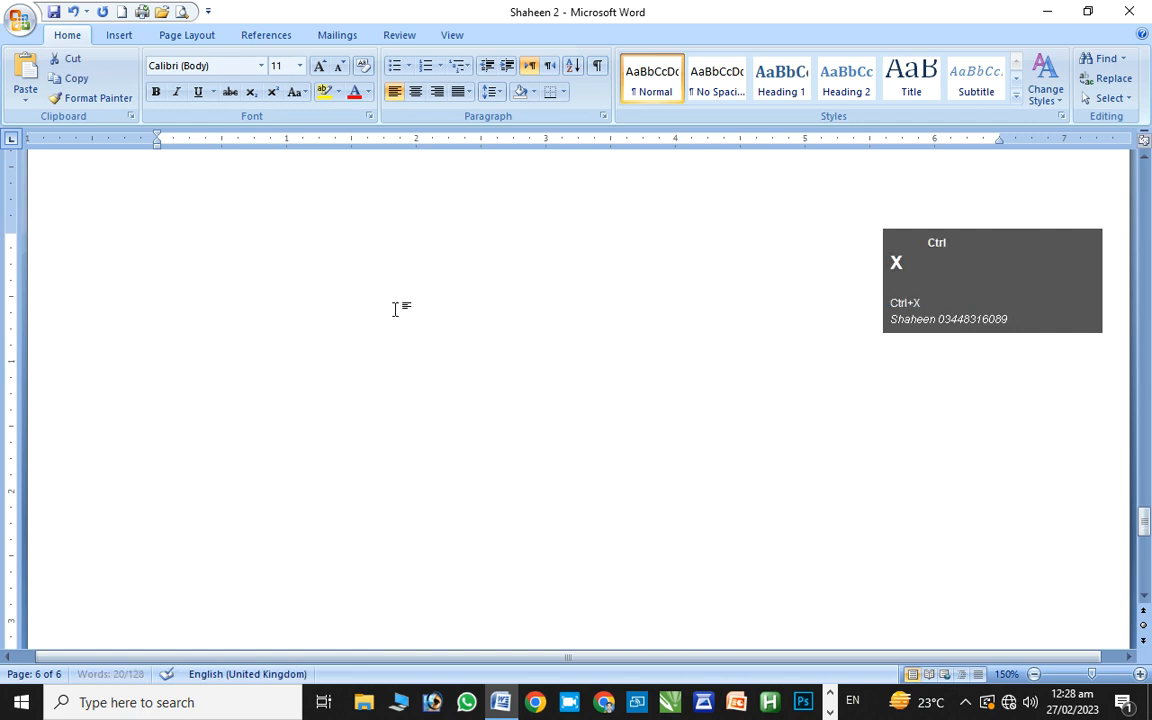
pyautogui.press('ctrl')
pyautogui.hotkey('ctrl', 'v')
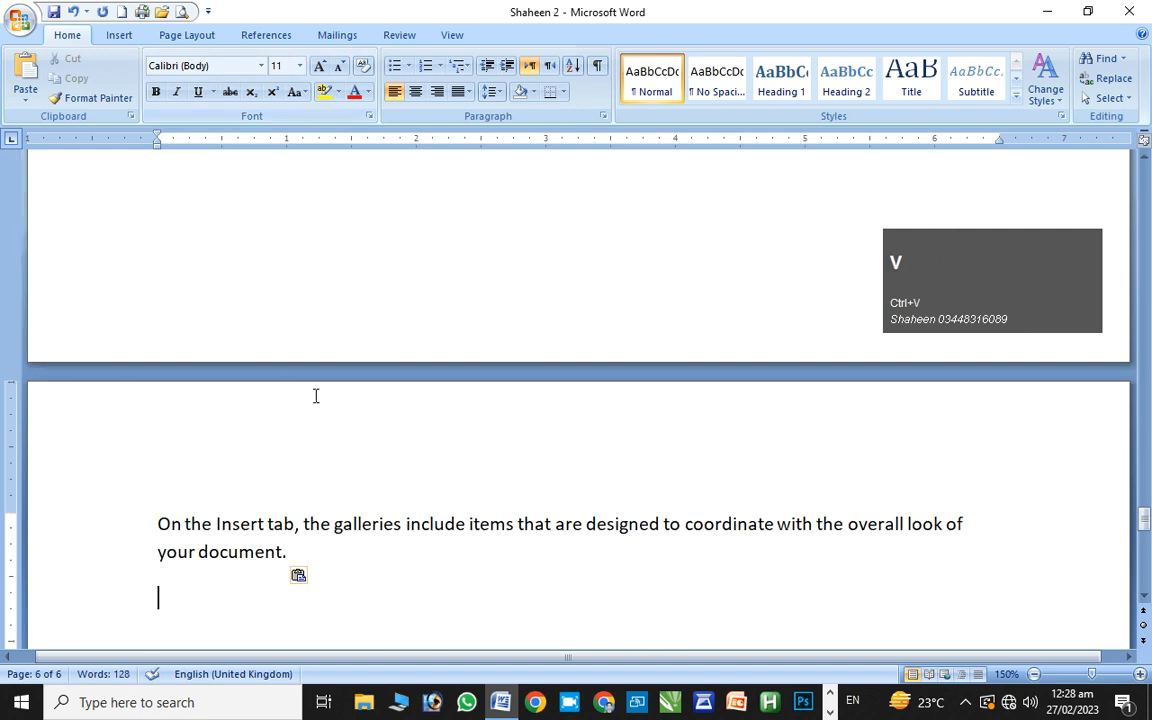
# Copy the phrase 'On the Insert tab' and scroll back to page 1
pyautogui.moveTo(158, 523); pyautogui.dragTo(295, 538)
pyautogui.hotkey('ctrl', 'c')
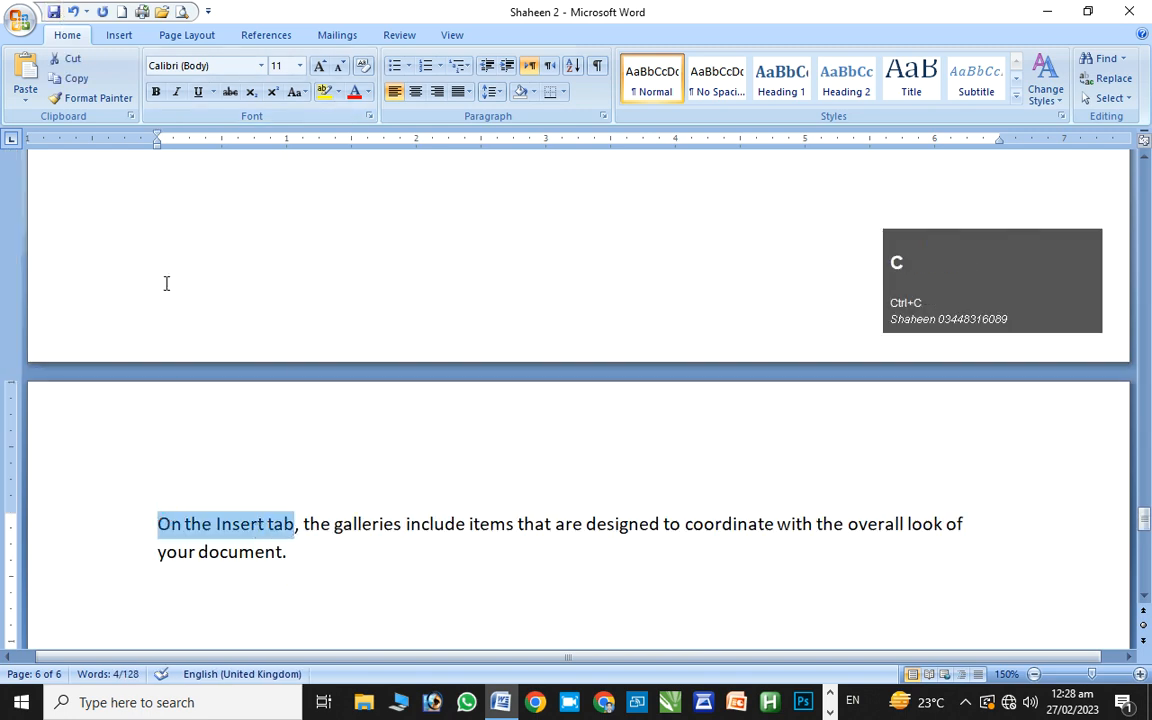
pyautogui.moveTo(1145, 517); pyautogui.dragTo(1146, 175)
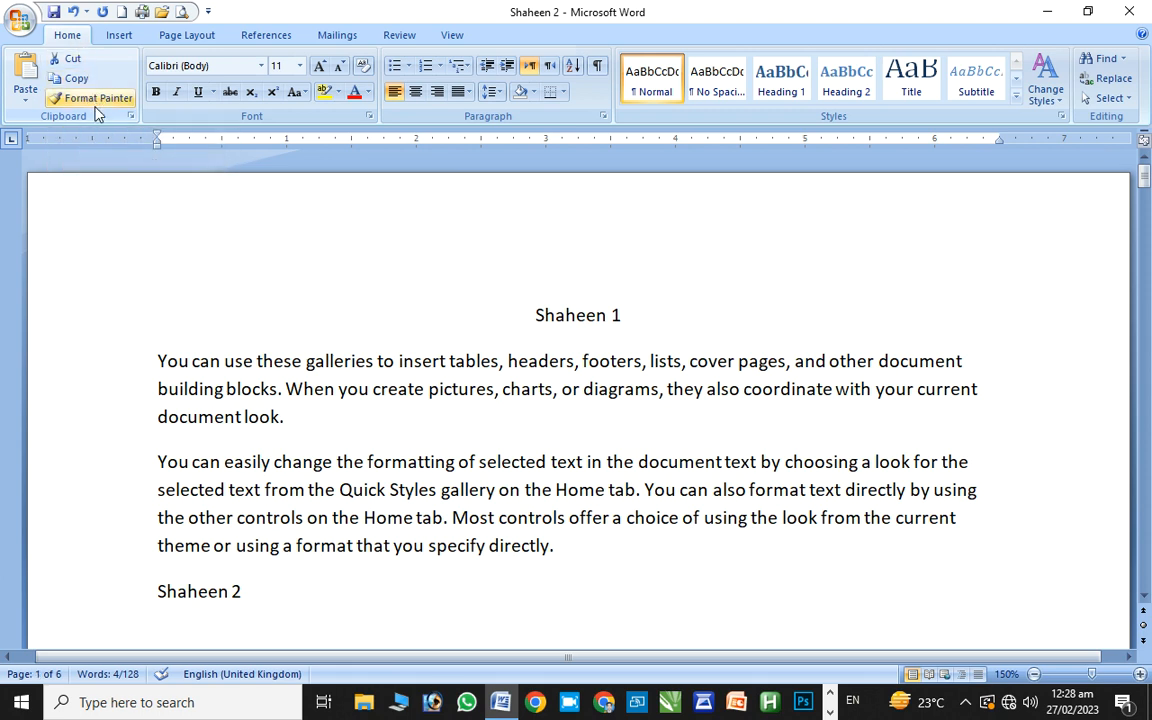
# Look at the Paste choices twice, then select the Shaheen 1 heading and first paragraph
pyautogui.click(33, 98)
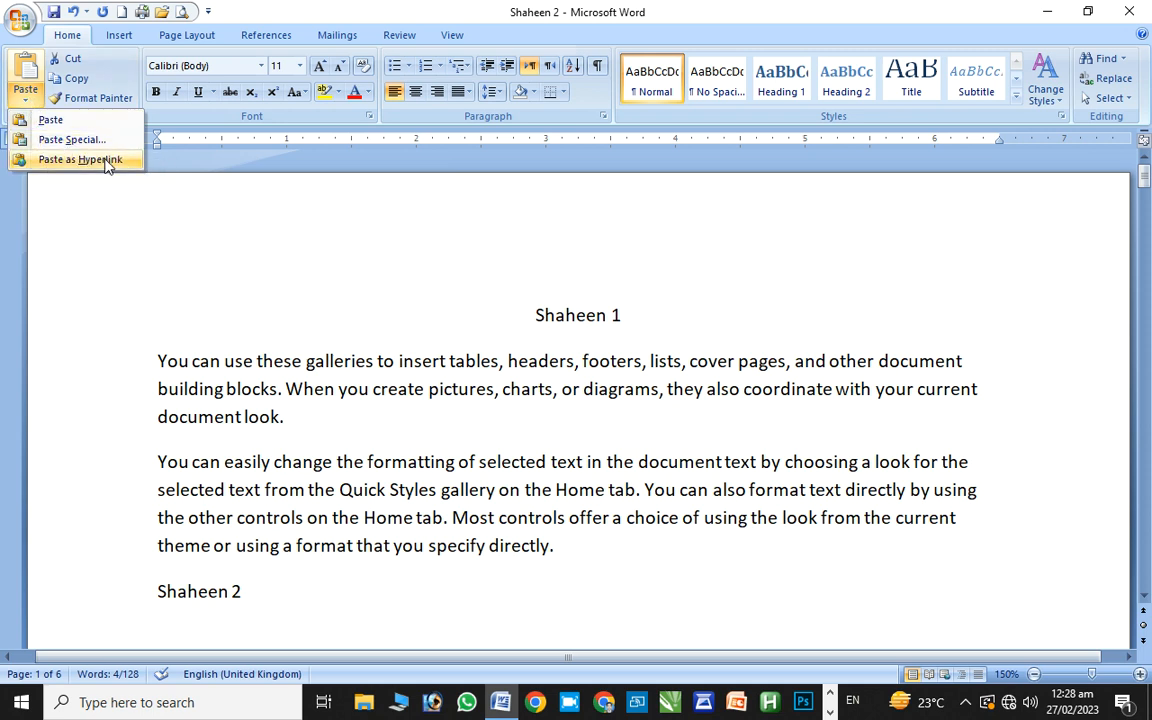
pyautogui.click(250, 255)
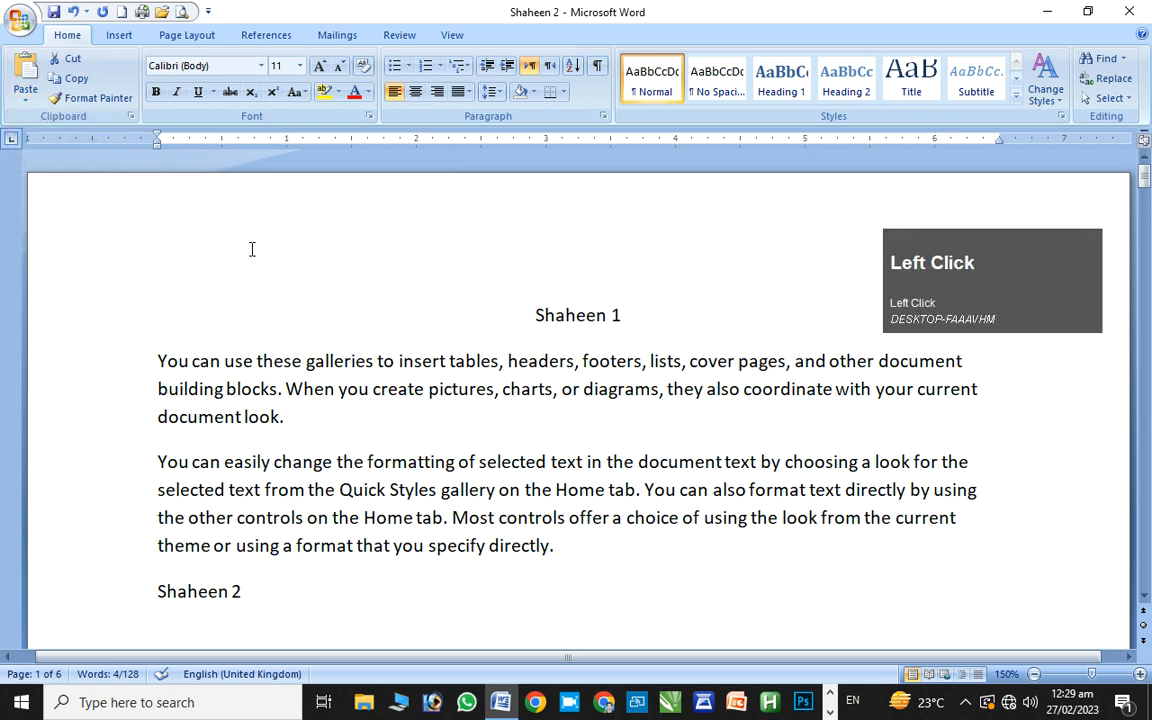
pyautogui.click(30, 98)
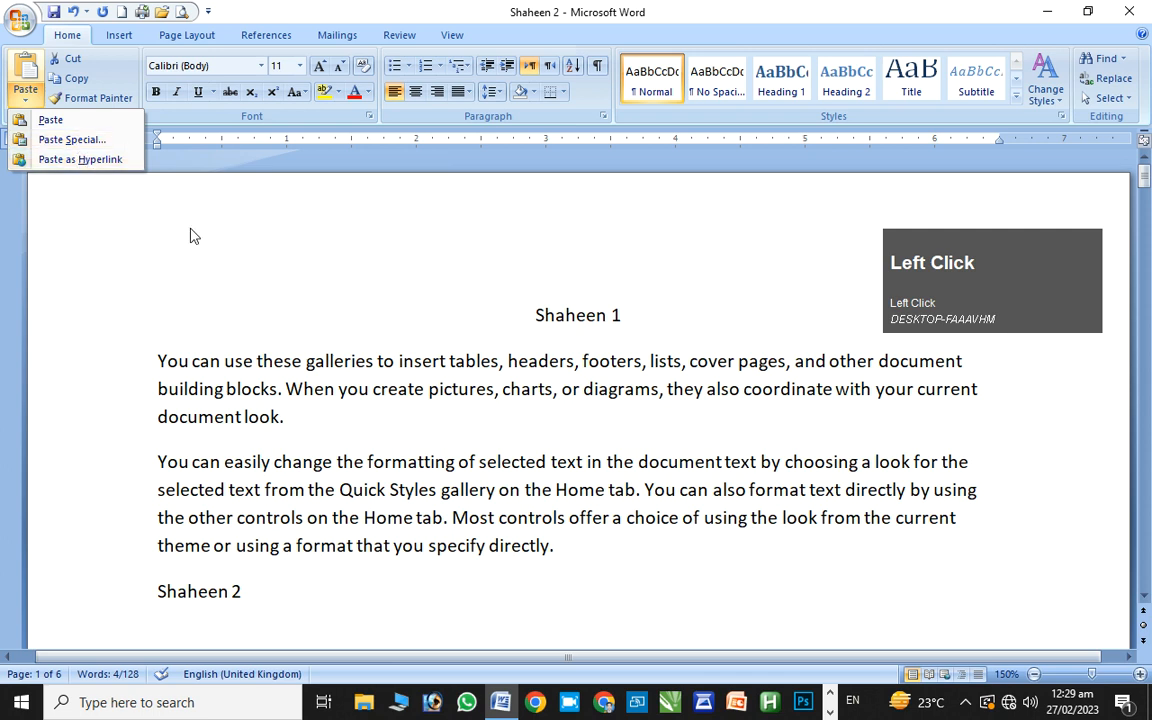
pyautogui.click(219, 251)
pyautogui.moveTo(158, 344); pyautogui.dragTo(379, 420)
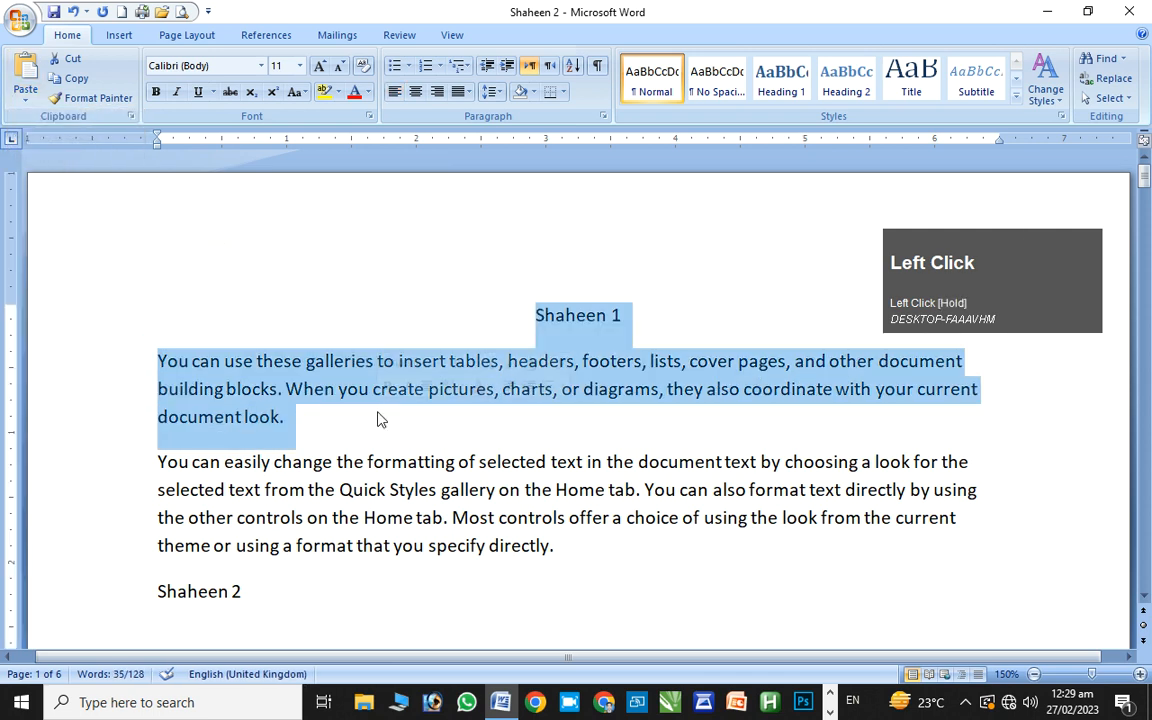
# Set the selected heading and paragraph to Arial Black at 16 pt
pyautogui.click(261, 67)
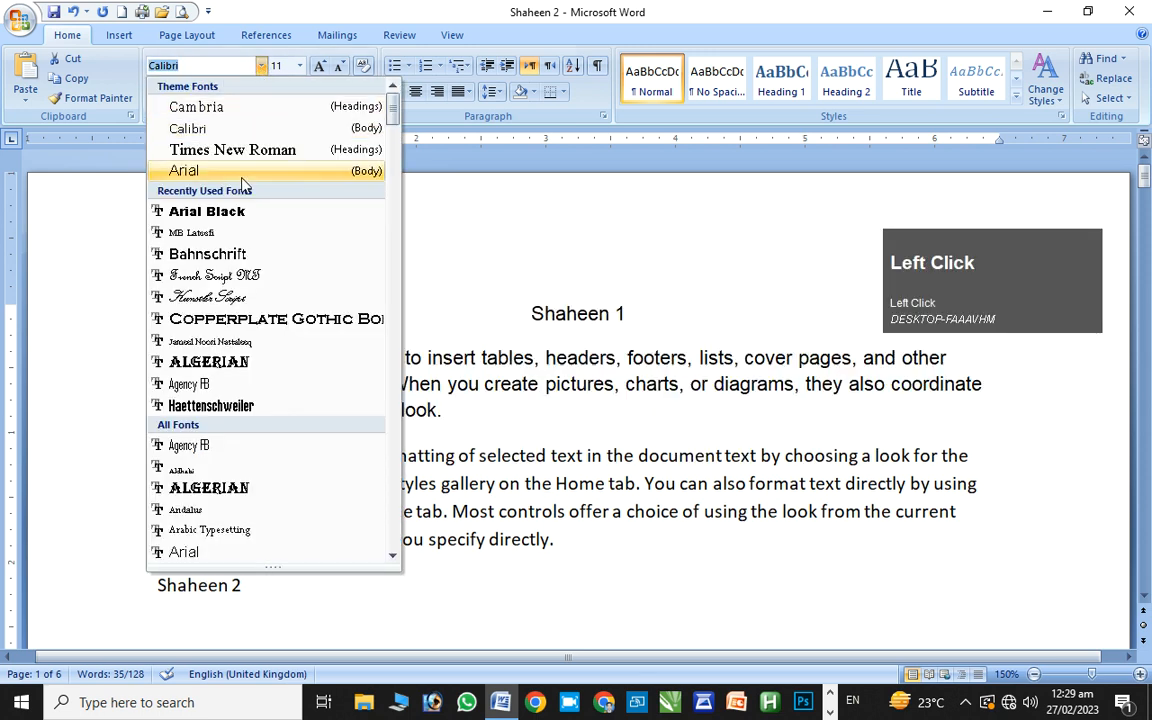
pyautogui.click(238, 213)
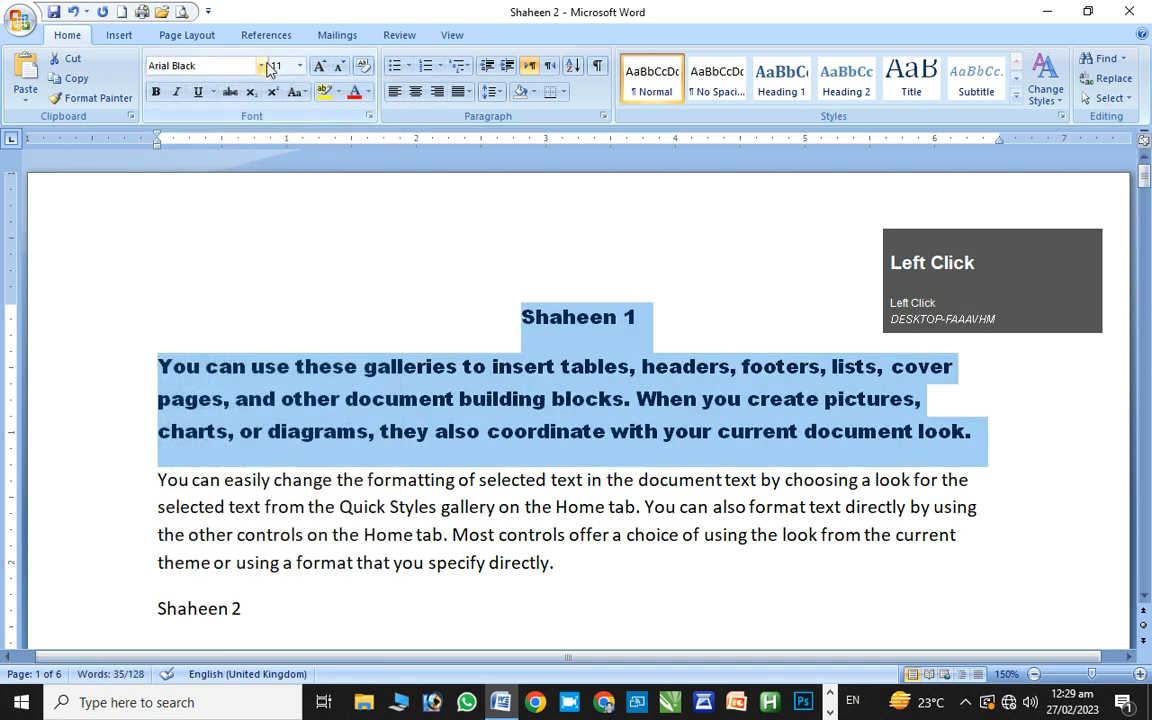
pyautogui.click(300, 67)
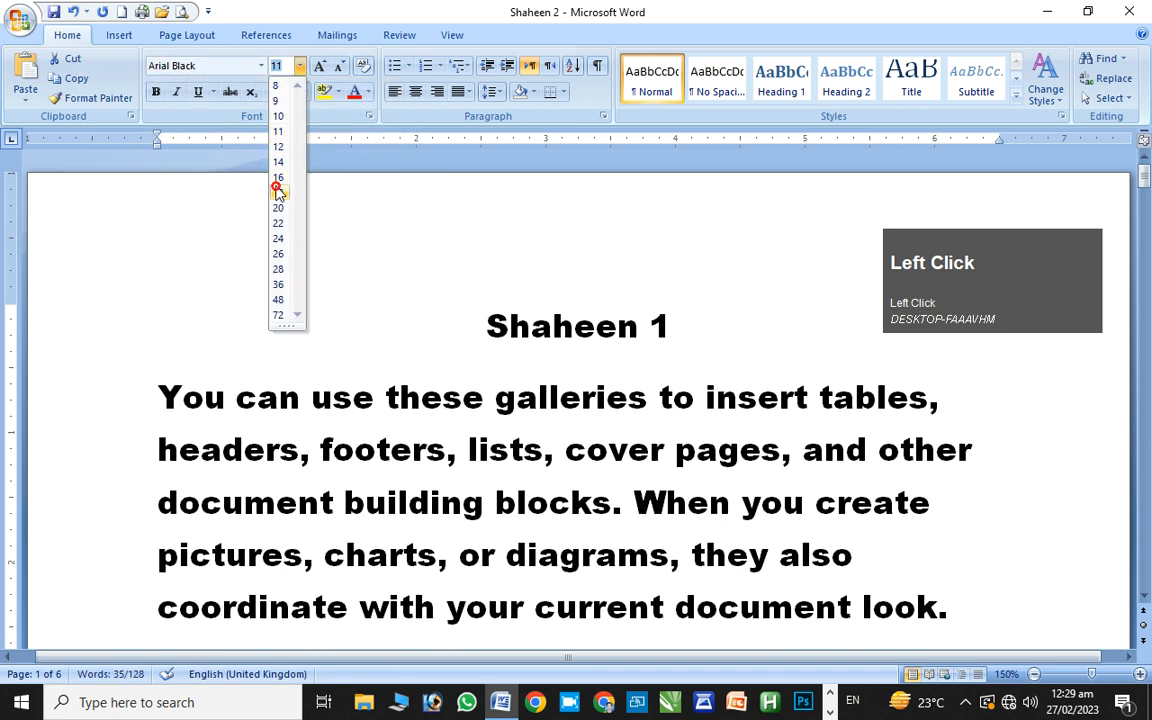
pyautogui.click(278, 188)
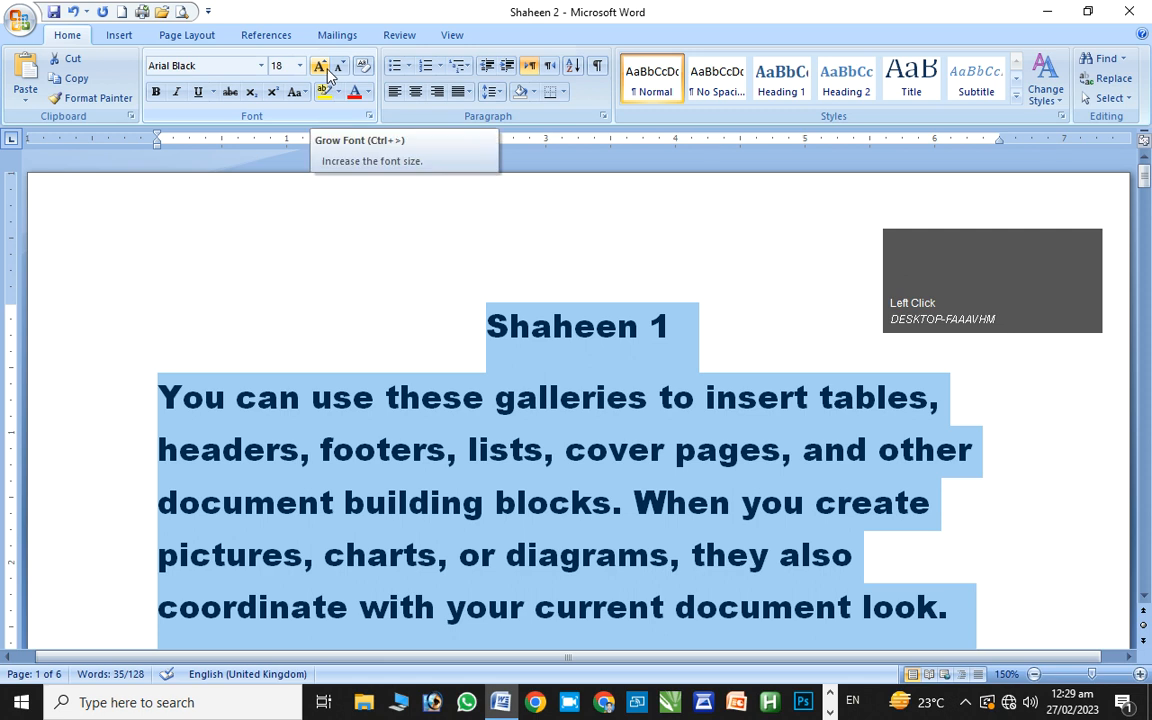
pyautogui.click(322, 67)
pyautogui.click(340, 67)
pyautogui.click(340, 67)
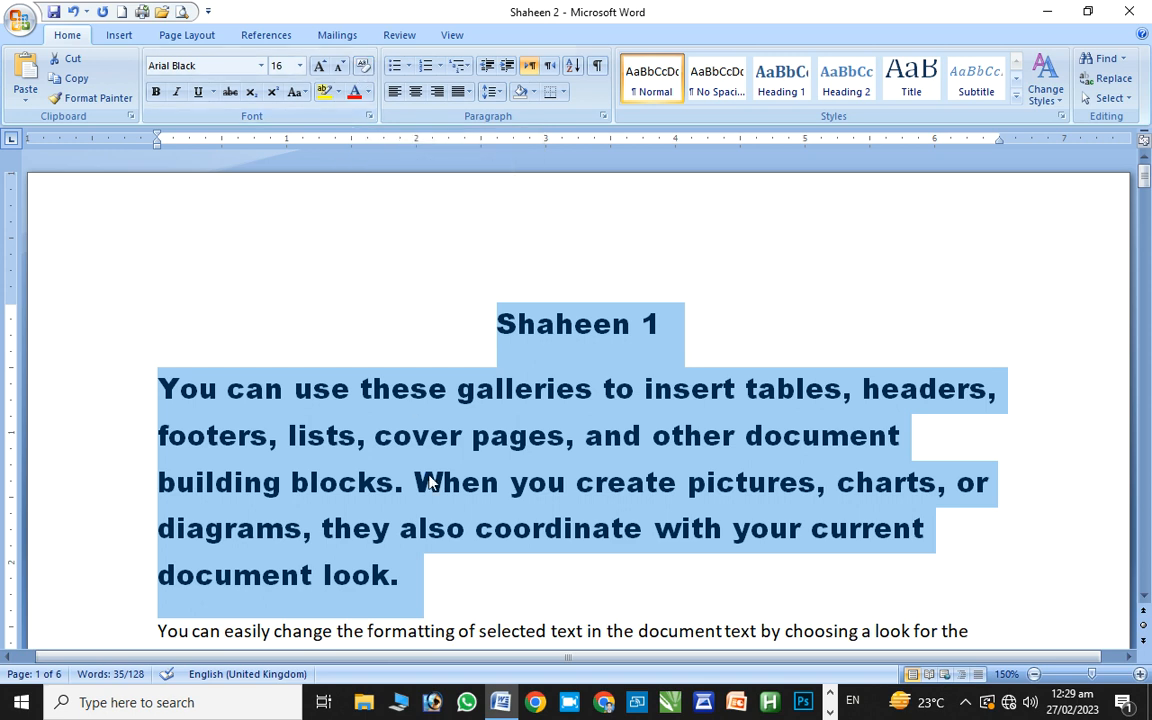
# Test clearing formatting with Ctrl+Space and undo it, then make the text bold italic
pyautogui.hotkey('ctrl', 'space')
pyautogui.hotkey('ctrl', 'z')
pyautogui.hotkey('ctrl', 'space')
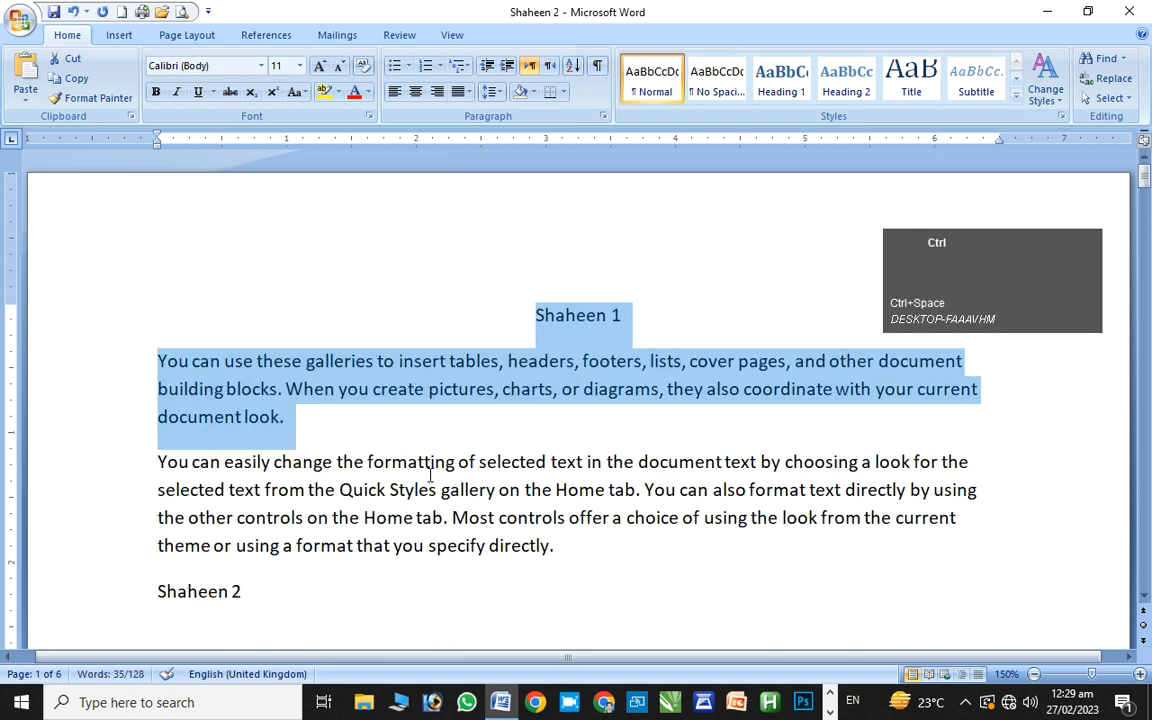
pyautogui.hotkey('ctrl', 'z')
pyautogui.hotkey('ctrl', 'space')
pyautogui.hotkey('ctrl', 'z')
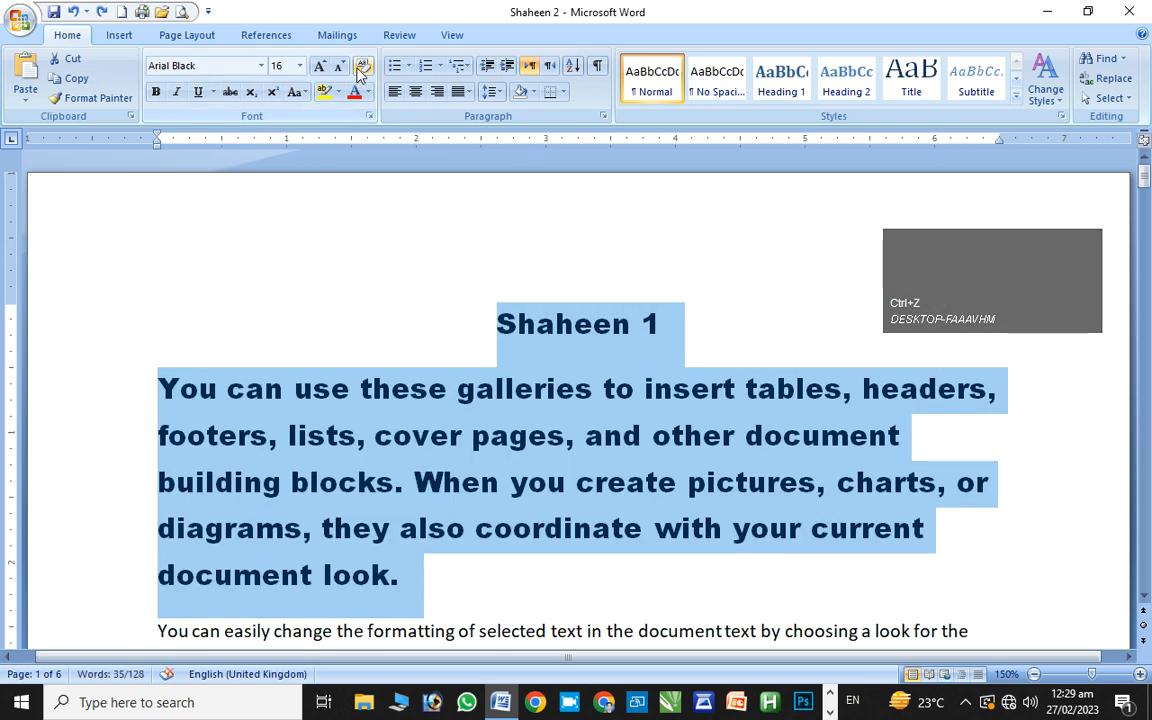
pyautogui.click(158, 92)
pyautogui.click(176, 92)
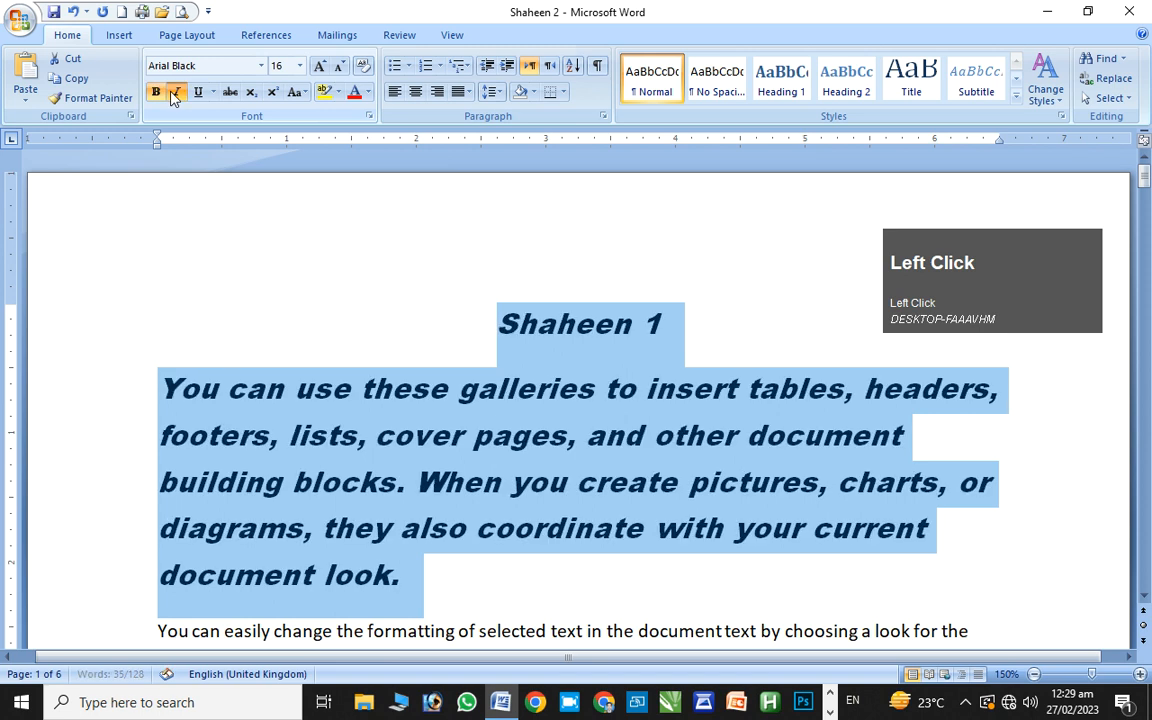
# Underline the heading and paragraph with a thick single line
pyautogui.click(200, 92)
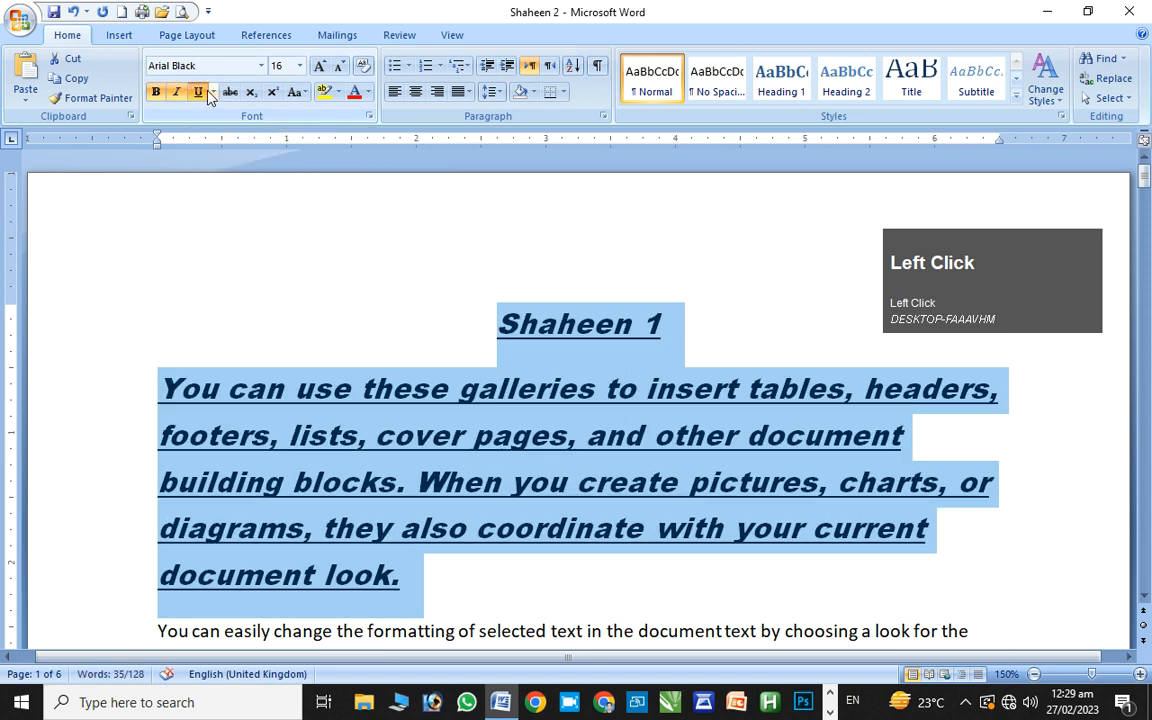
pyautogui.click(213, 92)
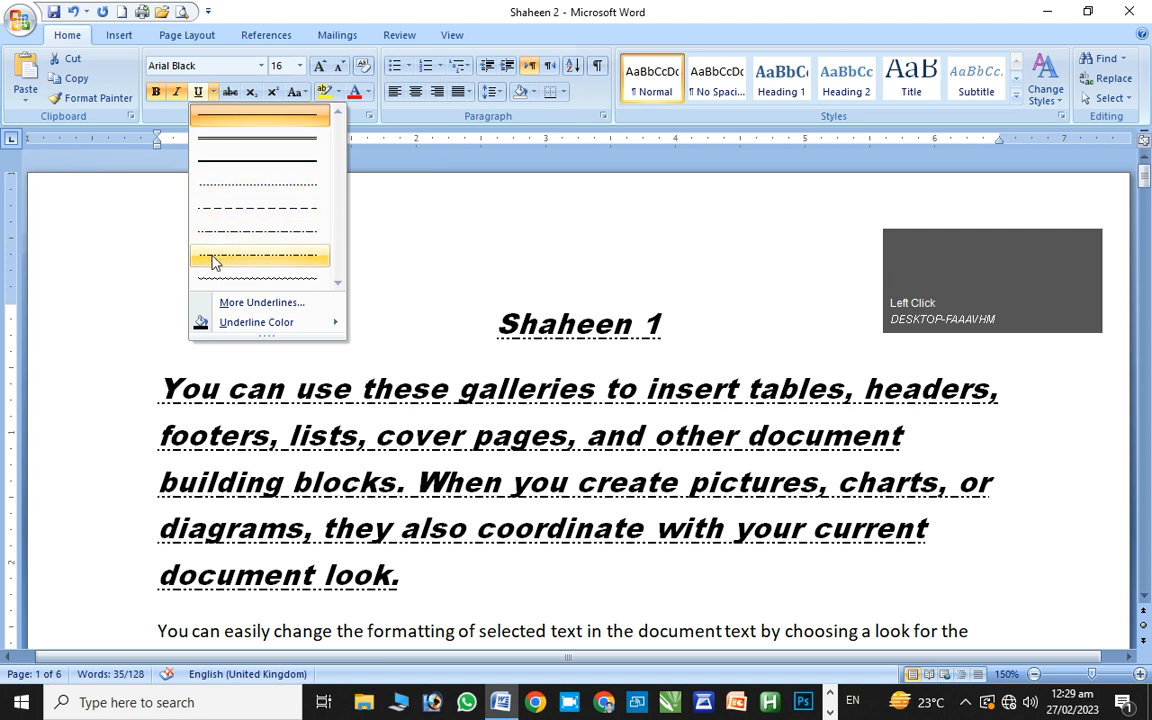
pyautogui.click(250, 158)
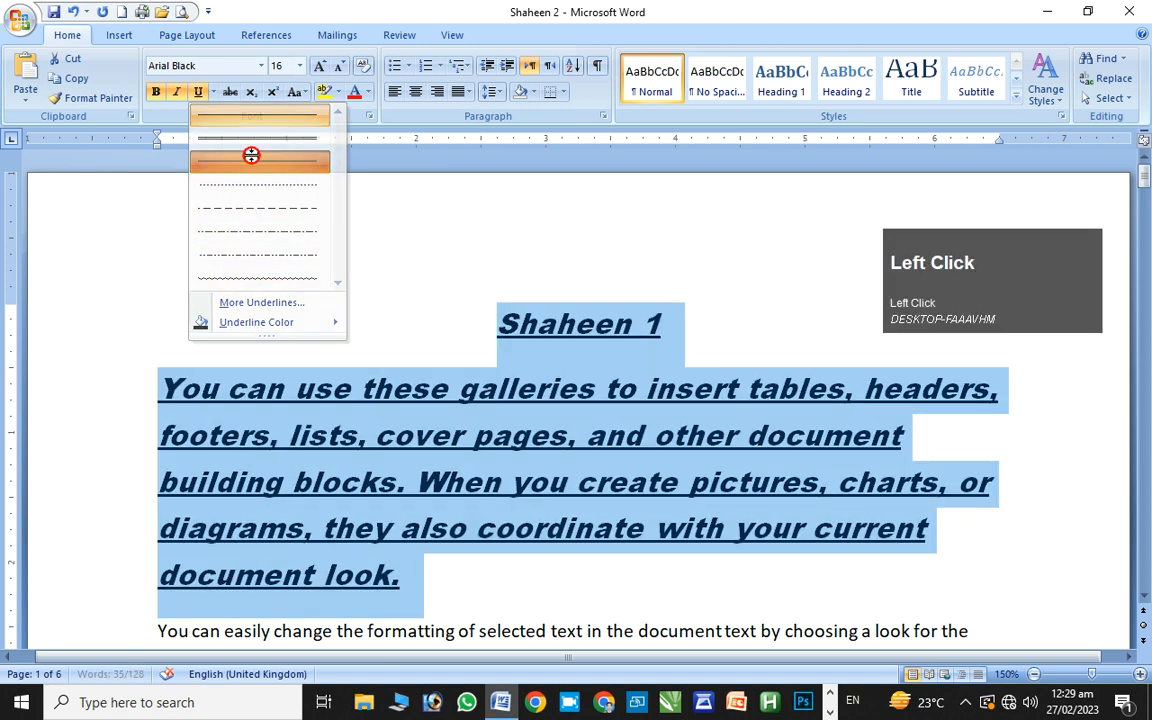
# Open the Font dialog via More Underlines and preview Outline and Emboss, leaving both off
pyautogui.click(213, 92)
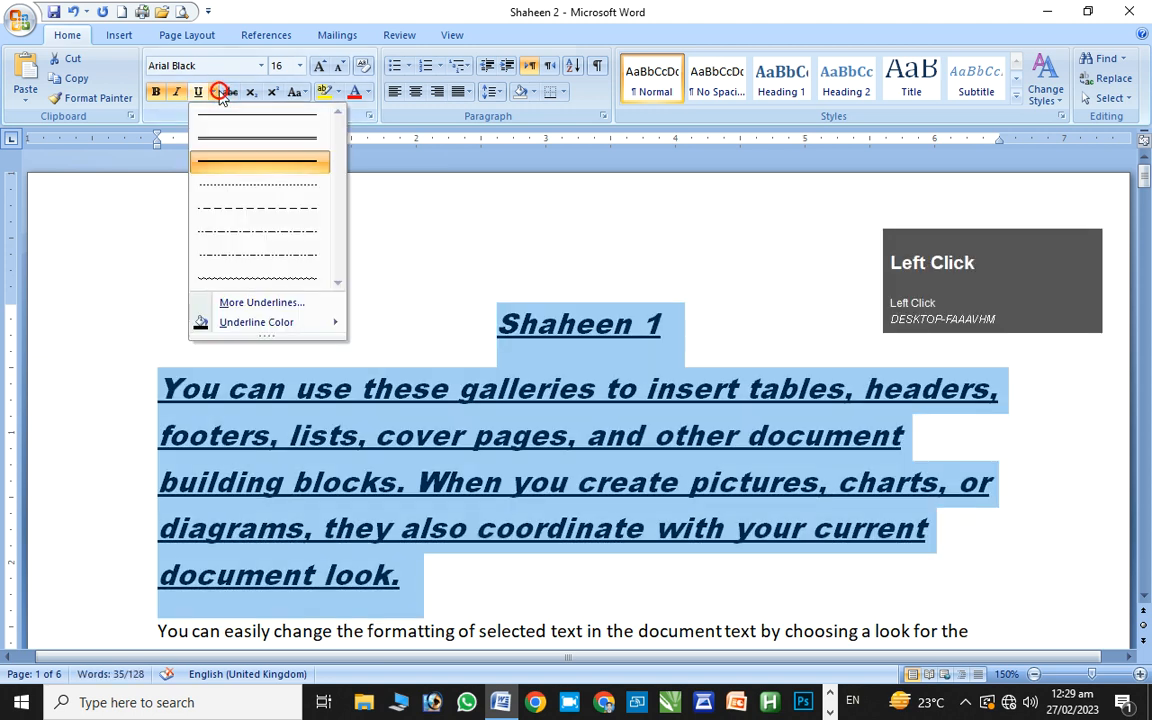
pyautogui.click(215, 302)
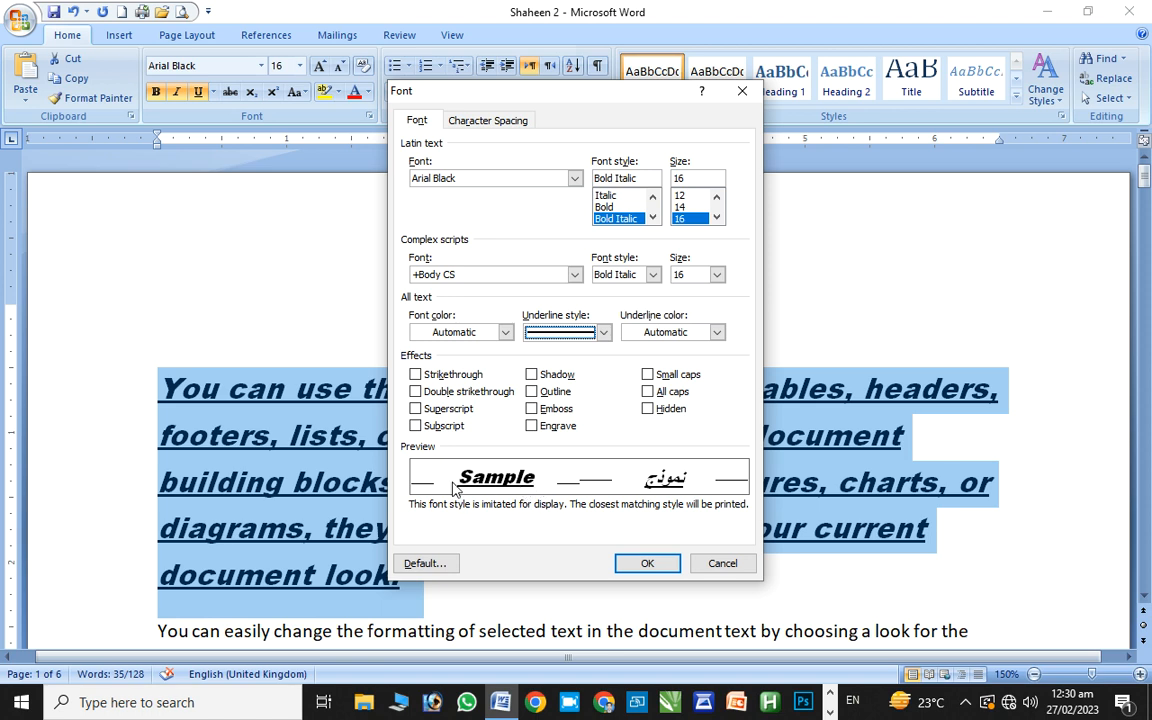
pyautogui.click(531, 393)
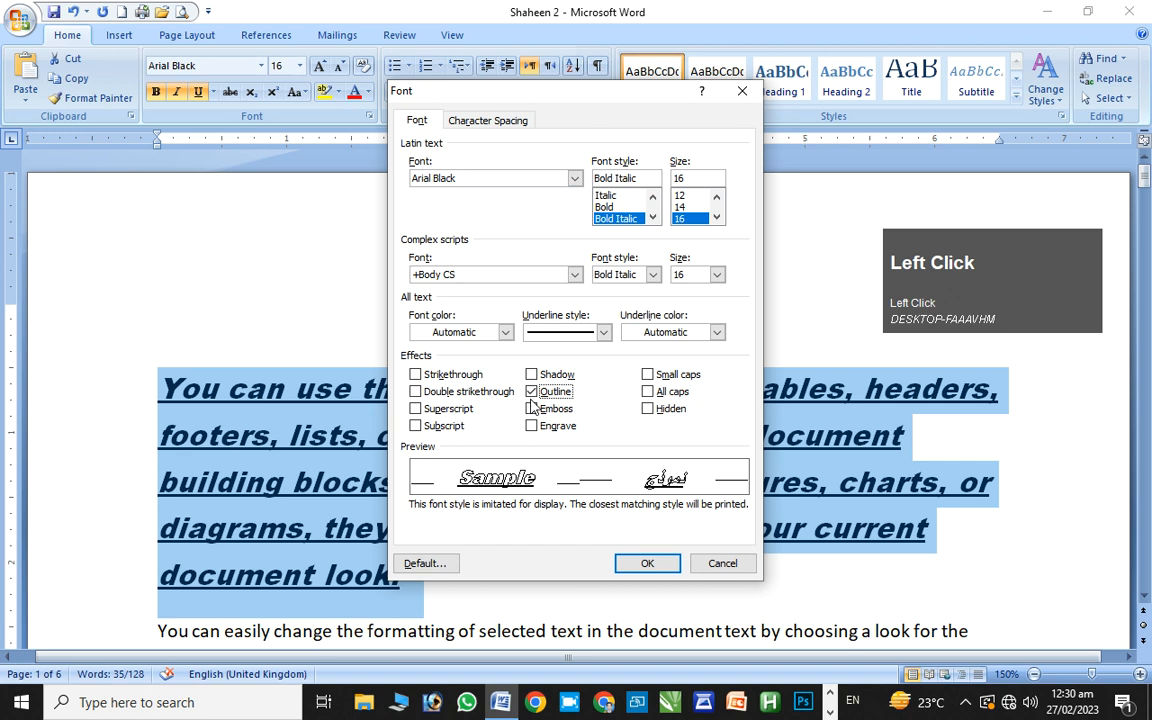
pyautogui.click(531, 399)
pyautogui.click(532, 409)
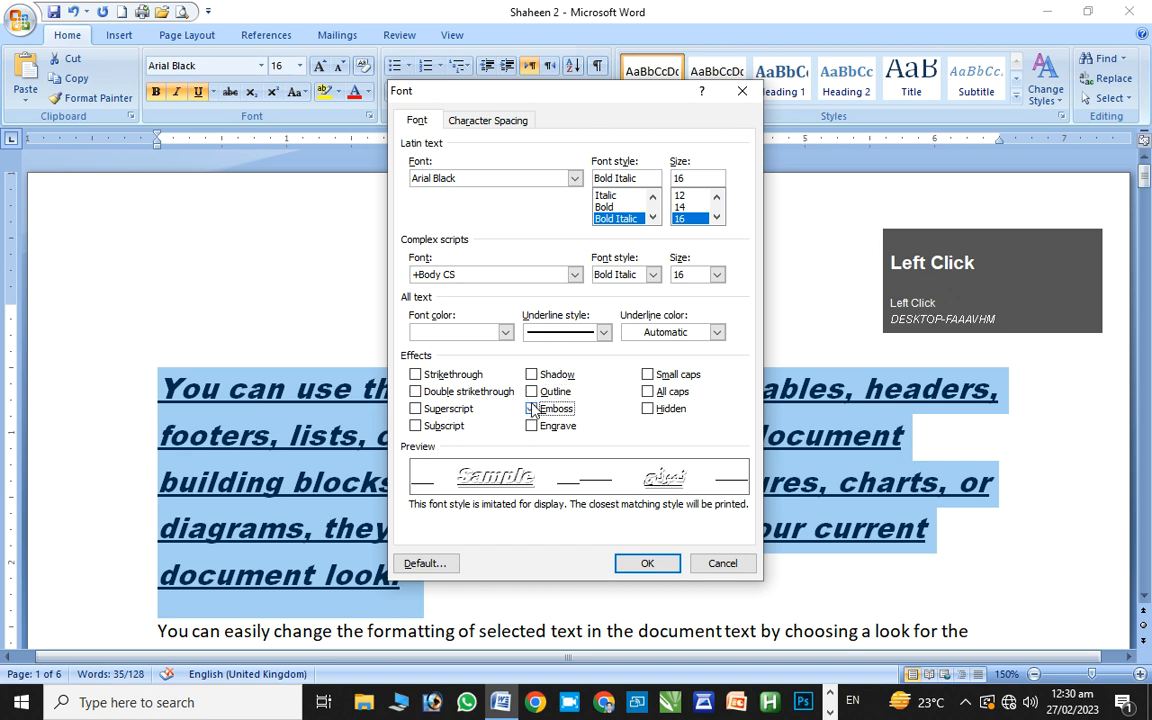
pyautogui.click(532, 409)
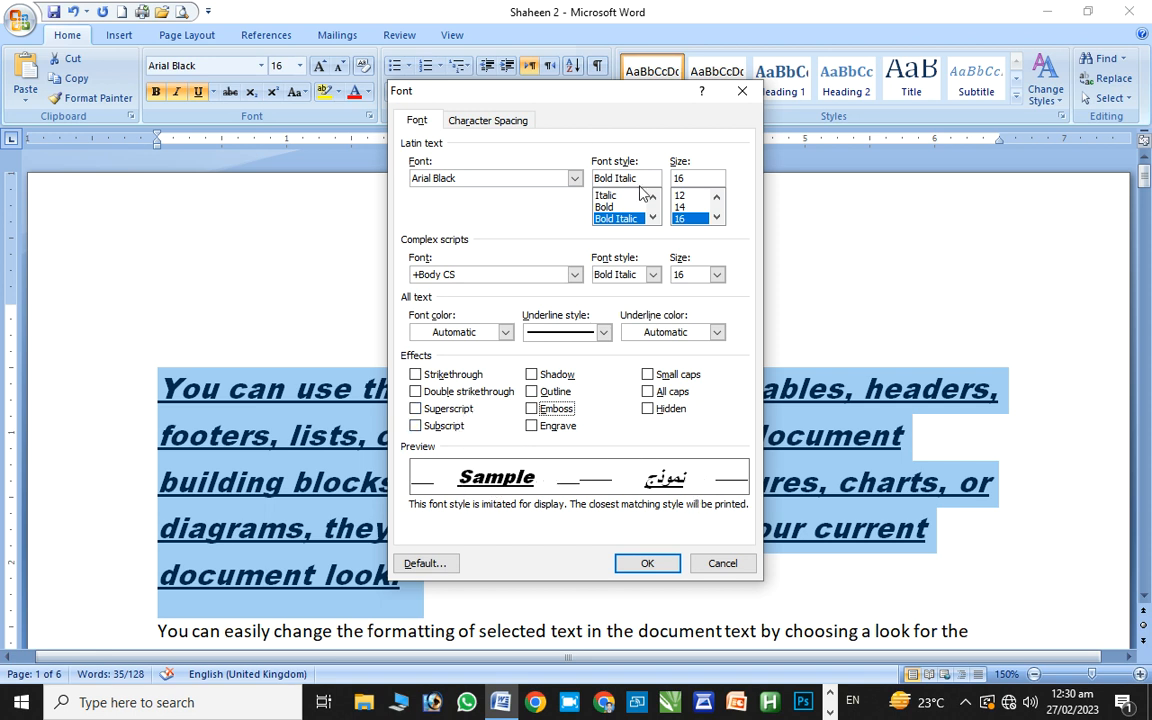
# Check the Character Spacing options, keep Scale 100% and Spacing Normal, and close the Font dialog
pyautogui.click(510, 121)
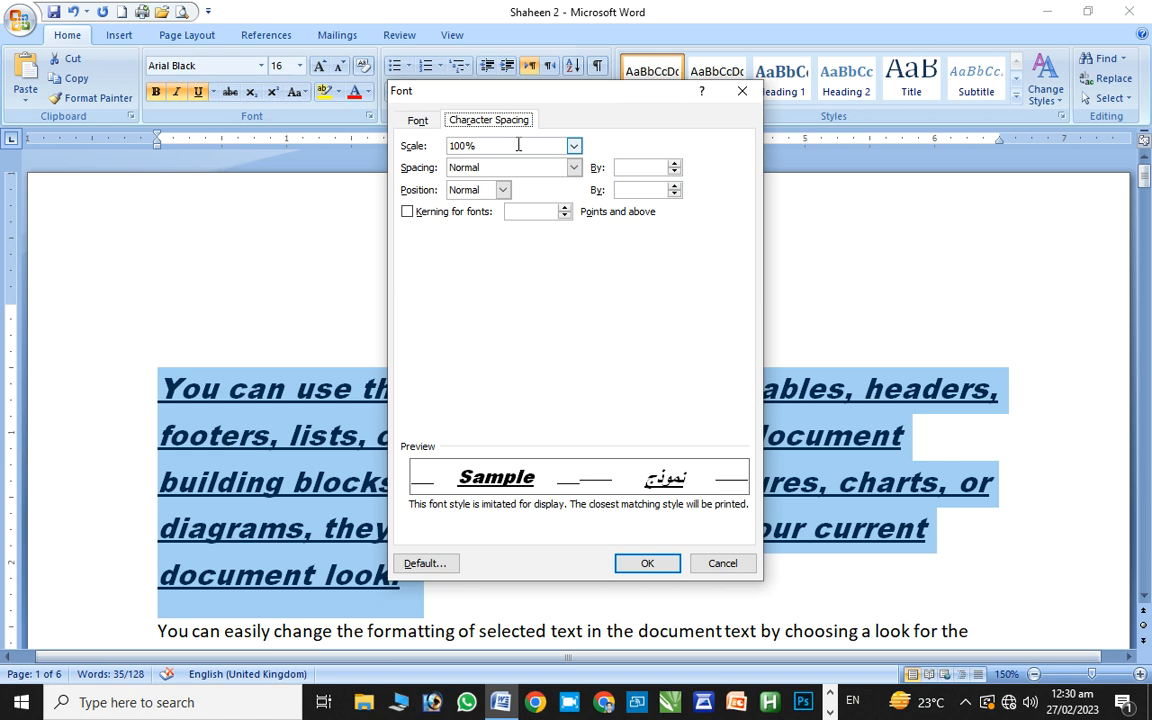
pyautogui.click(573, 146)
pyautogui.click(575, 147)
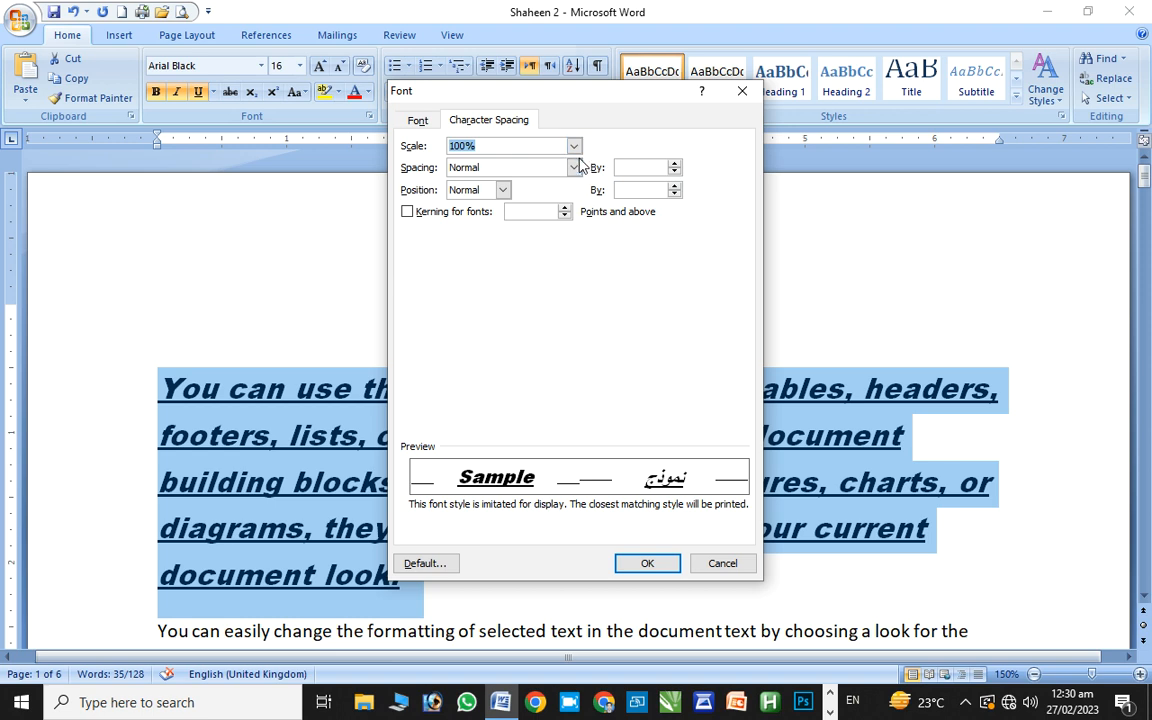
pyautogui.click(574, 167)
pyautogui.click(577, 167)
pyautogui.click(577, 167)
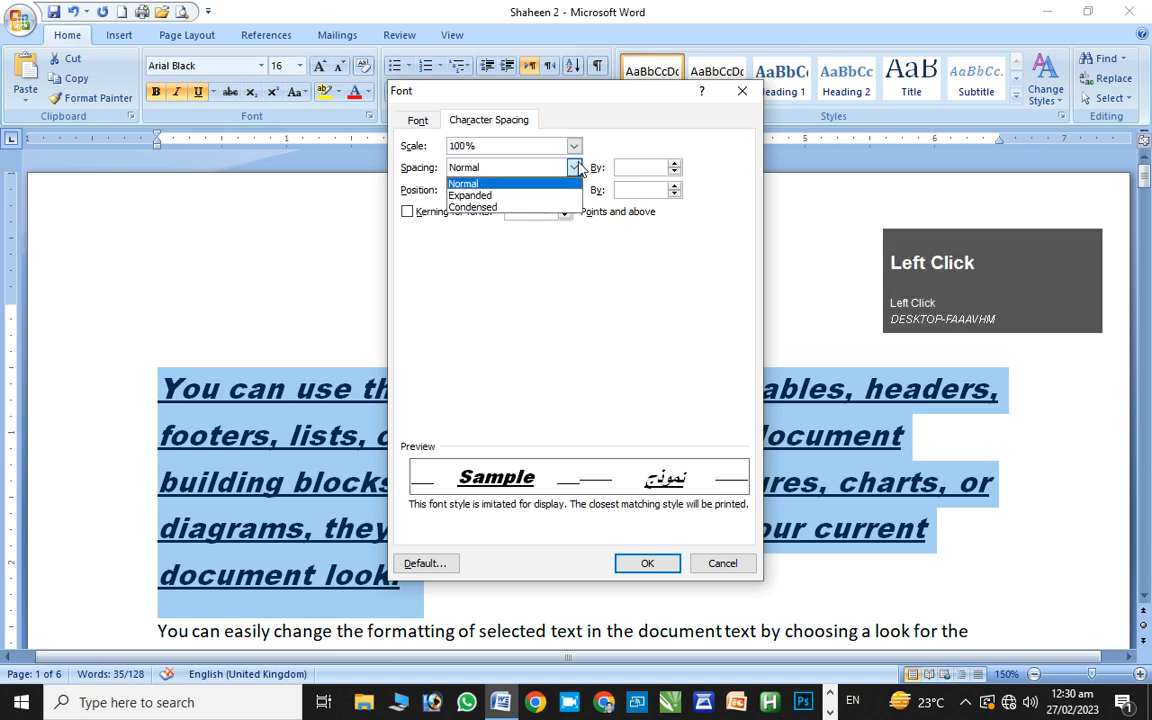
pyautogui.click(520, 288)
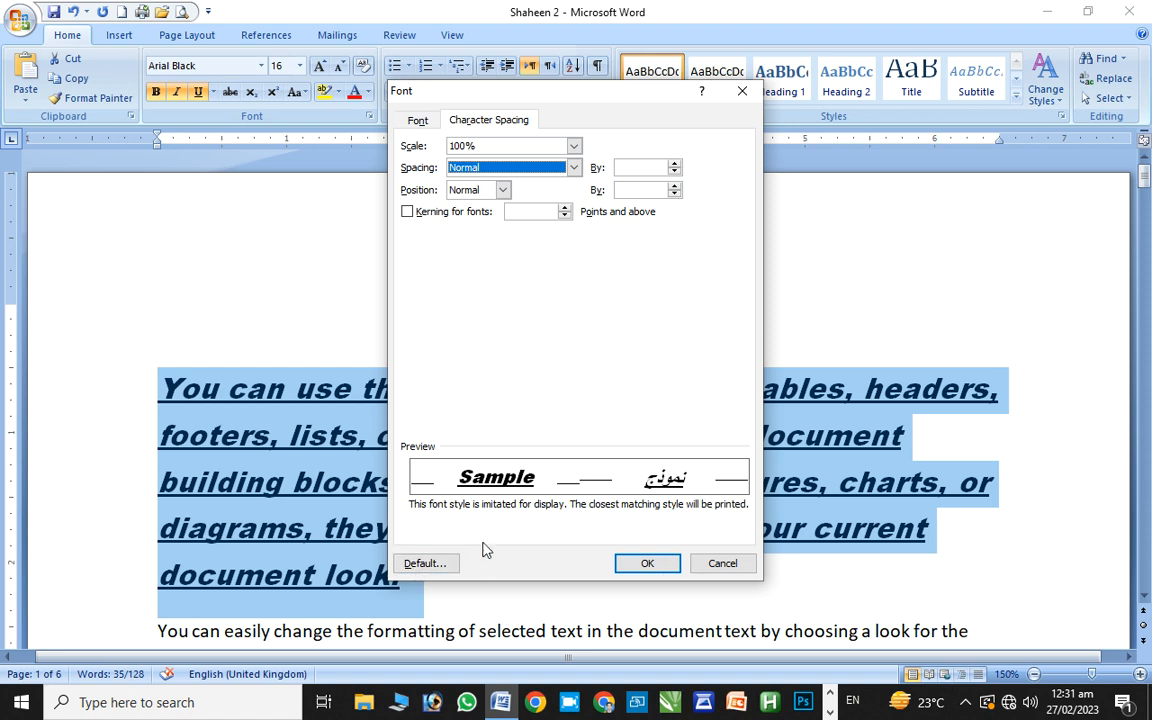
pyautogui.click(733, 96)
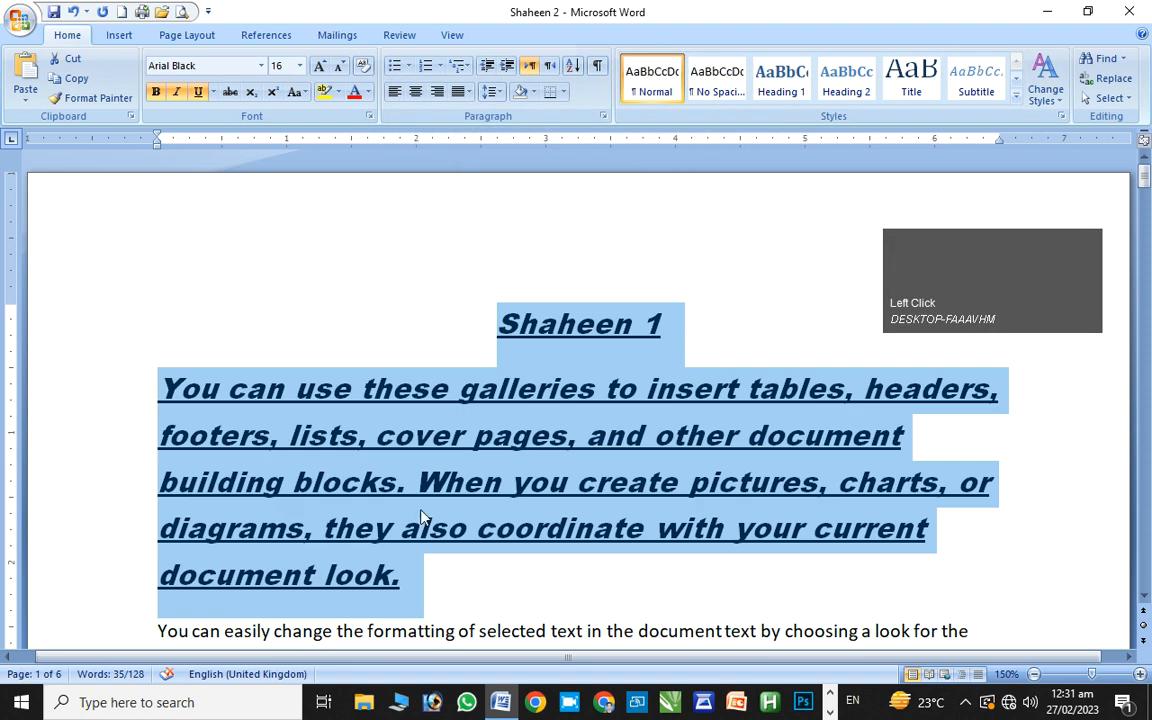
# Strike through the whole first paragraph, then undo it
pyautogui.click(418, 566)
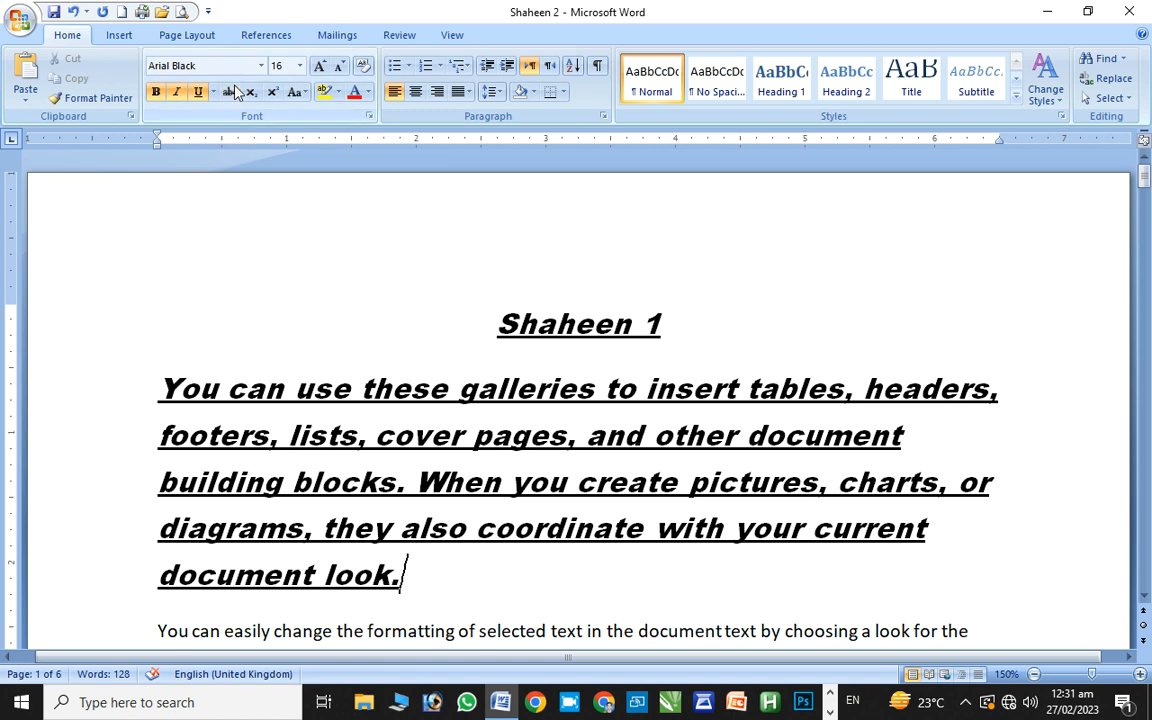
pyautogui.moveTo(160, 381); pyautogui.dragTo(442, 586)
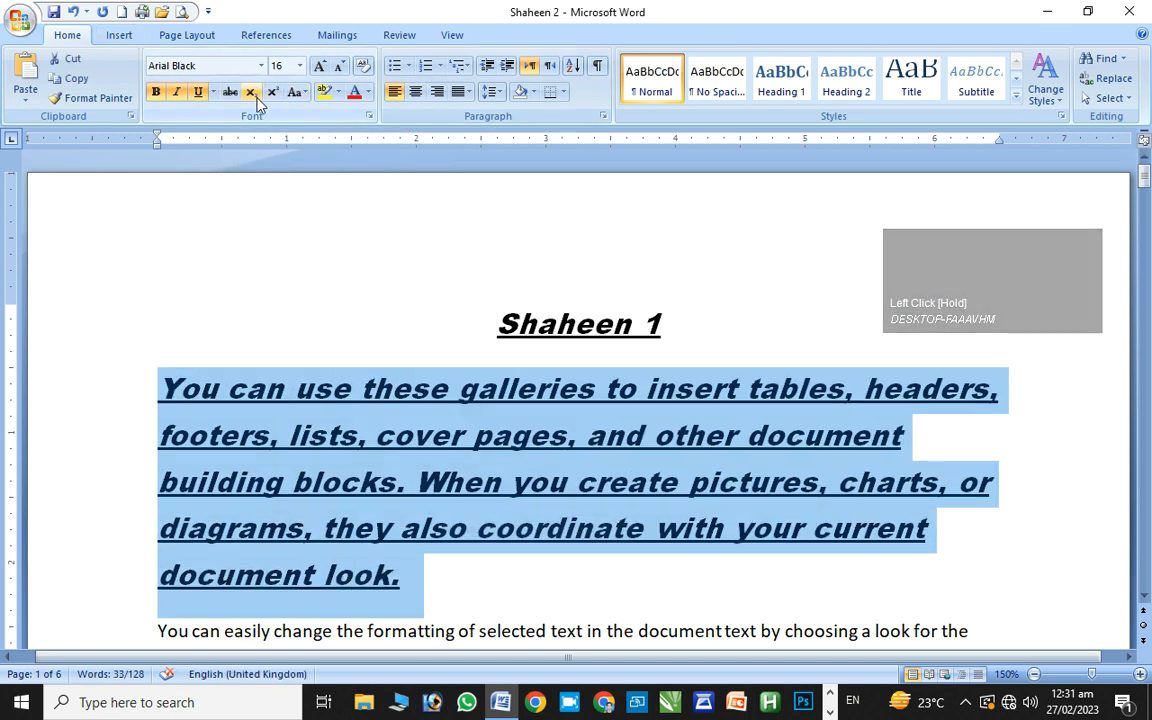
pyautogui.click(225, 94)
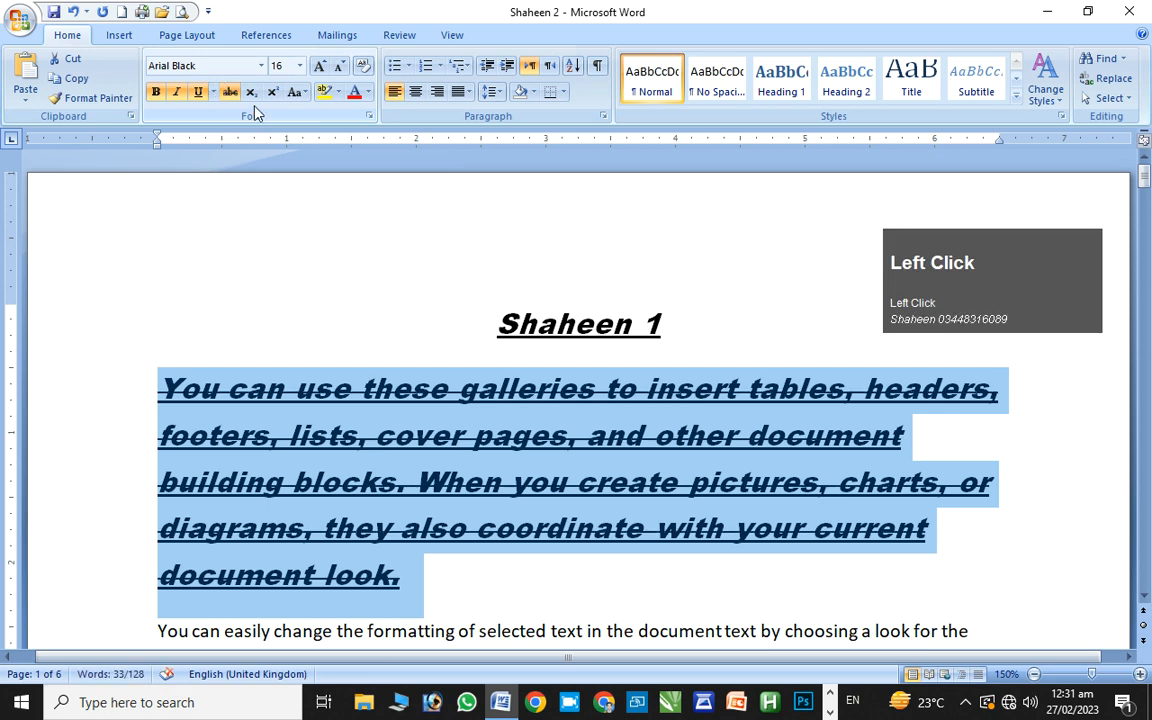
pyautogui.hotkey('ctrl', 'z')
# Apply strikethrough to just the word 'use' and move to the paragraph's end
pyautogui.click(313, 392)
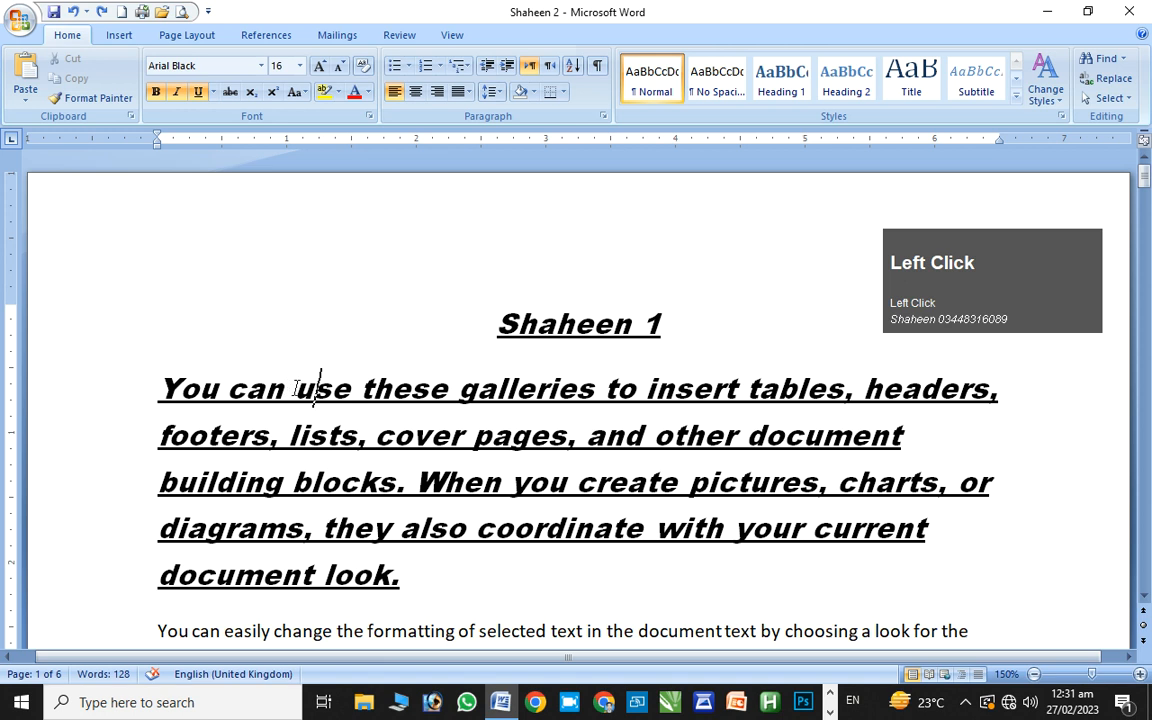
pyautogui.moveTo(296, 392); pyautogui.dragTo(351, 392)
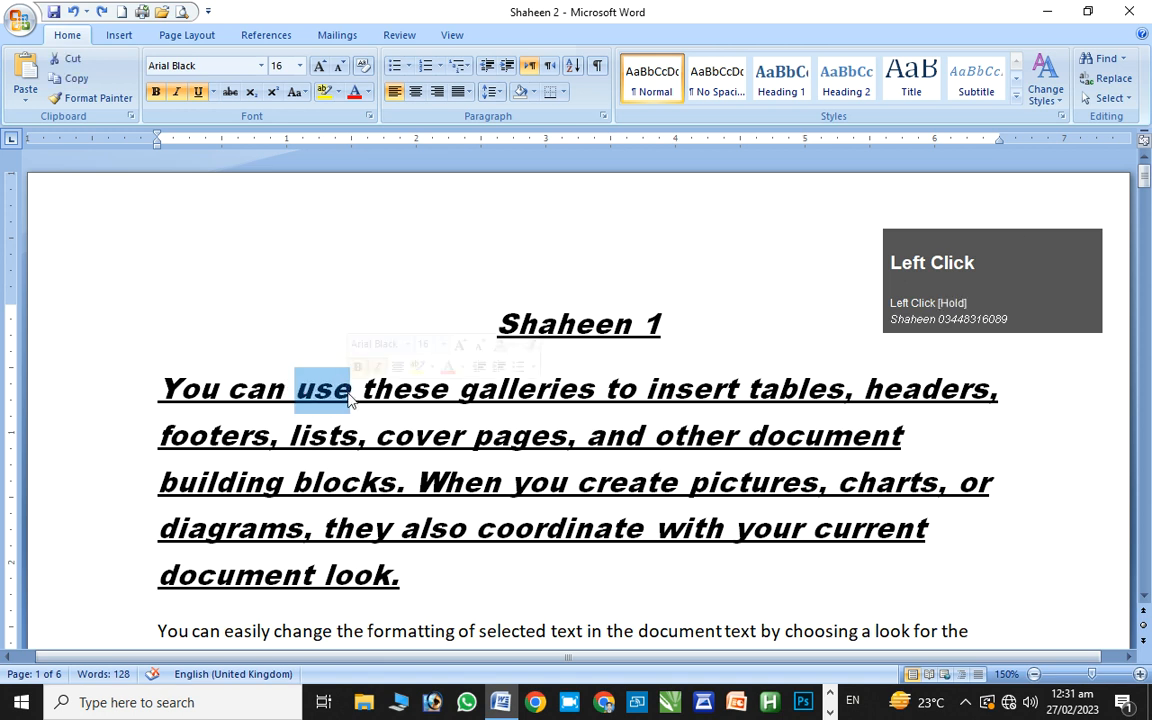
pyautogui.click(231, 93)
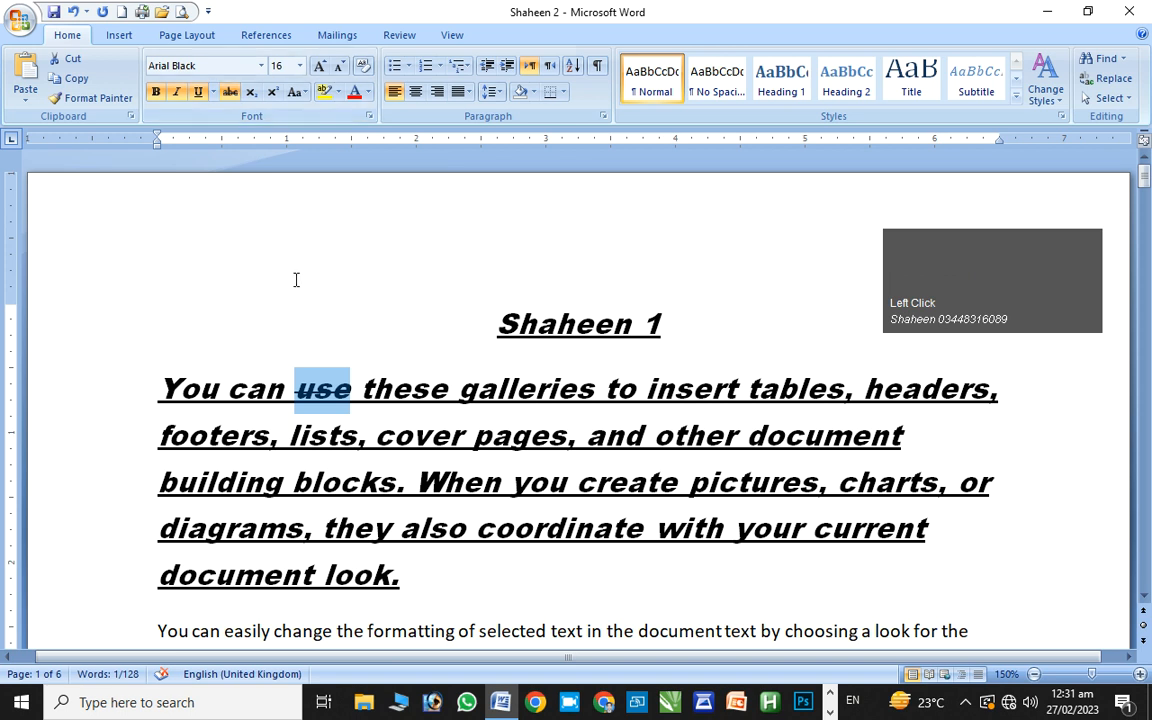
pyautogui.click(335, 397)
pyautogui.moveTo(349, 390); pyautogui.dragTo(291, 388)
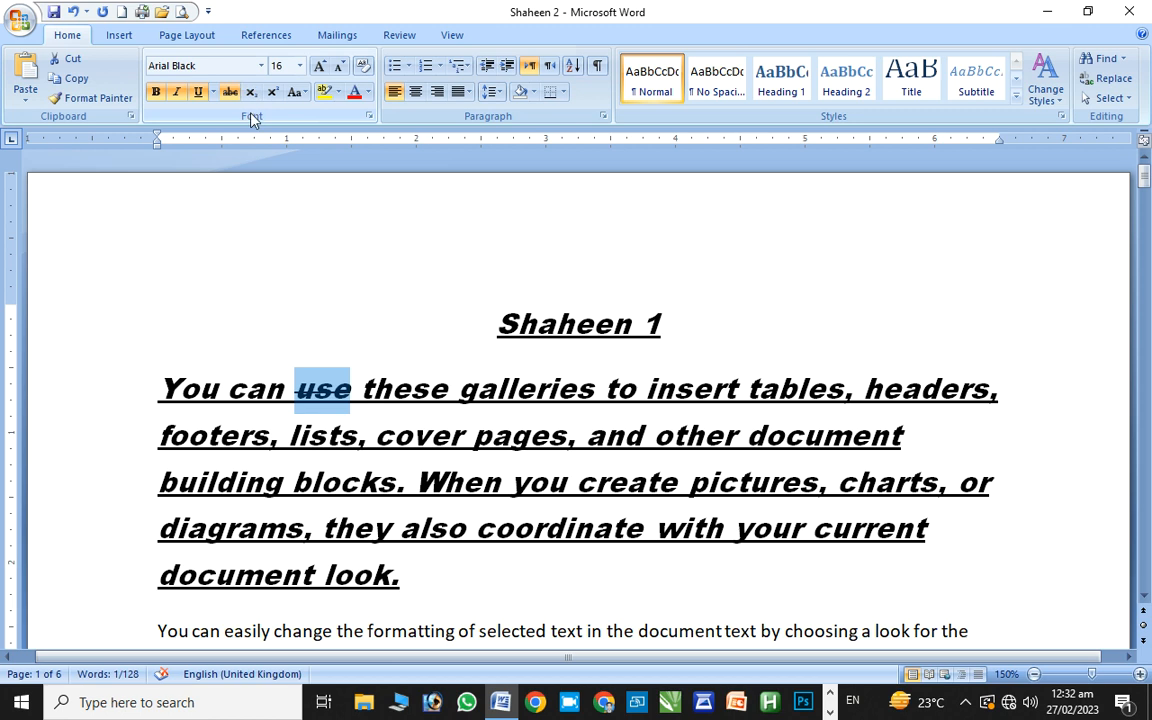
pyautogui.click(328, 343)
pyautogui.click(437, 577)
# Add a new line typing 'H2o', then correct it to 'H2O'
pyautogui.press('Return')
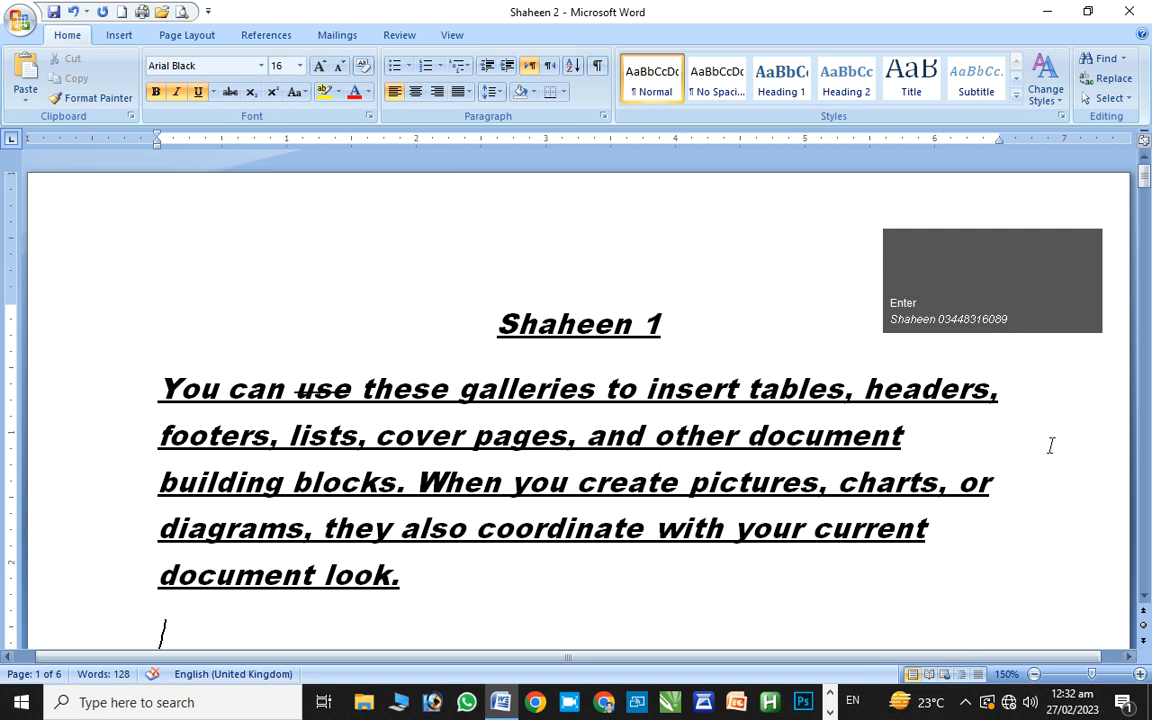
pyautogui.moveTo(1143, 178)
pyautogui.mouseDown()
pyautogui.moveTo(1143, 200)
pyautogui.moveTo(1143, 188)
pyautogui.mouseUp()
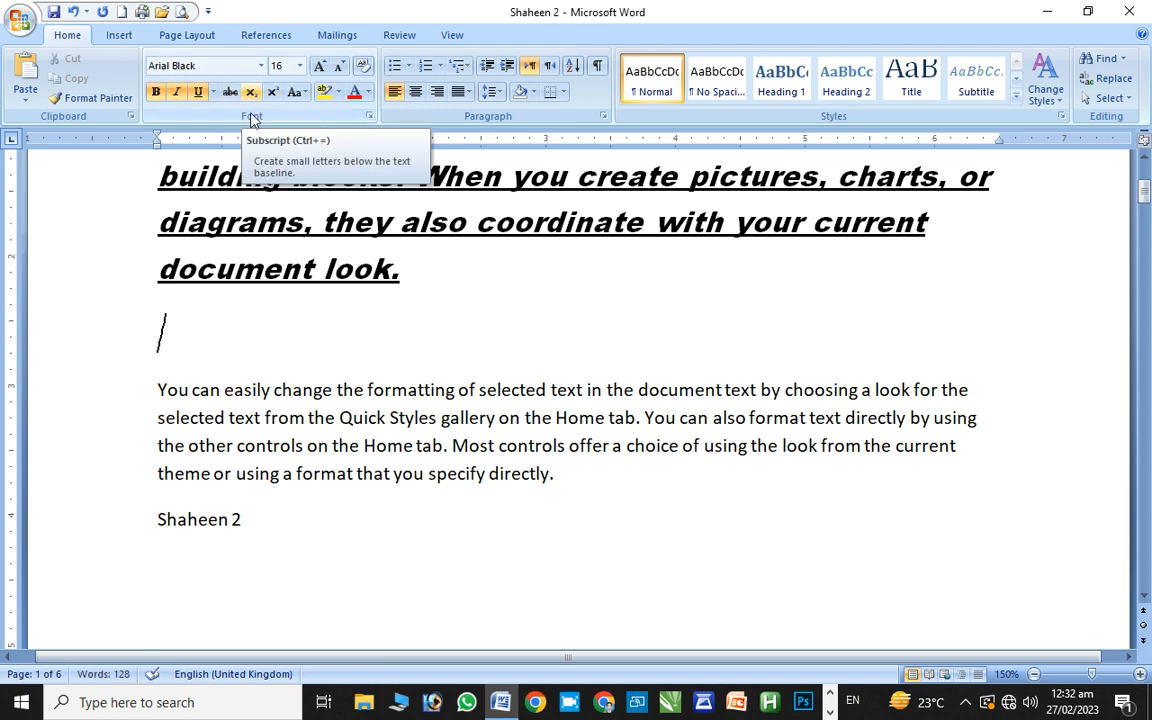
pyautogui.write('H')
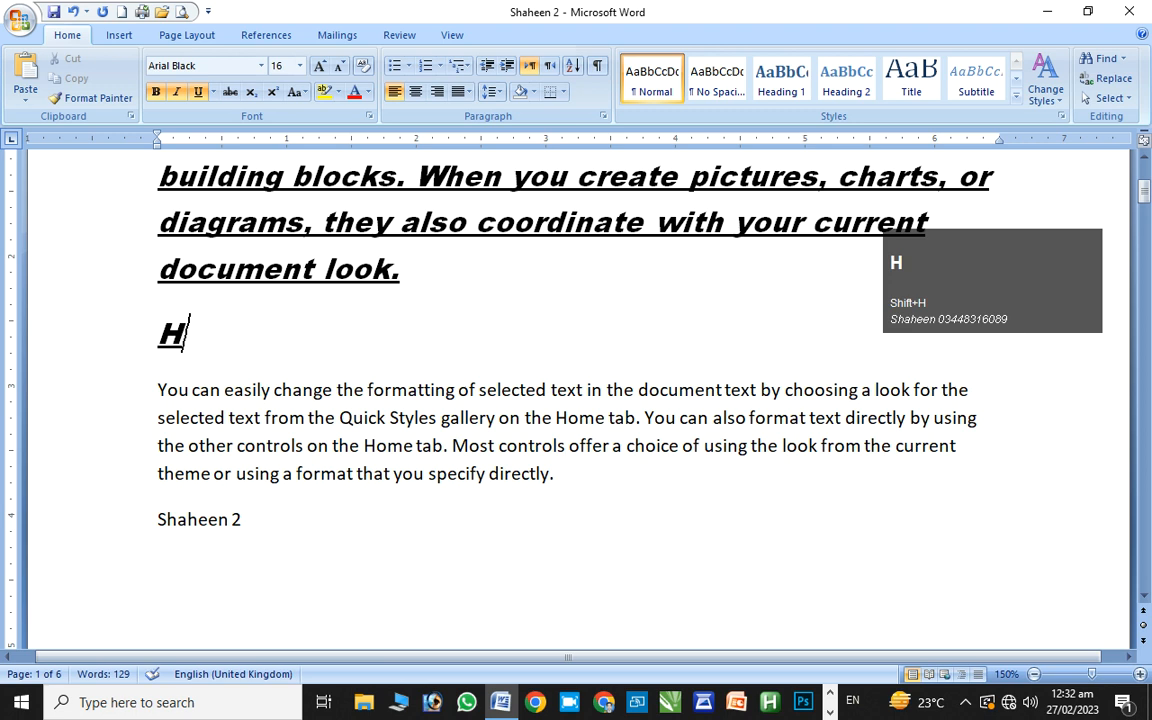
pyautogui.write('2')
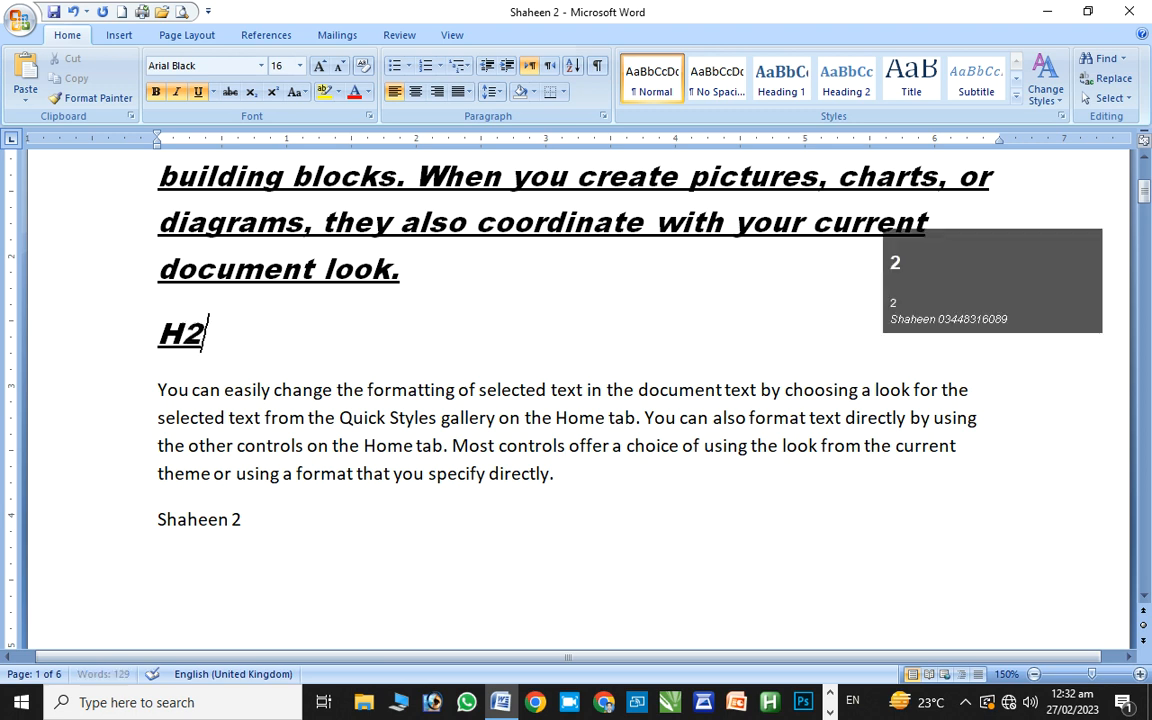
pyautogui.write('o')
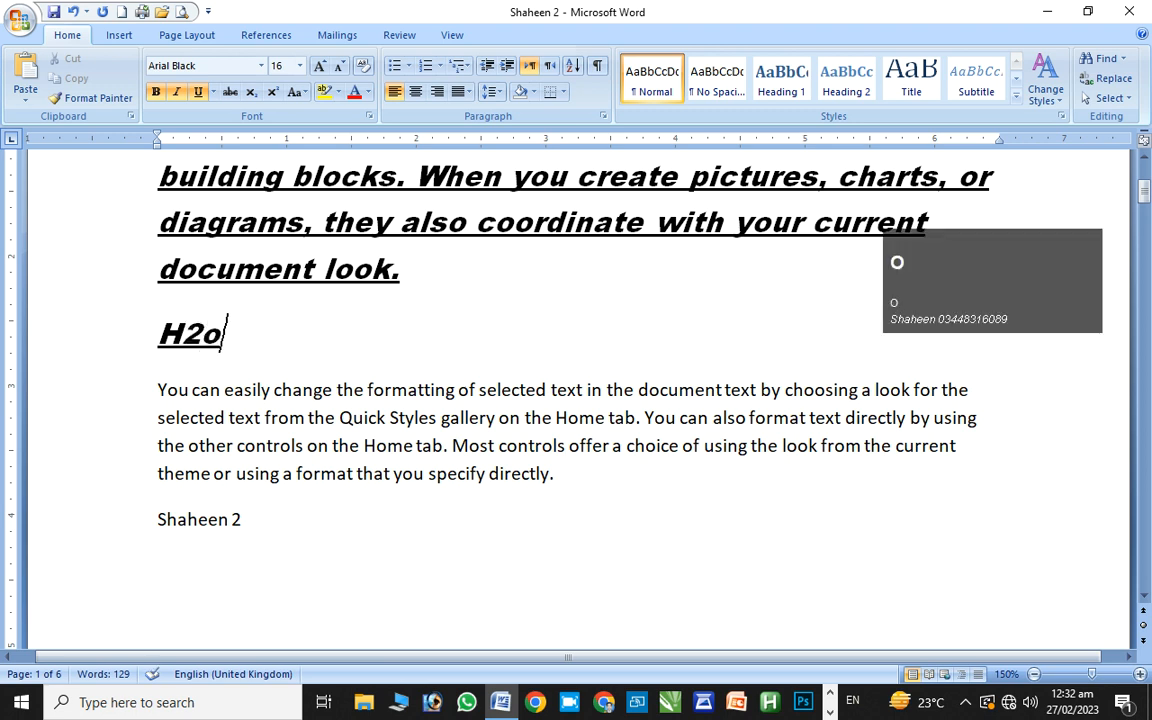
pyautogui.press('BackSpace')
pyautogui.write('O')
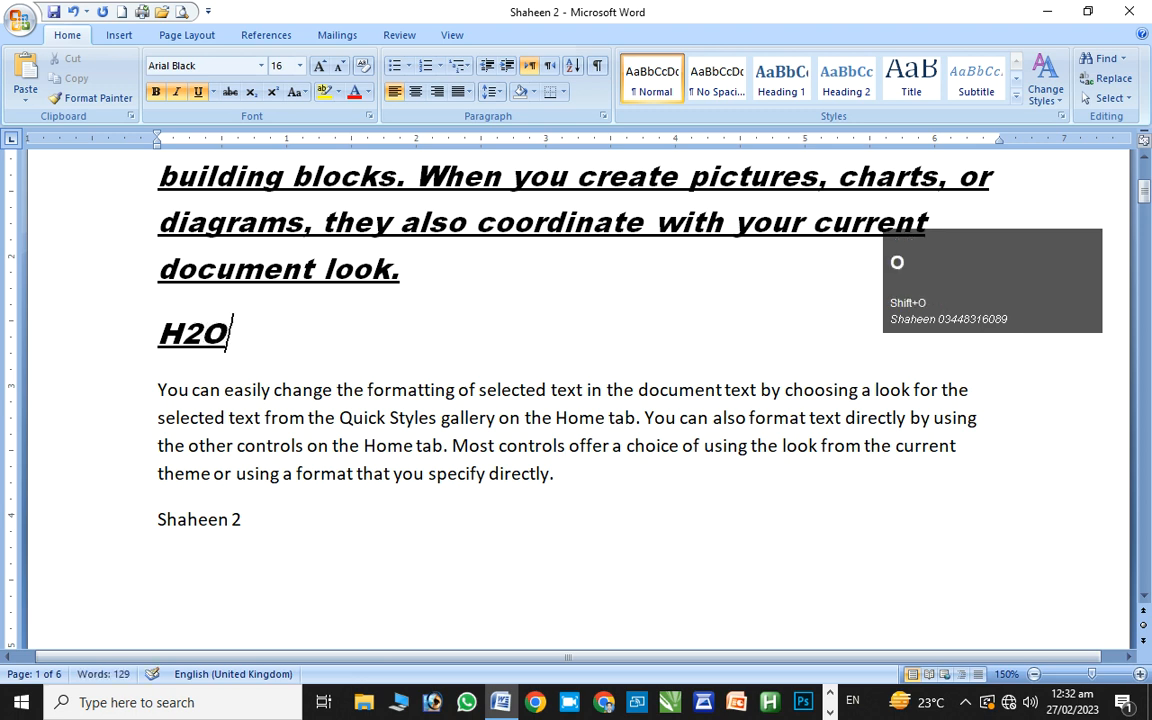
# Select the final O, try subscript, then set it as superscript
pyautogui.press('shift')
pyautogui.hotkey('shift', 'Left')
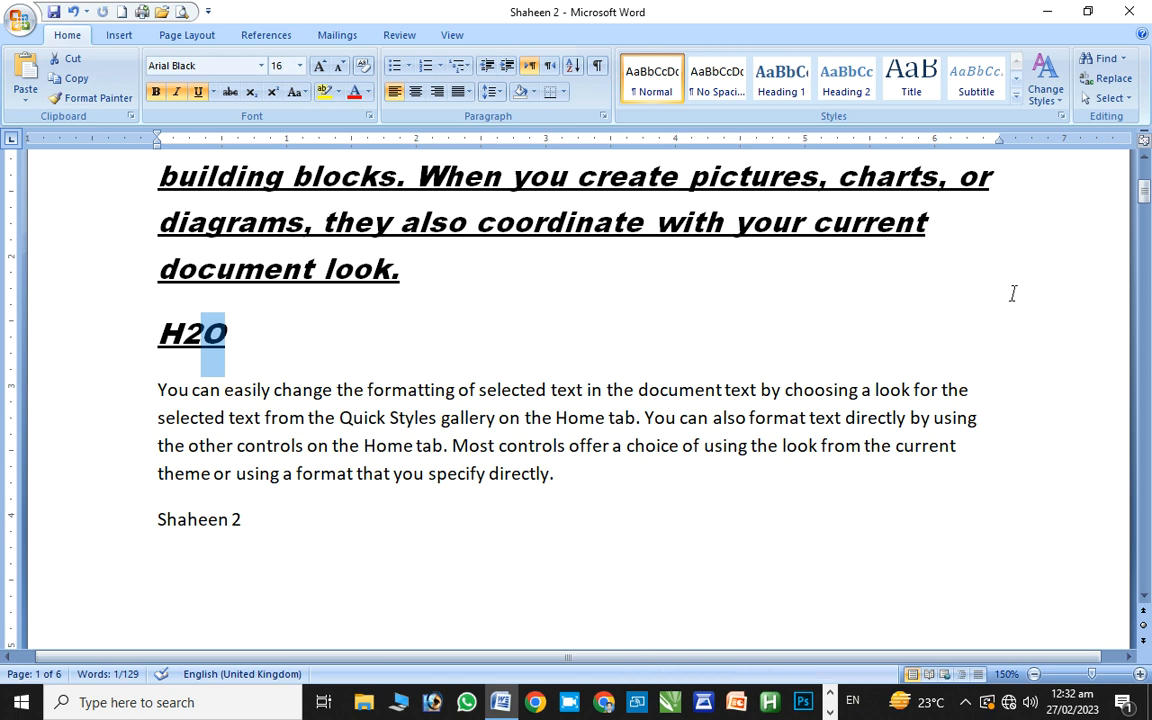
pyautogui.hotkey('shift', 'Left')
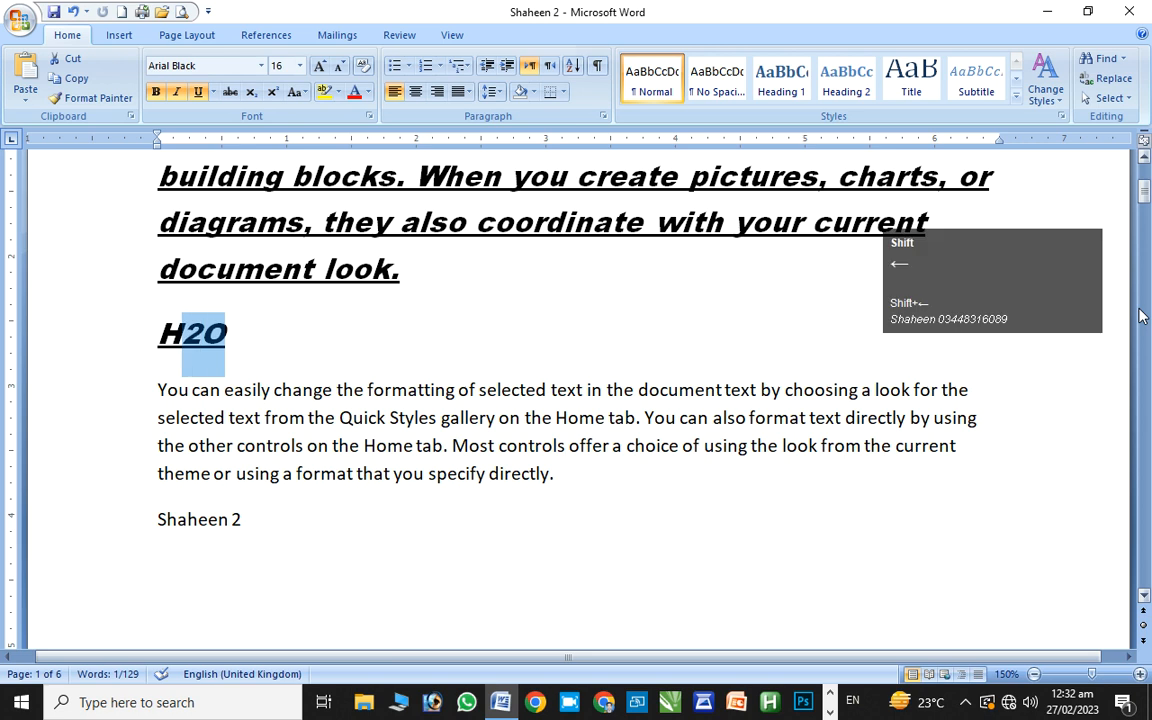
pyautogui.hotkey('shift', 'Right')
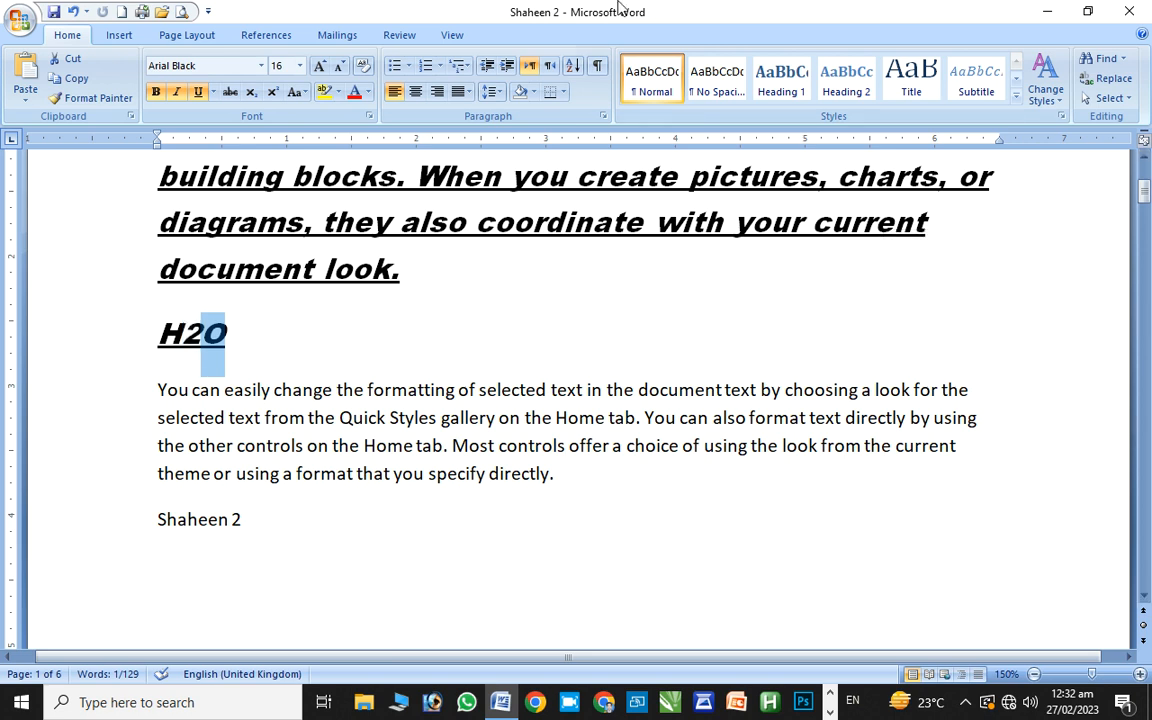
pyautogui.click(250, 92)
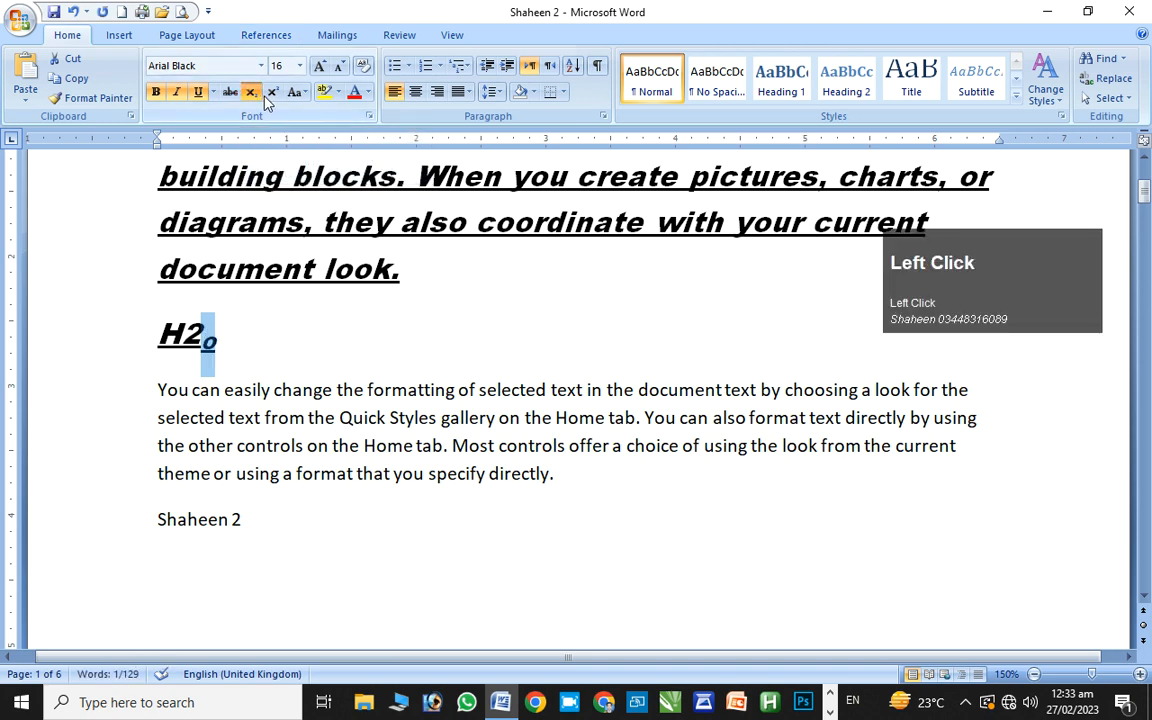
pyautogui.click(268, 94)
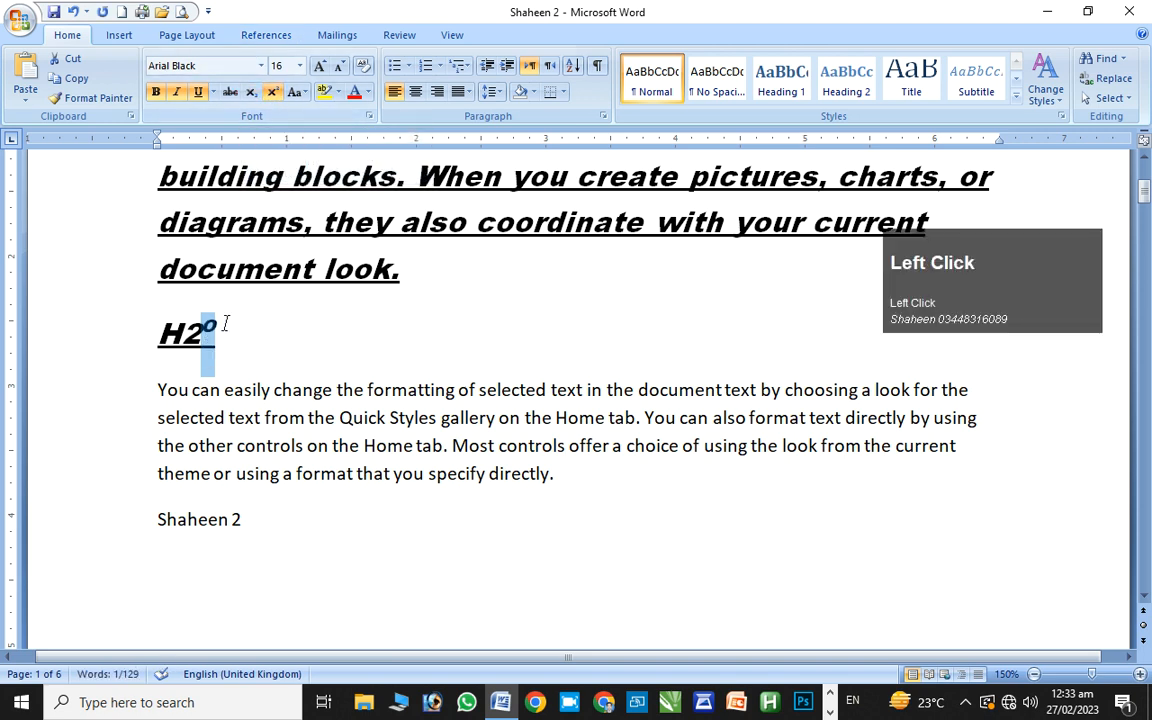
pyautogui.click(227, 356)
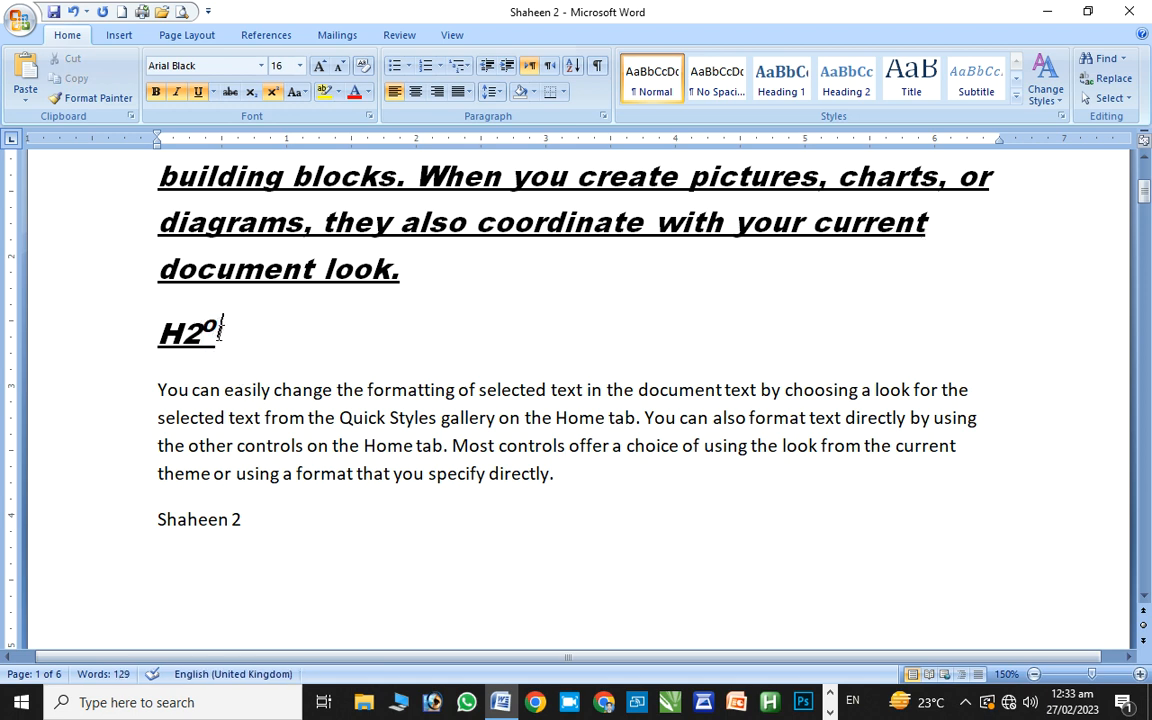
pyautogui.click(215, 344)
# Select the paragraph's opening text and grow its font two steps to 14 pt
pyautogui.moveTo(170, 392); pyautogui.dragTo(537, 413)
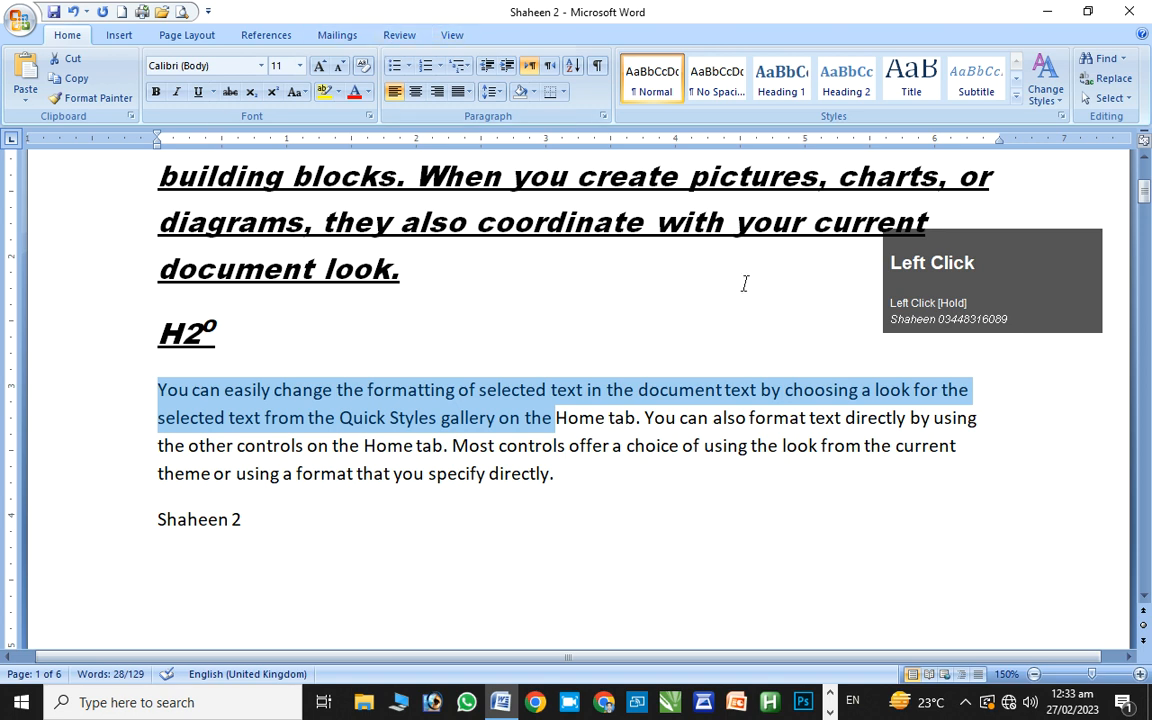
pyautogui.click(319, 66)
pyautogui.click(319, 66)
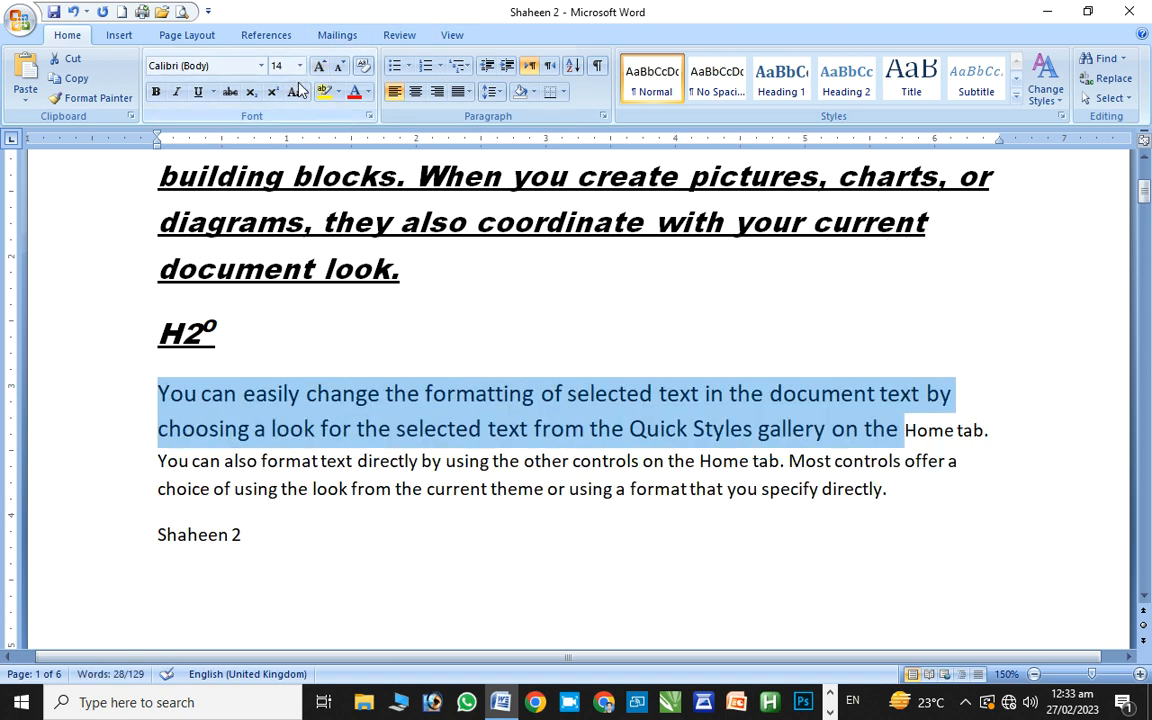
# Try each Change Case option (lowercase, UPPERCASE, Capitalize, tOGGLE) and finish on Sentence case
pyautogui.click(300, 92)
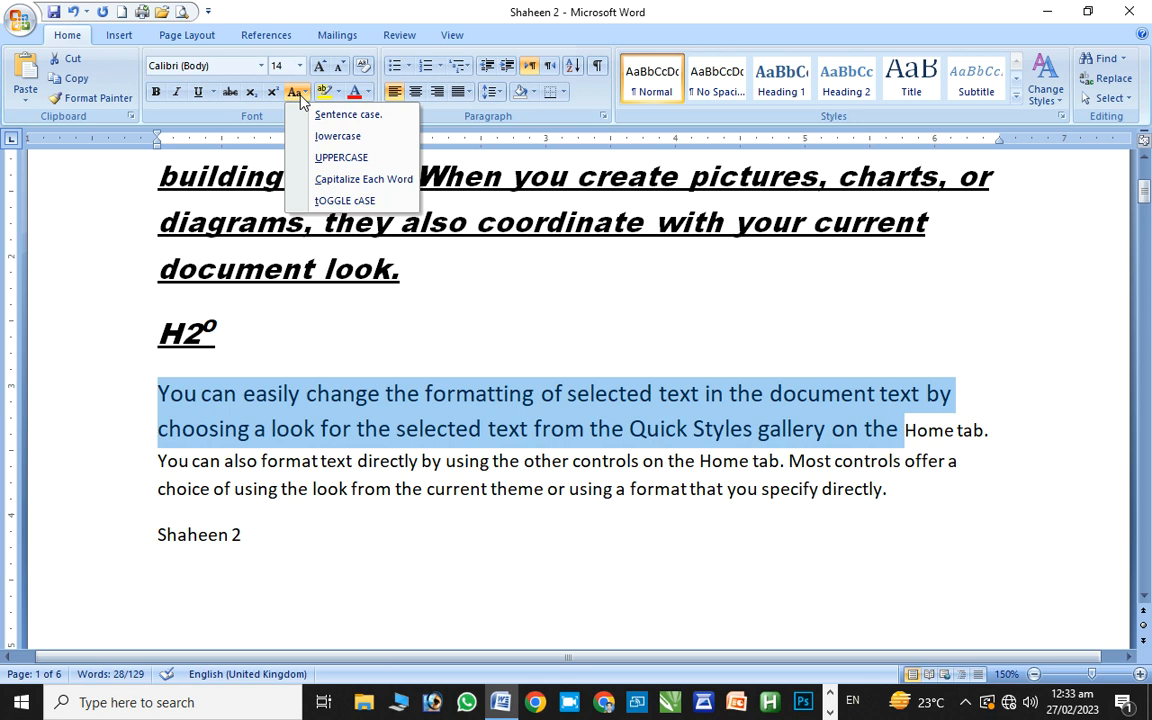
pyautogui.click(321, 116)
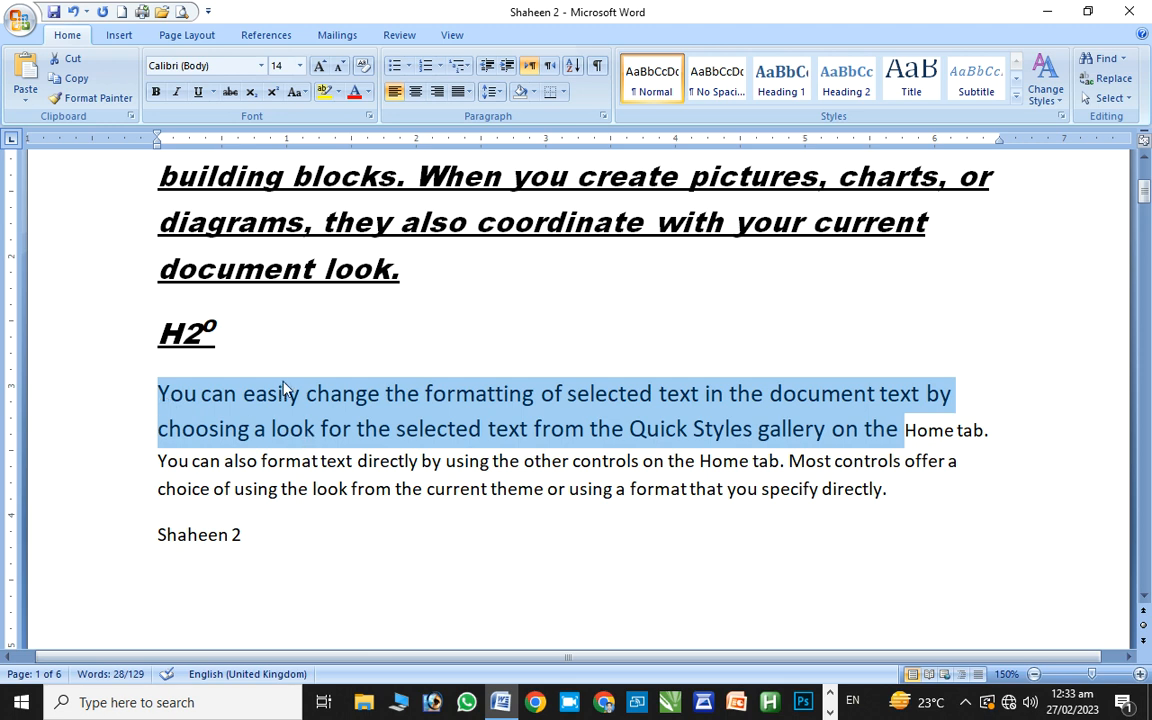
pyautogui.click(294, 91)
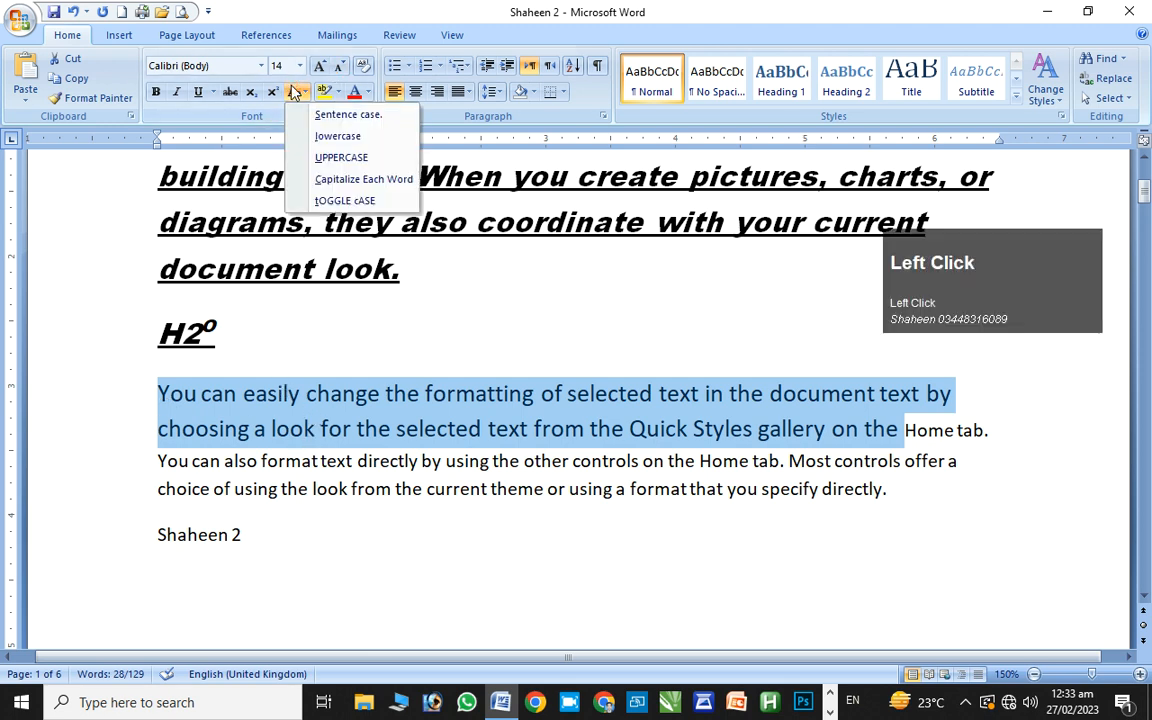
pyautogui.click(311, 141)
pyautogui.click(299, 92)
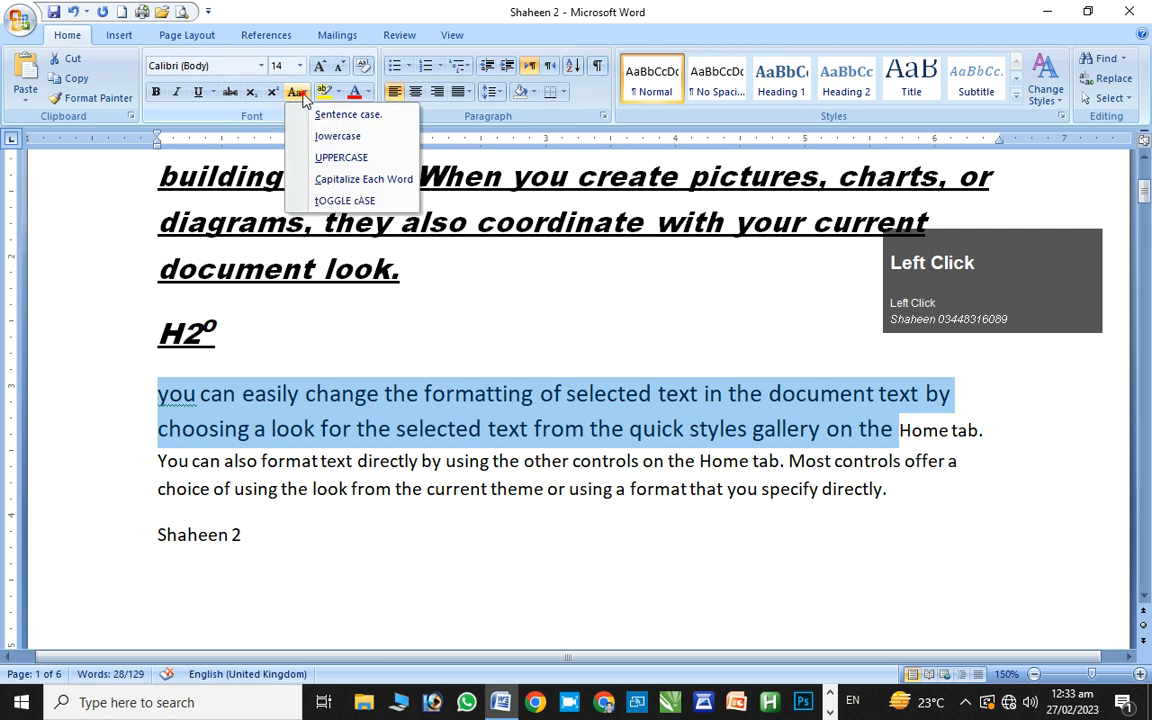
pyautogui.click(310, 163)
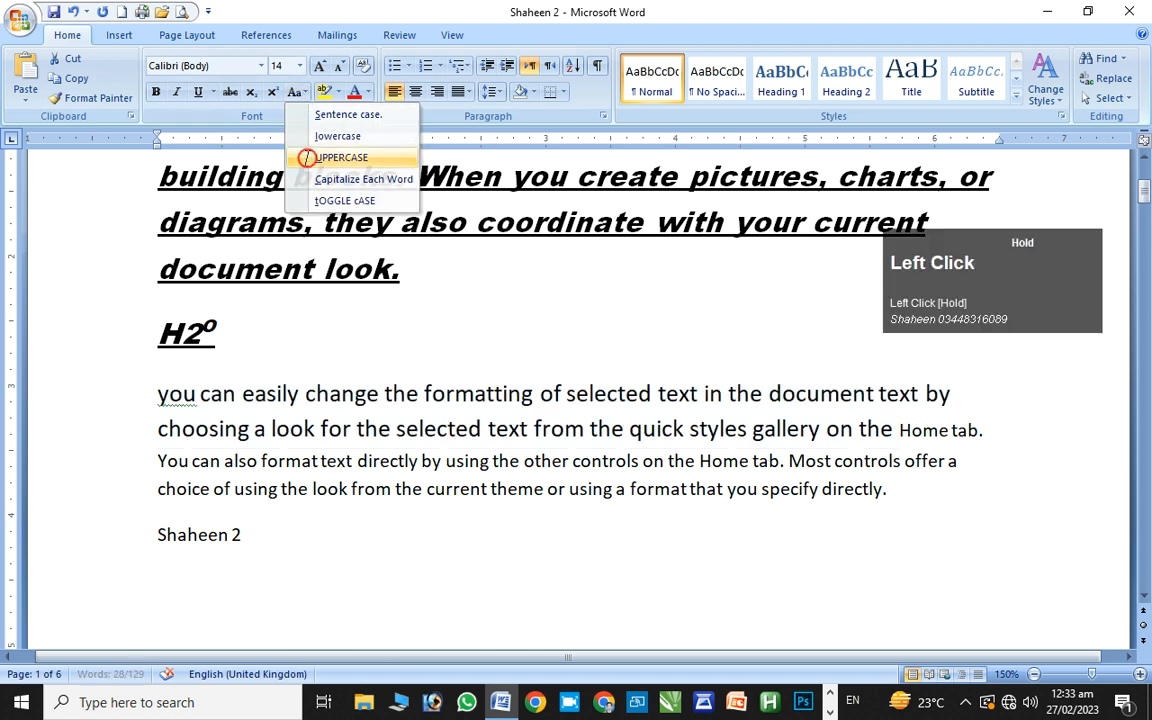
pyautogui.click(303, 97)
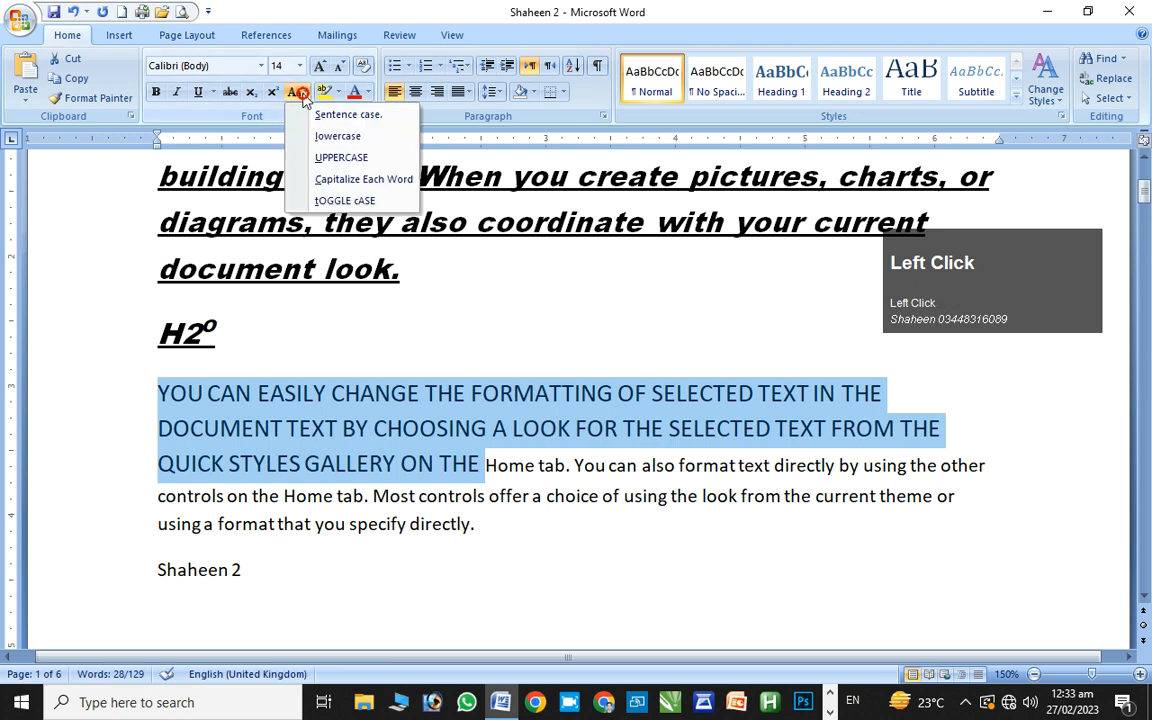
pyautogui.click(314, 183)
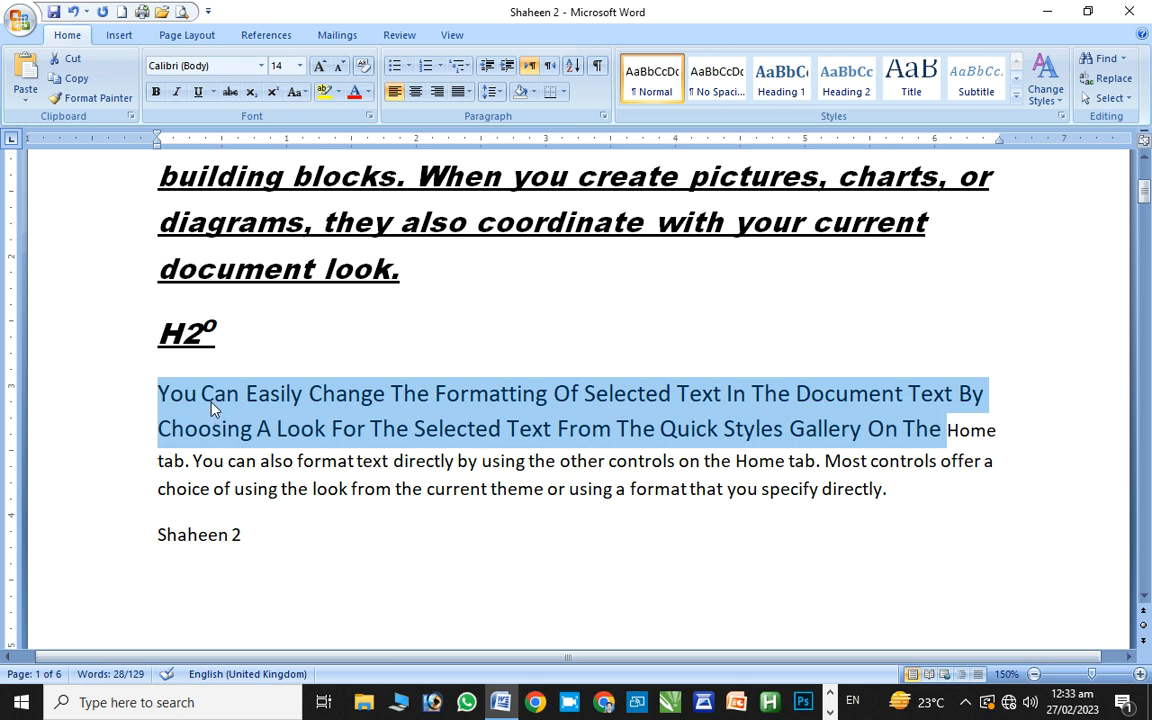
pyautogui.click(303, 92)
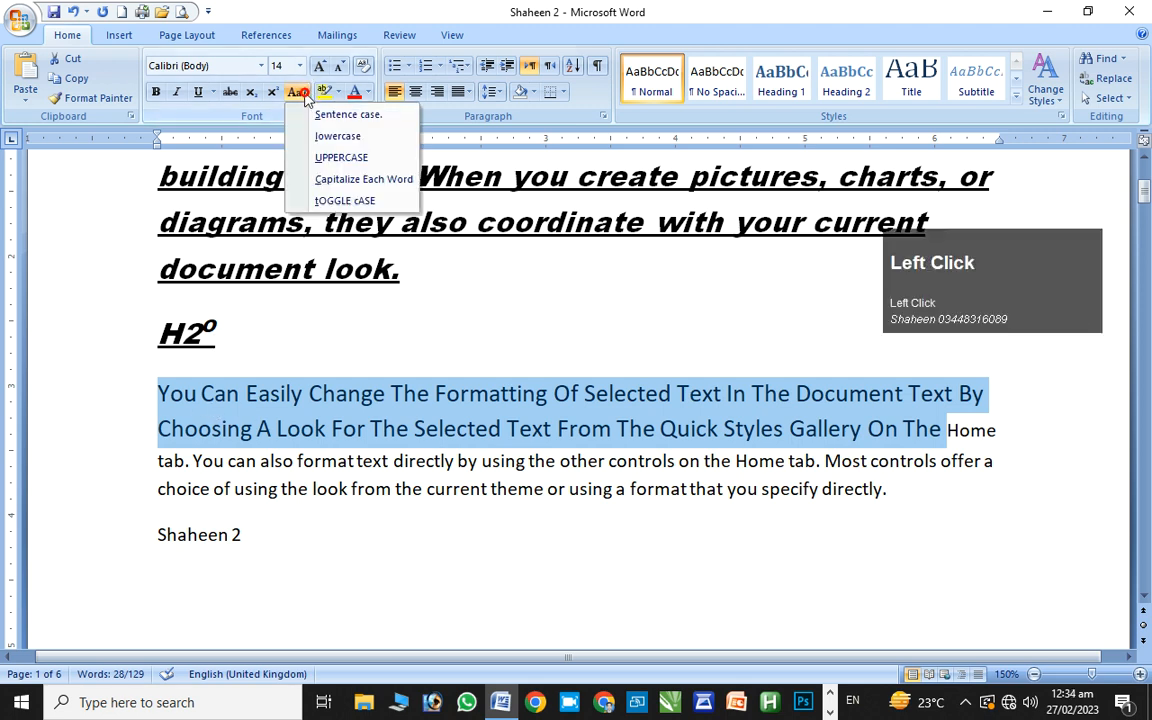
pyautogui.click(378, 204)
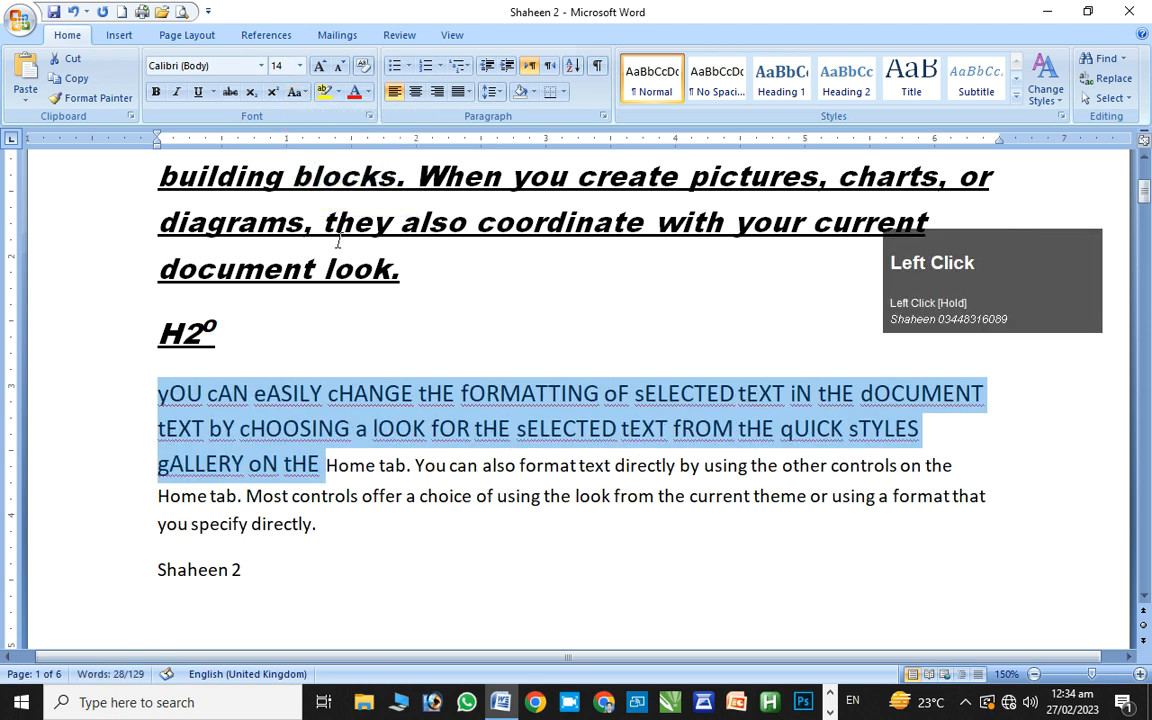
pyautogui.click(292, 95)
pyautogui.click(301, 113)
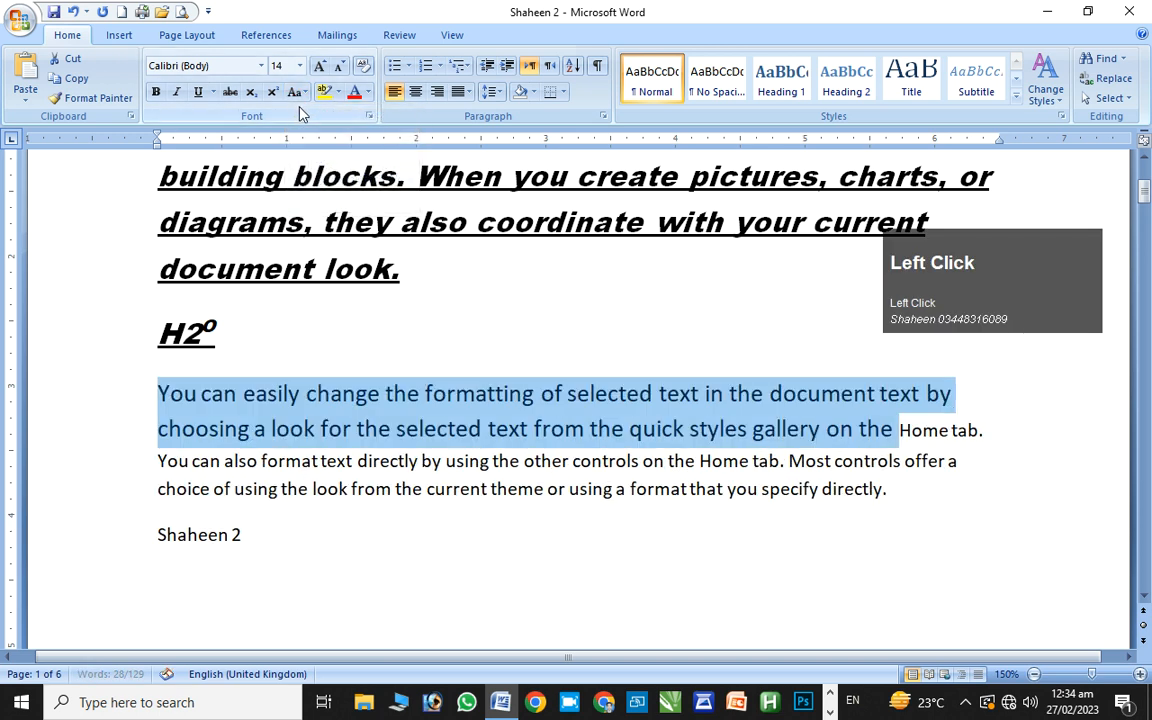
# Highlight the selected text yellow and select the paragraph's first sentence
pyautogui.click(338, 91)
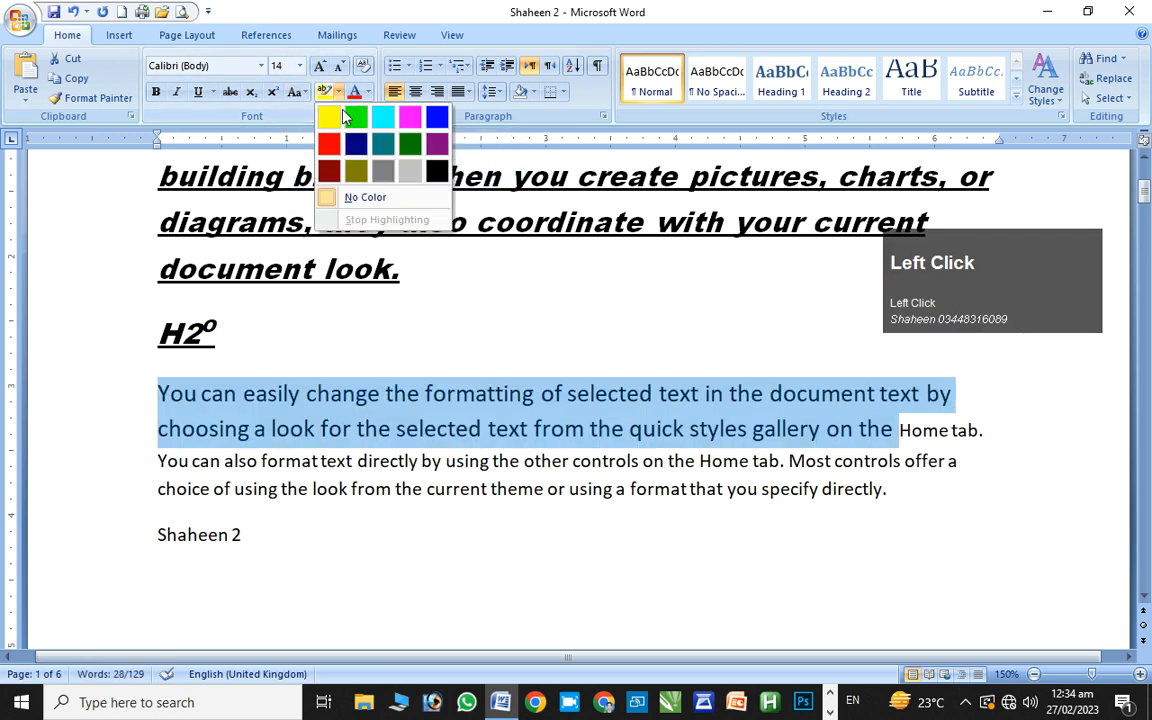
pyautogui.click(341, 120)
pyautogui.click(333, 119)
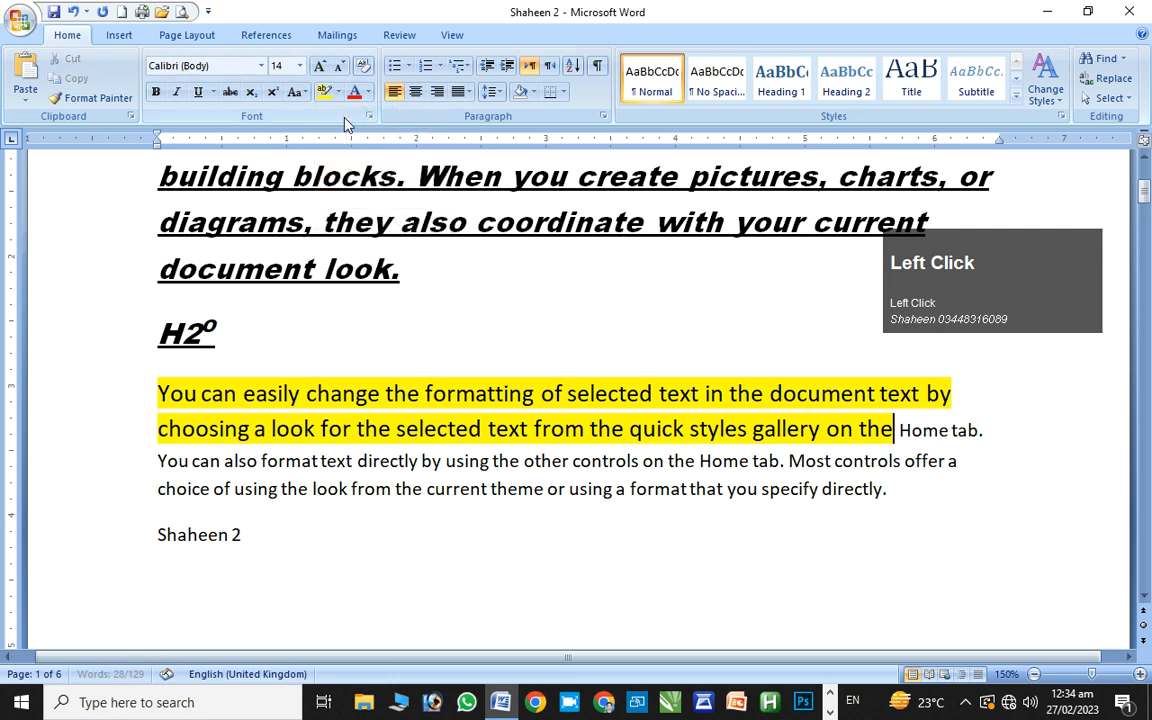
pyautogui.keyDown('ctrl'); pyautogui.click(172, 395); pyautogui.keyUp('ctrl')
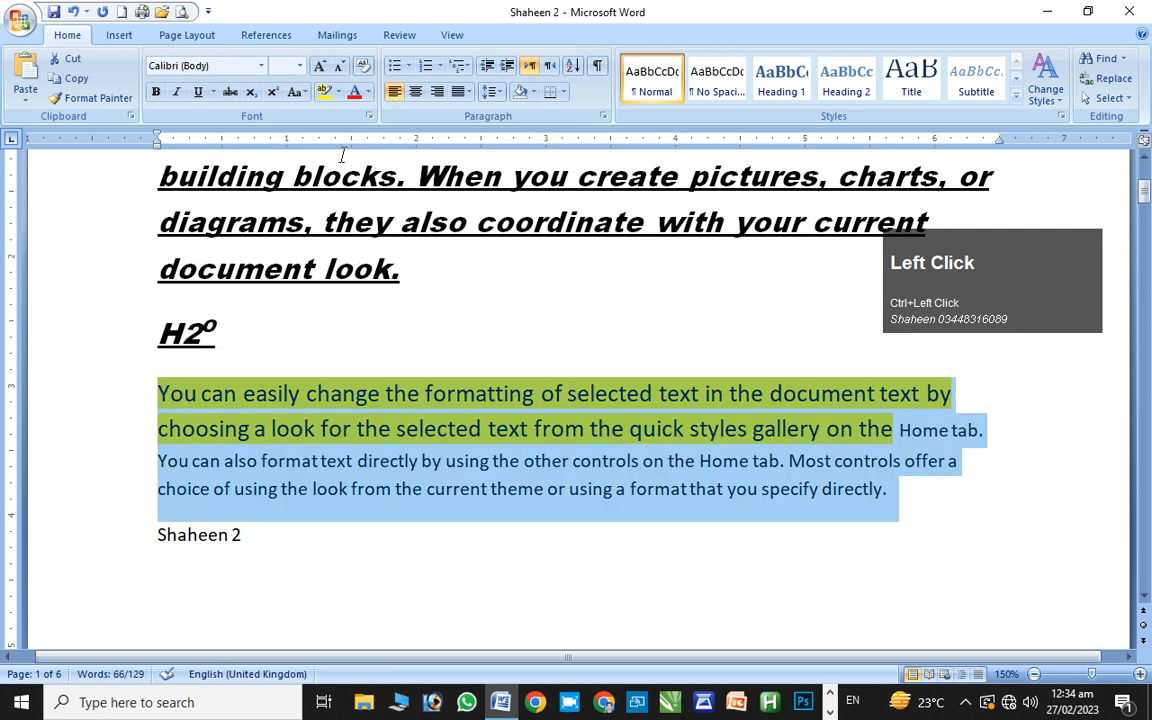
pyautogui.click(368, 92)
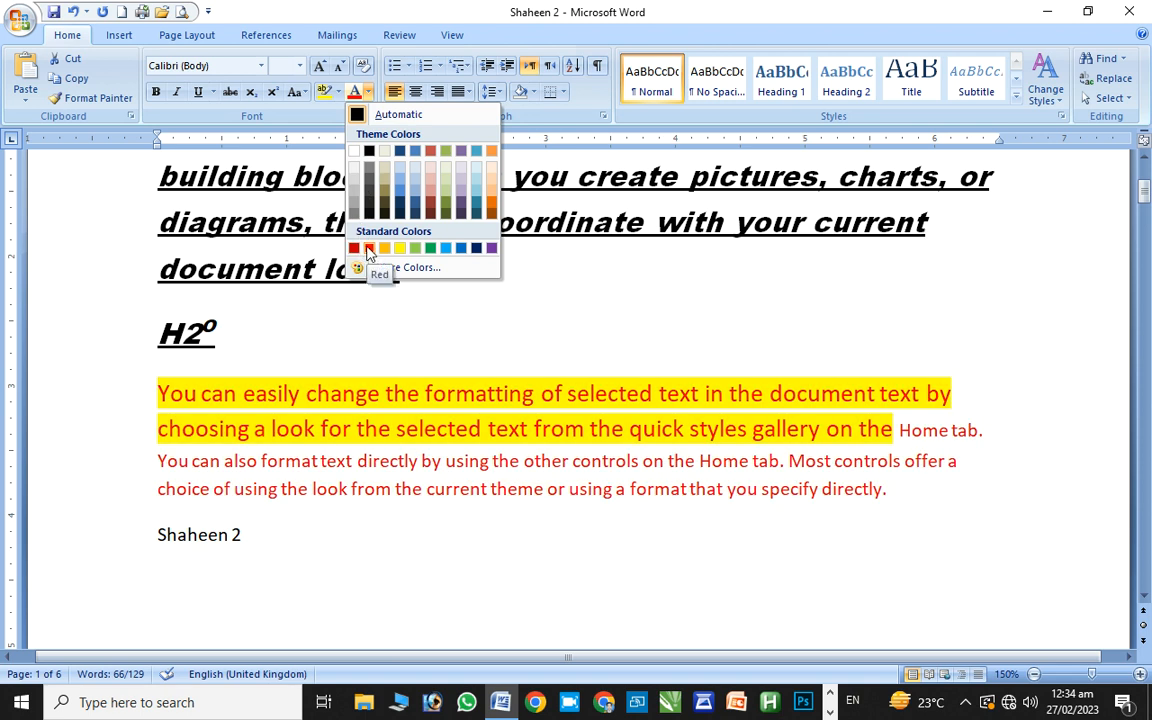
pyautogui.click(190, 391)
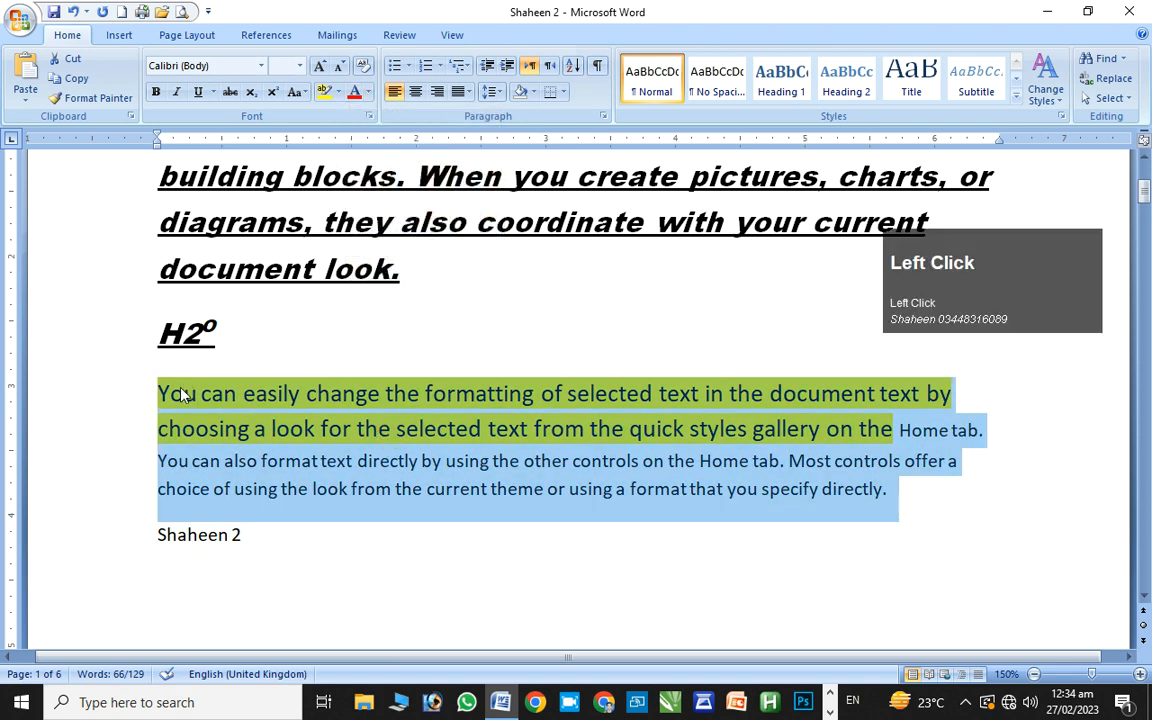
pyautogui.click(182, 390)
pyautogui.keyDown('ctrl'); pyautogui.click(182, 390); pyautogui.keyUp('ctrl')
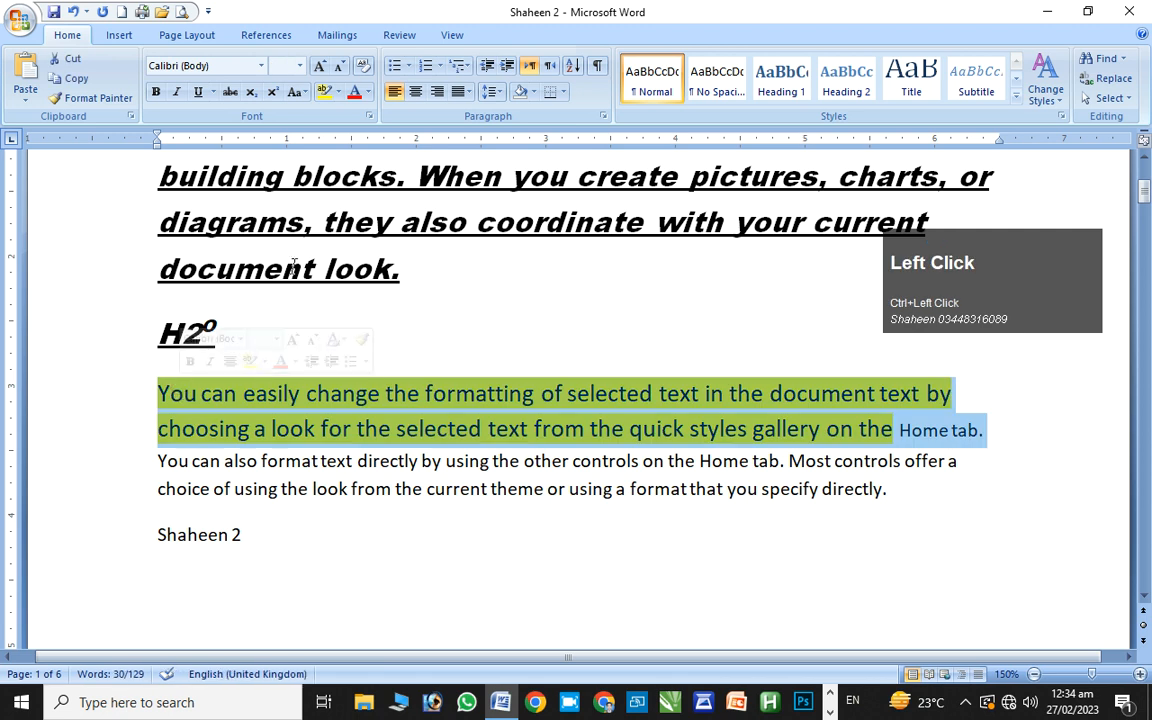
pyautogui.click(352, 92)
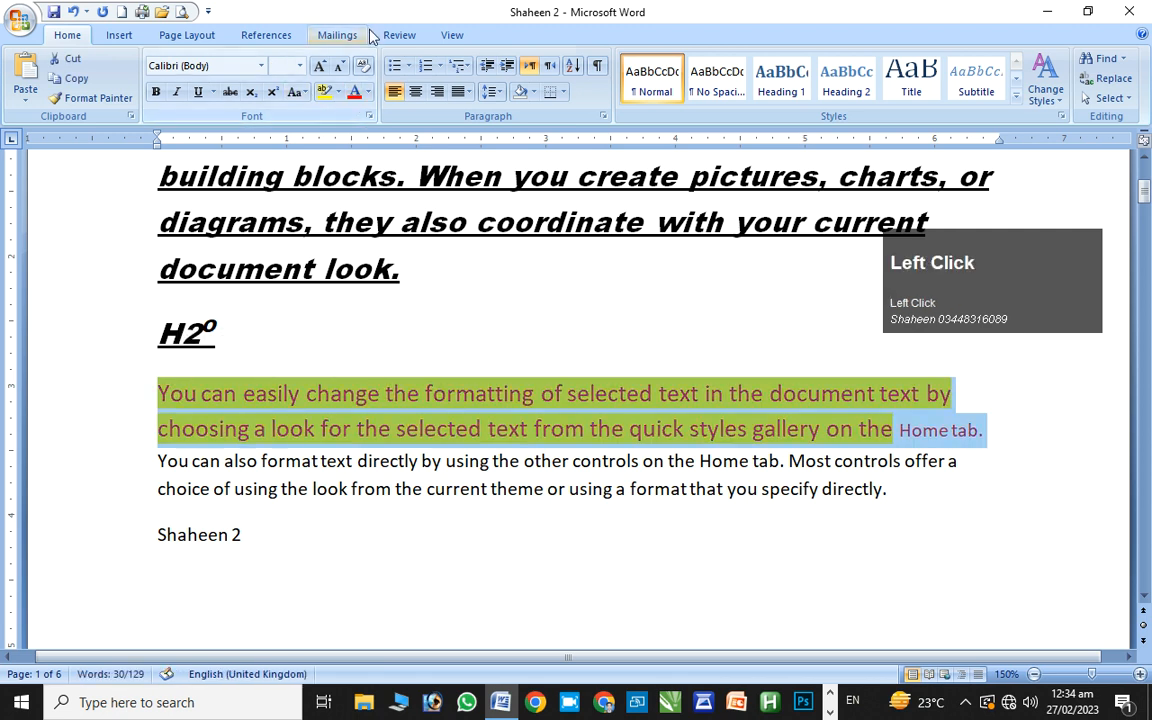
pyautogui.click(320, 66)
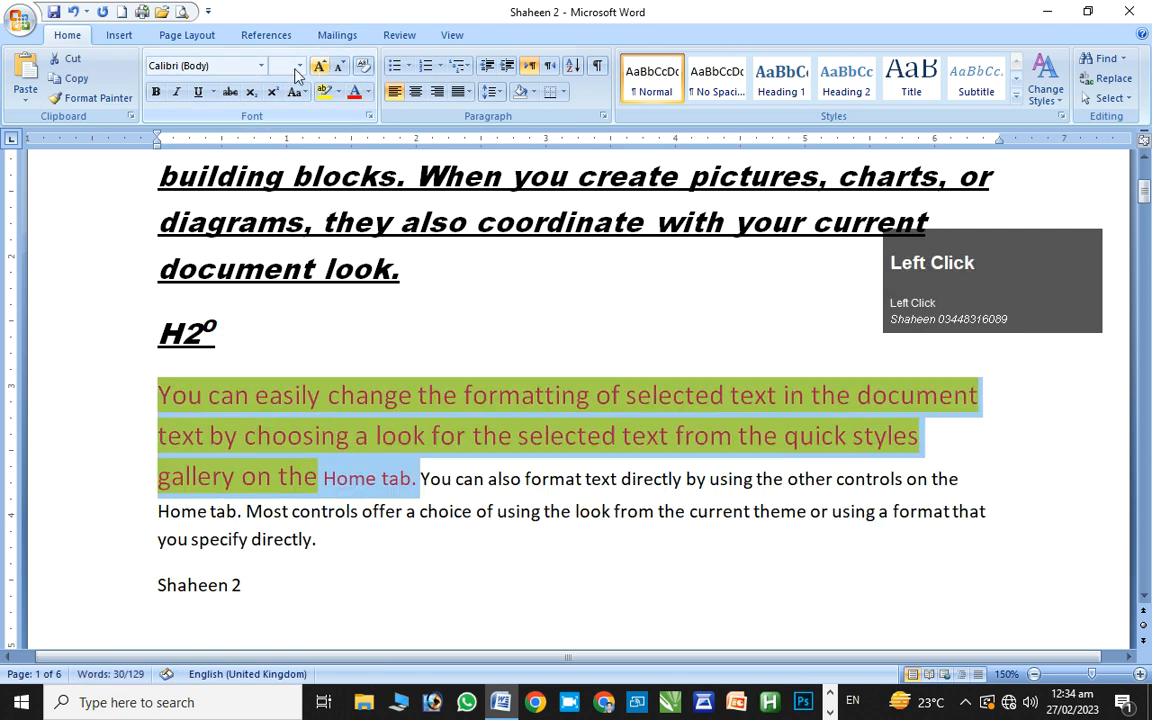
pyautogui.click(156, 92)
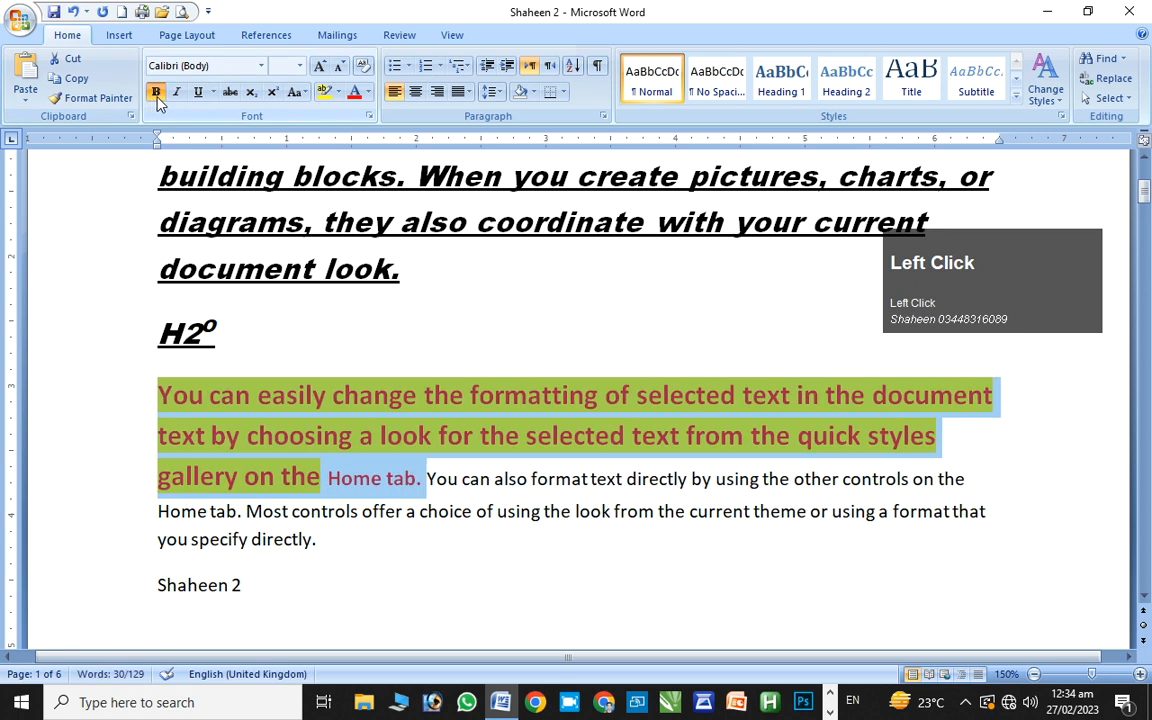
pyautogui.click(177, 93)
pyautogui.click(198, 92)
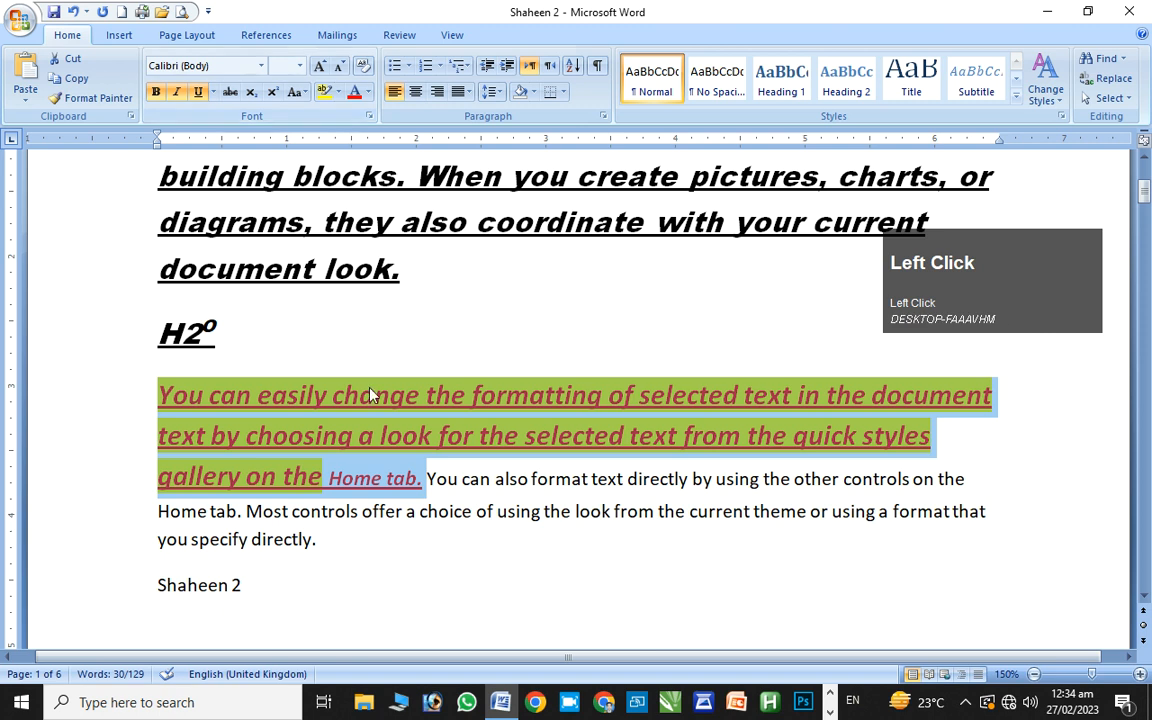
pyautogui.moveTo(1147, 200); pyautogui.dragTo(1147, 170)
# Clear the first paragraph's character formatting with Ctrl+Space, then undo it
pyautogui.keyDown('ctrl'); pyautogui.click(320, 410); pyautogui.keyUp('ctrl')
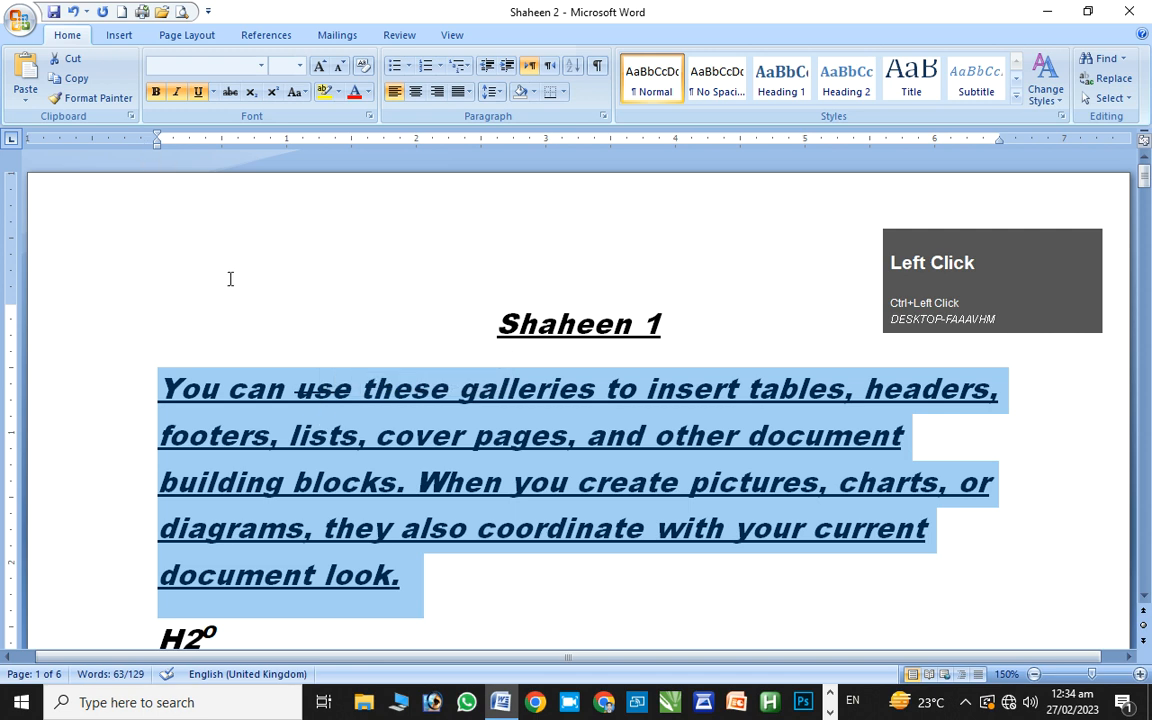
pyautogui.press('ctrl')
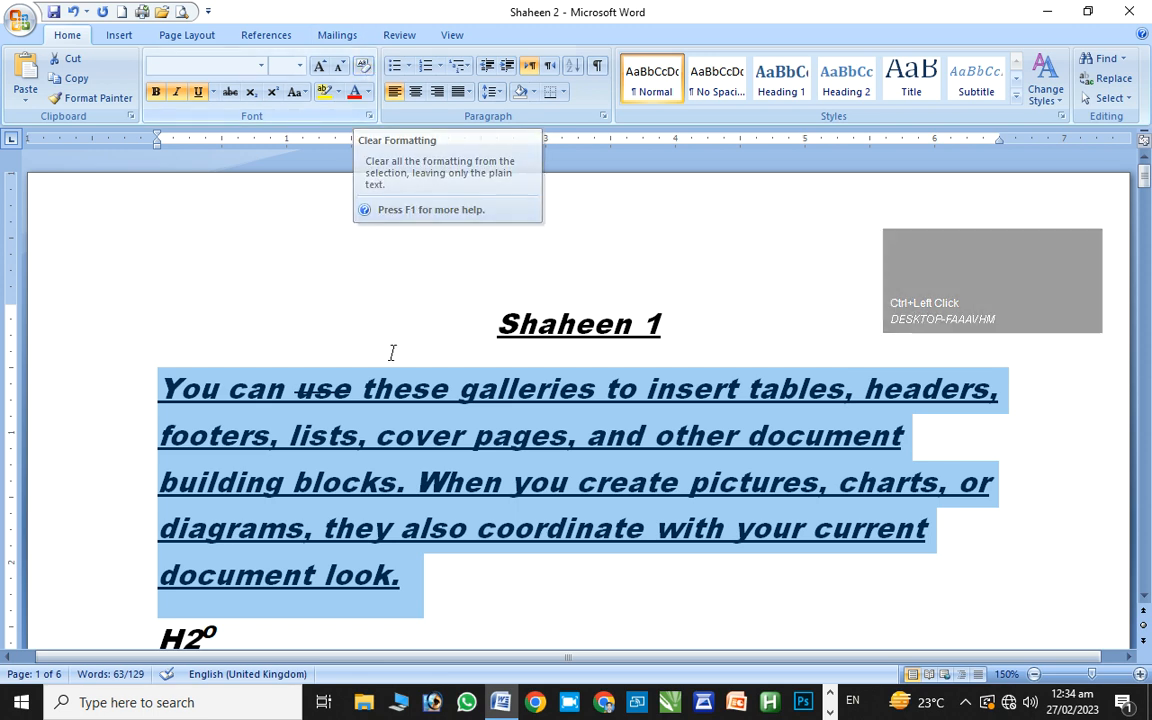
pyautogui.hotkey('ctrl', 'space')
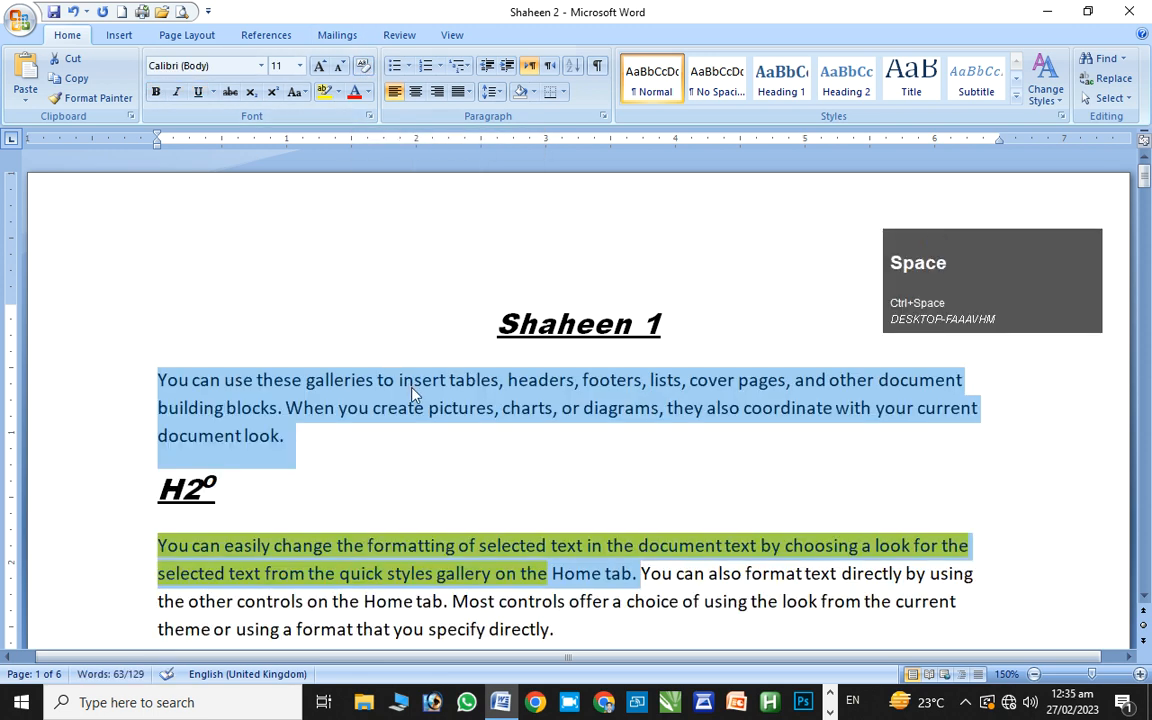
pyautogui.click(412, 390)
pyautogui.hotkey('ctrl', 'z')
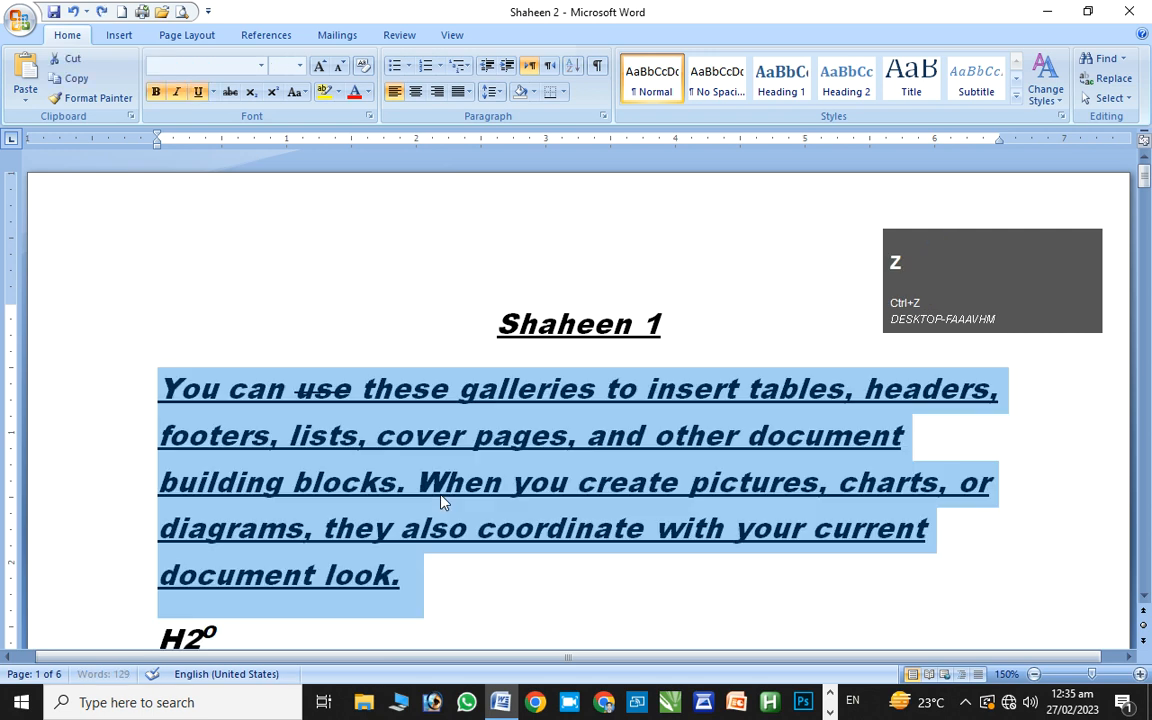
# Reselect the first paragraph and reset it to plain Calibri 11 with Ctrl+Space
pyautogui.moveTo(1145, 190); pyautogui.dragTo(350, 474)
pyautogui.moveTo(557, 510); pyautogui.dragTo(1148, 185)
pyautogui.click(1148, 185)
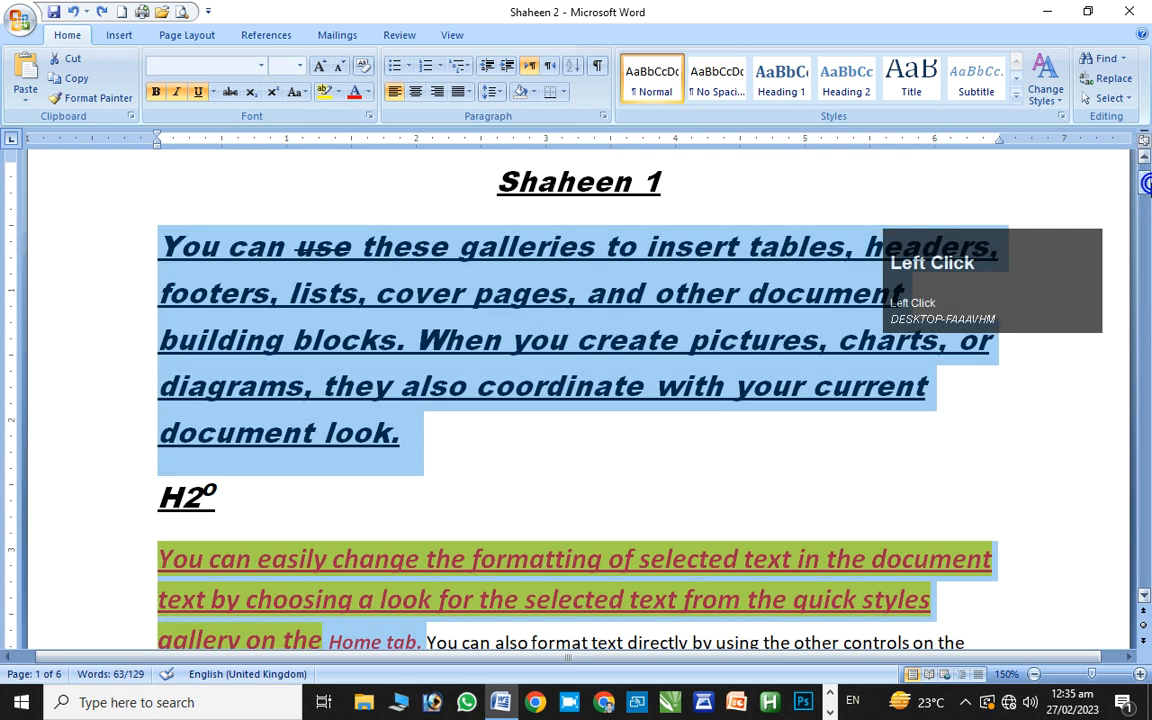
pyautogui.doubleClick(452, 600)
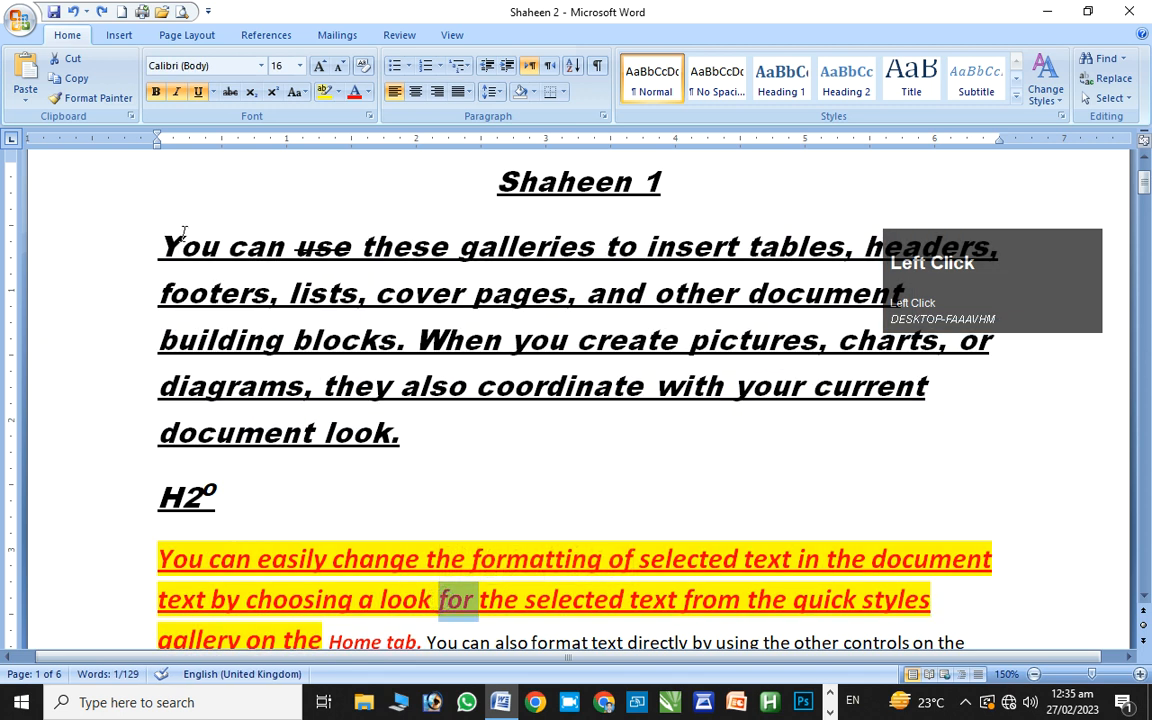
pyautogui.moveTo(163, 245); pyautogui.dragTo(405, 432)
pyautogui.hotkey('ctrl', 'space')
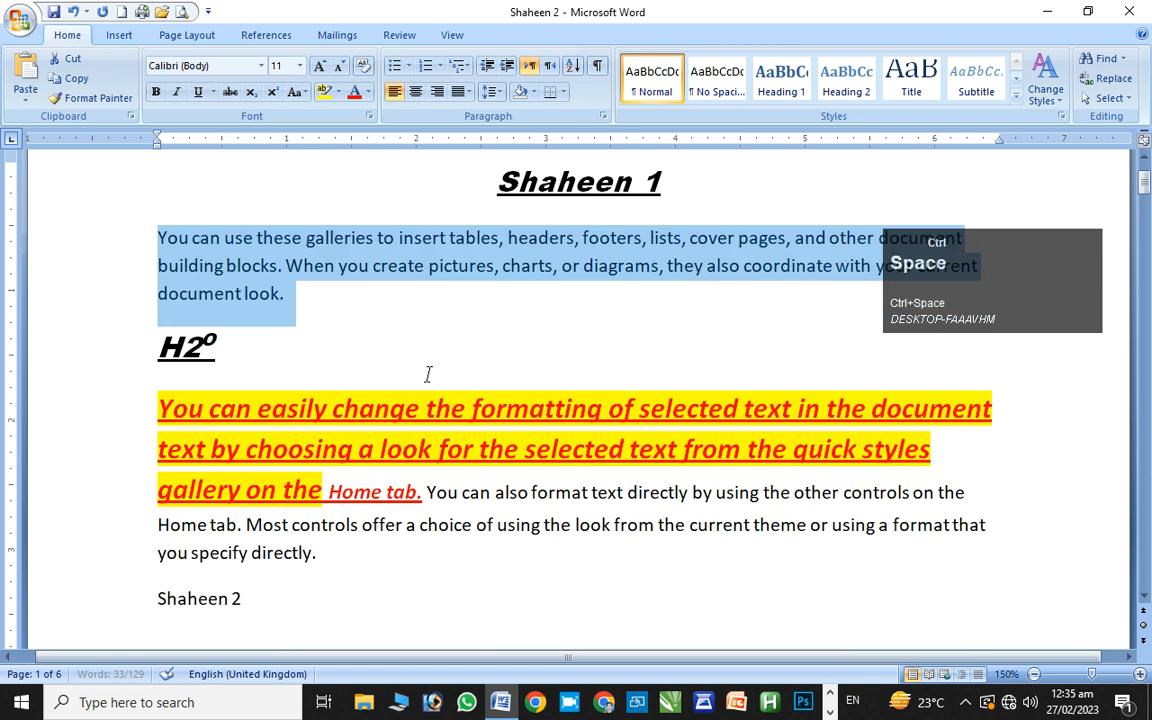
pyautogui.click(332, 298)
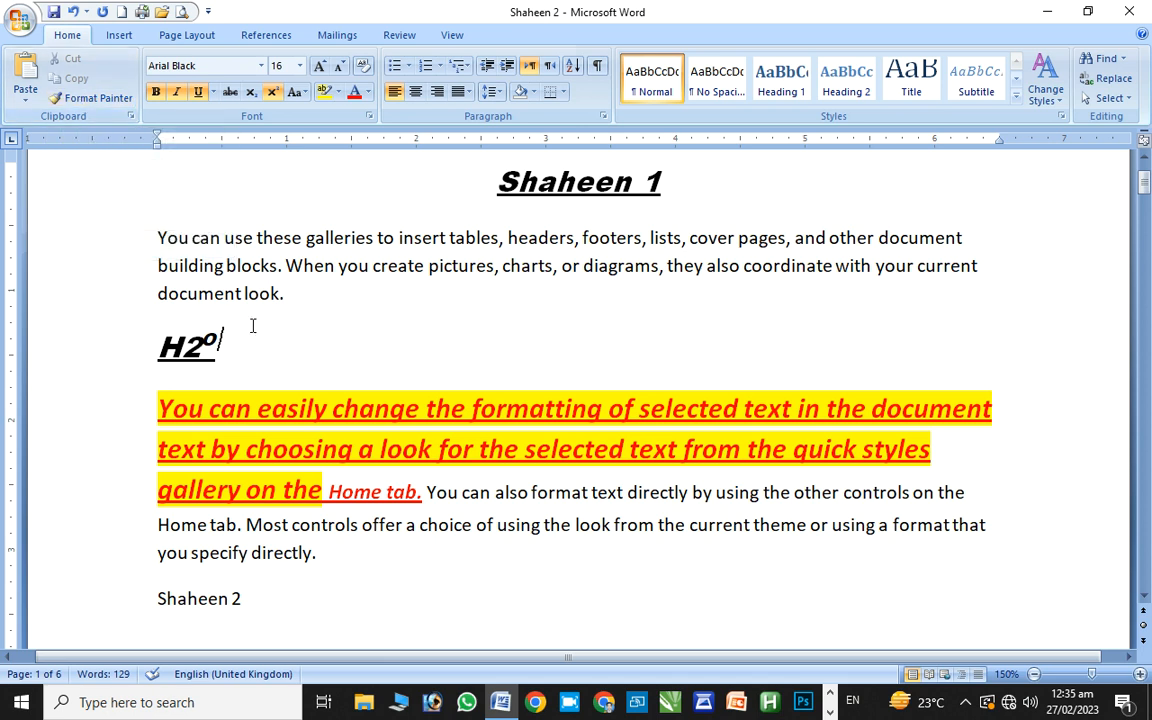
pyautogui.click(254, 409)
pyautogui.click(253, 409)
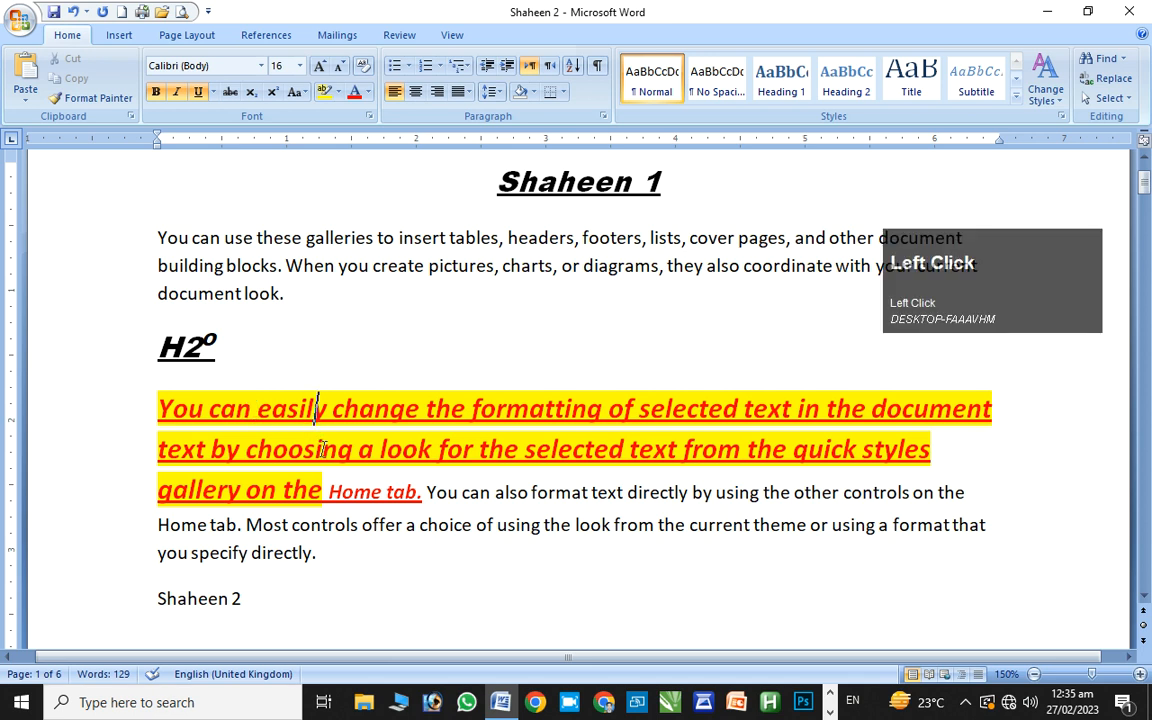
pyautogui.click(531, 492)
pyautogui.click(121, 98)
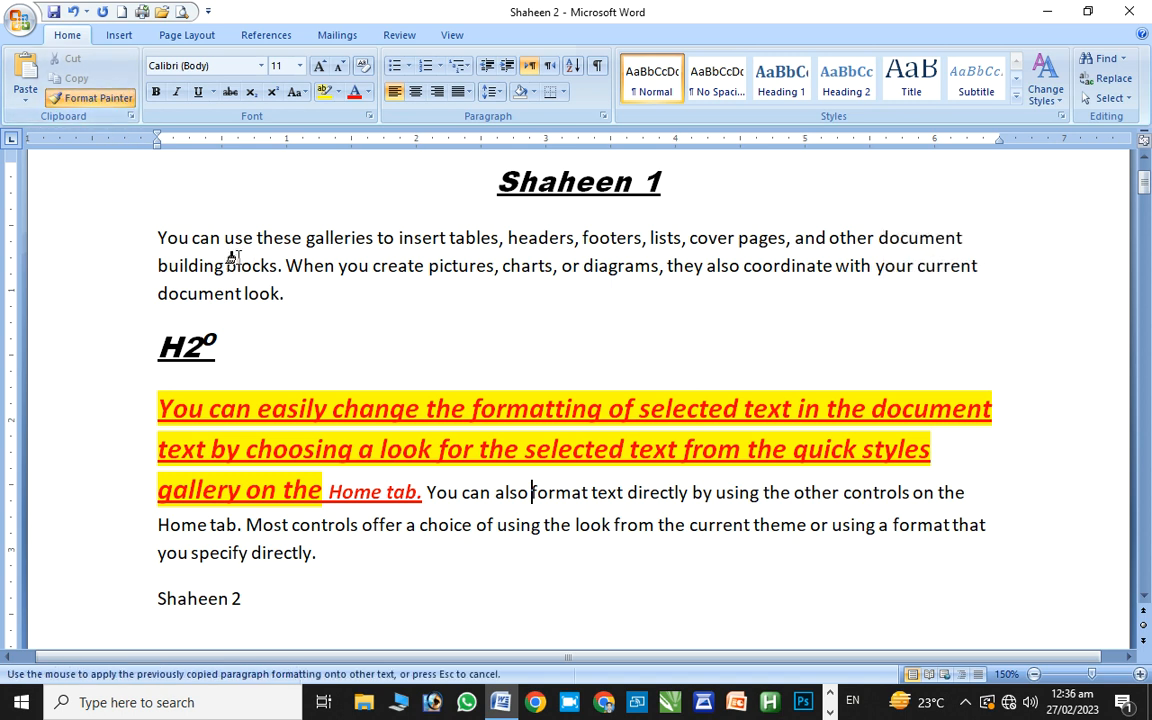
pyautogui.moveTo(229, 244); pyautogui.dragTo(481, 309)
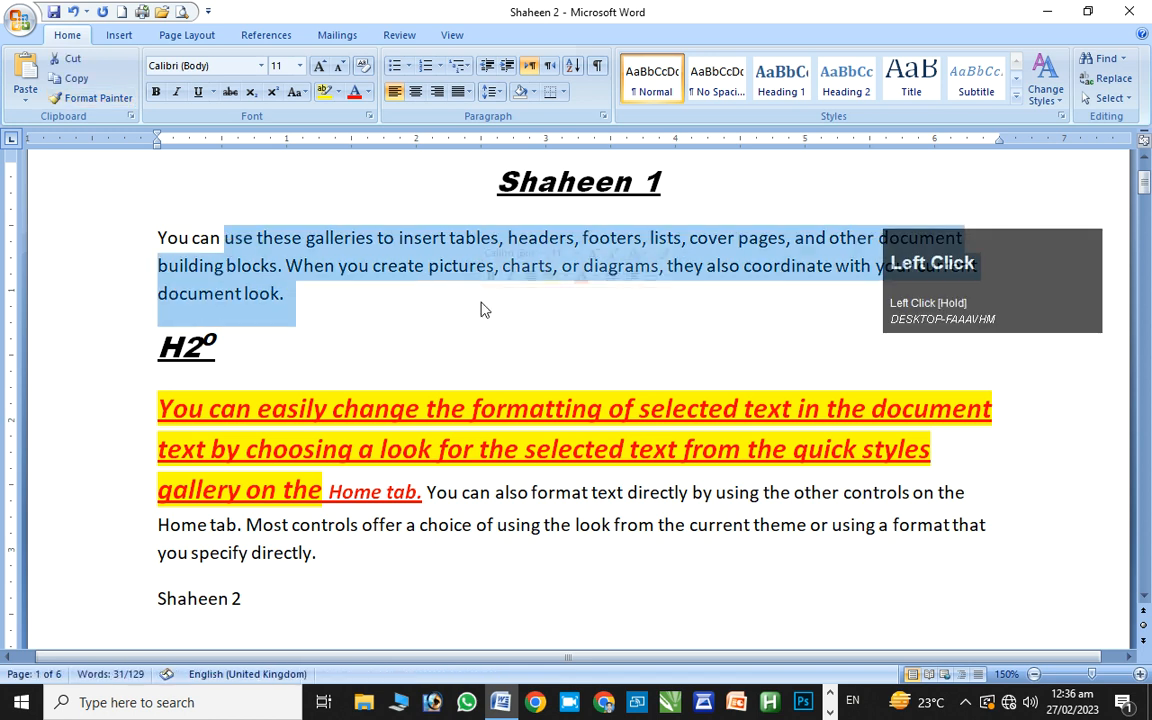
pyautogui.click(226, 265)
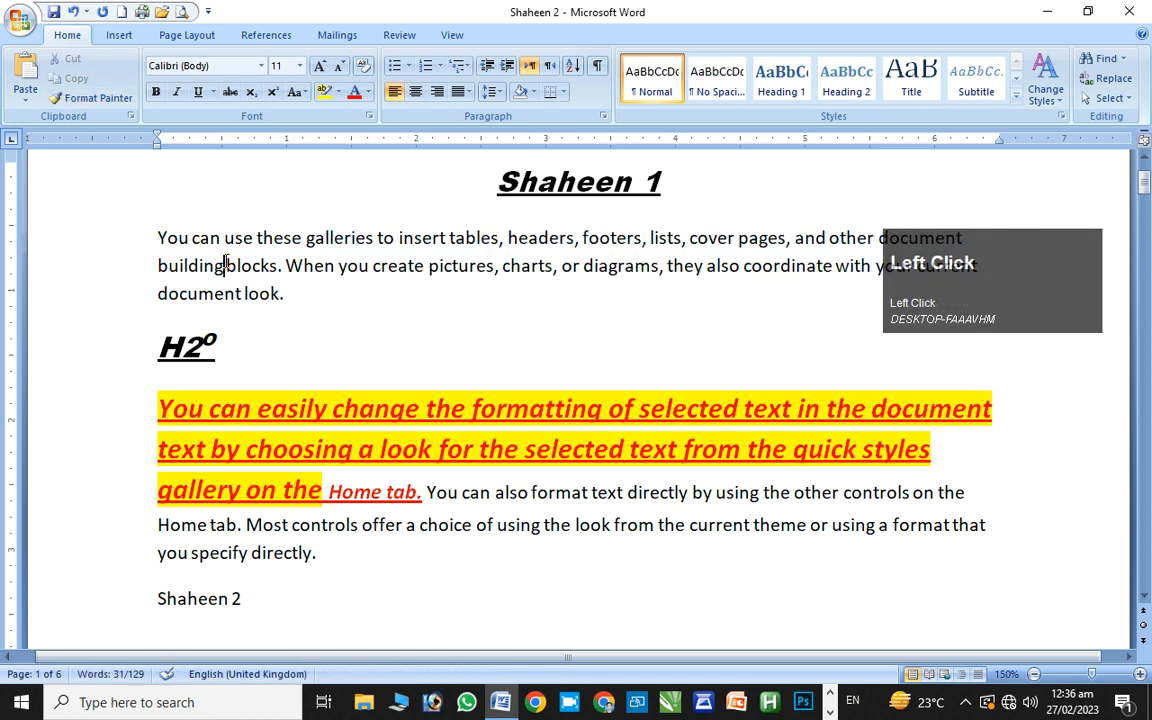
pyautogui.click(260, 406)
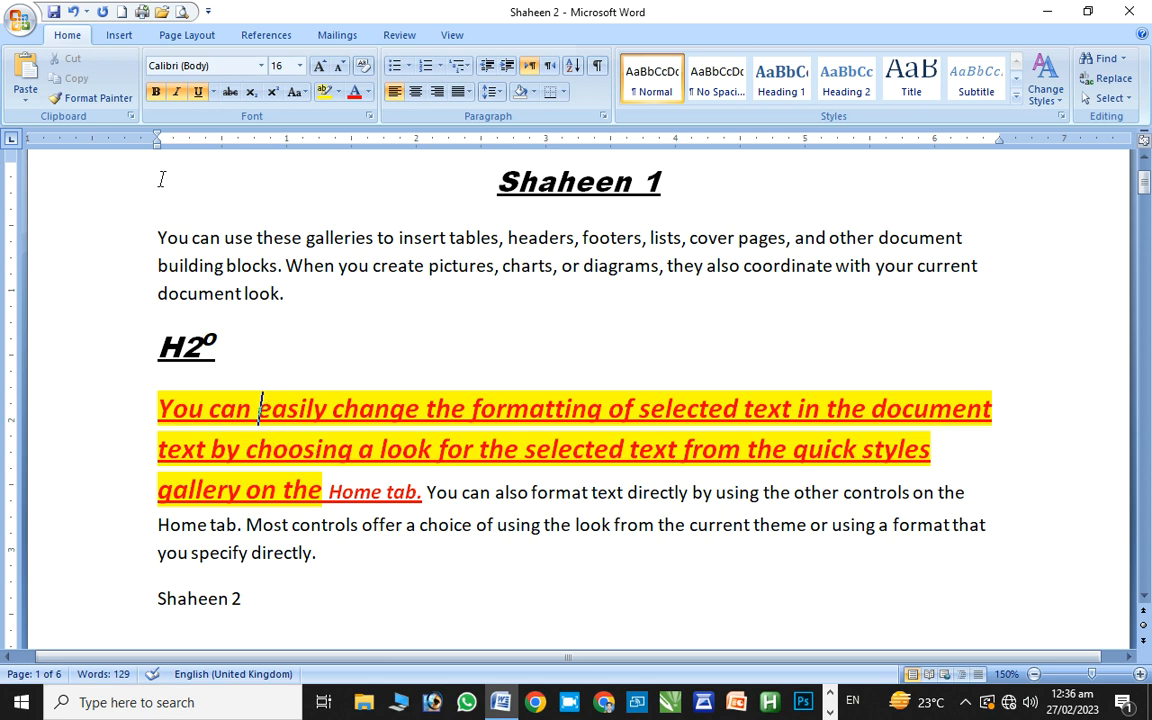
pyautogui.click(92, 98)
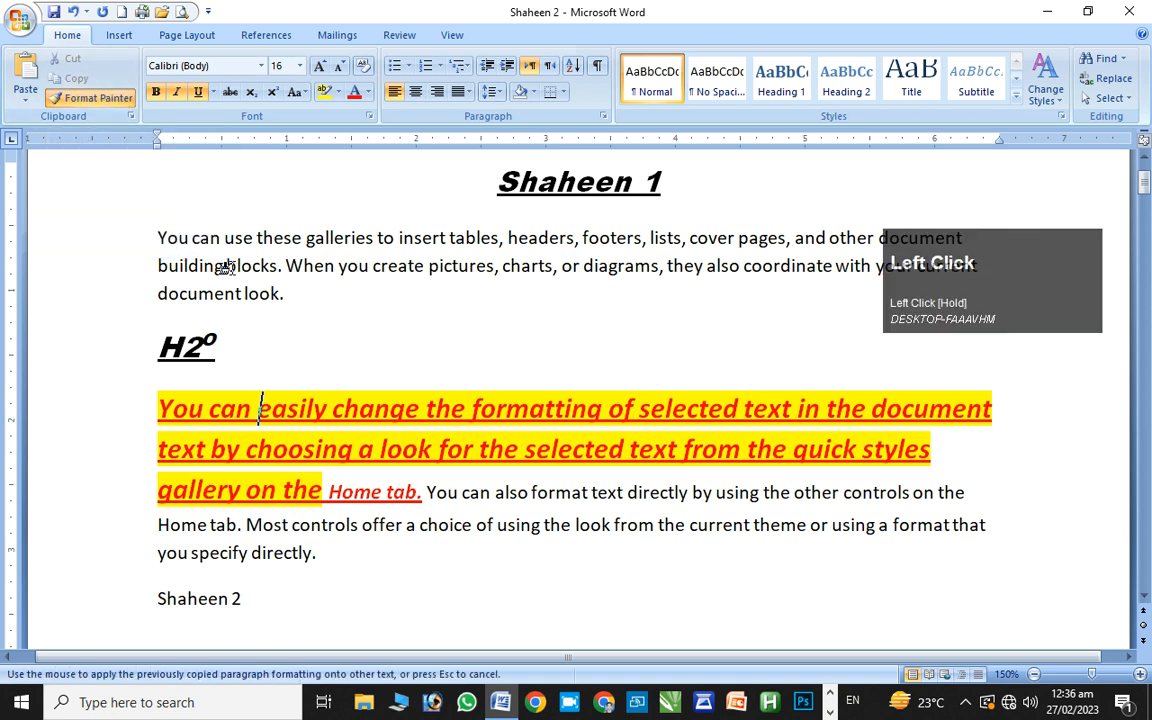
pyautogui.click(170, 240)
pyautogui.moveTo(170, 240); pyautogui.dragTo(296, 280)
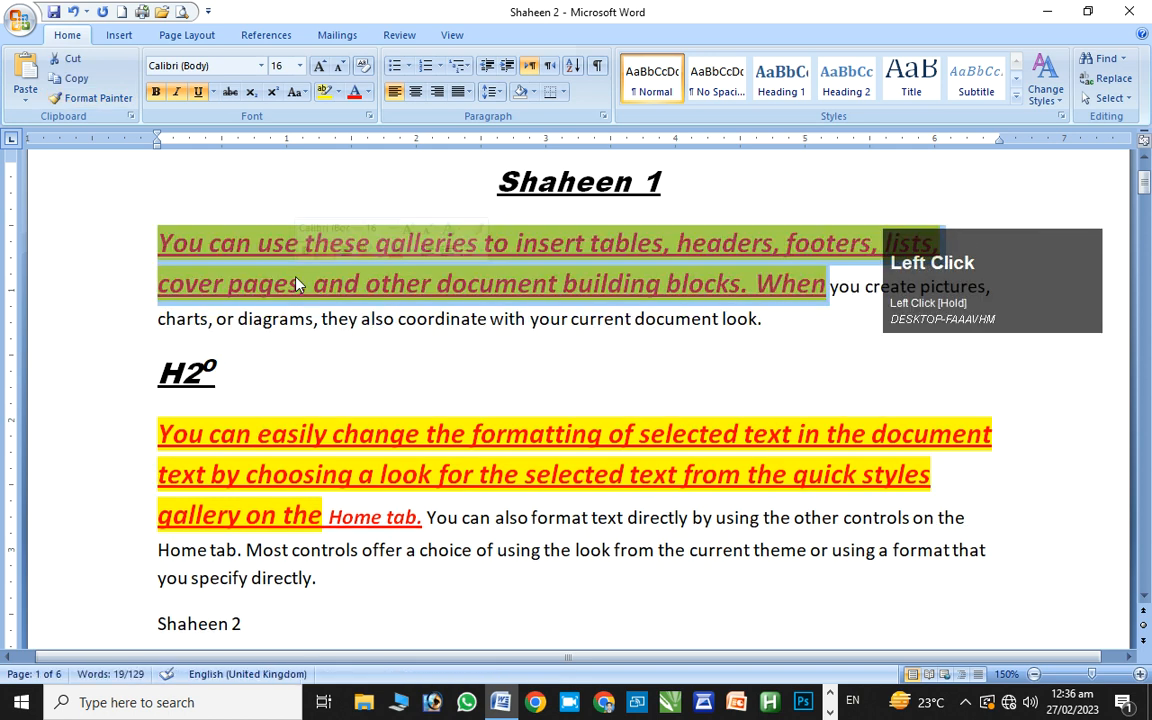
pyautogui.click(365, 331)
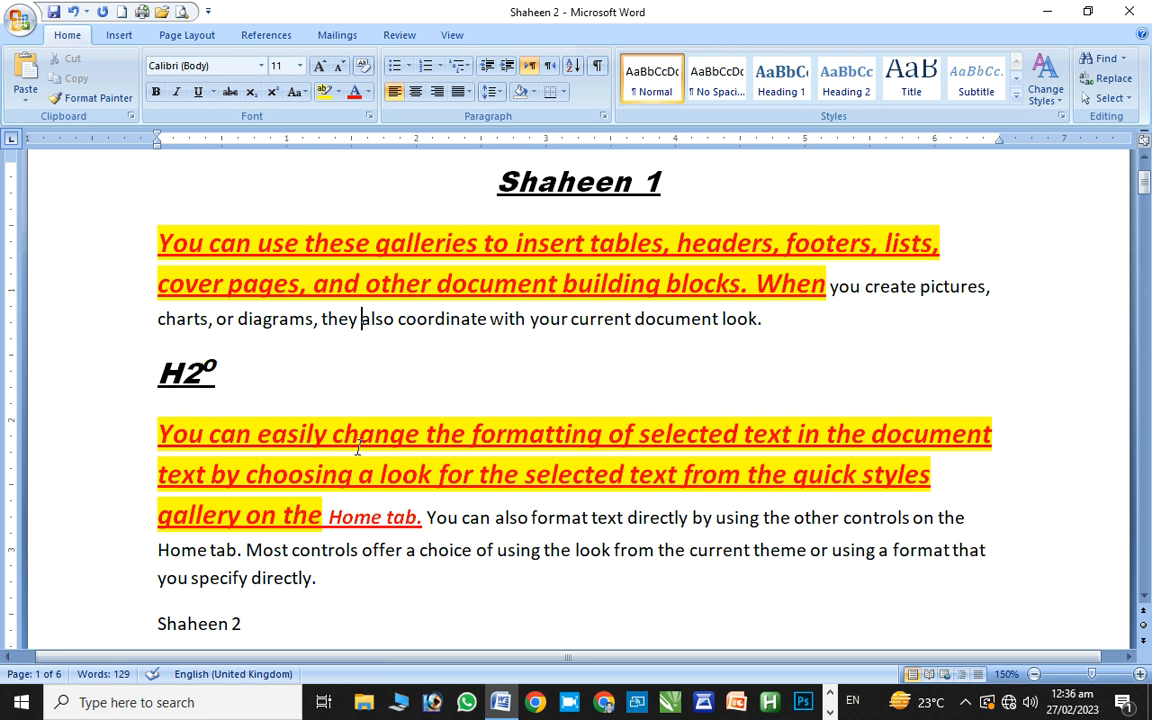
pyautogui.hotkey('ctrl', 'z')
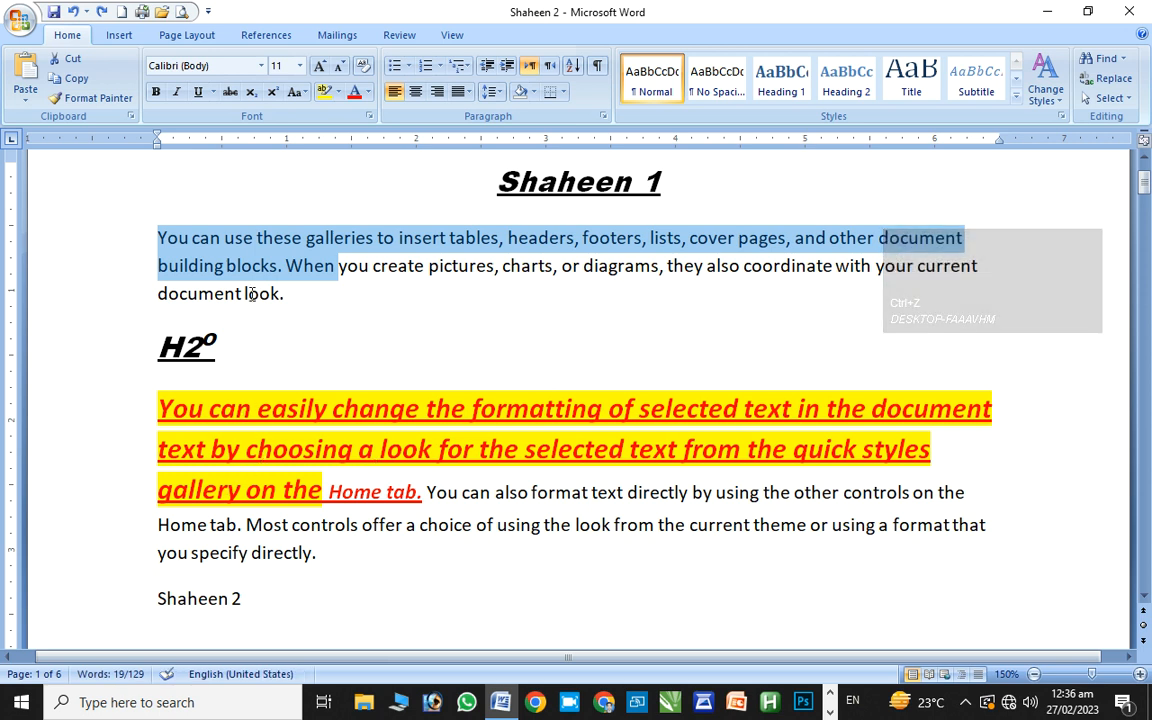
pyautogui.click(290, 450)
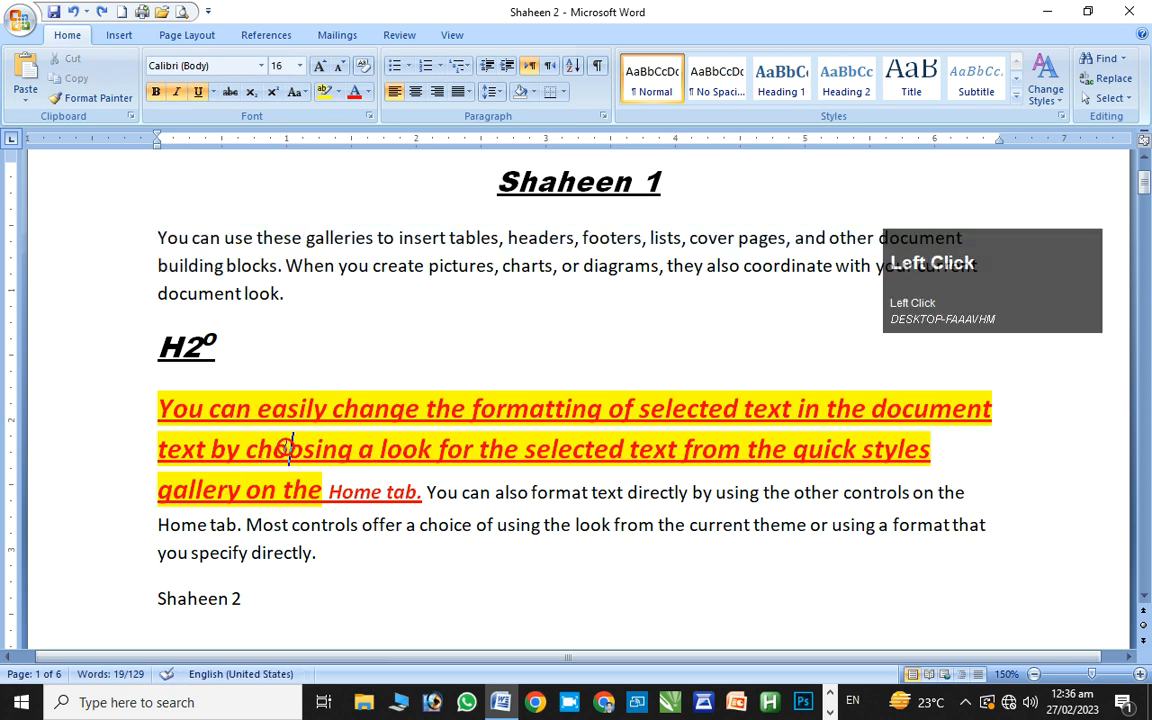
# Copy the red paragraph's formatting and apply it after Shaheen 2
pyautogui.click(110, 92)
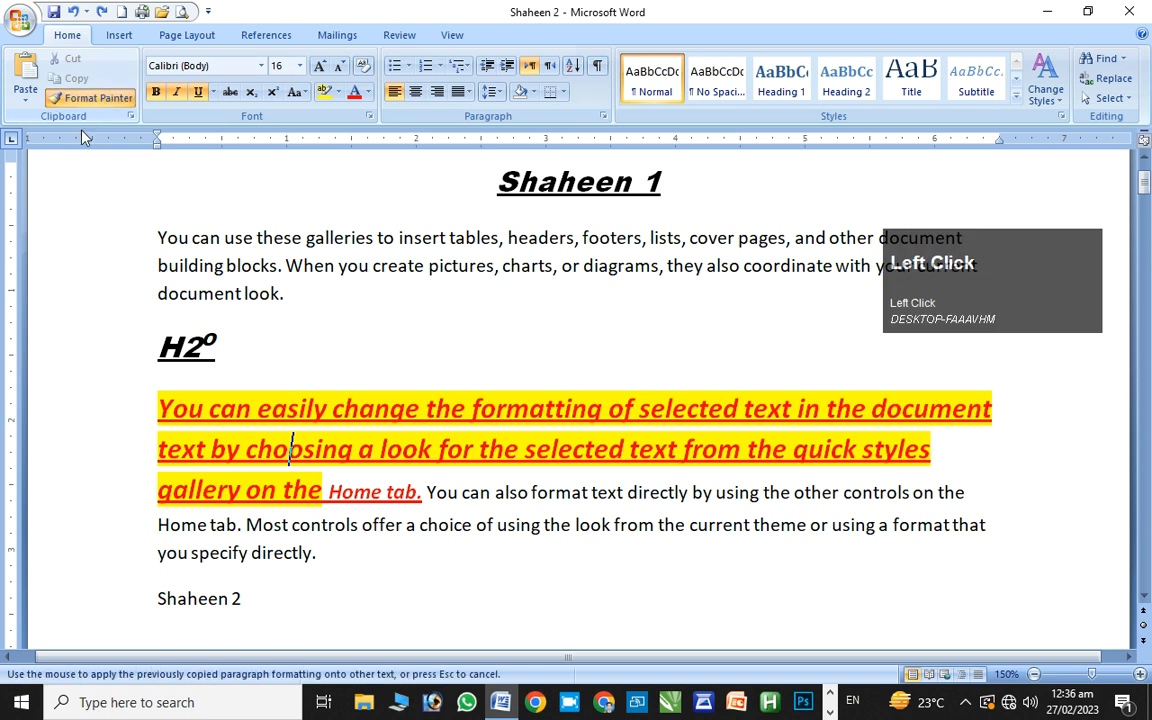
pyautogui.click(25, 98)
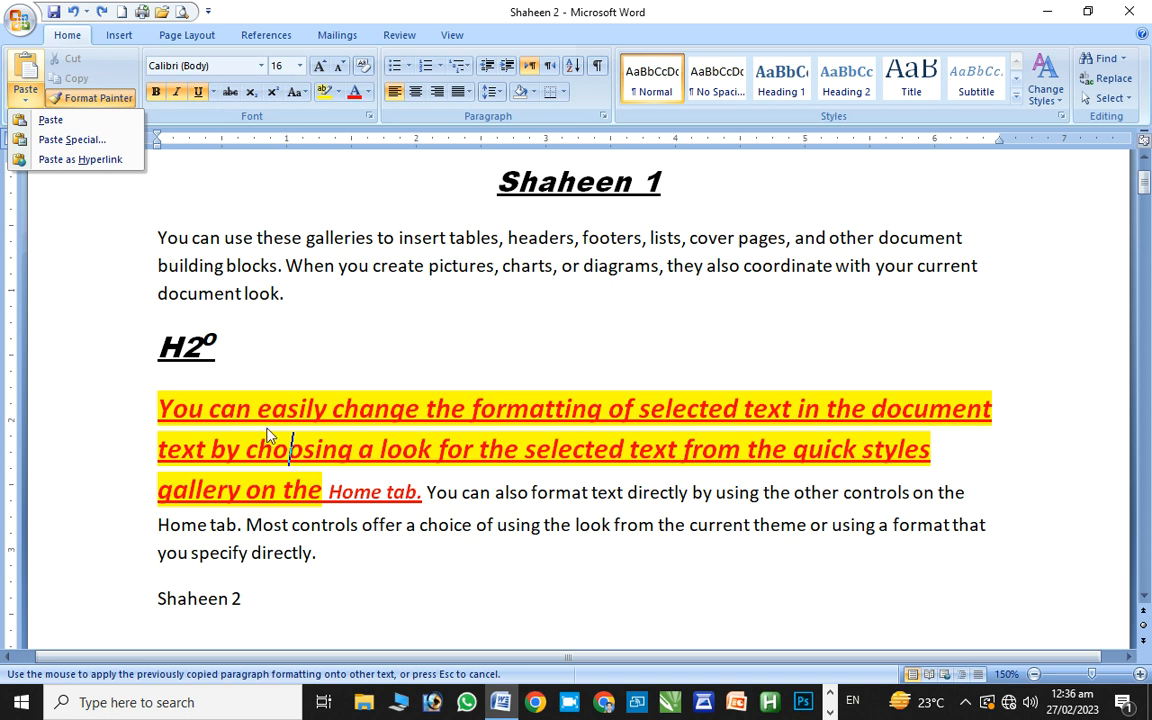
pyautogui.hotkey('ctrl', 'shift', 'c')
pyautogui.click(283, 605)
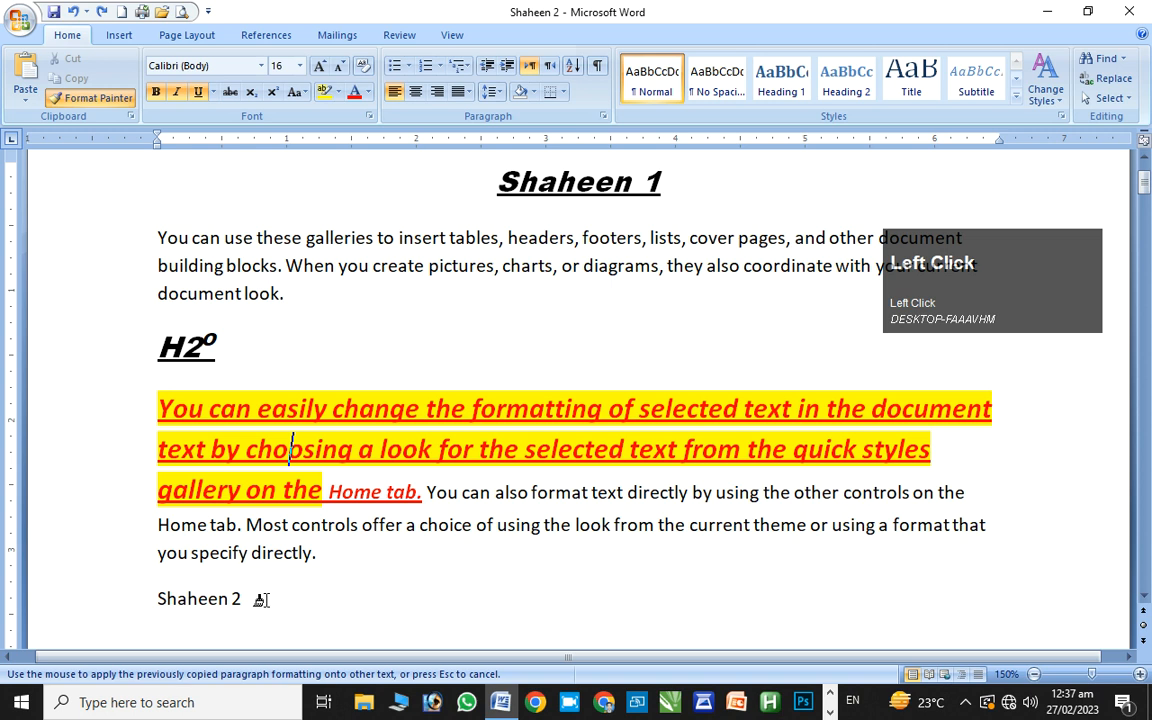
pyautogui.click(266, 599)
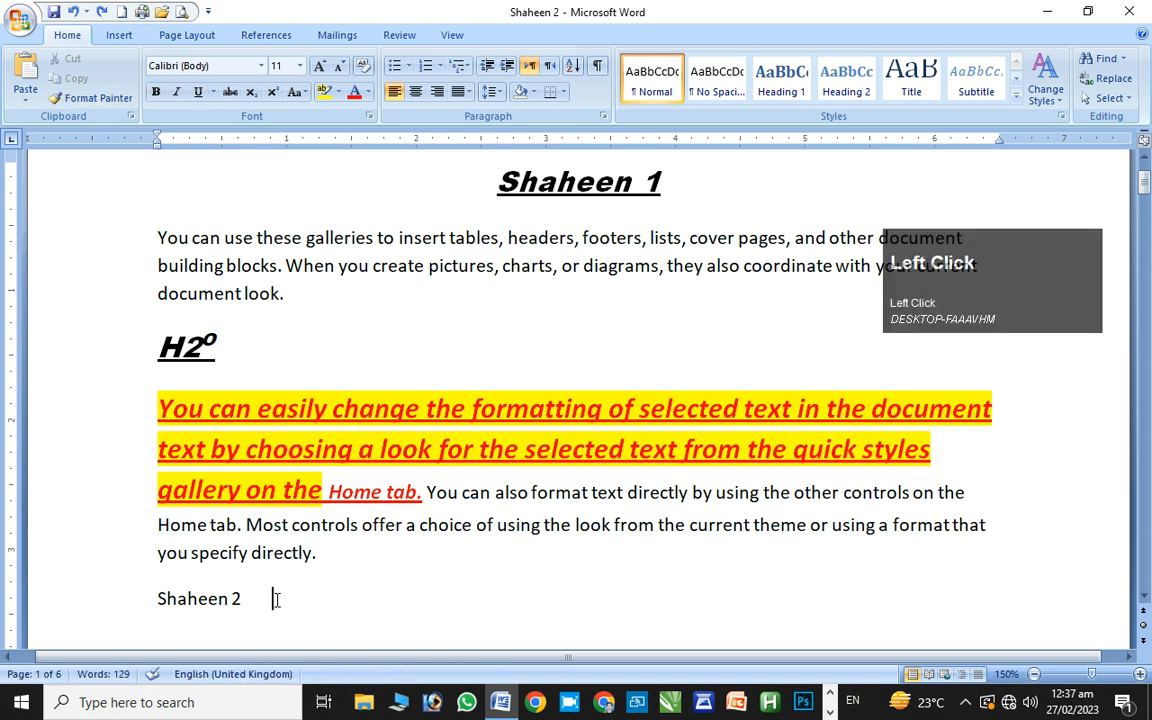
# Paste 'On the Insert tab' after the Shaheen 2 line
pyautogui.click(25, 92)
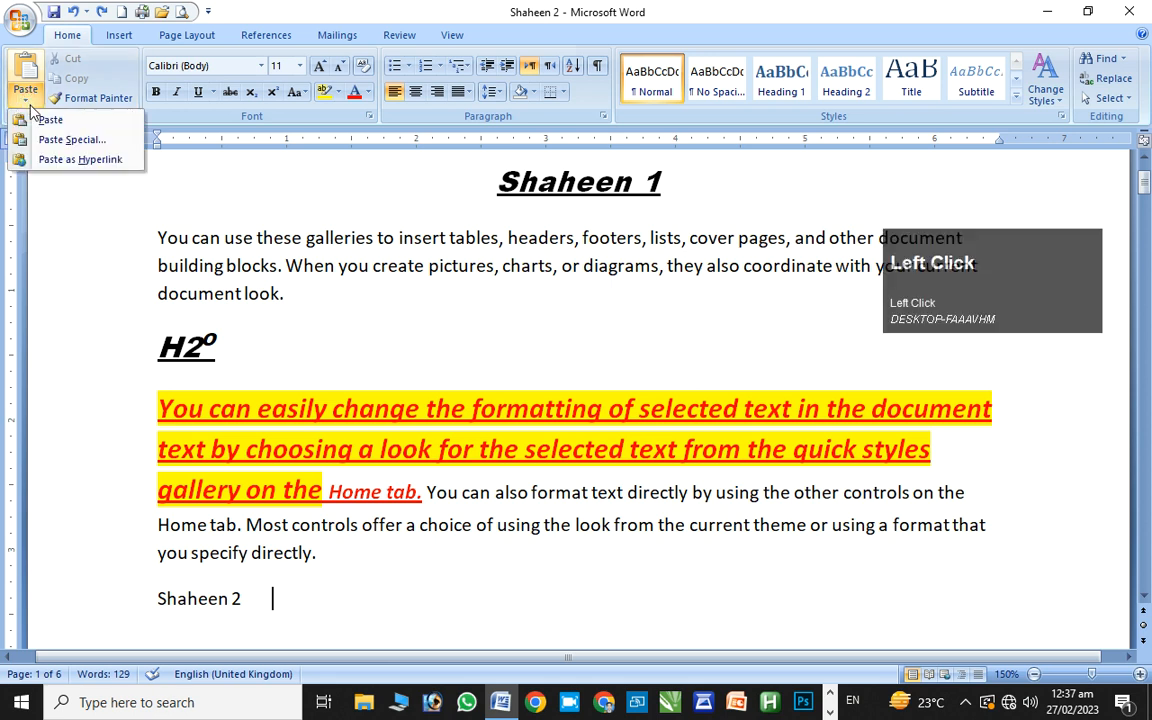
pyautogui.click(41, 125)
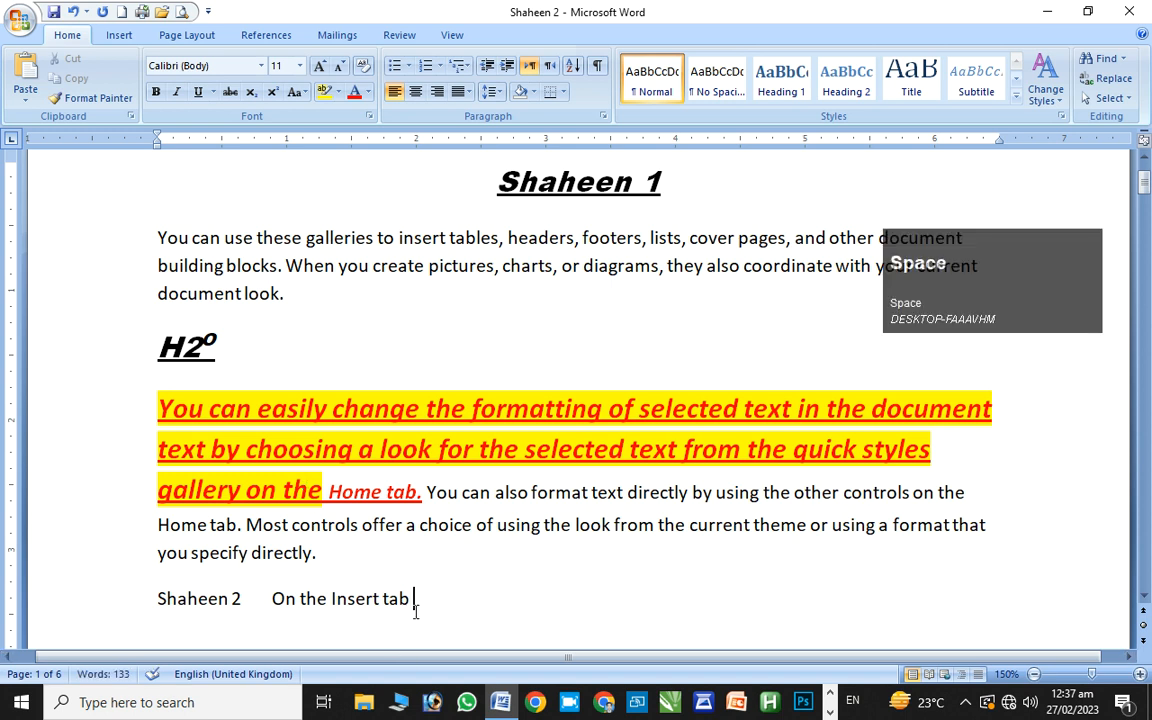
pyautogui.click(25, 95)
# Paste a second 'On the Insert tab' as HTML Format, with the caret left at the line's end
pyautogui.click(46, 143)
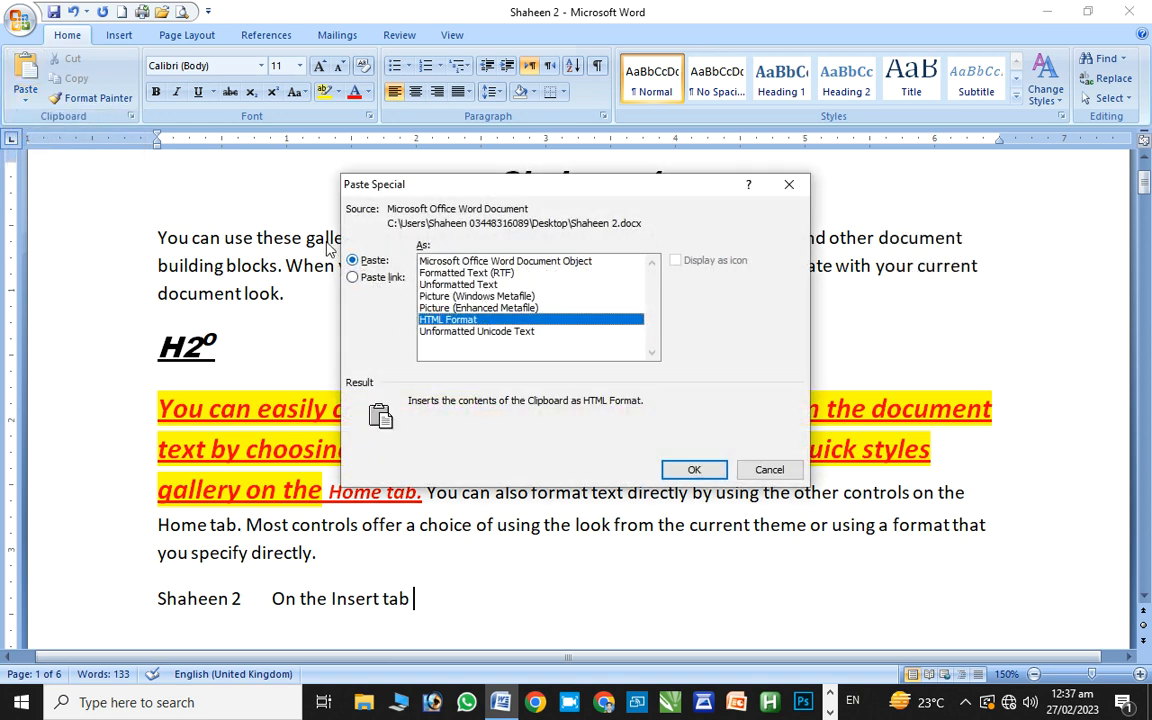
pyautogui.click(684, 470)
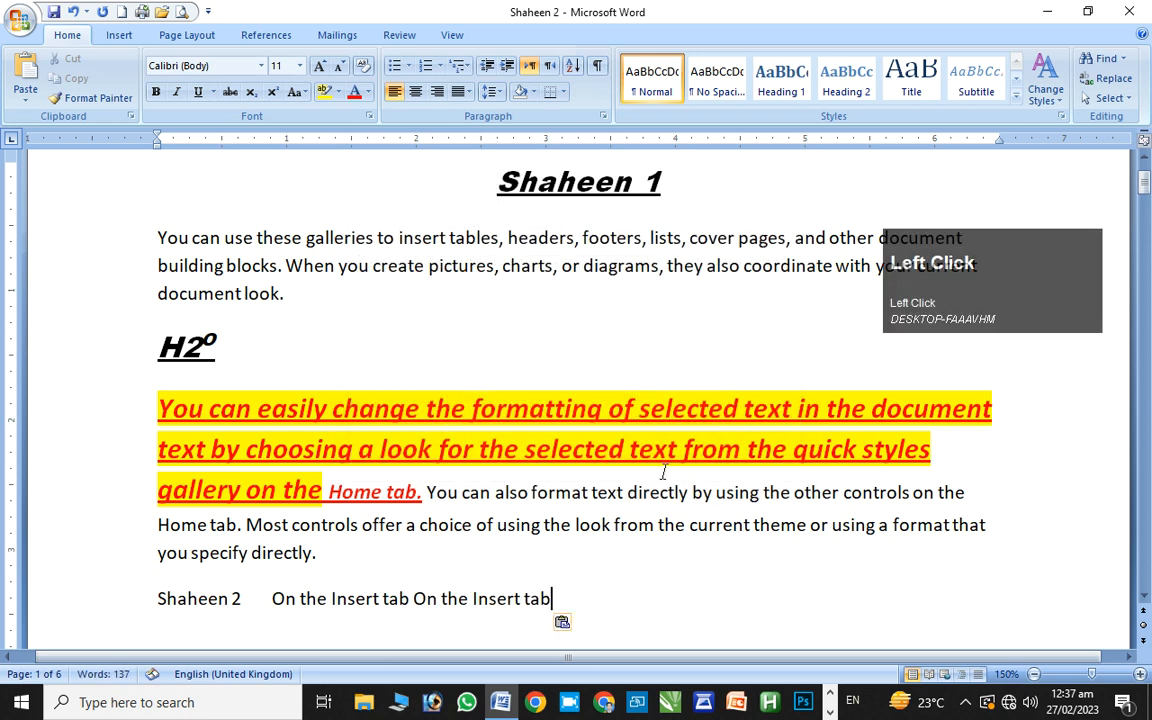
pyautogui.click(494, 446)
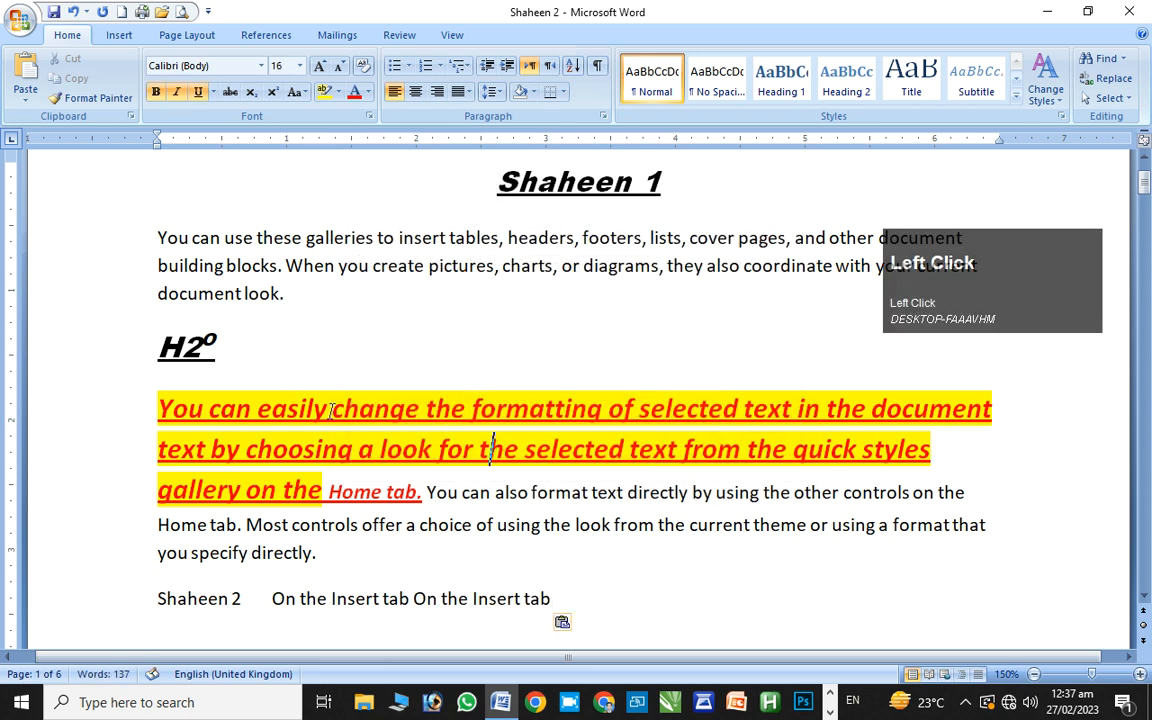
pyautogui.moveTo(331, 411); pyautogui.dragTo(463, 442)
pyautogui.press('super+c')
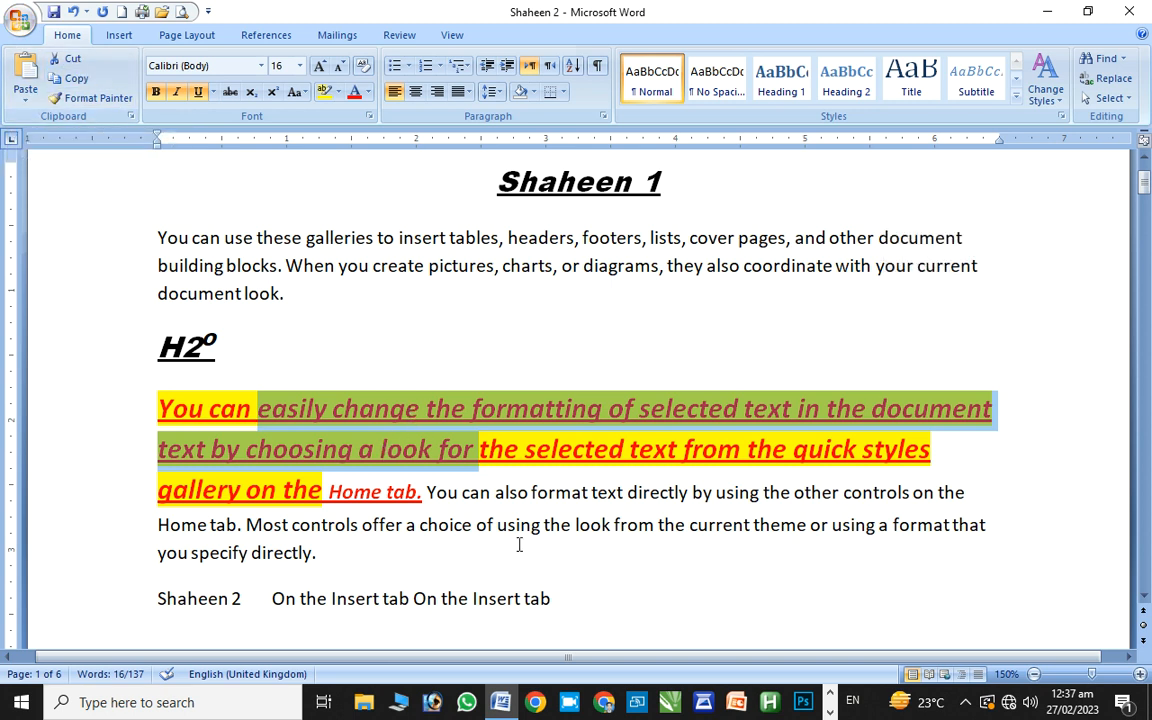
pyautogui.click(565, 614)
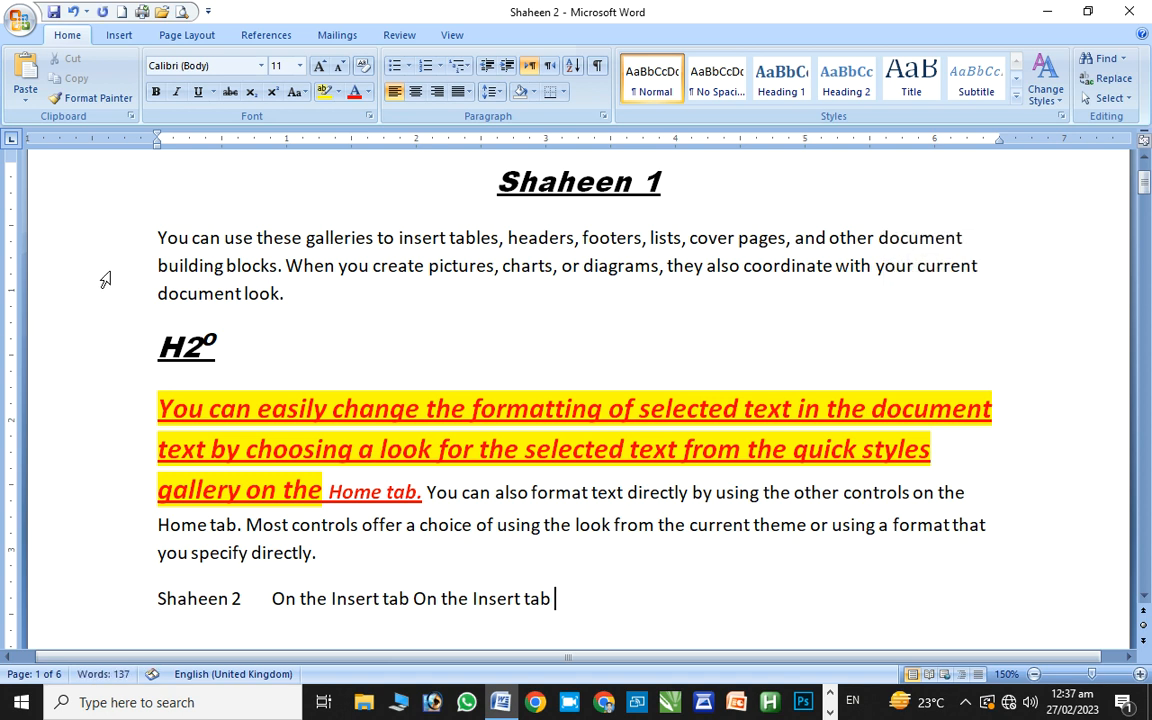
pyautogui.click(24, 95)
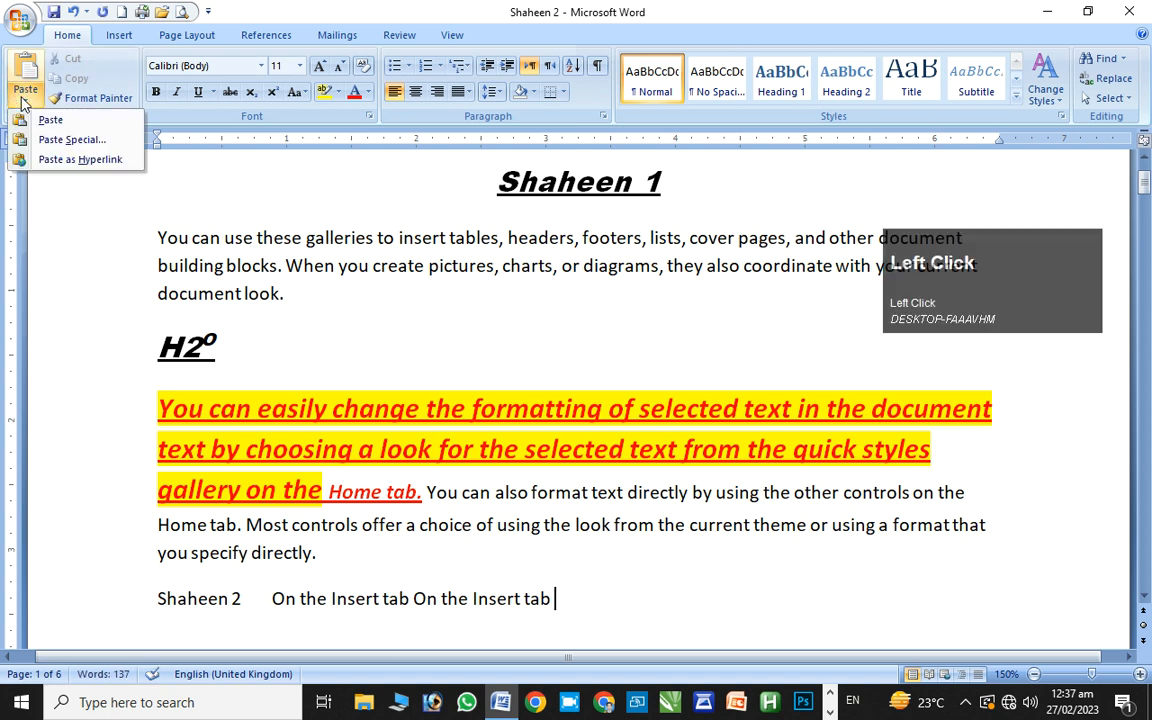
# Try Paste link, paste as HTML Format instead, then undo that paste
pyautogui.click(64, 140)
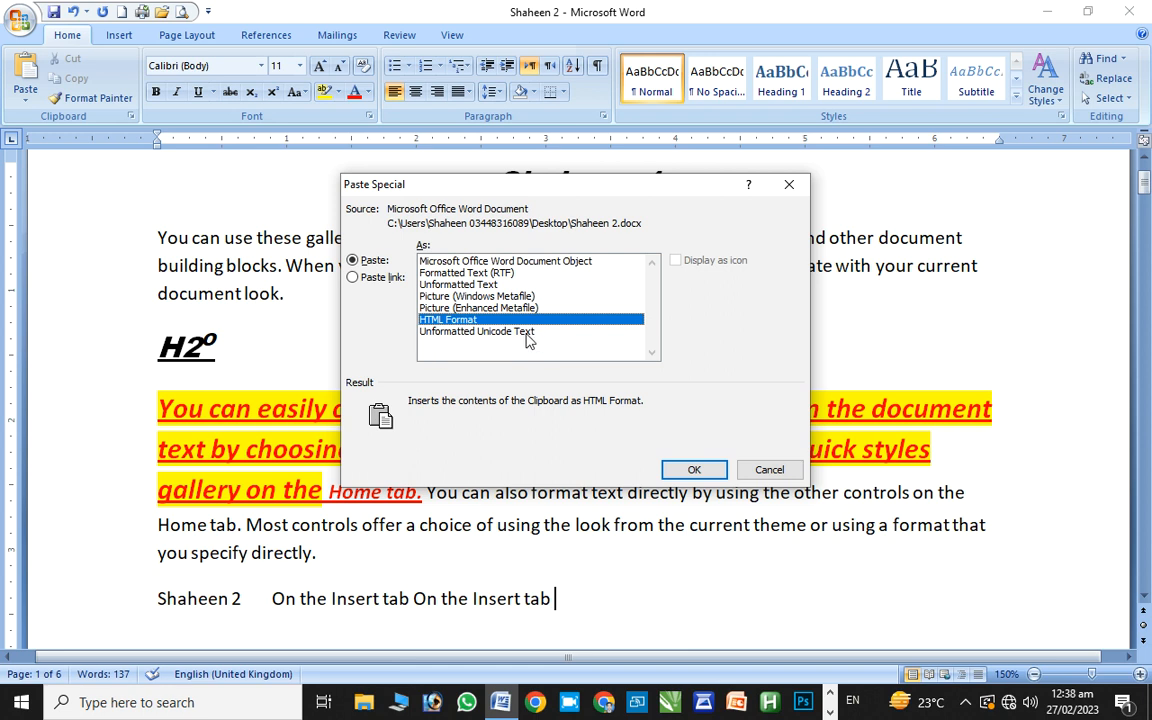
pyautogui.click(388, 281)
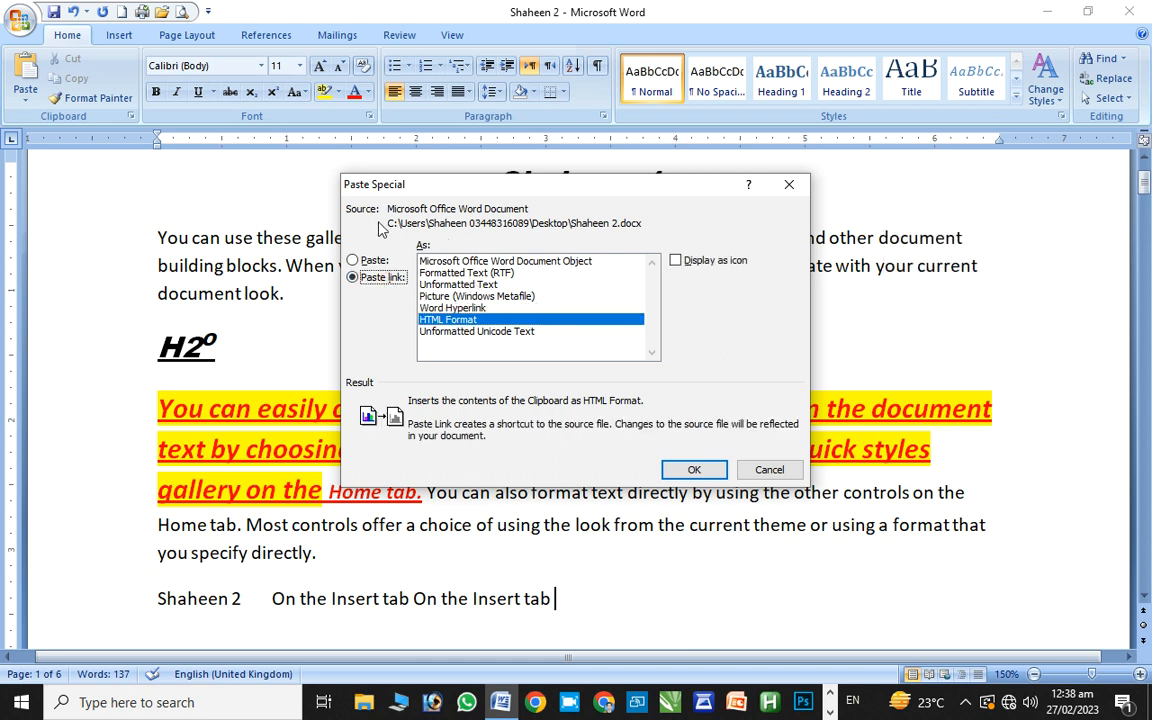
pyautogui.click(355, 260)
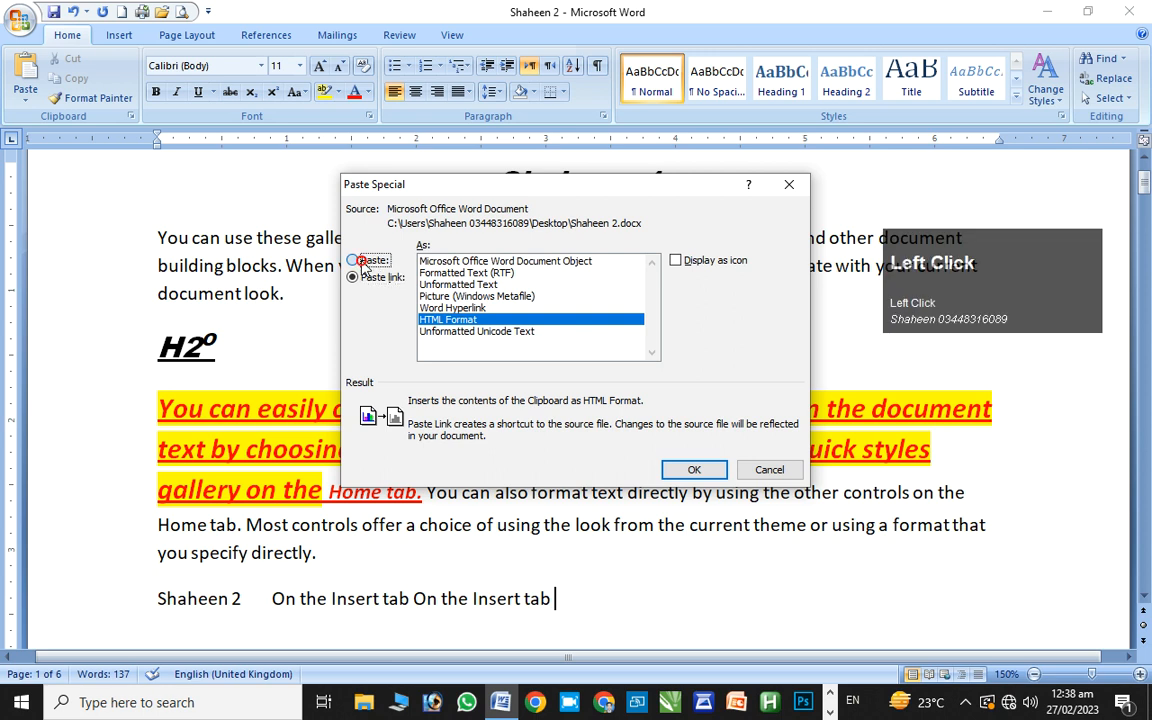
pyautogui.click(695, 470)
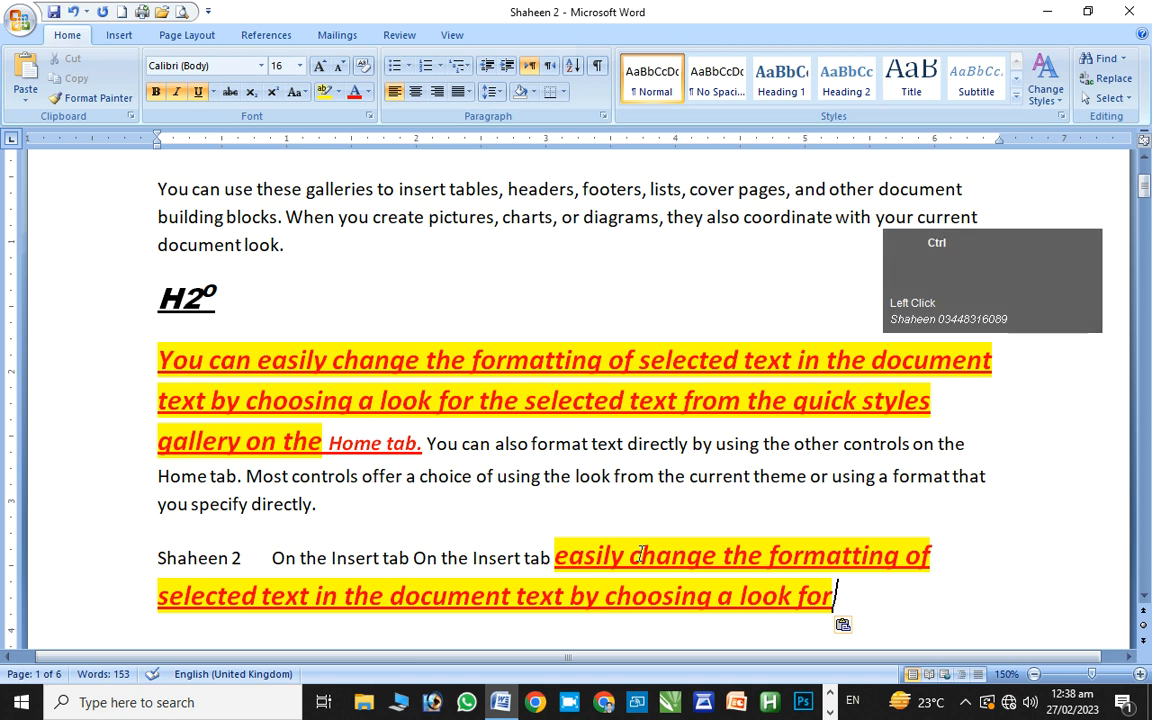
pyautogui.hotkey('ctrl', 'z')
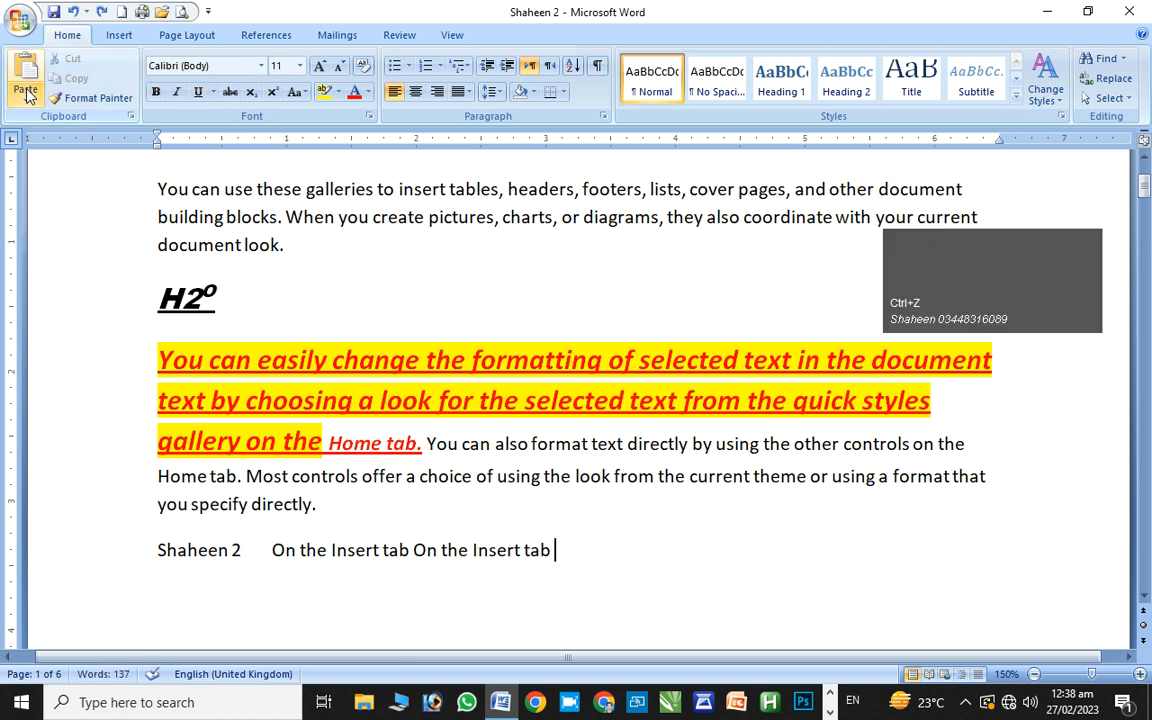
# Paste the red highlighted text again as HTML Format after the second 'On the Insert tab'
pyautogui.click(26, 95)
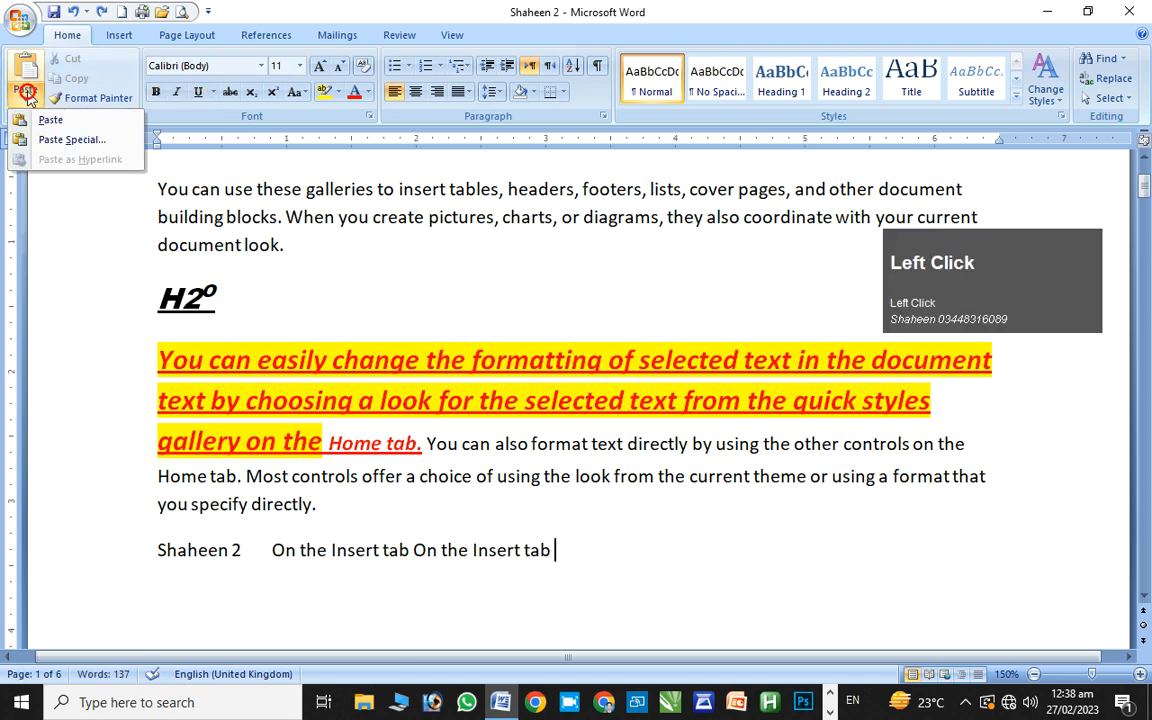
pyautogui.click(43, 140)
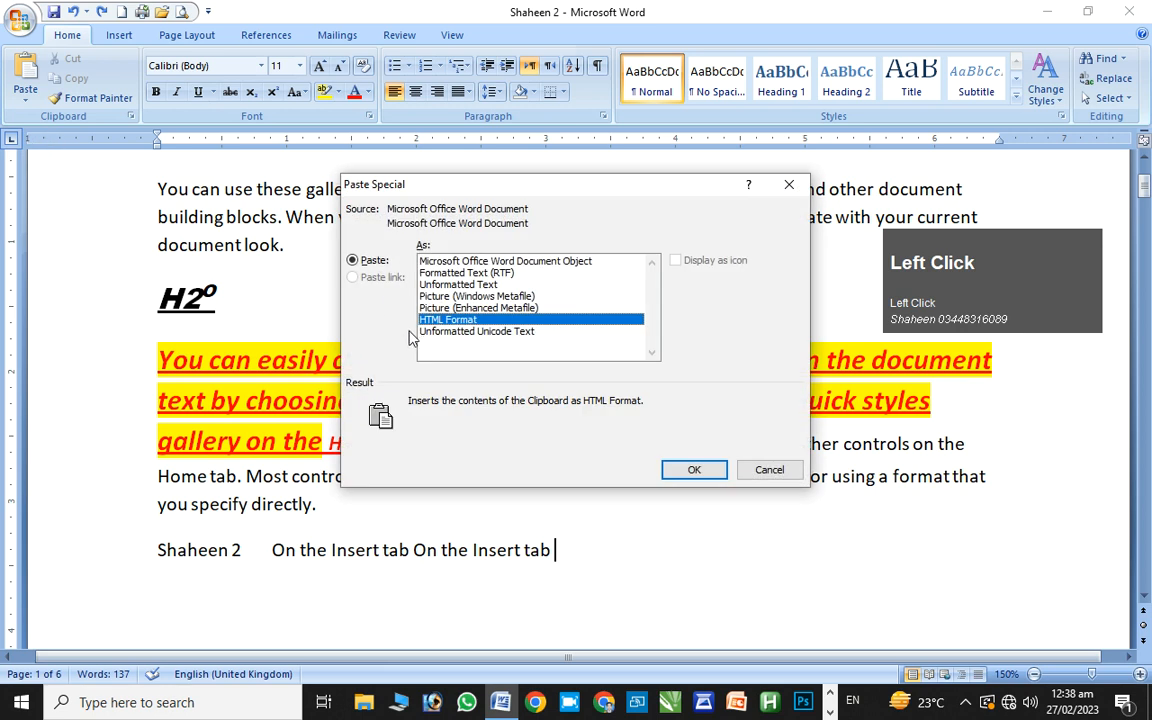
pyautogui.click(690, 469)
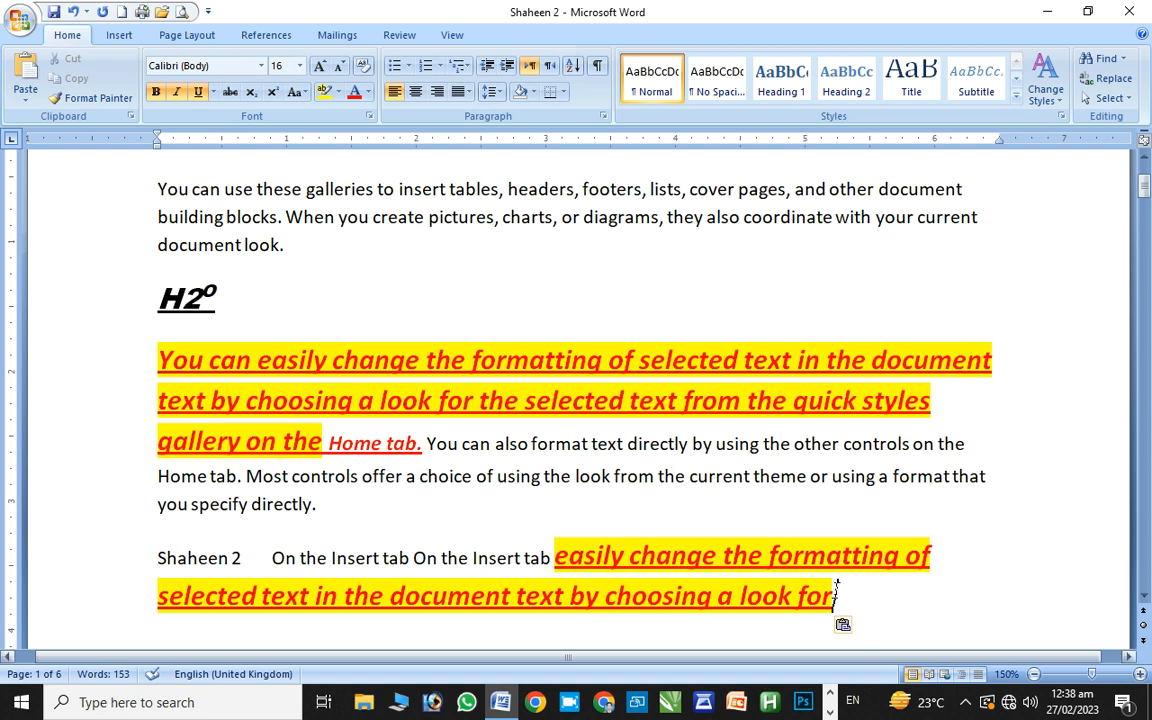
pyautogui.moveTo(1145, 183); pyautogui.dragTo(1146, 184)
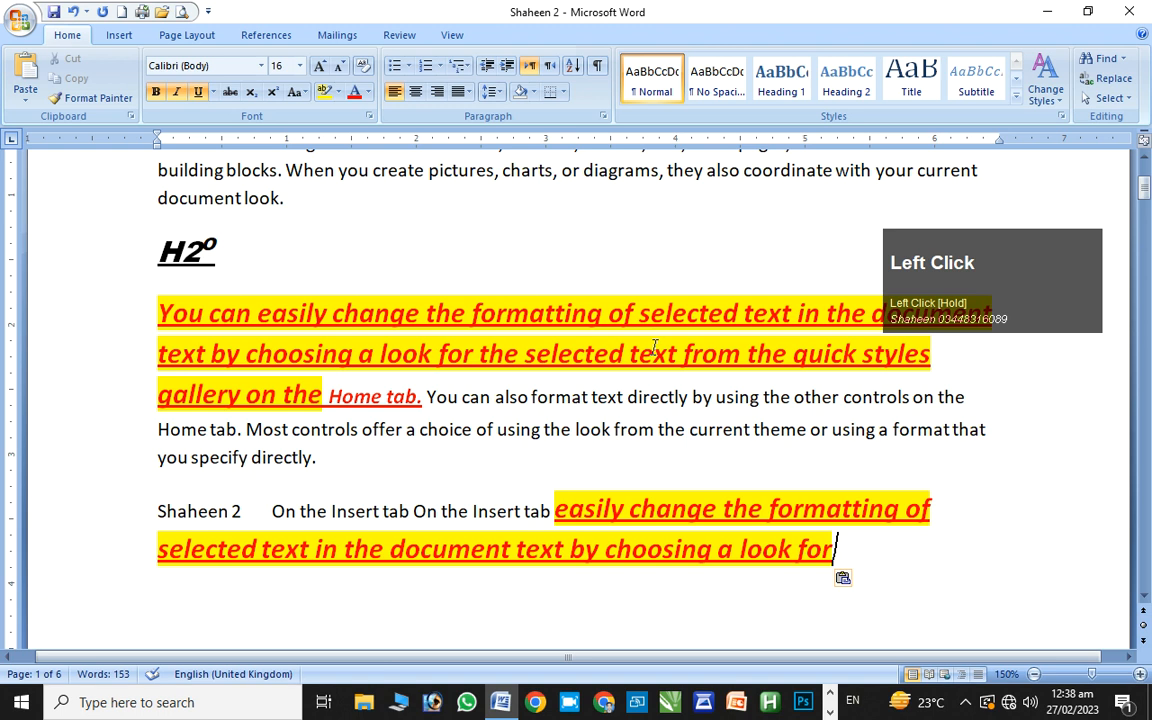
pyautogui.click(302, 315)
# Copy the big paragraph's formatting onto 'building blocks…document look' and 'can also…look from'
pyautogui.hotkey('ctrl', 'shift', 'c')
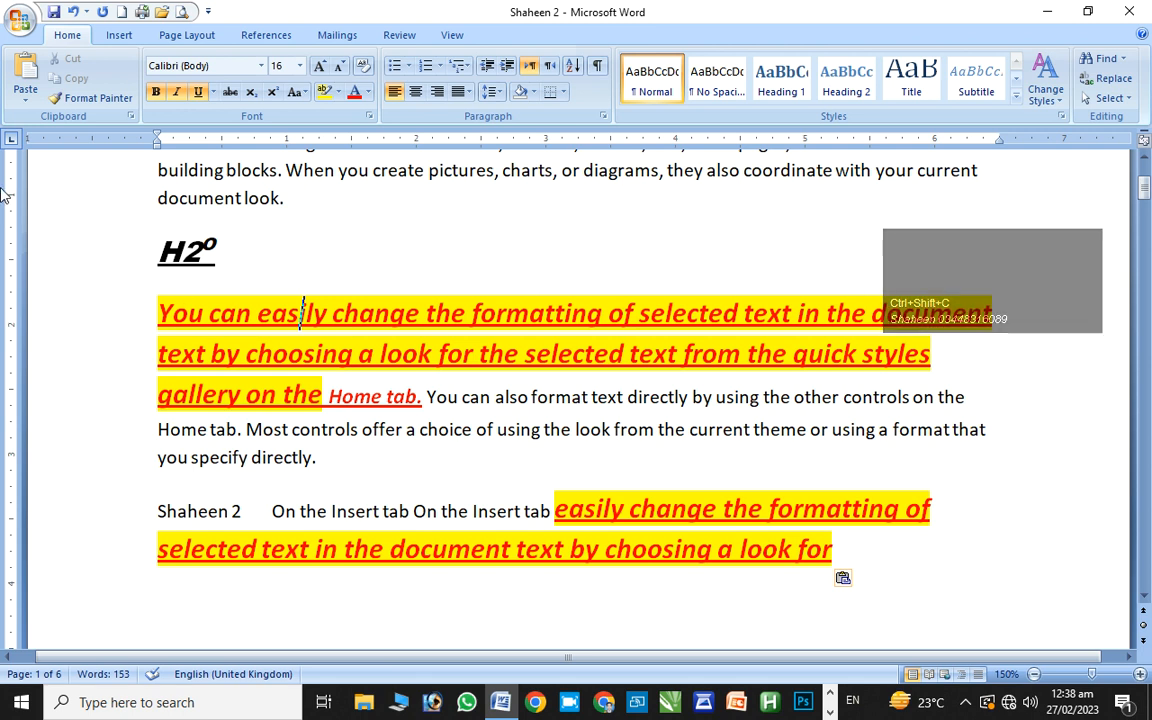
pyautogui.moveTo(156, 162); pyautogui.dragTo(258, 200)
pyautogui.hotkey('ctrl', 'shift', 'v')
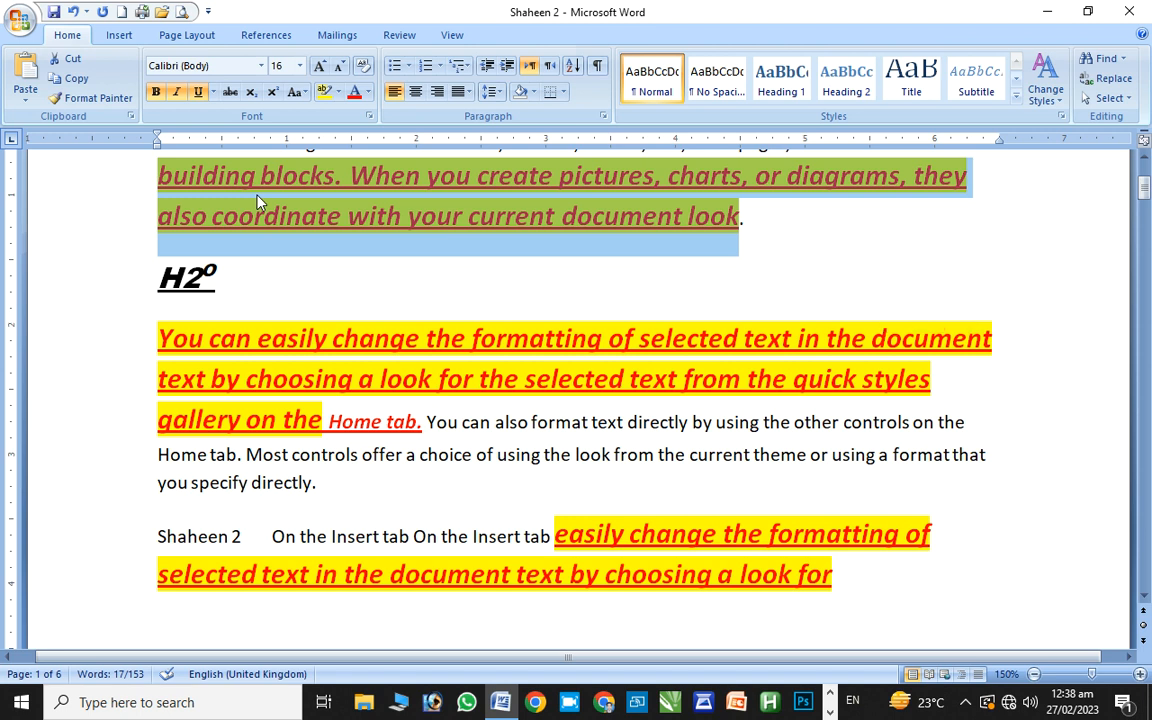
pyautogui.moveTo(487, 428); pyautogui.dragTo(632, 462)
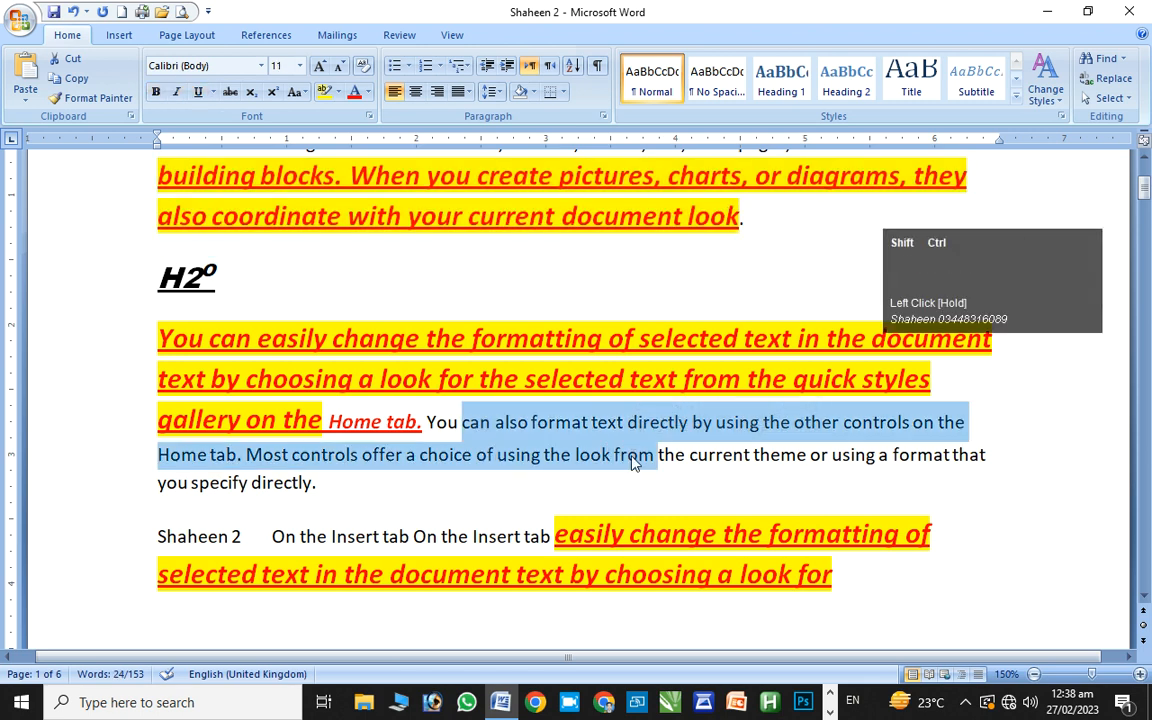
pyautogui.hotkey('ctrl', 'shift', 'v')
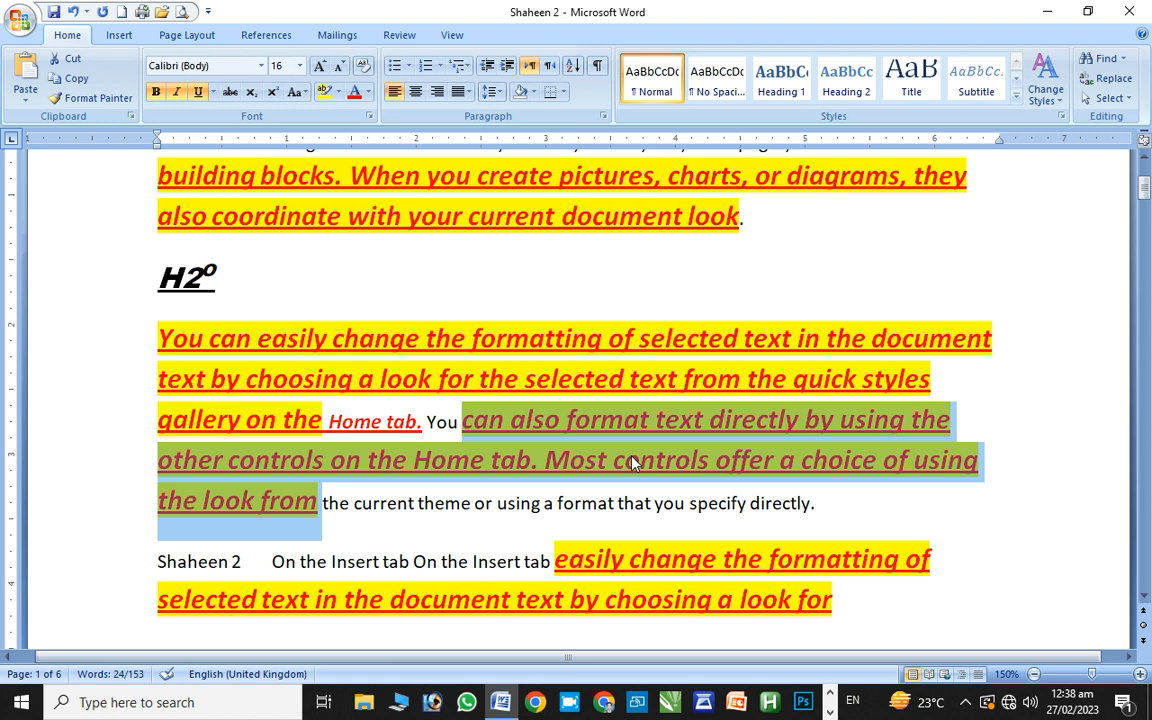
# Select the whole document and clear all its character formatting
pyautogui.click(131, 116)
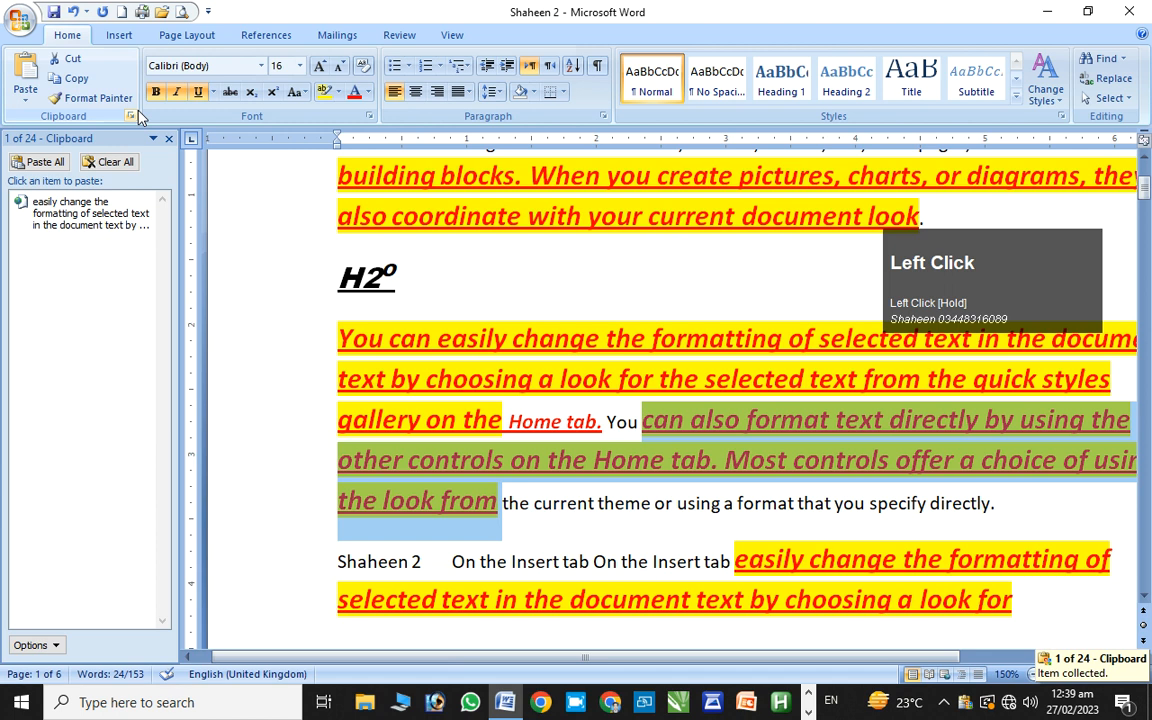
pyautogui.click(168, 139)
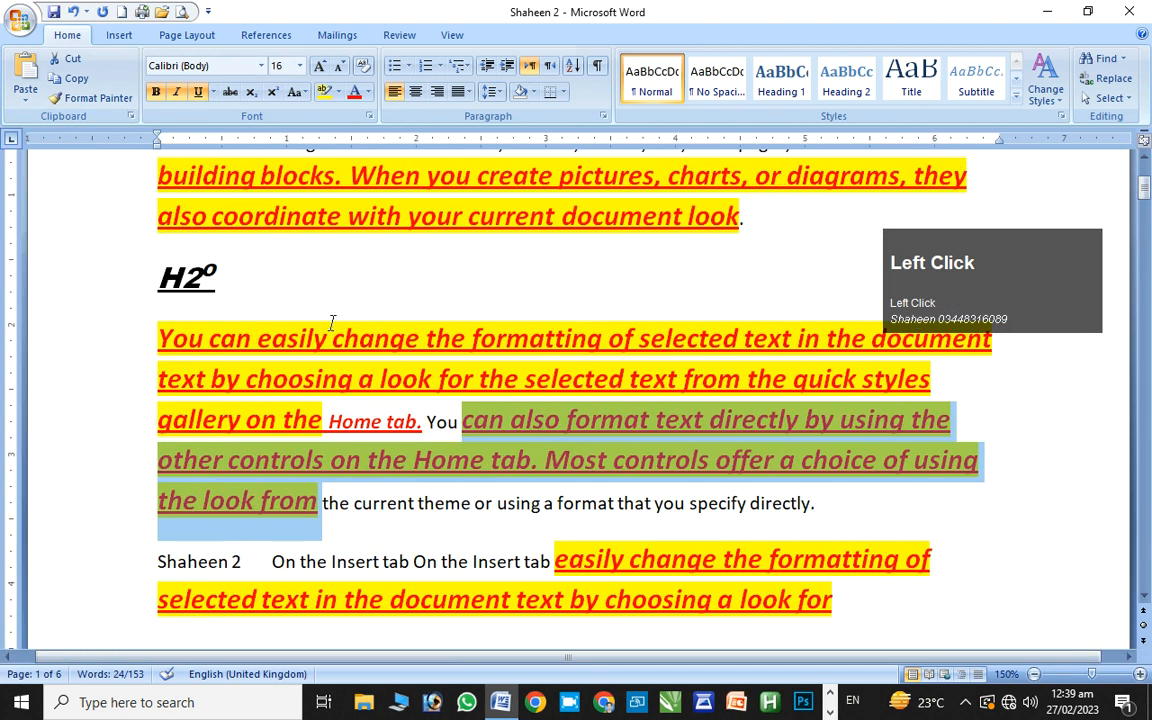
pyautogui.hotkey('ctrl', 'a')
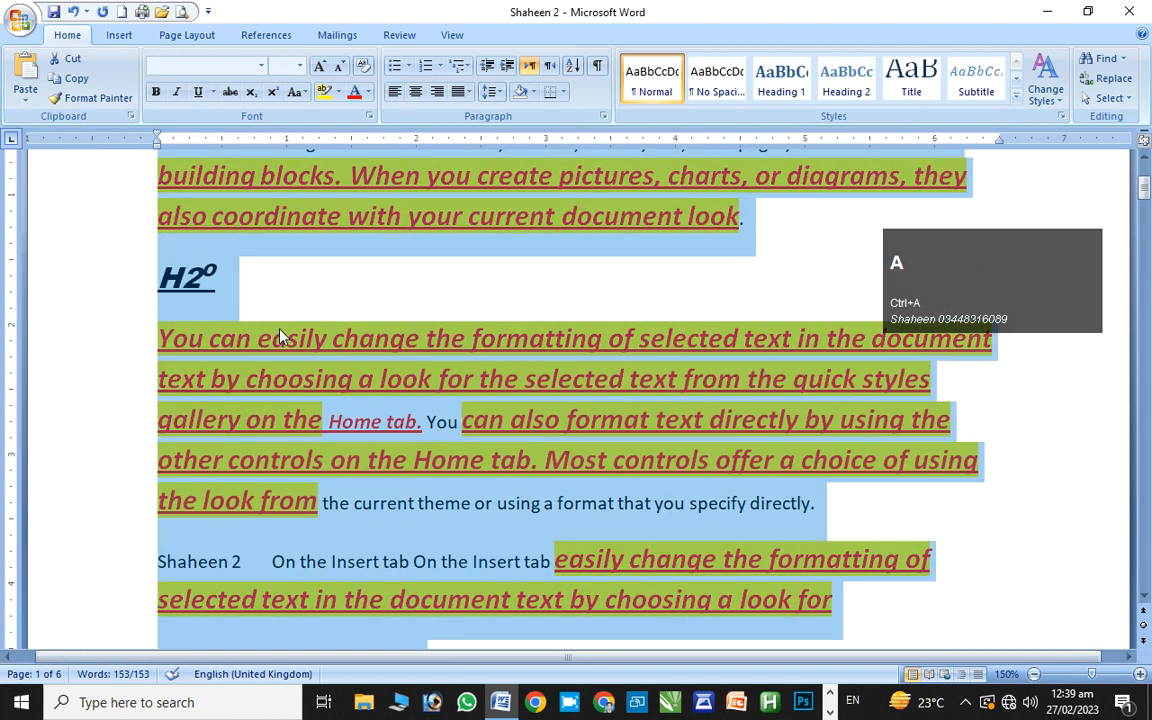
pyautogui.hotkey('ctrl', 'space')
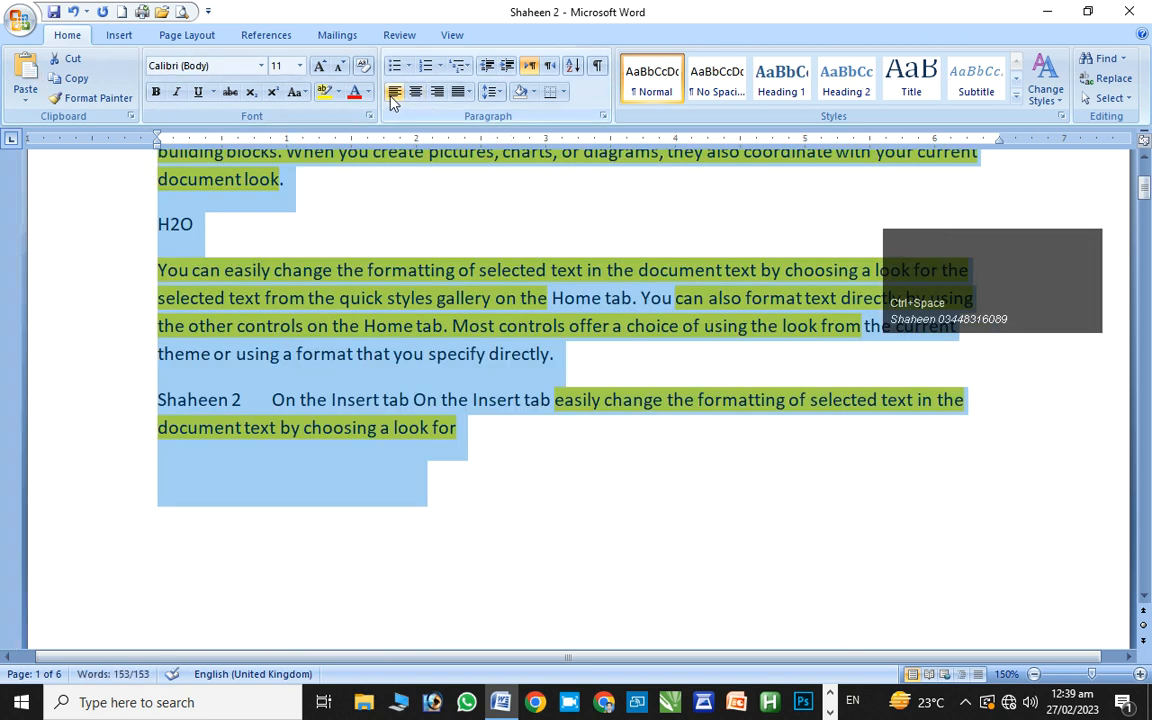
# Set Text Highlight Color to No Color for the entire document
pyautogui.click(338, 92)
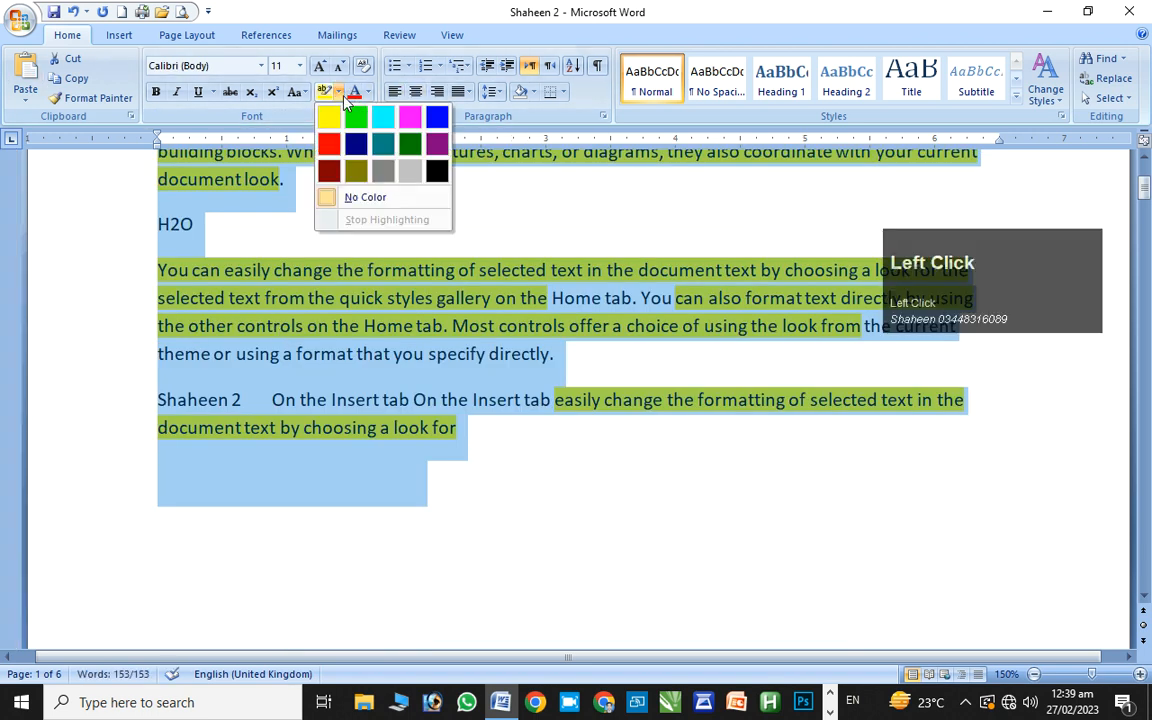
pyautogui.click(349, 199)
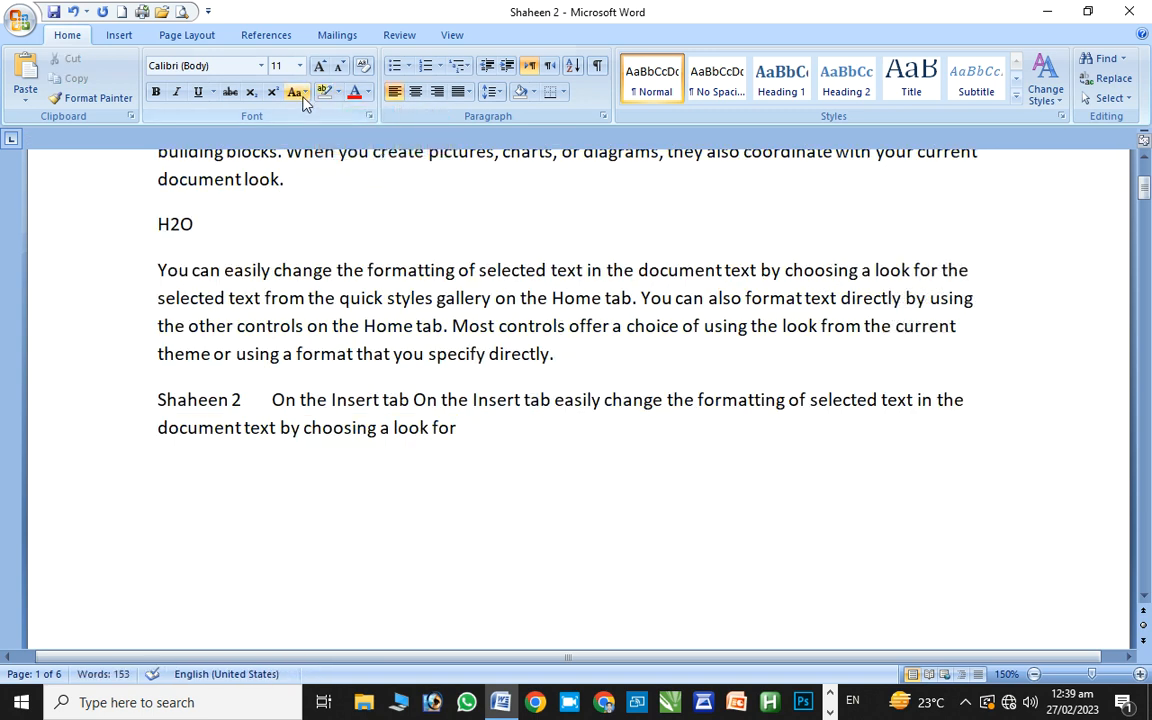
pyautogui.click(339, 92)
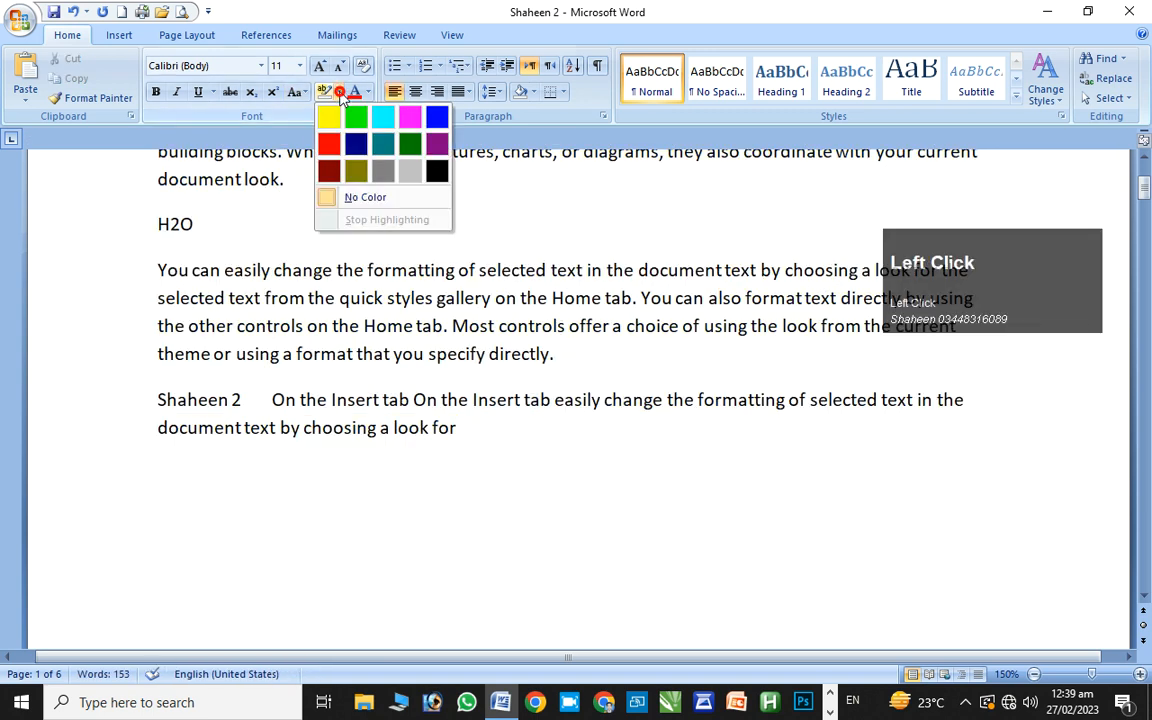
pyautogui.click(348, 200)
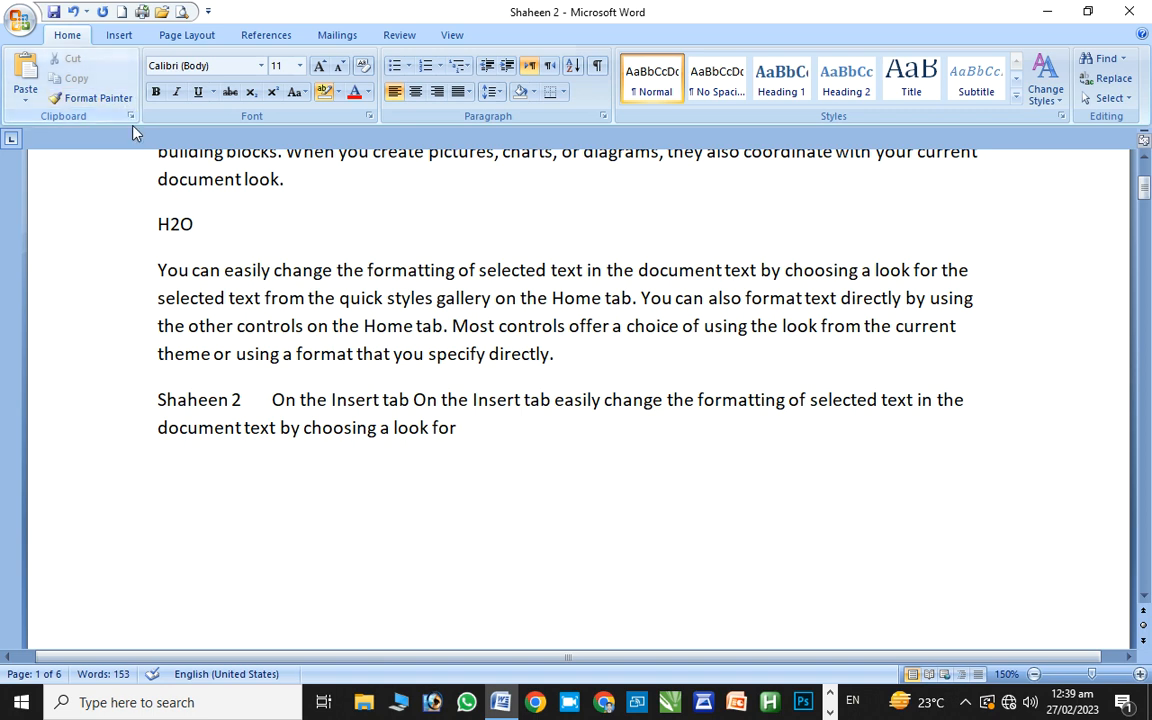
# Copy 'You can easily…selected text from the' and place the caret after 'look for'
pyautogui.moveTo(152, 268); pyautogui.dragTo(272, 323)
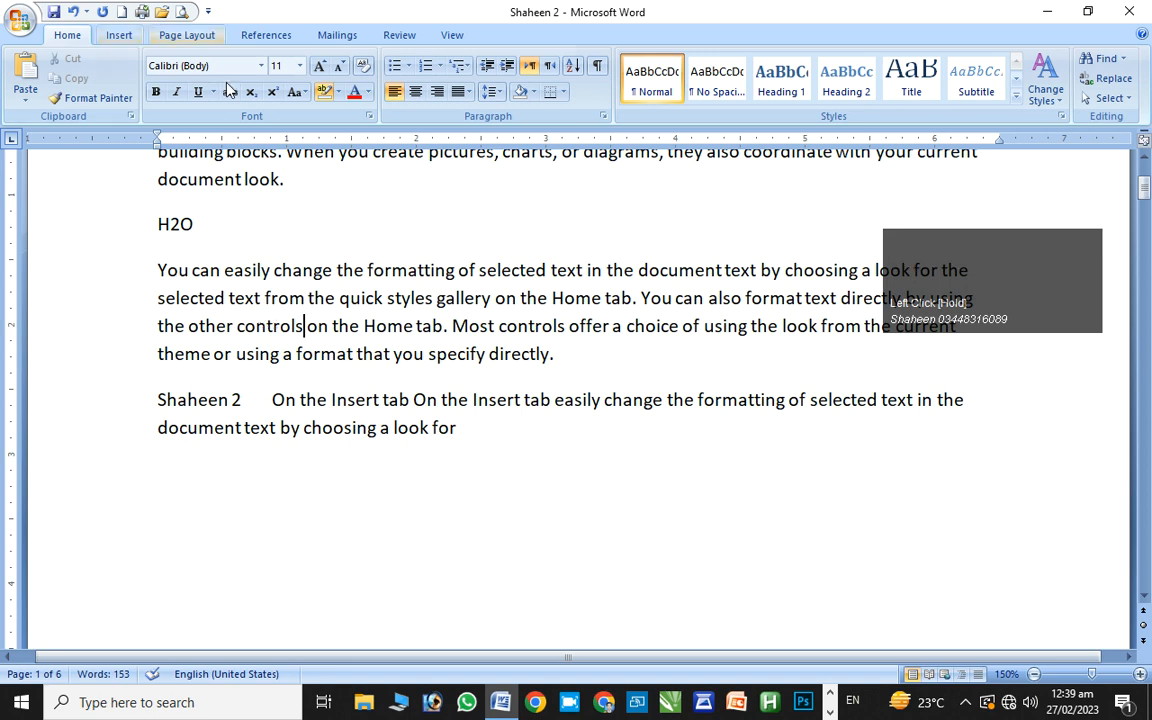
pyautogui.click(171, 107)
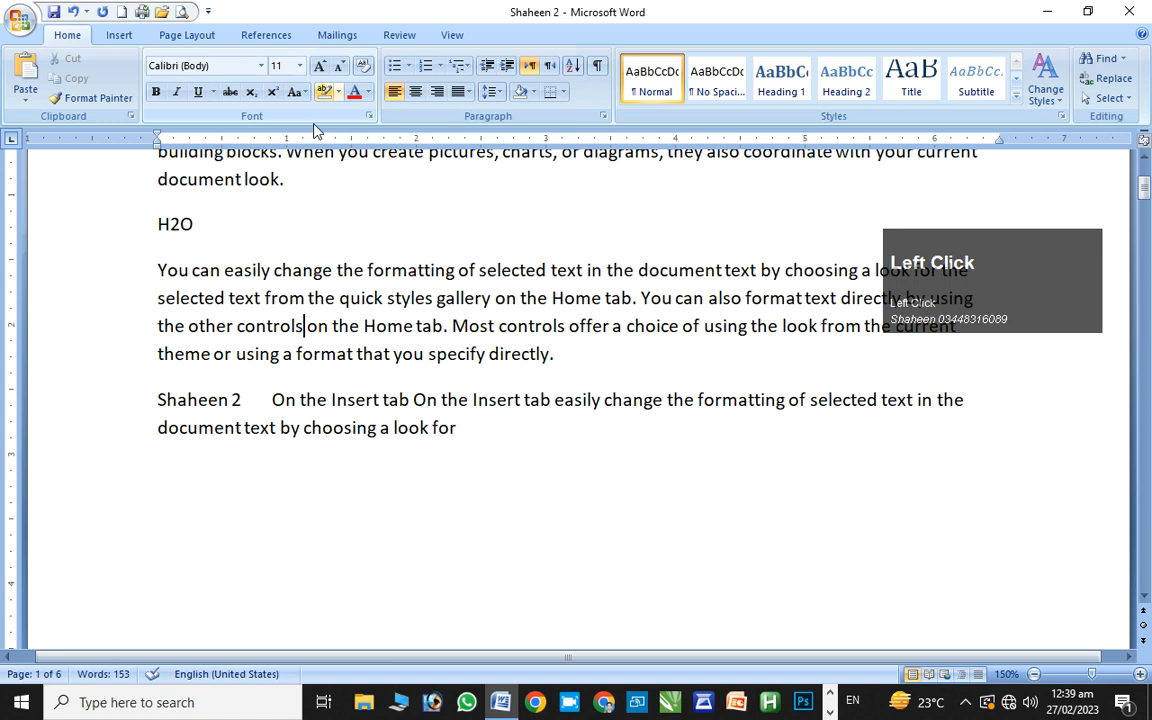
pyautogui.moveTo(158, 264); pyautogui.dragTo(334, 311)
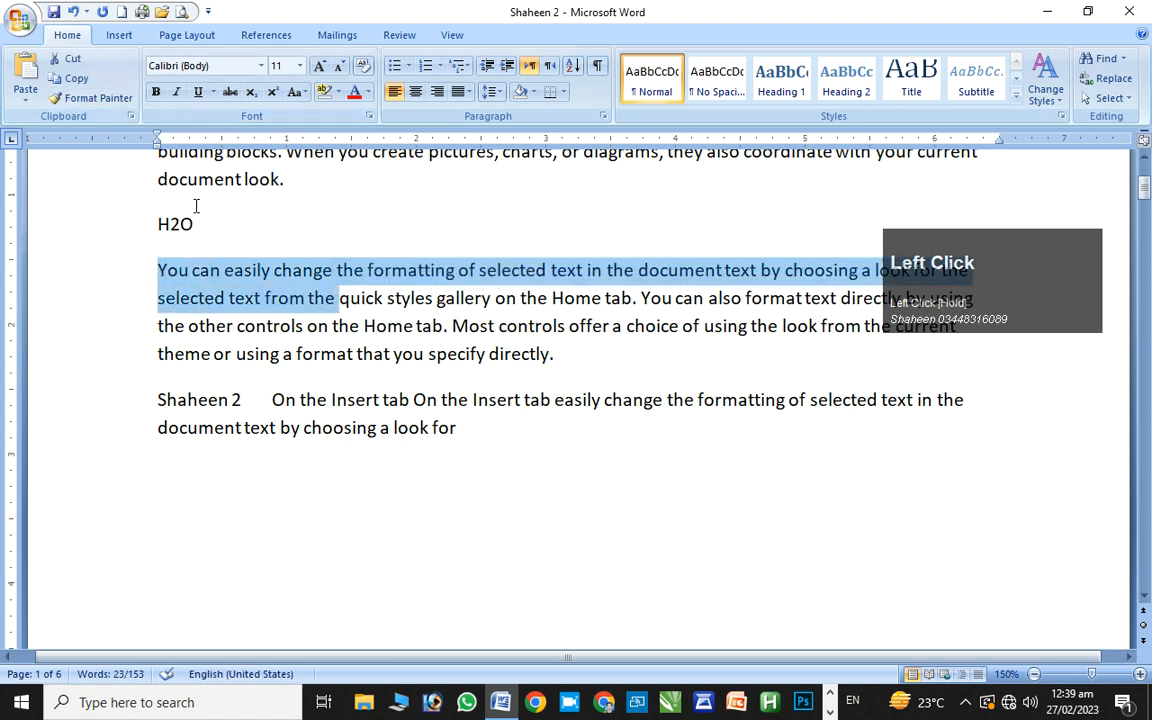
pyautogui.hotkey('ctrl', 'c')
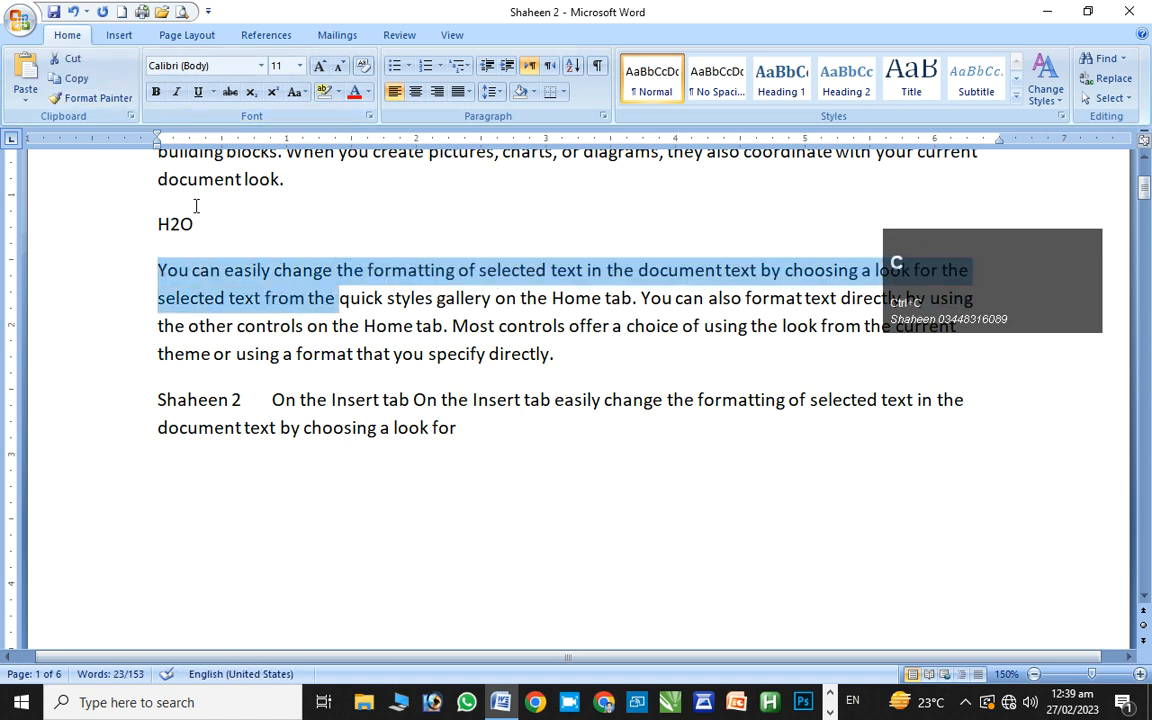
pyautogui.click(315, 453)
pyautogui.click(462, 428)
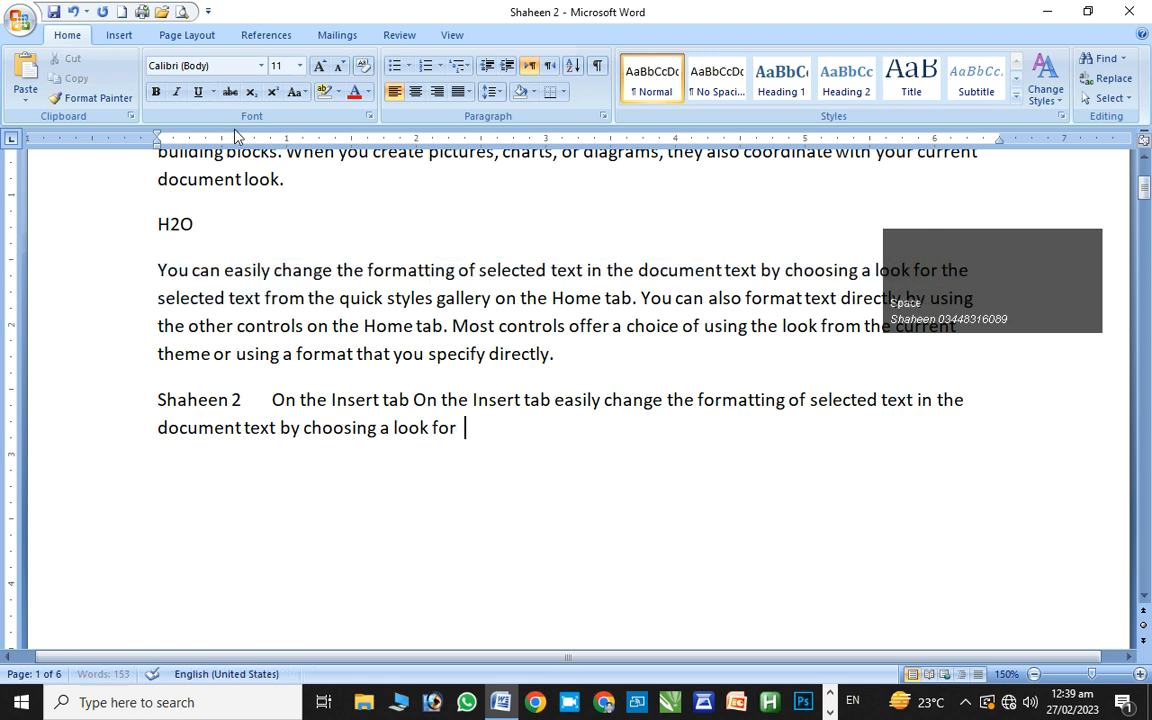
# Paste the collected sentence repeatedly from the Clipboard pane at the caret
pyautogui.click(130, 116)
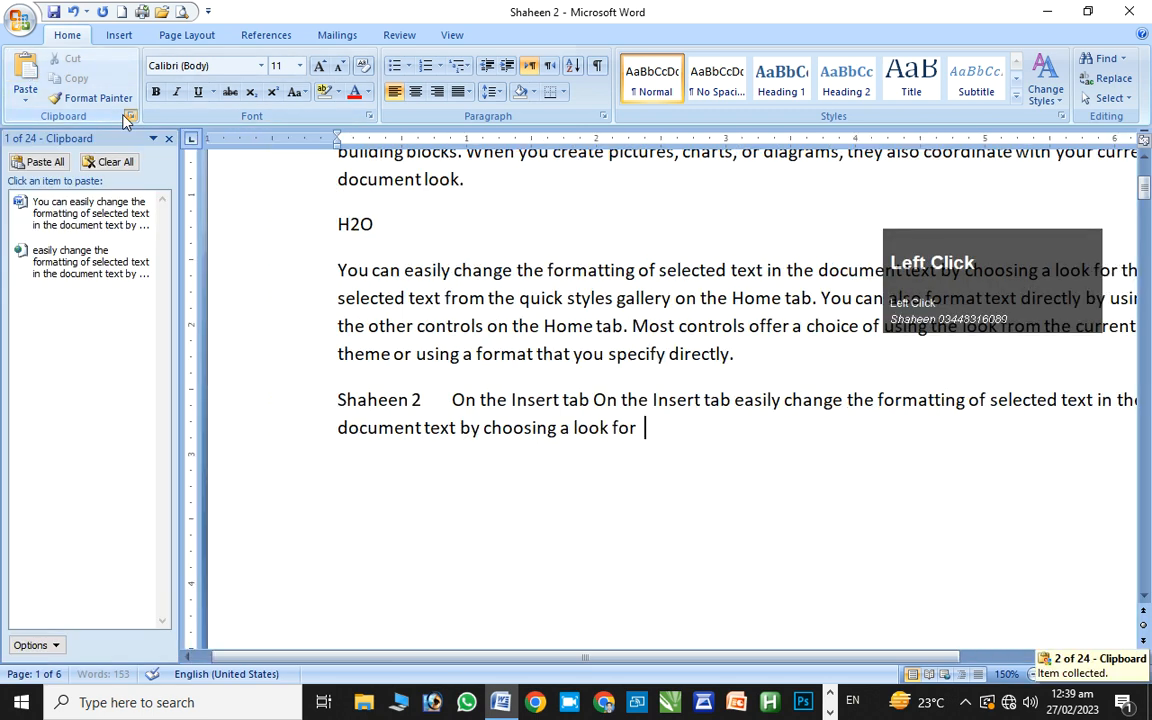
pyautogui.click(96, 226)
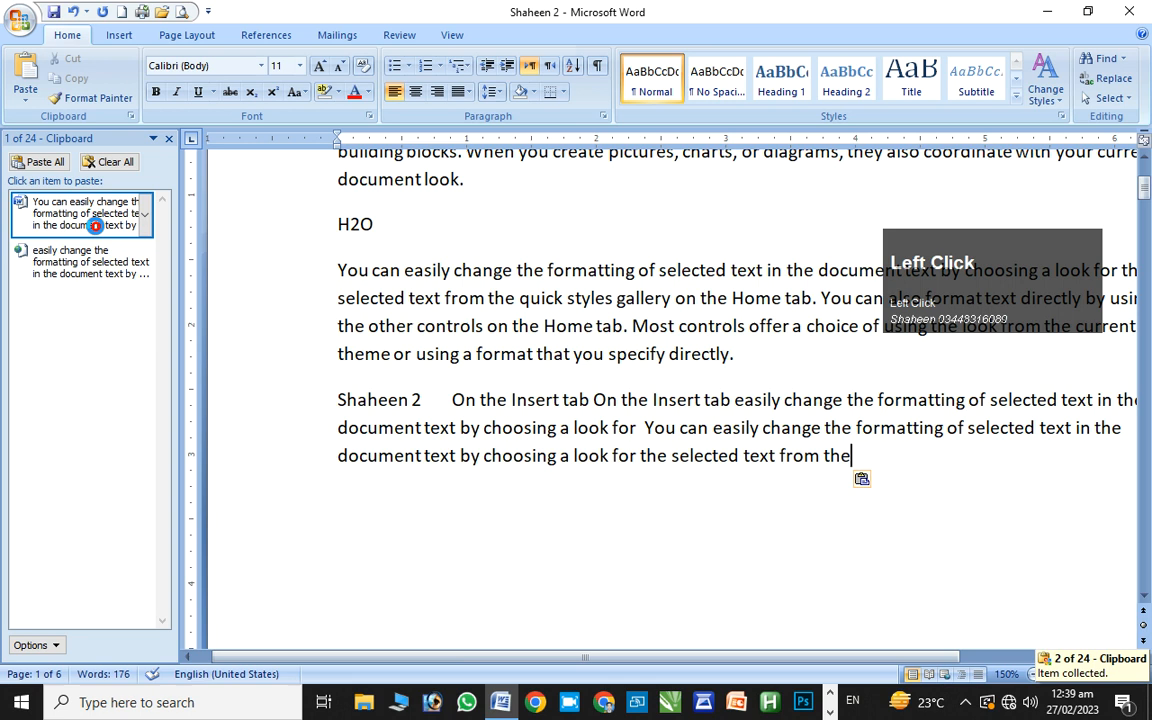
pyautogui.click(96, 226)
pyautogui.click(96, 226)
pyautogui.click(96, 226)
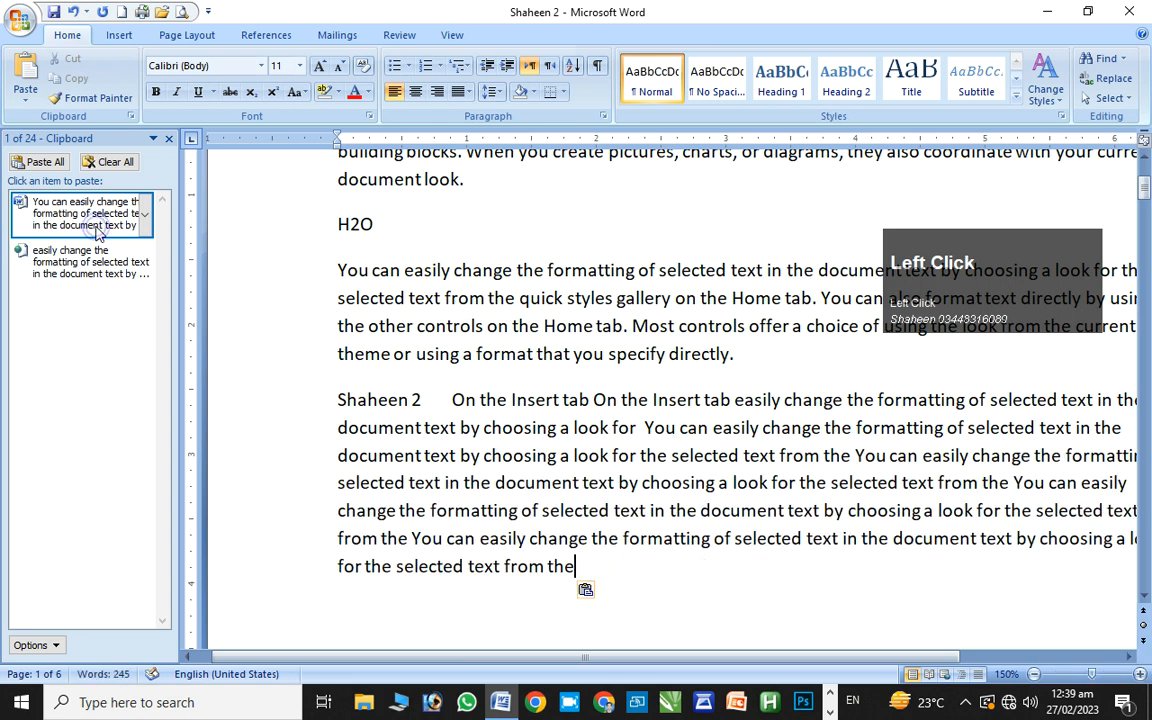
pyautogui.click(96, 226)
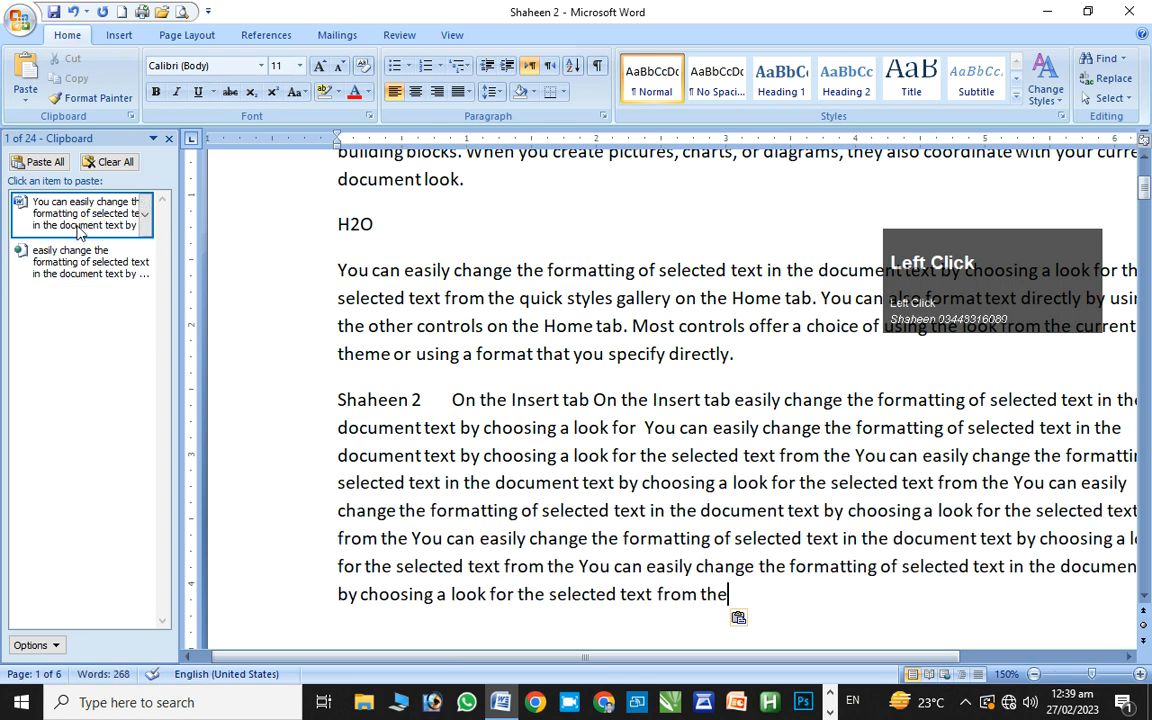
pyautogui.click(77, 225)
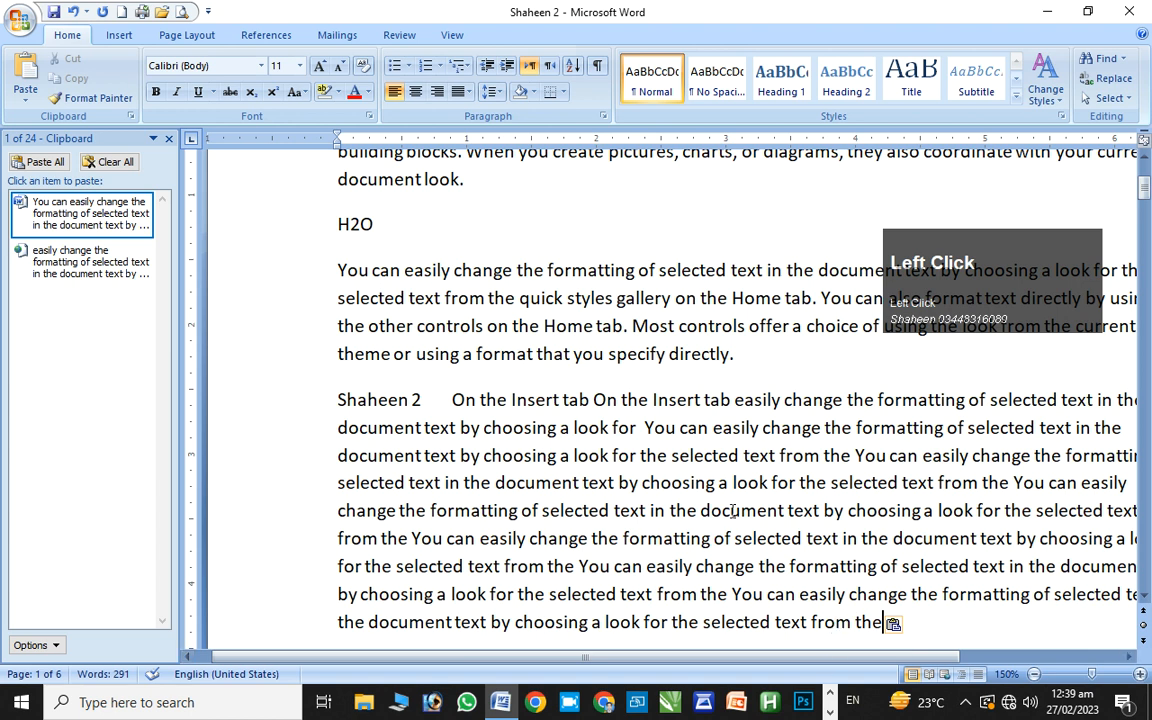
pyautogui.click(169, 147)
# Cut the H2O heading, paste it on a new last line, Clear All the clipboard, and undo the paste
pyautogui.moveTo(370, 226); pyautogui.dragTo(309, 231)
pyautogui.click(75, 61)
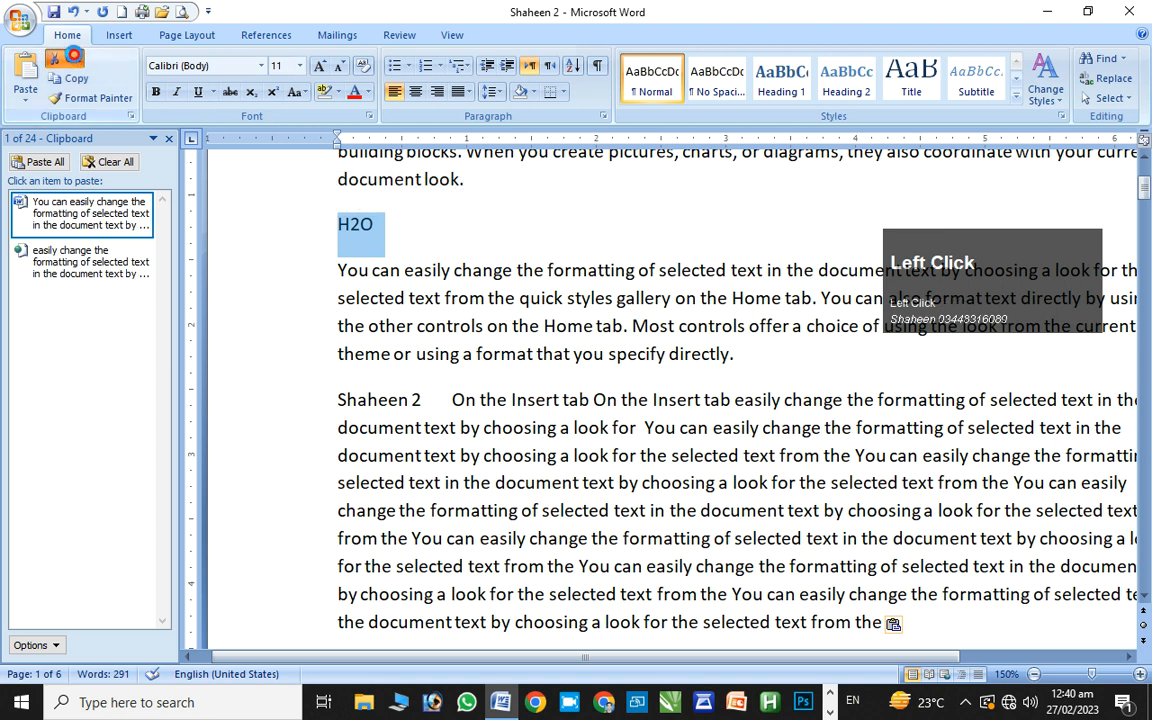
pyautogui.click(905, 599)
pyautogui.press('Return')
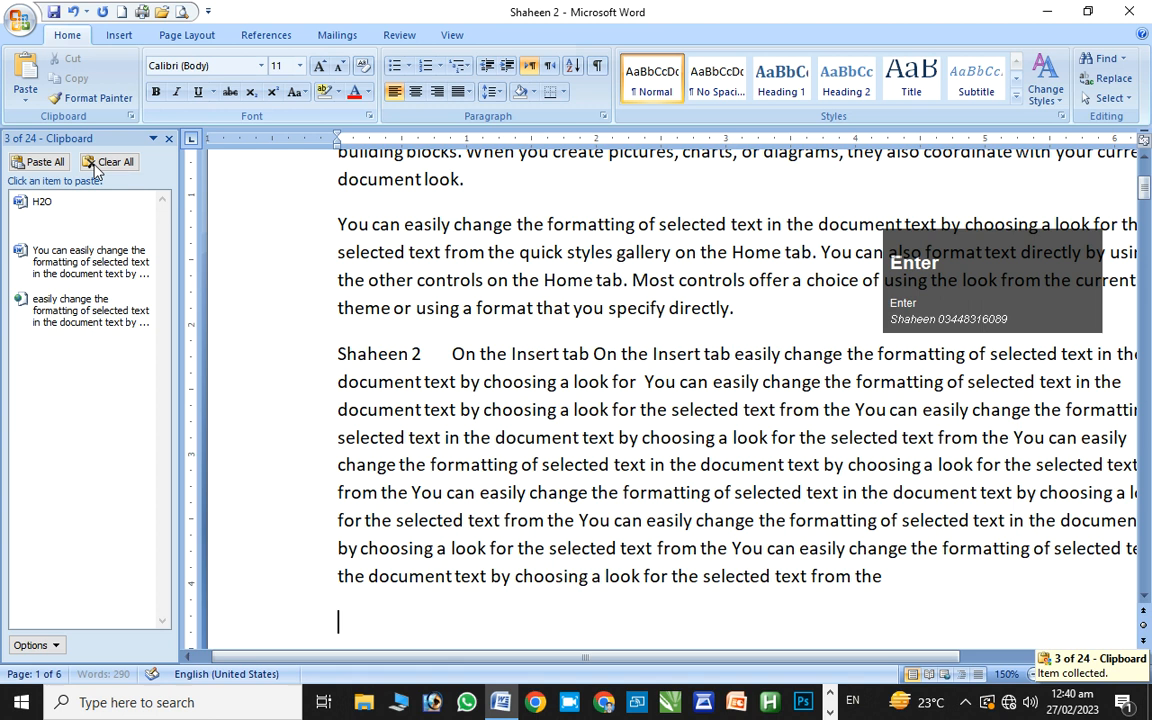
pyautogui.click(80, 224)
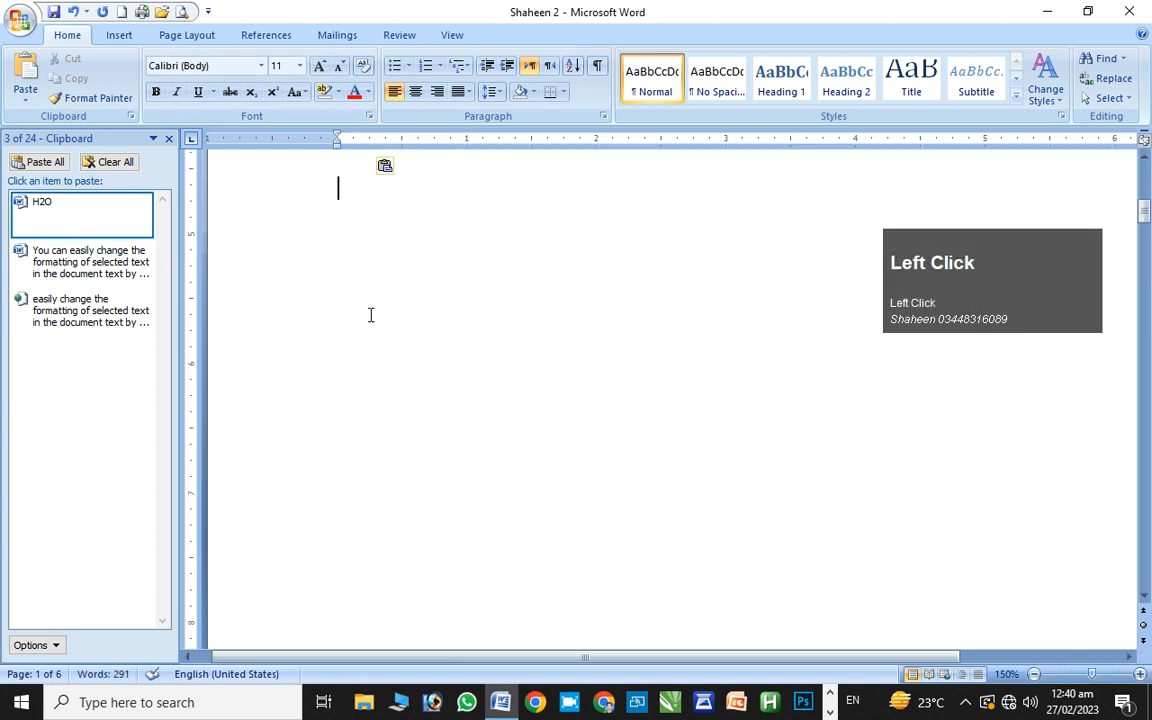
pyautogui.click(120, 172)
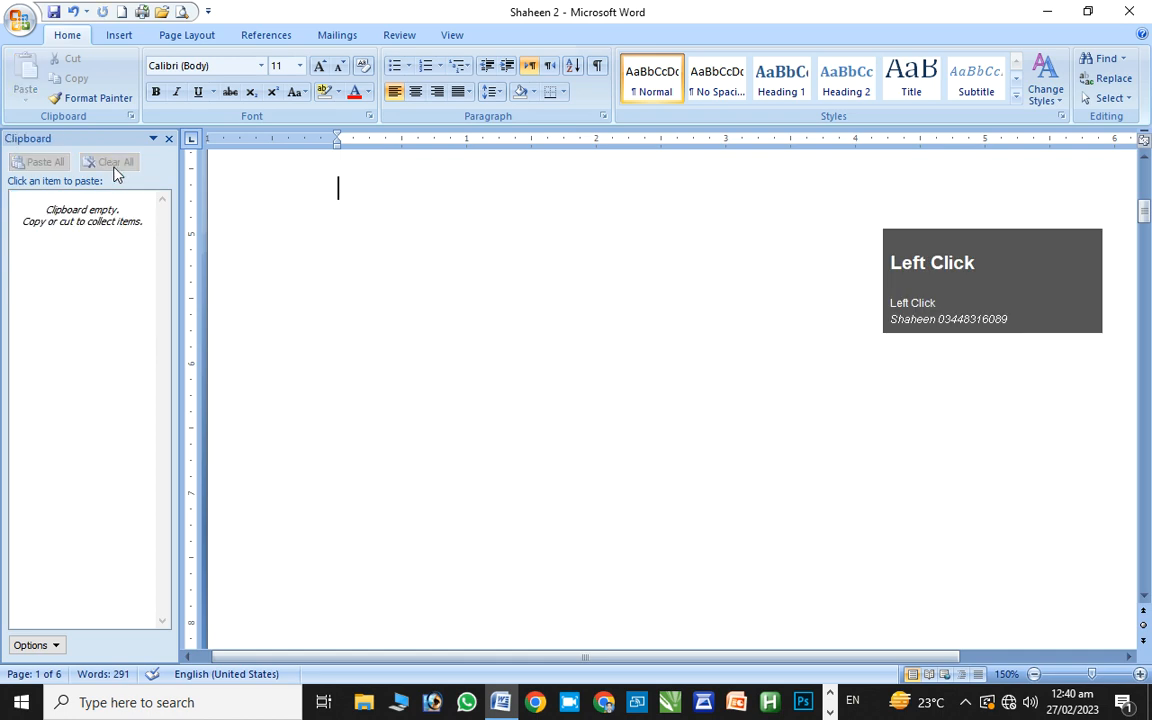
pyautogui.hotkey('ctrl', 'z')
pyautogui.hotkey('ctrl', 'z')
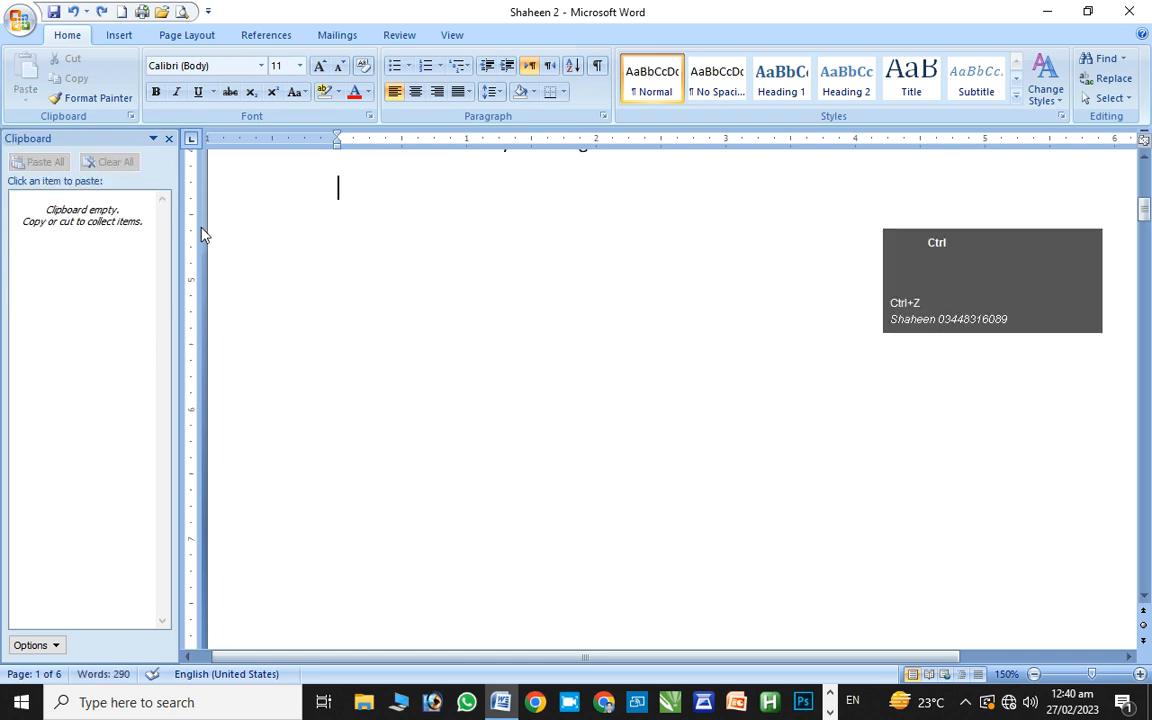
# Undo once more, copy 'choosing…selected' and cut 'text from the' into the clipboard collection
pyautogui.hotkey('ctrl', 'z')
pyautogui.moveTo(391, 162); pyautogui.dragTo(713, 210)
pyautogui.hotkey('ctrl', 'c')
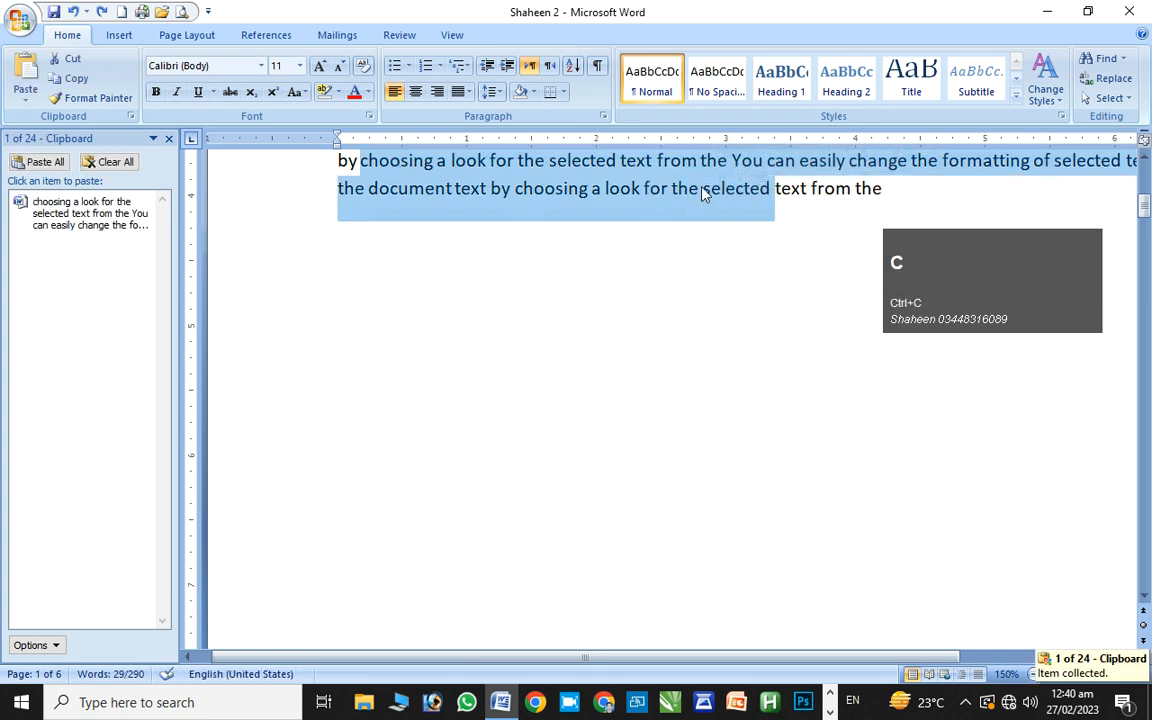
pyautogui.click(820, 190)
pyautogui.moveTo(797, 188); pyautogui.dragTo(887, 206)
pyautogui.hotkey('ctrl', 'x')
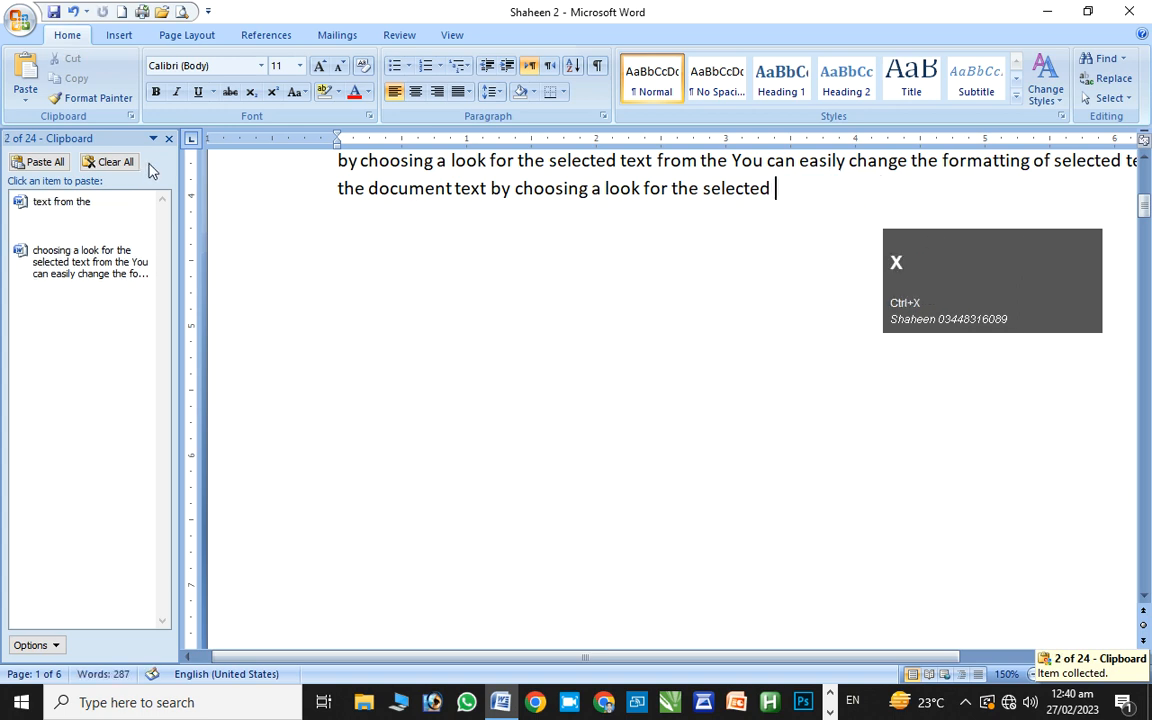
# Paste All collected items on the empty line below at 130% zoom, then close the Clipboard pane
pyautogui.click(571, 403)
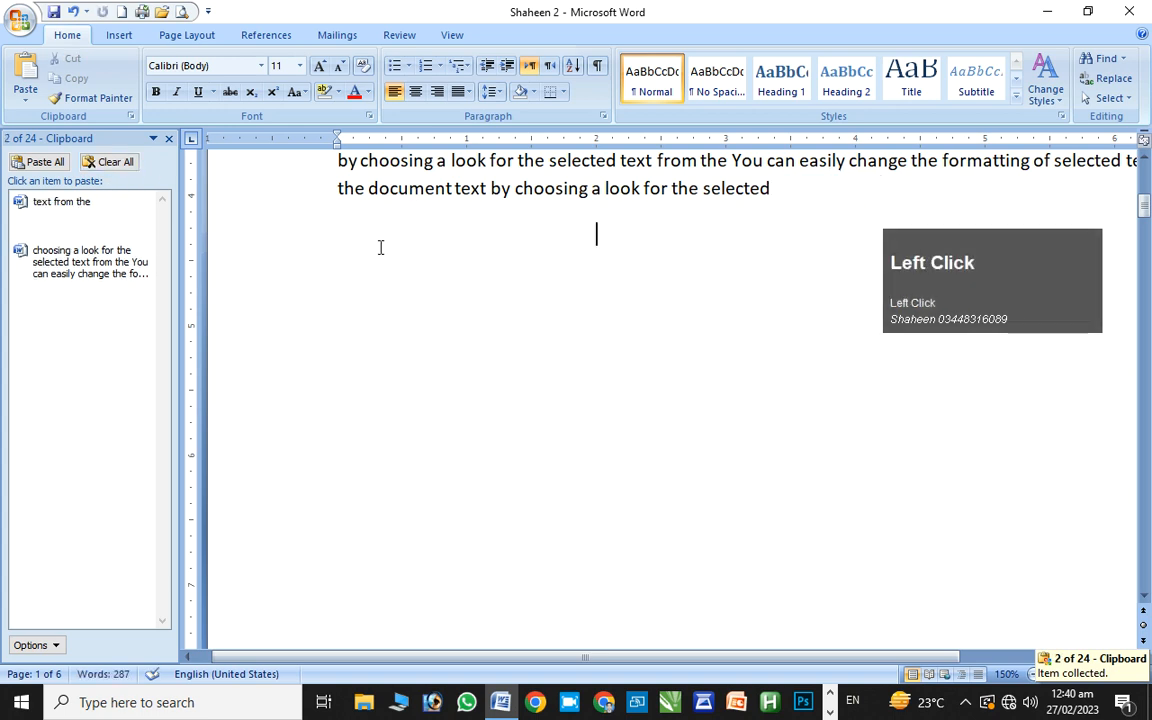
pyautogui.click(40, 162)
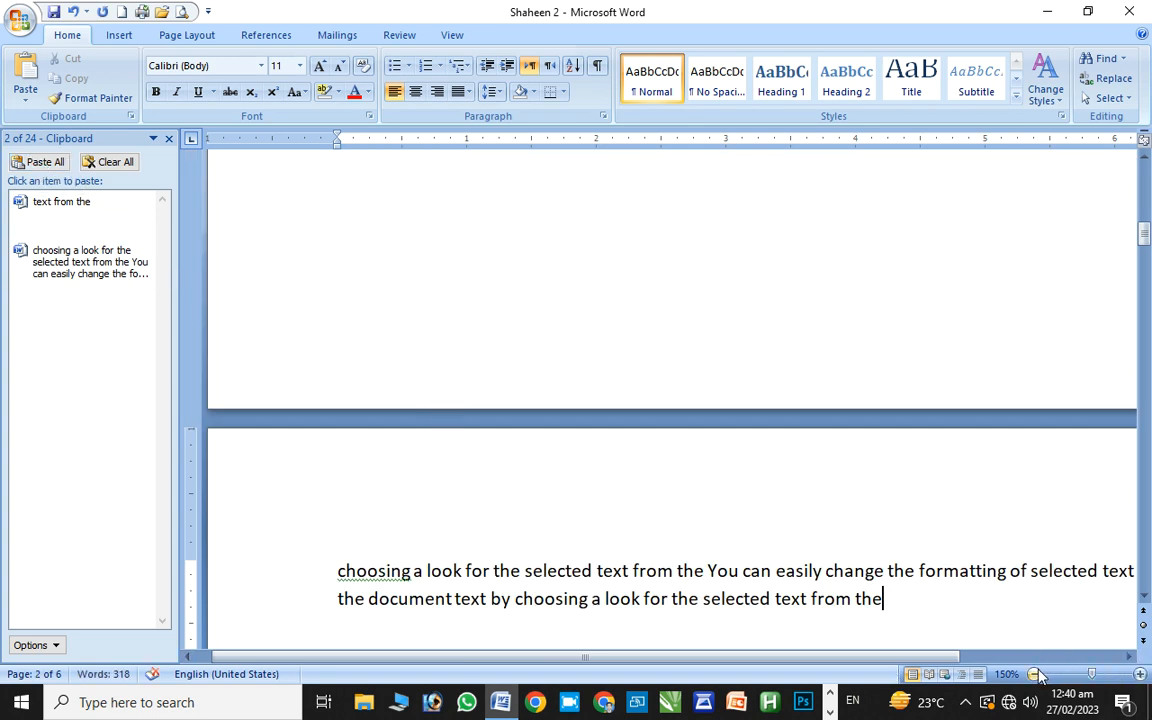
pyautogui.click(1062, 676)
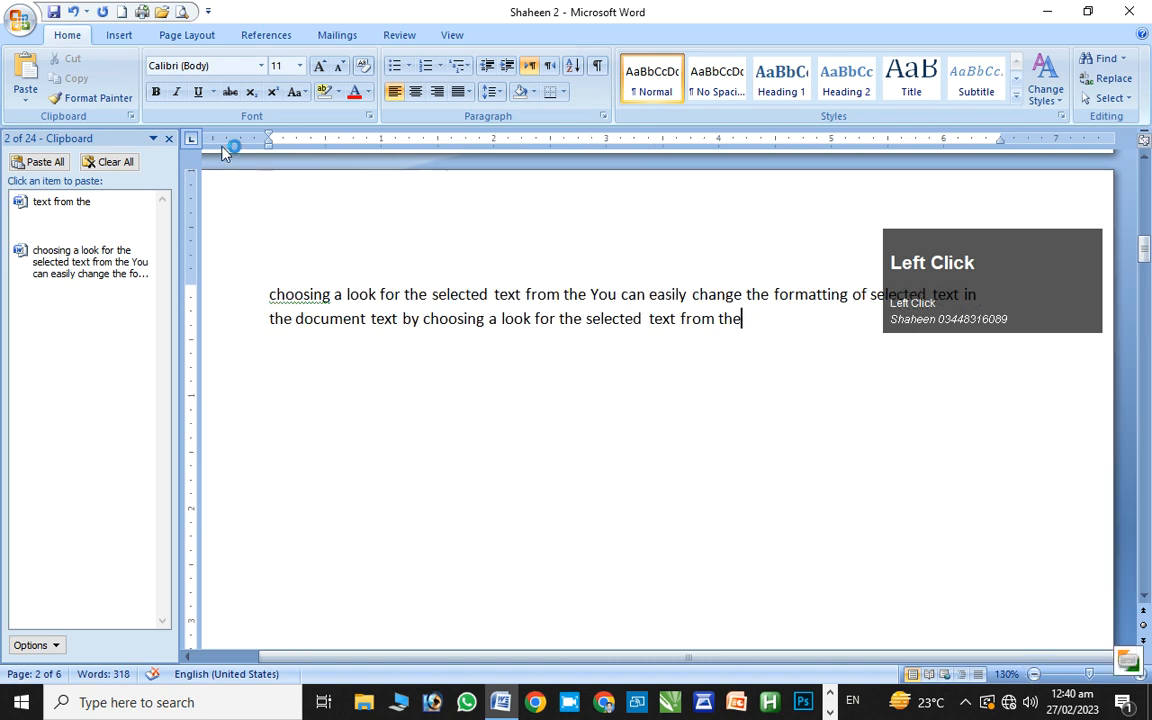
pyautogui.click(168, 139)
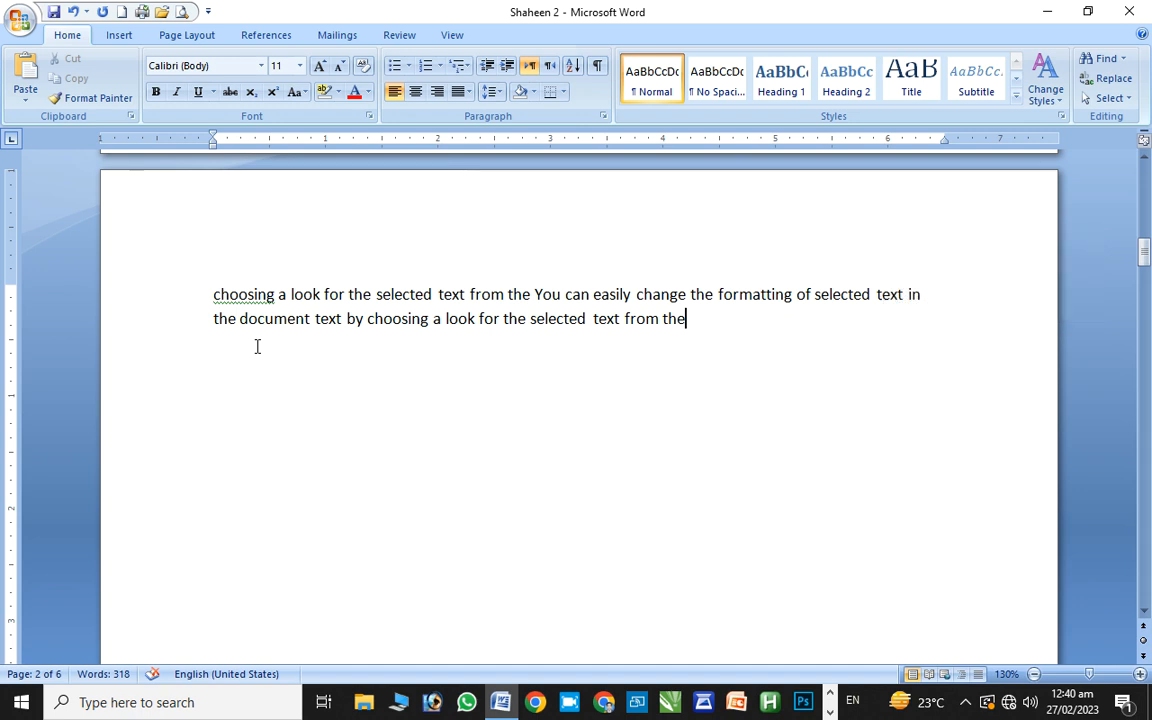
# Copy the pasted paragraph and put the caret on the empty line below
pyautogui.moveTo(212, 294); pyautogui.dragTo(643, 371)
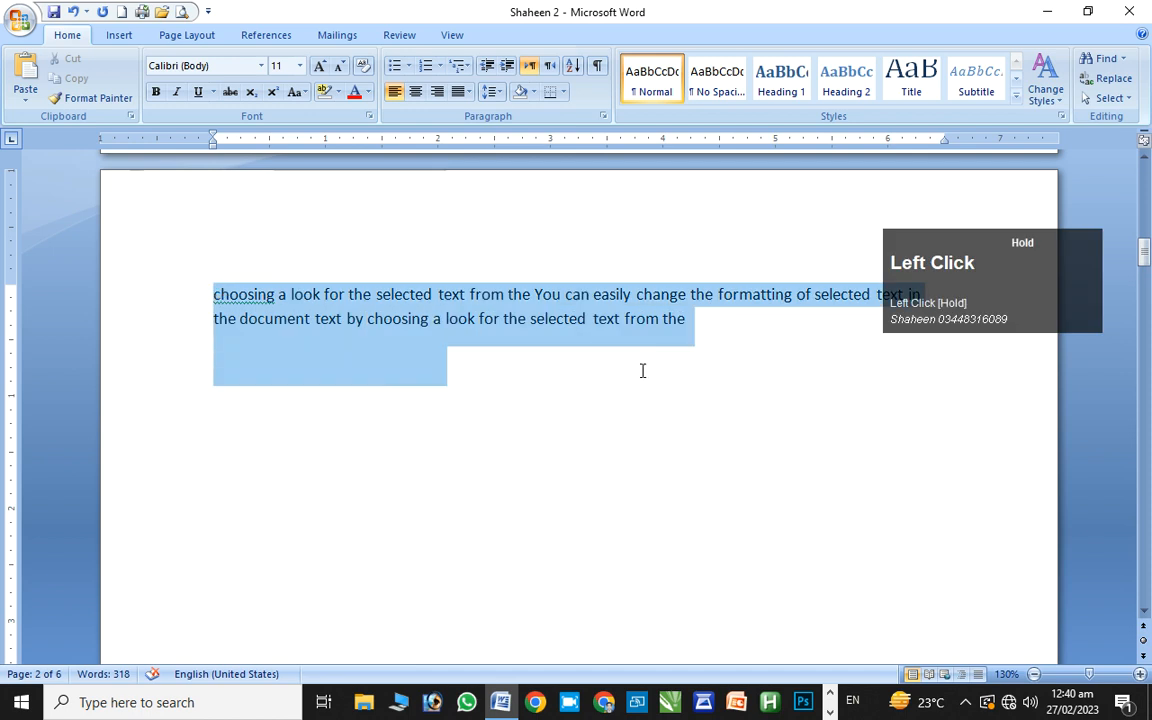
pyautogui.hotkey('ctrl', 'c')
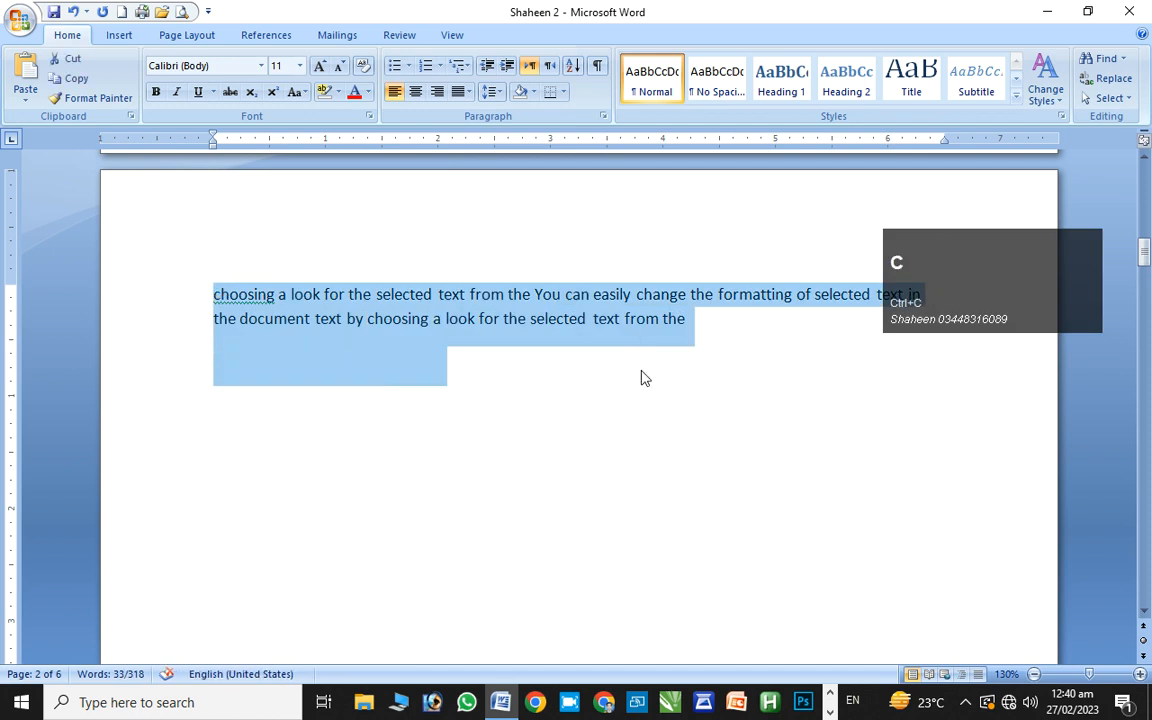
pyautogui.click(564, 395)
# Paste the latest entry from Windows clipboard history (Win+V) and scroll back to the top
pyautogui.press('super+v')
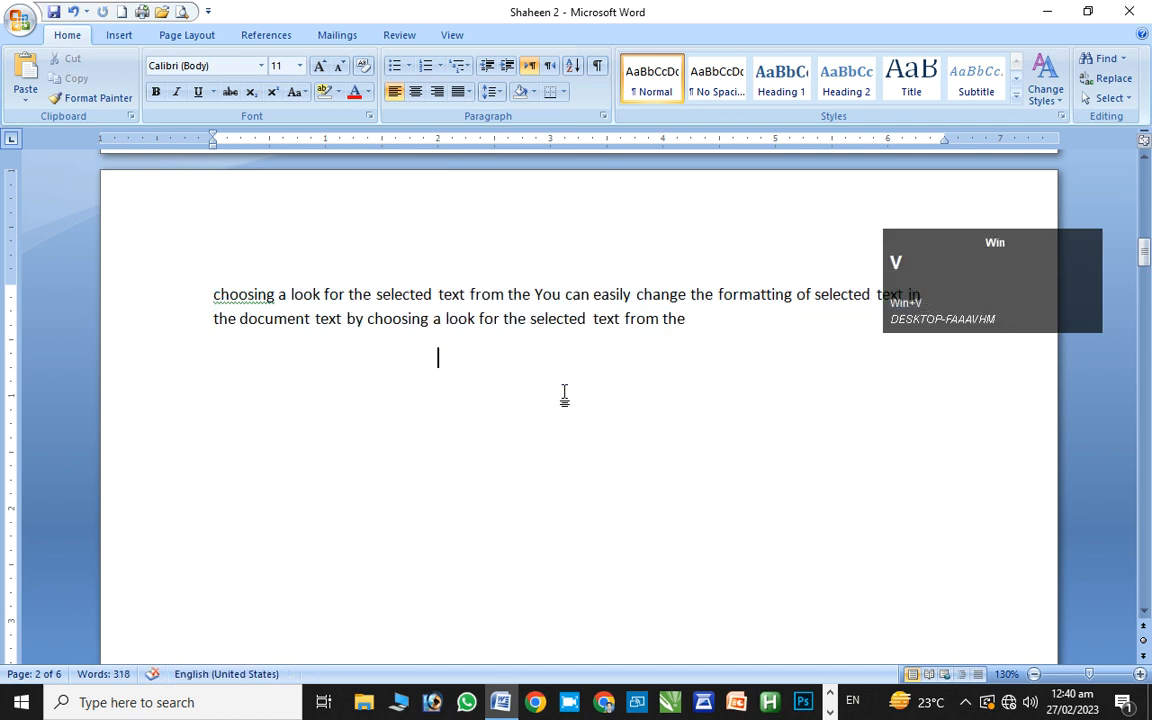
pyautogui.press('super+v')
pyautogui.press('super+v')
pyautogui.press('super+v')
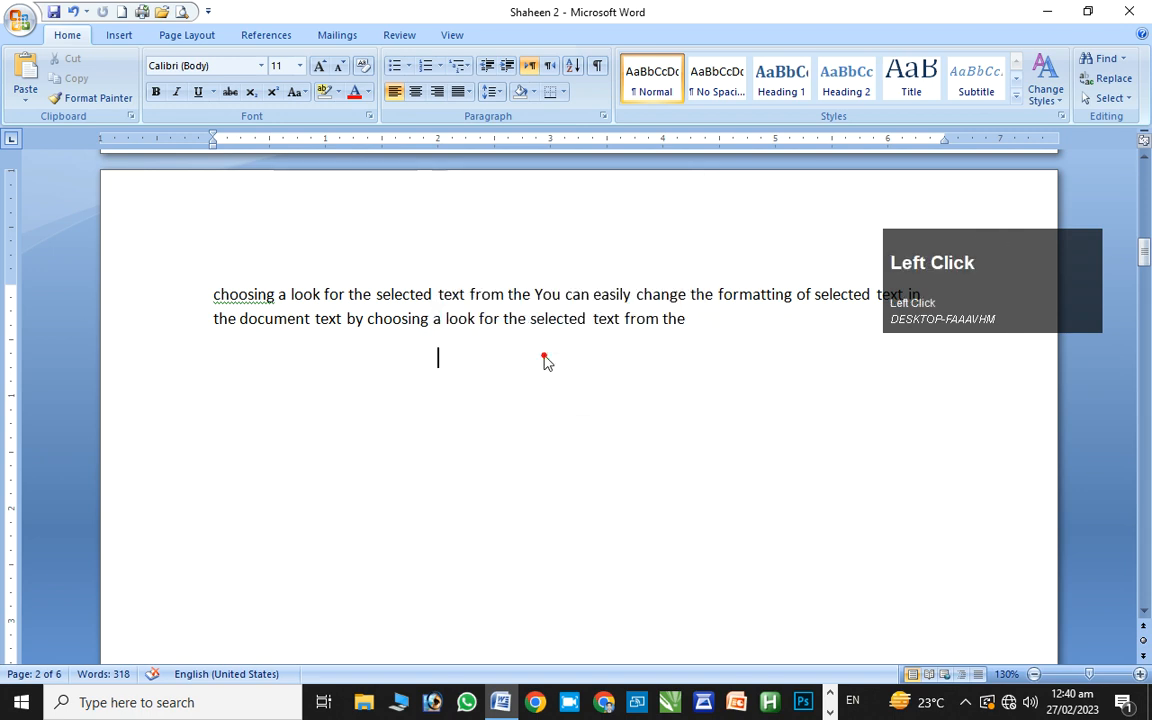
pyautogui.press('super+v')
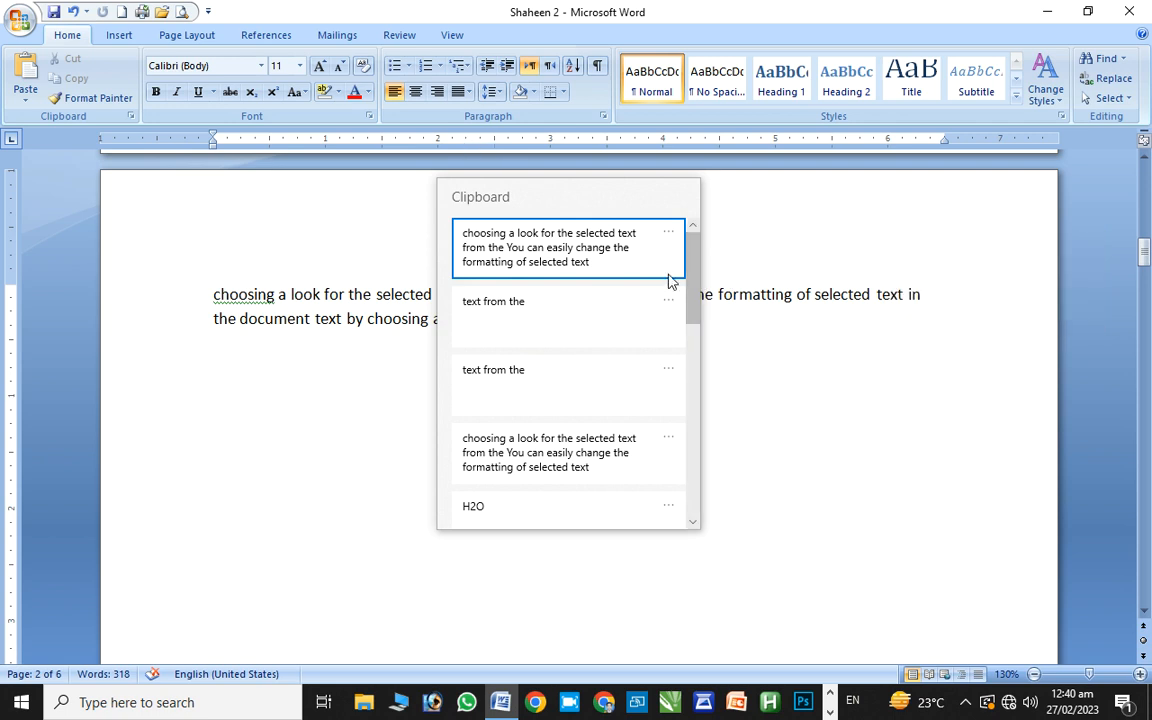
pyautogui.moveTo(688, 287); pyautogui.dragTo(712, 282)
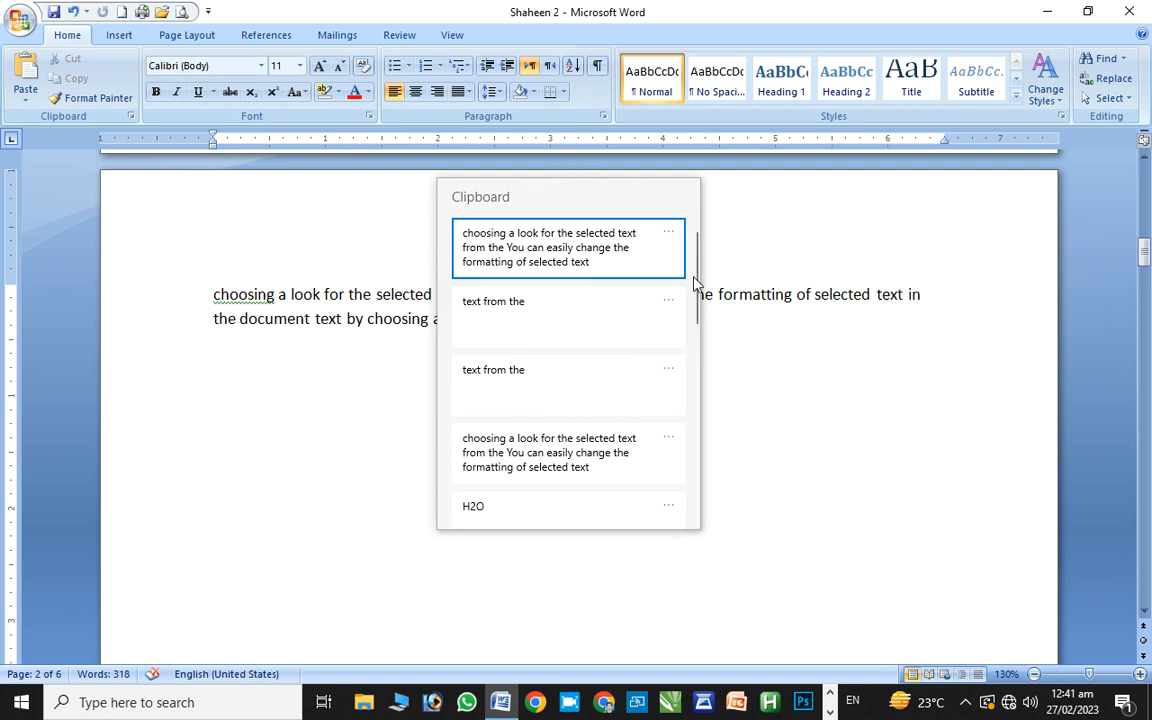
pyautogui.moveTo(695, 287); pyautogui.dragTo(562, 249)
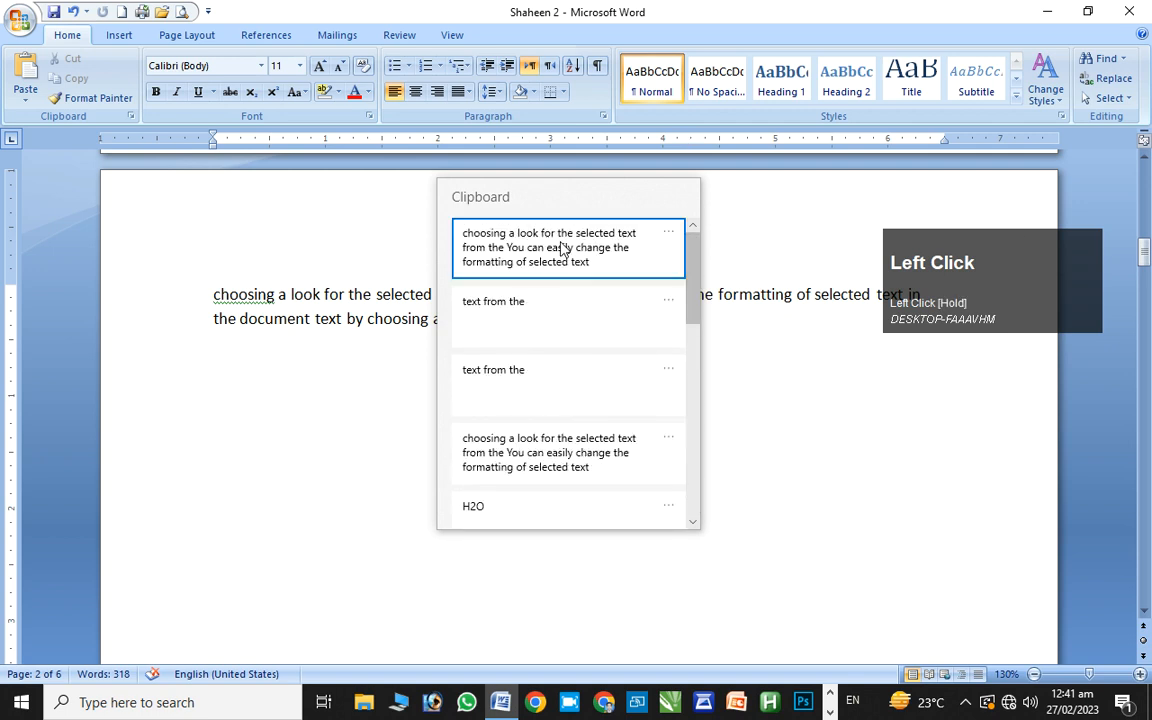
pyautogui.click(562, 249)
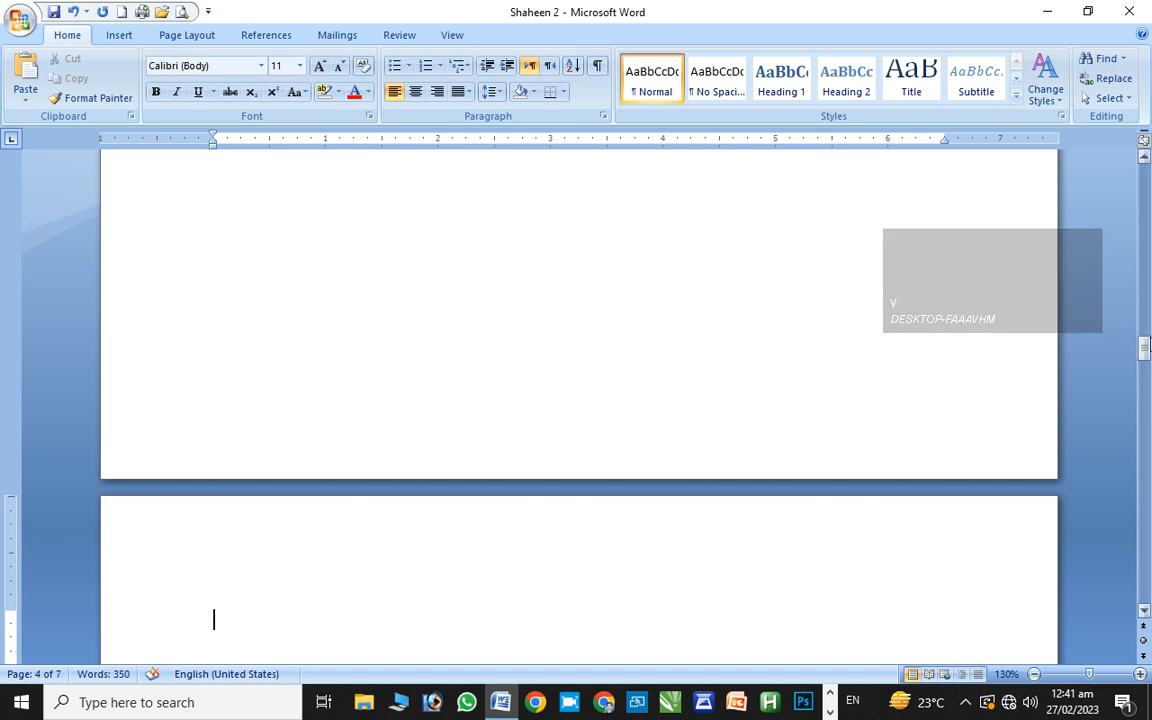
pyautogui.moveTo(1145, 348); pyautogui.dragTo(897, 30)
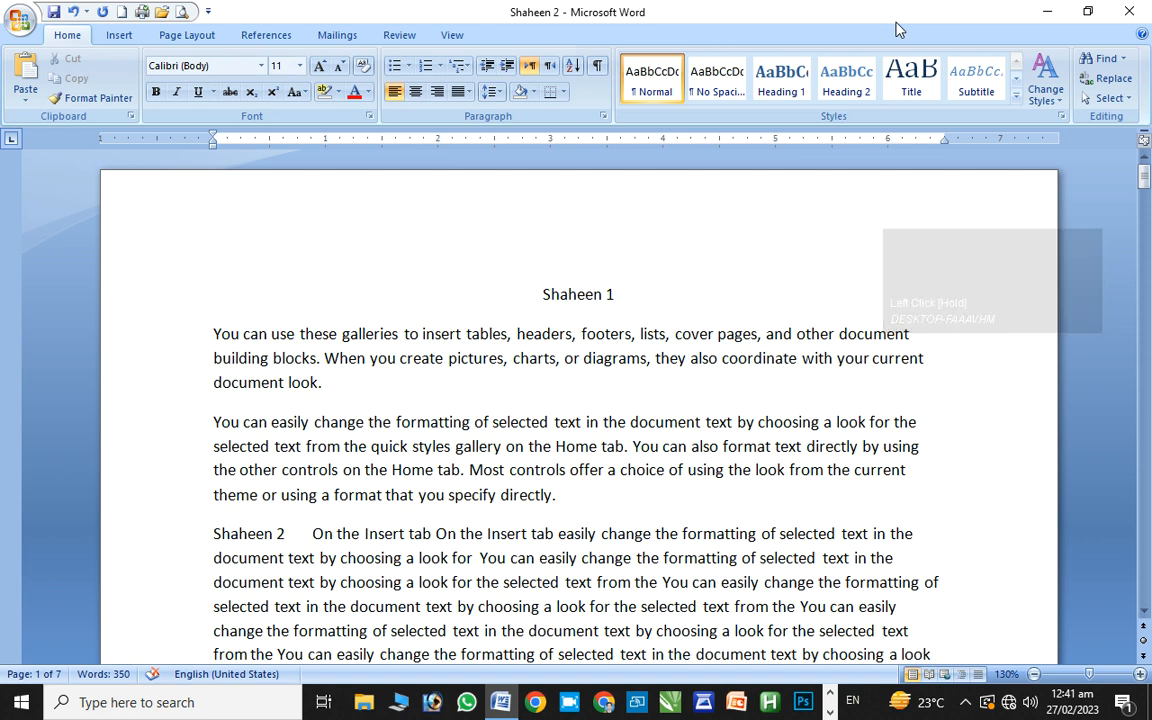
# Minimize Word and move the Enrollment Form PDF icon beside Poetry on the bottom row
pyautogui.click(1058, 10)
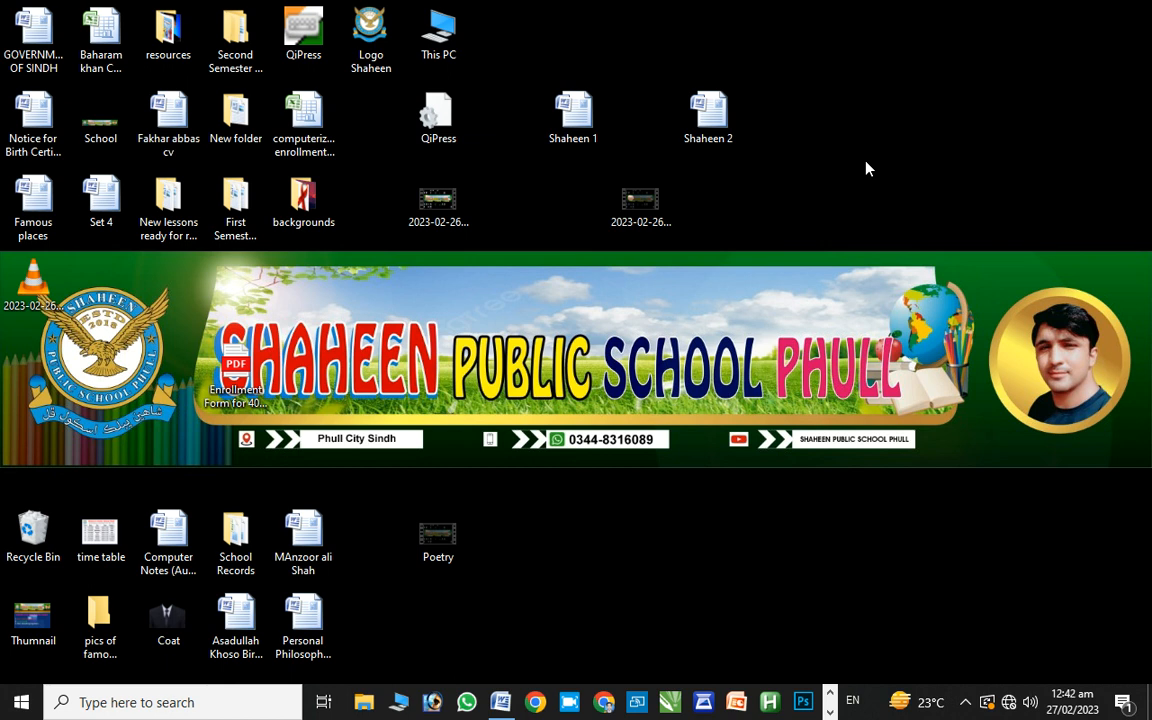
pyautogui.click(222, 398)
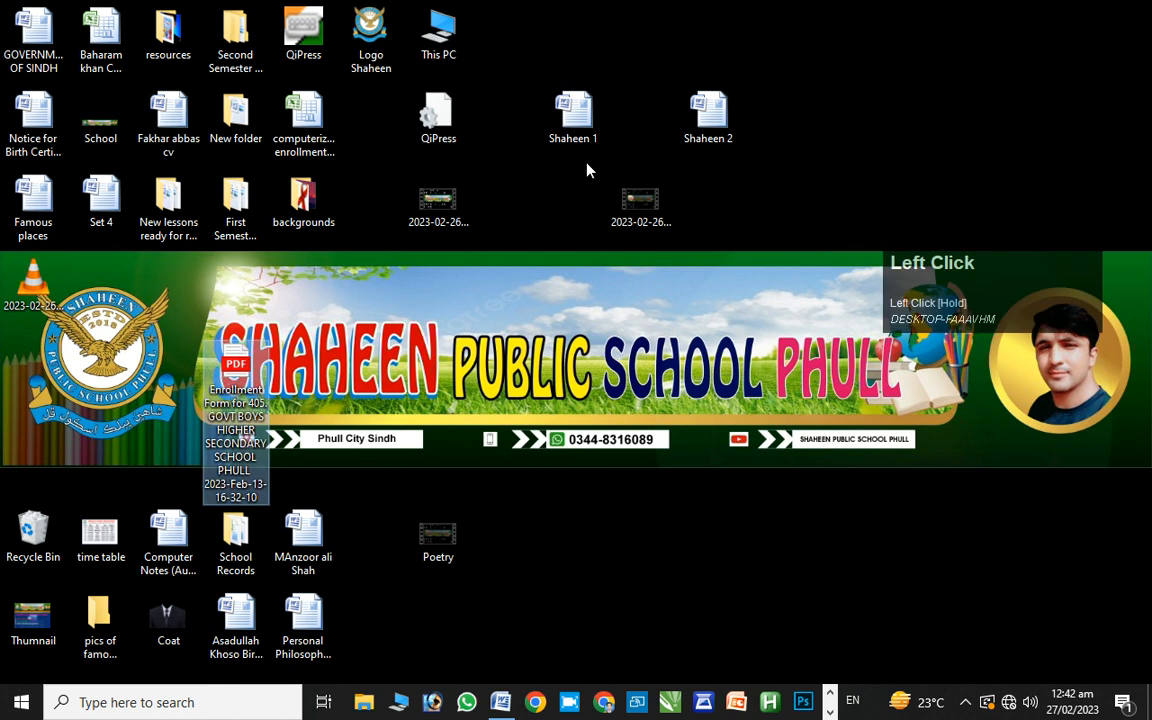
pyautogui.moveTo(178, 338); pyautogui.dragTo(527, 518)
pyautogui.click(653, 555)
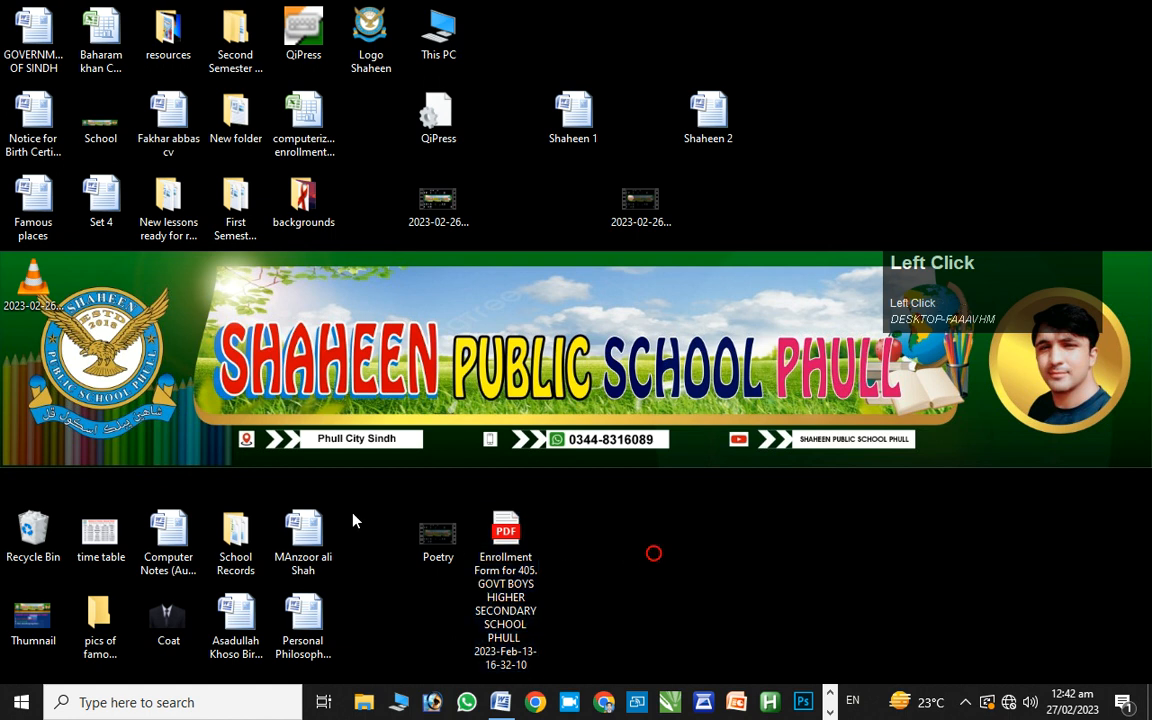